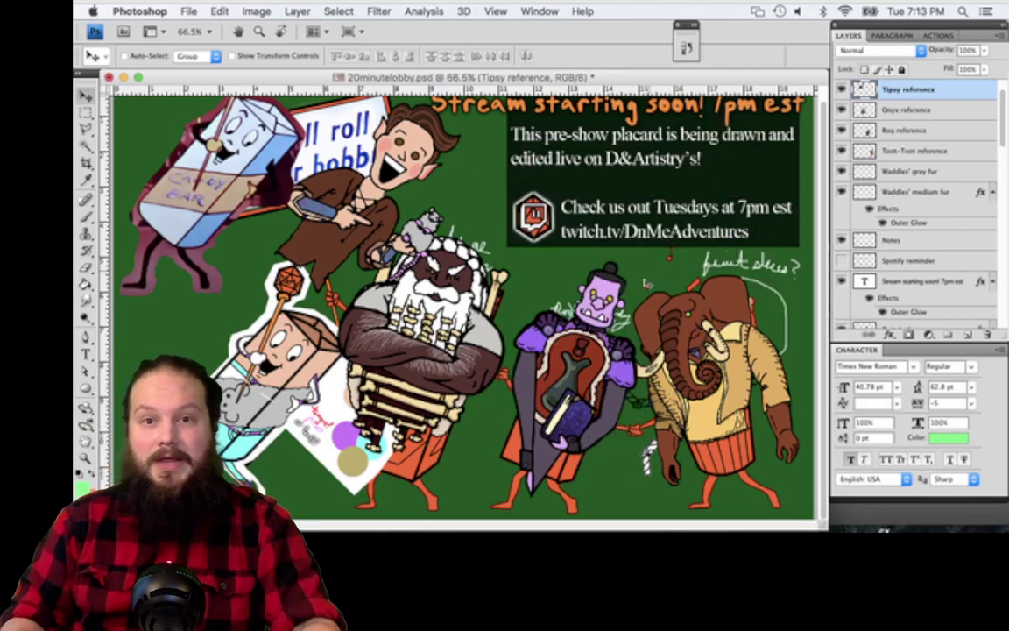
Temporarily hide and restore the Roq reference and Toot-Toot reference layers to examine the candy characters beneath them
{"action": "left_click", "coordinate": [911, 131]}
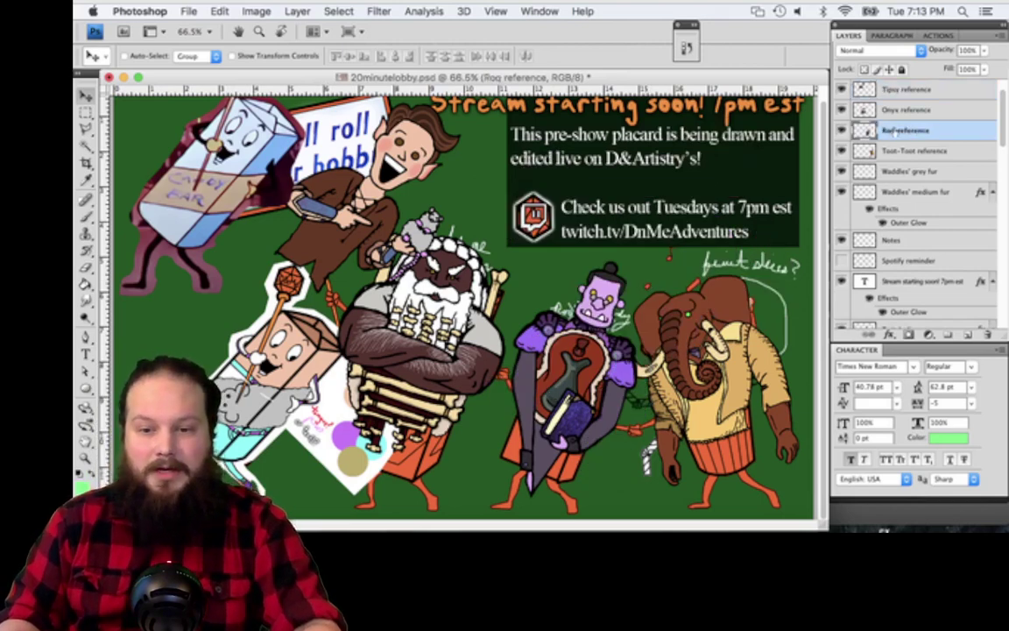
{"action": "left_click", "coordinate": [841, 131]}
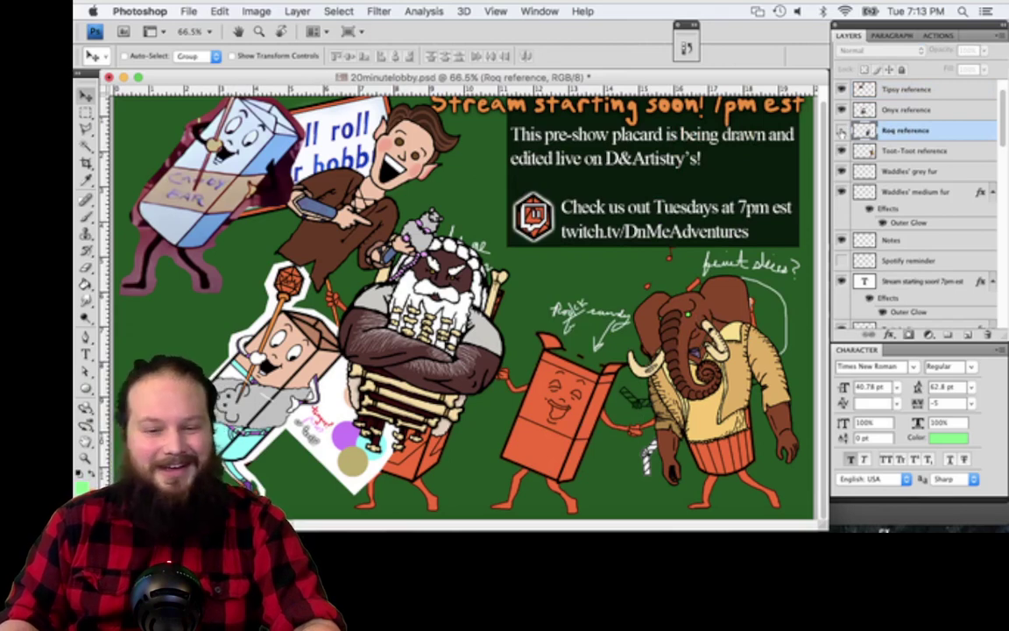
{"action": "left_click", "coordinate": [842, 132]}
{"action": "left_click", "coordinate": [900, 151]}
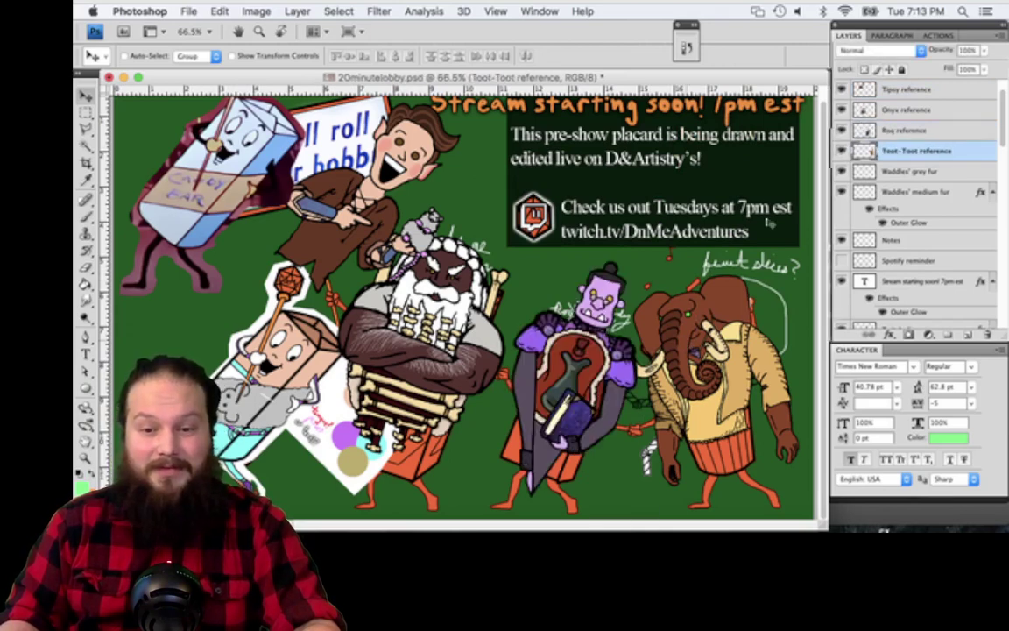
{"action": "left_click", "coordinate": [841, 150]}
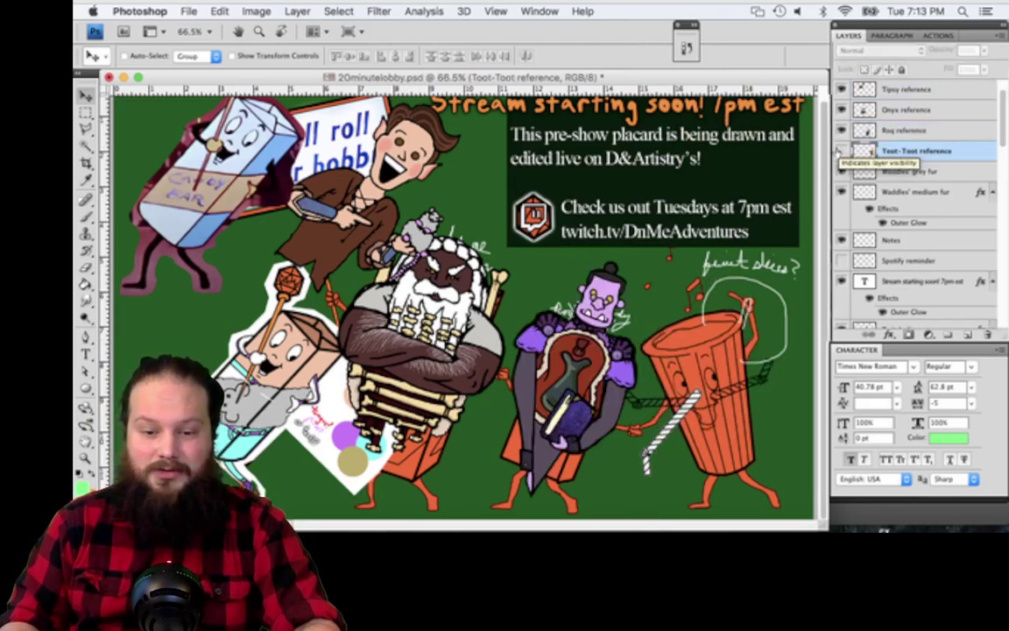
{"action": "left_click", "coordinate": [841, 150]}
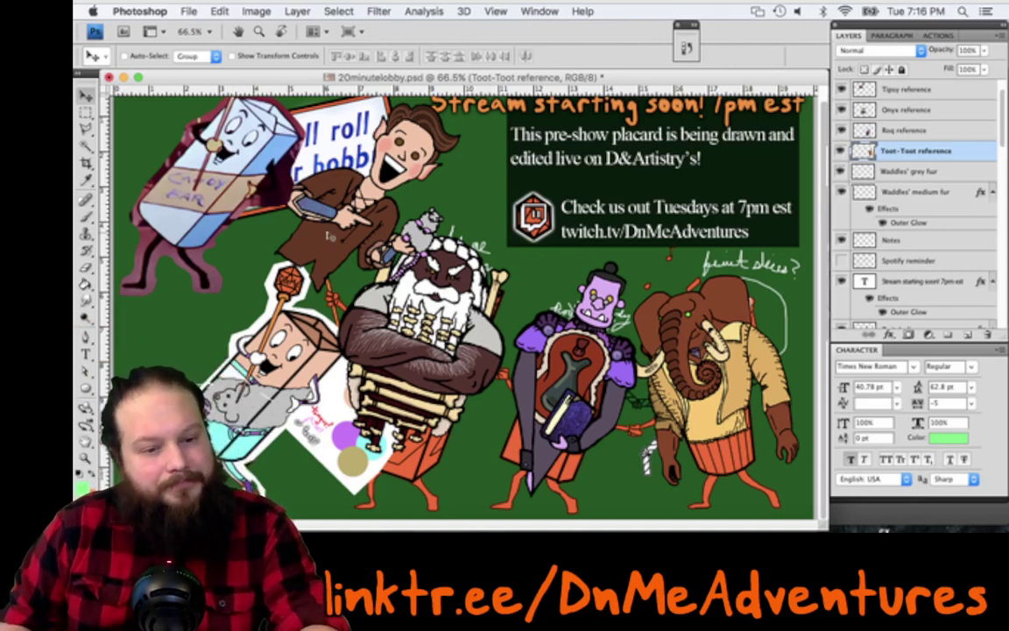
Move the Tipsy reference figure left over the candy bar and bring its layer in front of the Candy Bar layer
{"action": "left_click_drag", "start_coordinate": [328, 234], "coordinate": [185, 238]}
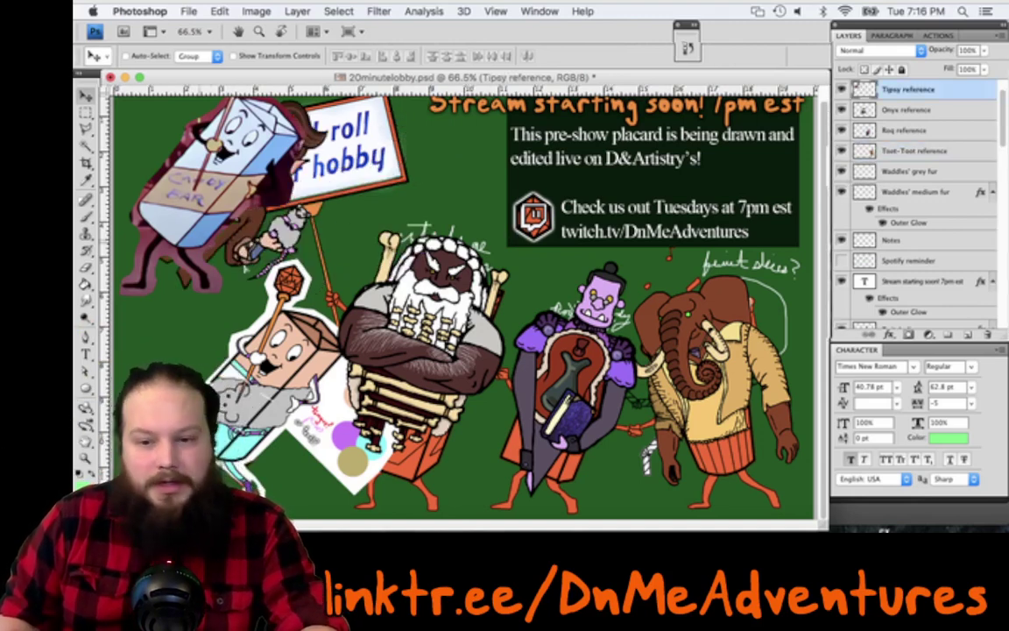
{"action": "scroll", "coordinate": [955, 93], "scroll_direction": "up", "scroll_amount": 3}
{"action": "left_click_drag", "start_coordinate": [948, 131], "coordinate": [954, 106]}
Delete the hidden Black copy layer and shift the Tipsy reference figure slightly down and left over the candy bar
{"action": "left_click", "coordinate": [953, 90]}
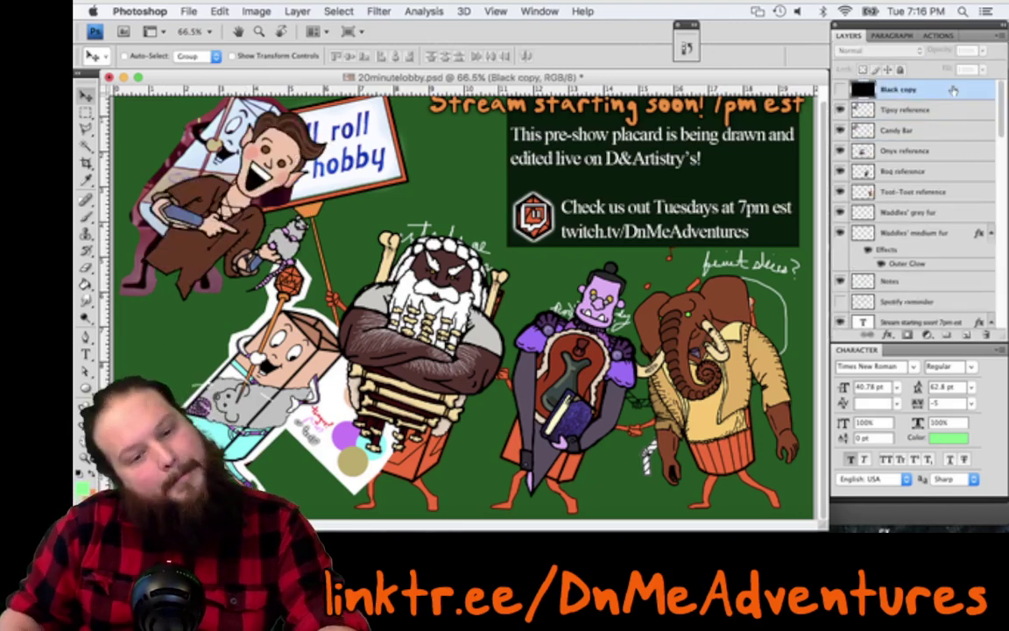
{"action": "key", "text": "Delete"}
{"action": "left_click_drag", "start_coordinate": [200, 212], "coordinate": [170, 205]}
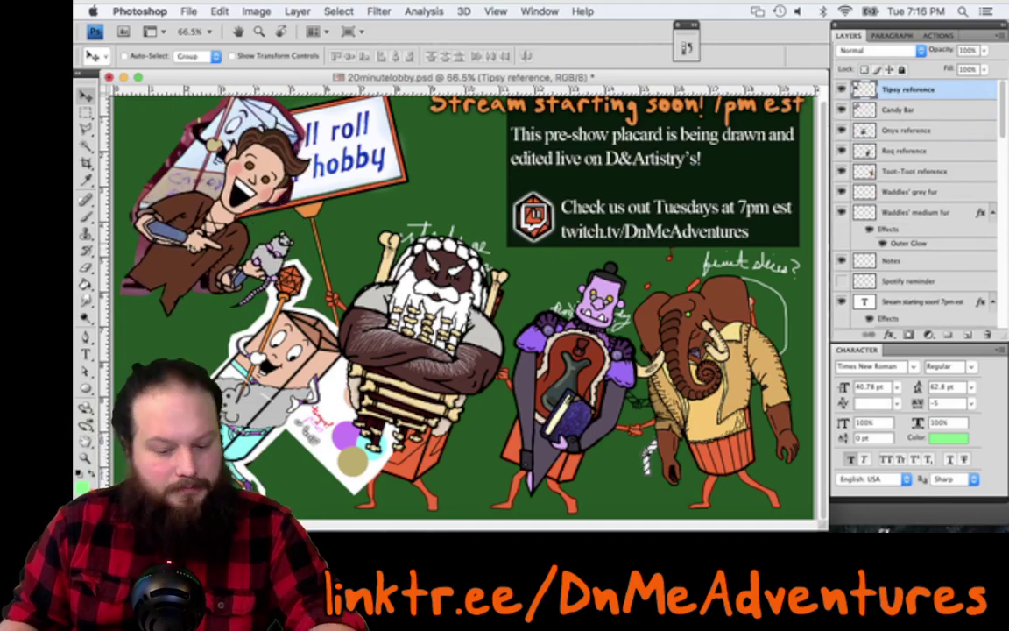
Sample the dark brown from the Tipsy reference figure as the foreground color
{"action": "scroll", "coordinate": [190, 245], "scroll_direction": "up", "scroll_amount": 5}
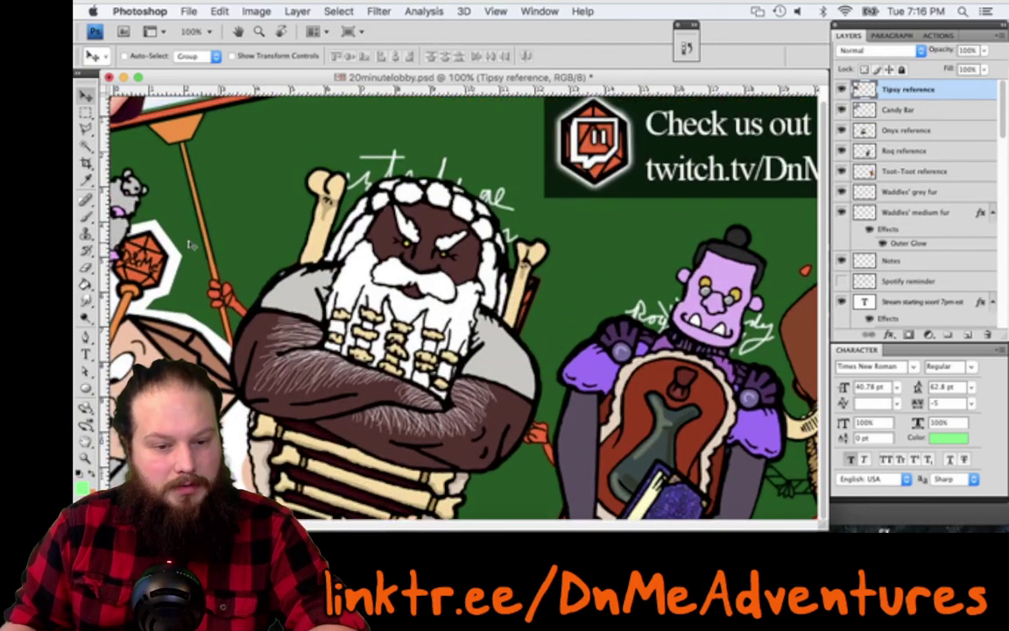
{"action": "scroll", "coordinate": [197, 244], "scroll_direction": "left", "scroll_amount": 5}
{"action": "scroll", "coordinate": [197, 243], "scroll_direction": "up", "scroll_amount": 3}
{"action": "scroll", "coordinate": [228, 254], "scroll_direction": "down", "scroll_amount": 1}
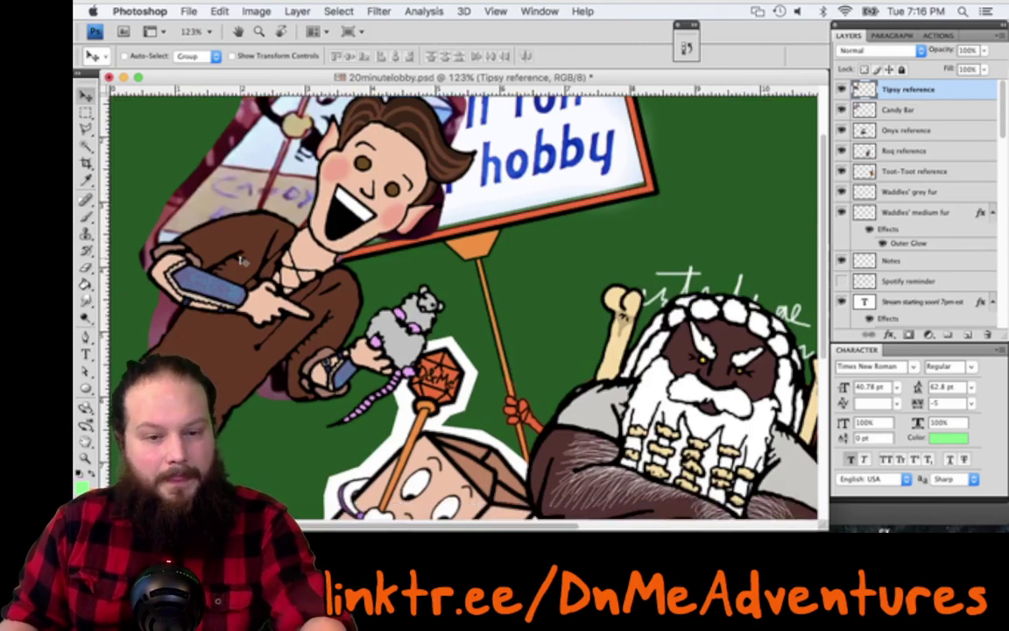
{"action": "scroll", "coordinate": [241, 262], "scroll_direction": "up", "scroll_amount": 1}
{"action": "key", "text": "i"}
{"action": "left_click", "coordinate": [359, 302]}
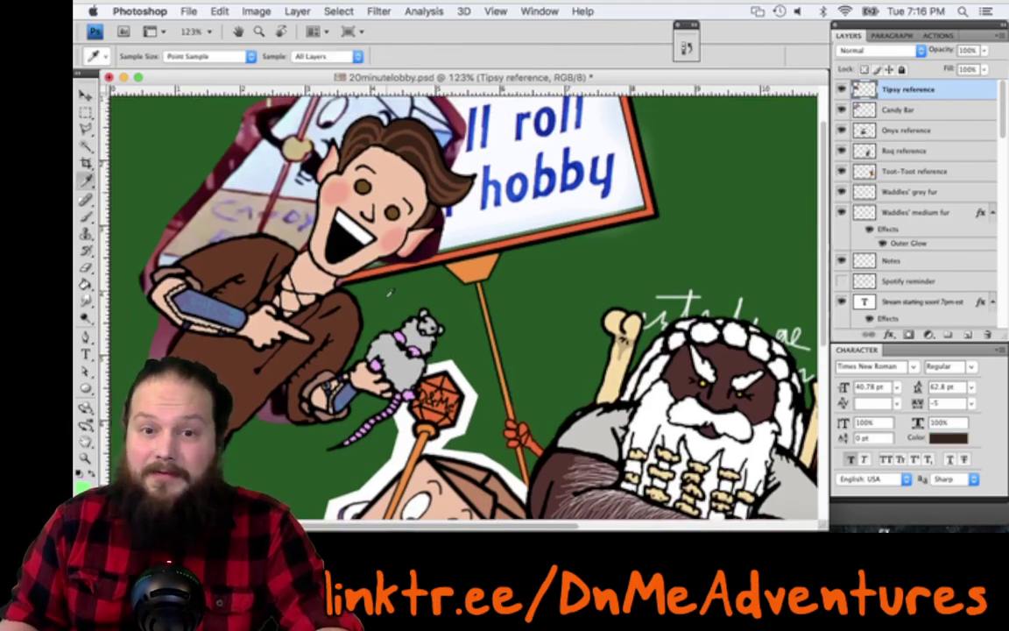
Move the Tipsy reference figure down beside the carton character holding the D&Me staff
{"action": "scroll", "coordinate": [391, 287], "scroll_direction": "down", "scroll_amount": 2}
{"action": "scroll", "coordinate": [390, 289], "scroll_direction": "down", "scroll_amount": 3}
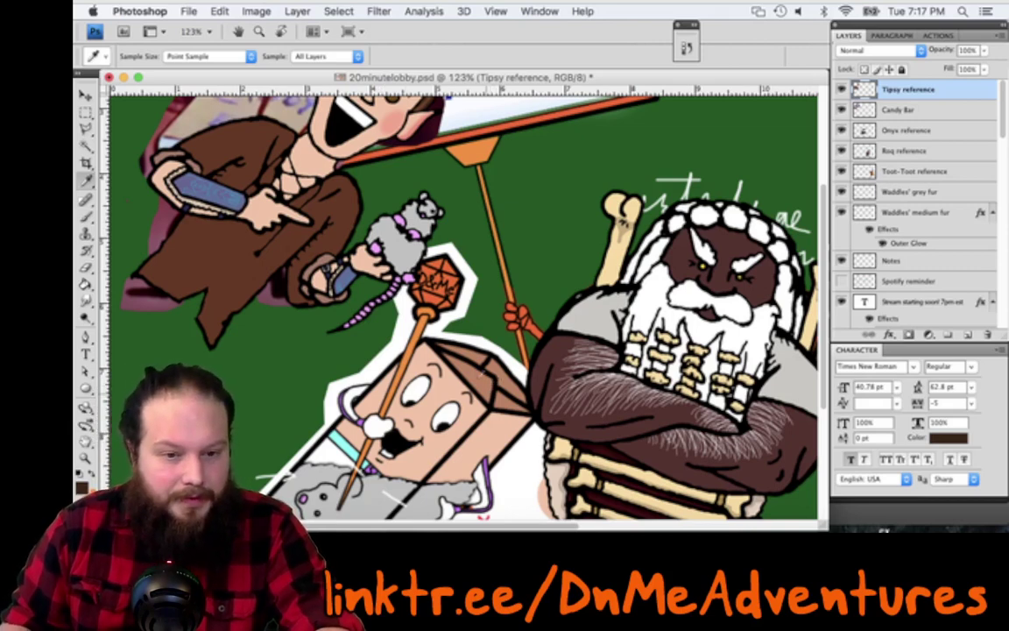
{"action": "scroll", "coordinate": [219, 62], "scroll_direction": "up", "scroll_amount": 2}
{"action": "left_click", "coordinate": [86, 95]}
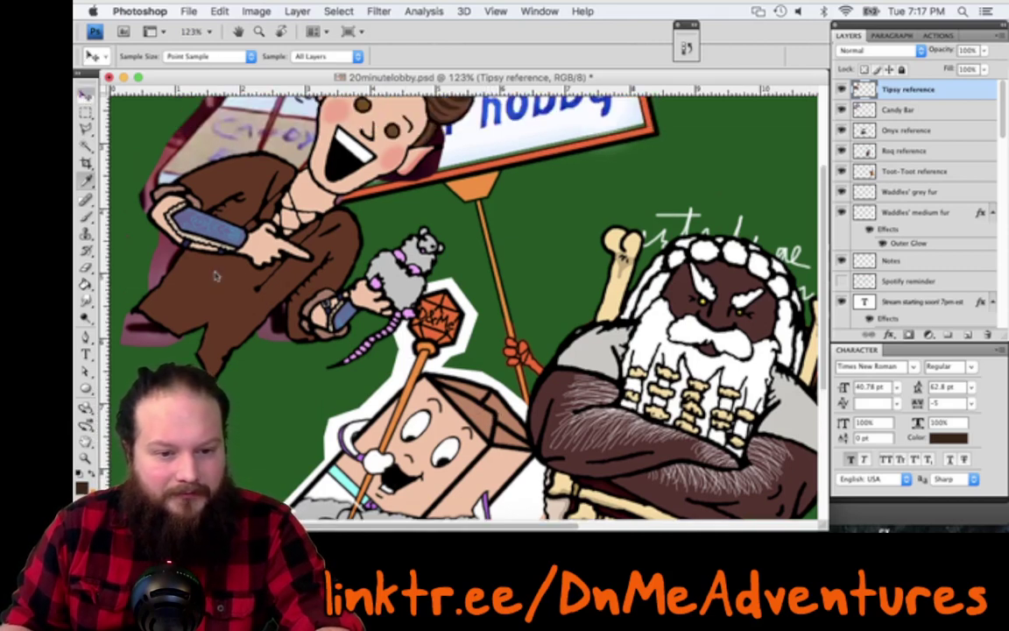
{"action": "left_click_drag", "start_coordinate": [259, 338], "coordinate": [198, 531]}
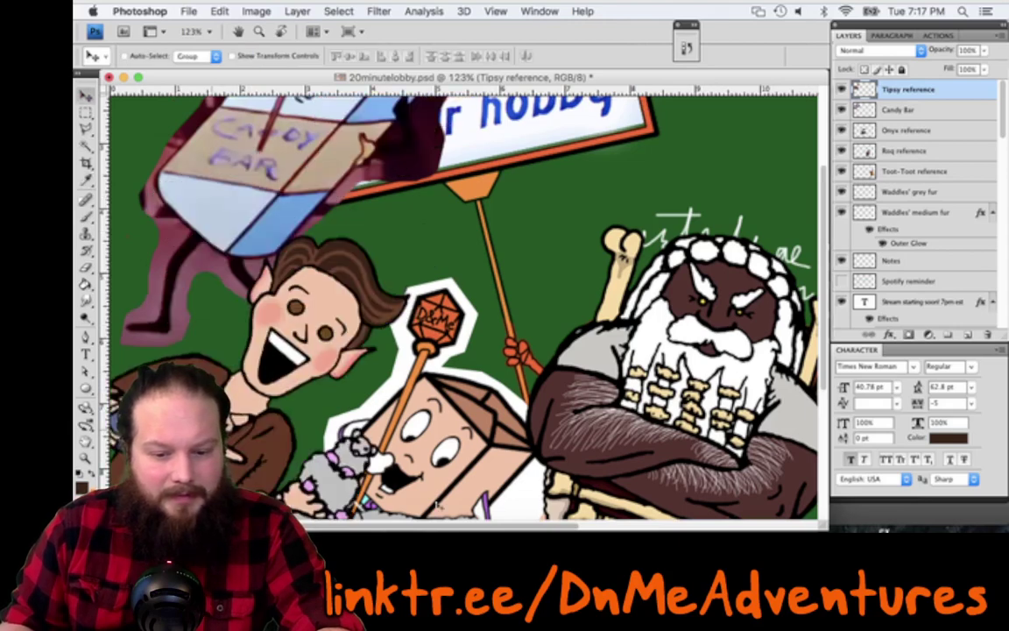
{"action": "left_click", "coordinate": [577, 524]}
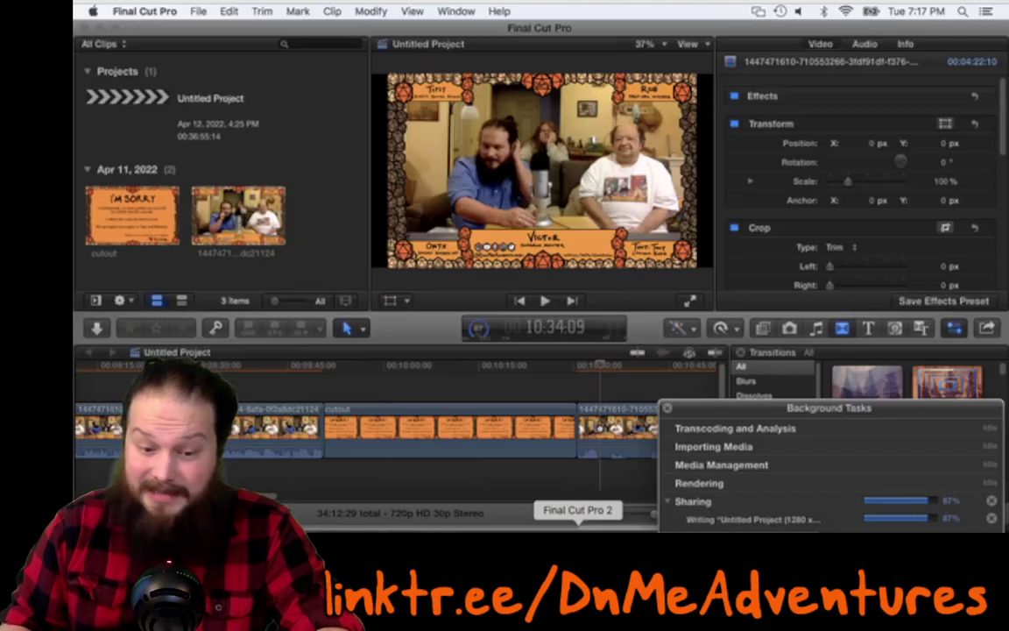
{"action": "left_click", "coordinate": [431, 523]}
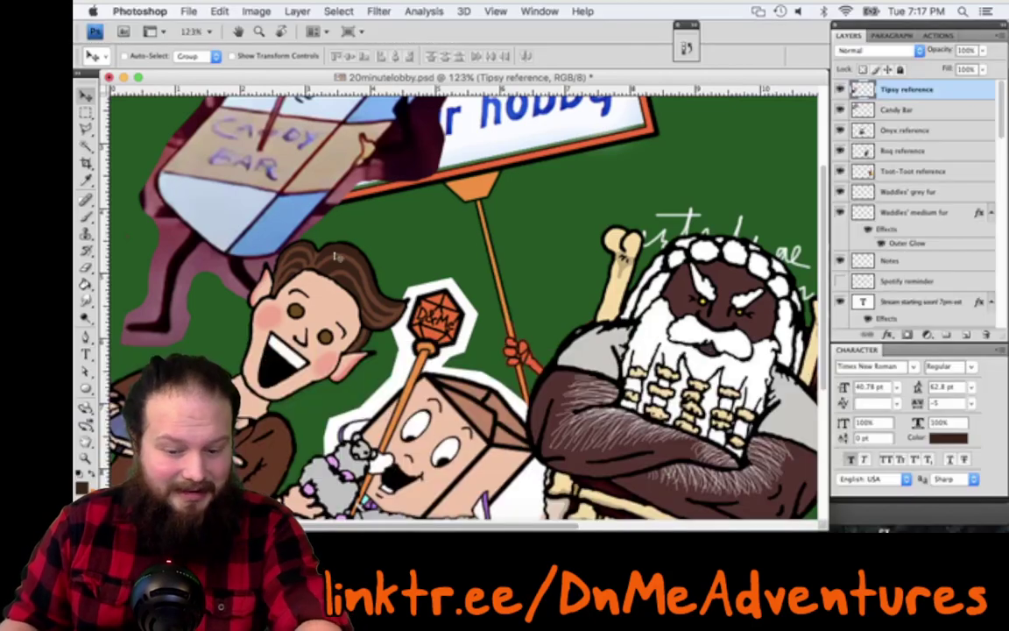
Select the New Tipsy Color layer and start brushing the sampled dark brown onto the carton character's top flaps
{"action": "key", "text": "i"}
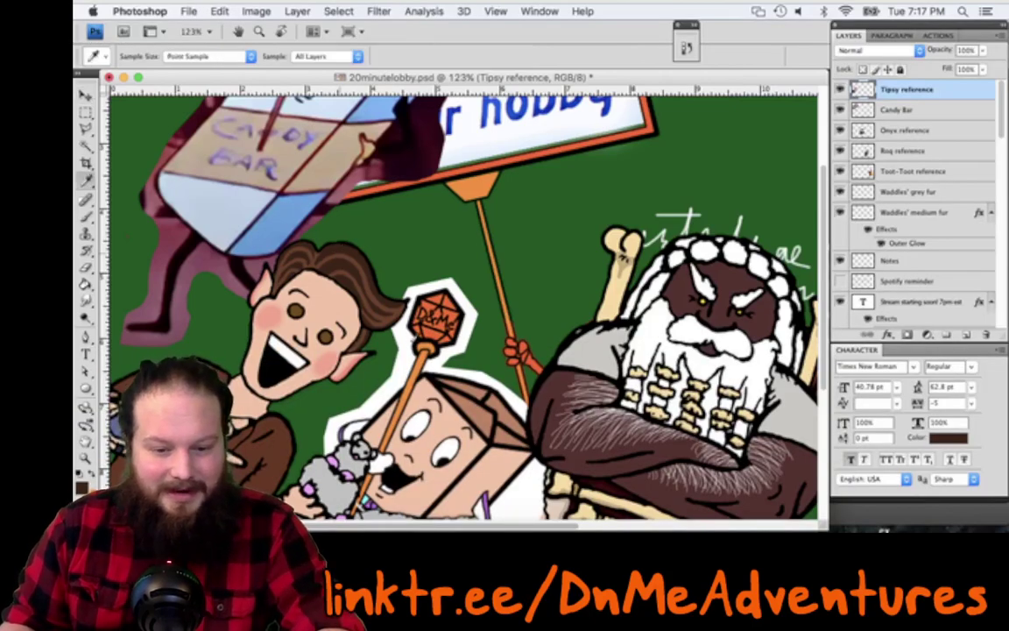
{"action": "scroll", "coordinate": [465, 302], "scroll_direction": "down", "scroll_amount": 2}
{"action": "key", "text": "v"}
{"action": "left_click", "coordinate": [477, 395], "text": "super"}
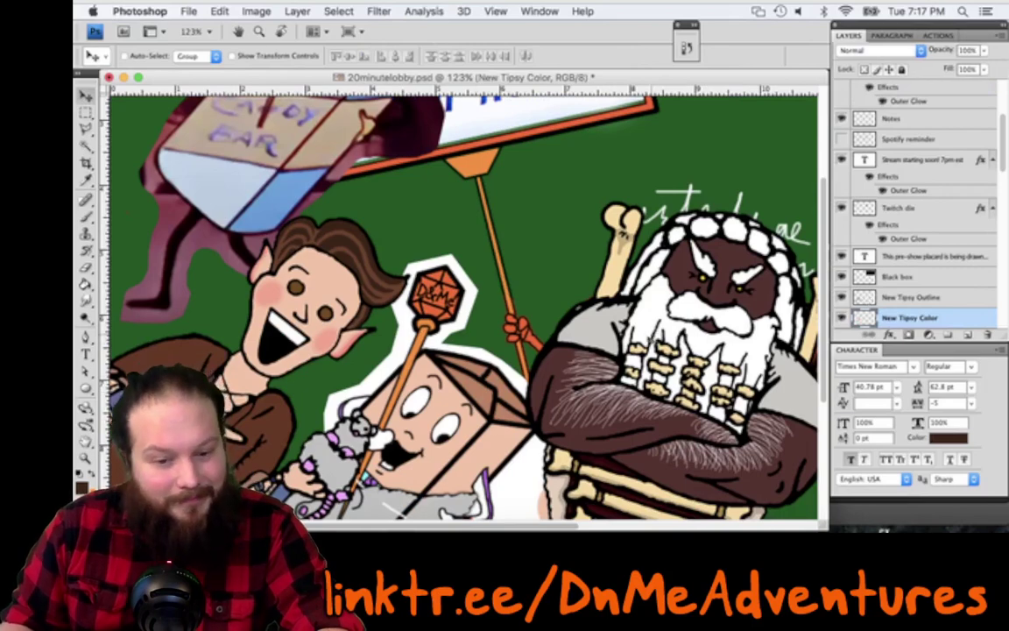
{"action": "key", "text": "b"}
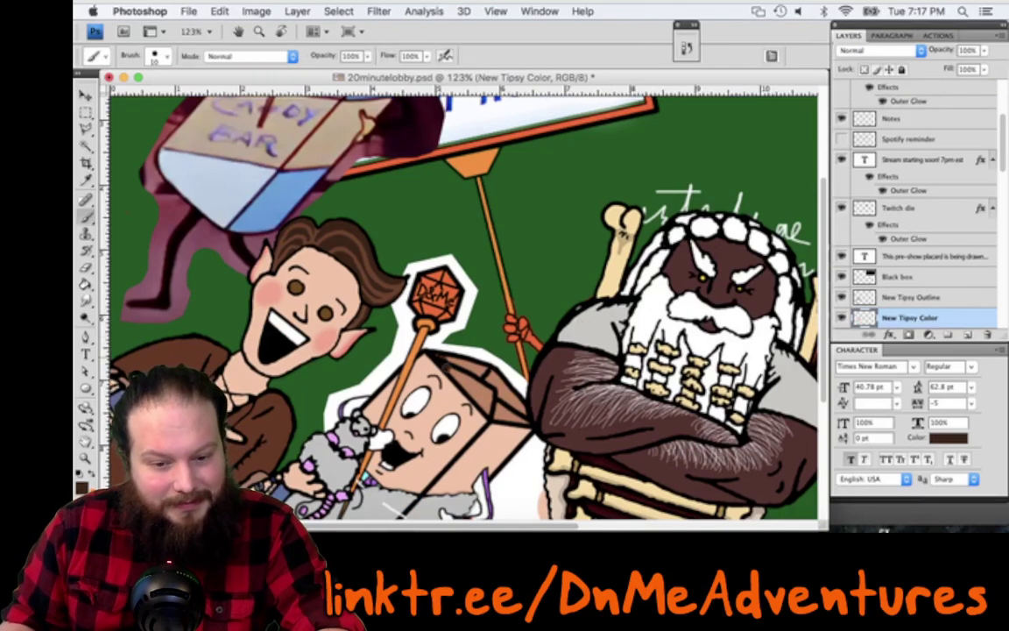
{"action": "key", "text": "super+plus"}
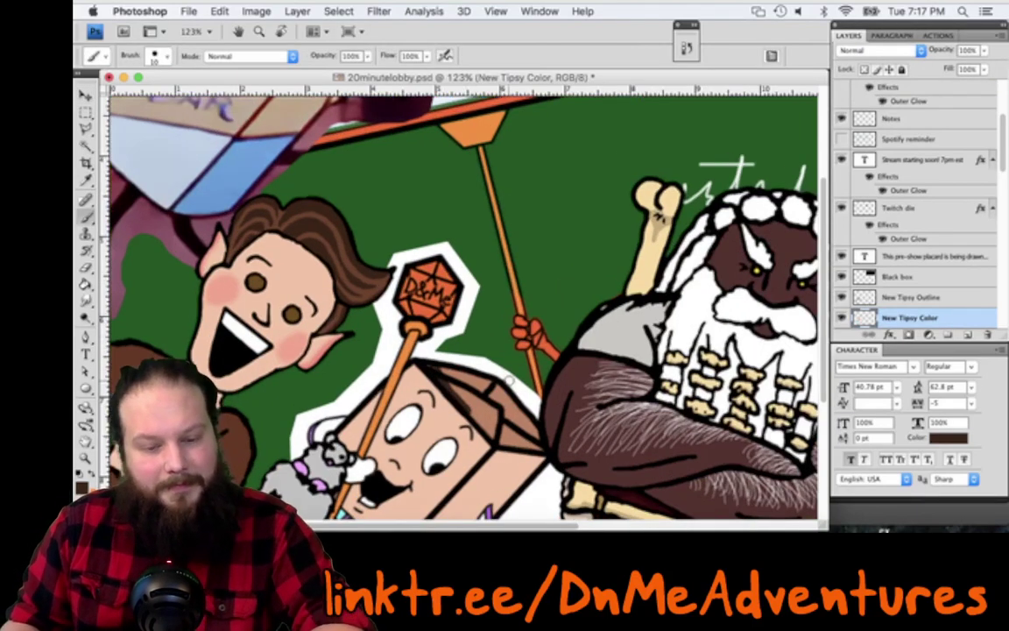
{"action": "scroll", "coordinate": [510, 381], "scroll_direction": "up", "scroll_amount": 3}
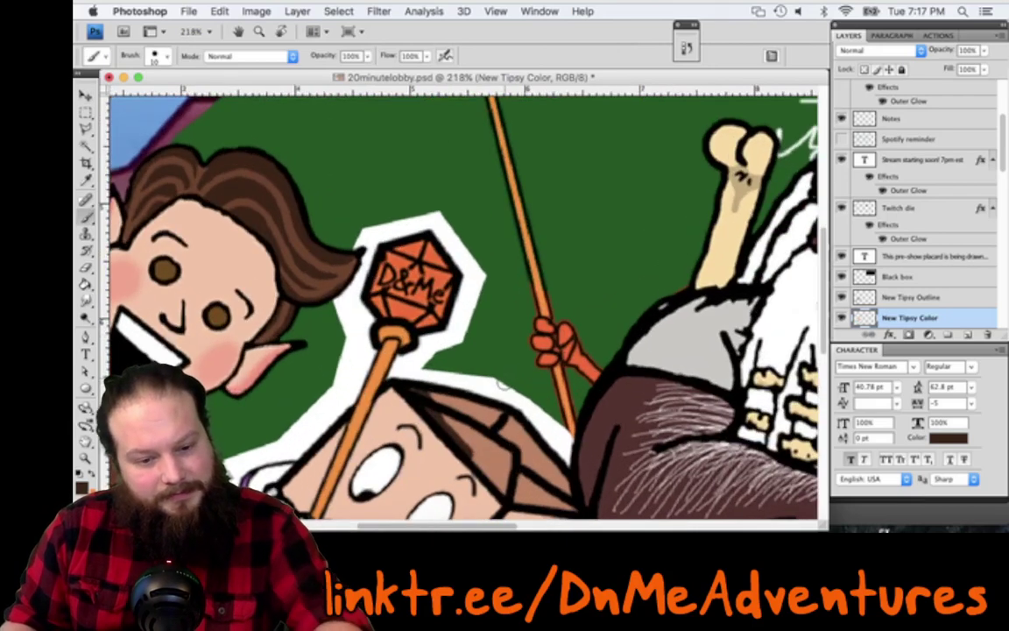
{"action": "scroll", "coordinate": [503, 385], "scroll_direction": "down", "scroll_amount": 1}
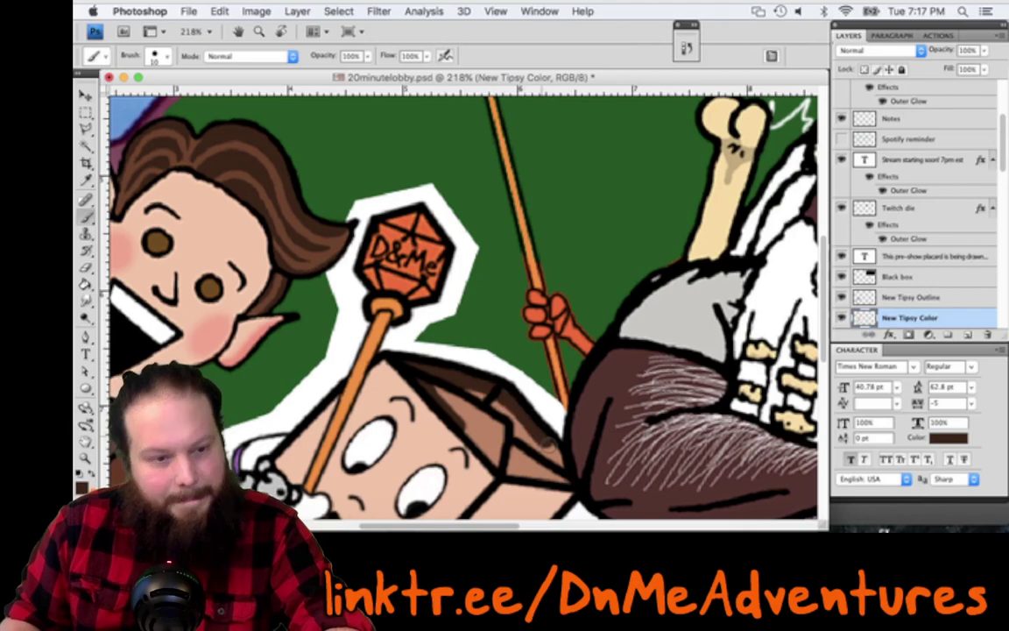
Move the Onyx reference figure right, clear of the carton, and paint the rest of the carton's top dark brown on New Tipsy Color
{"action": "key", "text": "v"}
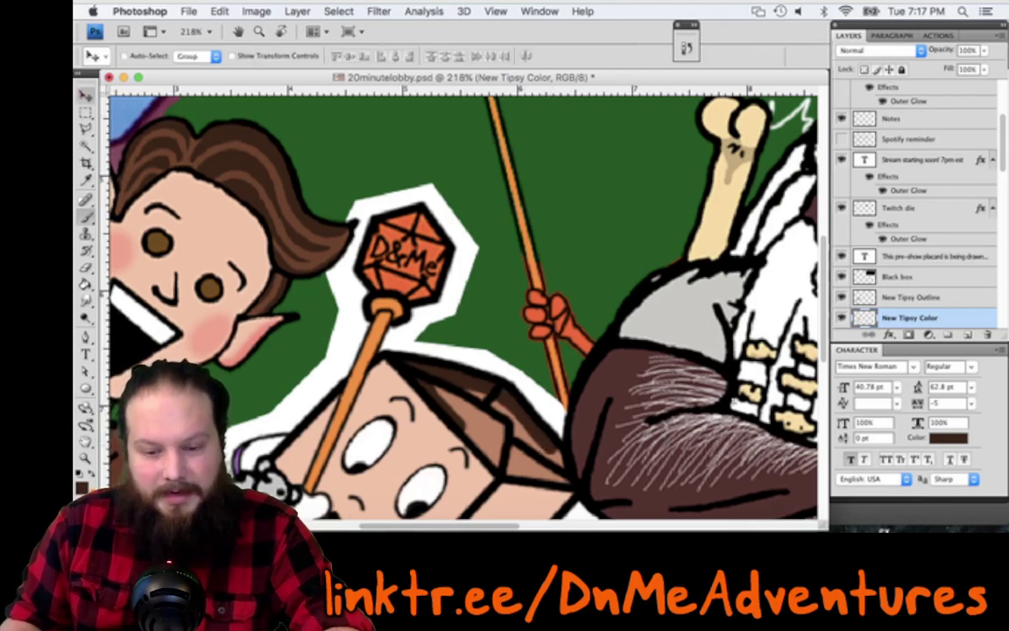
{"action": "left_click_drag", "start_coordinate": [648, 443], "coordinate": [740, 397], "text": "super"}
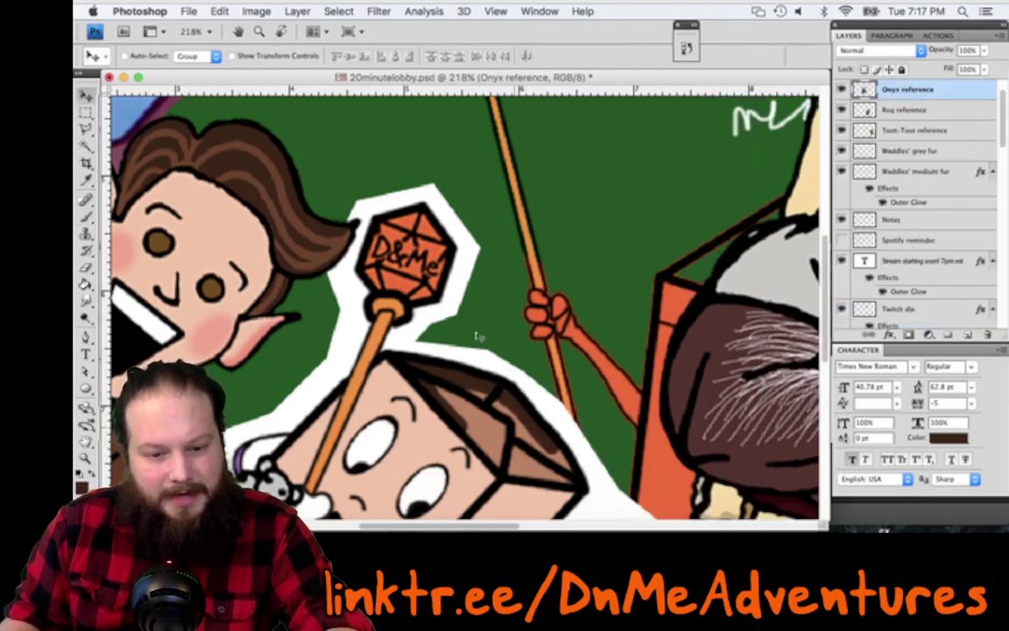
{"action": "scroll", "coordinate": [473, 329], "scroll_direction": "down", "scroll_amount": 2}
{"action": "left_click", "coordinate": [451, 312], "text": "super"}
{"action": "key", "text": "b"}
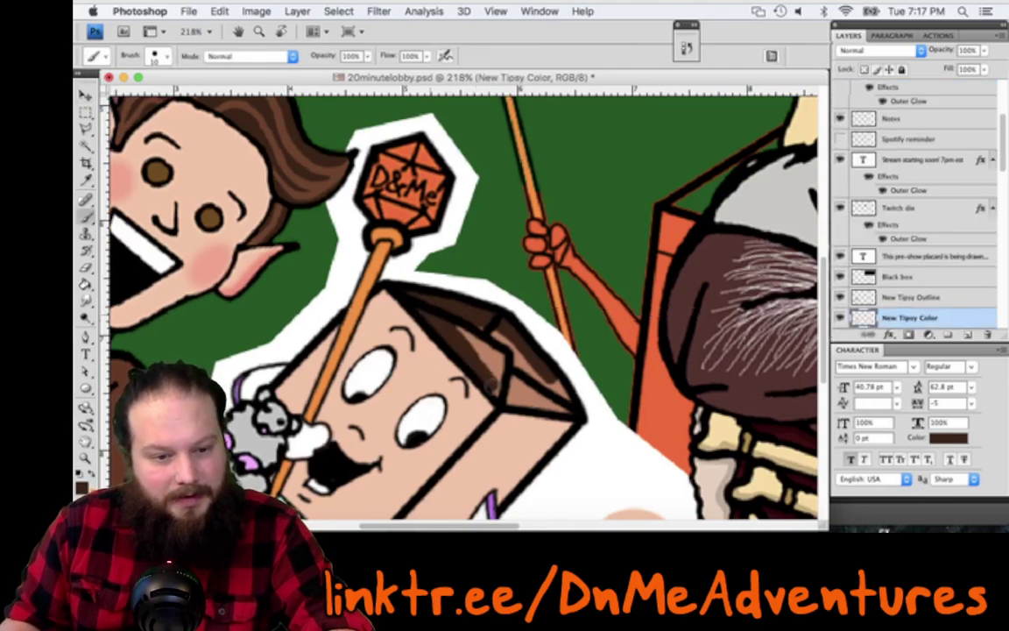
{"action": "scroll", "coordinate": [445, 297], "scroll_direction": "up", "scroll_amount": 2}
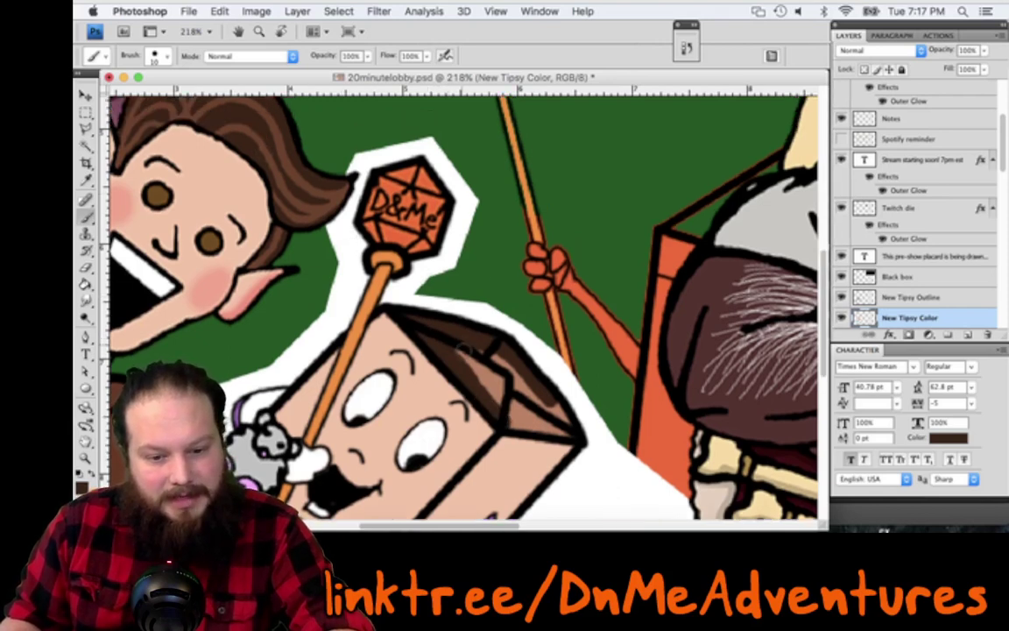
{"action": "mouse_move", "coordinate": [462, 350]}
{"action": "left_mouse_down"}
{"action": "mouse_move", "coordinate": [511, 418]}
{"action": "mouse_move", "coordinate": [554, 417]}
{"action": "left_mouse_up"}
{"action": "mouse_move", "coordinate": [480, 360]}
{"action": "left_mouse_down"}
{"action": "mouse_move", "coordinate": [463, 351]}
{"action": "mouse_move", "coordinate": [475, 355]}
{"action": "left_mouse_up"}
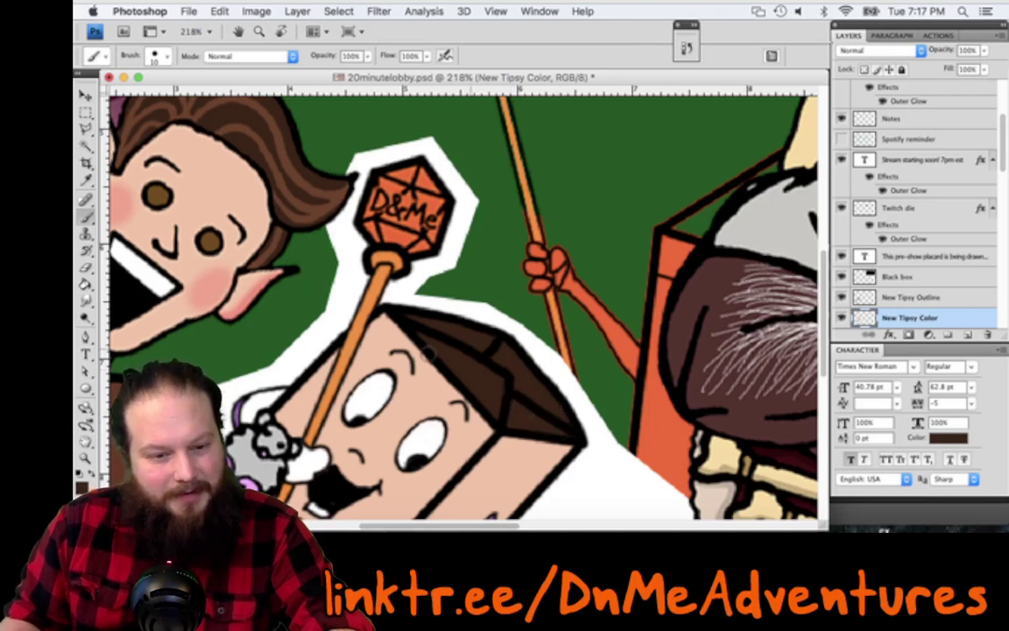
Sample the lighter brown from the streaks in the Tipsy reference figure's hair
{"action": "key", "text": "i"}
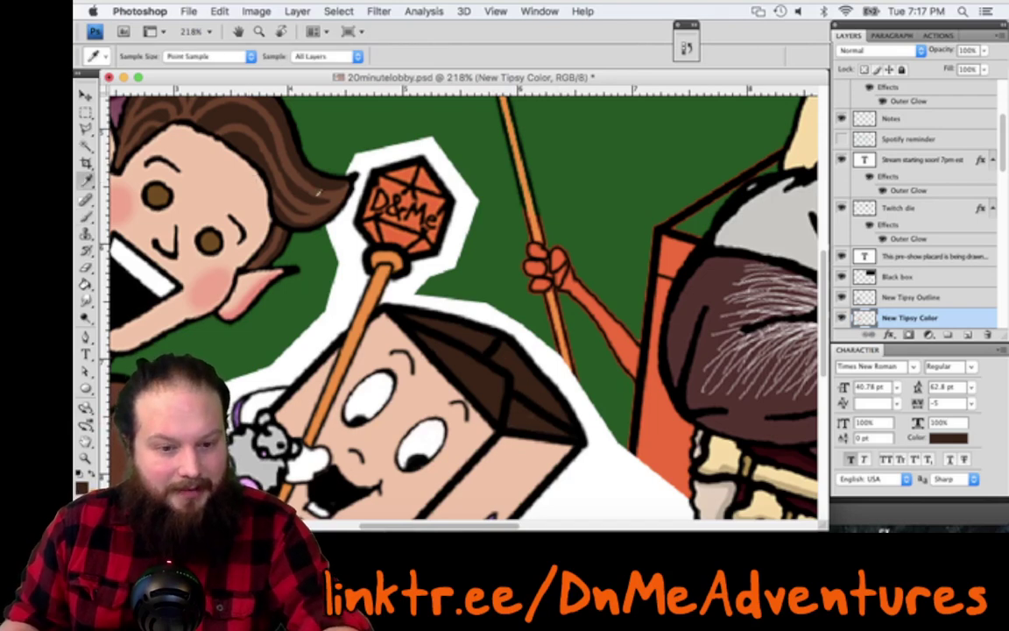
{"action": "left_click", "coordinate": [319, 203]}
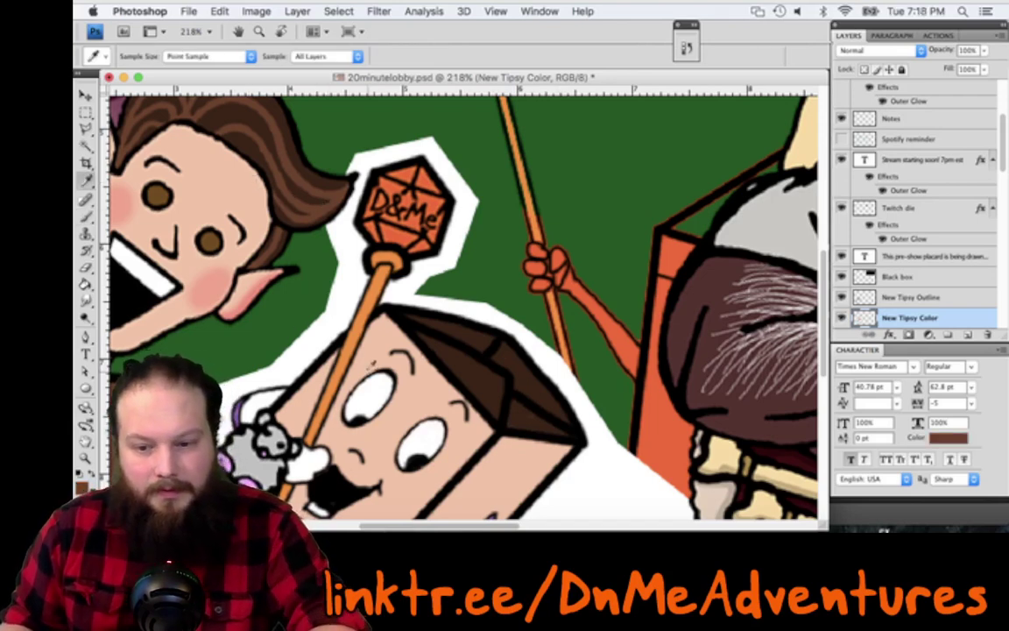
Select the New Tipsy Outline layer and outline the carton's dark brown top with a closed polygonal lasso selection
{"action": "scroll", "coordinate": [369, 365], "scroll_direction": "up", "scroll_amount": 3}
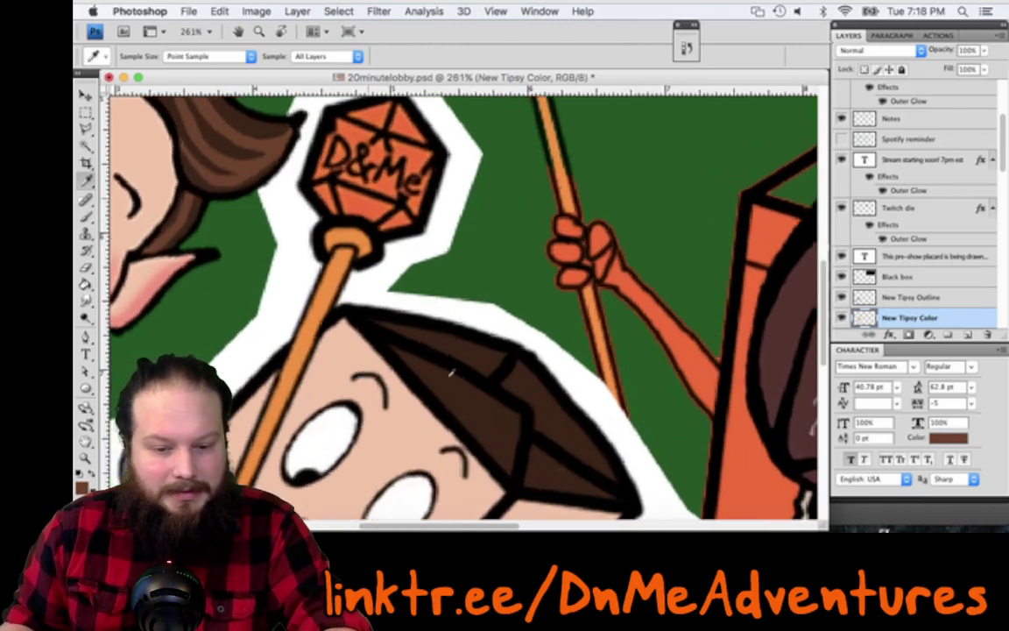
{"action": "scroll", "coordinate": [475, 399], "scroll_direction": "up", "scroll_amount": 3}
{"action": "key", "text": "v"}
{"action": "left_click", "coordinate": [474, 397]}
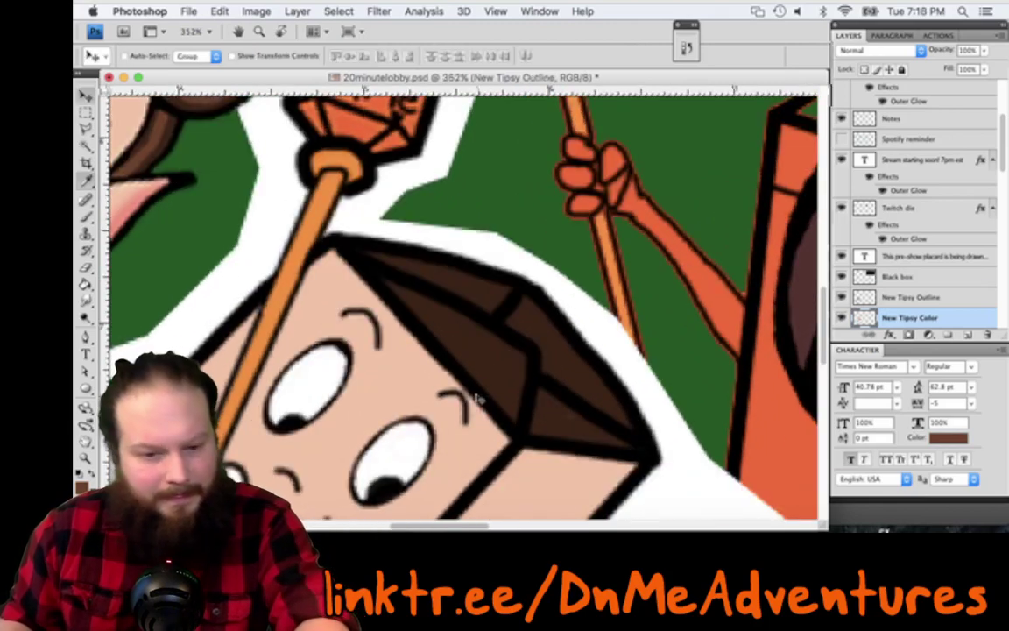
{"action": "key", "text": "l"}
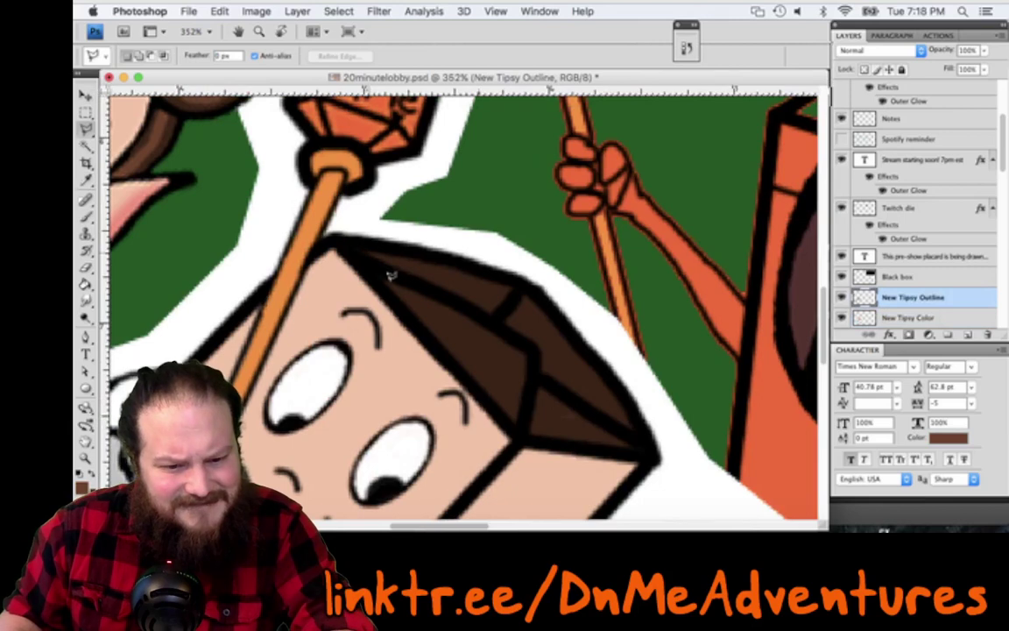
{"action": "left_click", "coordinate": [340, 242]}
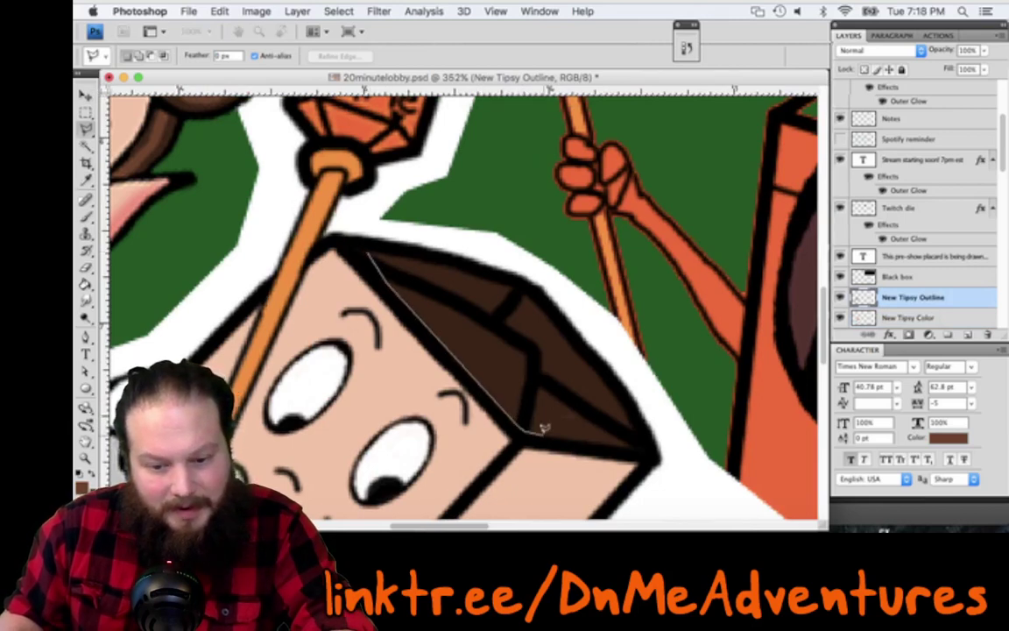
{"action": "left_click", "coordinate": [525, 431]}
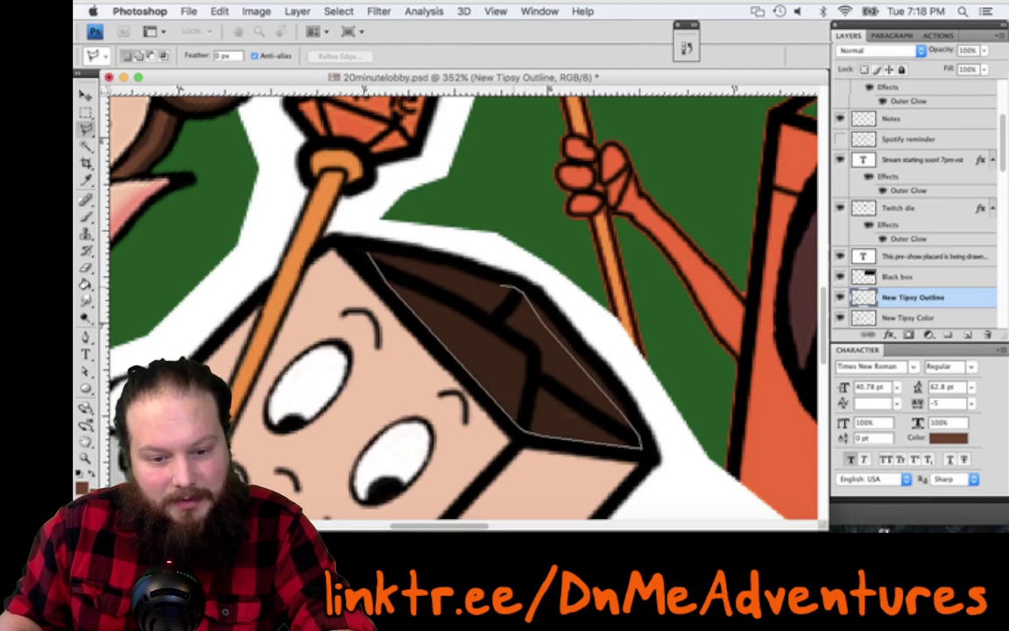
{"action": "left_click", "coordinate": [418, 271]}
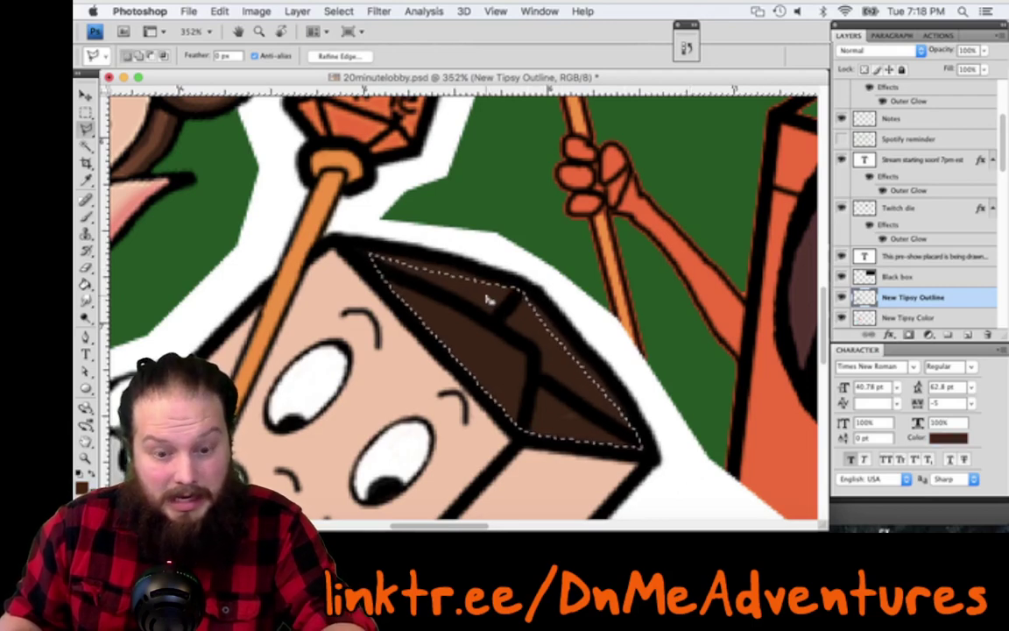
Select the black flap crease lines inside the lassoed carton top with the Magic Wand and copy them to a new layer
{"action": "key", "text": "w"}
{"action": "left_click", "coordinate": [534, 331]}
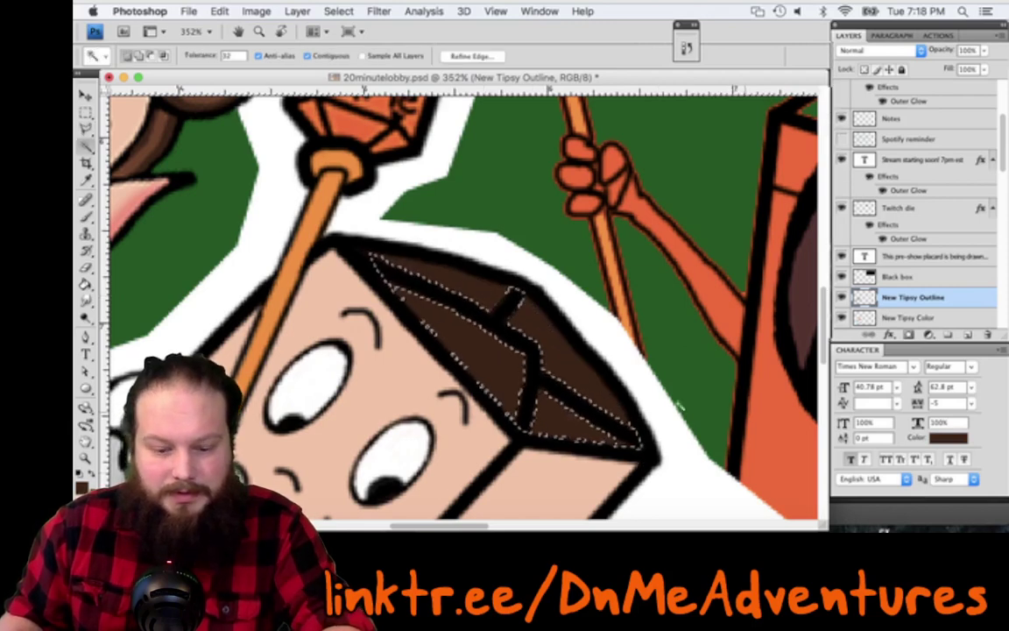
{"action": "key", "text": "m"}
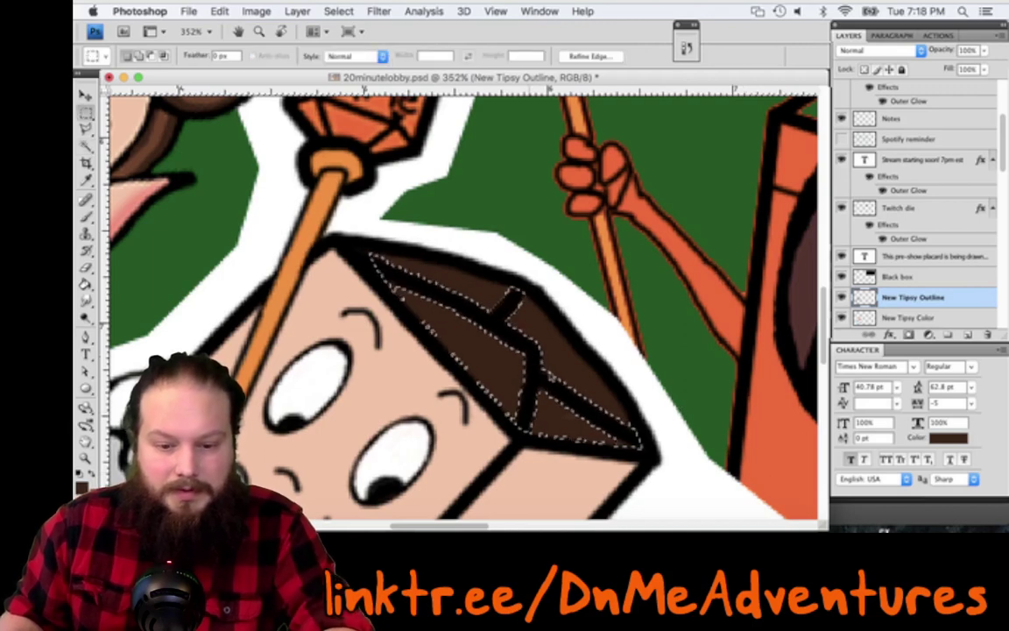
{"action": "right_click", "coordinate": [525, 361]}
{"action": "left_click", "coordinate": [620, 388]}
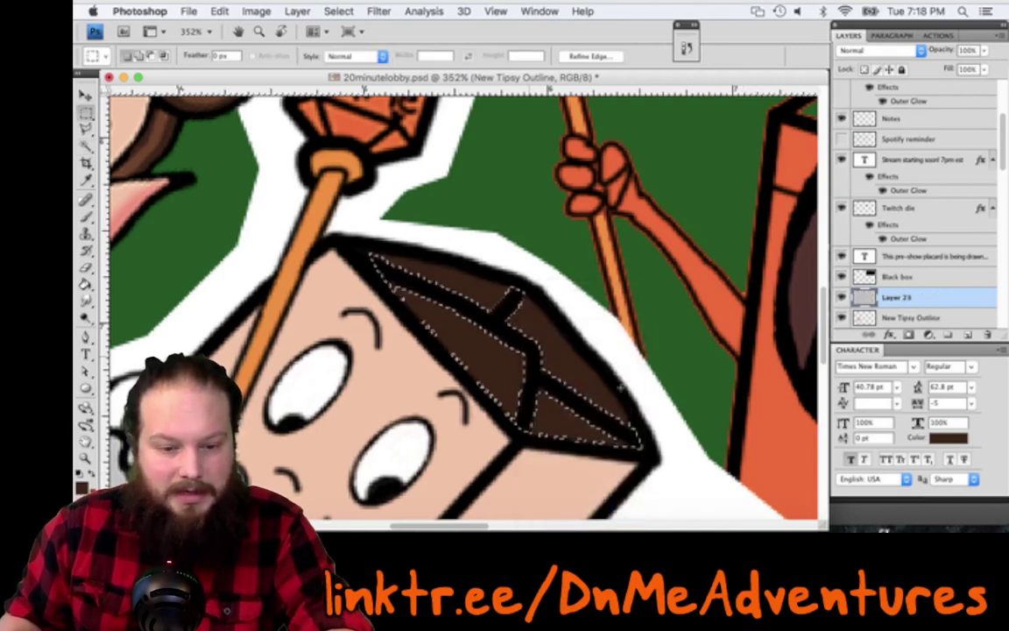
{"action": "key", "text": "super+d"}
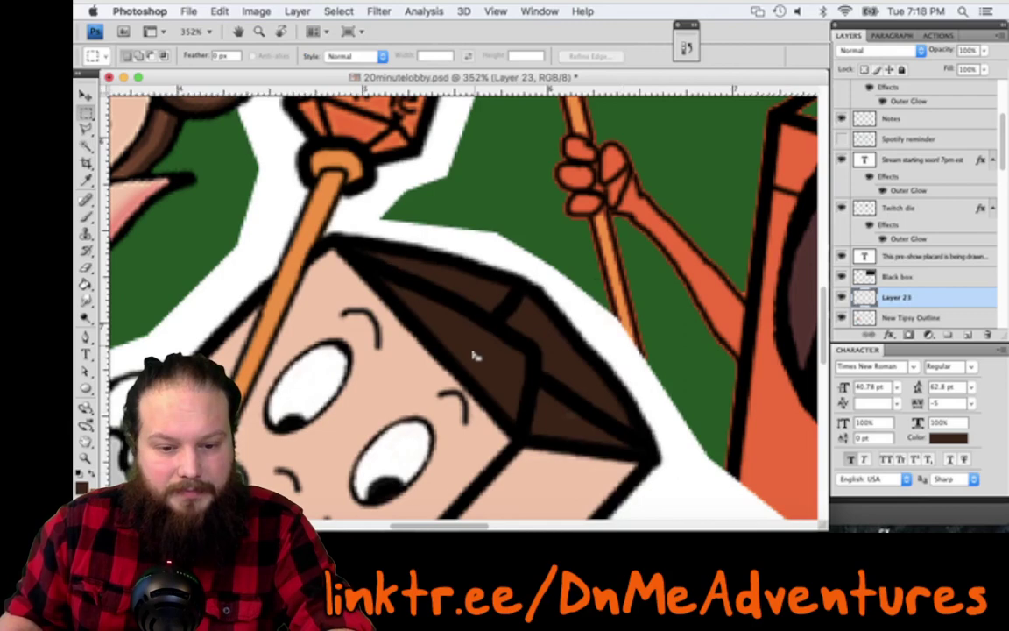
Try painting dark brown over the copied creases within a Magic Wand selection on Layer 23, and undo it
{"action": "key", "text": "w"}
{"action": "left_click", "coordinate": [472, 352]}
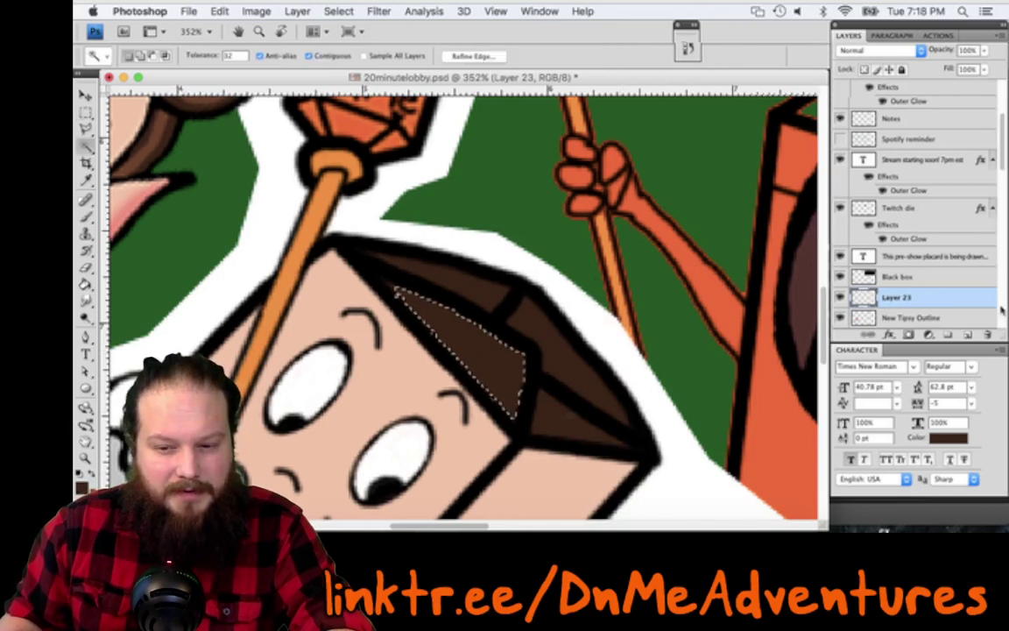
{"action": "left_click", "coordinate": [473, 309], "text": "shift"}
{"action": "key", "text": "b"}
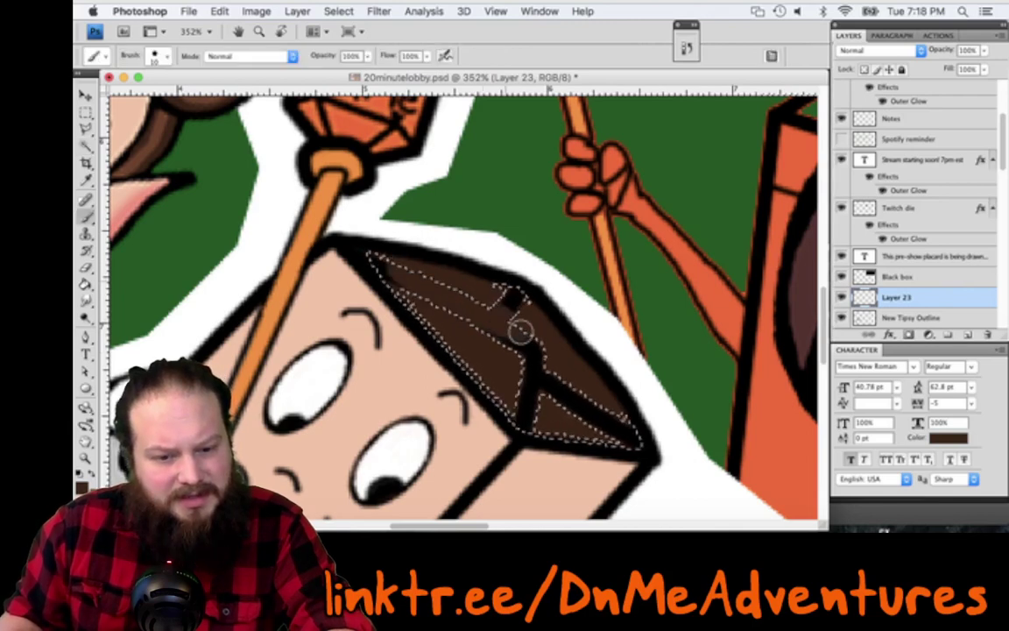
{"action": "key", "text": "super+z"}
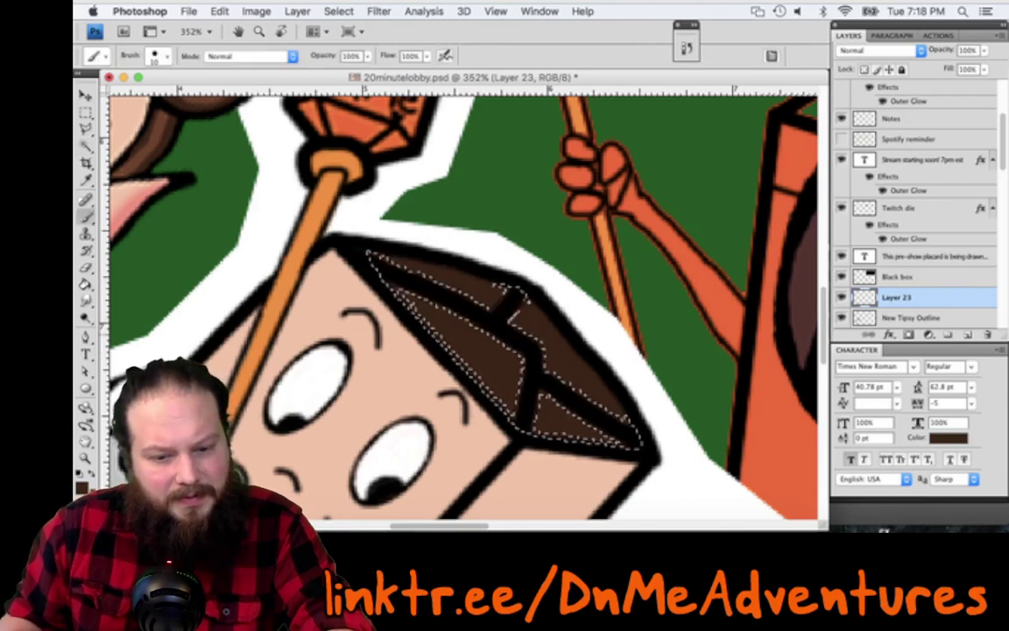
Switch to the lighter brown, try painting the copied flap creases on Layer 23, and clear the selection
{"action": "key", "text": "x"}
{"action": "mouse_move", "coordinate": [515, 295]}
{"action": "left_mouse_down"}
{"action": "mouse_move", "coordinate": [511, 334]}
{"action": "mouse_move", "coordinate": [522, 331]}
{"action": "mouse_move", "coordinate": [477, 319]}
{"action": "mouse_move", "coordinate": [371, 258]}
{"action": "left_mouse_up"}
{"action": "left_click_drag", "start_coordinate": [553, 383], "coordinate": [655, 458]}
{"action": "key", "text": "ctrl+alt+z"}
{"action": "key", "text": "ctrl+d"}
{"action": "key", "text": "m"}
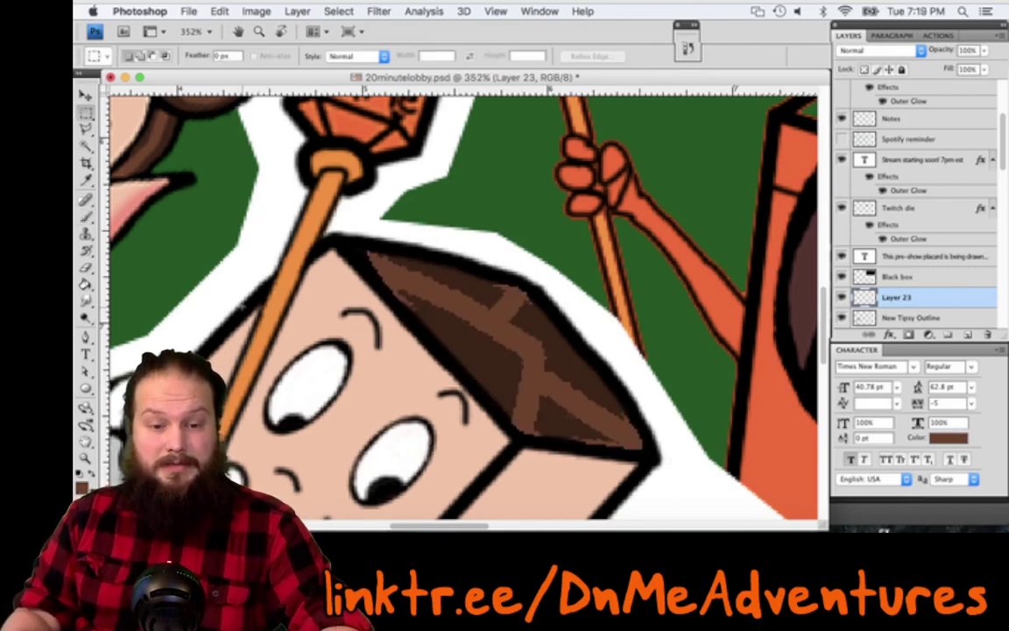
Step back through the history past the crease painting and Layer via Copy to the Magic Wand selection on New Tipsy Outline
{"action": "key", "text": "ctrl+alt+z"}
{"action": "key", "text": "ctrl+alt+z"}
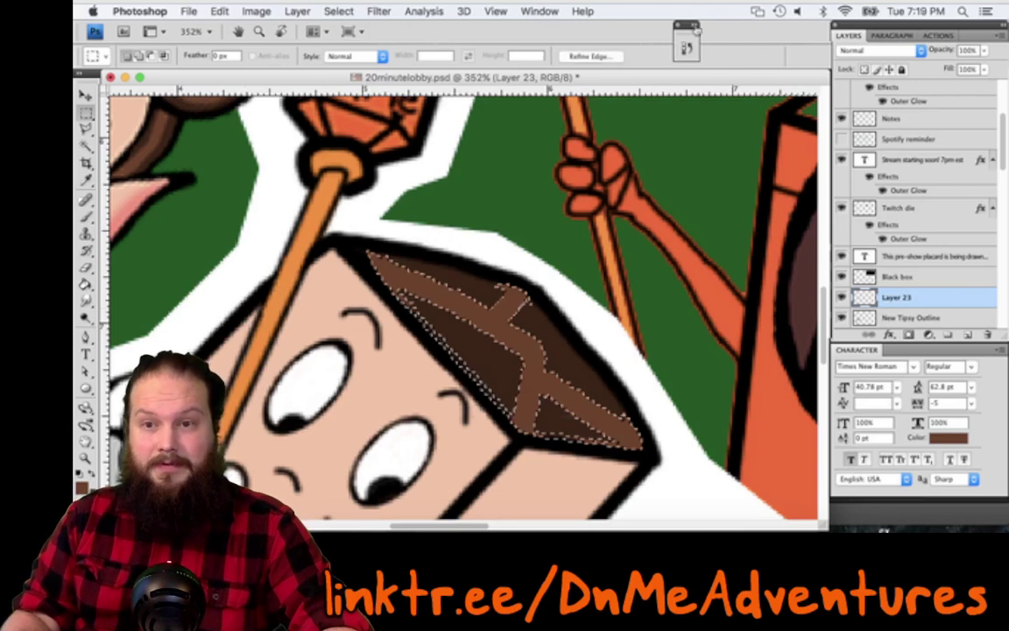
{"action": "left_click", "coordinate": [692, 37]}
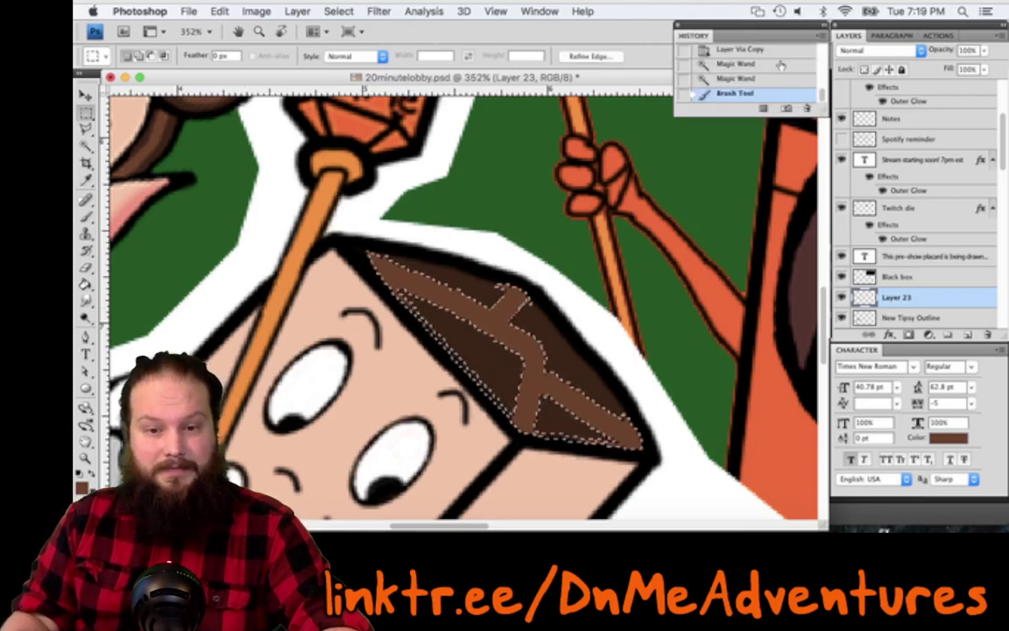
{"action": "key", "text": "ctrl+alt+z"}
{"action": "key", "text": "ctrl+alt+z"}
{"action": "key", "text": "ctrl+alt+z"}
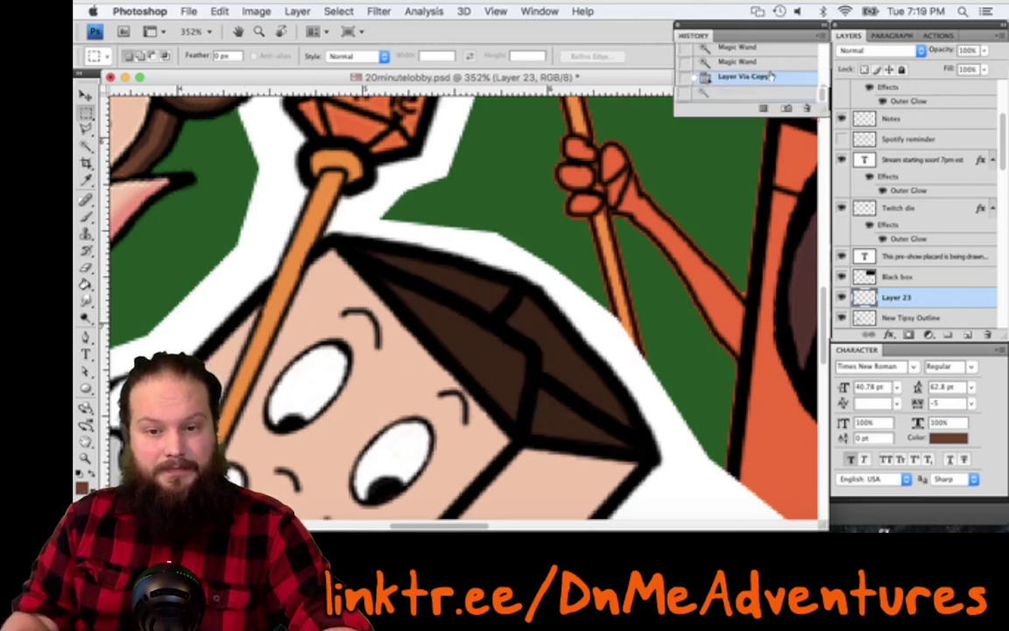
{"action": "left_click", "coordinate": [771, 77]}
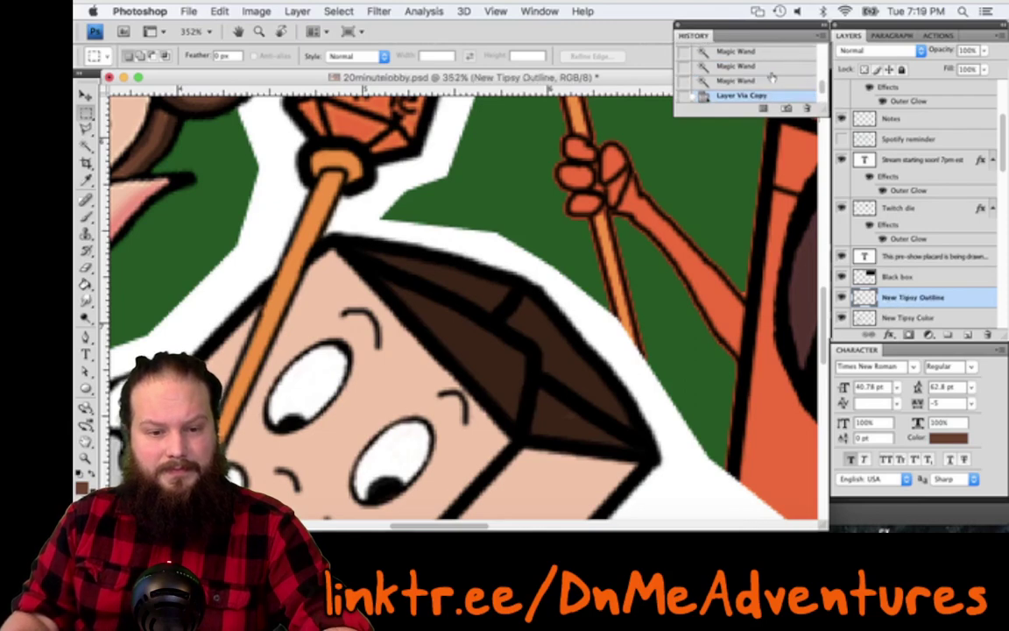
{"action": "key", "text": "ctrl+alt+z"}
{"action": "key", "text": "ctrl+alt+z"}
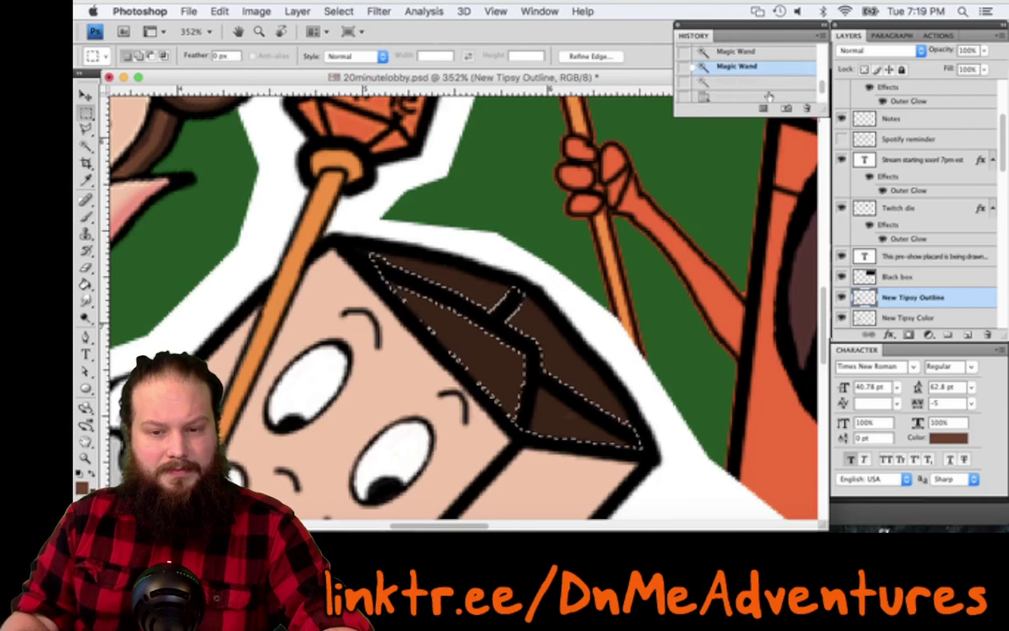
Copy the selected creases to a new layer and isolate them there with an inverted Magic Wand selection
{"action": "key", "text": "ctrl+j"}
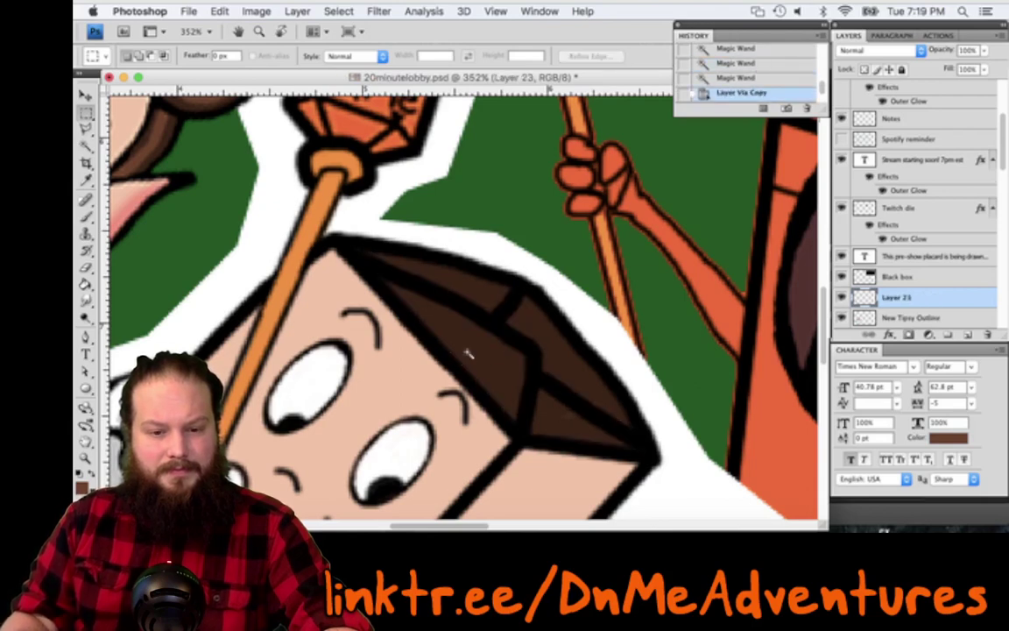
{"action": "key", "text": "w"}
{"action": "key", "text": "ctrl+j"}
{"action": "left_click", "coordinate": [541, 331], "text": "shift"}
{"action": "left_click", "coordinate": [551, 416], "text": "shift"}
{"action": "left_click", "coordinate": [486, 331], "text": "shift"}
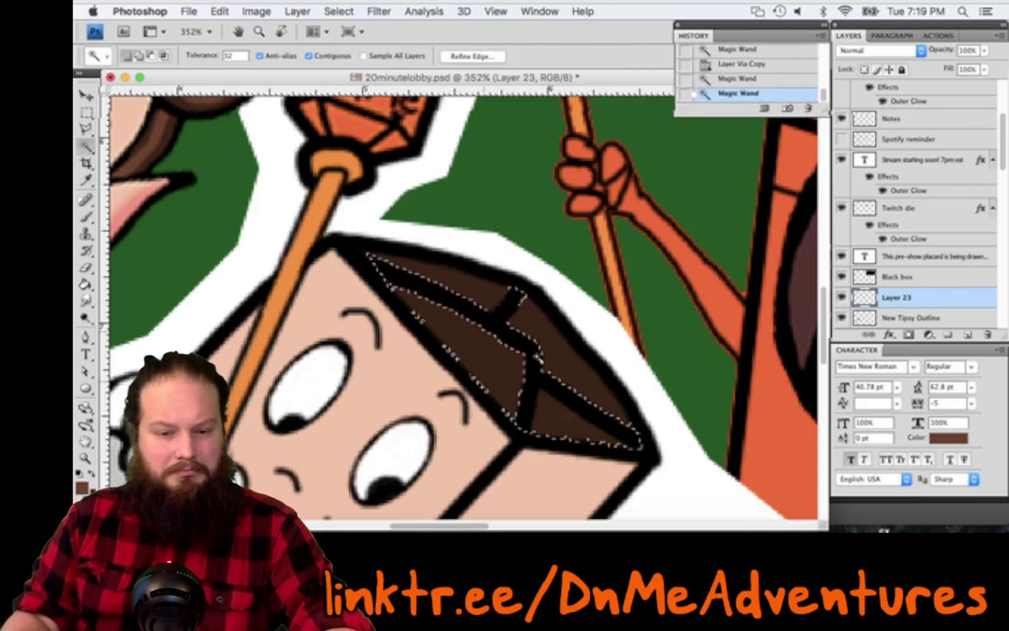
{"action": "key", "text": "b"}
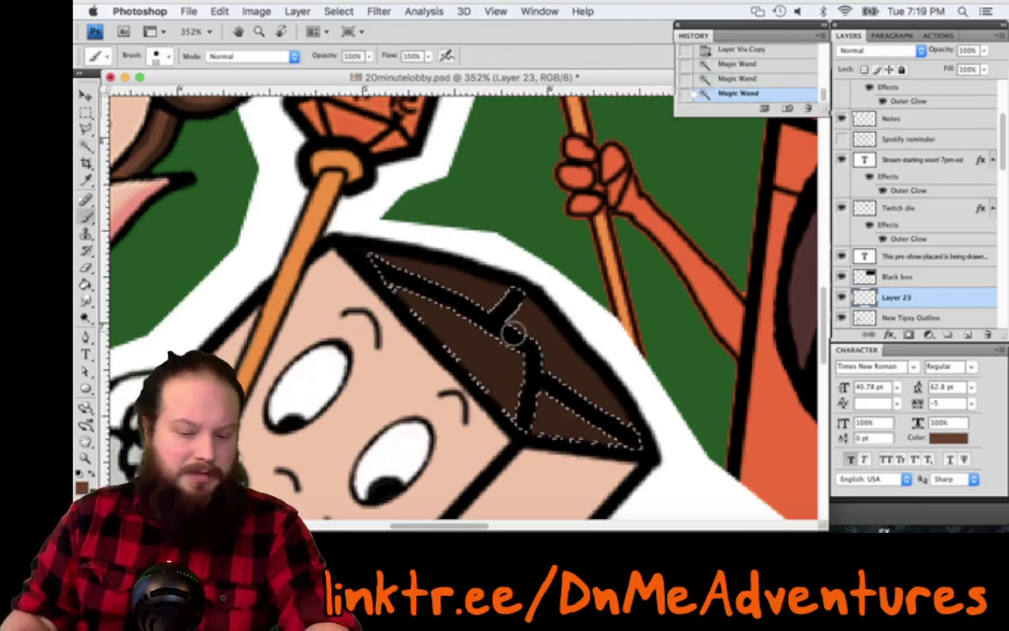
{"action": "key", "text": "m"}
{"action": "right_click", "coordinate": [503, 283]}
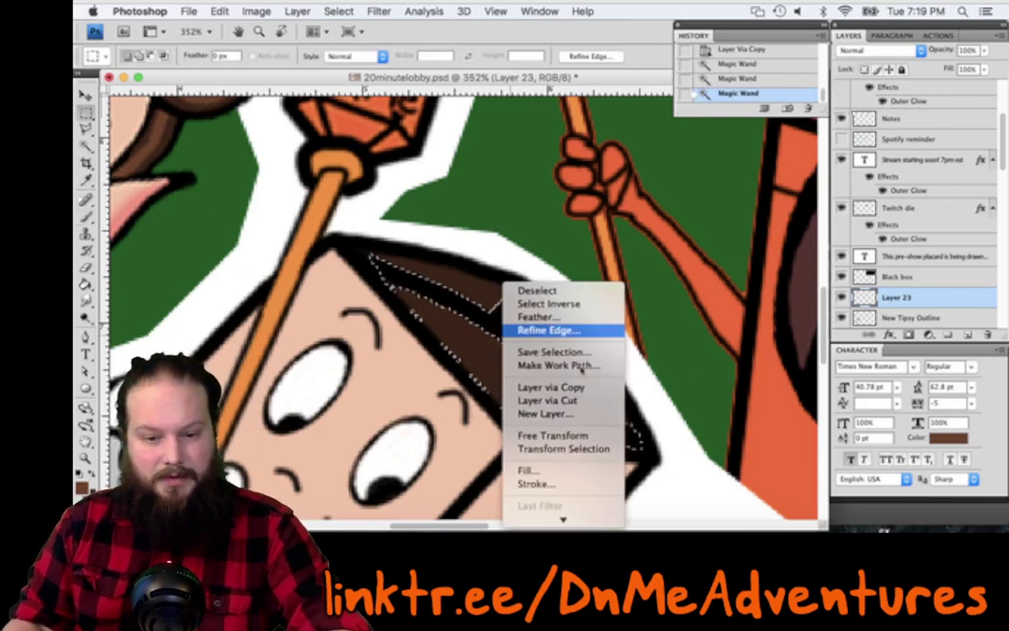
{"action": "left_click", "coordinate": [582, 304]}
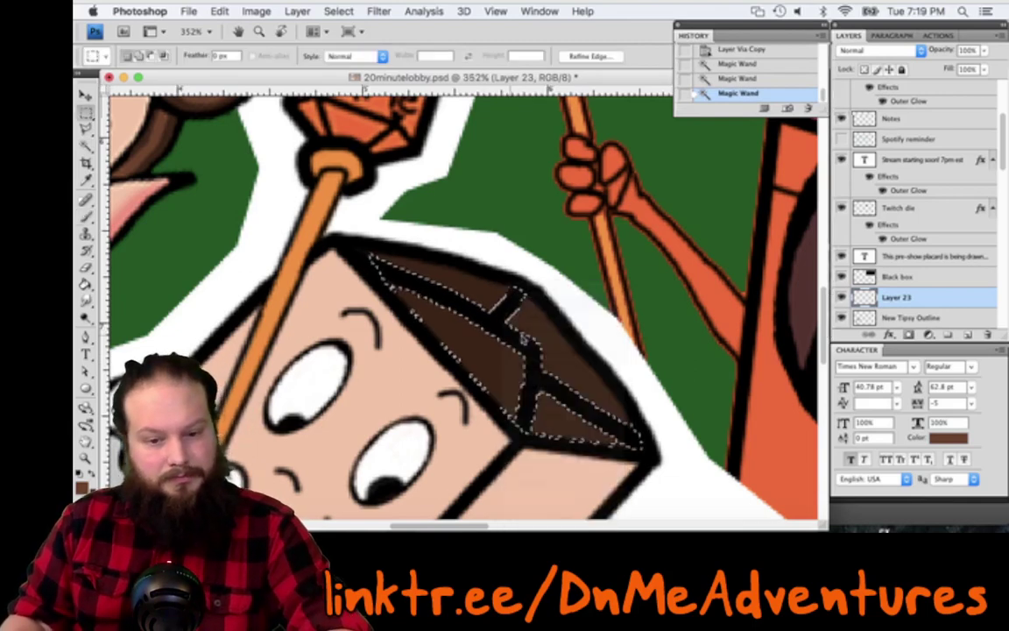
Brush the isolated flap creases on Layer 23 with the lighter brown and clear the selection
{"action": "key", "text": "b"}
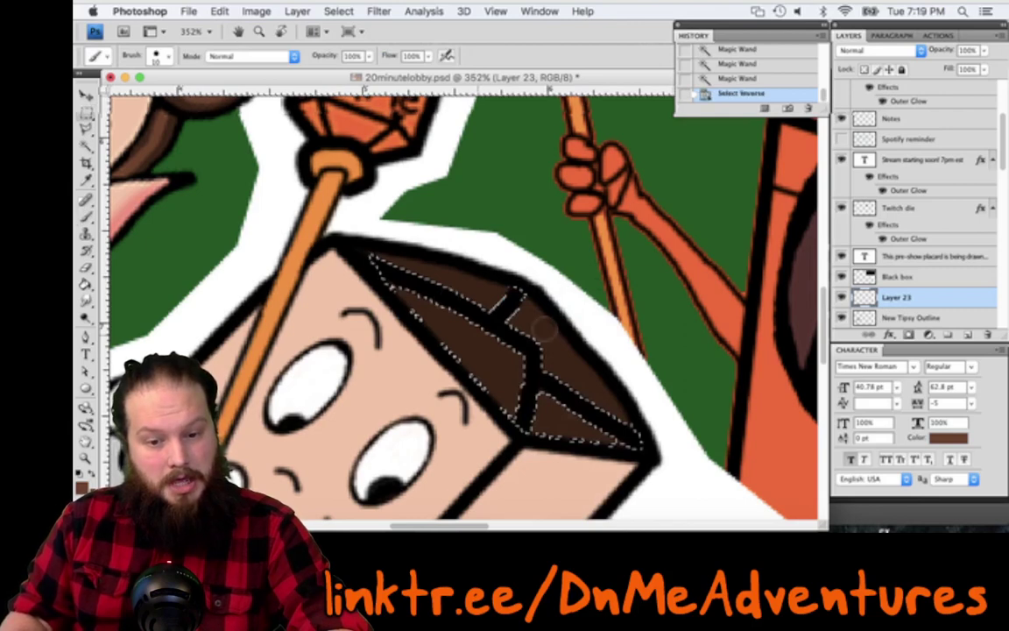
{"action": "left_click_drag", "start_coordinate": [520, 348], "coordinate": [386, 266]}
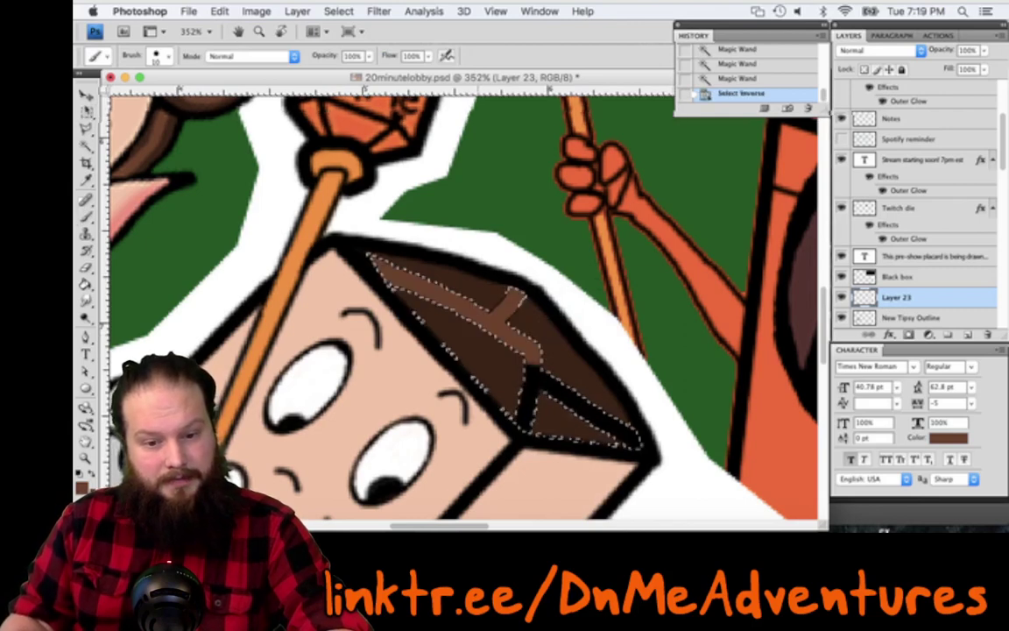
{"action": "key", "text": "cmd+d"}
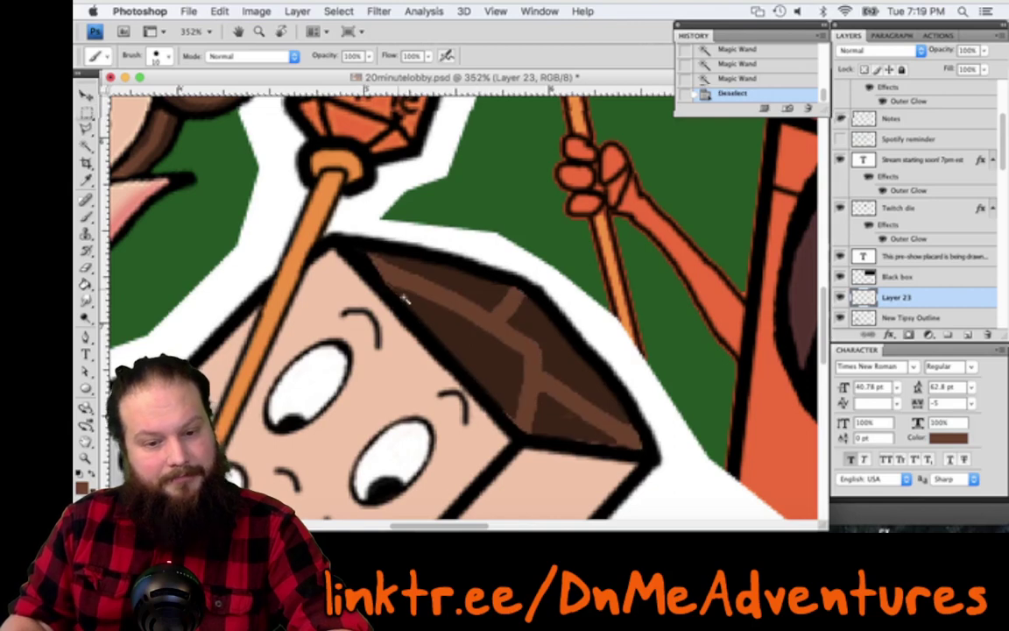
Erase the stray light brown along the black outer edges of the carton's top on Layer 23
{"action": "key", "text": "e"}
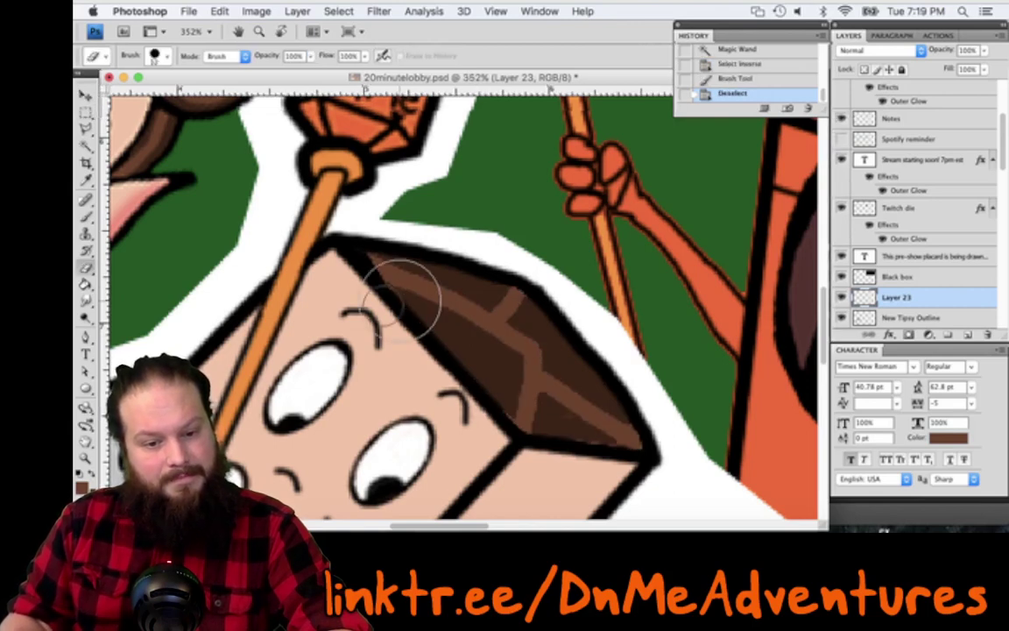
{"action": "left_click", "coordinate": [387, 240]}
{"action": "left_click", "coordinate": [555, 304]}
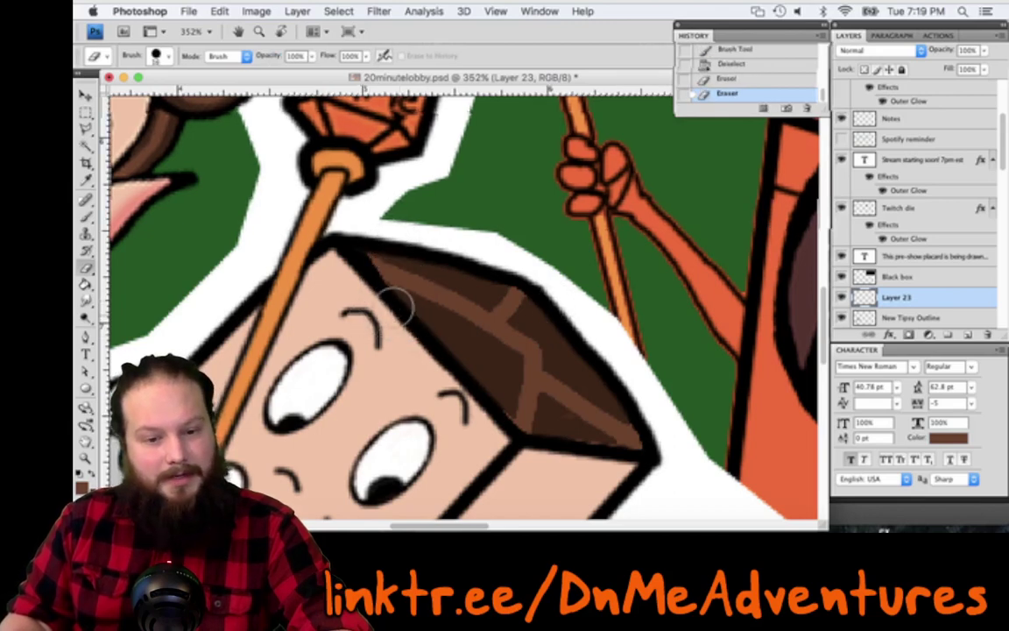
{"action": "left_click", "coordinate": [496, 398]}
{"action": "left_click", "coordinate": [564, 461]}
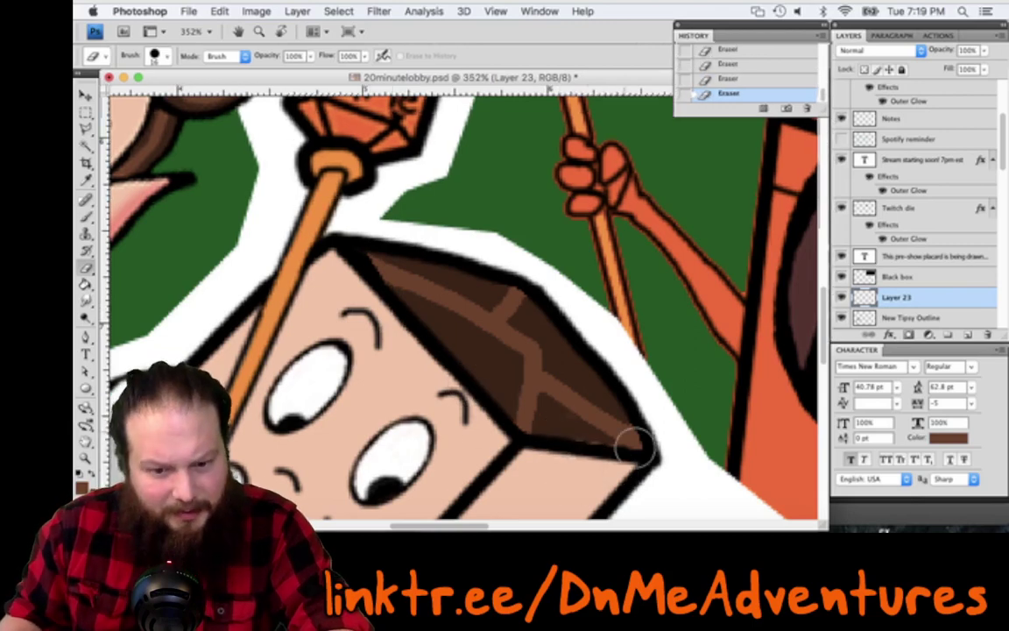
Sample the carton top's dark brown, touch up the flap fill on the New Tipsy Color layer, and save the file
{"action": "key", "text": "i"}
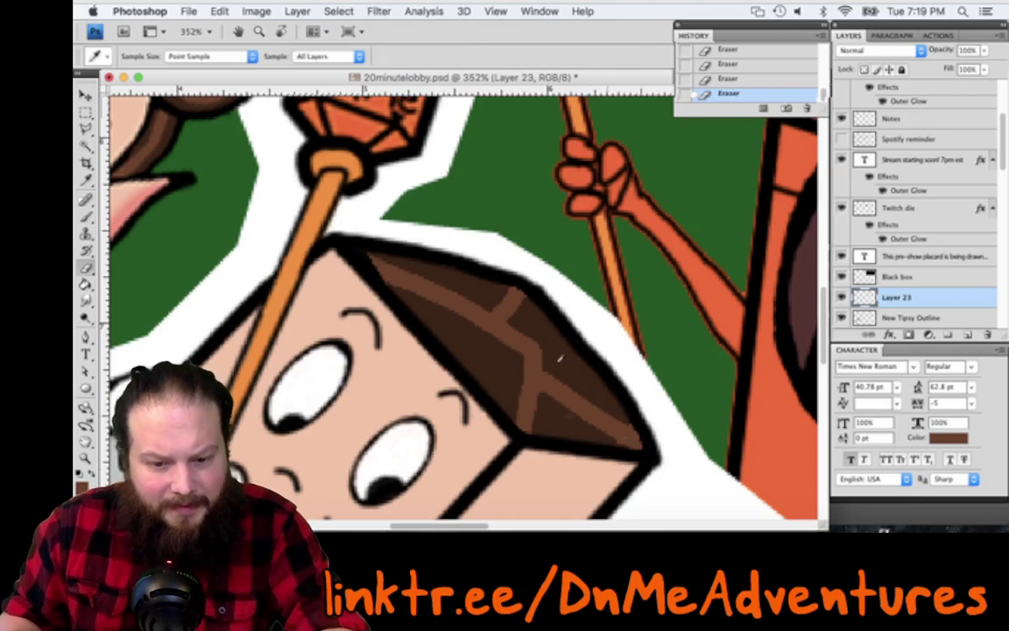
{"action": "left_click", "coordinate": [560, 357]}
{"action": "key", "text": "v"}
{"action": "left_click", "coordinate": [563, 374], "text": "super"}
{"action": "key", "text": "b"}
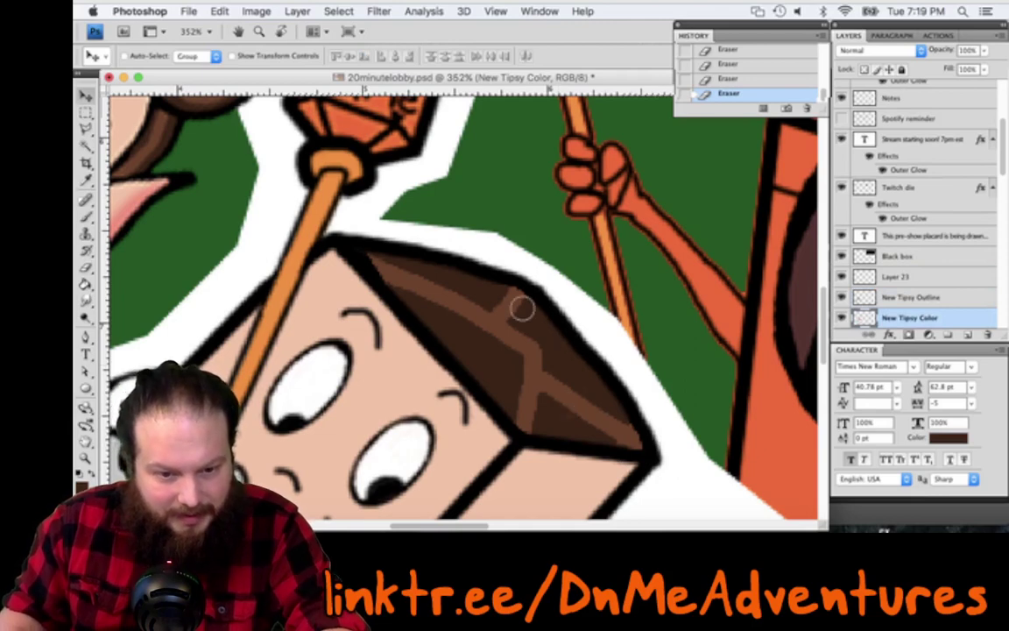
{"action": "mouse_move", "coordinate": [504, 273]}
{"action": "left_mouse_down"}
{"action": "mouse_move", "coordinate": [548, 354]}
{"action": "mouse_move", "coordinate": [528, 373]}
{"action": "left_mouse_up"}
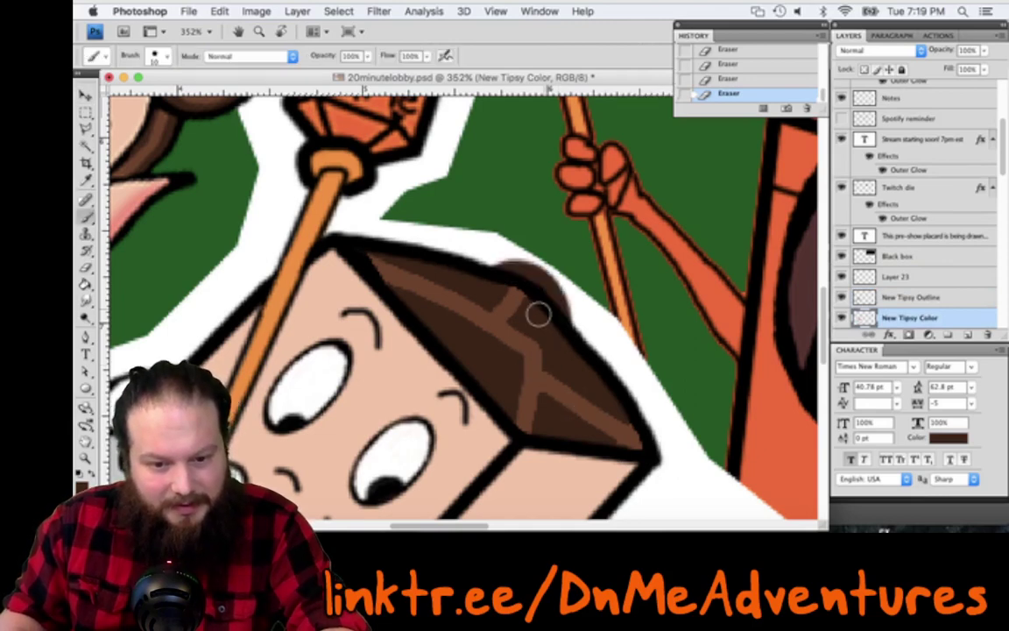
{"action": "key", "text": "ctrl+z"}
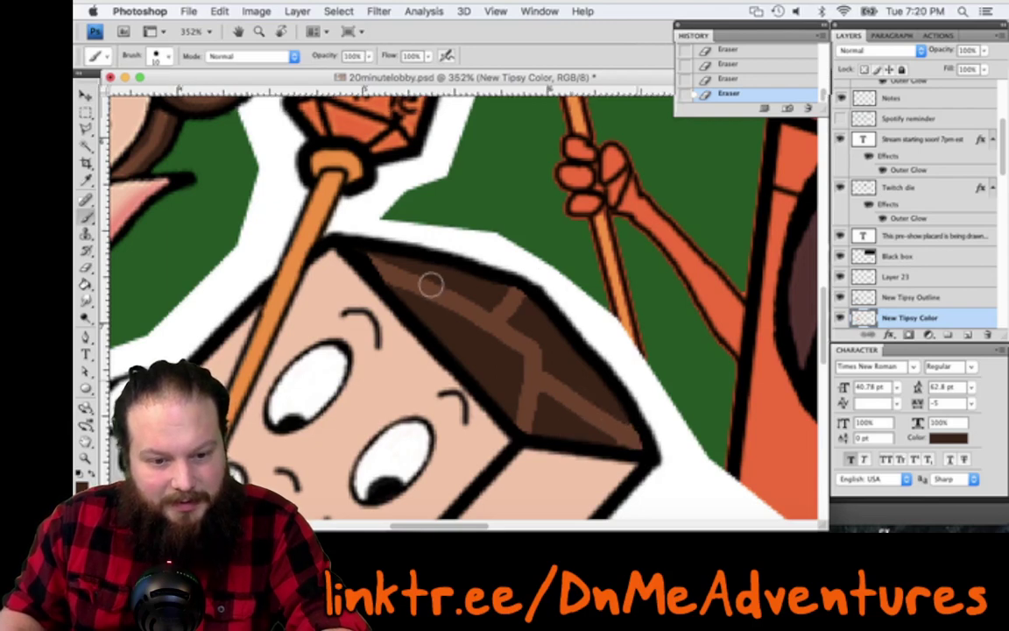
{"action": "left_click_drag", "start_coordinate": [430, 283], "coordinate": [493, 300]}
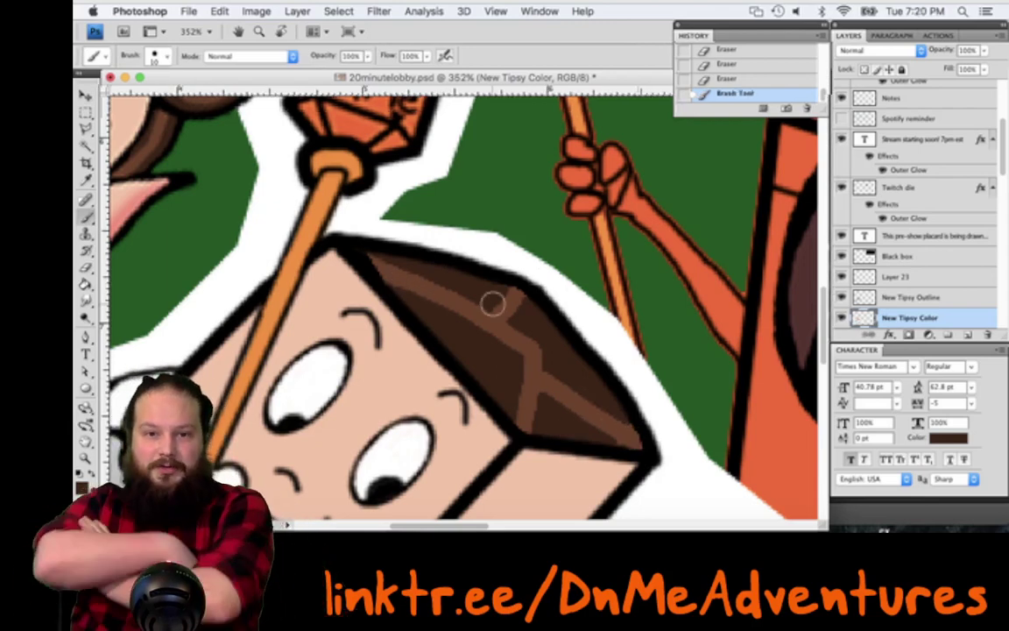
{"action": "key", "text": "super+s"}
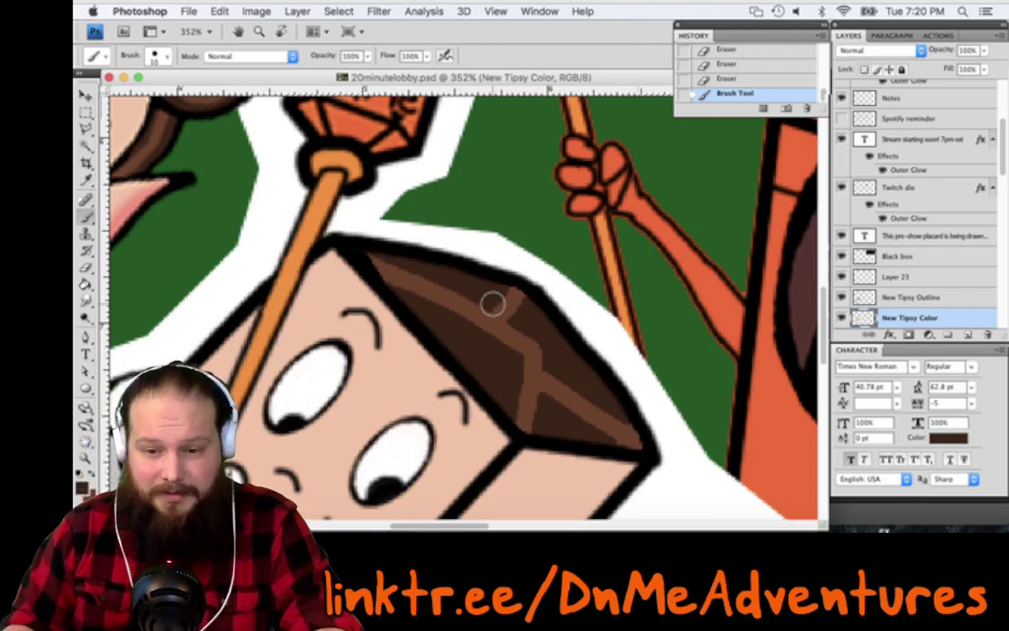
Look over the carton's colored top, its face and the neighbouring mouse and elf figures
{"action": "mouse_move", "coordinate": [821, 338]}
{"action": "left_mouse_down"}
{"action": "mouse_move", "coordinate": [823, 361]}
{"action": "mouse_move", "coordinate": [822, 347]}
{"action": "left_mouse_up"}
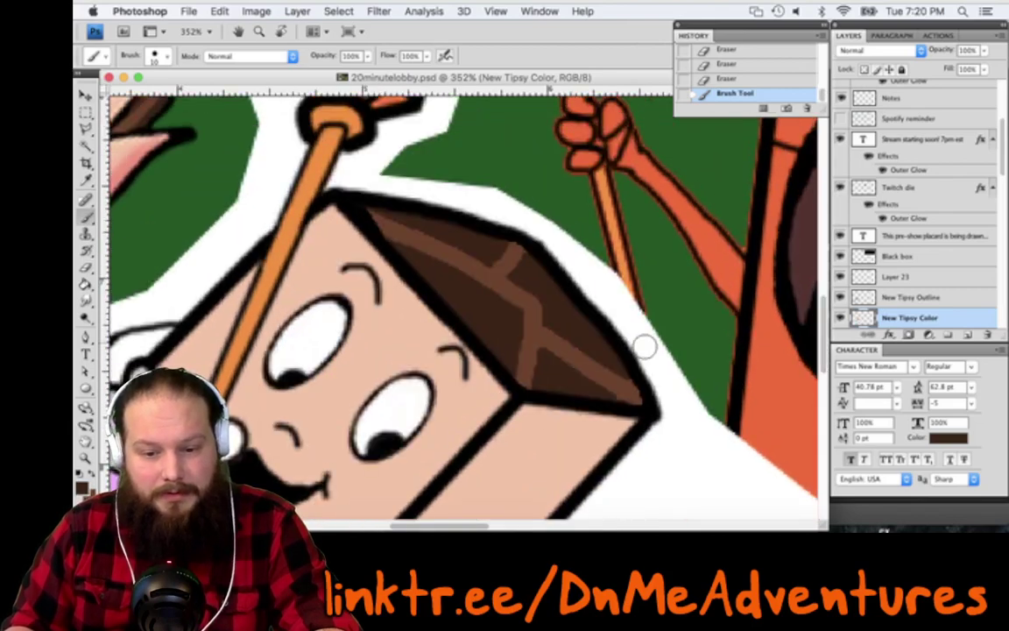
{"action": "left_click_drag", "start_coordinate": [626, 351], "coordinate": [642, 374]}
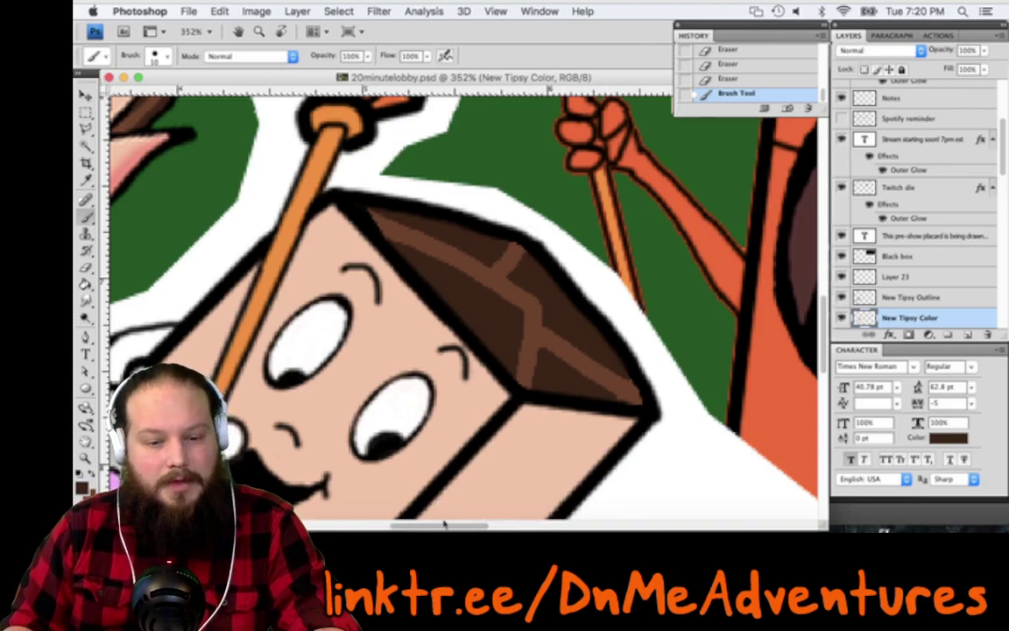
{"action": "scroll", "coordinate": [470, 526], "scroll_direction": "left", "scroll_amount": 10}
{"action": "scroll", "coordinate": [429, 429], "scroll_direction": "down", "scroll_amount": 2}
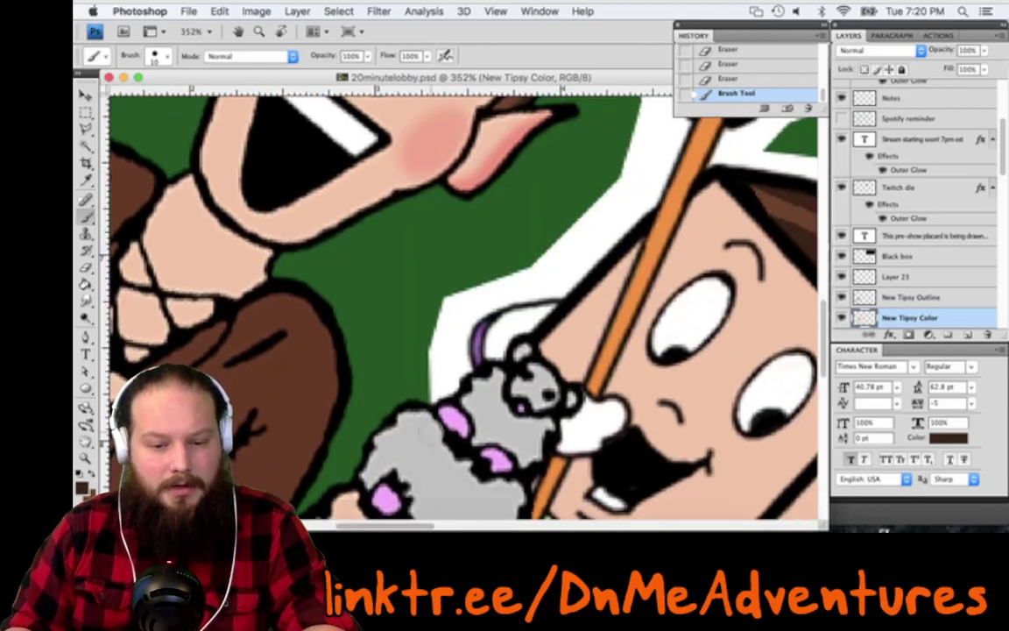
{"action": "scroll", "coordinate": [429, 430], "scroll_direction": "down", "scroll_amount": 2}
{"action": "scroll", "coordinate": [430, 432], "scroll_direction": "down", "scroll_amount": 1}
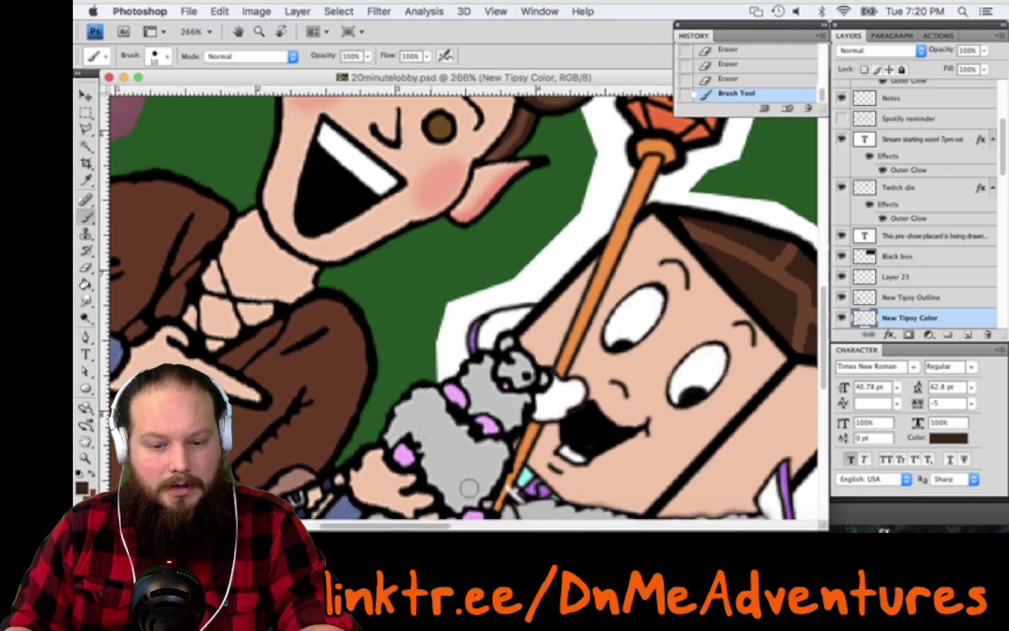
{"action": "scroll", "coordinate": [374, 355], "scroll_direction": "down", "scroll_amount": 5}
{"action": "scroll", "coordinate": [374, 355], "scroll_direction": "right", "scroll_amount": 3}
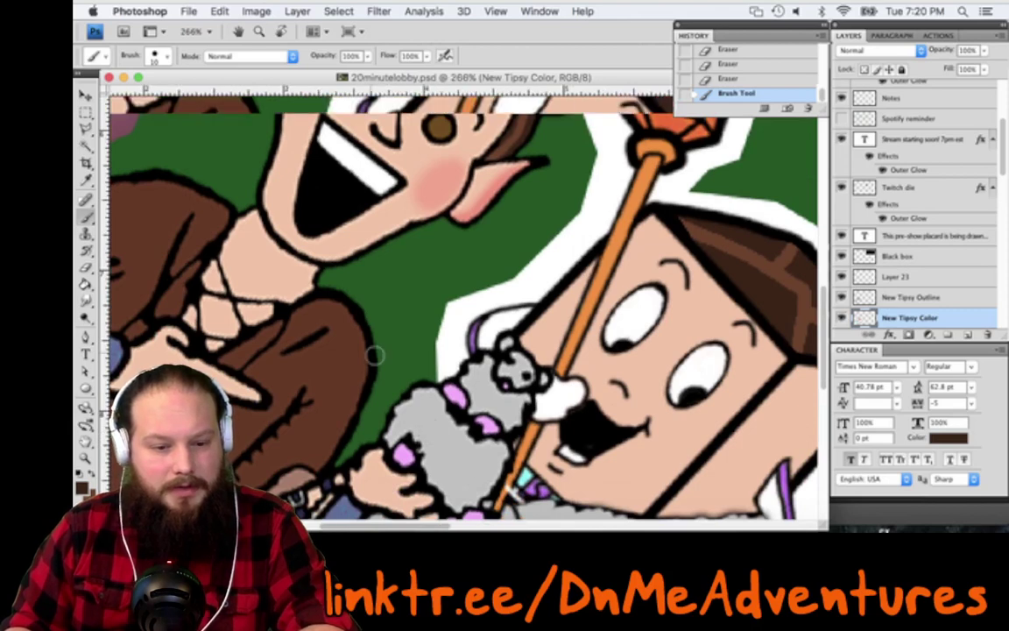
Sample the light pink of the bow on the mouse's tail, beside the orange staff, as the foreground color
{"action": "key", "text": "i"}
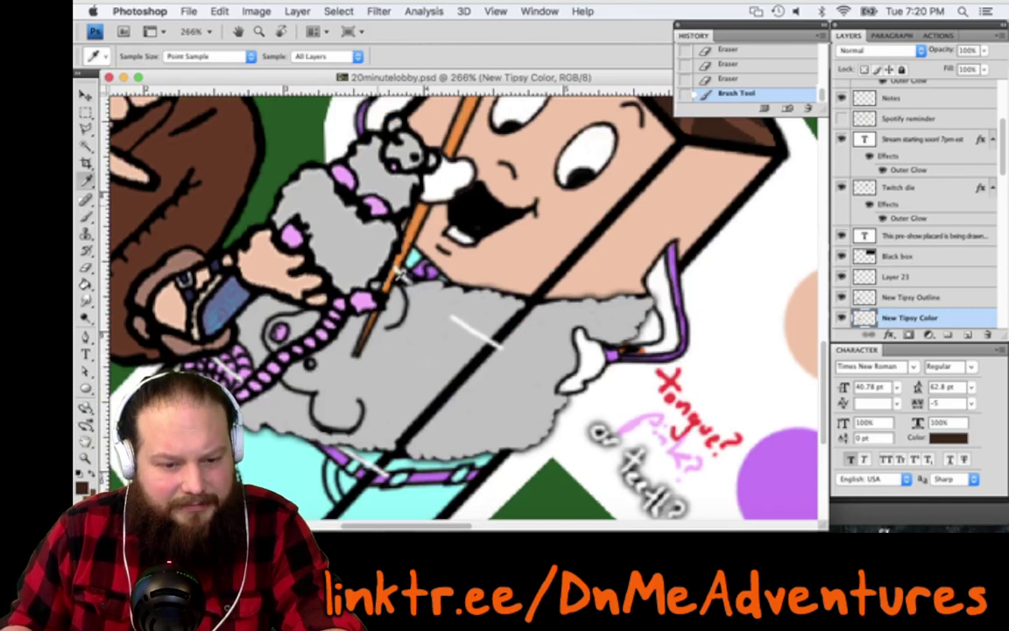
{"action": "left_click", "coordinate": [399, 274]}
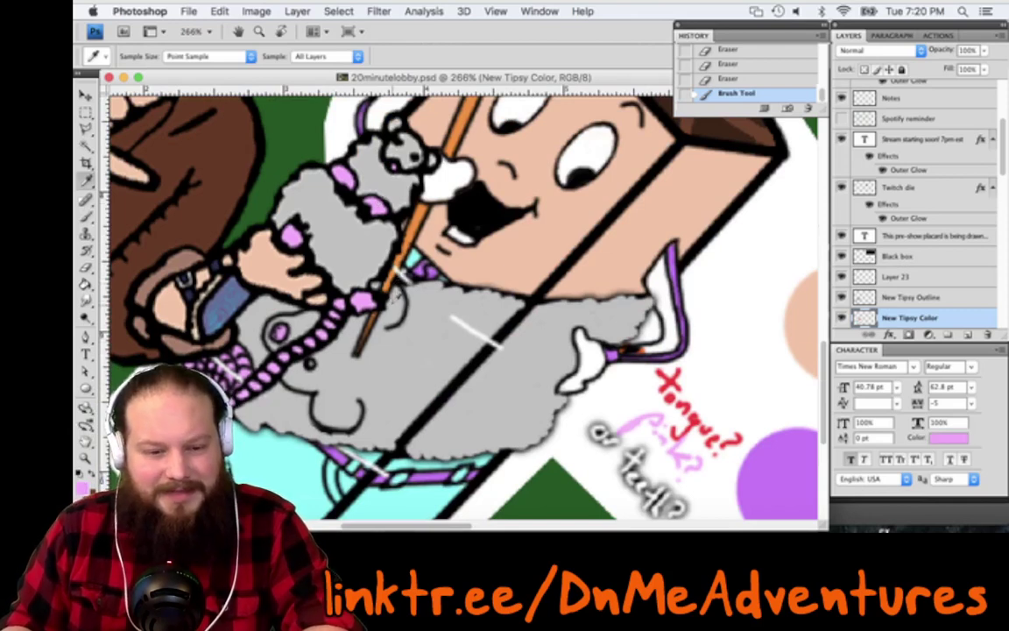
{"action": "scroll", "coordinate": [399, 275], "scroll_direction": "down", "scroll_amount": 5}
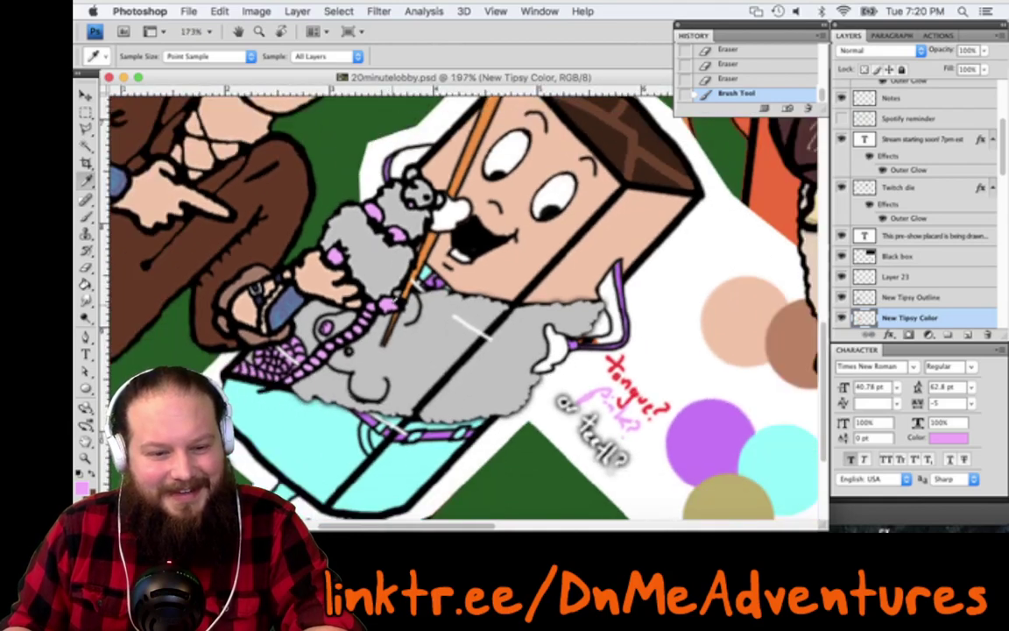
{"action": "scroll", "coordinate": [399, 274], "scroll_direction": "down", "scroll_amount": 1}
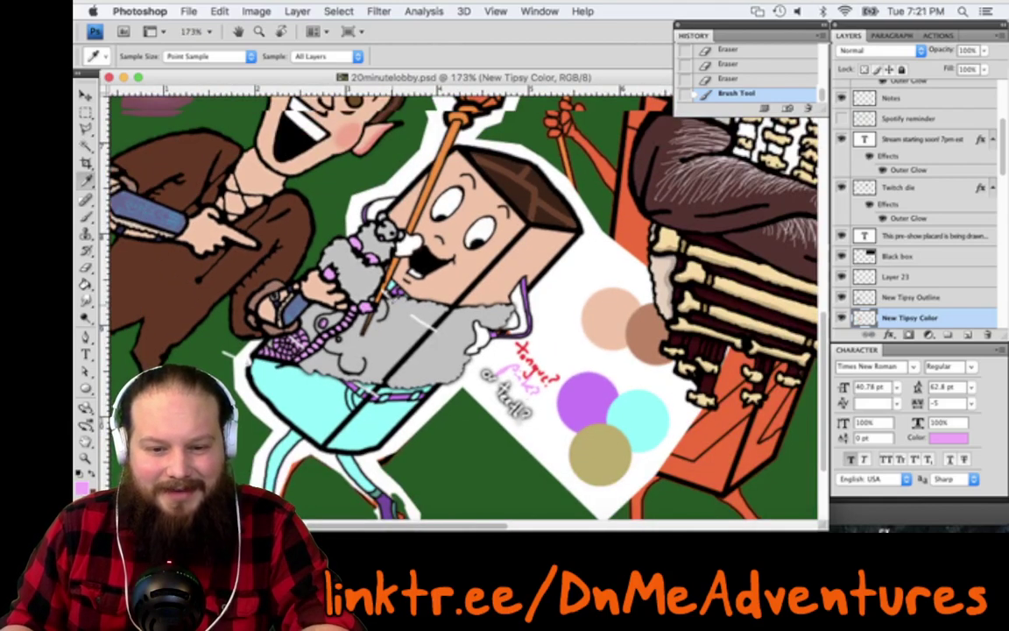
Collapse the History panel and move the Onyx reference figure to the right, clear of the orange carton's face
{"action": "scroll", "coordinate": [399, 275], "scroll_direction": "down", "scroll_amount": 2}
{"action": "scroll", "coordinate": [399, 274], "scroll_direction": "right", "scroll_amount": 6}
{"action": "scroll", "coordinate": [399, 274], "scroll_direction": "up", "scroll_amount": 3}
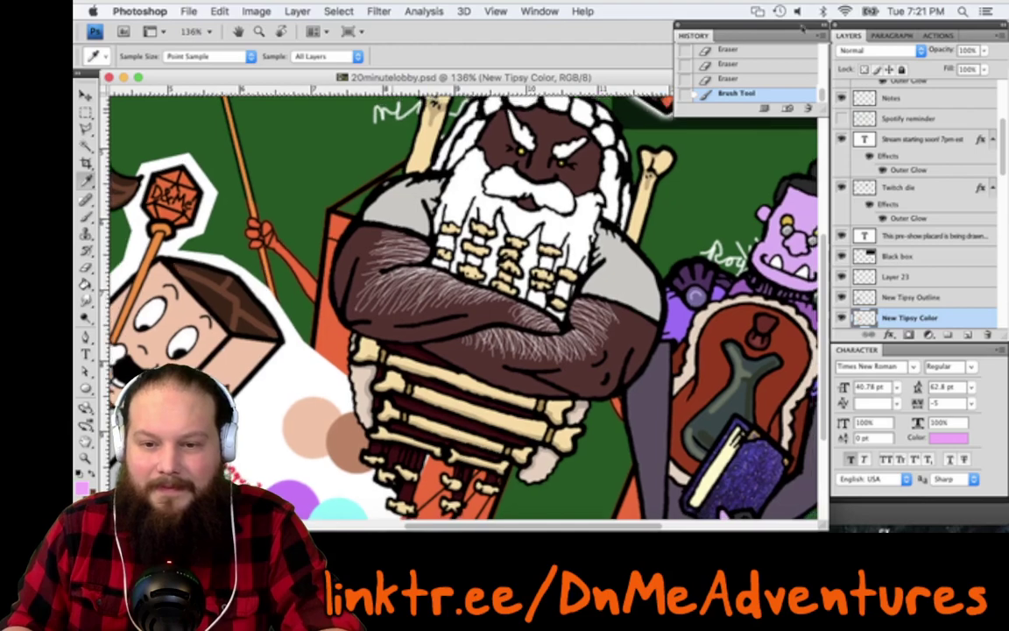
{"action": "left_click", "coordinate": [823, 26]}
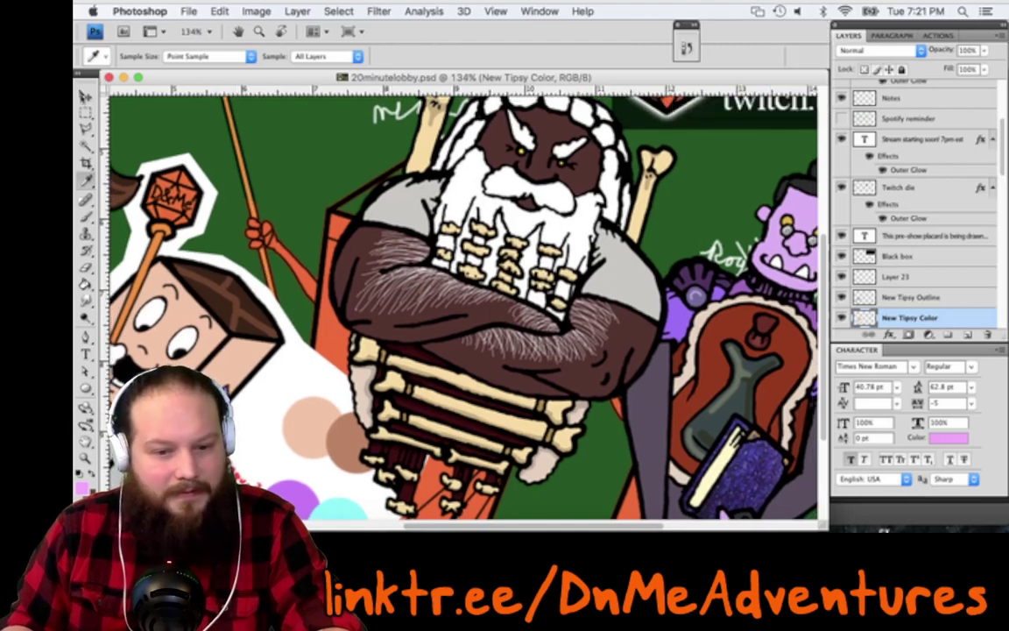
{"action": "left_click", "coordinate": [85, 97]}
{"action": "left_click", "coordinate": [433, 210], "text": "super"}
{"action": "left_click_drag", "start_coordinate": [433, 210], "coordinate": [634, 283]}
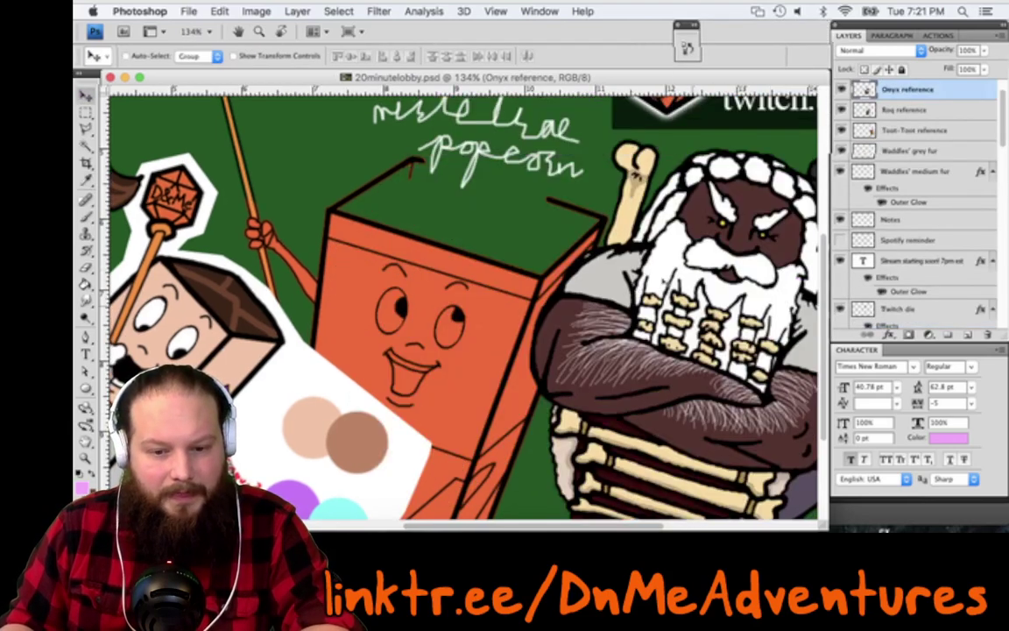
Outline the color swatches beside Tipsy on the New Tipsy Color layer with the Polygonal Lasso, leaving Tipsy's body outside
{"action": "scroll", "coordinate": [464, 306], "scroll_direction": "down", "scroll_amount": 3}
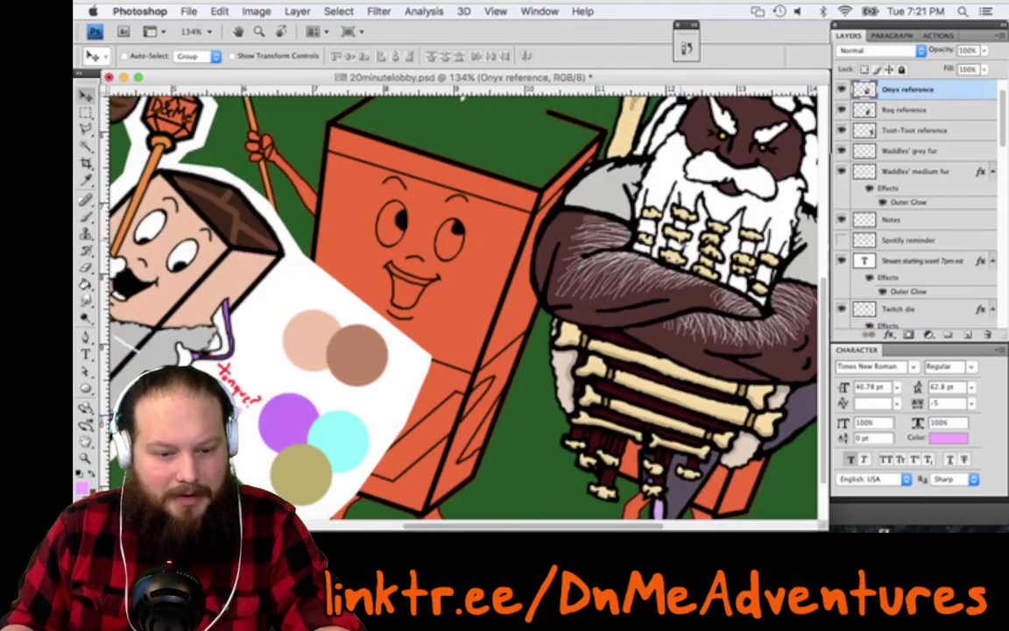
{"action": "key", "text": "alt+comma"}
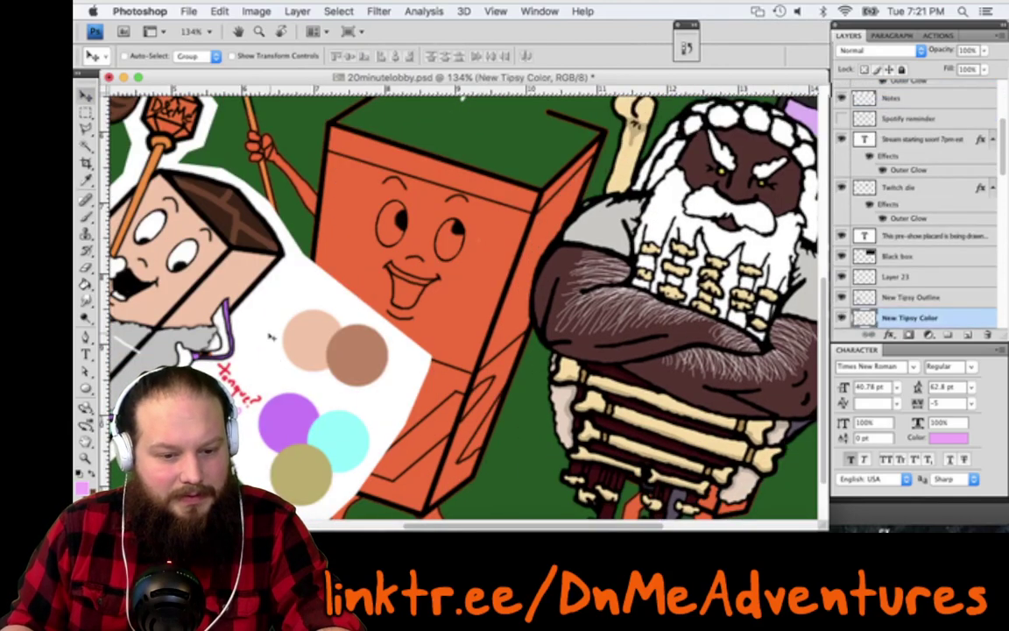
{"action": "key", "text": "l"}
{"action": "left_click", "coordinate": [301, 254]}
{"action": "left_click", "coordinate": [243, 302]}
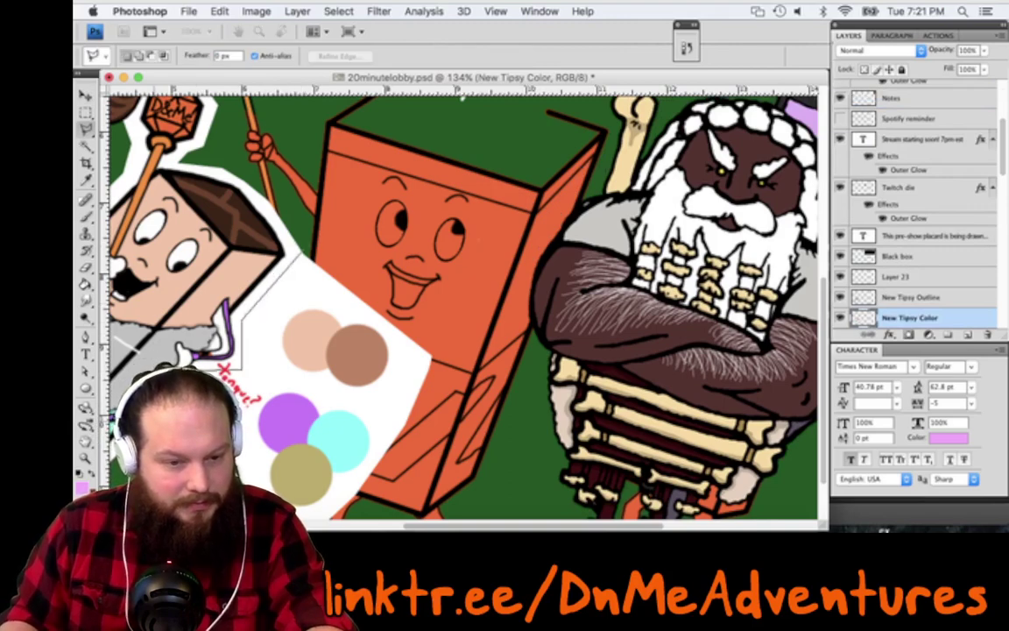
{"action": "scroll", "coordinate": [305, 502], "scroll_direction": "down", "scroll_amount": 3}
{"action": "left_click", "coordinate": [292, 502]}
{"action": "left_click", "coordinate": [494, 429]}
{"action": "left_click", "coordinate": [494, 222]}
{"action": "left_click", "coordinate": [308, 184]}
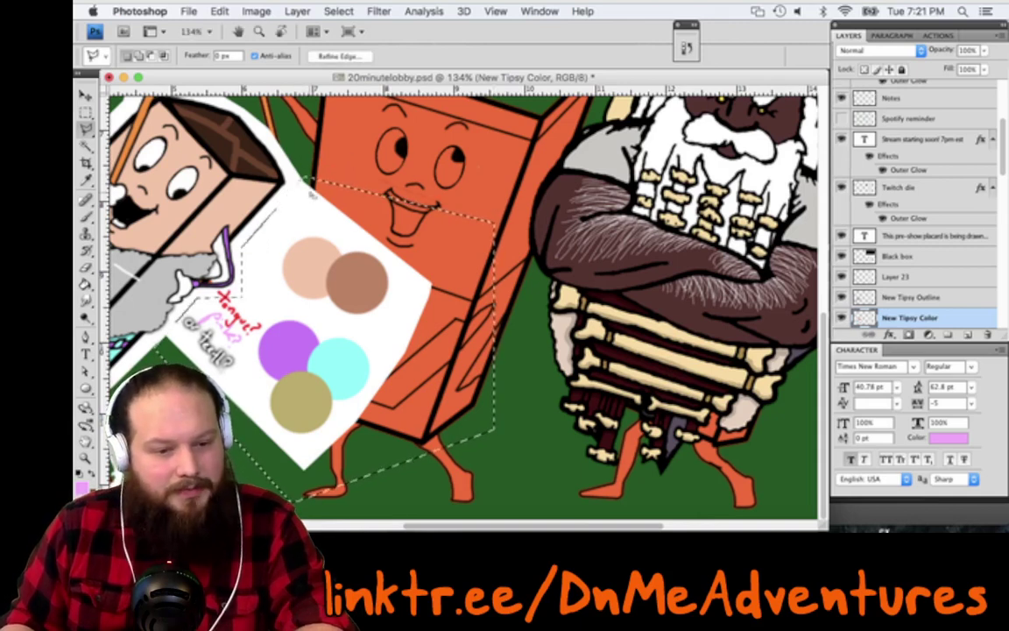
Cut the selected swatches from the New Tipsy Color layer and paste them onto a new layer
{"action": "scroll", "coordinate": [465, 298], "scroll_direction": "left", "scroll_amount": 3}
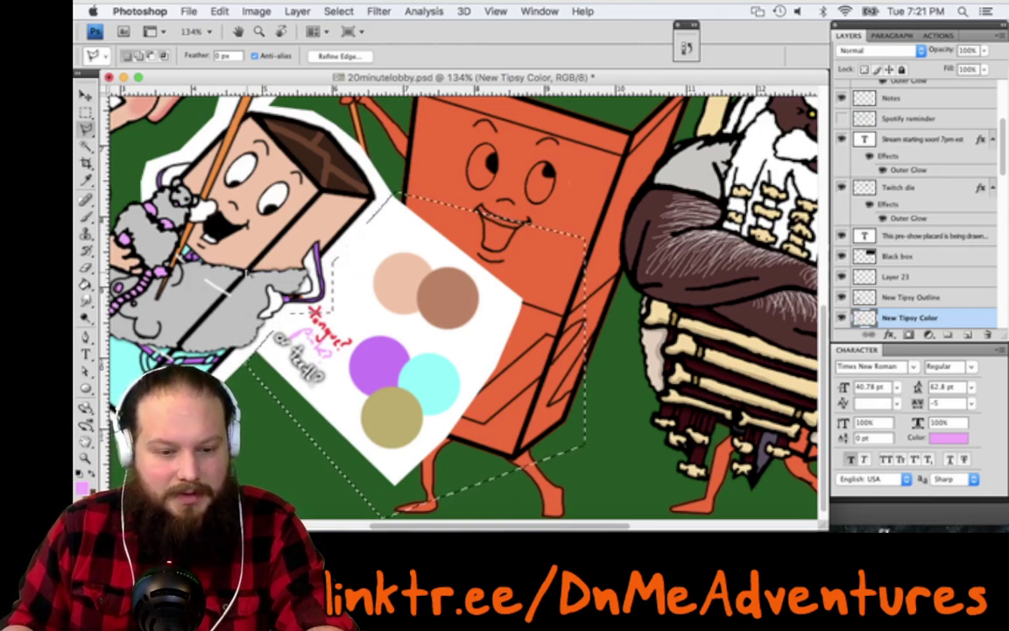
{"action": "key", "text": "super+x"}
{"action": "key", "text": "super+v"}
{"action": "key", "text": "ctrl+v"}
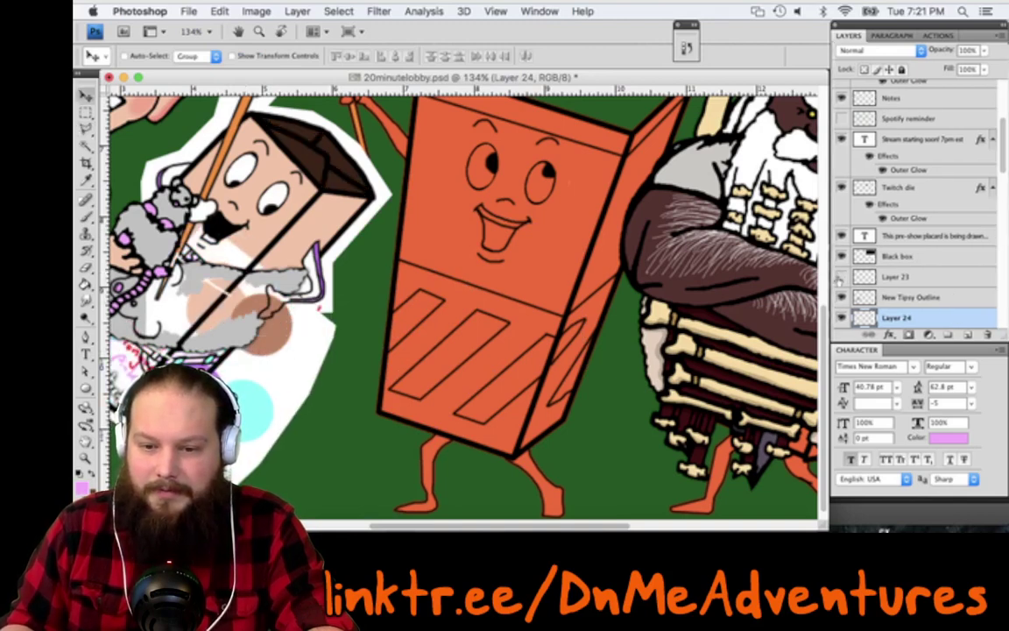
Rename Layer 23 as "Tipsy light brown hair lines"
{"action": "left_click", "coordinate": [966, 281]}
{"action": "type", "text": "Tipsy brown hair"}
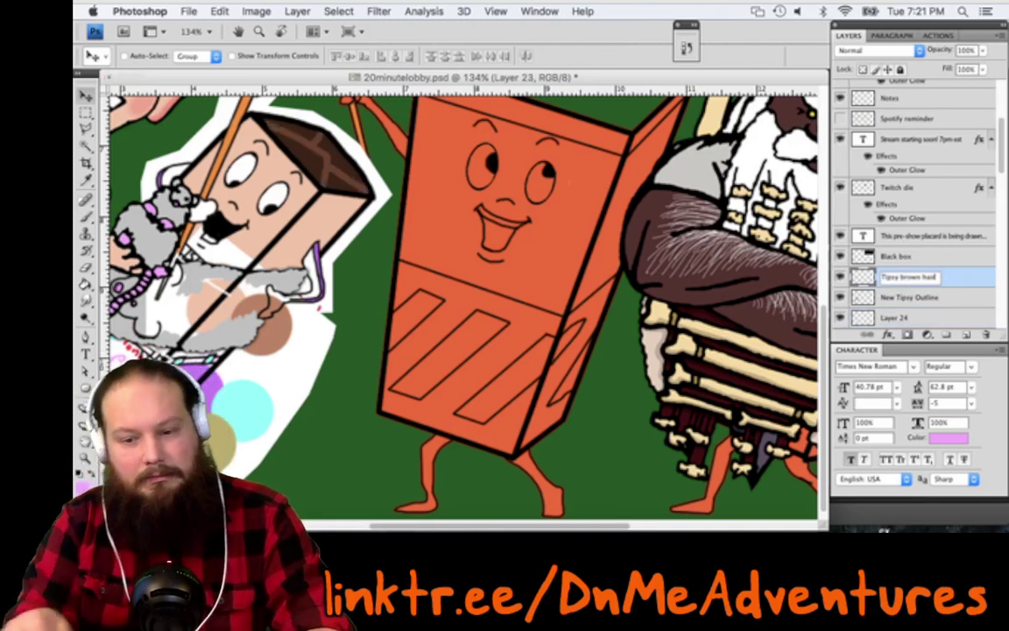
{"action": "key", "text": "Return"}
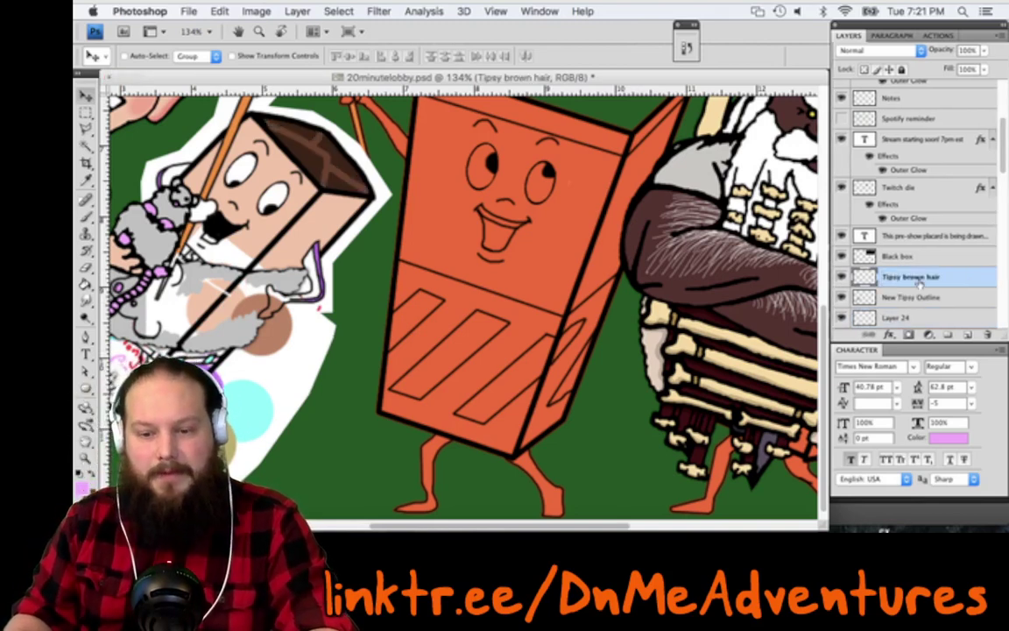
{"action": "double_click", "coordinate": [903, 277]}
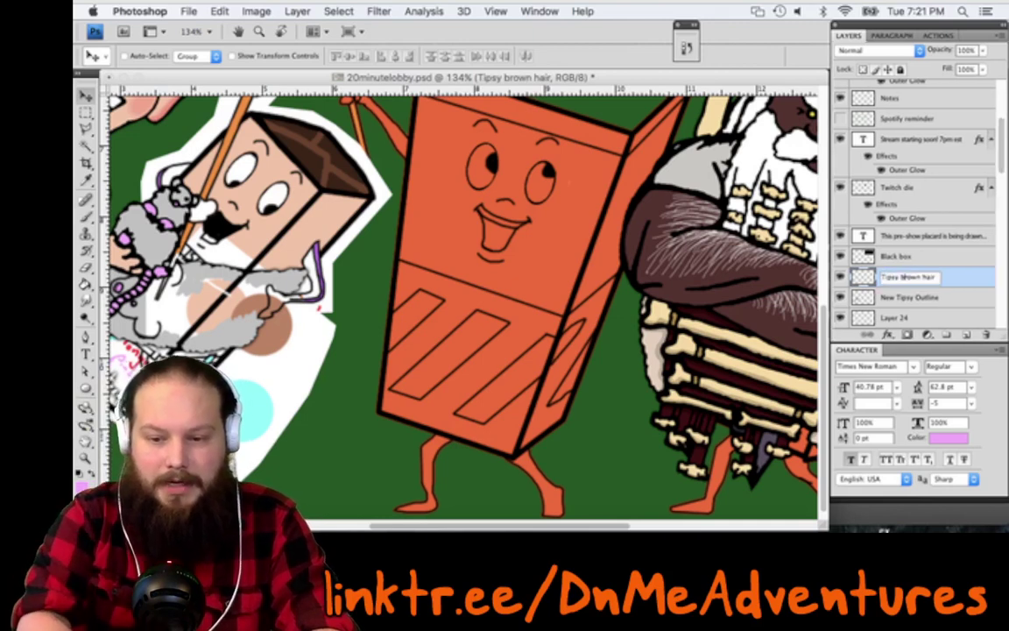
{"action": "type", "text": "light brown"}
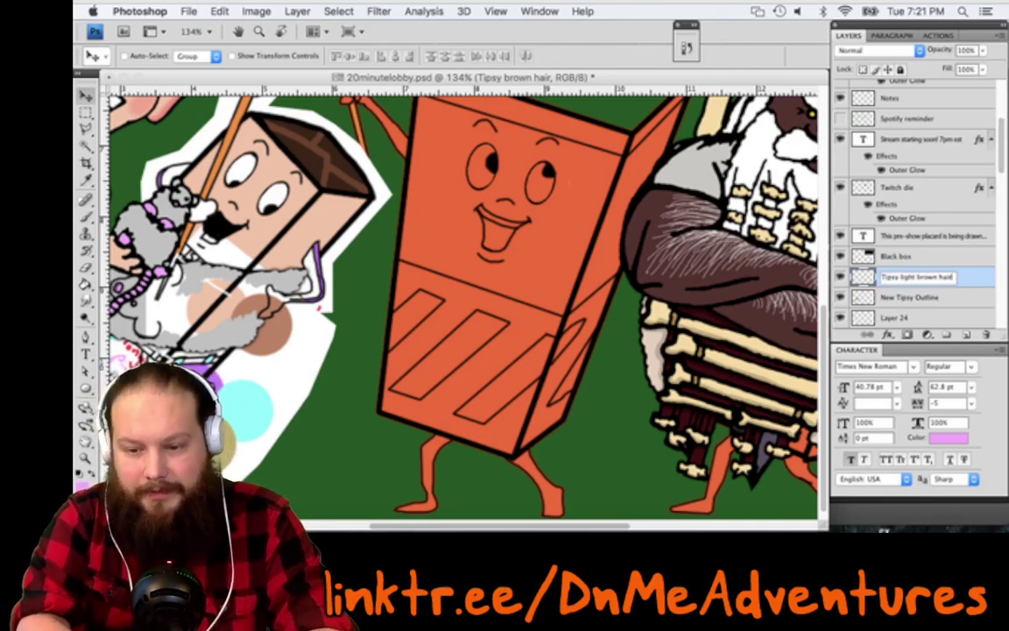
{"action": "type", "text": " hair lines"}
{"action": "key", "text": "Return"}
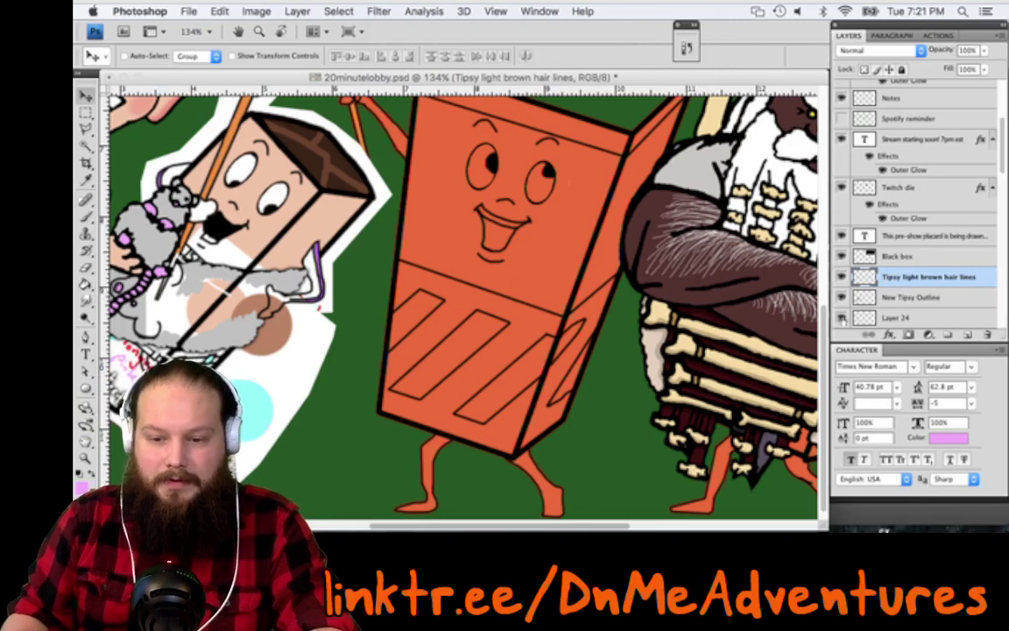
Move the pasted swatches on Layer 24 away from Tipsy to behind the elf in the brown coat
{"action": "left_click", "coordinate": [892, 321]}
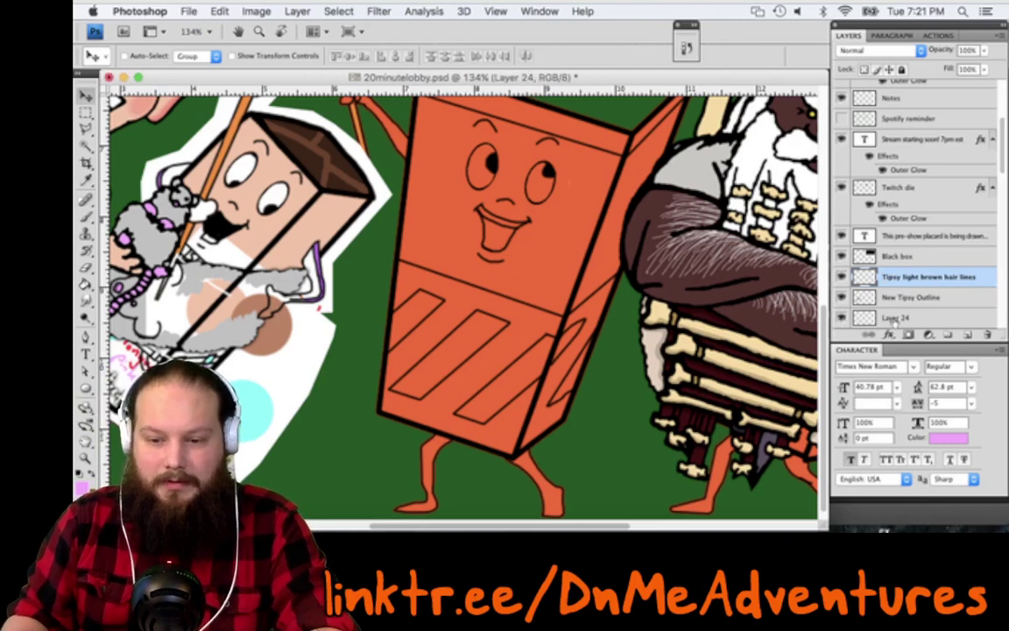
{"action": "double_click", "coordinate": [894, 321]}
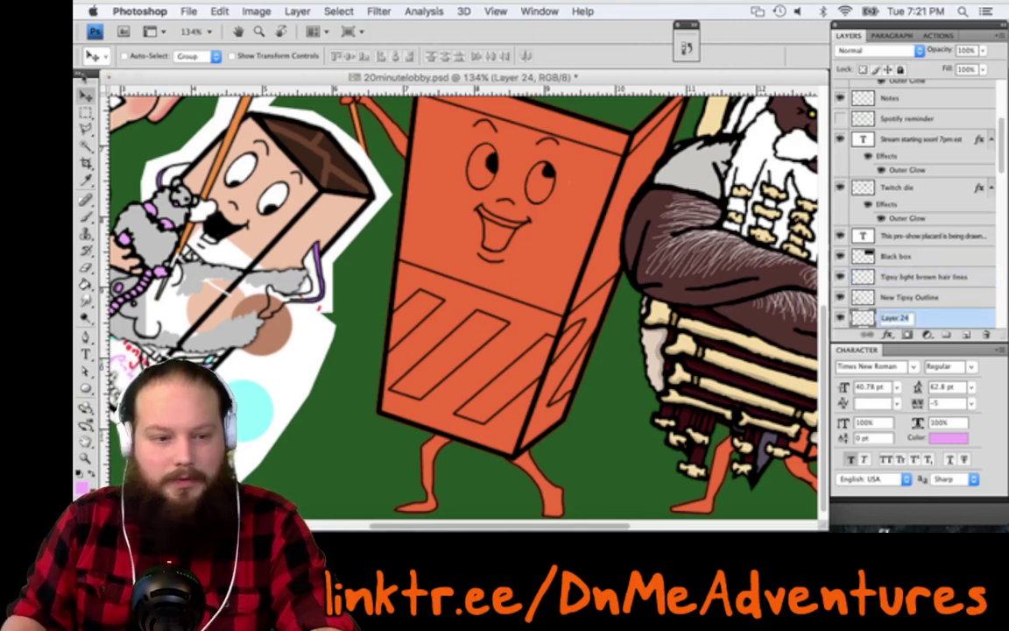
{"action": "key", "text": "m"}
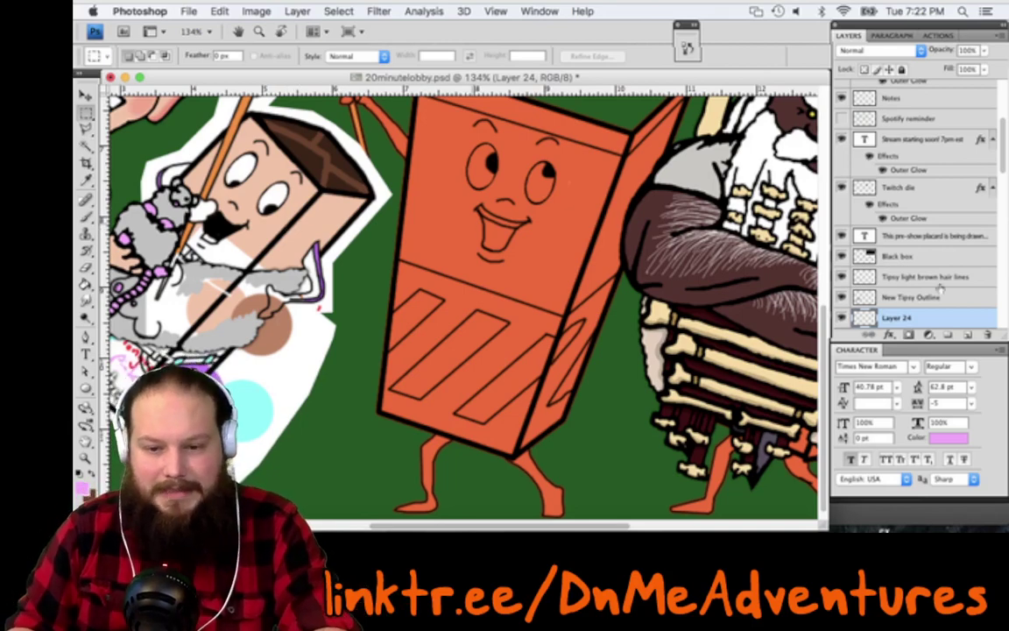
{"action": "scroll", "coordinate": [721, 320], "scroll_direction": "down", "scroll_amount": 1}
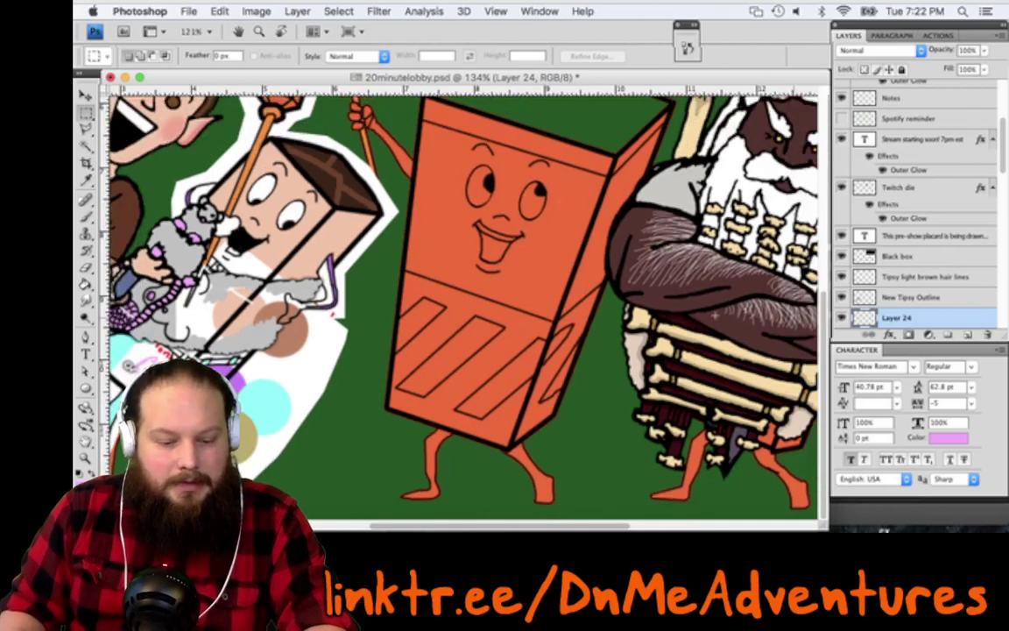
{"action": "scroll", "coordinate": [531, 418], "scroll_direction": "down", "scroll_amount": 2}
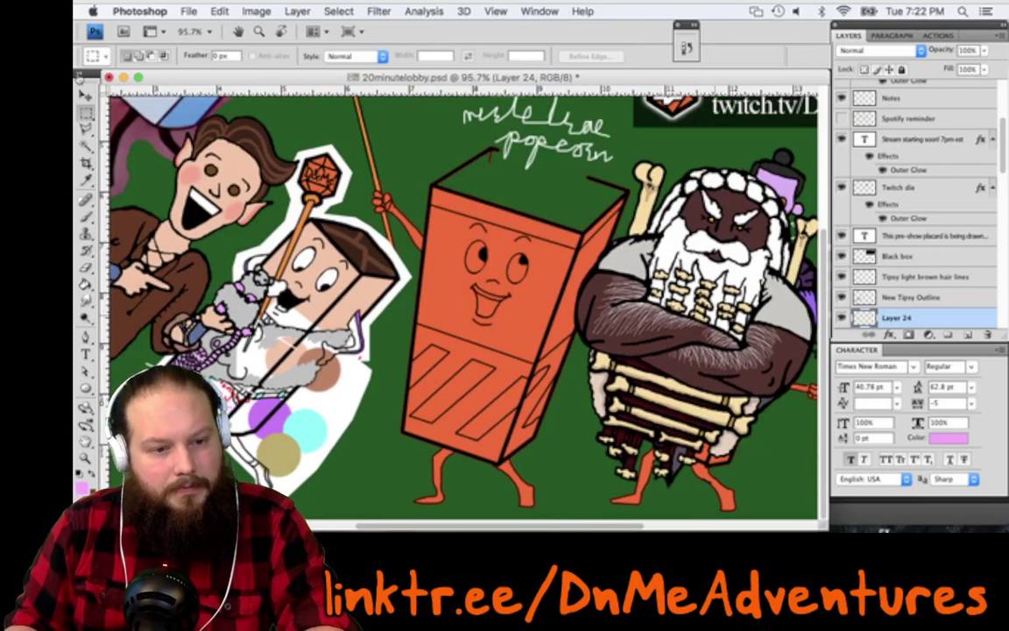
{"action": "key", "text": "v"}
{"action": "left_click_drag", "start_coordinate": [534, 417], "coordinate": [476, 412]}
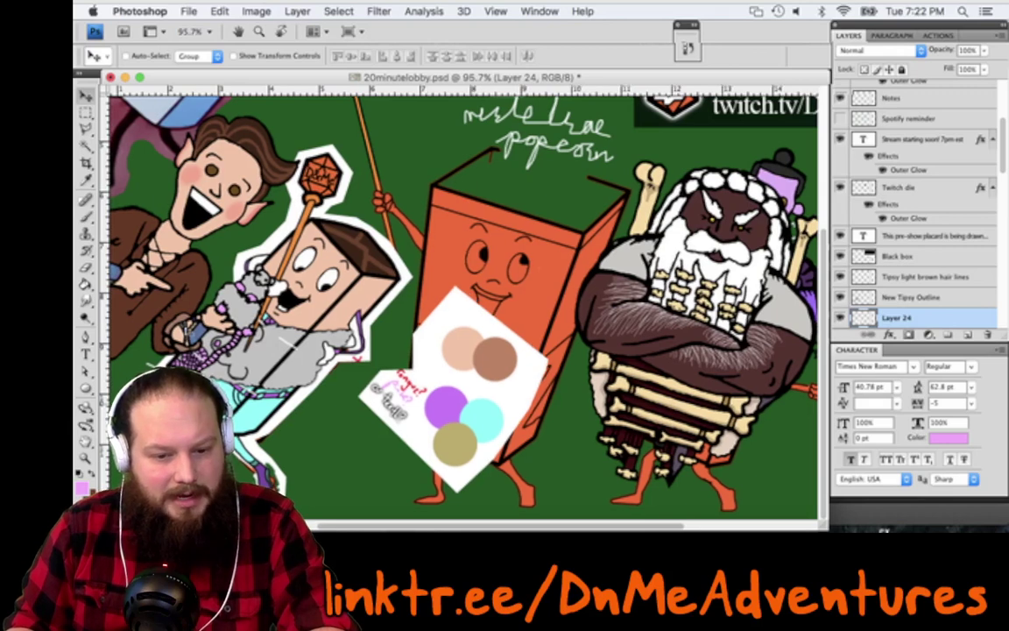
{"action": "key", "text": "super+z"}
Reorder Layer 24 so it sits directly beneath the Notes layer
{"action": "scroll", "coordinate": [522, 431], "scroll_direction": "left", "scroll_amount": 2}
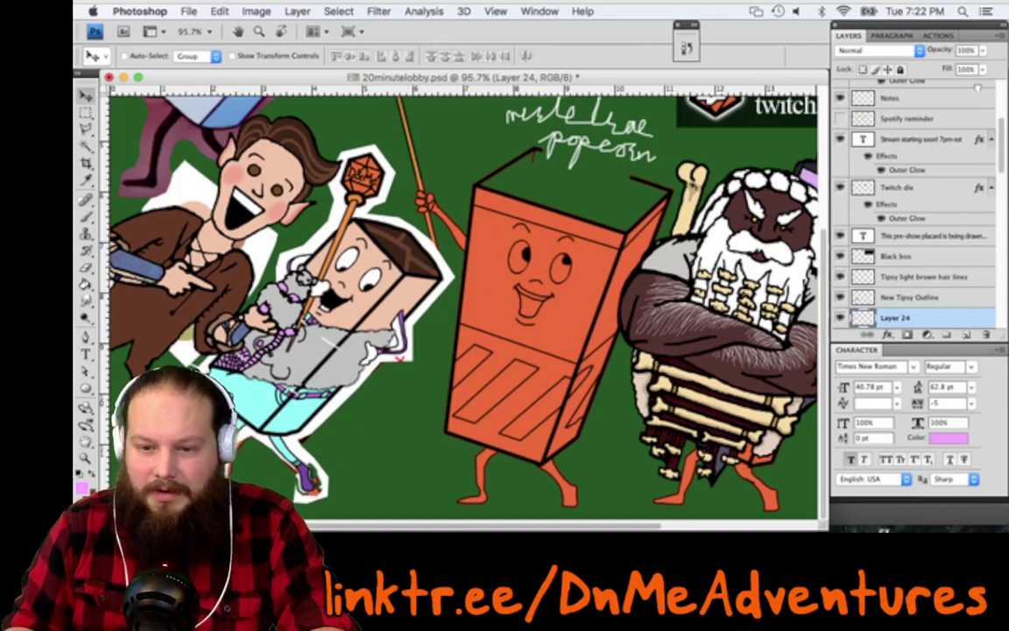
{"action": "scroll", "coordinate": [942, 151], "scroll_direction": "up", "scroll_amount": 3}
{"action": "left_click_drag", "start_coordinate": [942, 151], "coordinate": [938, 163]}
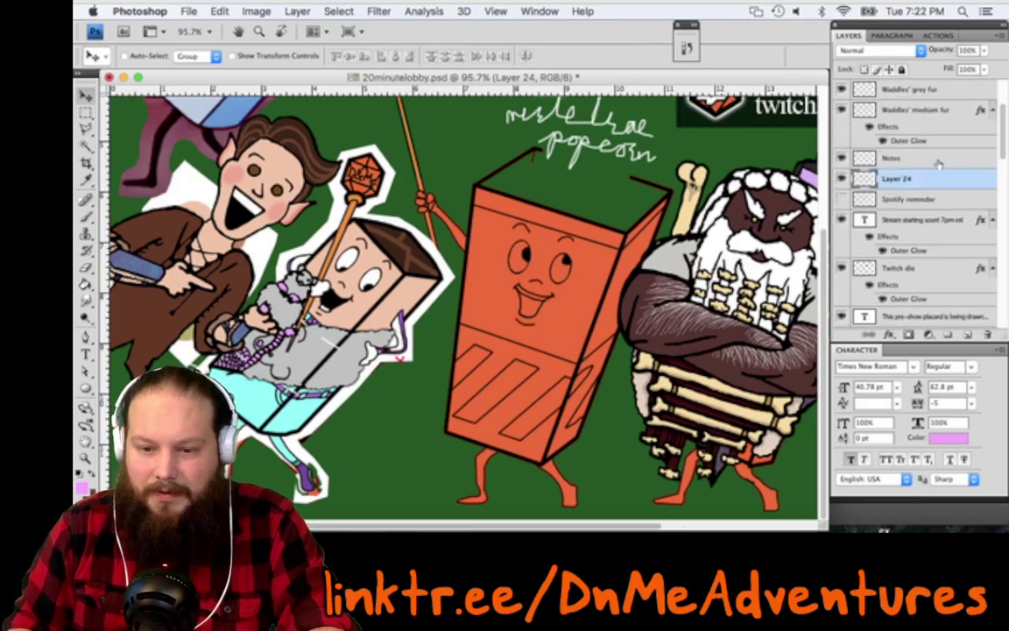
Try to merge the Notes layer down into Layer 24
{"action": "right_click", "coordinate": [936, 159]}
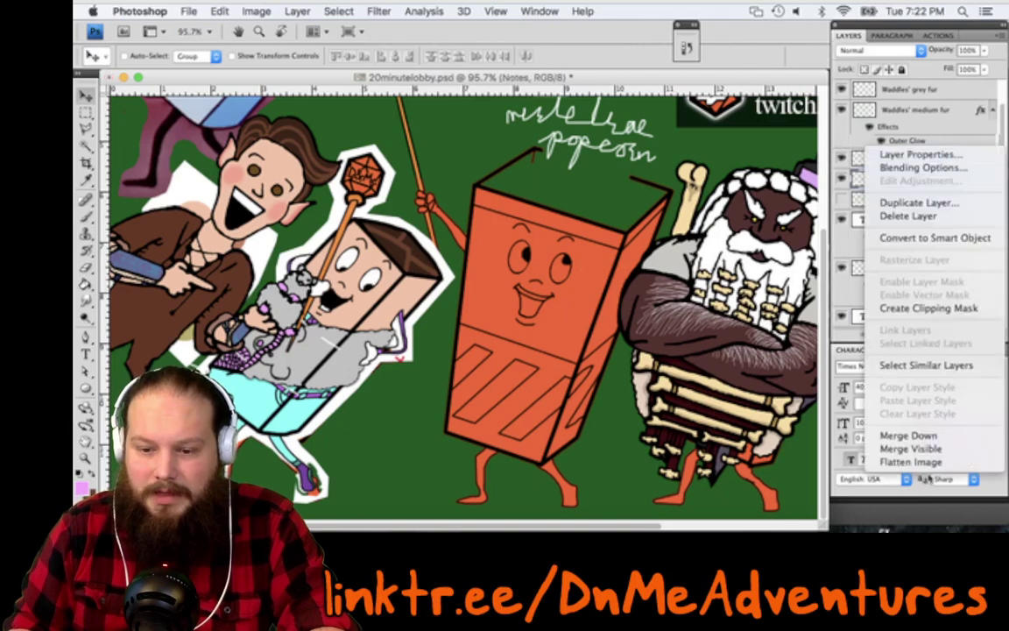
{"action": "left_click", "coordinate": [922, 435]}
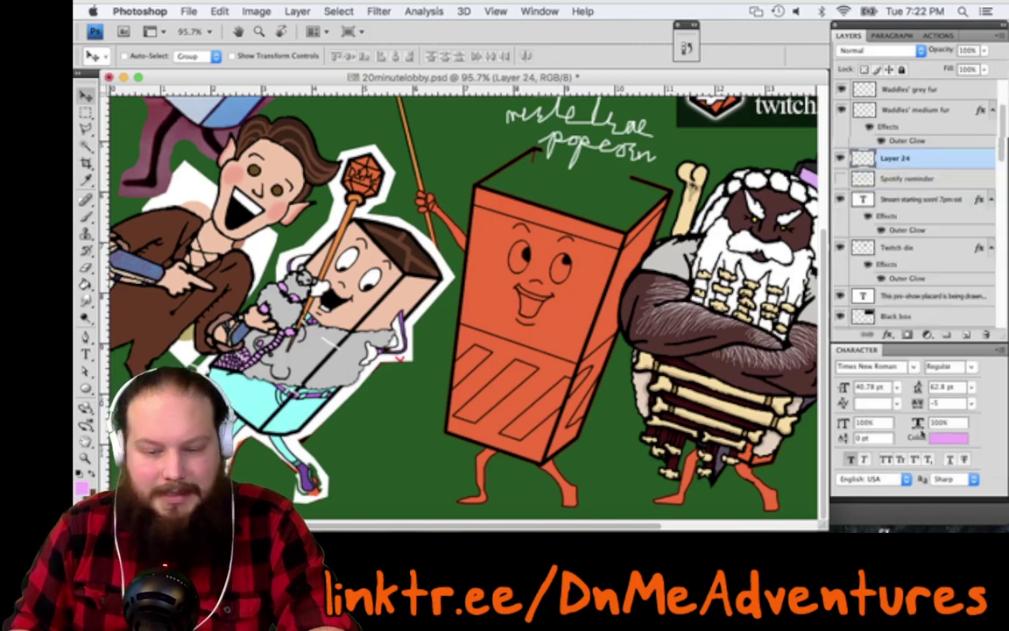
{"action": "key", "text": "ctrl+z"}
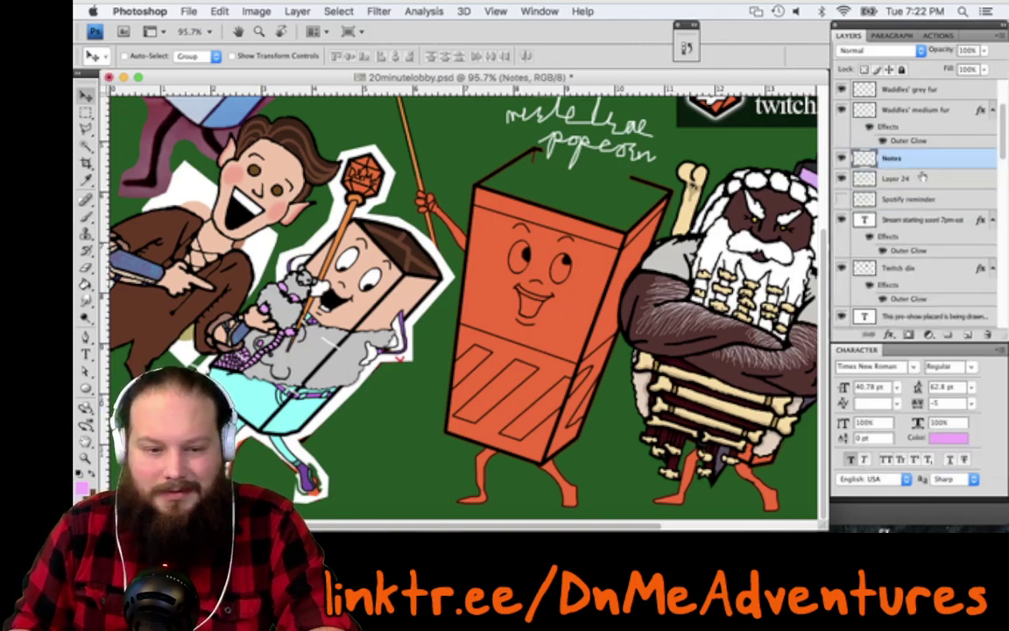
Select the Notes layer together with Layer 24, merge them into one layer, and save the file
{"action": "left_click", "coordinate": [922, 176], "text": "shift"}
{"action": "right_click", "coordinate": [922, 177]}
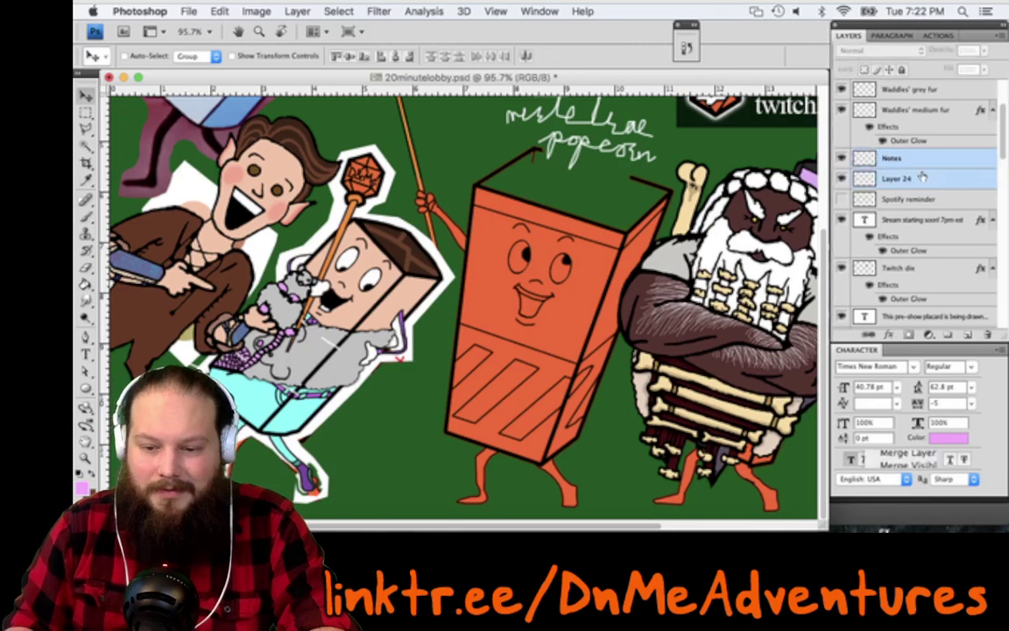
{"action": "left_click", "coordinate": [926, 455]}
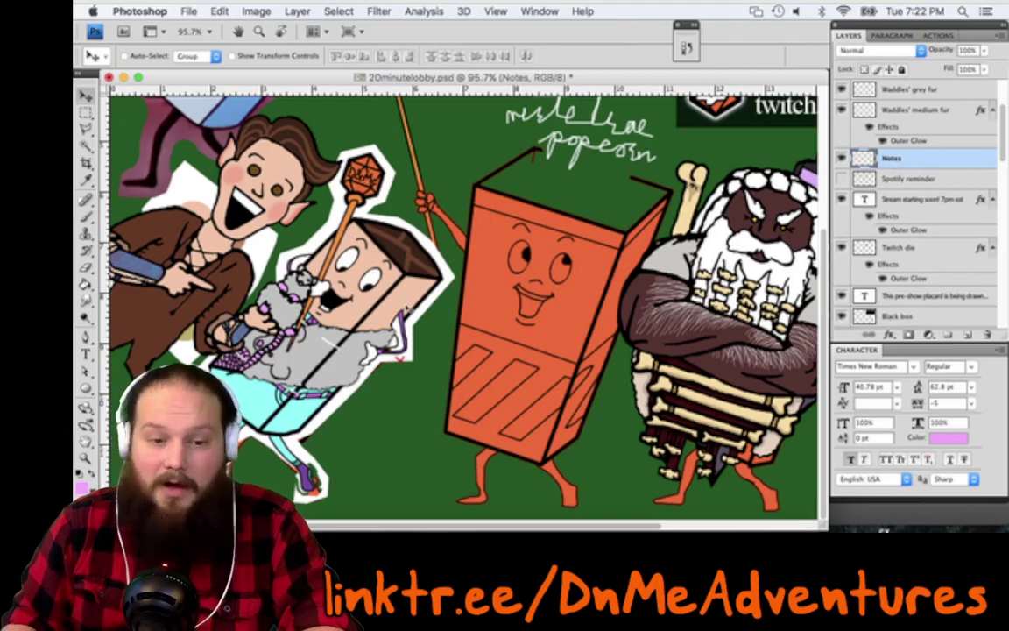
{"action": "key", "text": "super+s"}
{"action": "scroll", "coordinate": [406, 306], "scroll_direction": "right", "scroll_amount": 5}
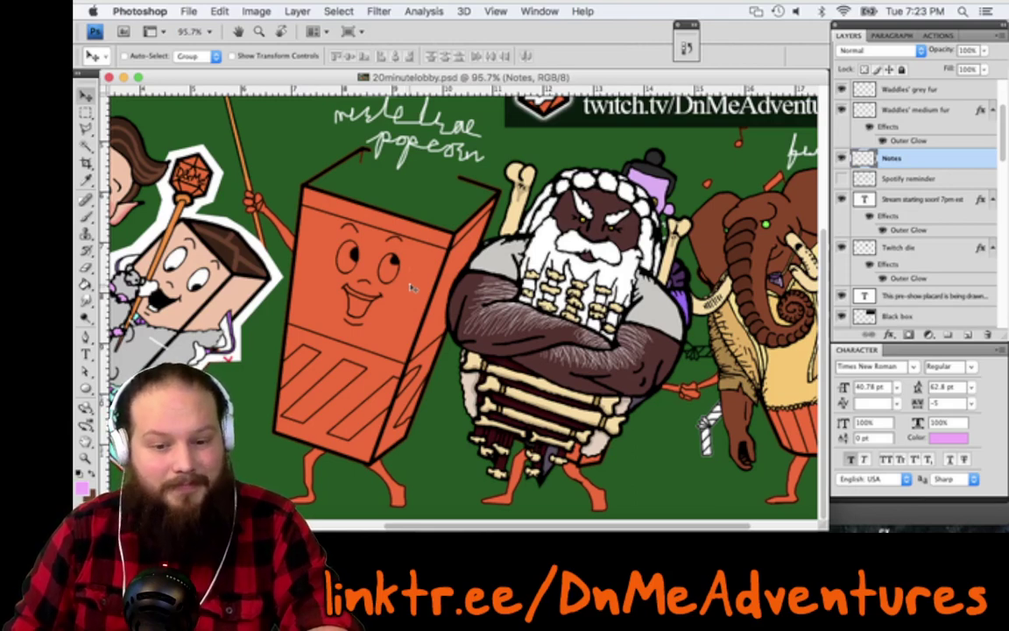
{"action": "scroll", "coordinate": [412, 287], "scroll_direction": "left", "scroll_amount": 3}
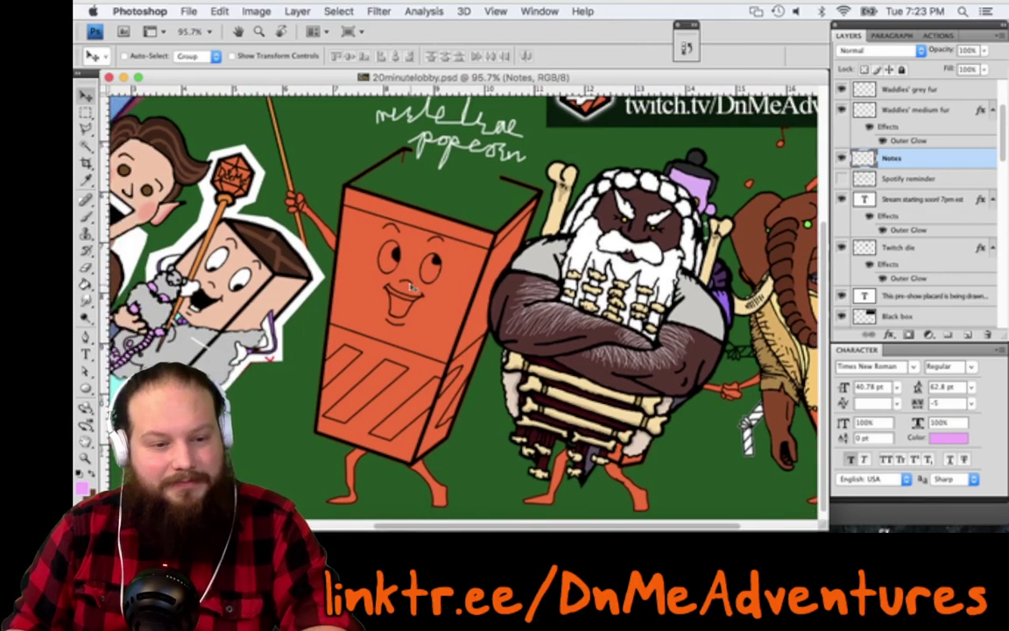
{"action": "scroll", "coordinate": [411, 285], "scroll_direction": "left", "scroll_amount": 6}
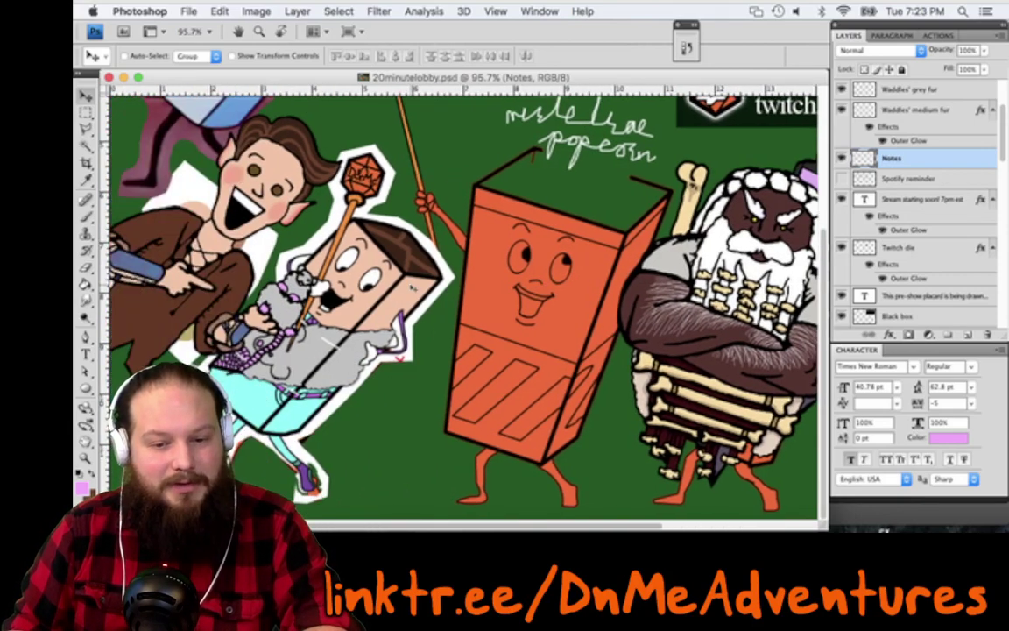
{"action": "scroll", "coordinate": [411, 287], "scroll_direction": "right", "scroll_amount": 8}
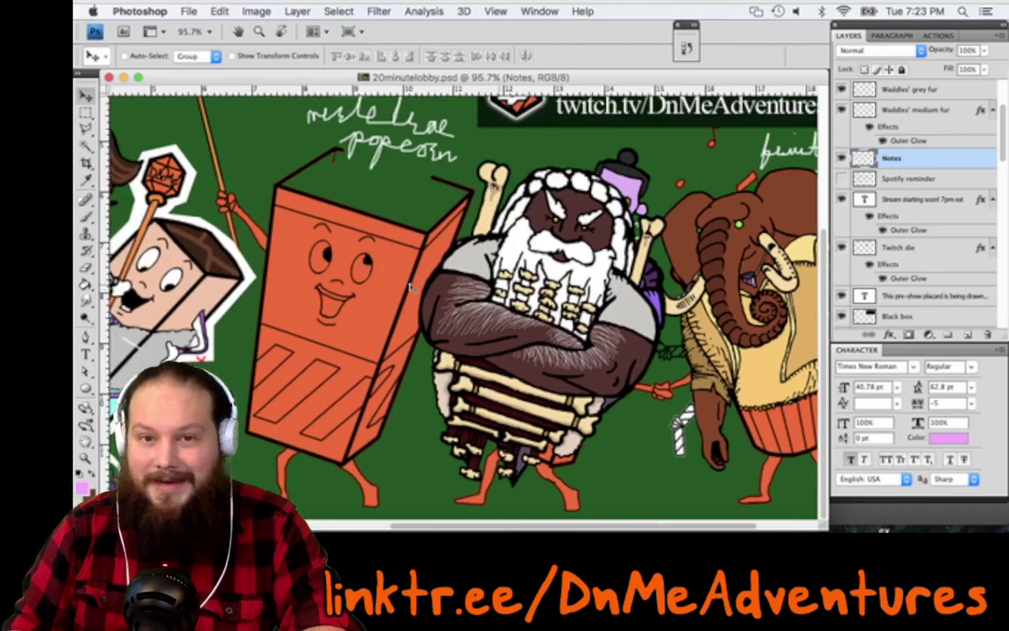
Set the foreground colour to white and sketch a bone with the brush beside the popcorn box on the Notes layer
{"action": "scroll", "coordinate": [411, 288], "scroll_direction": "left", "scroll_amount": 4}
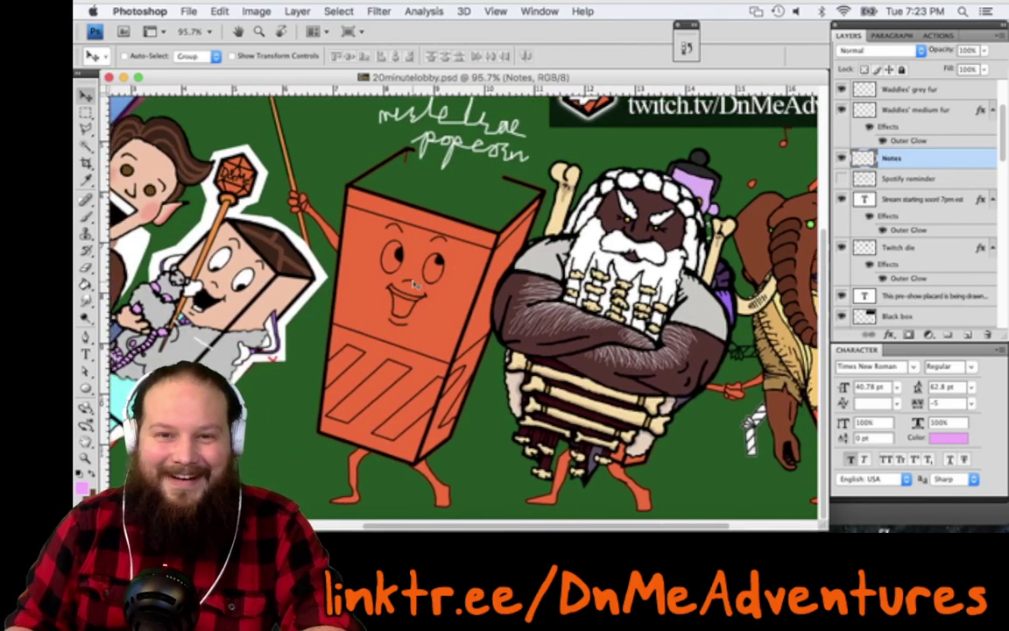
{"action": "scroll", "coordinate": [414, 284], "scroll_direction": "left", "scroll_amount": 5}
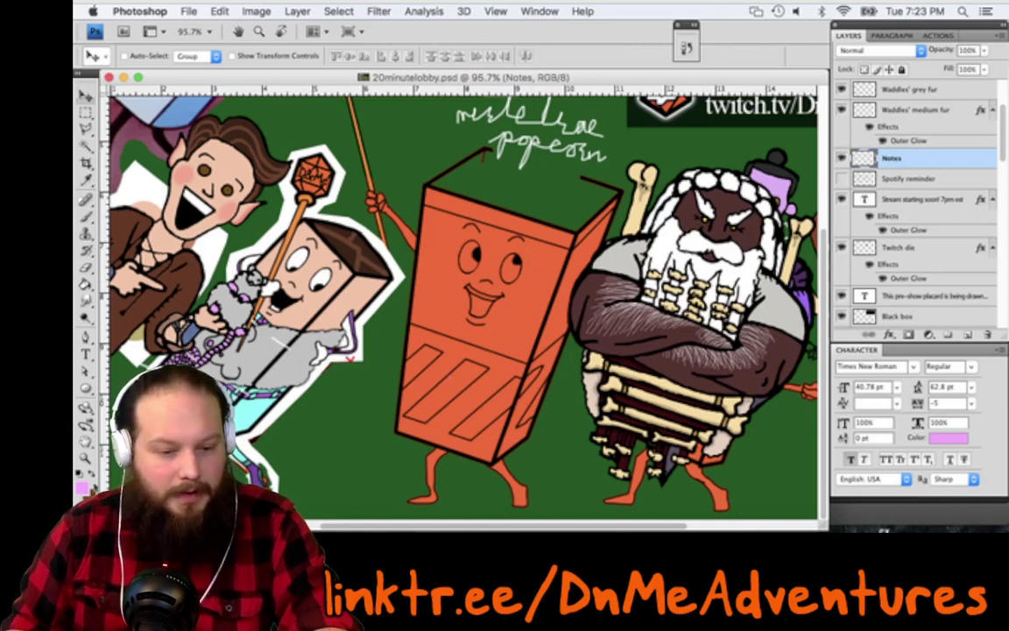
{"action": "key", "text": "b"}
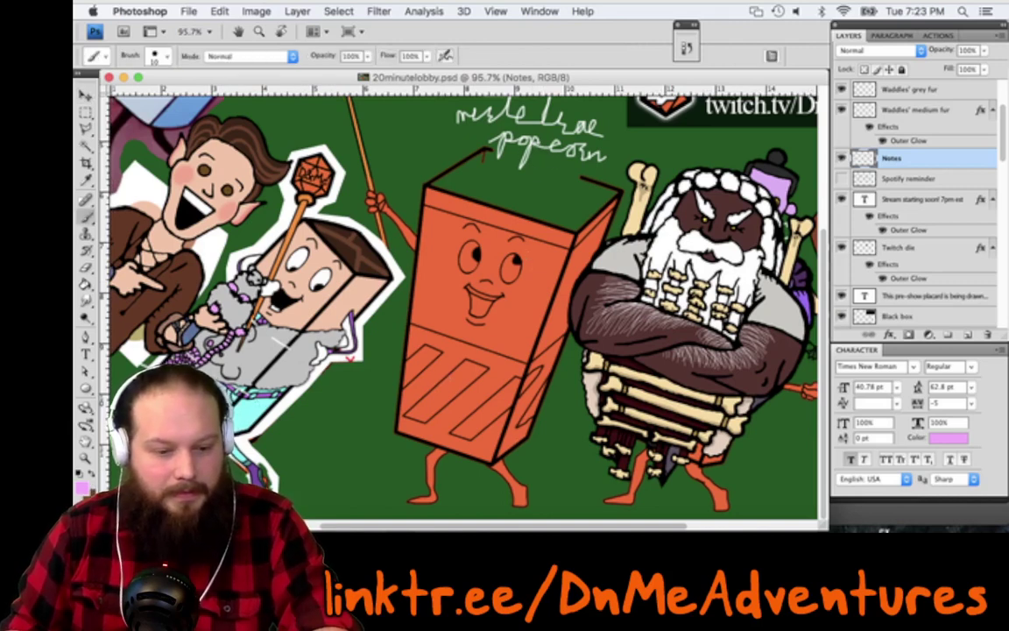
{"action": "left_click", "coordinate": [82, 485]}
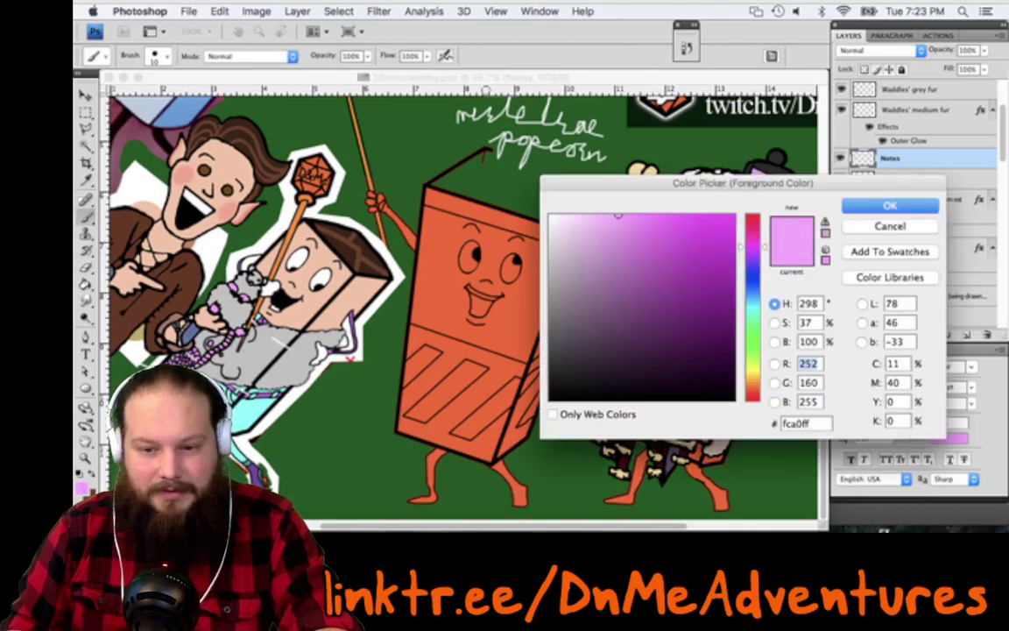
{"action": "left_click", "coordinate": [550, 216]}
{"action": "left_click", "coordinate": [892, 202]}
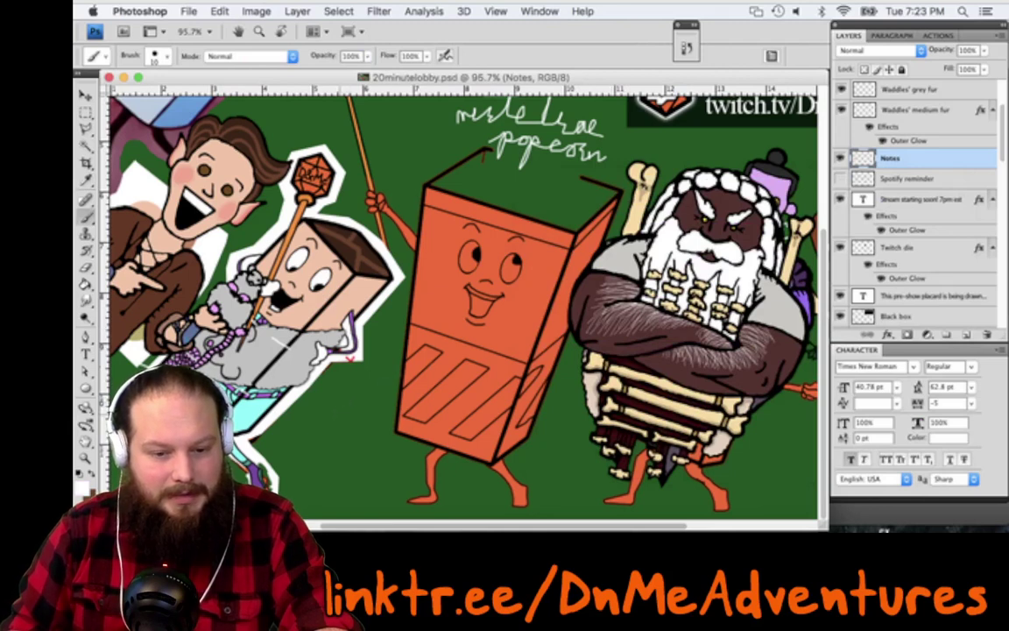
{"action": "left_click_drag", "start_coordinate": [341, 416], "coordinate": [399, 375]}
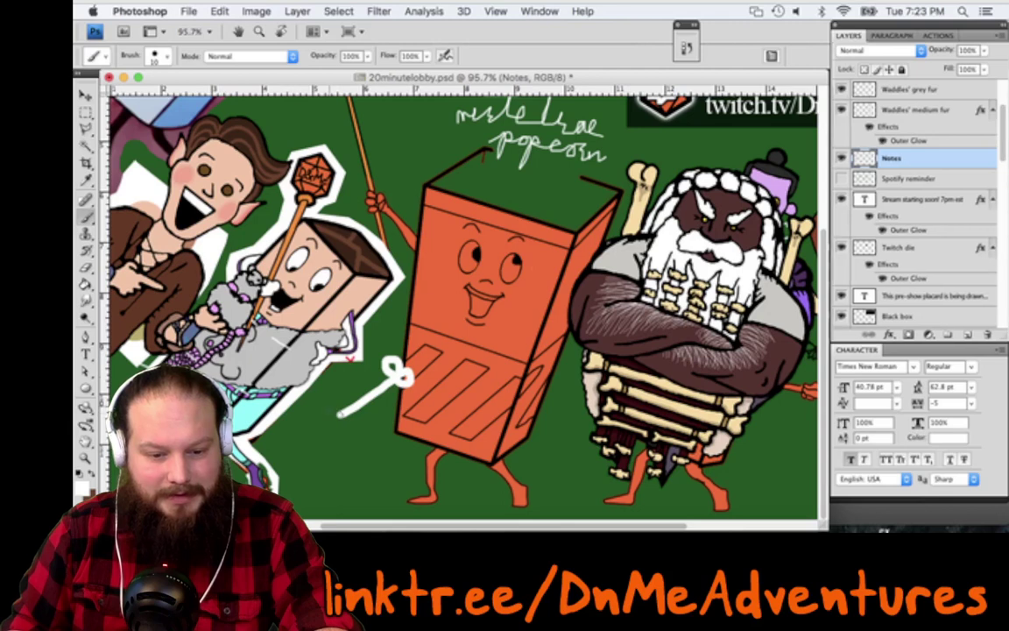
{"action": "left_click_drag", "start_coordinate": [340, 405], "coordinate": [336, 419]}
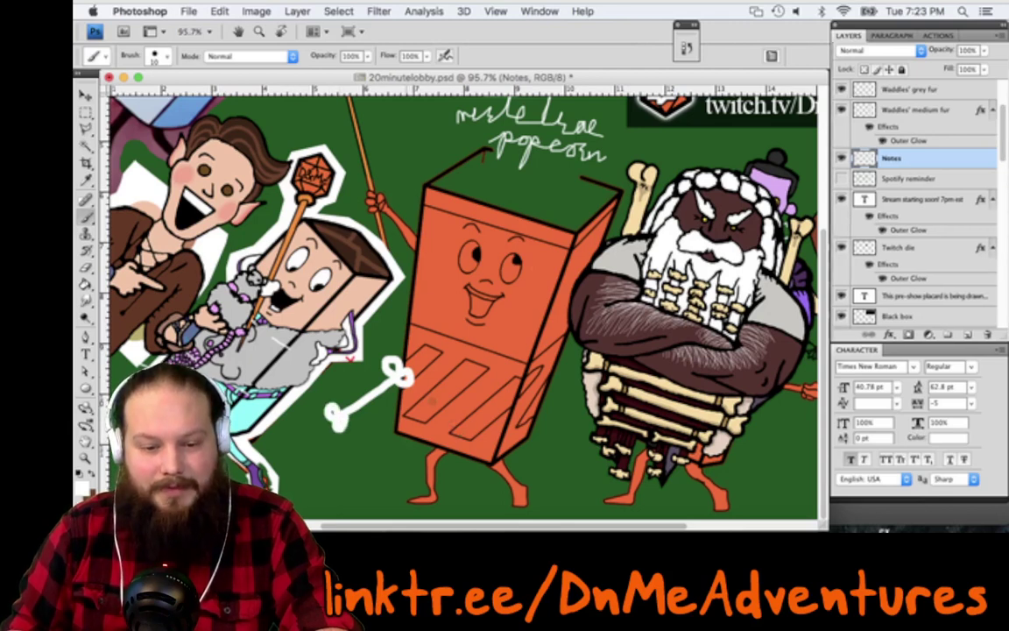
Brush white diagonal strokes over the stripes on the front and side of the popcorn box
{"action": "left_click_drag", "start_coordinate": [425, 413], "coordinate": [478, 367]}
{"action": "left_click_drag", "start_coordinate": [466, 429], "coordinate": [538, 369]}
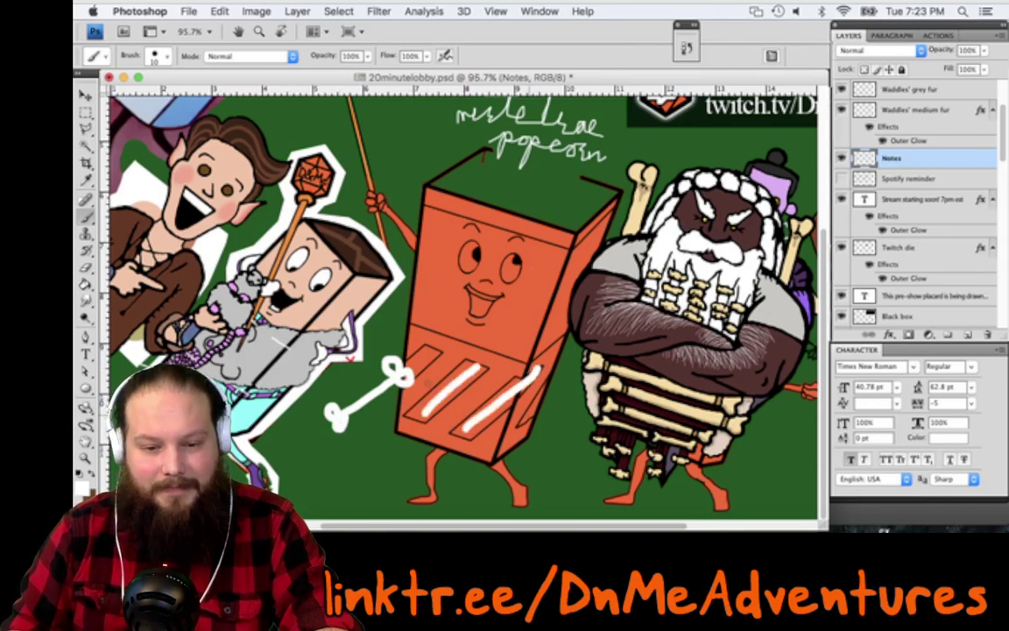
{"action": "left_click_drag", "start_coordinate": [529, 416], "coordinate": [552, 388]}
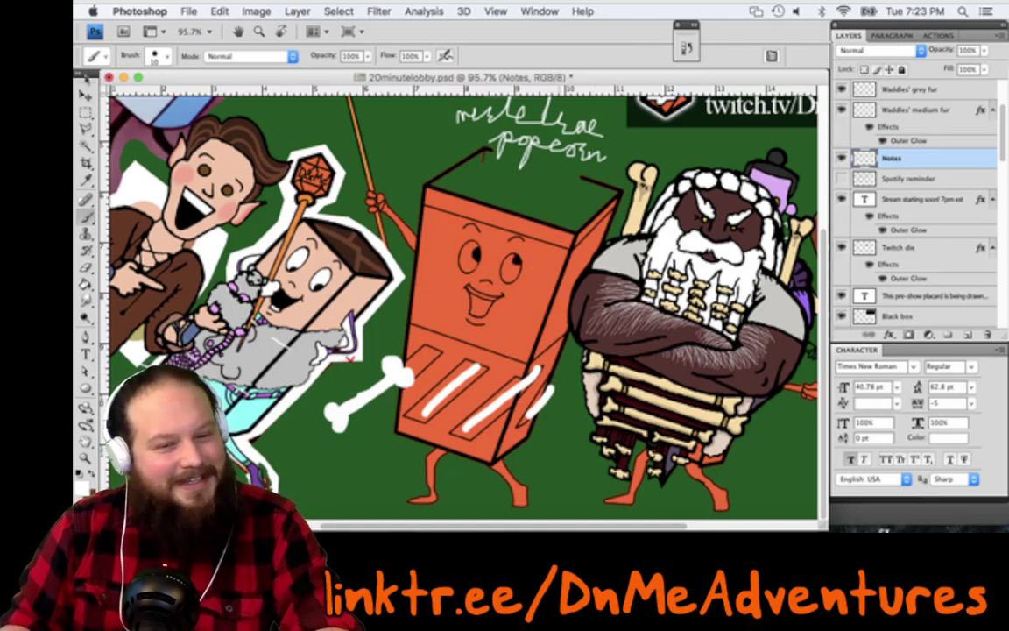
Pick the Onyx reference layer and shift the bearded character slightly away from the popcorn box
{"action": "key", "text": "v"}
{"action": "left_click", "coordinate": [424, 311]}
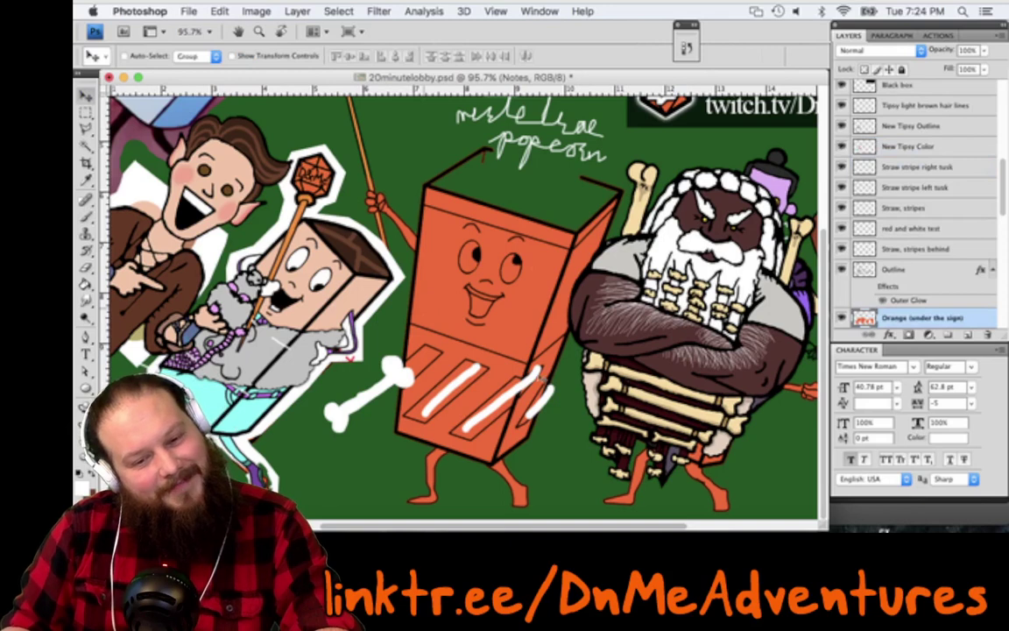
{"action": "left_click", "coordinate": [653, 351], "text": "super"}
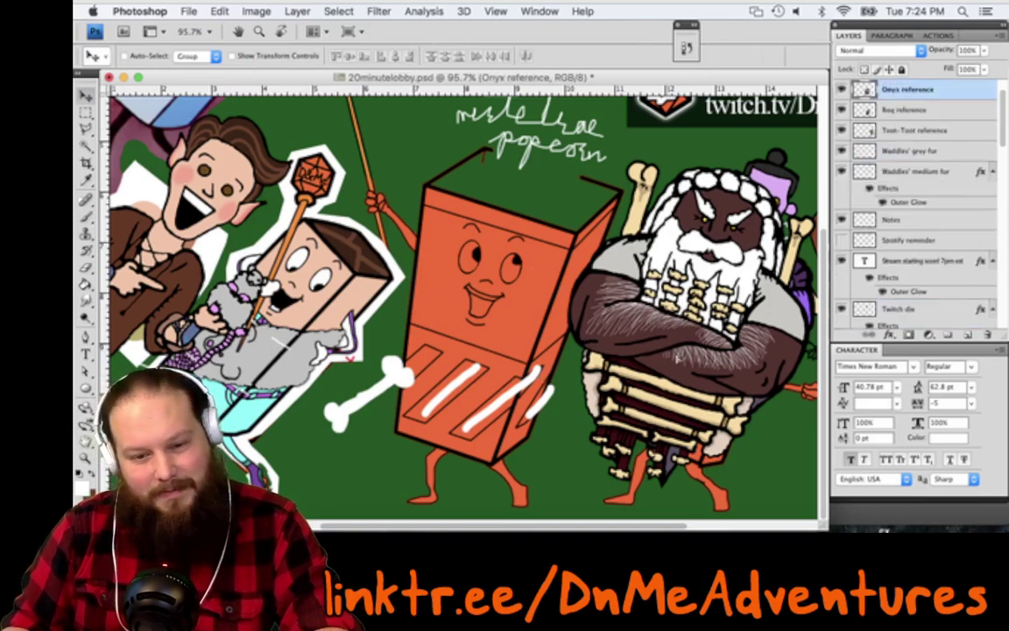
{"action": "left_click_drag", "start_coordinate": [547, 383], "coordinate": [565, 387]}
{"action": "scroll", "coordinate": [566, 388], "scroll_direction": "right", "scroll_amount": 2}
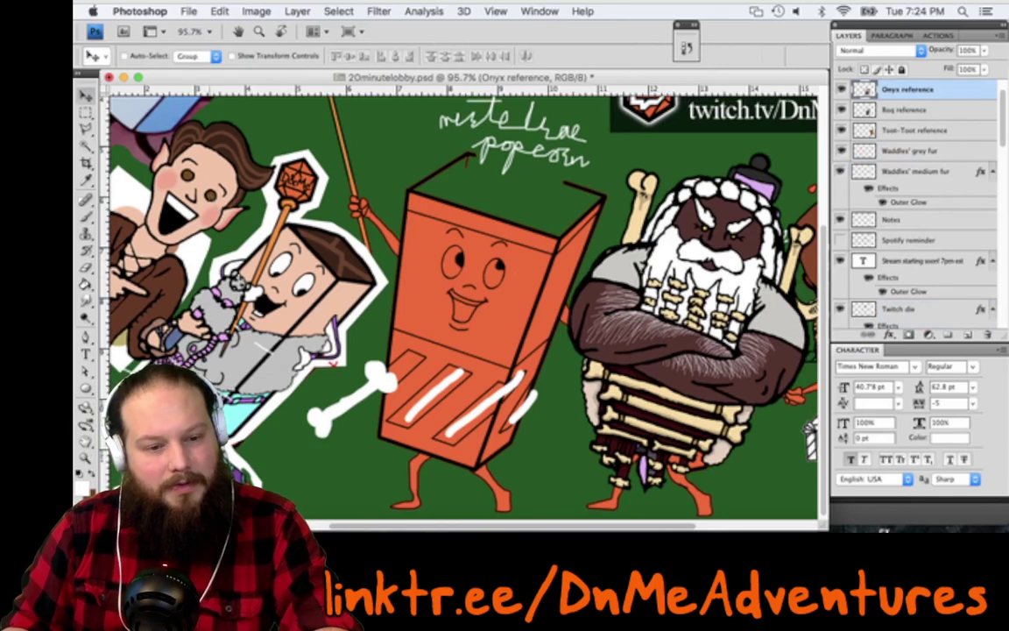
Identify the layers holding the elf and the Tipsy carton, and examine Tipsy's face and eyes up close
{"action": "left_click", "coordinate": [198, 198], "text": "super"}
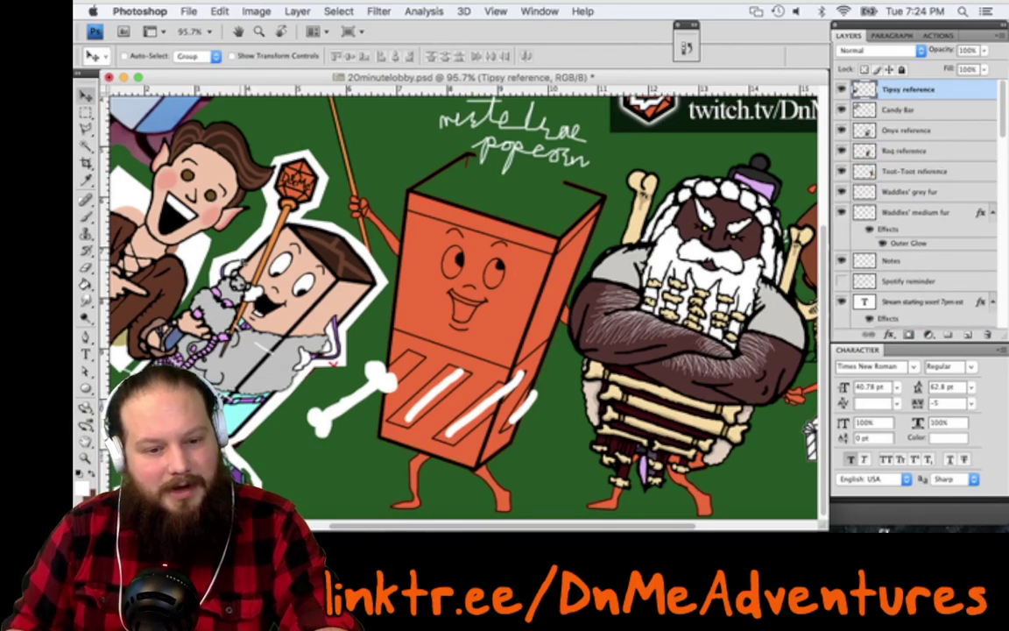
{"action": "left_click", "coordinate": [303, 288], "text": "super"}
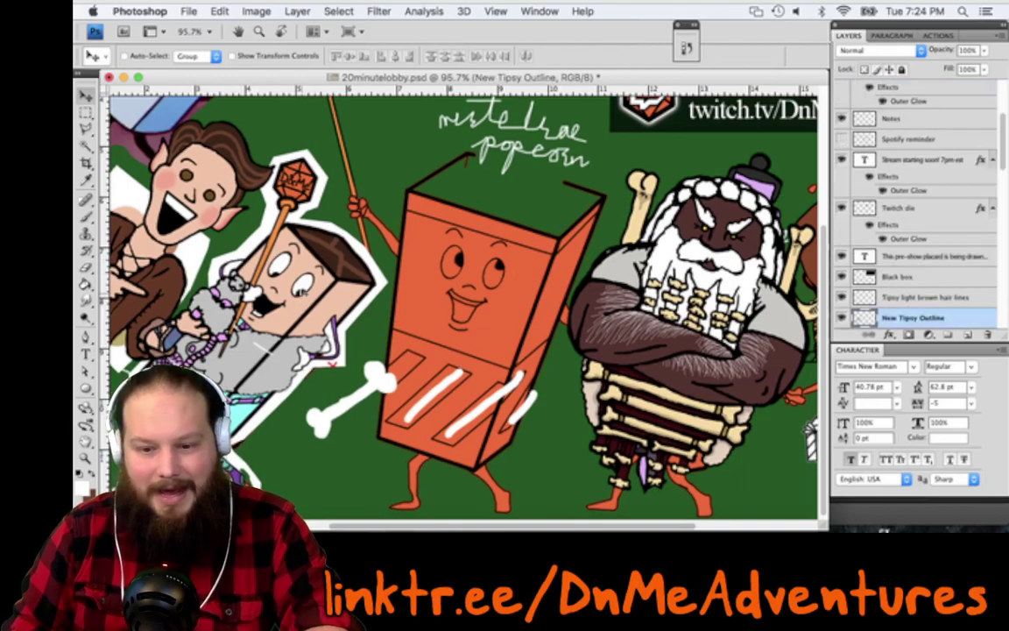
{"action": "scroll", "coordinate": [304, 287], "scroll_direction": "up", "scroll_amount": 5}
{"action": "scroll", "coordinate": [304, 287], "scroll_direction": "left", "scroll_amount": 10}
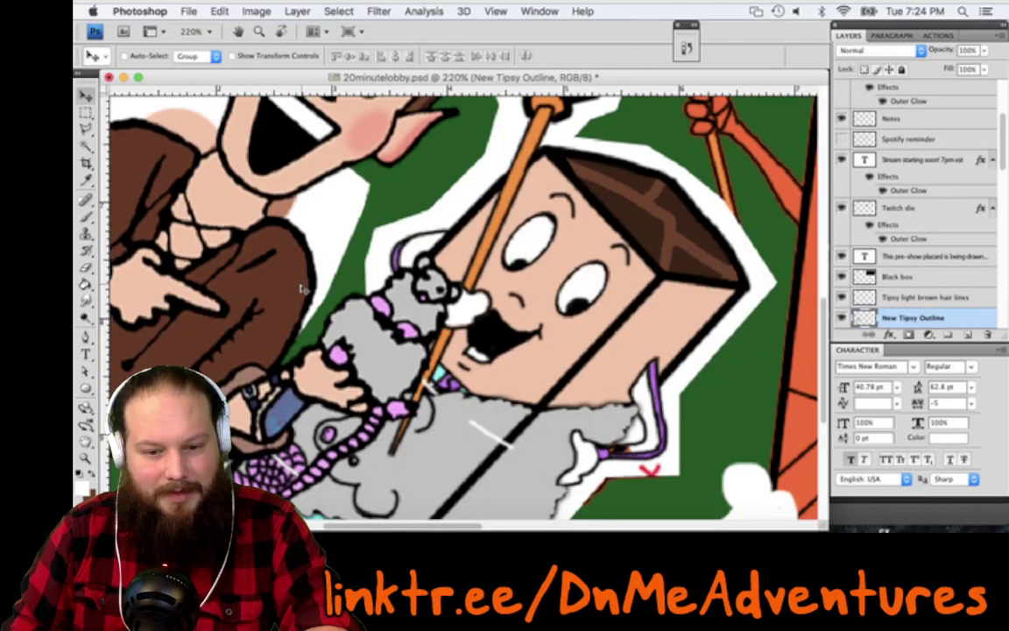
{"action": "scroll", "coordinate": [304, 287], "scroll_direction": "up", "scroll_amount": 5}
{"action": "scroll", "coordinate": [276, 253], "scroll_direction": "up", "scroll_amount": 1}
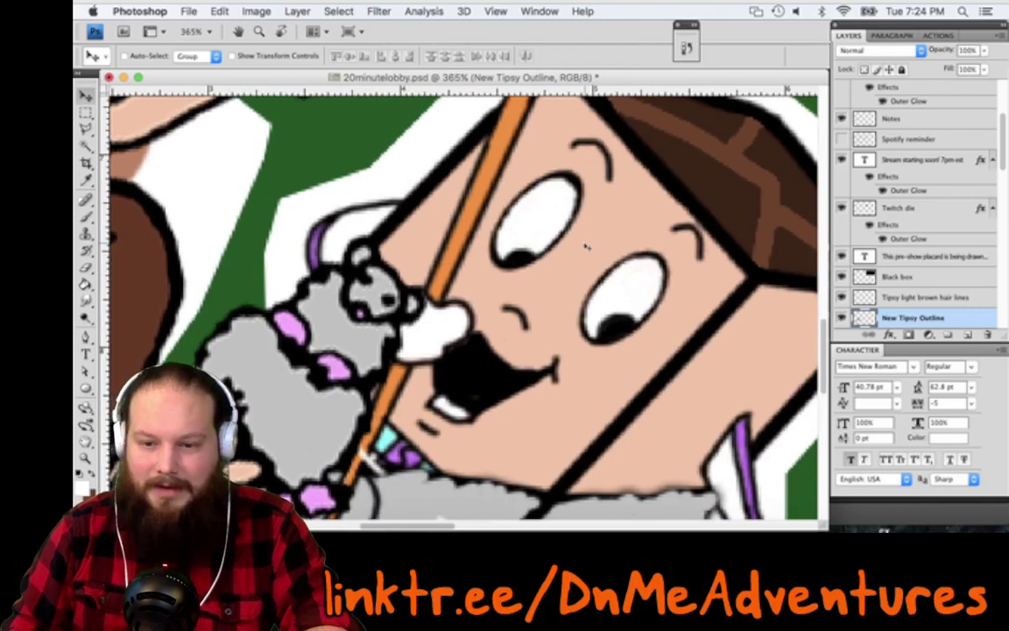
{"action": "scroll", "coordinate": [586, 248], "scroll_direction": "down", "scroll_amount": 2}
{"action": "scroll", "coordinate": [894, 127], "scroll_direction": "down", "scroll_amount": 3}
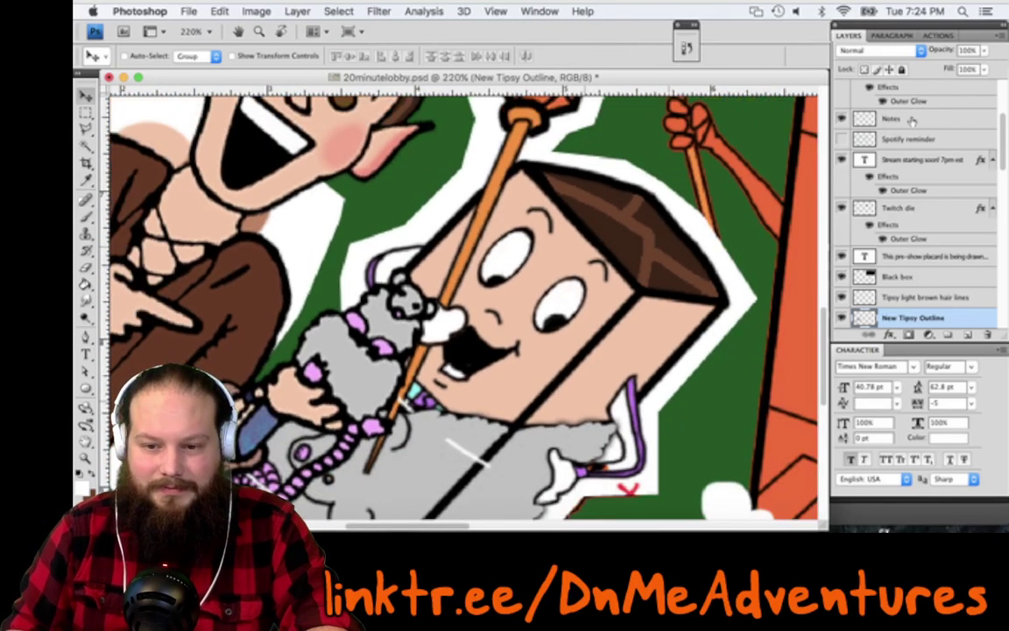
Handwrite the note "eye colors" above Tipsy on the Notes layer in thin white brush strokes, with an arrow pointing to the carton
{"action": "left_click", "coordinate": [912, 121]}
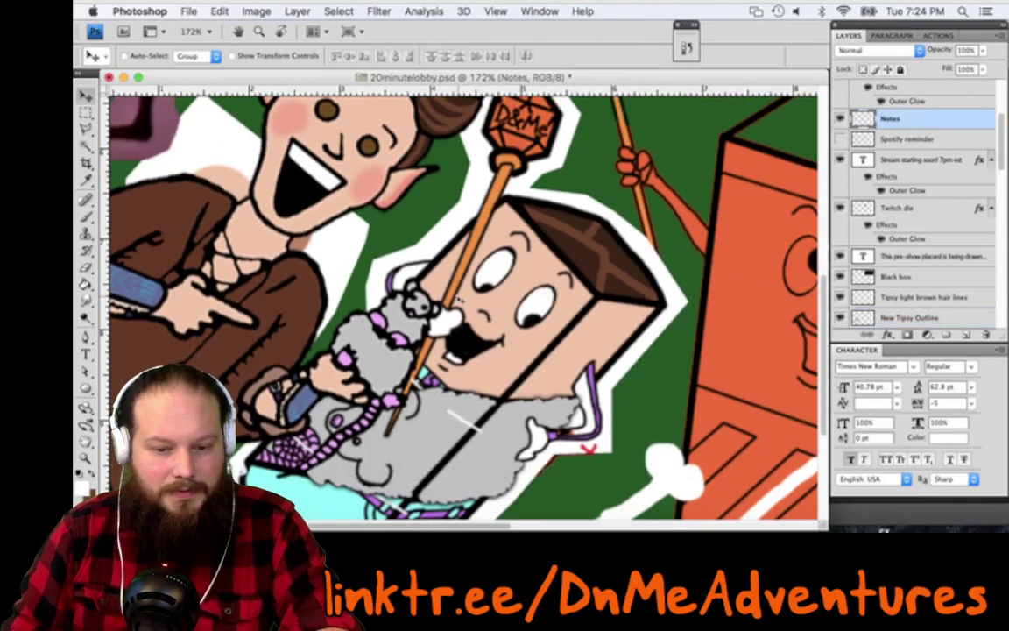
{"action": "key", "text": "b"}
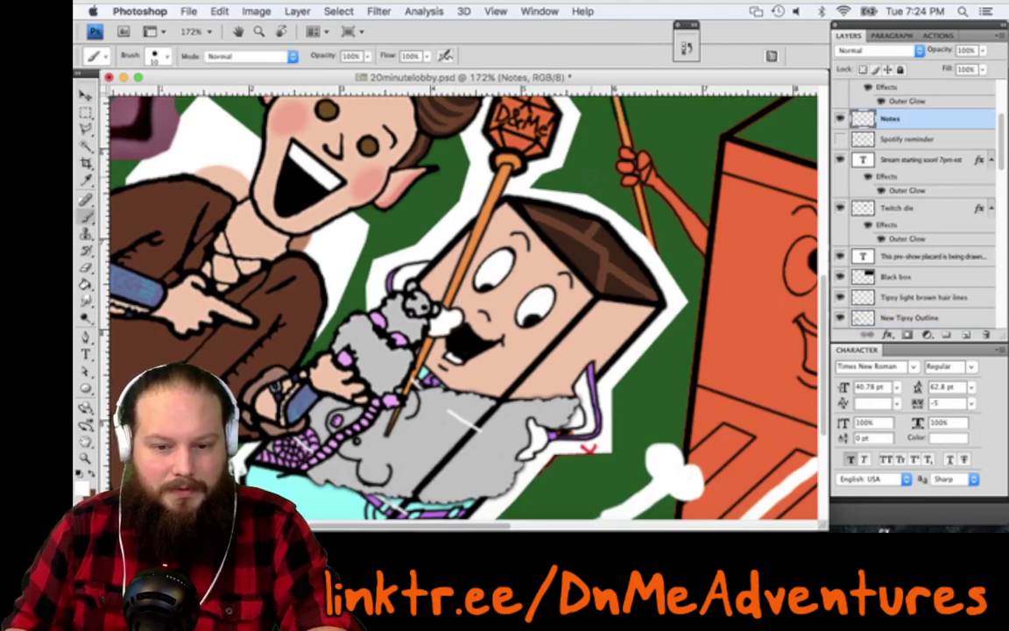
{"action": "scroll", "coordinate": [592, 176], "scroll_direction": "up", "scroll_amount": 3}
{"action": "scroll", "coordinate": [592, 176], "scroll_direction": "right", "scroll_amount": 3}
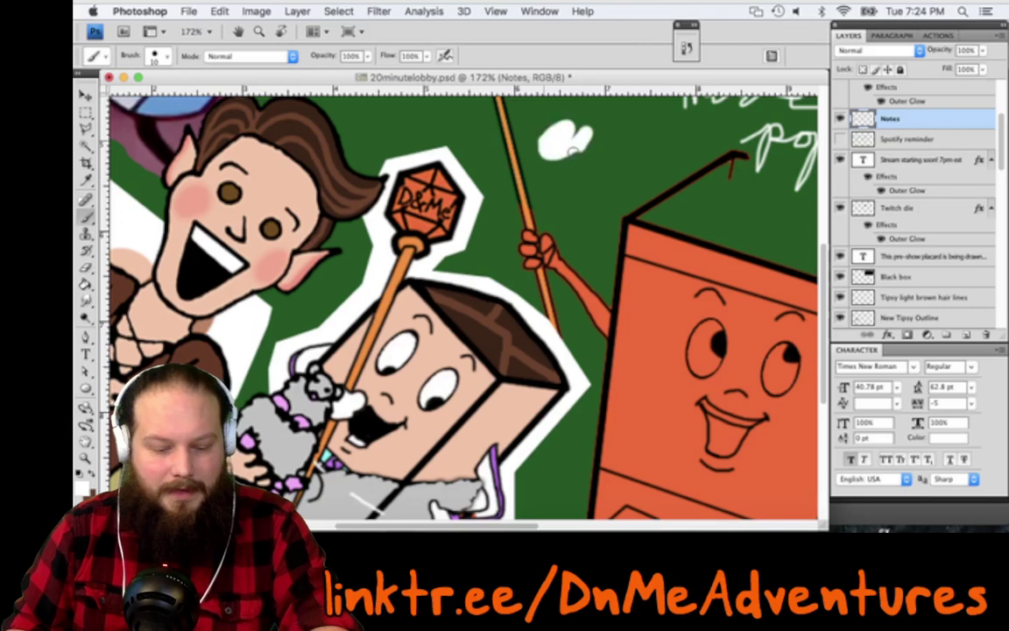
{"action": "right_click", "coordinate": [582, 171]}
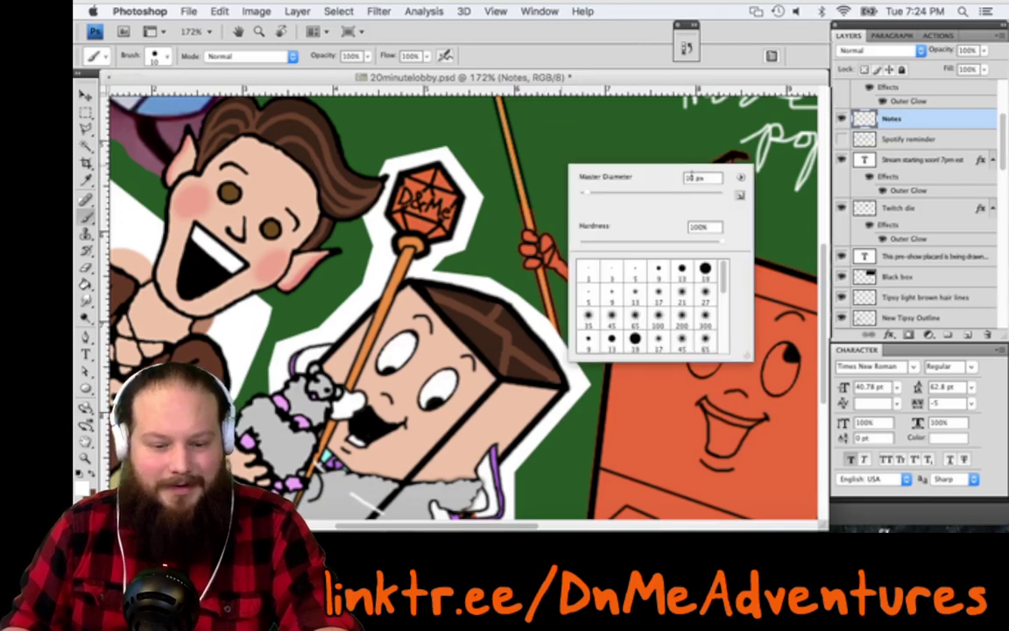
{"action": "left_click", "coordinate": [571, 126]}
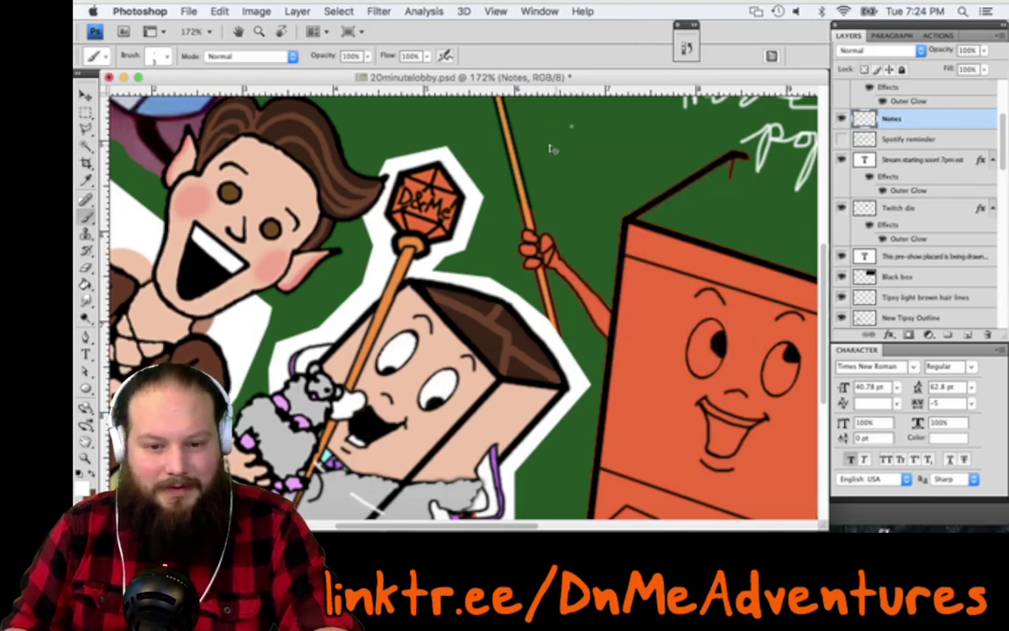
{"action": "mouse_move", "coordinate": [548, 144]}
{"action": "left_mouse_down"}
{"action": "mouse_move", "coordinate": [595, 138]}
{"action": "mouse_move", "coordinate": [614, 155]}
{"action": "mouse_move", "coordinate": [584, 183]}
{"action": "mouse_move", "coordinate": [632, 162]}
{"action": "mouse_move", "coordinate": [634, 186]}
{"action": "mouse_move", "coordinate": [659, 184]}
{"action": "mouse_move", "coordinate": [653, 197]}
{"action": "mouse_move", "coordinate": [692, 200]}
{"action": "mouse_move", "coordinate": [676, 207]}
{"action": "mouse_move", "coordinate": [705, 208]}
{"action": "left_mouse_up"}
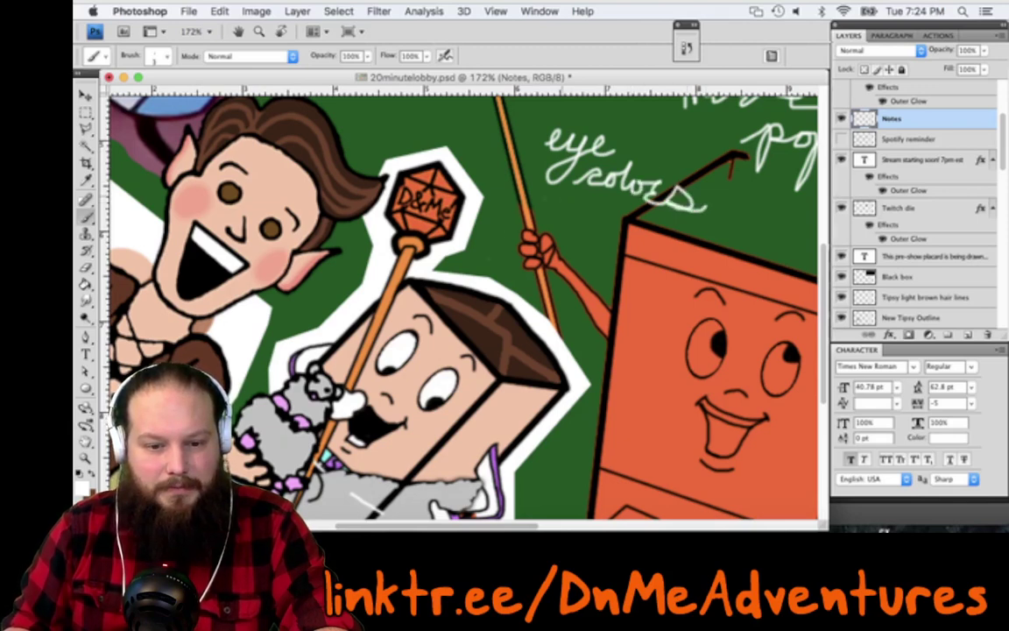
{"action": "mouse_move", "coordinate": [563, 195]}
{"action": "left_mouse_down"}
{"action": "mouse_move", "coordinate": [486, 267]}
{"action": "mouse_move", "coordinate": [496, 267]}
{"action": "left_mouse_up"}
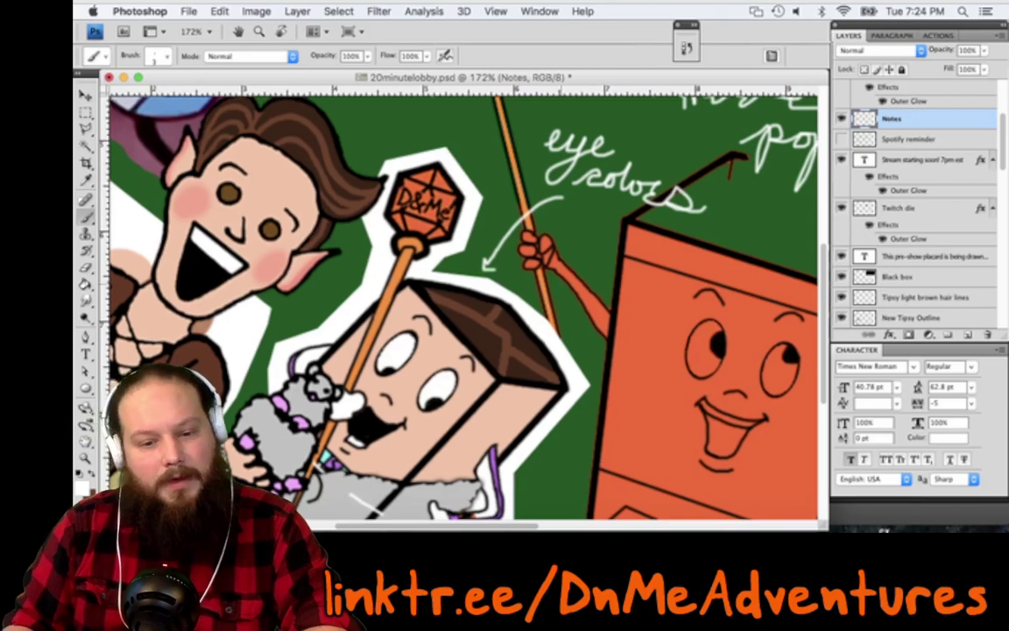
Identify the layer holding the popcorn box's orange fill and look through the layer stack and the area around the sign
{"action": "left_click_drag", "start_coordinate": [561, 278], "coordinate": [499, 296]}
{"action": "left_click_drag", "start_coordinate": [759, 385], "coordinate": [580, 263]}
{"action": "scroll", "coordinate": [588, 313], "scroll_direction": "down", "scroll_amount": 2}
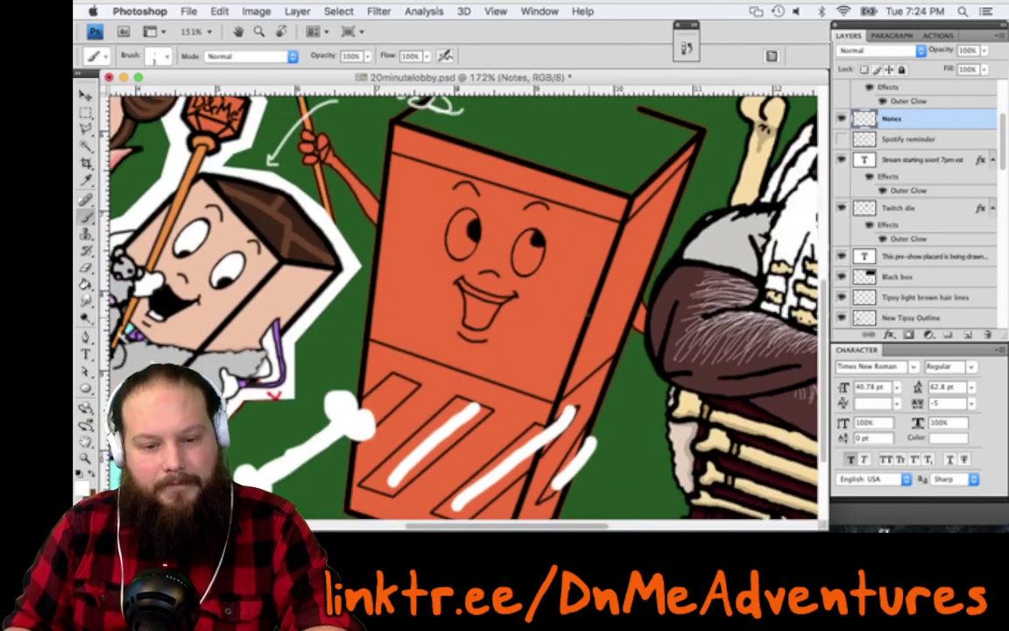
{"action": "scroll", "coordinate": [495, 317], "scroll_direction": "down", "scroll_amount": 2}
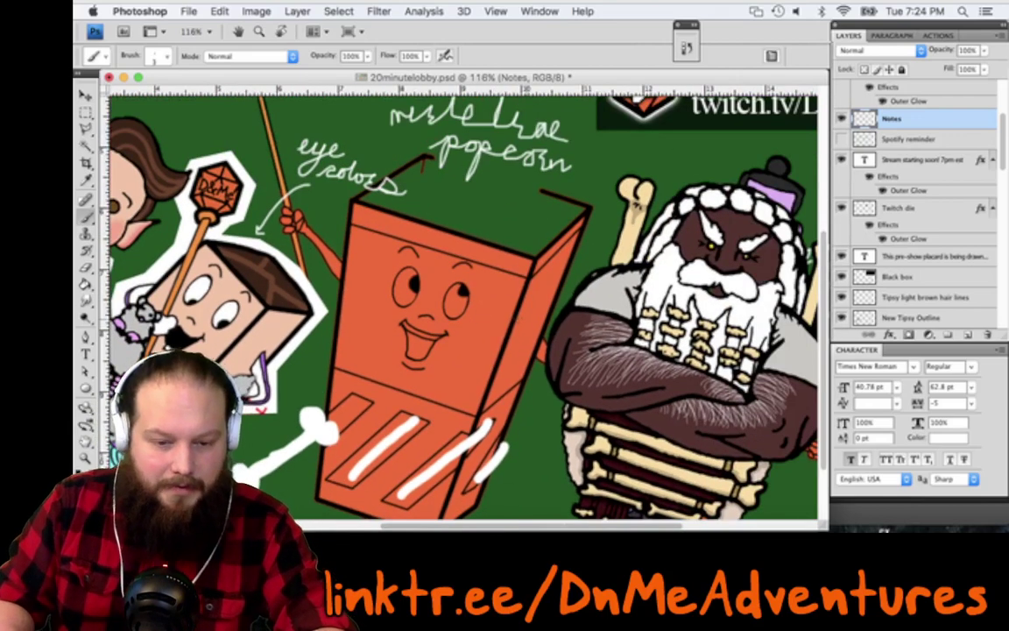
{"action": "key", "text": "v"}
{"action": "left_click", "coordinate": [500, 311], "text": "super"}
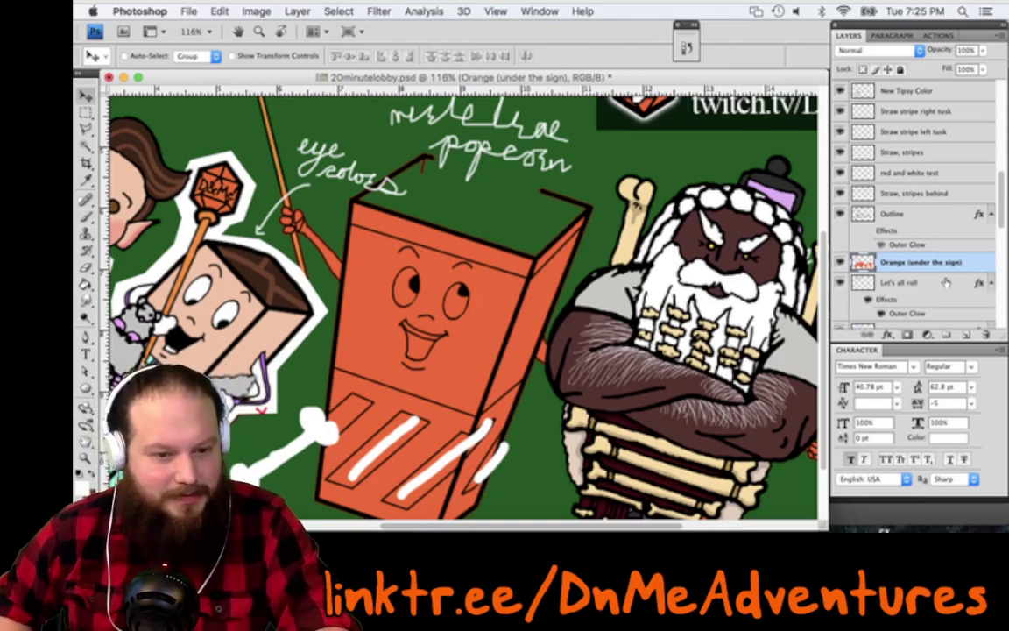
{"action": "scroll", "coordinate": [946, 282], "scroll_direction": "up", "scroll_amount": 2}
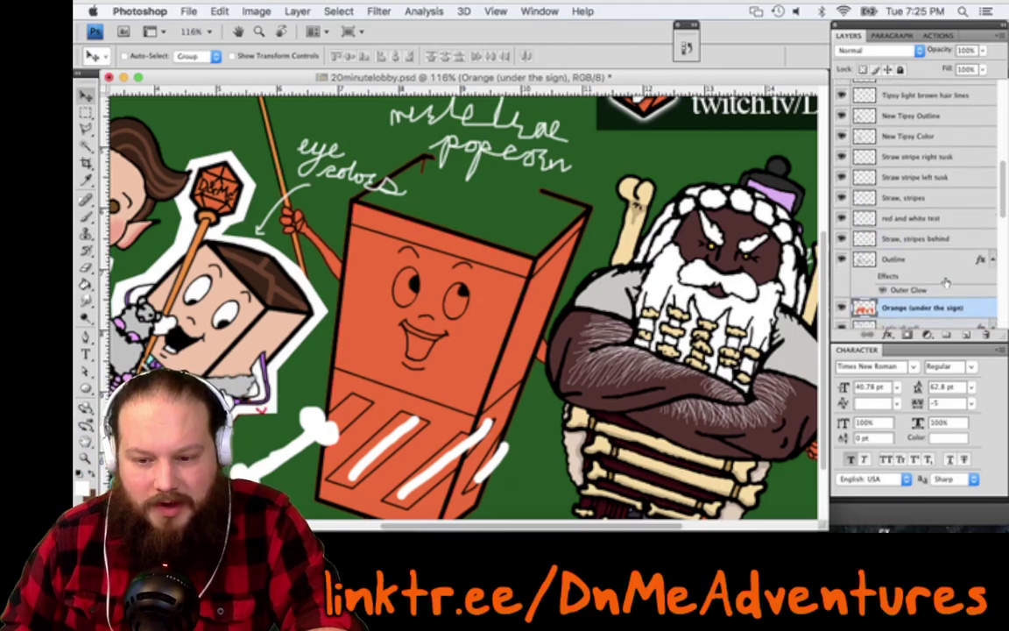
{"action": "scroll", "coordinate": [946, 282], "scroll_direction": "down", "scroll_amount": 5}
{"action": "scroll", "coordinate": [598, 294], "scroll_direction": "up", "scroll_amount": 6}
{"action": "scroll", "coordinate": [598, 295], "scroll_direction": "left", "scroll_amount": 3}
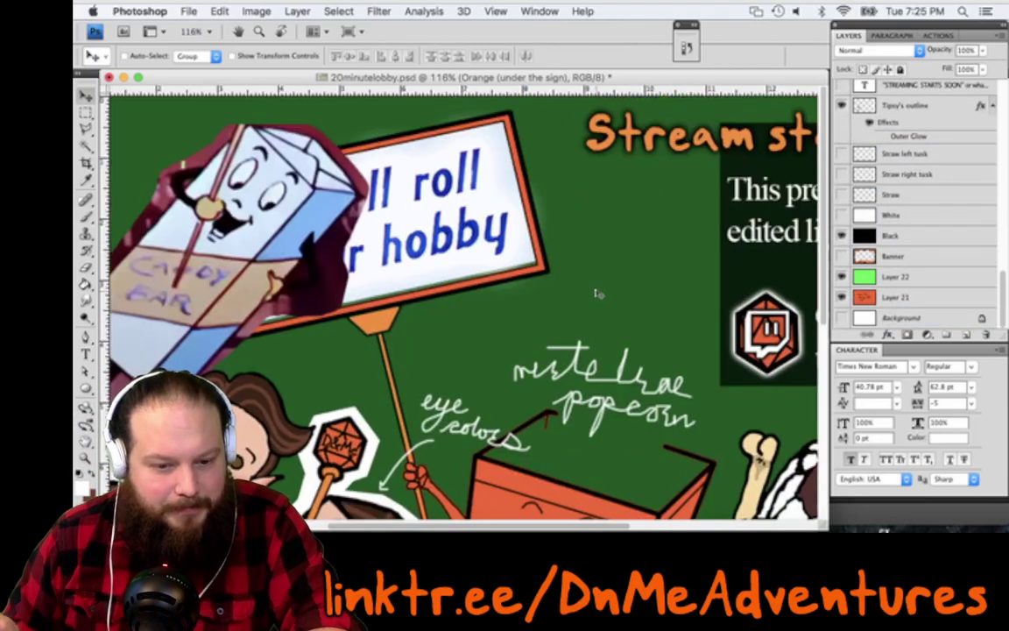
Pick the Outline layer from the sign's pole bracket and hide it to expose the orange fill underneath
{"action": "key", "text": "r"}
{"action": "left_click", "coordinate": [599, 294]}
{"action": "key", "text": "super+plus"}
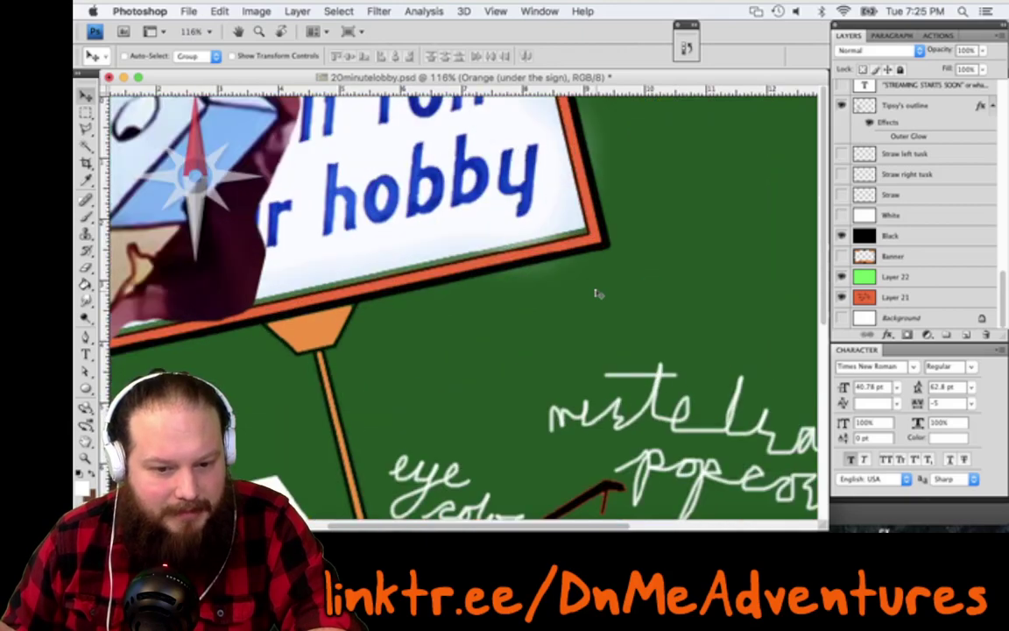
{"action": "key", "text": "super+plus"}
{"action": "scroll", "coordinate": [344, 294], "scroll_direction": "left", "scroll_amount": 3}
{"action": "scroll", "coordinate": [344, 294], "scroll_direction": "down", "scroll_amount": 1}
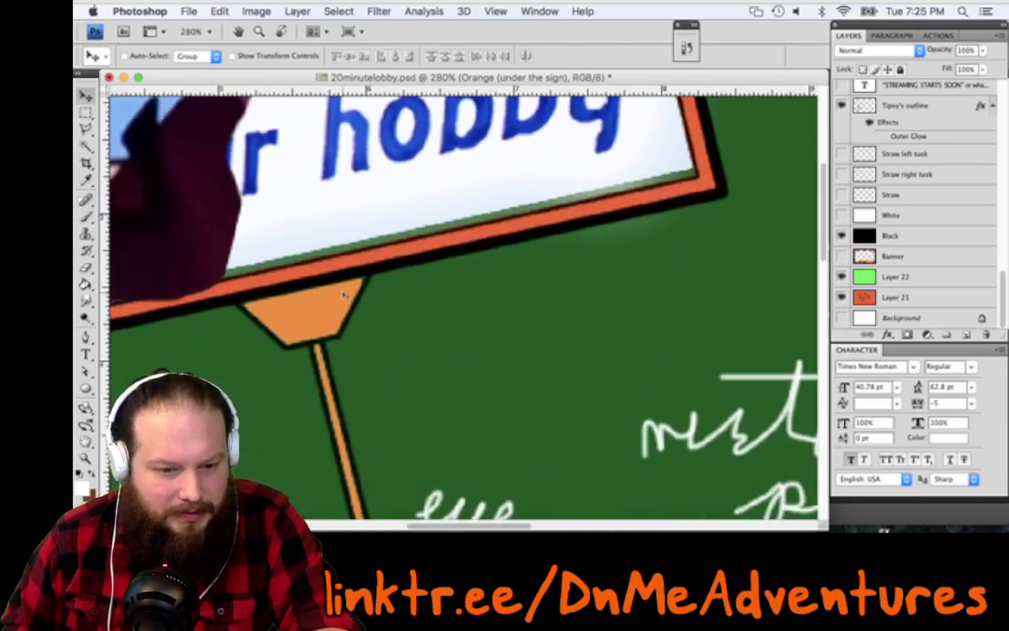
{"action": "left_click", "coordinate": [317, 318], "text": "super"}
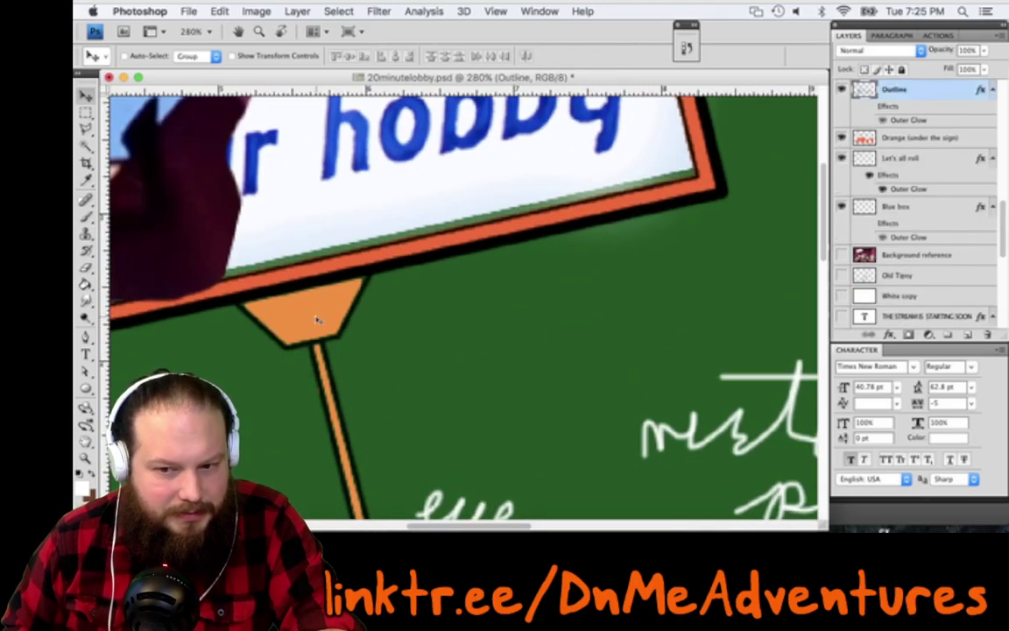
{"action": "left_click", "coordinate": [842, 89]}
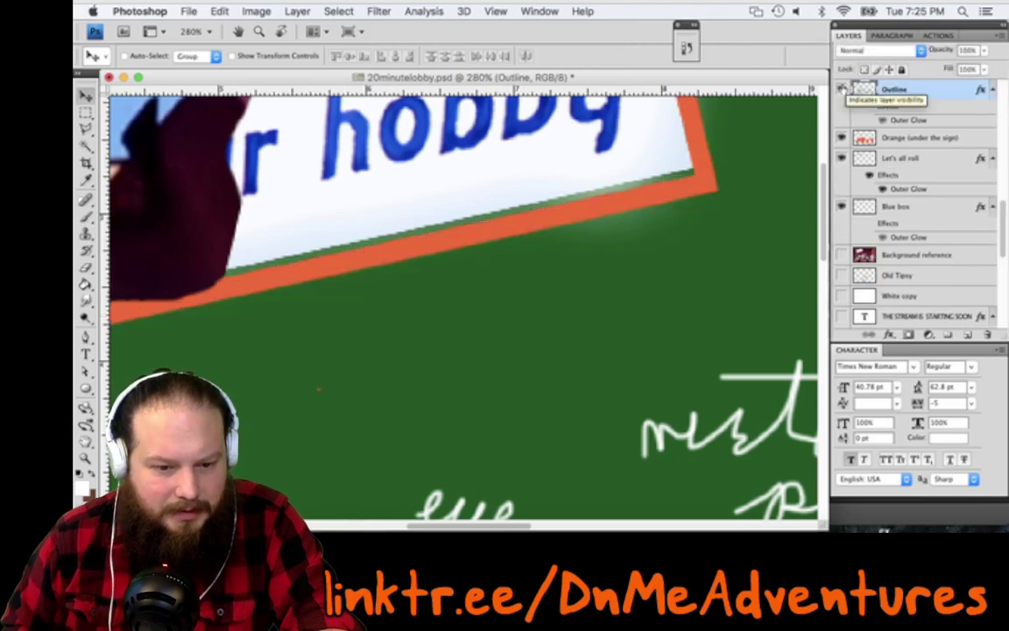
{"action": "left_click", "coordinate": [842, 89]}
{"action": "left_click", "coordinate": [842, 90]}
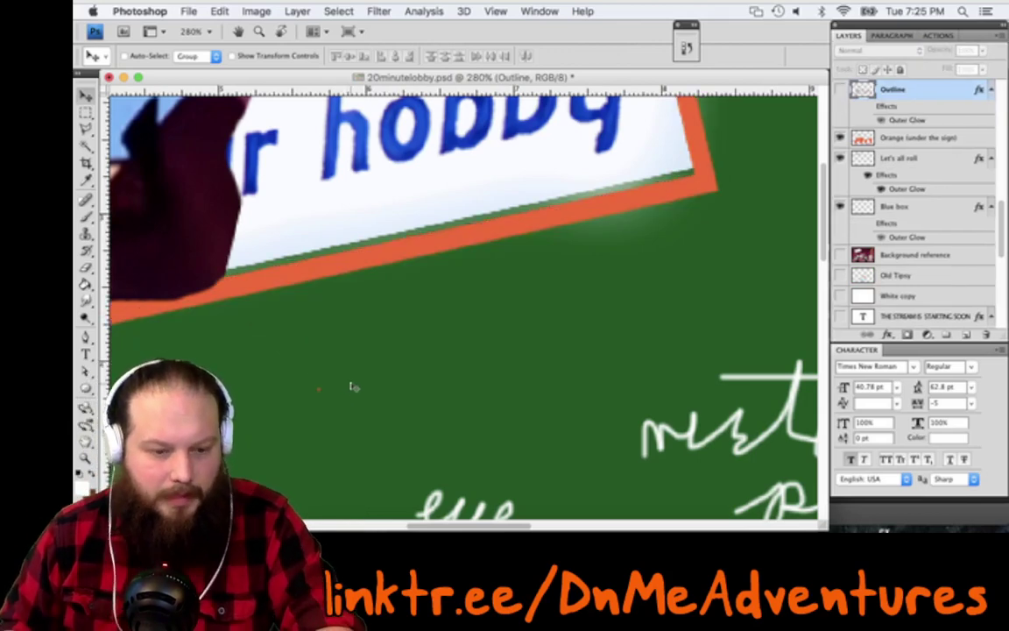
Select the Black layer and sample the dark green background as the foreground colour
{"action": "key", "text": "alt+comma"}
{"action": "key", "text": "i"}
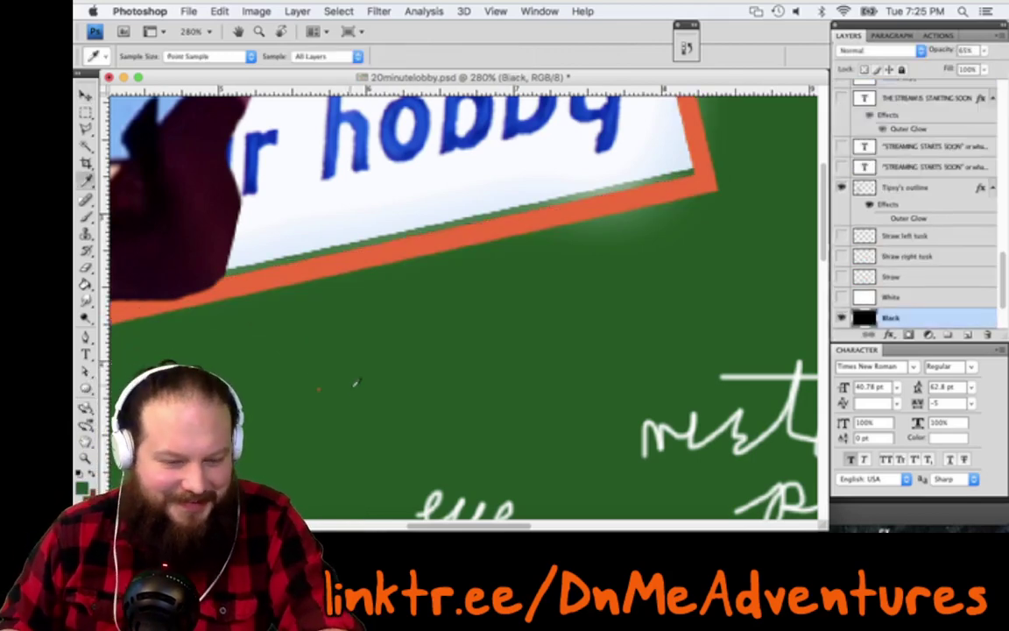
Select the Orange (under the sign) layer and erase the stray orange speck in the green area below the sign
{"action": "left_click", "coordinate": [349, 389]}
{"action": "key", "text": "b"}
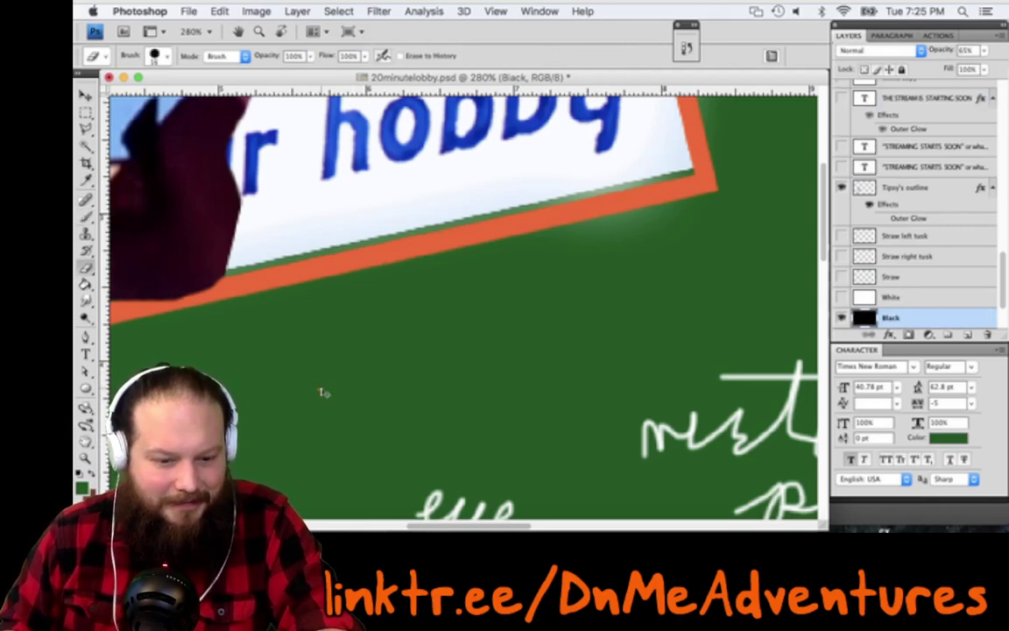
{"action": "key", "text": "v"}
{"action": "key", "text": "alt+period"}
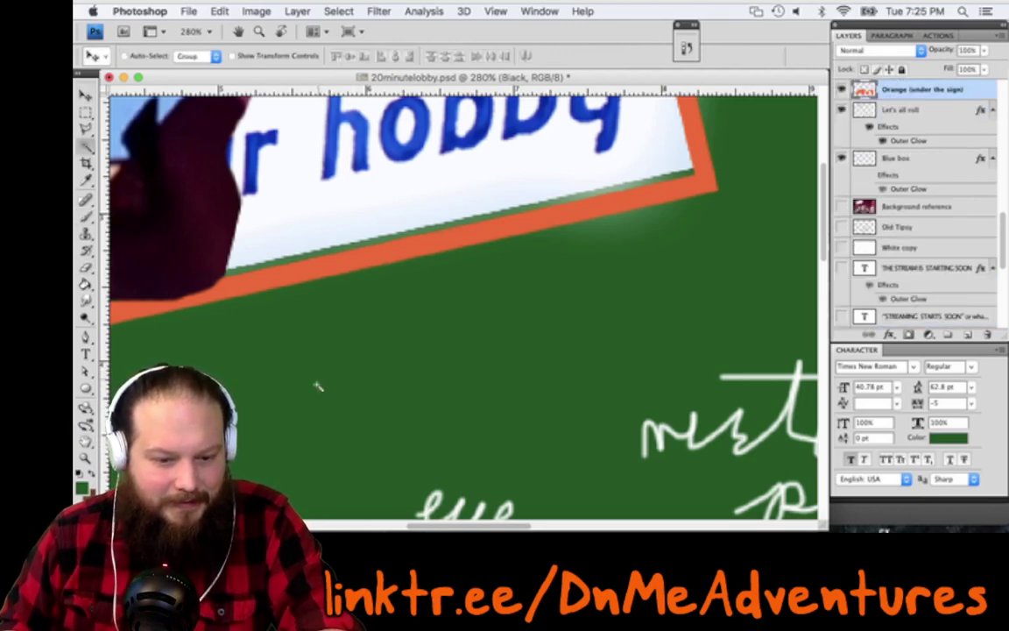
{"action": "key", "text": "e"}
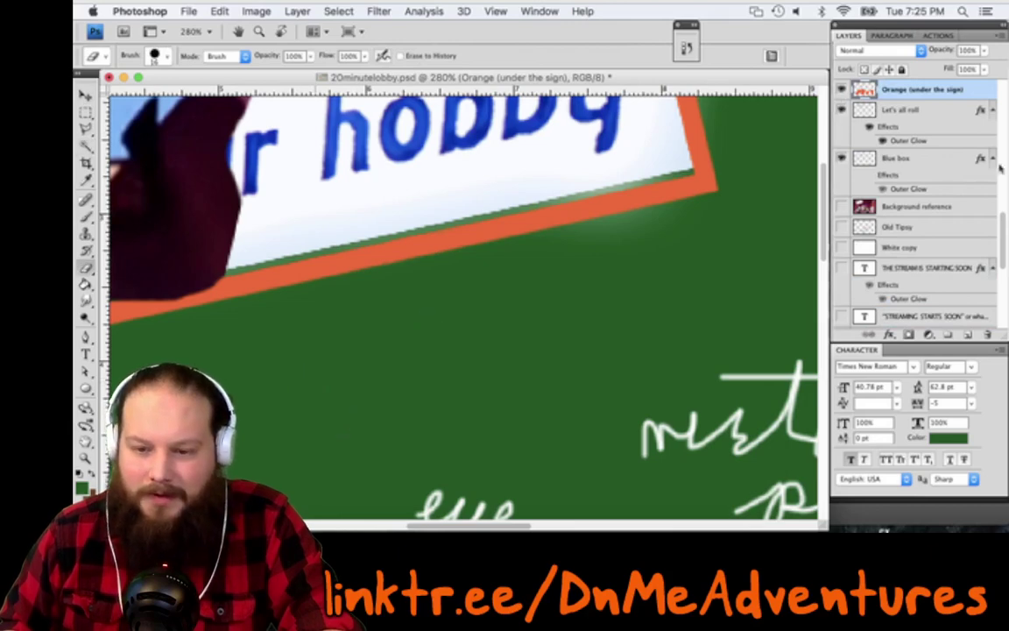
Make the Outline layer visible again above the orange fill
{"action": "scroll", "coordinate": [1001, 254], "scroll_direction": "down", "scroll_amount": 10}
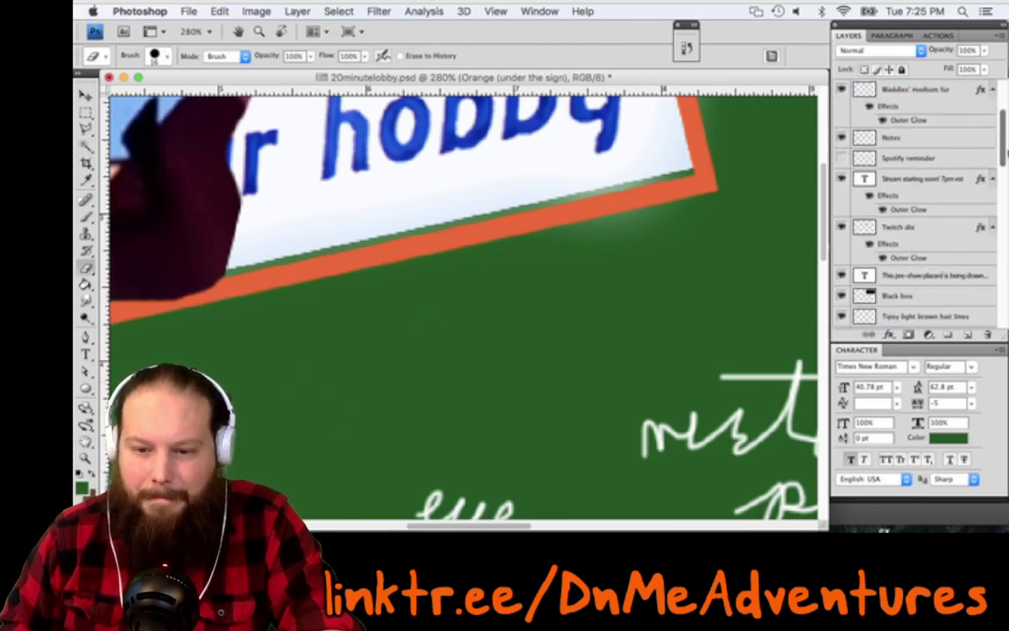
{"action": "scroll", "coordinate": [923, 141], "scroll_direction": "down", "scroll_amount": 5}
{"action": "scroll", "coordinate": [923, 140], "scroll_direction": "up", "scroll_amount": 1}
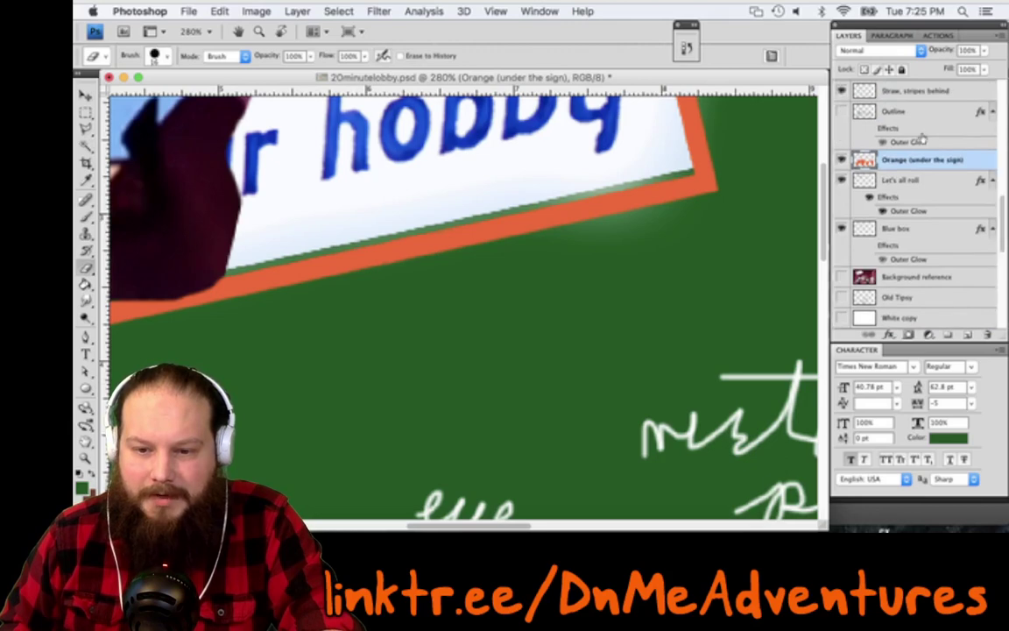
{"action": "left_click", "coordinate": [841, 111]}
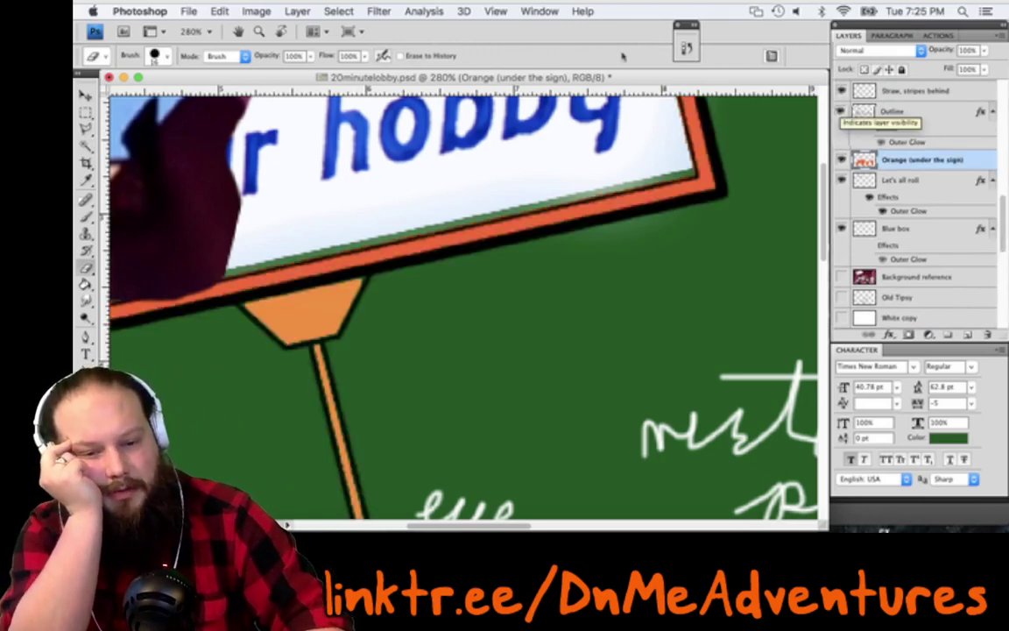
Examine the sign's frame and pole, and select the Outline layer by picking it from the pole bracket
{"action": "scroll", "coordinate": [574, 233], "scroll_direction": "up", "scroll_amount": 7}
{"action": "scroll", "coordinate": [575, 234], "scroll_direction": "left", "scroll_amount": 2}
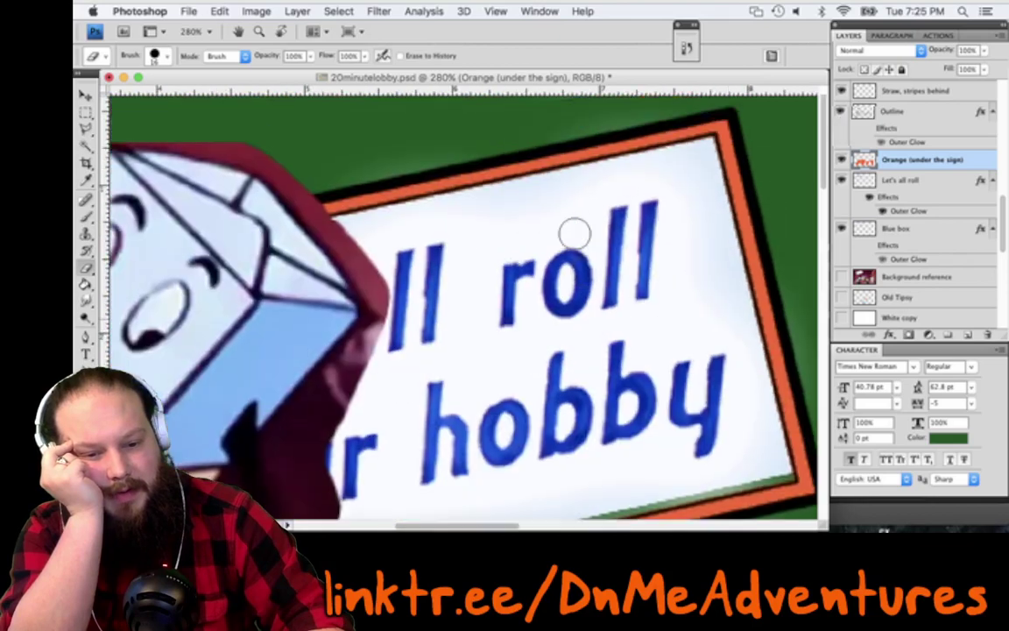
{"action": "scroll", "coordinate": [575, 234], "scroll_direction": "down", "scroll_amount": 5}
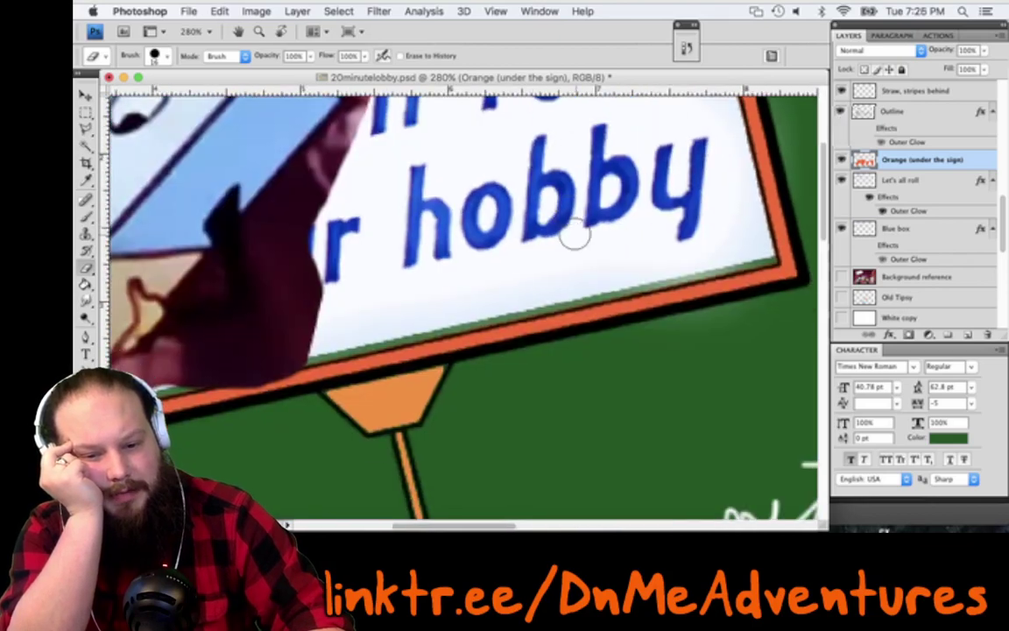
{"action": "scroll", "coordinate": [574, 235], "scroll_direction": "down", "scroll_amount": 2}
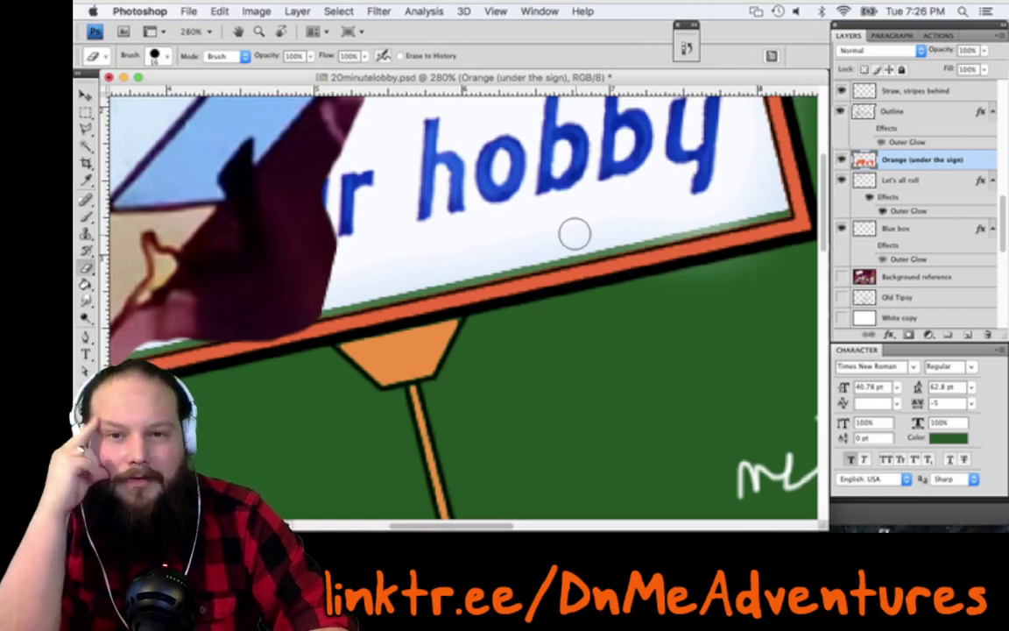
{"action": "scroll", "coordinate": [574, 234], "scroll_direction": "down", "scroll_amount": 3}
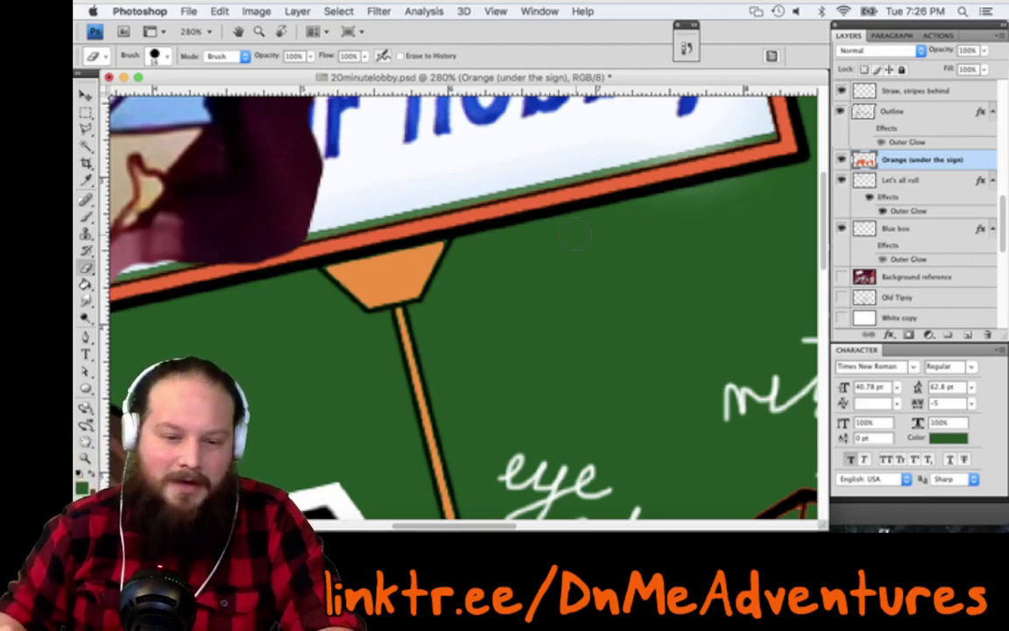
{"action": "left_click", "coordinate": [402, 281], "text": "super"}
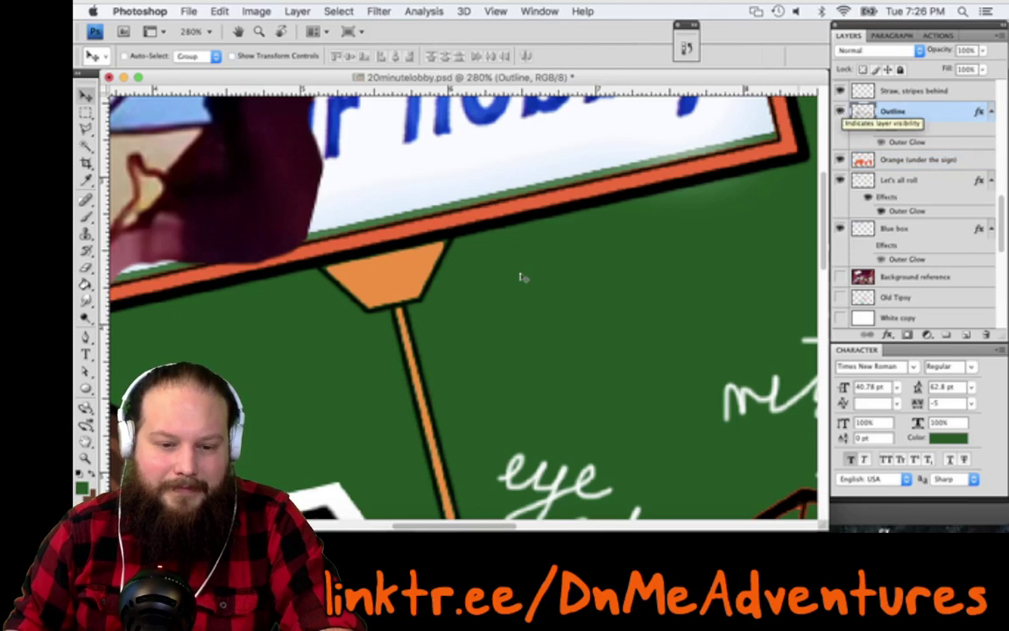
{"action": "key", "text": "super+plus"}
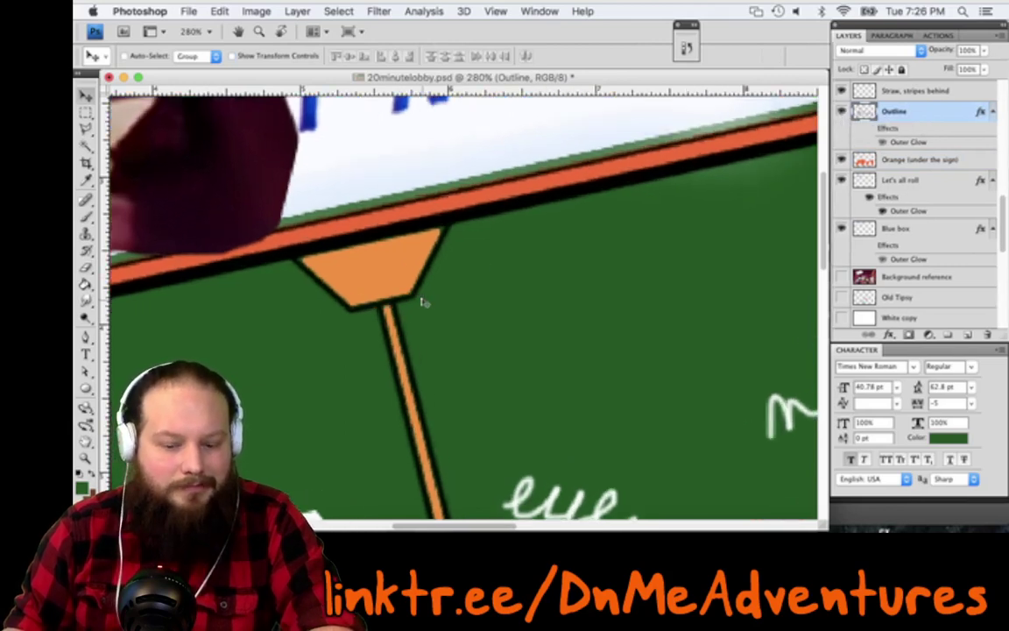
{"action": "scroll", "coordinate": [424, 303], "scroll_direction": "up", "scroll_amount": 2}
Sample the light orange of the sign's pole bracket and adjust the foreground colour to hex ff9004
{"action": "key", "text": "i"}
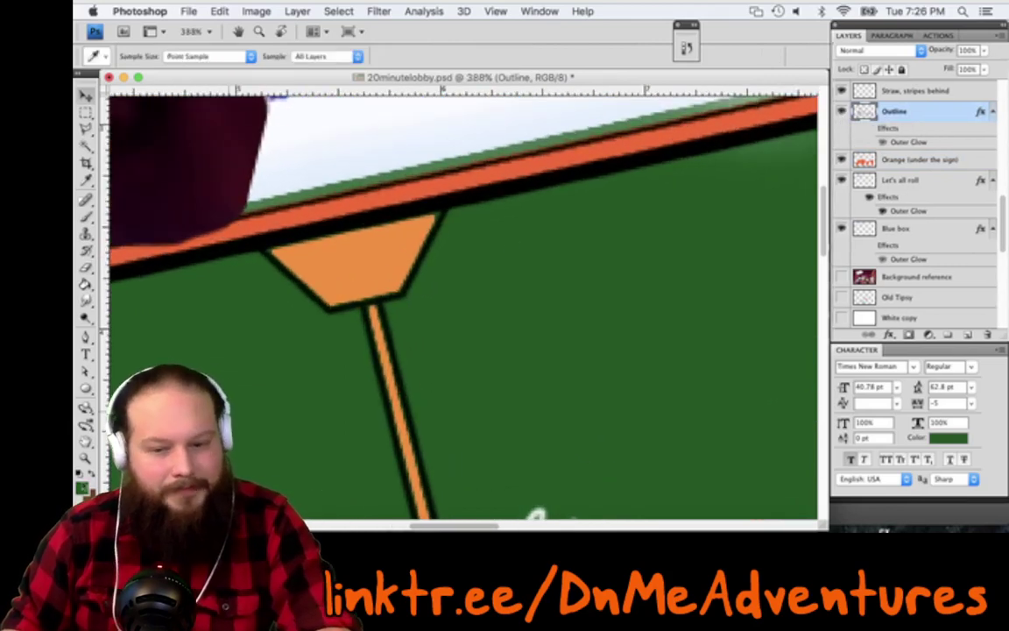
{"action": "left_click", "coordinate": [371, 262]}
{"action": "left_click", "coordinate": [83, 487]}
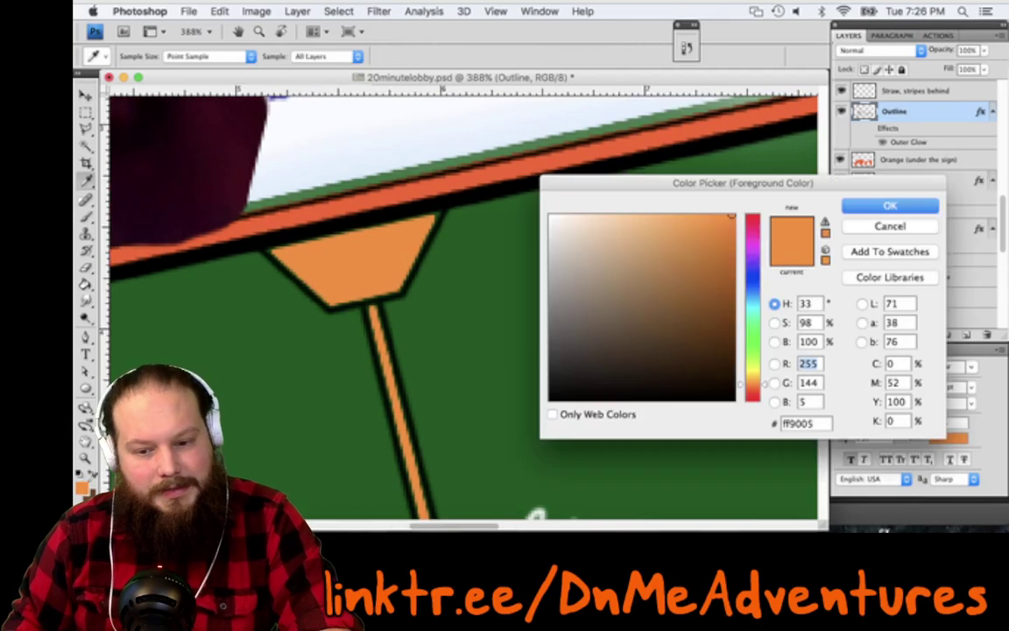
{"action": "left_click", "coordinate": [823, 423]}
{"action": "key", "text": "BackSpace"}
{"action": "type", "text": "4"}
{"action": "left_click_drag", "start_coordinate": [822, 423], "coordinate": [751, 370]}
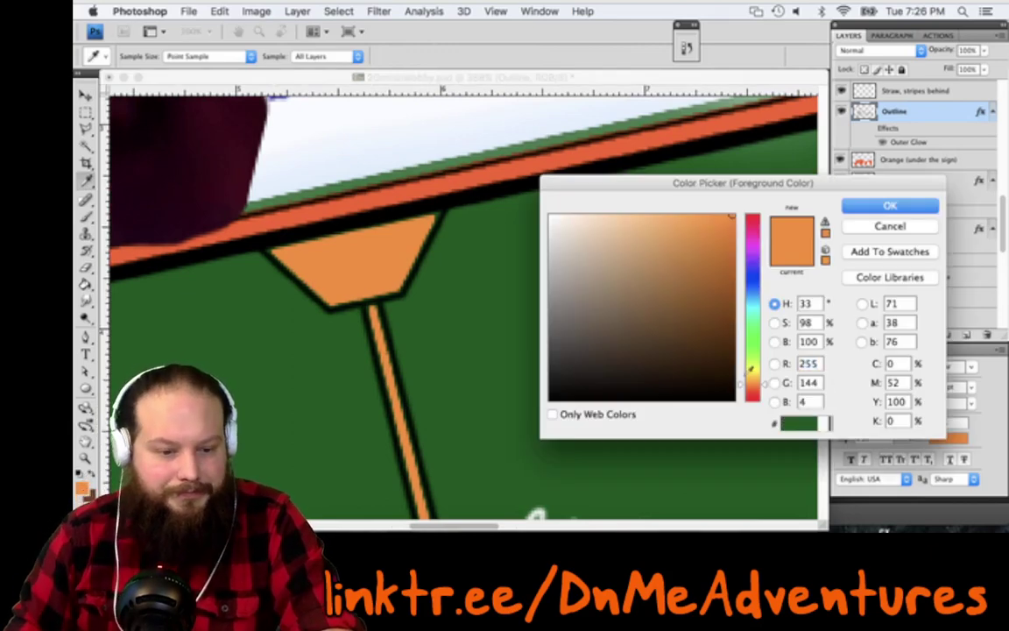
{"action": "key", "text": "Return"}
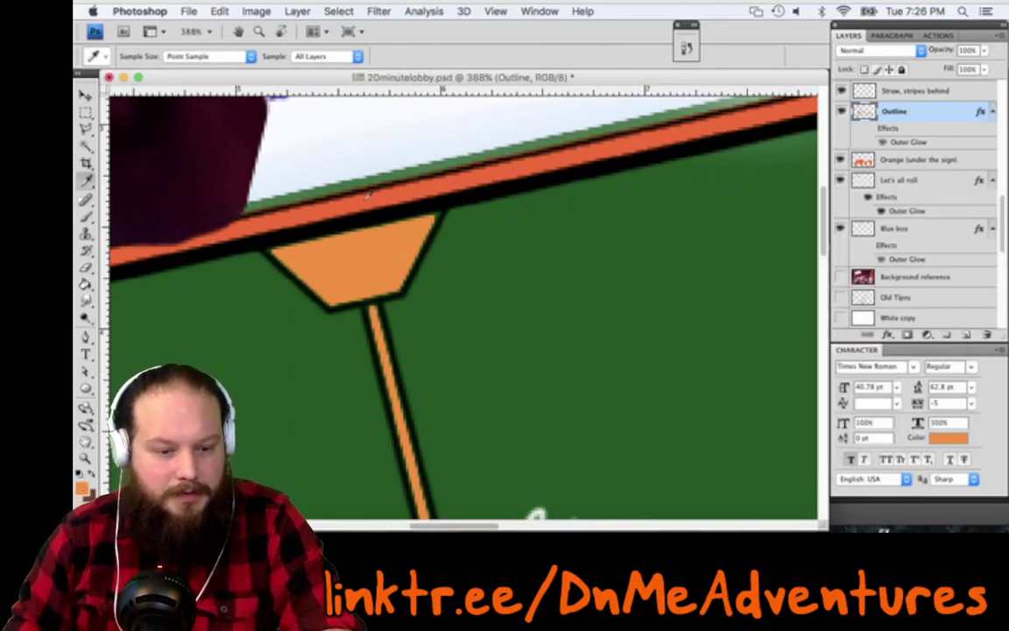
Sample the sign frame's darker orange as the foreground colour and confirm it as ff6604 in the colour picker
{"action": "left_click", "coordinate": [368, 194]}
{"action": "left_click", "coordinate": [84, 491]}
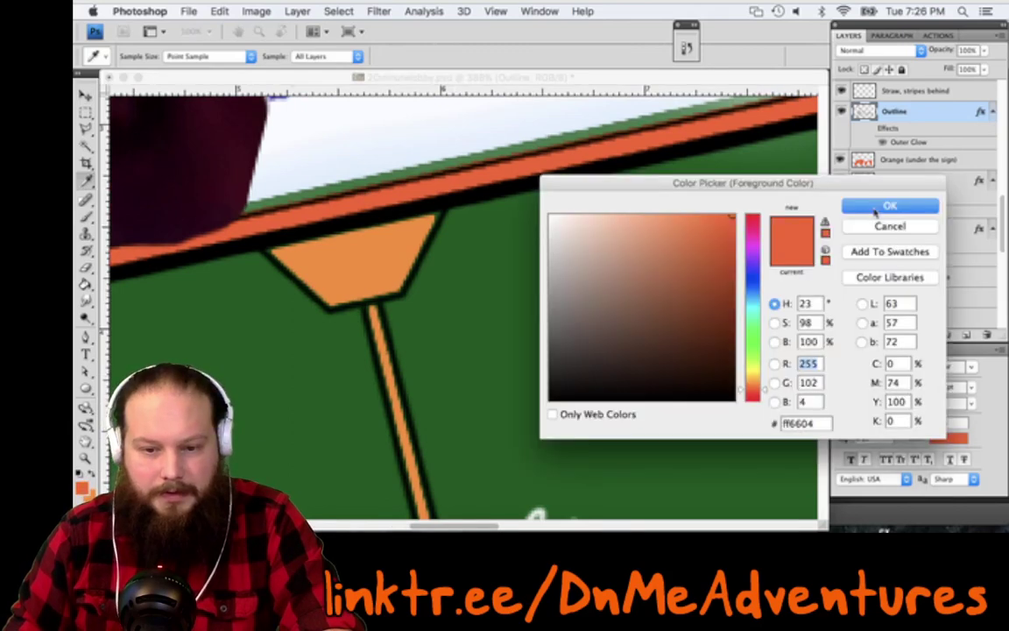
{"action": "left_click", "coordinate": [876, 209]}
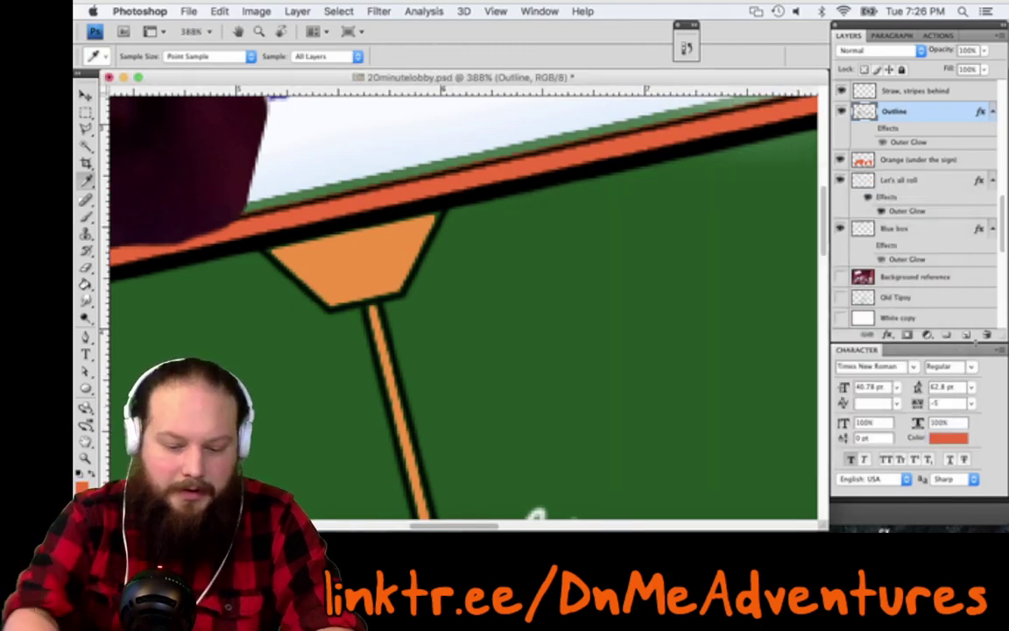
Create a new layer between Outline and Orange (under the sign), and name it "Color under sign"
{"action": "key", "text": "super+shift+n"}
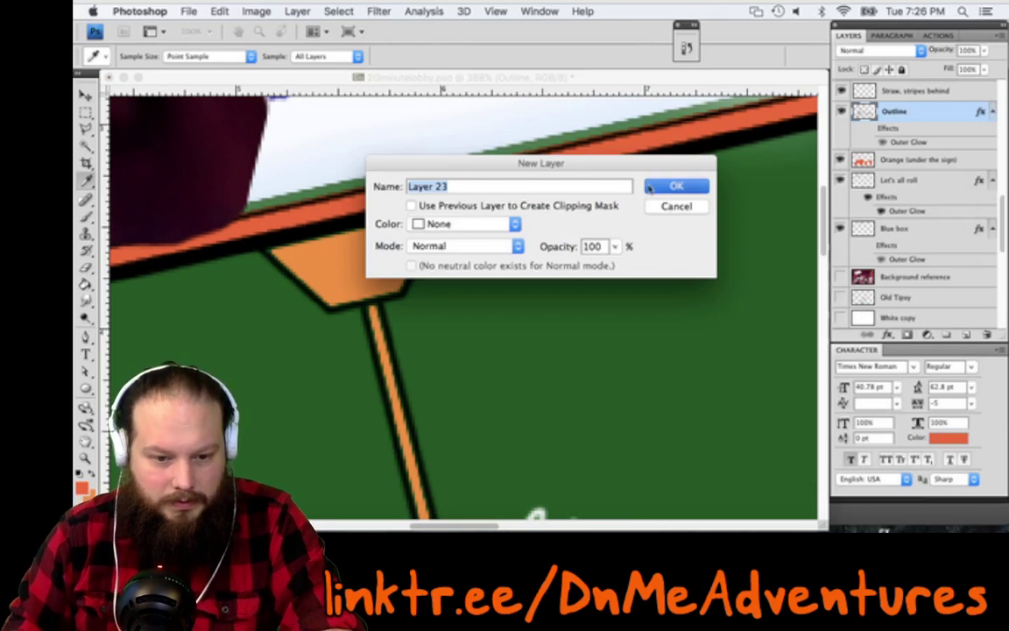
{"action": "key", "text": "Escape"}
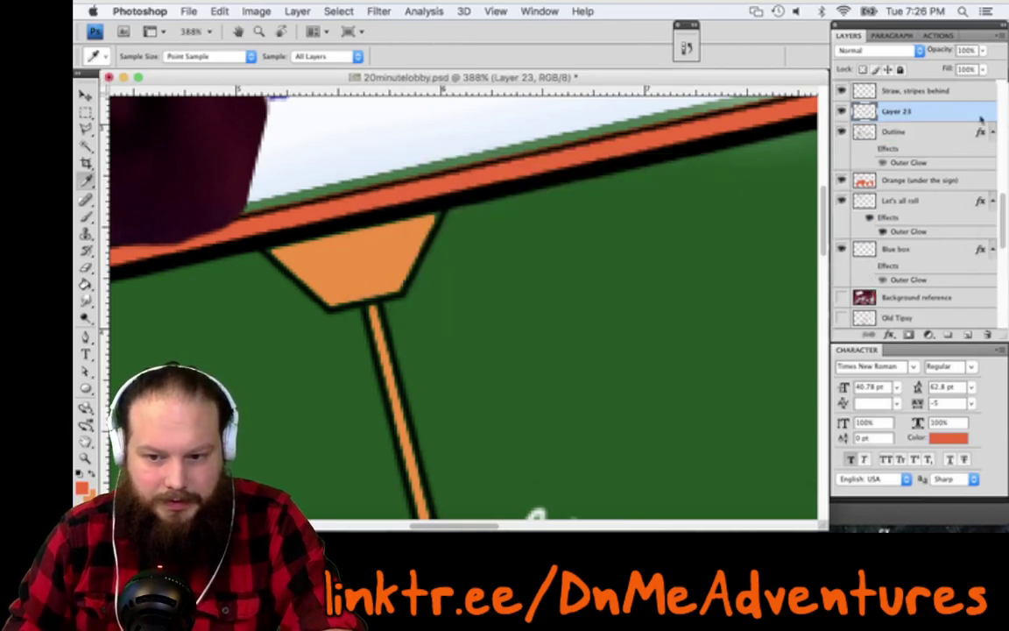
{"action": "left_click_drag", "start_coordinate": [980, 119], "coordinate": [898, 160]}
{"action": "double_click", "coordinate": [894, 160]}
{"action": "type", "text": "Color under"}
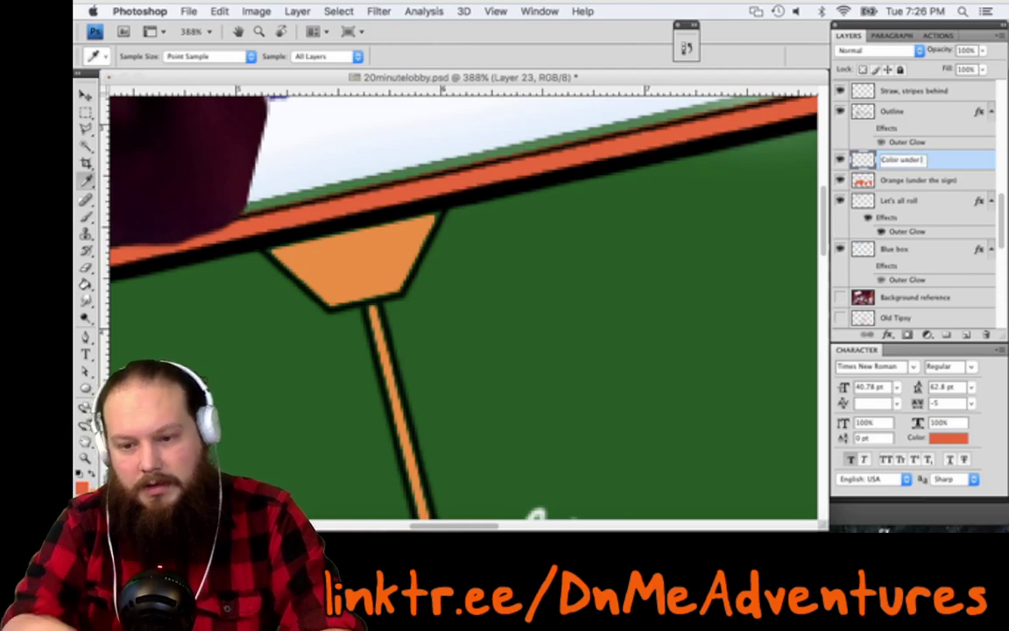
{"action": "type", "text": " sign"}
{"action": "key", "text": "Return"}
Move the Orange (under the sign) layer to the very top of the layer stack, above Tipsy reference
{"action": "scroll", "coordinate": [882, 226], "scroll_direction": "down", "scroll_amount": 1}
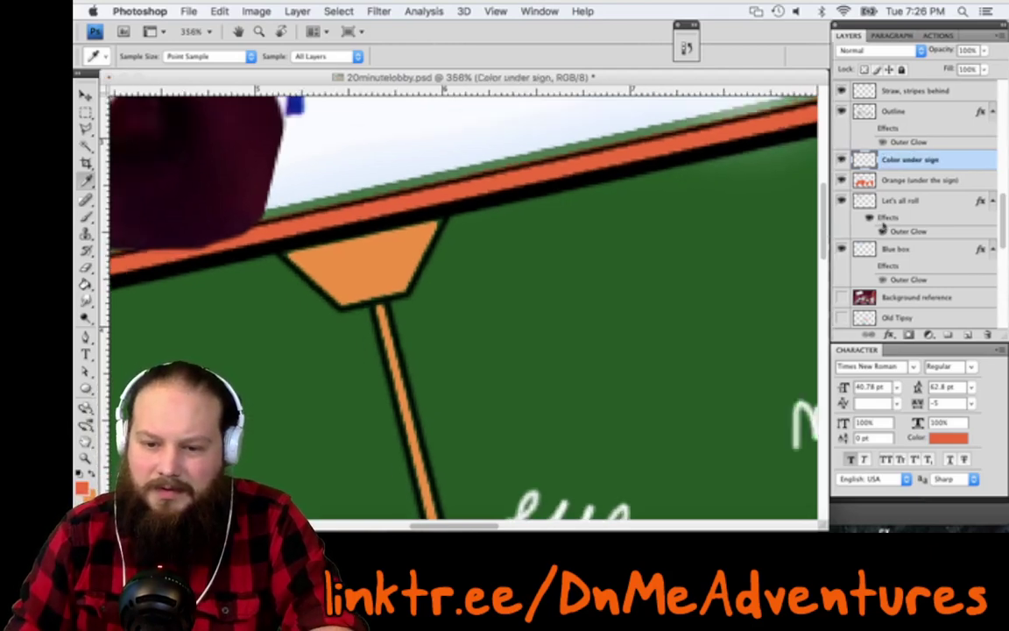
{"action": "scroll", "coordinate": [885, 227], "scroll_direction": "down", "scroll_amount": 8}
{"action": "scroll", "coordinate": [885, 226], "scroll_direction": "up", "scroll_amount": 1}
{"action": "scroll", "coordinate": [885, 227], "scroll_direction": "down", "scroll_amount": 1}
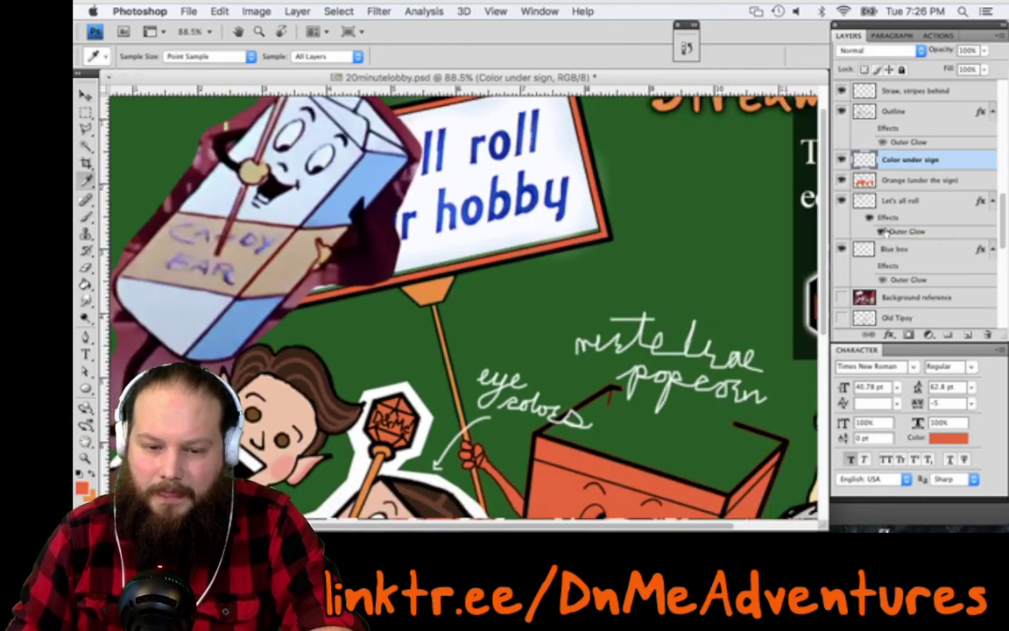
{"action": "scroll", "coordinate": [885, 231], "scroll_direction": "down", "scroll_amount": 1}
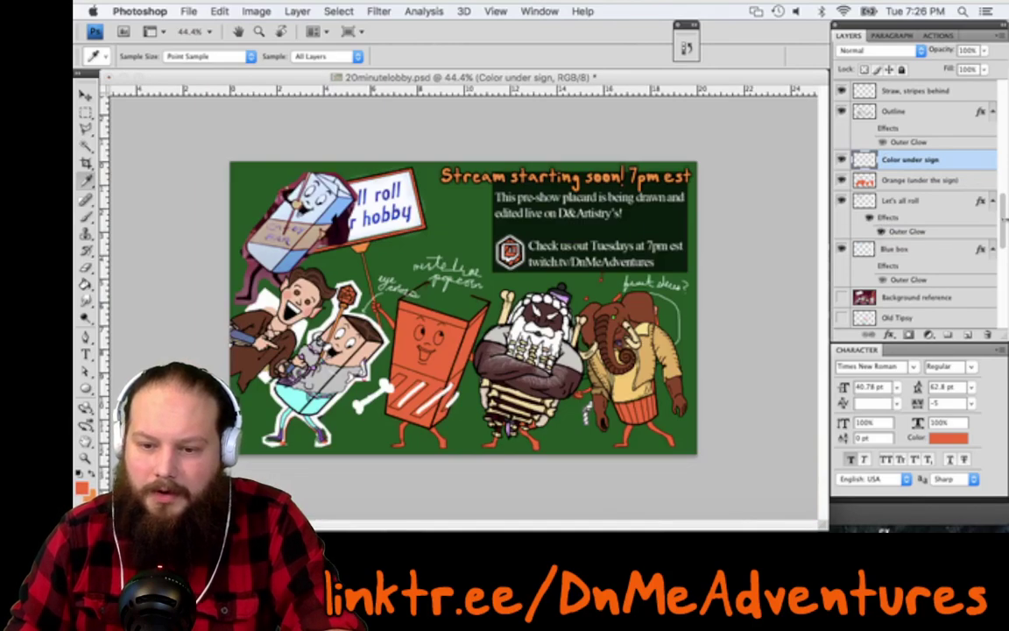
{"action": "scroll", "coordinate": [915, 210], "scroll_direction": "up", "scroll_amount": 10}
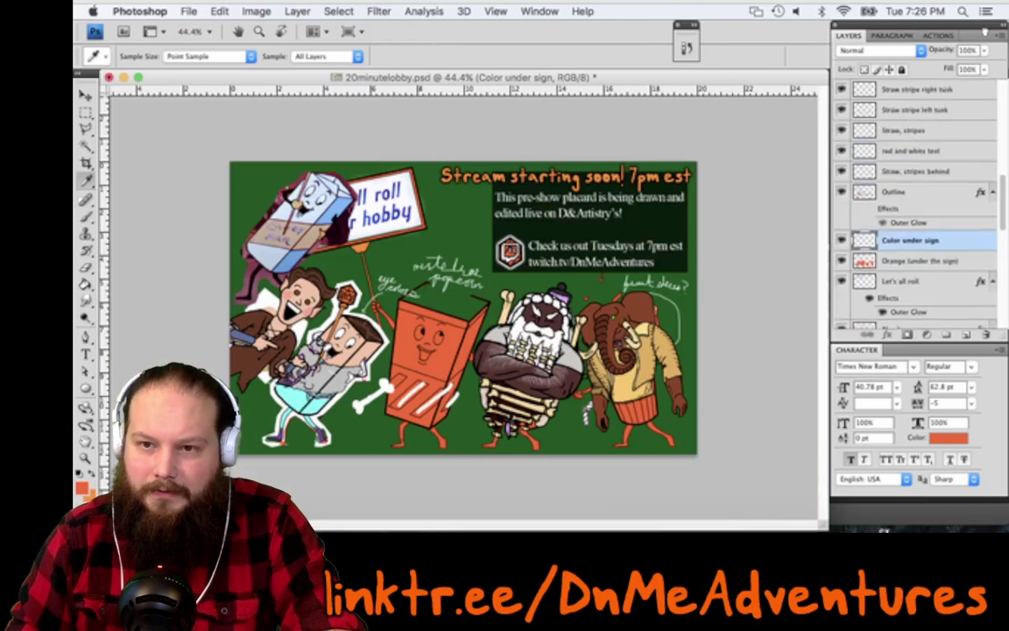
{"action": "left_click_drag", "start_coordinate": [985, 31], "coordinate": [968, 81]}
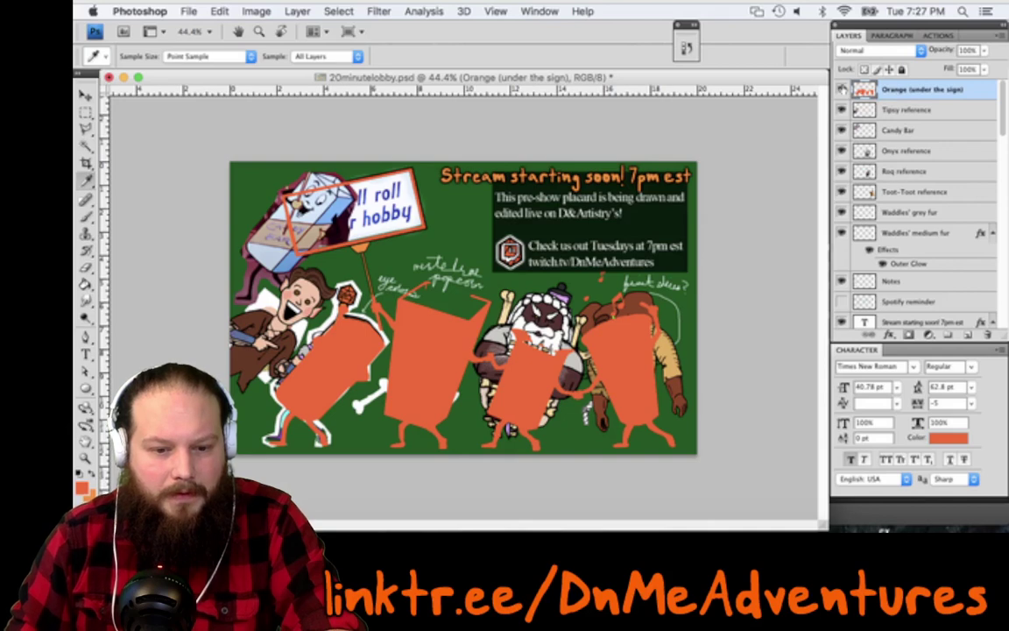
Toggle the Orange (under the sign) layer off and on to compare its fills with the artwork underneath
{"action": "left_click", "coordinate": [841, 89]}
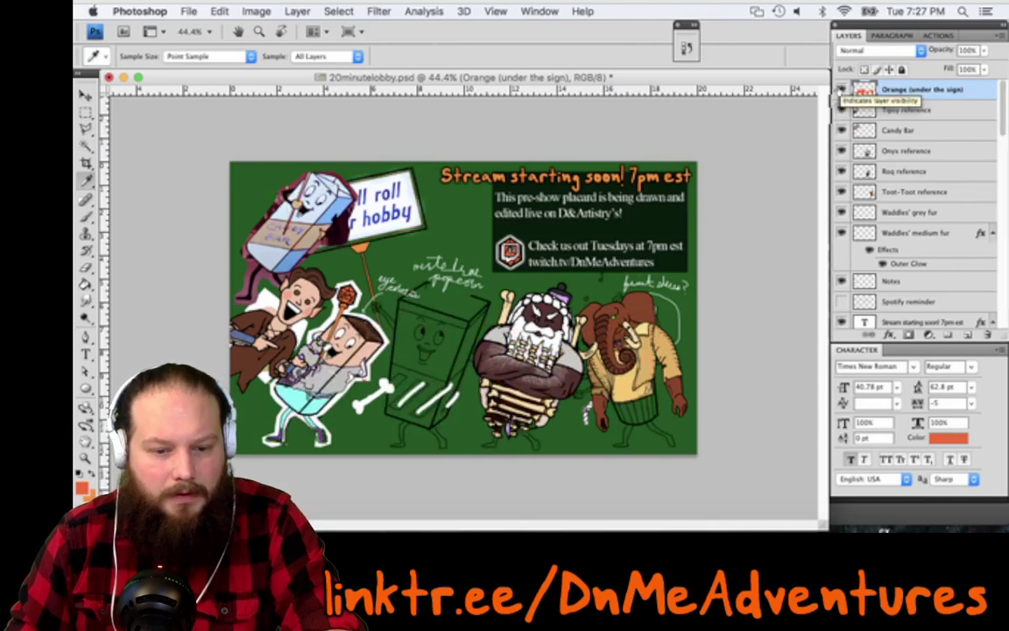
{"action": "left_click", "coordinate": [841, 89]}
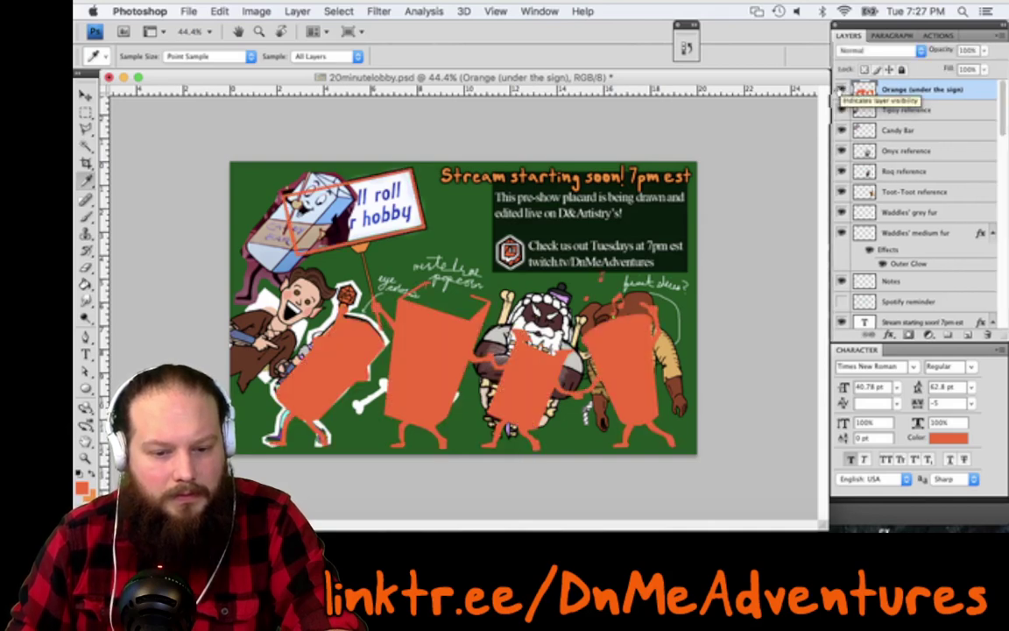
{"action": "left_click", "coordinate": [841, 90]}
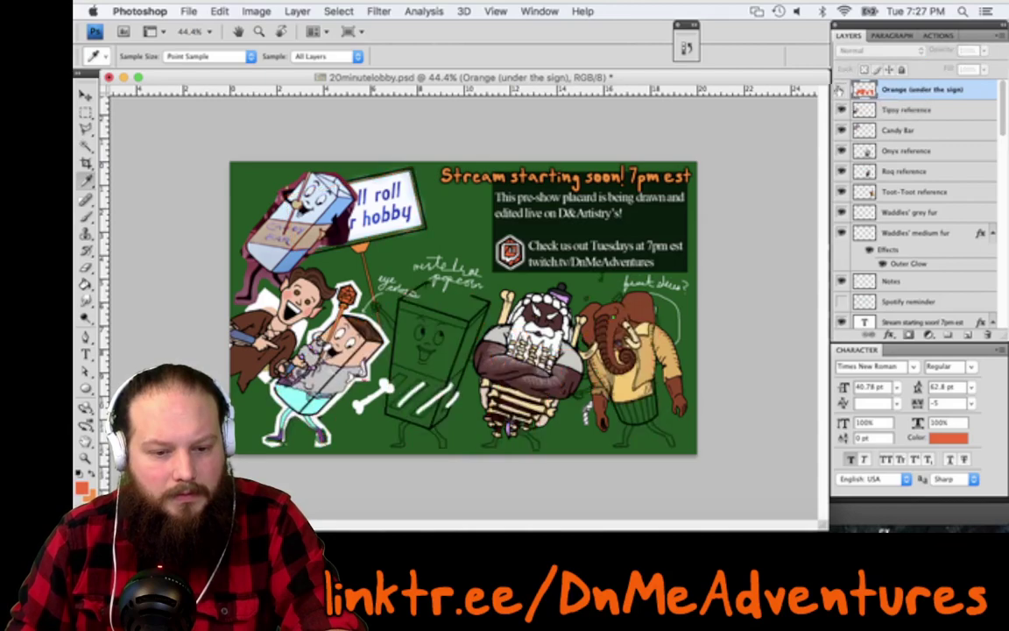
{"action": "left_click", "coordinate": [841, 89]}
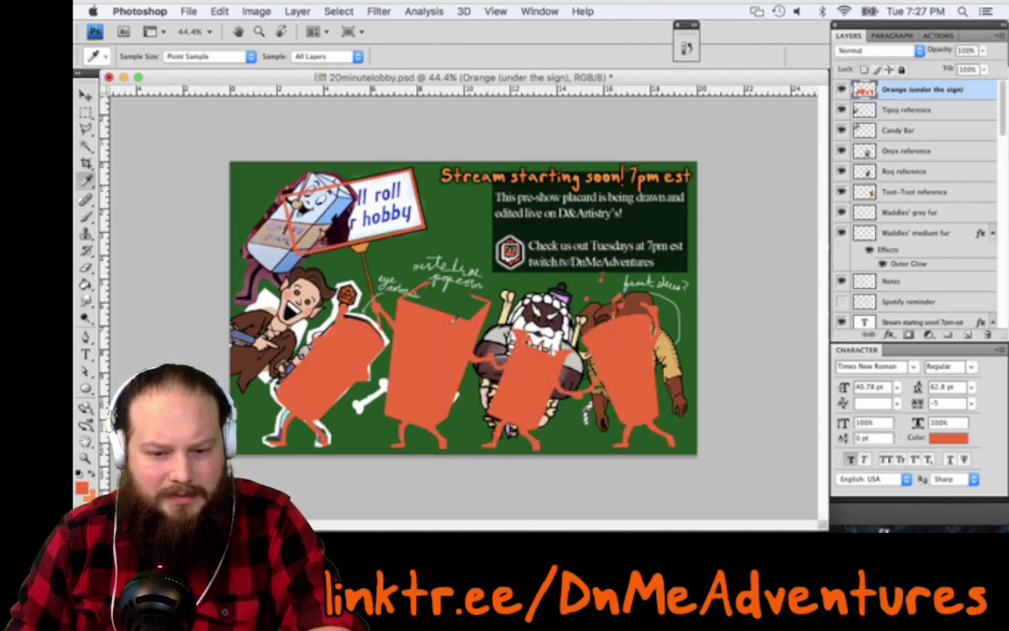
Nudge the orange layer down to compare it with the outlines beneath, and move it back to its original position
{"action": "scroll", "coordinate": [463, 310], "scroll_direction": "up", "scroll_amount": 6}
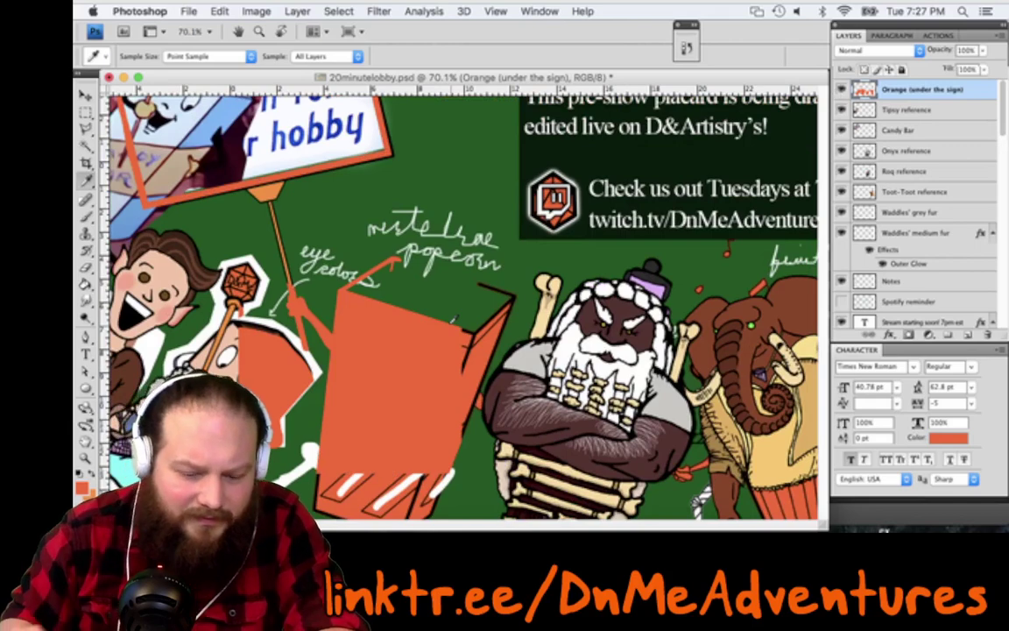
{"action": "key", "text": "v"}
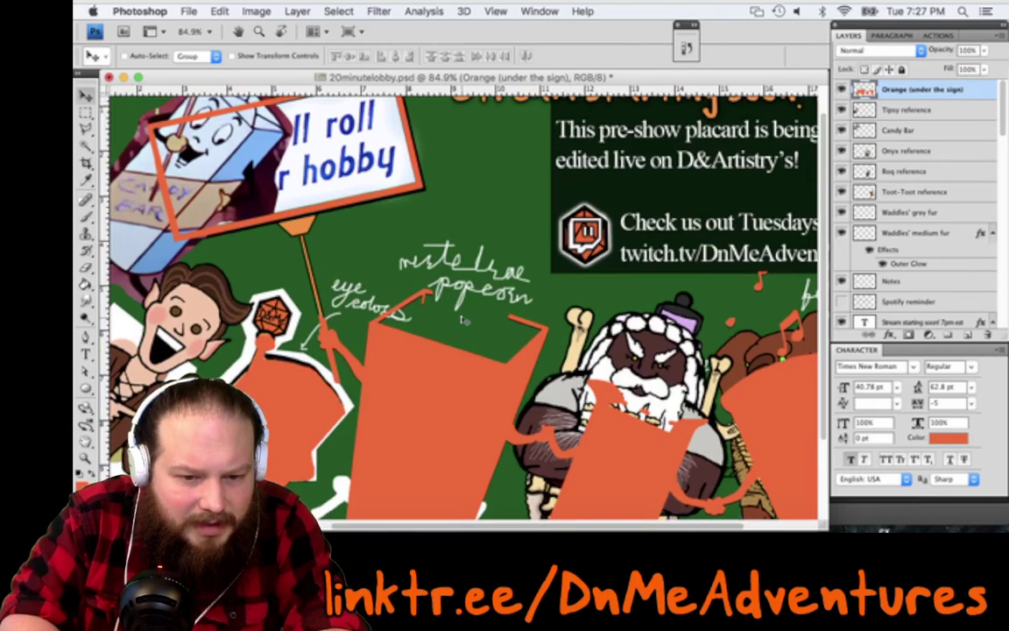
{"action": "key", "text": "shift+Down"}
{"action": "key", "text": "shift+Down"}
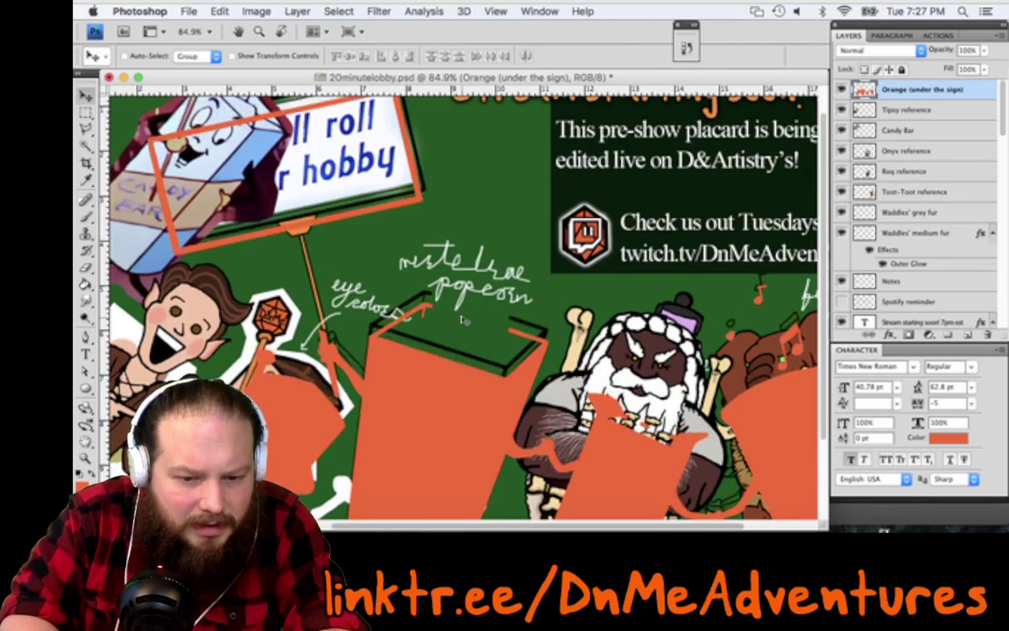
{"action": "key", "text": "shift+Up"}
{"action": "key", "text": "shift+Up"}
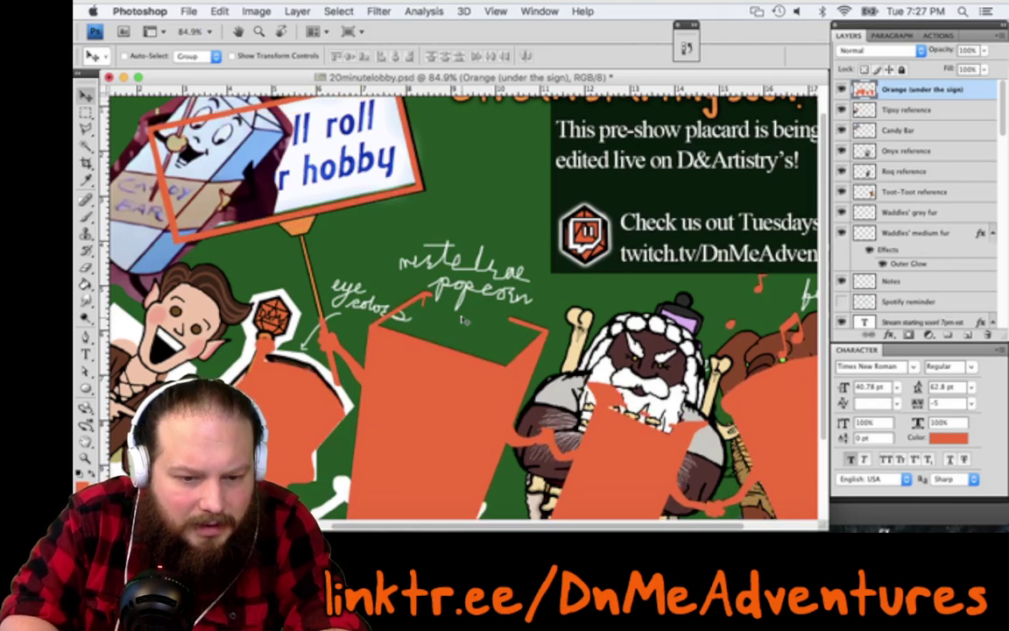
{"action": "scroll", "coordinate": [464, 319], "scroll_direction": "up", "scroll_amount": 2}
{"action": "scroll", "coordinate": [464, 320], "scroll_direction": "left", "scroll_amount": 3}
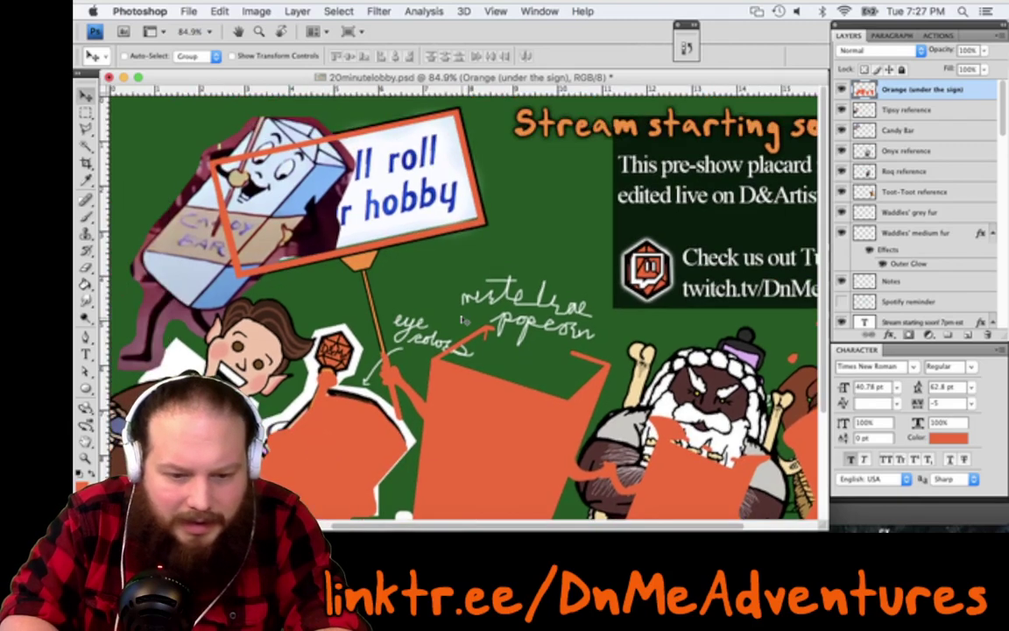
Move the Blue box layer to the very top of the layer stack, above Orange (under the sign)
{"action": "scroll", "coordinate": [464, 321], "scroll_direction": "up", "scroll_amount": 5}
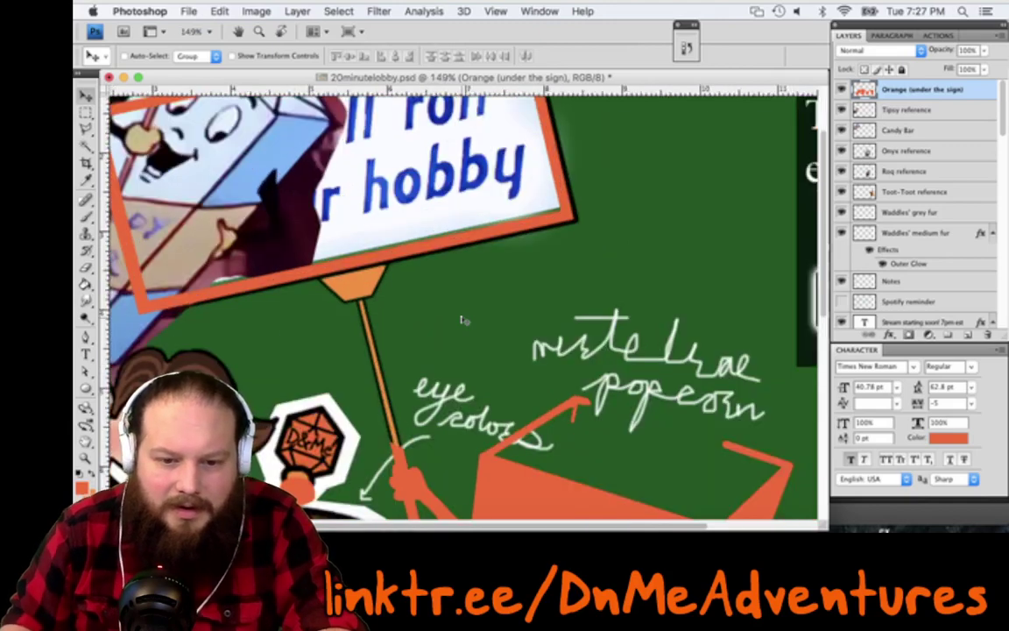
{"action": "scroll", "coordinate": [929, 219], "scroll_direction": "down", "scroll_amount": 5}
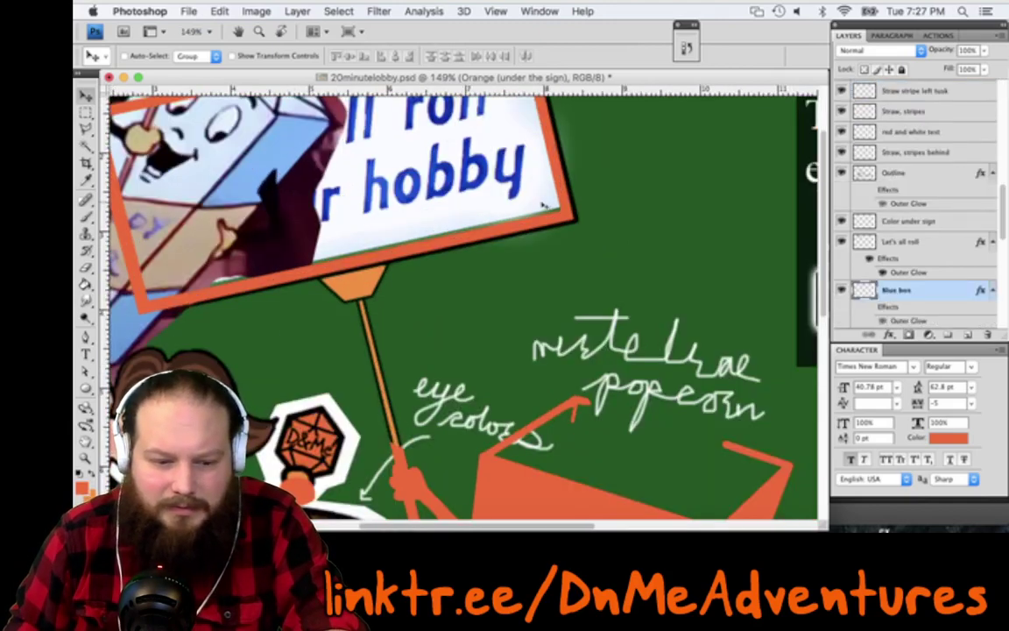
{"action": "left_click", "coordinate": [940, 290]}
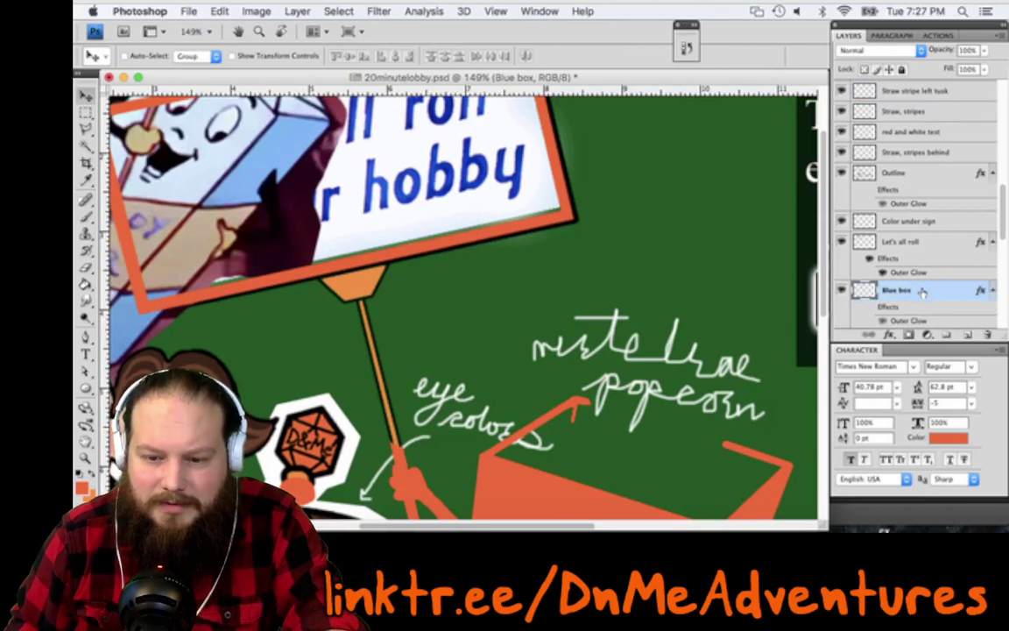
{"action": "scroll", "coordinate": [936, 200], "scroll_direction": "up", "scroll_amount": 3}
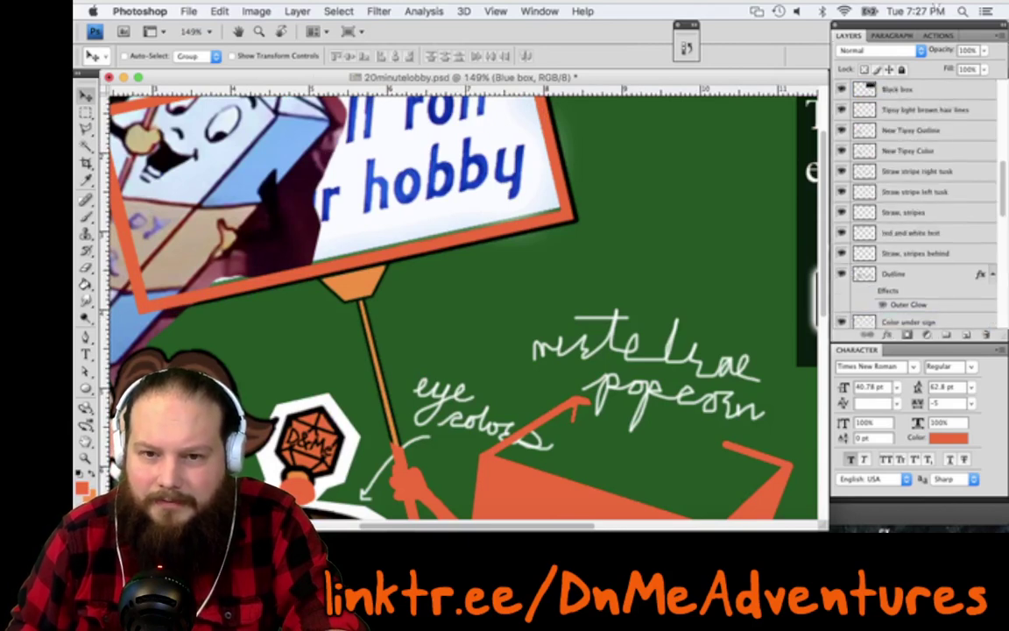
{"action": "scroll", "coordinate": [909, 90], "scroll_direction": "up", "scroll_amount": 5}
{"action": "scroll", "coordinate": [915, 82], "scroll_direction": "up", "scroll_amount": 2}
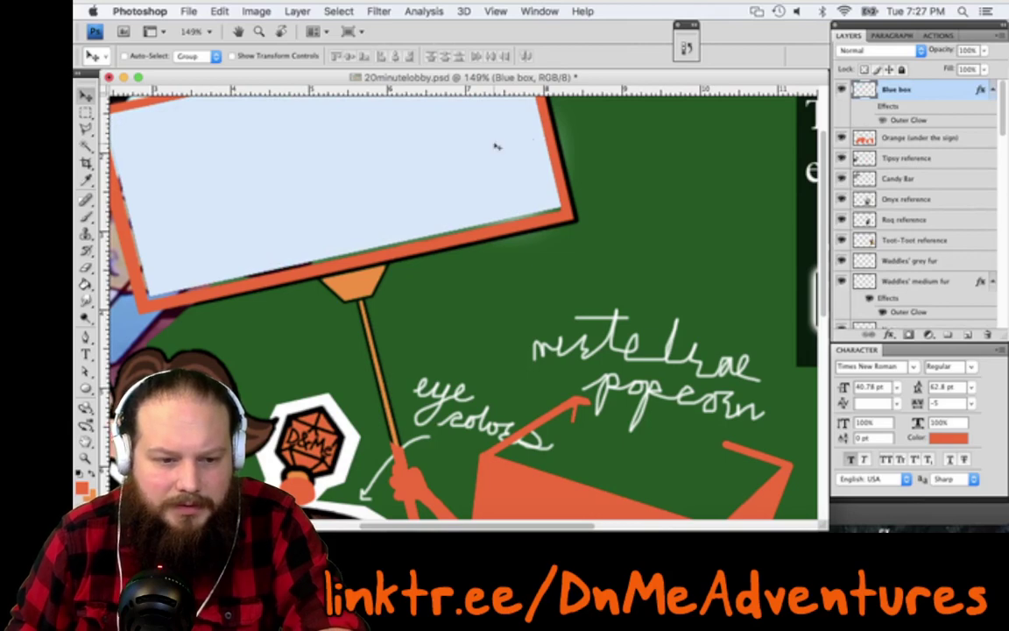
Sample the sign's light blue fill as the foreground colour and switch to the Brush tool
{"action": "scroll", "coordinate": [496, 146], "scroll_direction": "left", "scroll_amount": 3}
{"action": "scroll", "coordinate": [495, 146], "scroll_direction": "up", "scroll_amount": 2}
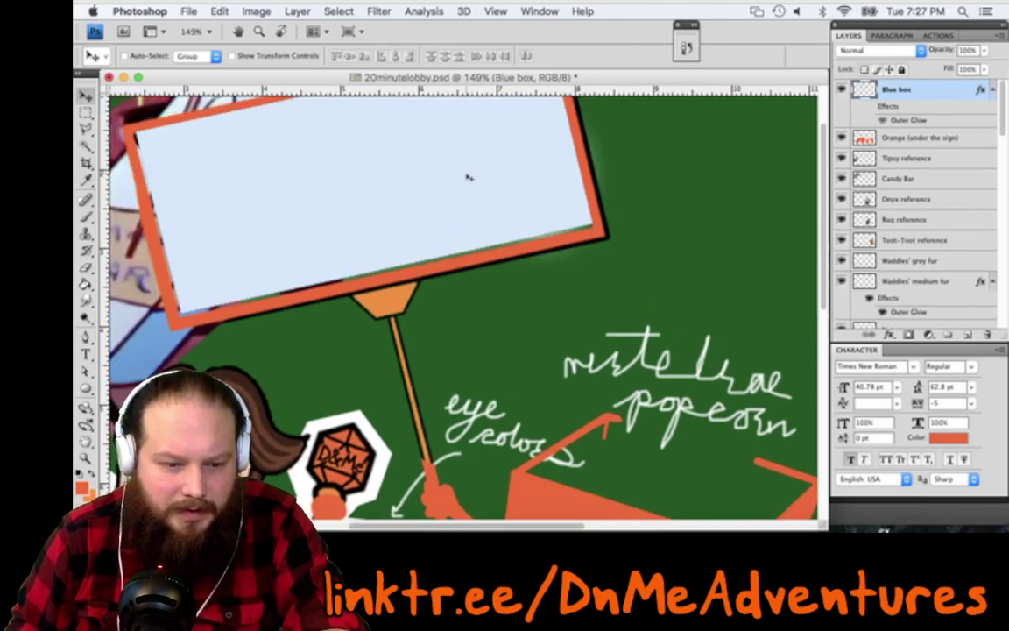
{"action": "key", "text": "b"}
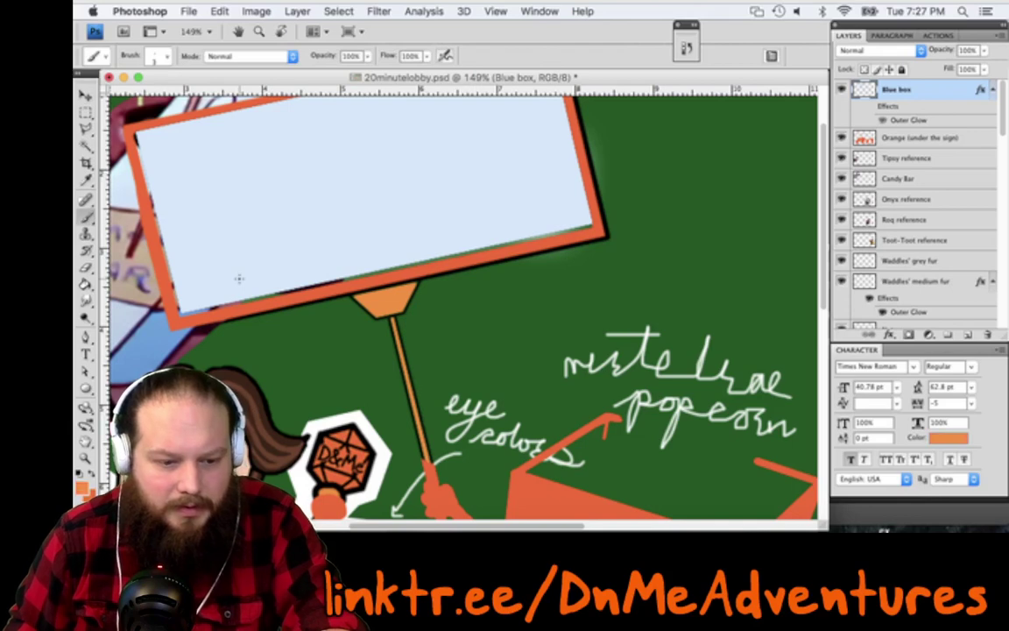
{"action": "key", "text": "i"}
{"action": "left_click", "coordinate": [247, 272]}
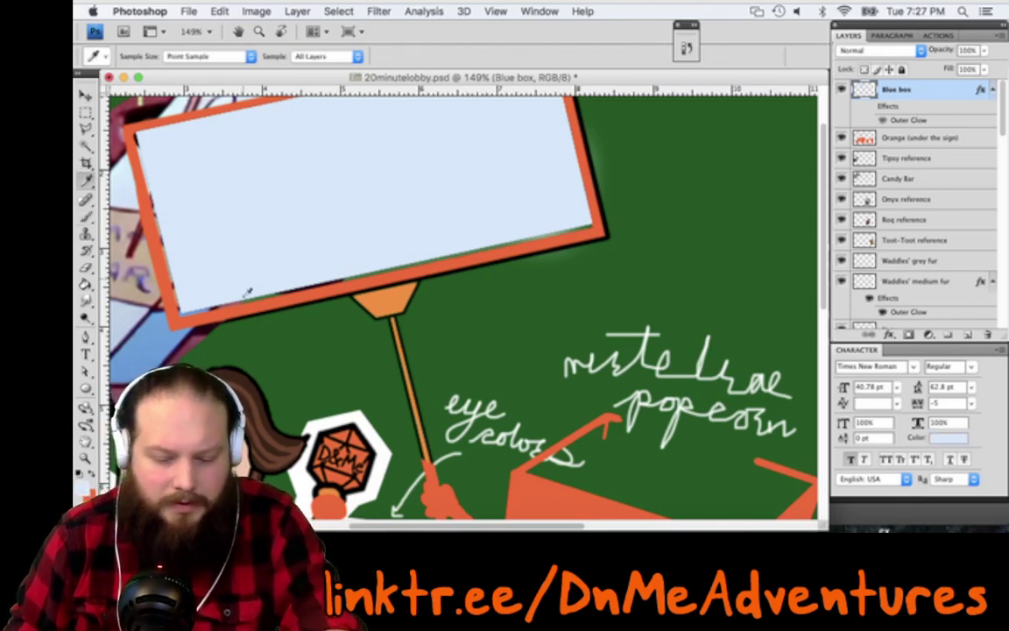
{"action": "key", "text": "b"}
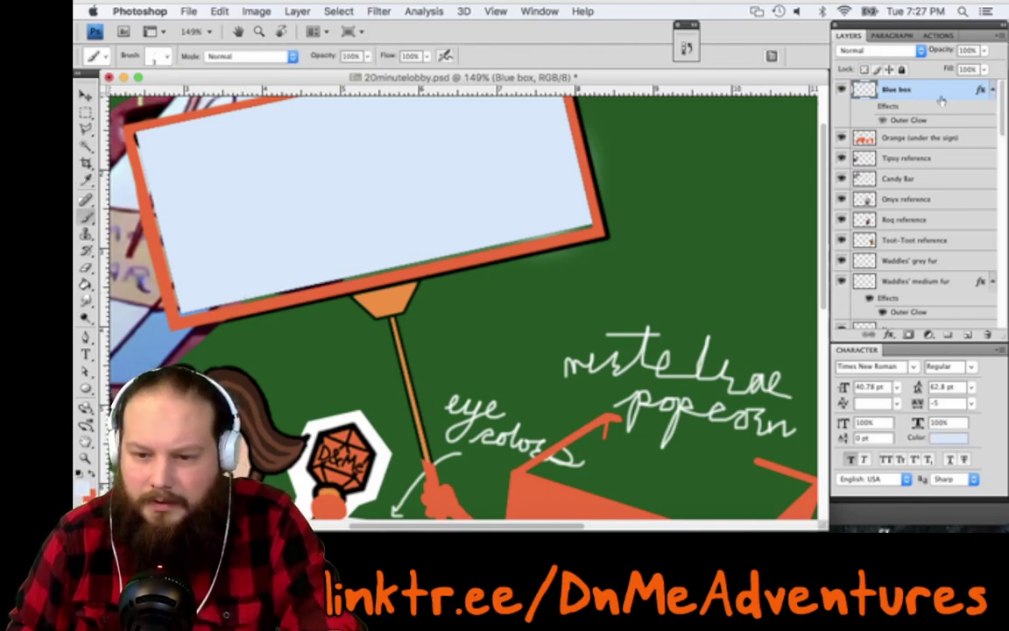
Place Blue box directly below Orange (under the sign), and move both layers between the Outline and Color under sign layers
{"action": "left_click_drag", "start_coordinate": [944, 92], "coordinate": [945, 153]}
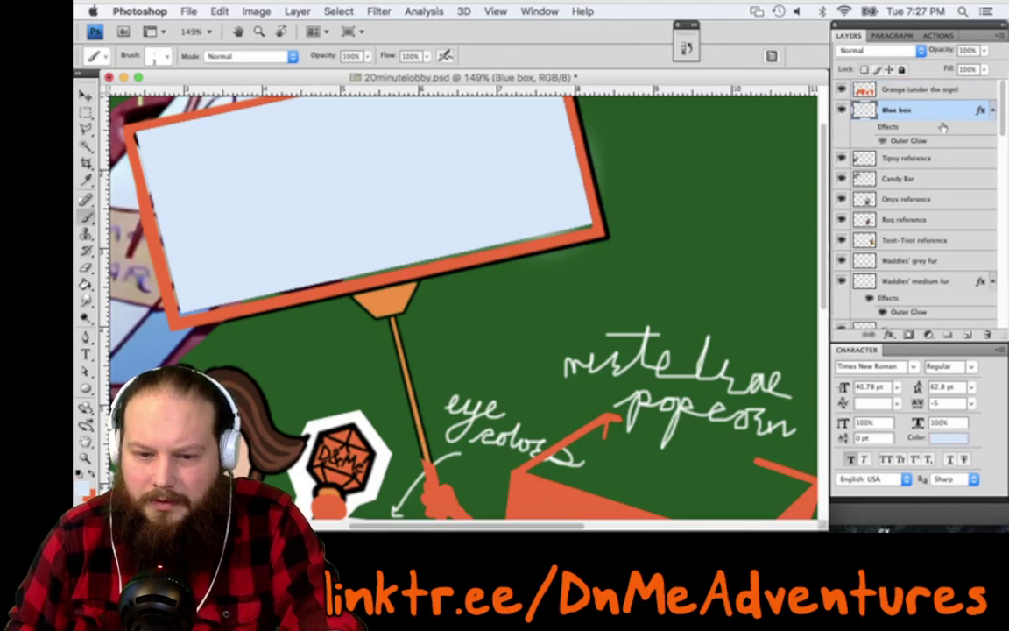
{"action": "left_click", "coordinate": [974, 90], "text": "shift"}
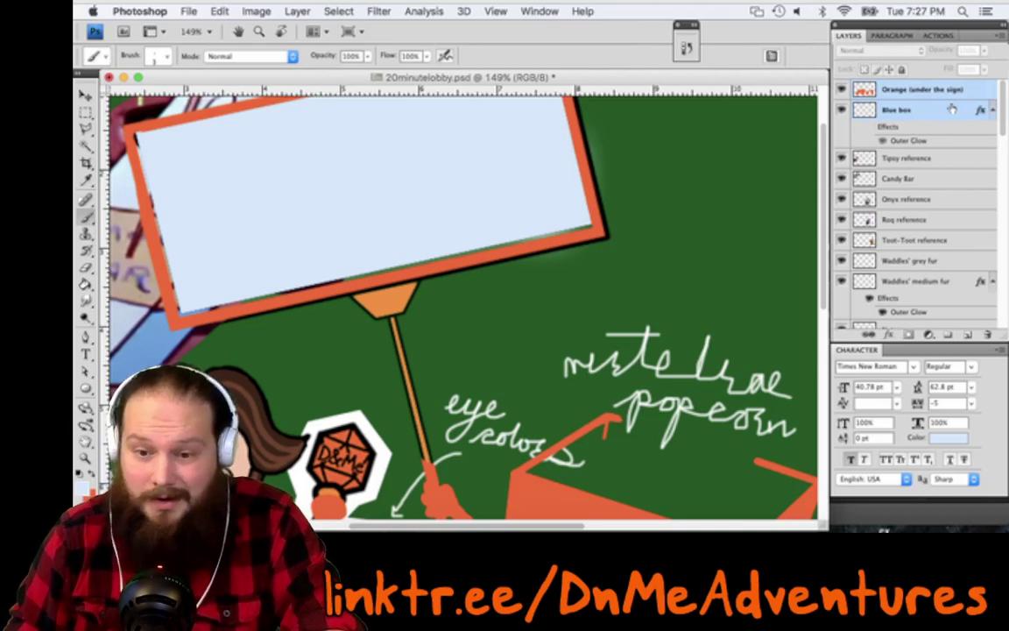
{"action": "scroll", "coordinate": [937, 262], "scroll_direction": "down", "scroll_amount": 5}
{"action": "scroll", "coordinate": [936, 333], "scroll_direction": "down", "scroll_amount": 3}
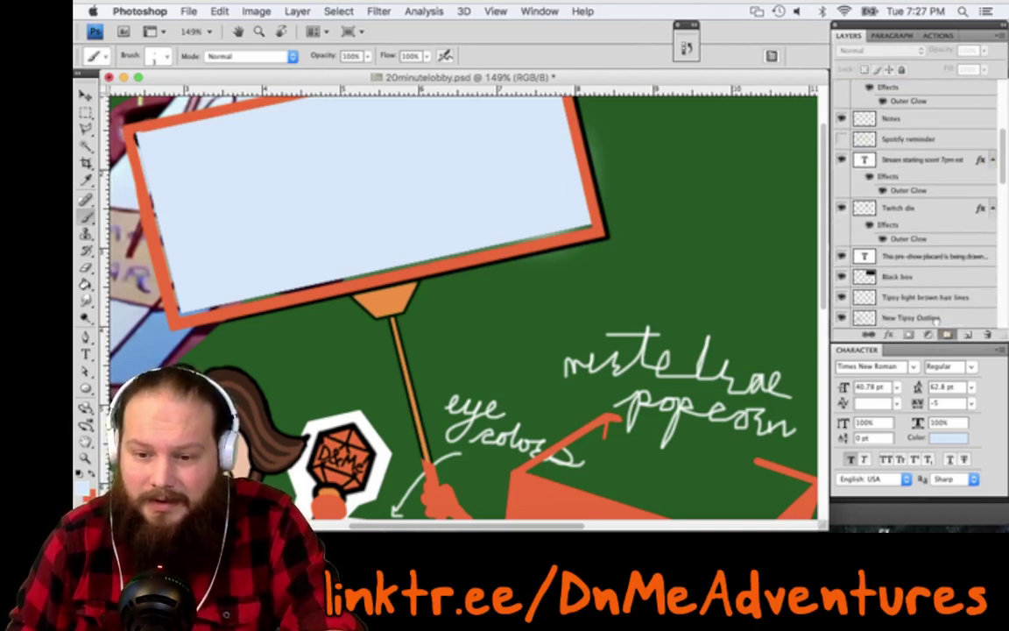
{"action": "scroll", "coordinate": [936, 321], "scroll_direction": "down", "scroll_amount": 1}
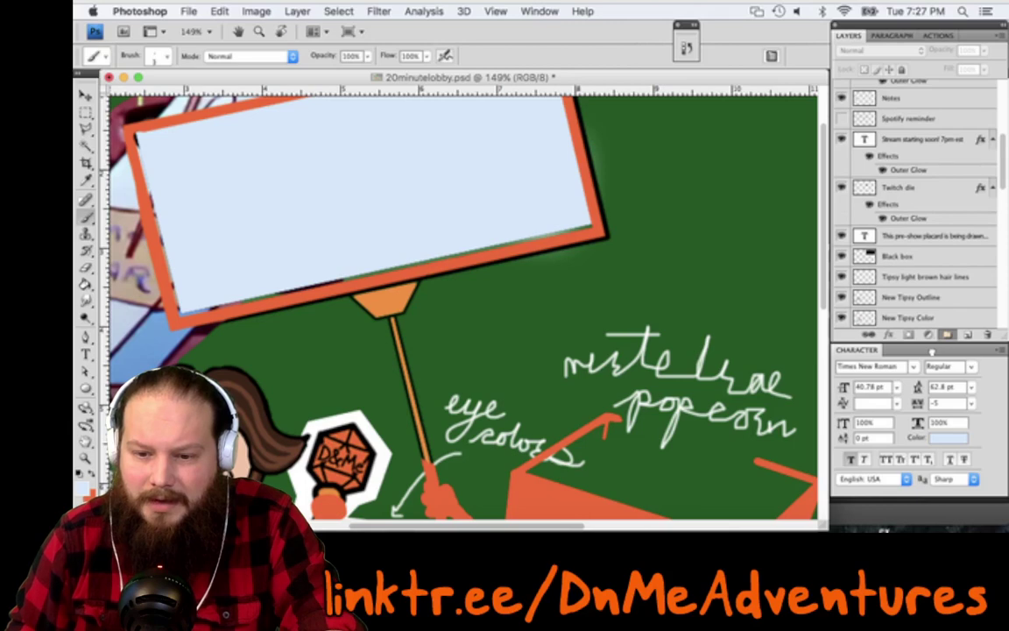
{"action": "scroll", "coordinate": [915, 201], "scroll_direction": "down", "scroll_amount": 1}
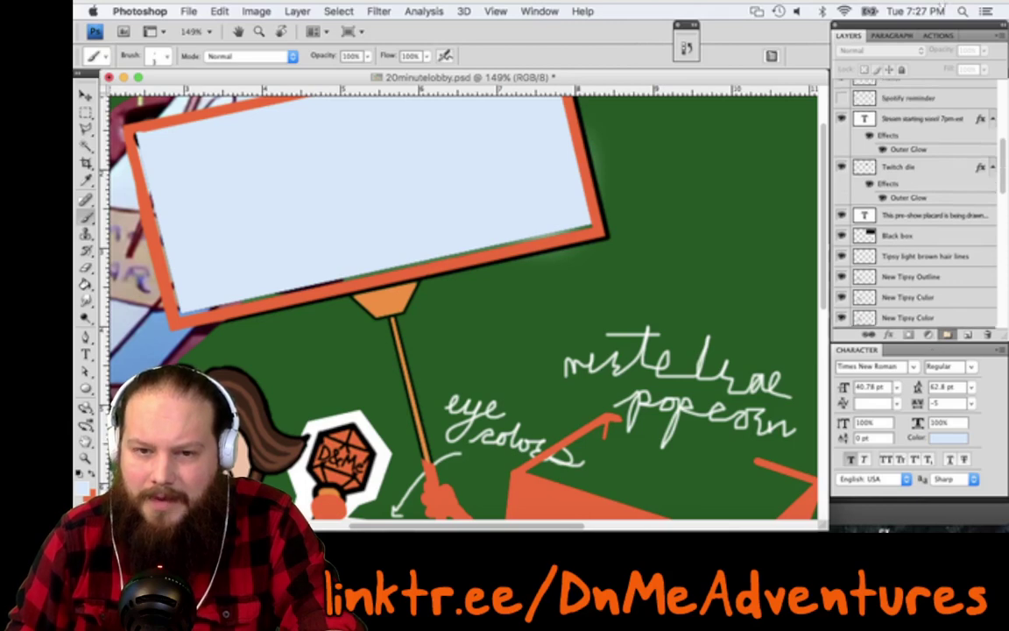
{"action": "left_click_drag", "start_coordinate": [943, 7], "coordinate": [929, 104]}
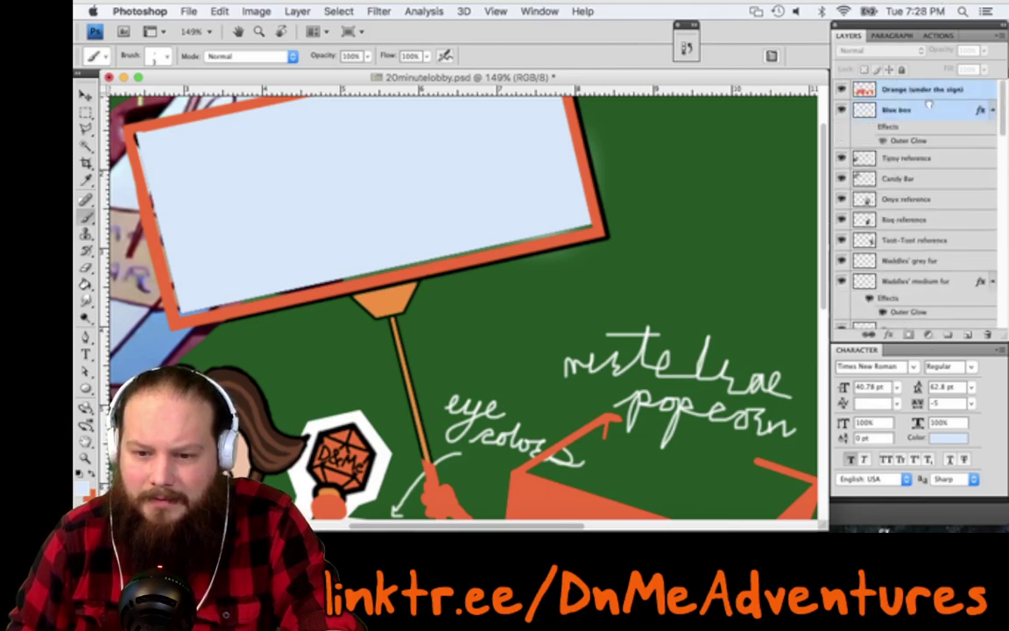
{"action": "scroll", "coordinate": [951, 185], "scroll_direction": "down", "scroll_amount": 7}
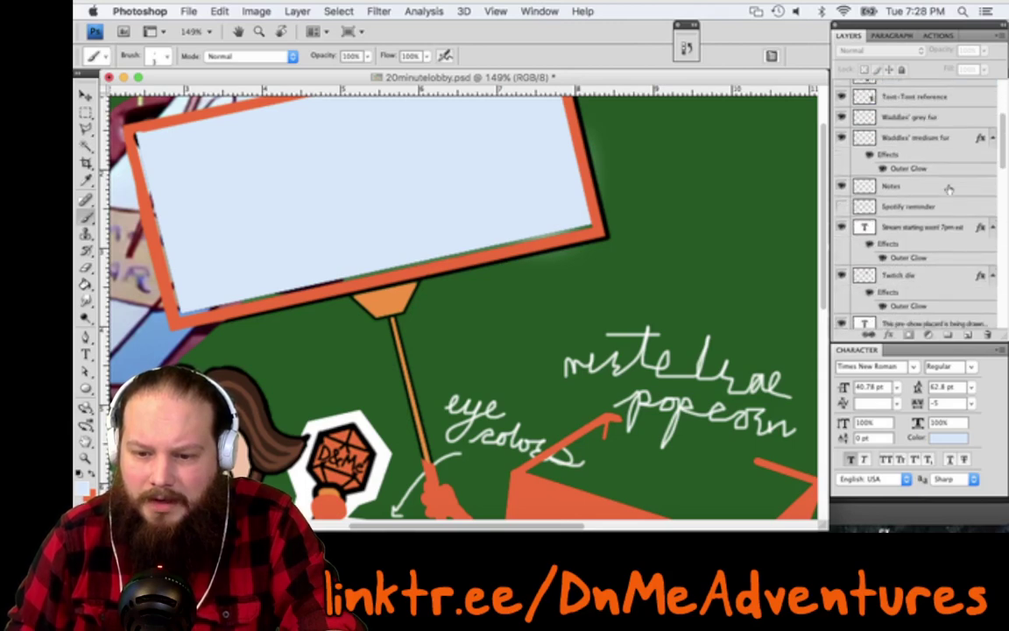
{"action": "scroll", "coordinate": [948, 190], "scroll_direction": "down", "scroll_amount": 10}
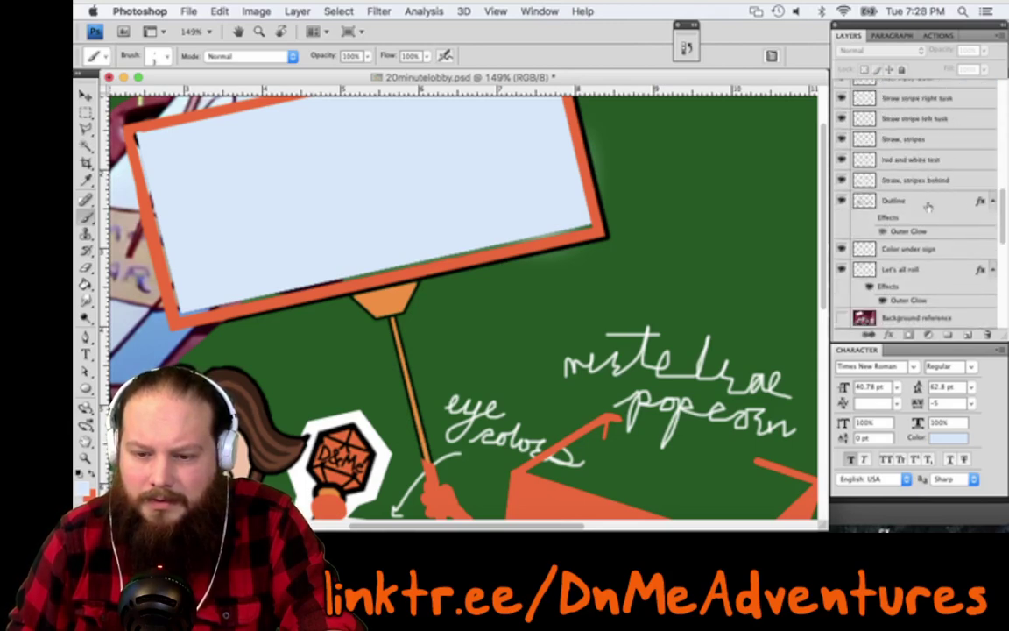
{"action": "scroll", "coordinate": [948, 211], "scroll_direction": "up", "scroll_amount": 10}
{"action": "scroll", "coordinate": [948, 211], "scroll_direction": "up", "scroll_amount": 1}
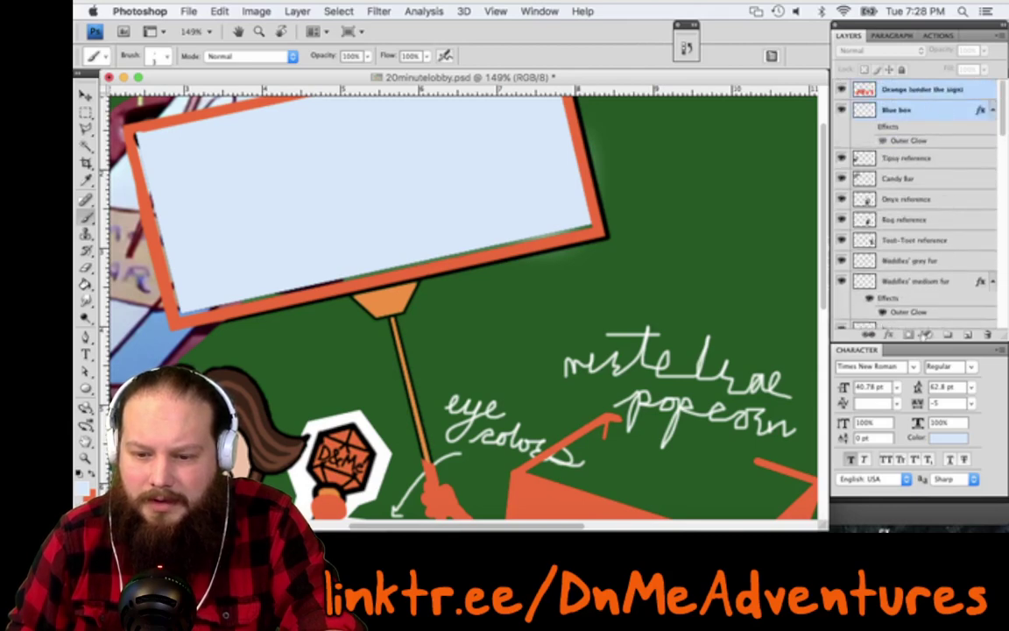
{"action": "scroll", "coordinate": [925, 324], "scroll_direction": "down", "scroll_amount": 8}
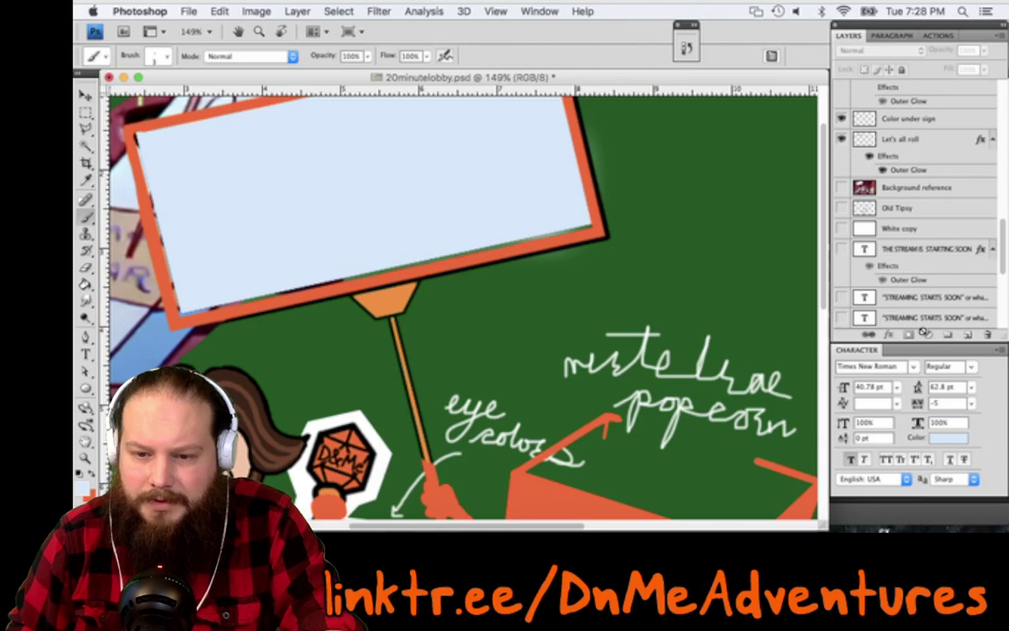
{"action": "scroll", "coordinate": [931, 139], "scroll_direction": "up", "scroll_amount": 1}
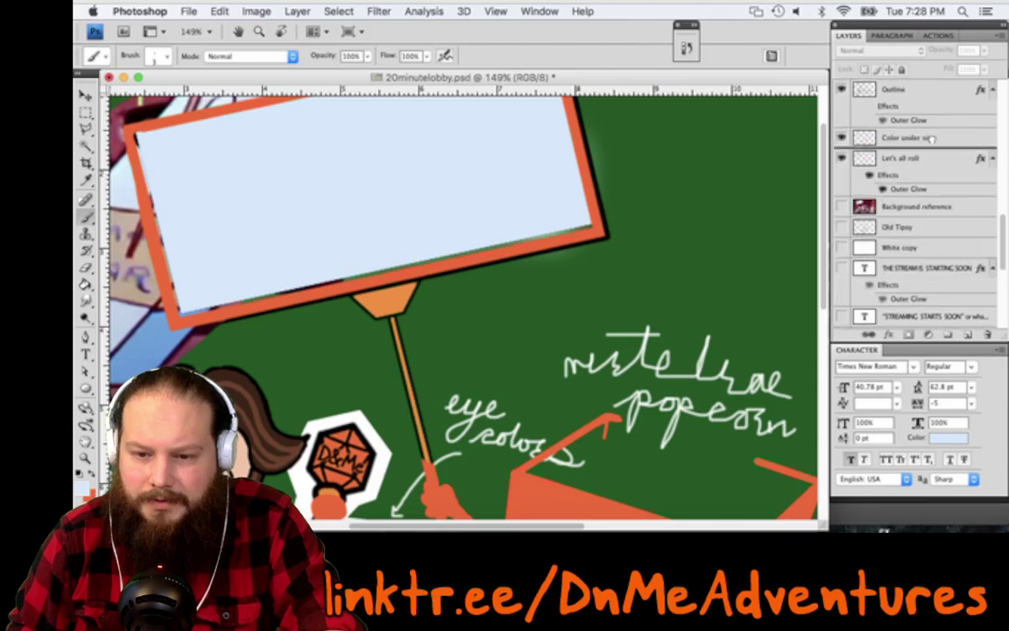
{"action": "left_click_drag", "start_coordinate": [931, 138], "coordinate": [928, 121]}
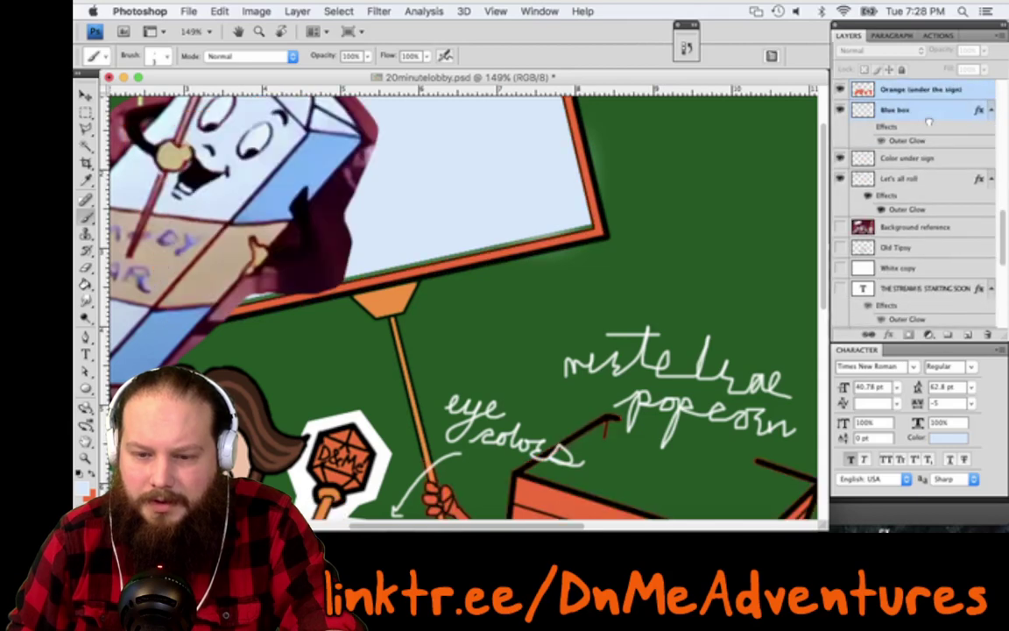
Hide the Candy Bar reference layer that covers part of the sign
{"action": "scroll", "coordinate": [907, 209], "scroll_direction": "up", "scroll_amount": 2}
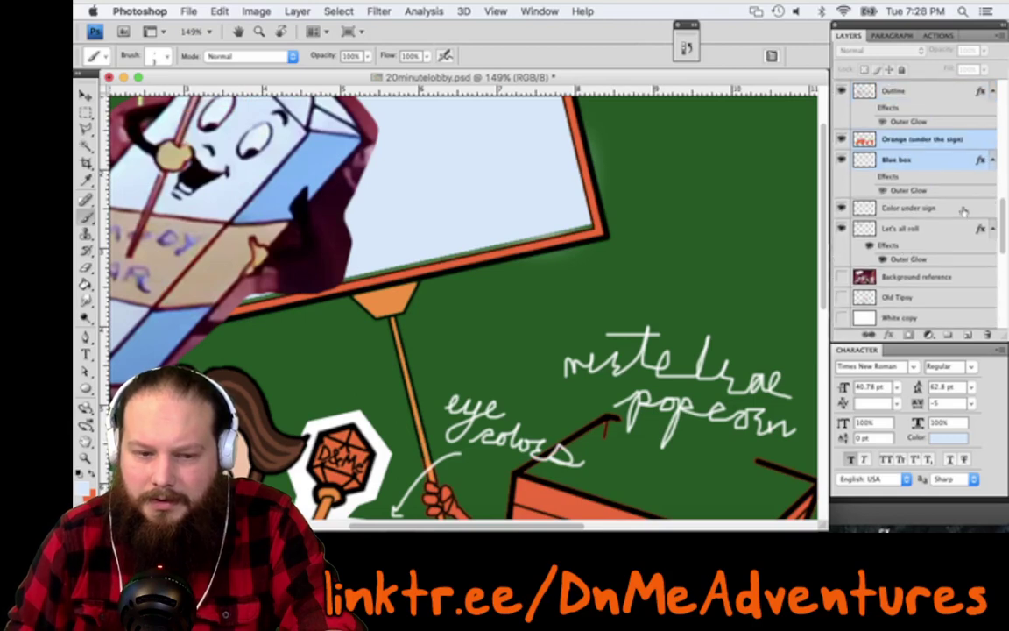
{"action": "key", "text": "v"}
{"action": "left_click", "coordinate": [275, 209], "text": "super"}
{"action": "left_click", "coordinate": [842, 90]}
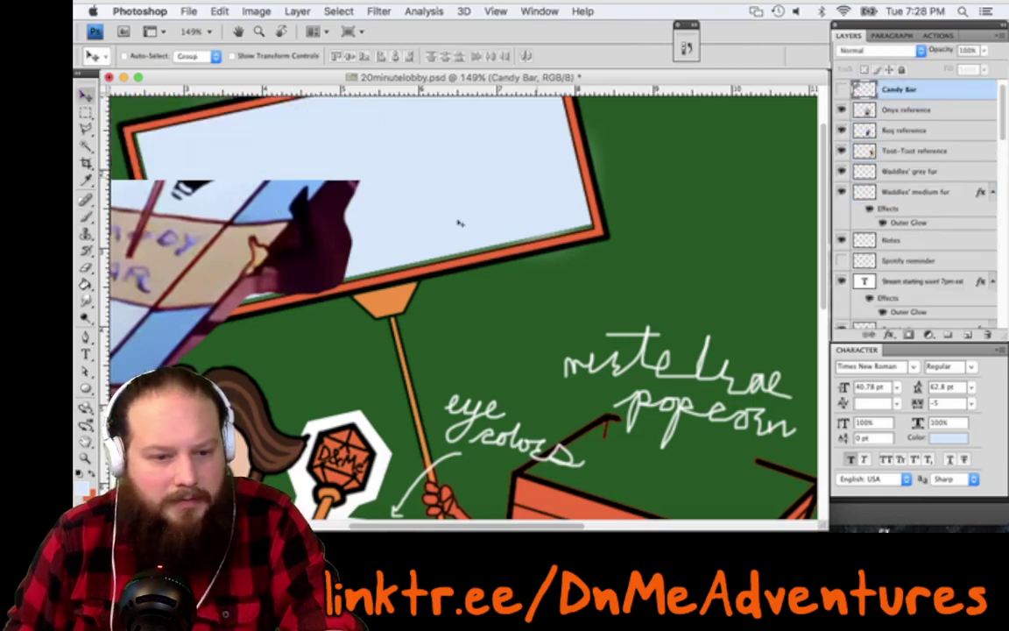
{"action": "key", "text": "BackSpace"}
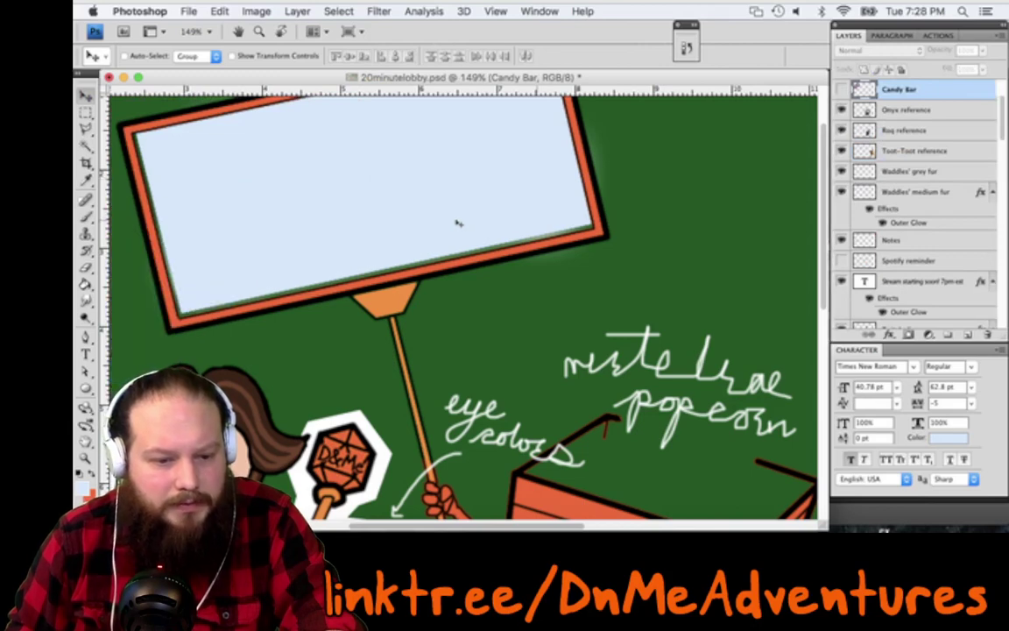
Hide the Orange (under the sign) layer to expose the edges of the sign's light blue fill
{"action": "left_click", "coordinate": [533, 228]}
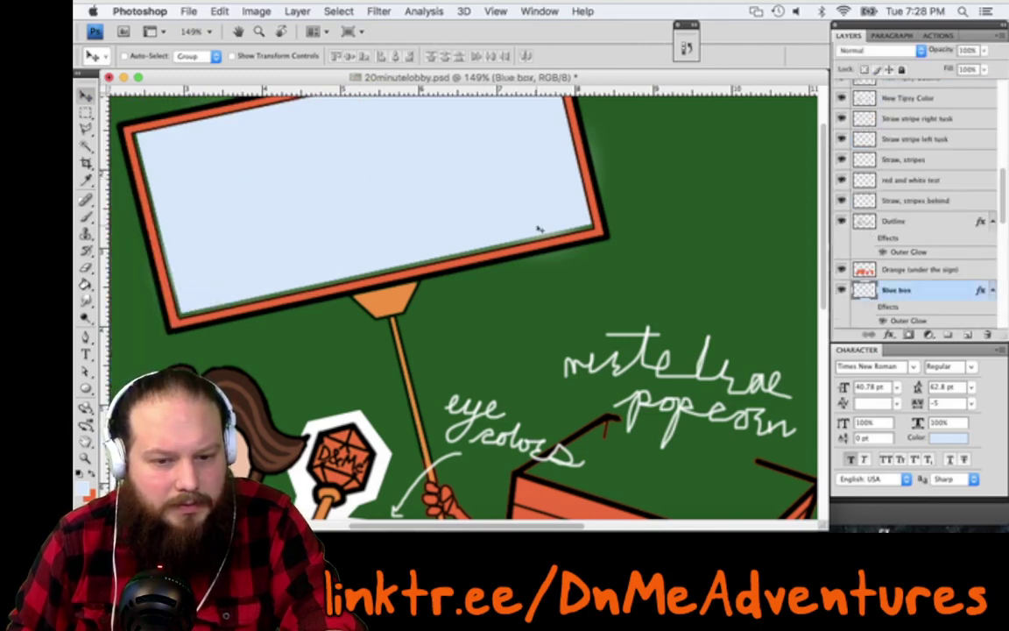
{"action": "scroll", "coordinate": [539, 228], "scroll_direction": "up", "scroll_amount": 2}
{"action": "scroll", "coordinate": [540, 228], "scroll_direction": "left", "scroll_amount": 3}
{"action": "scroll", "coordinate": [539, 229], "scroll_direction": "up", "scroll_amount": 2}
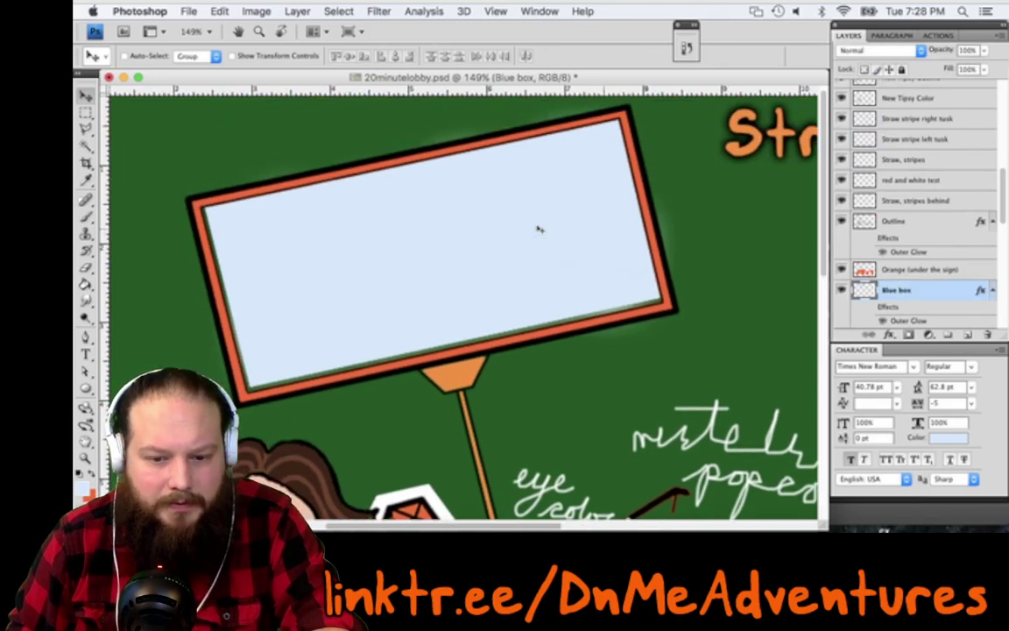
{"action": "scroll", "coordinate": [539, 229], "scroll_direction": "up", "scroll_amount": 3}
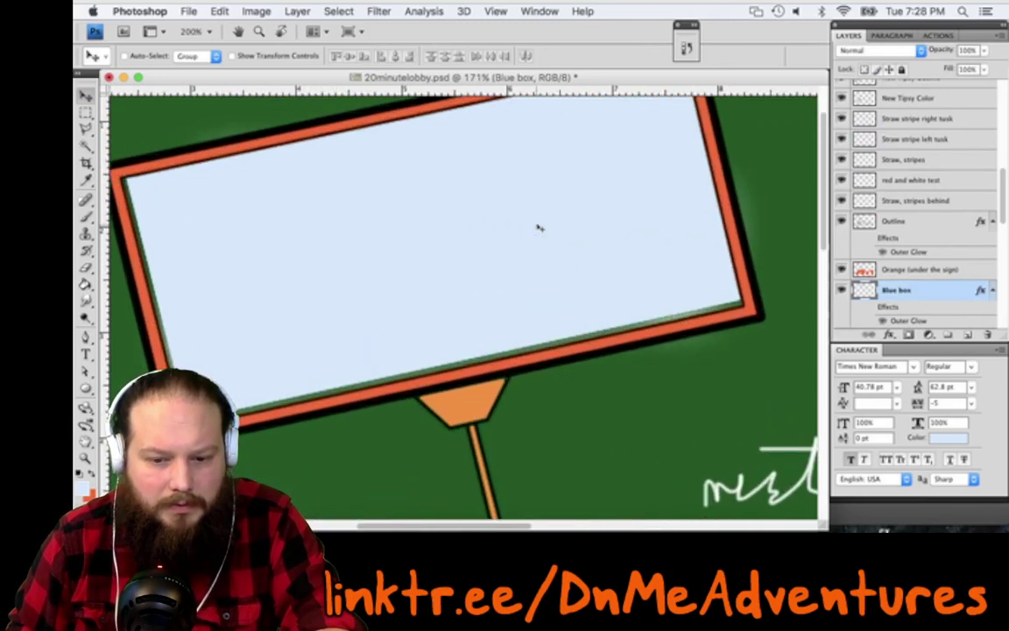
{"action": "scroll", "coordinate": [547, 244], "scroll_direction": "up", "scroll_amount": 3}
{"action": "scroll", "coordinate": [546, 243], "scroll_direction": "left", "scroll_amount": 1}
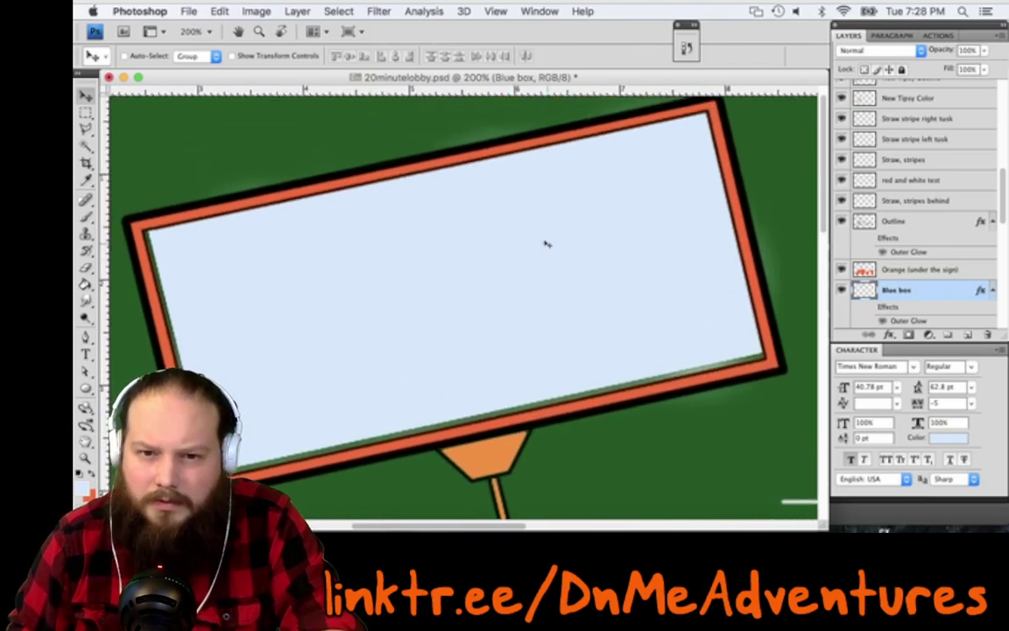
{"action": "scroll", "coordinate": [546, 244], "scroll_direction": "up", "scroll_amount": 1}
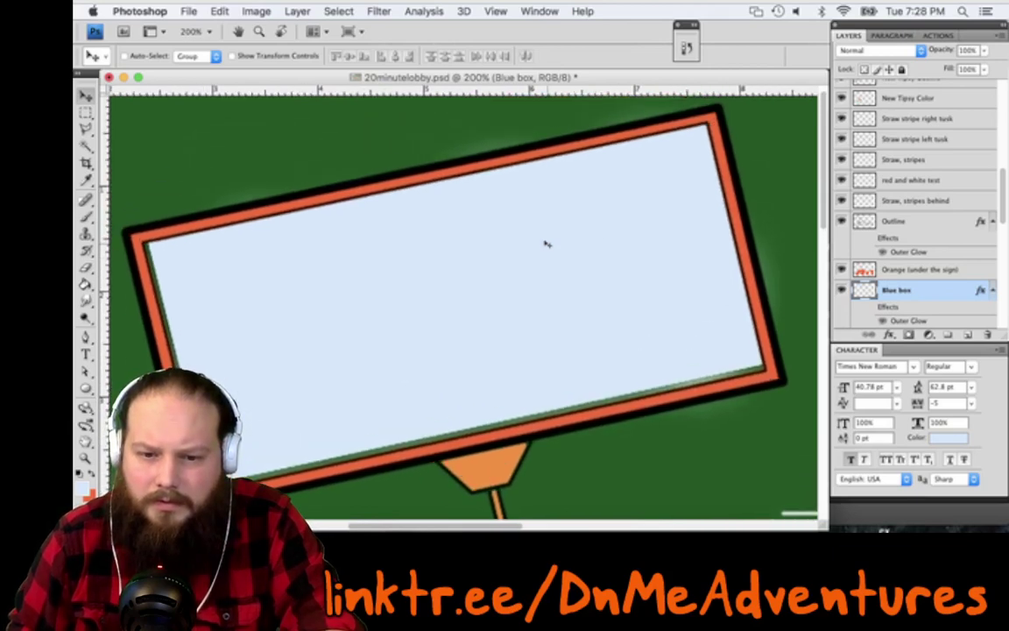
{"action": "left_click", "coordinate": [714, 130], "text": "ctrl"}
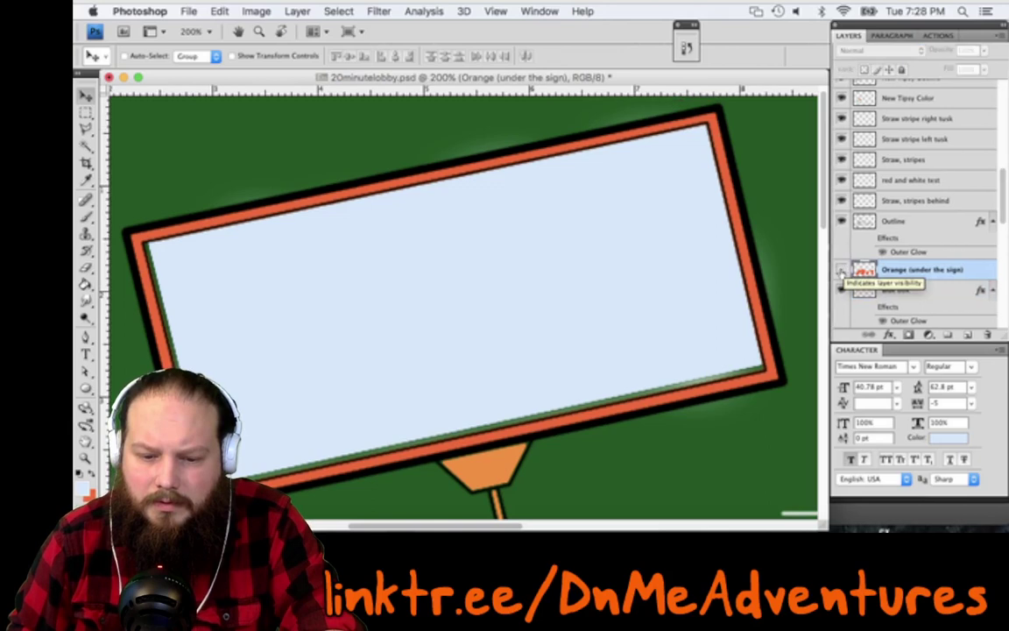
{"action": "left_click", "coordinate": [840, 271]}
On the Blue box layer, brush light blue over the gaps at the sign's lower-left corner and left inner edge
{"action": "scroll", "coordinate": [842, 273], "scroll_direction": "up", "scroll_amount": 3}
{"action": "scroll", "coordinate": [841, 273], "scroll_direction": "down", "scroll_amount": 6}
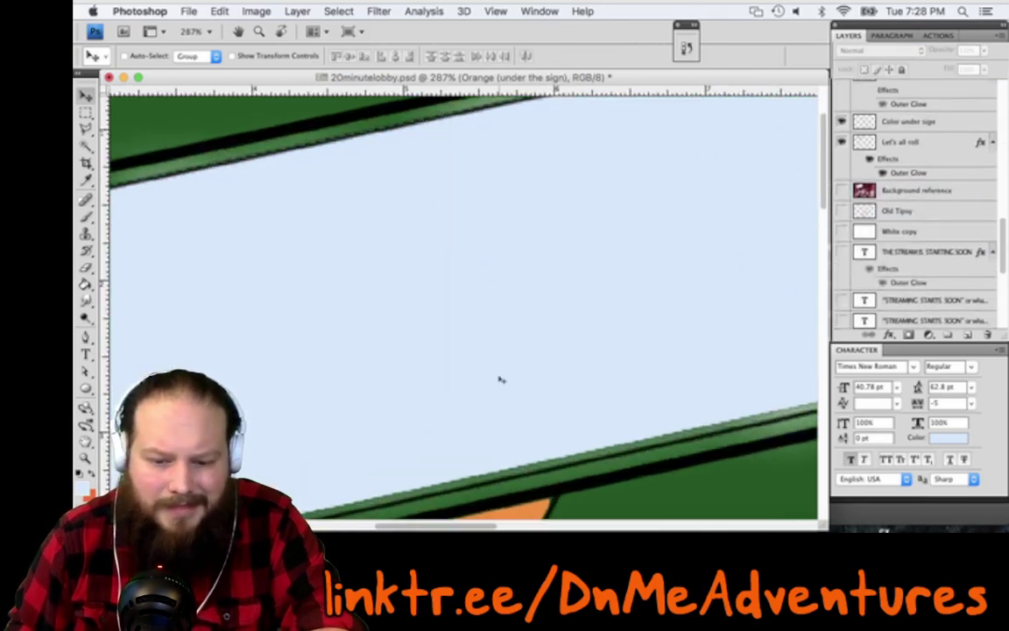
{"action": "scroll", "coordinate": [501, 380], "scroll_direction": "down", "scroll_amount": 4}
{"action": "scroll", "coordinate": [501, 379], "scroll_direction": "left", "scroll_amount": 2}
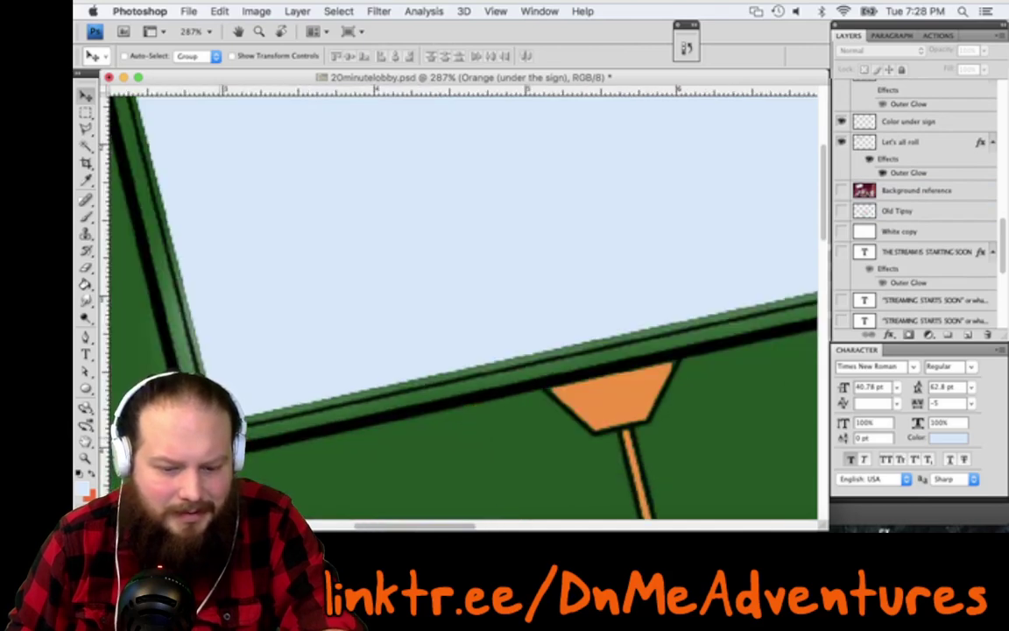
{"action": "key", "text": "x"}
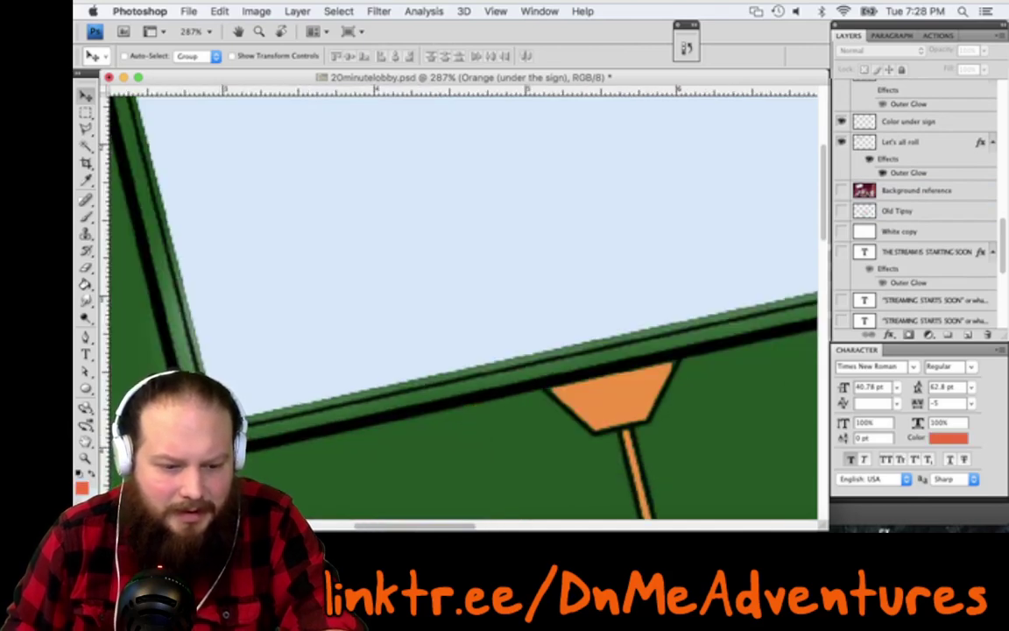
{"action": "left_click", "coordinate": [249, 401], "text": "super"}
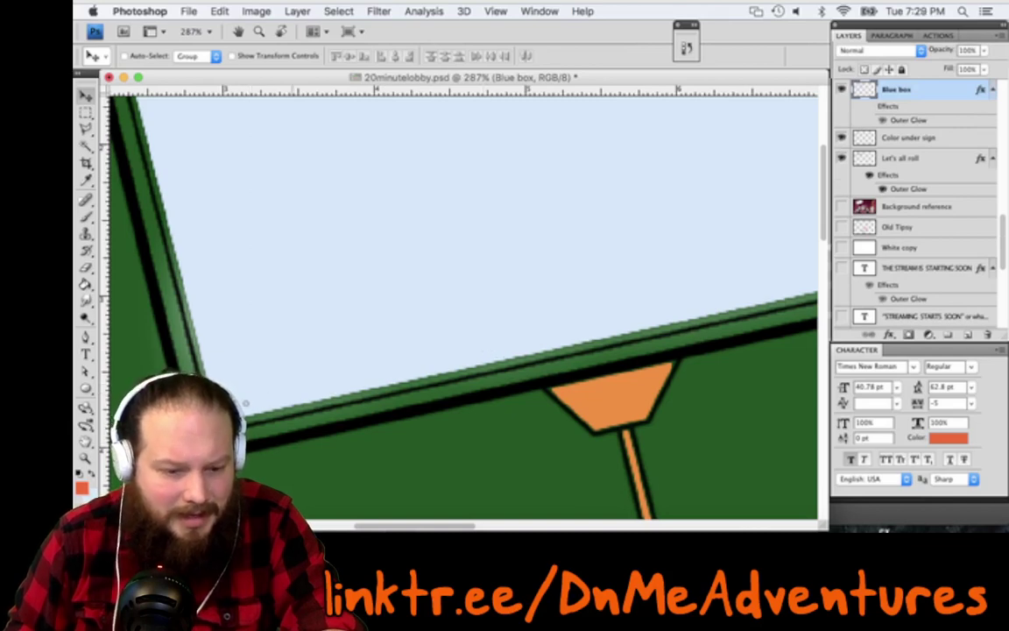
{"action": "key", "text": "b"}
{"action": "key", "text": "x"}
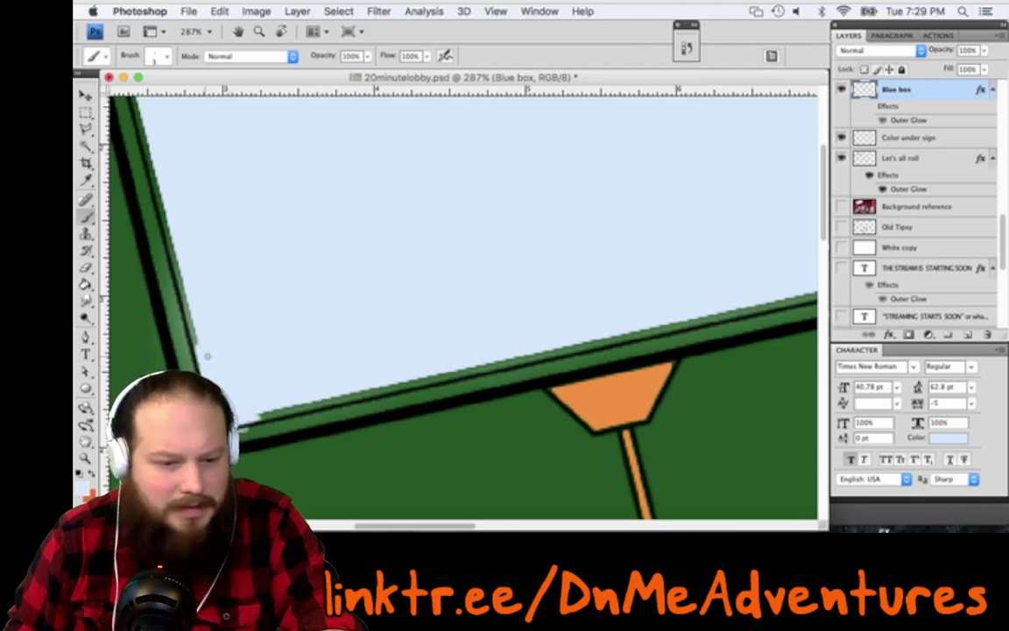
{"action": "left_click_drag", "start_coordinate": [197, 342], "coordinate": [177, 259]}
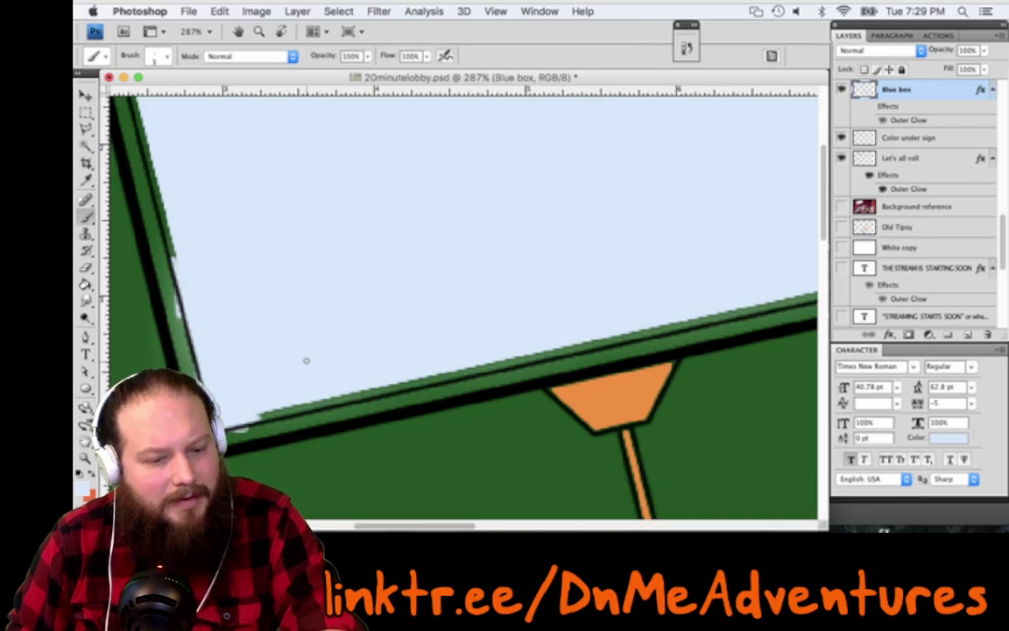
Select the sign's interior up to its inner black line with the Magic Wand on the Outline layer
{"action": "key", "text": "w"}
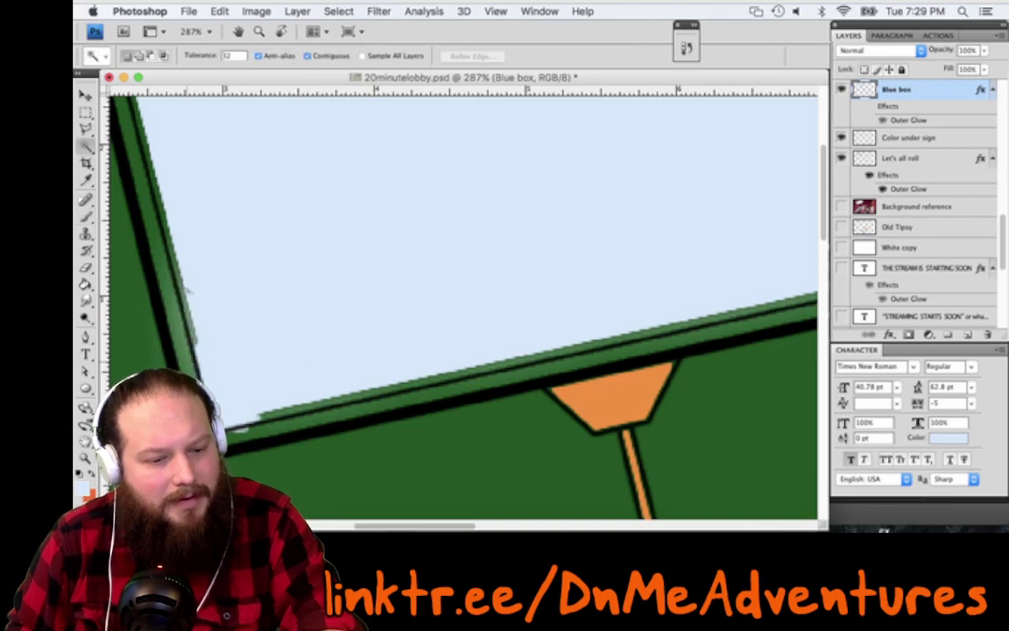
{"action": "left_click", "coordinate": [317, 405]}
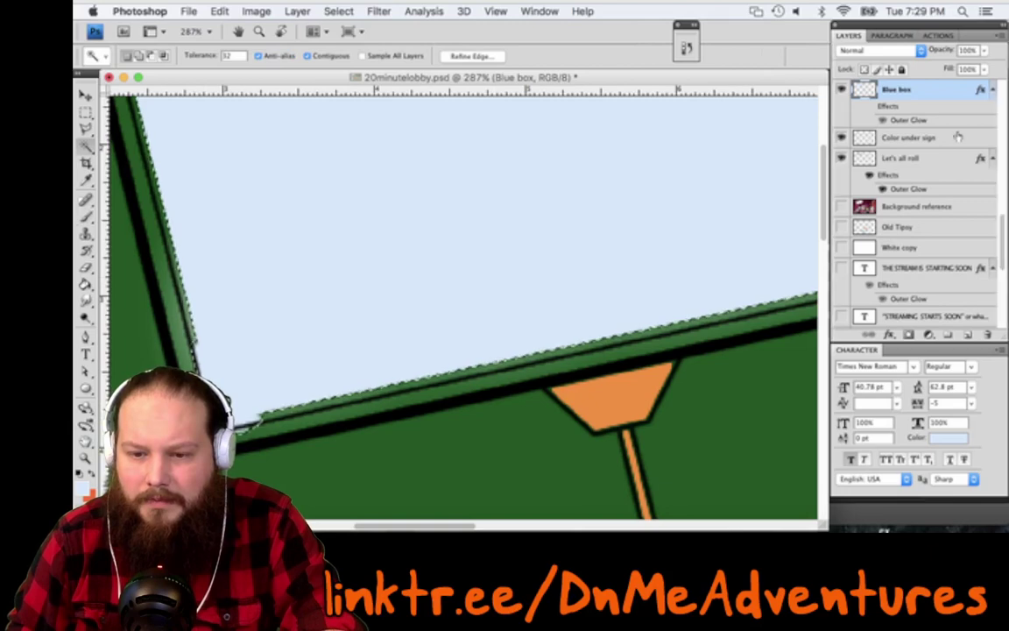
{"action": "scroll", "coordinate": [973, 125], "scroll_direction": "up", "scroll_amount": 3}
{"action": "left_click", "coordinate": [937, 92]}
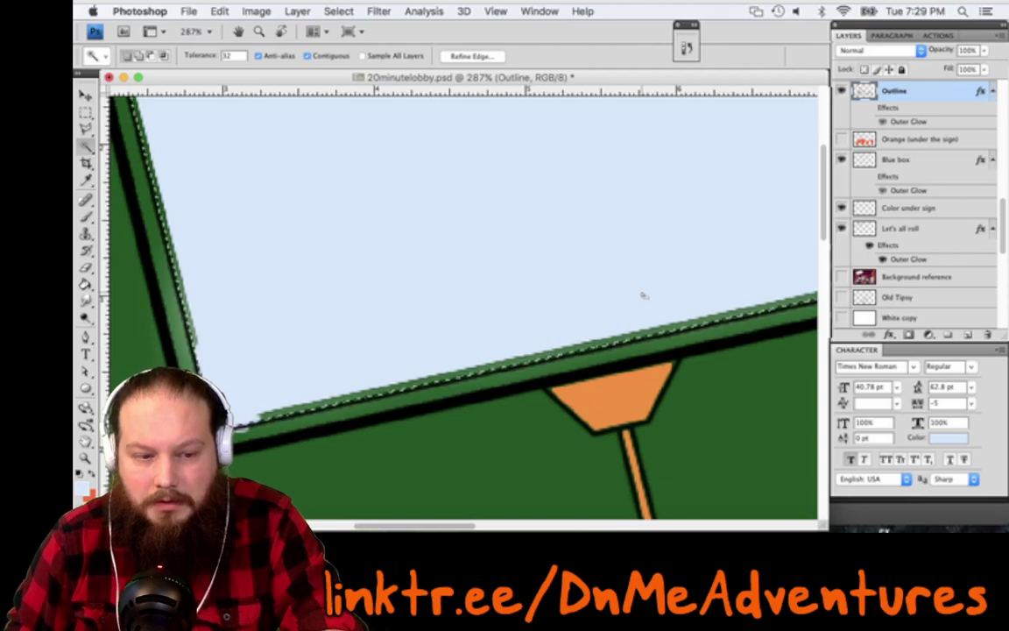
Fill the selected sign interior with light blue on the Blue box layer using the Paint Bucket, and deselect
{"action": "key", "text": "g"}
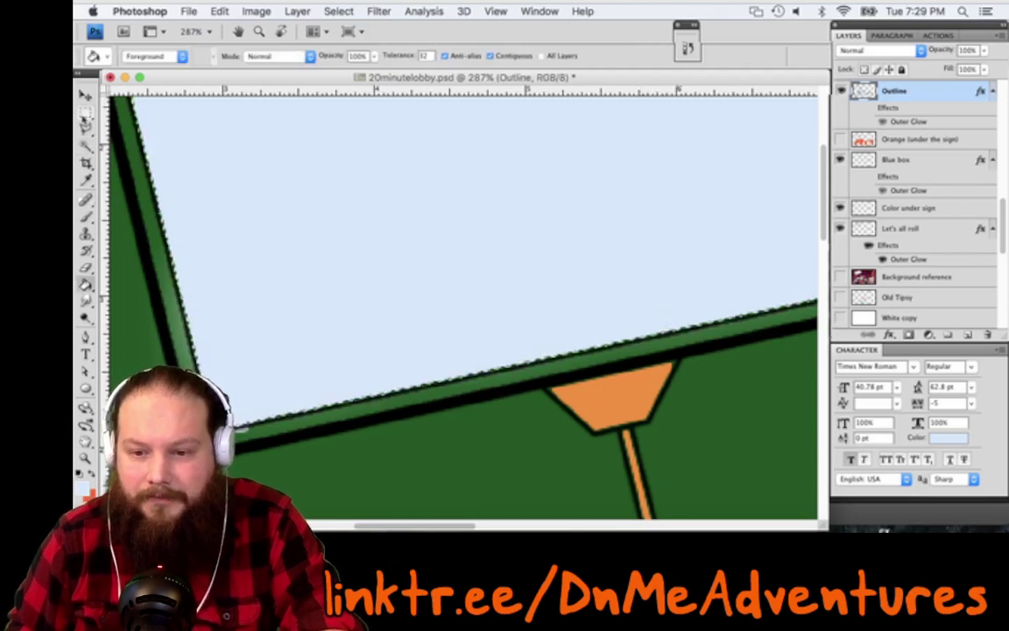
{"action": "left_click", "coordinate": [935, 160]}
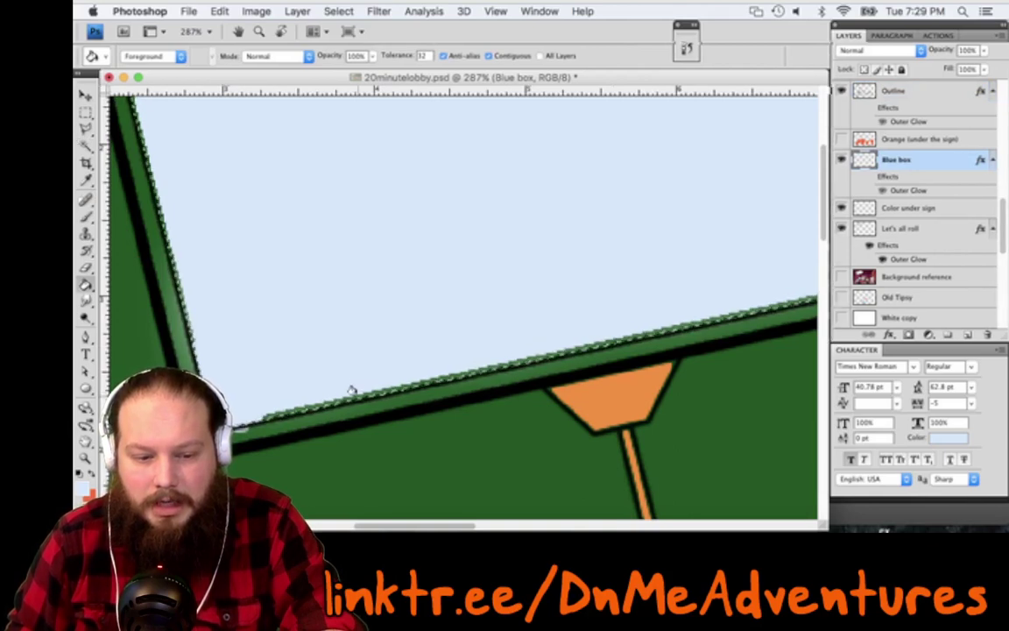
{"action": "key", "text": "ctrl+d"}
{"action": "key", "text": "m"}
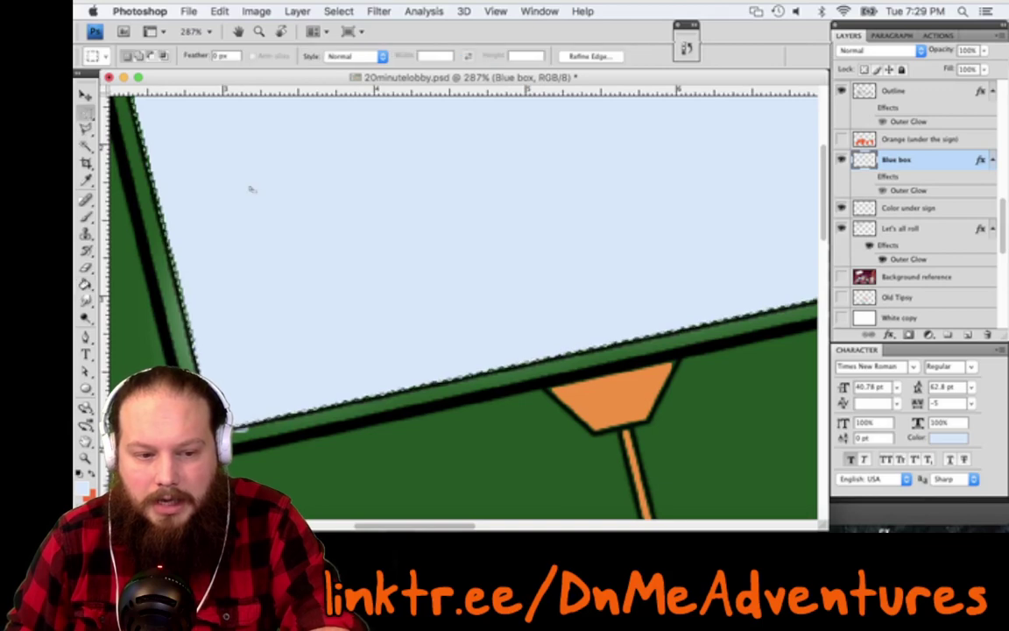
{"action": "left_click", "coordinate": [251, 189]}
Step back in the history to the last Paint Bucket state to restore the selection of the sign's interior
{"action": "scroll", "coordinate": [252, 189], "scroll_direction": "down", "scroll_amount": 2}
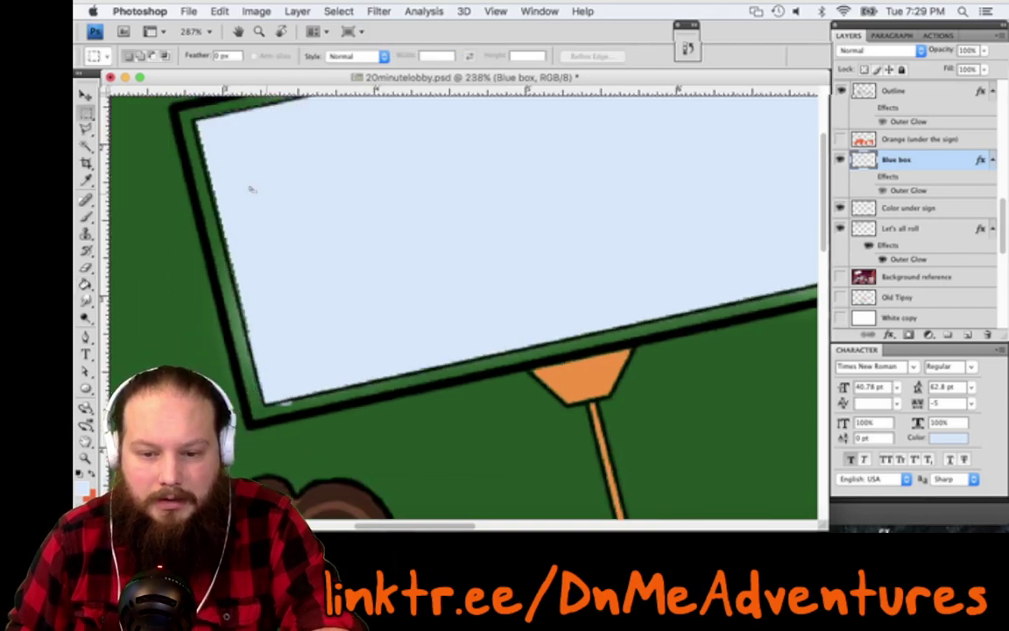
{"action": "scroll", "coordinate": [252, 190], "scroll_direction": "right", "scroll_amount": 4}
{"action": "scroll", "coordinate": [252, 190], "scroll_direction": "up", "scroll_amount": 3}
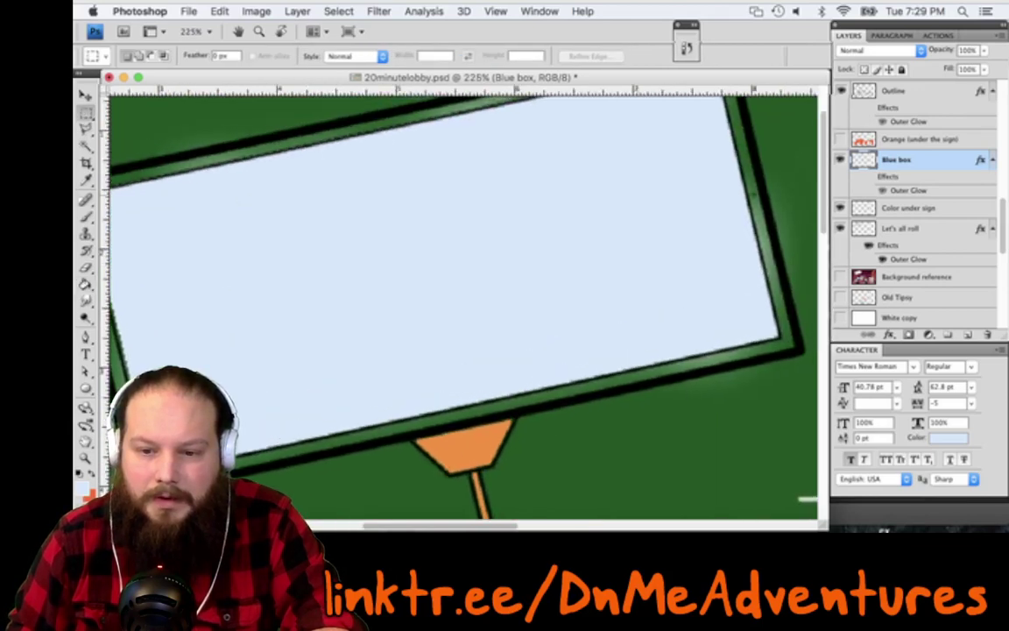
{"action": "scroll", "coordinate": [464, 394], "scroll_direction": "down", "scroll_amount": 3}
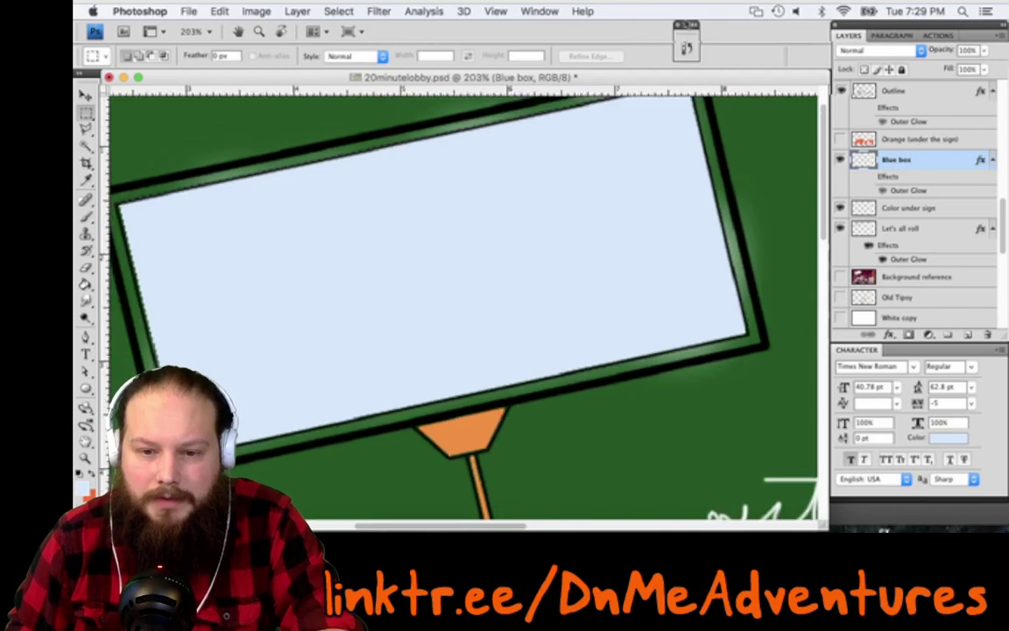
{"action": "left_click", "coordinate": [686, 45]}
{"action": "left_click", "coordinate": [763, 80]}
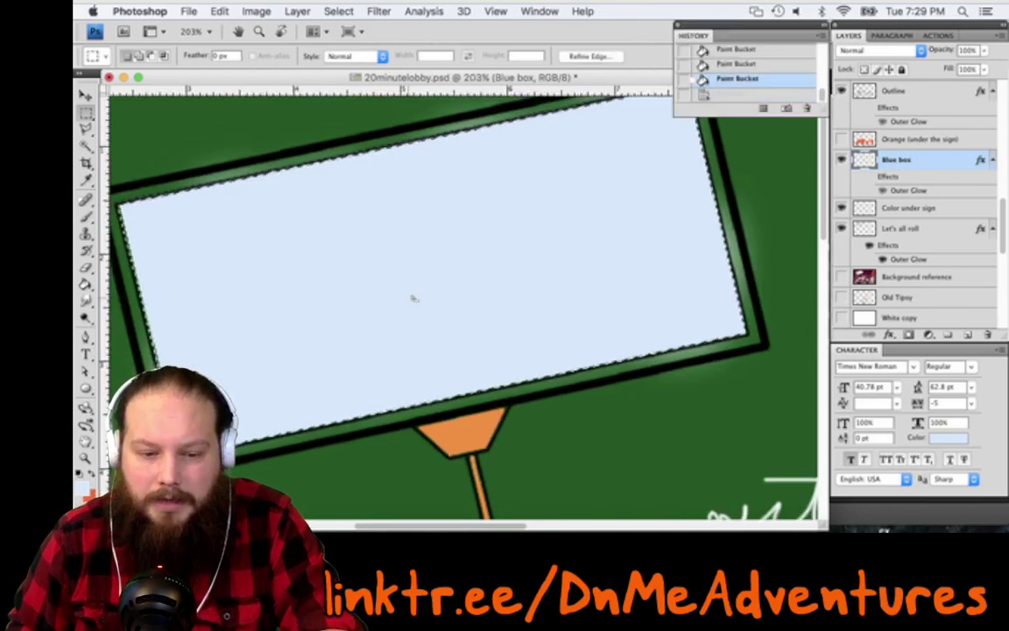
Brush light blue along the sign's inner edges with a 96 px brush inside the selection, and deselect
{"action": "key", "text": "b"}
{"action": "right_click", "coordinate": [414, 298]}
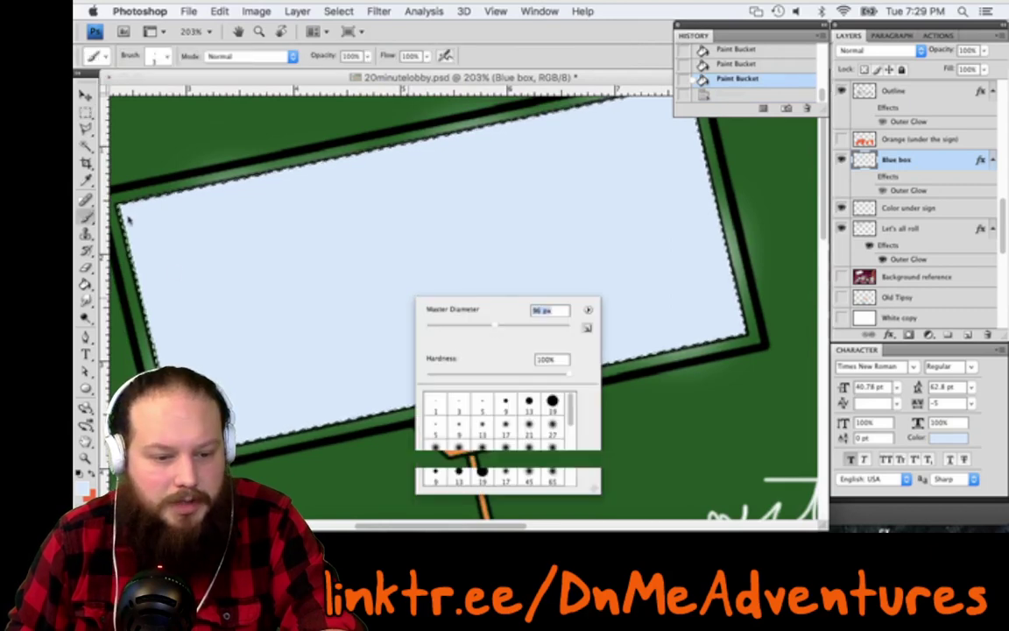
{"action": "left_click", "coordinate": [130, 221]}
{"action": "mouse_move", "coordinate": [730, 226]}
{"action": "left_mouse_down"}
{"action": "mouse_move", "coordinate": [358, 172]}
{"action": "mouse_move", "coordinate": [158, 232]}
{"action": "mouse_move", "coordinate": [193, 200]}
{"action": "left_mouse_up"}
{"action": "key", "text": "m"}
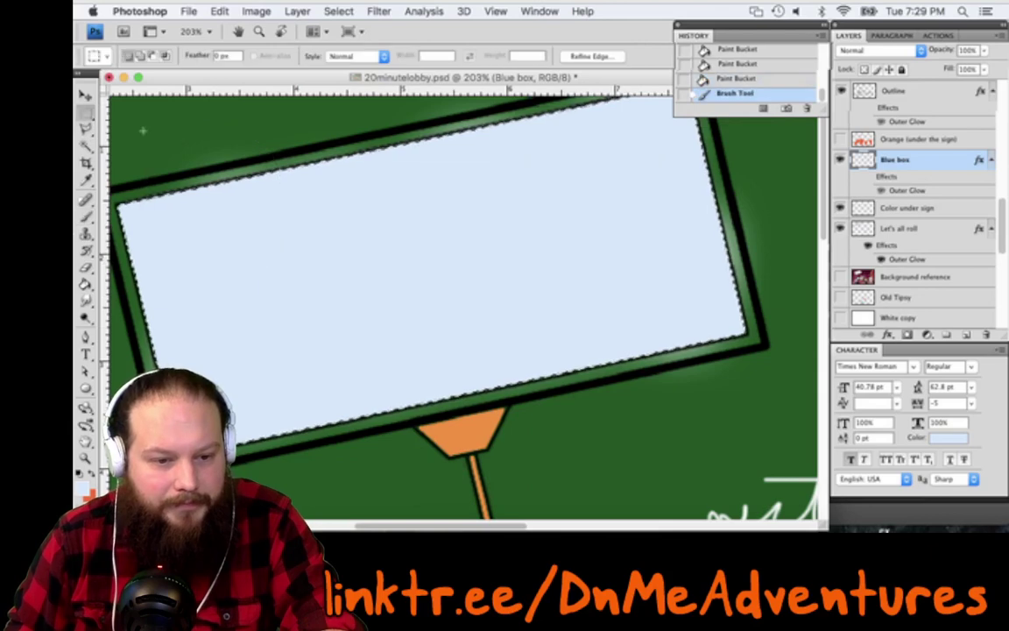
{"action": "key", "text": "super+d"}
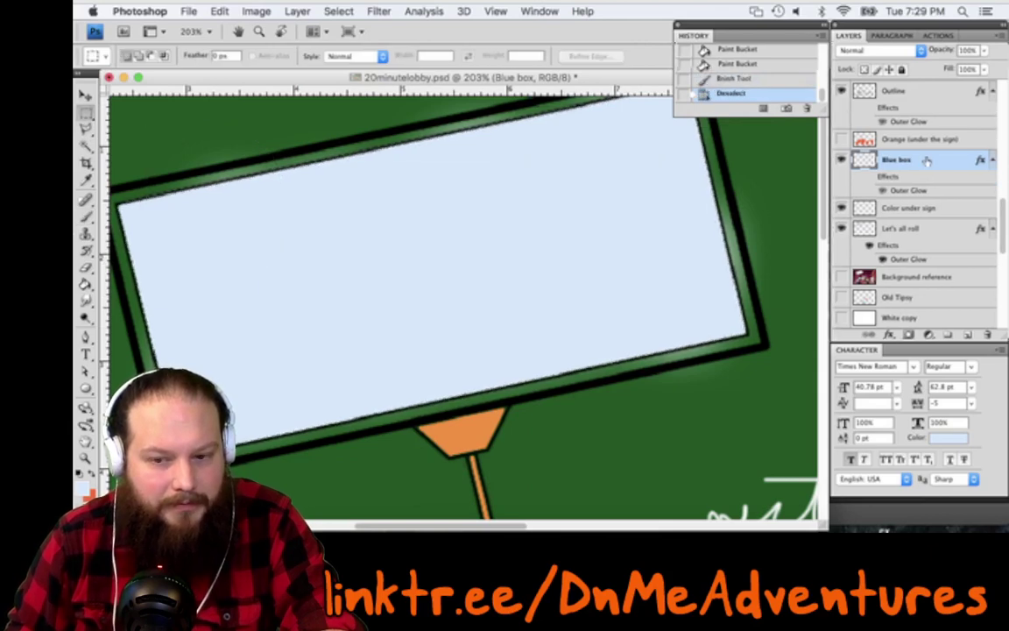
Make the Orange (under the sign) layer visible again
{"action": "scroll", "coordinate": [889, 177], "scroll_direction": "up", "scroll_amount": 1}
{"action": "scroll", "coordinate": [889, 177], "scroll_direction": "down", "scroll_amount": 1}
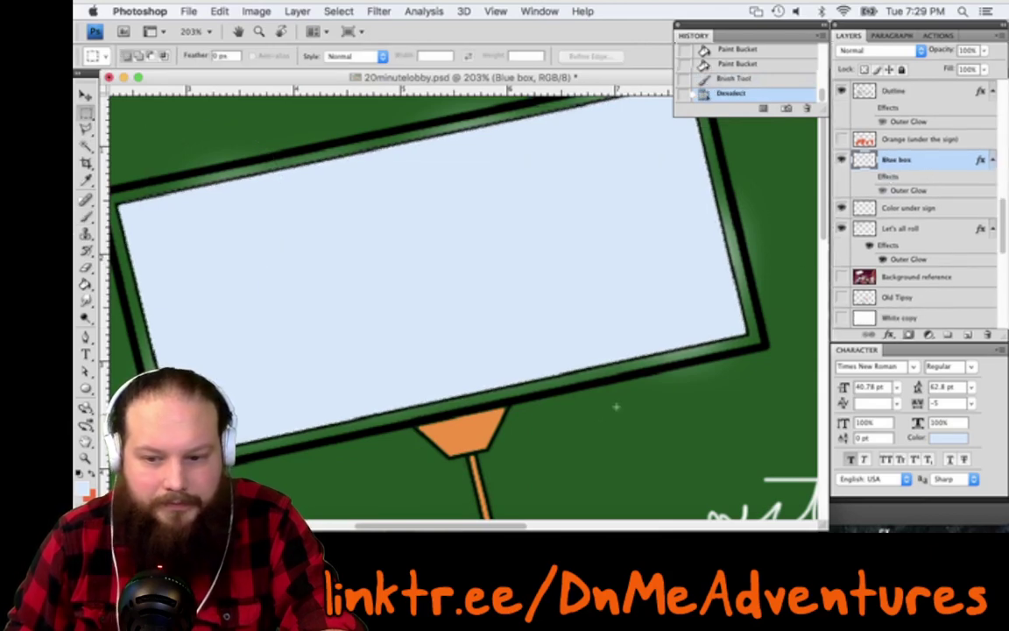
{"action": "left_click", "coordinate": [839, 140]}
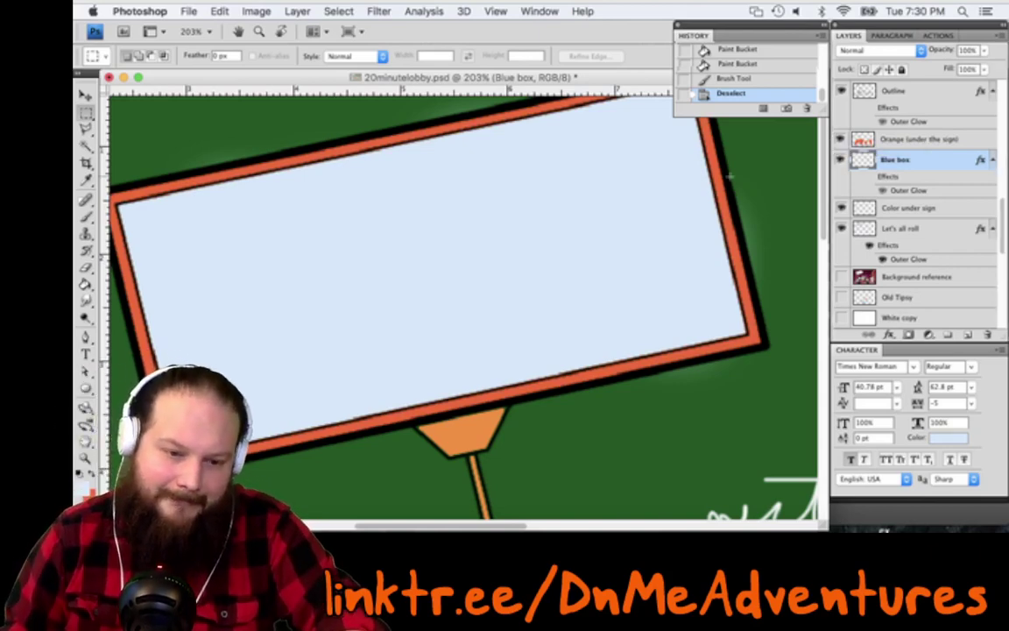
Examine the sign's orange frame up close along its lower-left corner, left side and upper-left corner
{"action": "scroll", "coordinate": [729, 176], "scroll_direction": "up", "scroll_amount": 3}
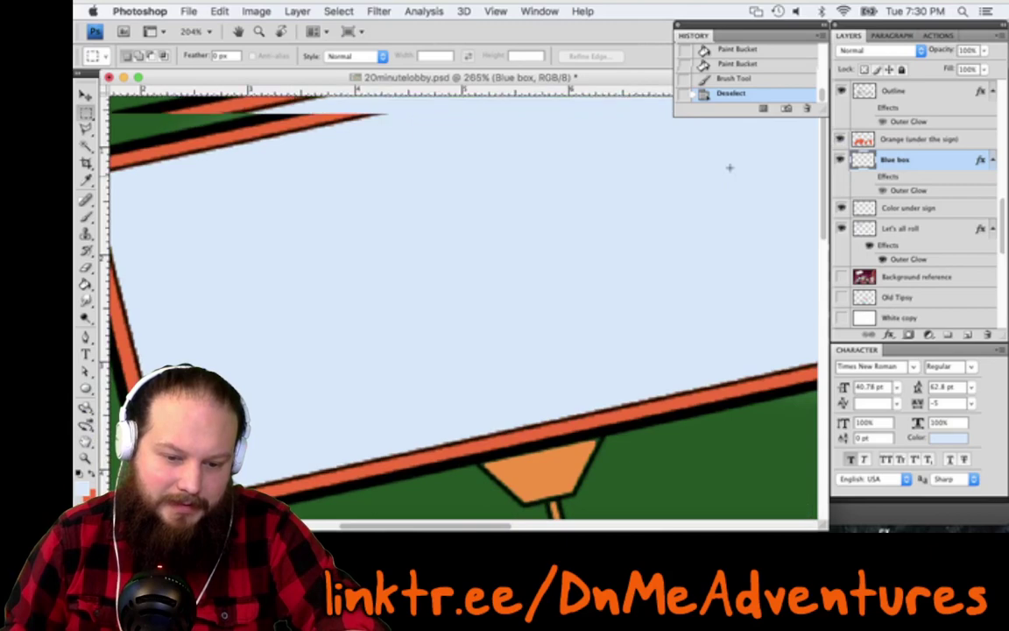
{"action": "scroll", "coordinate": [730, 167], "scroll_direction": "up", "scroll_amount": 1}
{"action": "scroll", "coordinate": [730, 167], "scroll_direction": "left", "scroll_amount": 5}
{"action": "scroll", "coordinate": [730, 167], "scroll_direction": "down", "scroll_amount": 3}
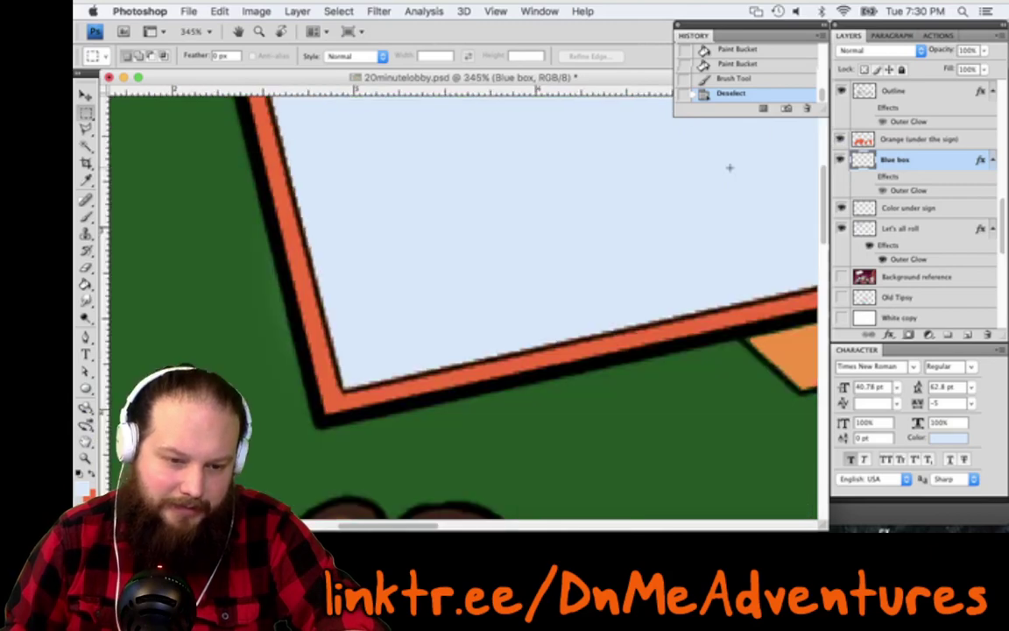
{"action": "scroll", "coordinate": [729, 168], "scroll_direction": "up", "scroll_amount": 2}
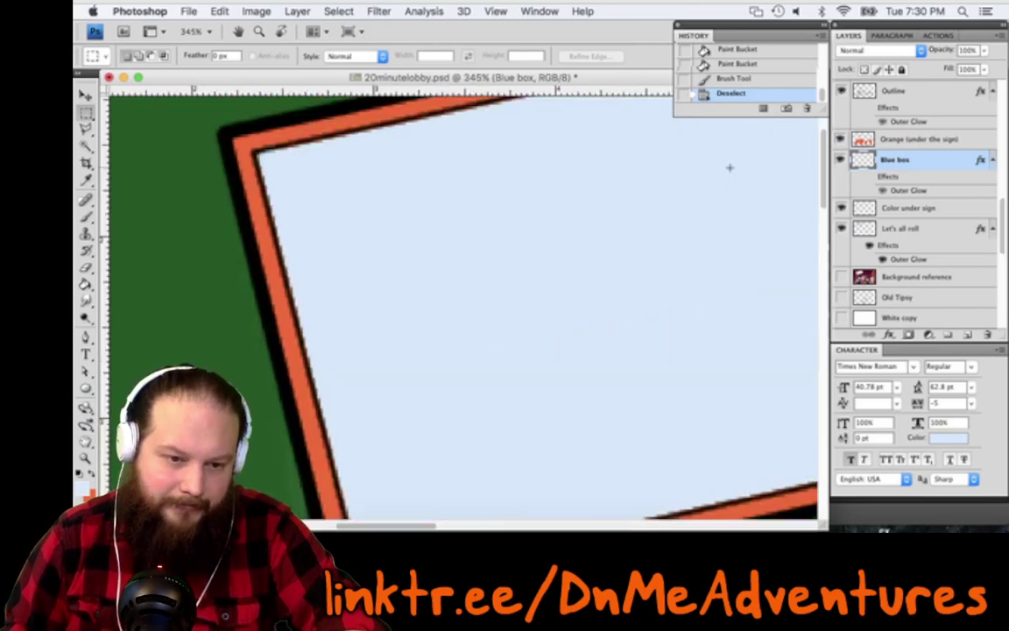
{"action": "scroll", "coordinate": [729, 167], "scroll_direction": "up", "scroll_amount": 1}
{"action": "scroll", "coordinate": [730, 167], "scroll_direction": "right", "scroll_amount": 1}
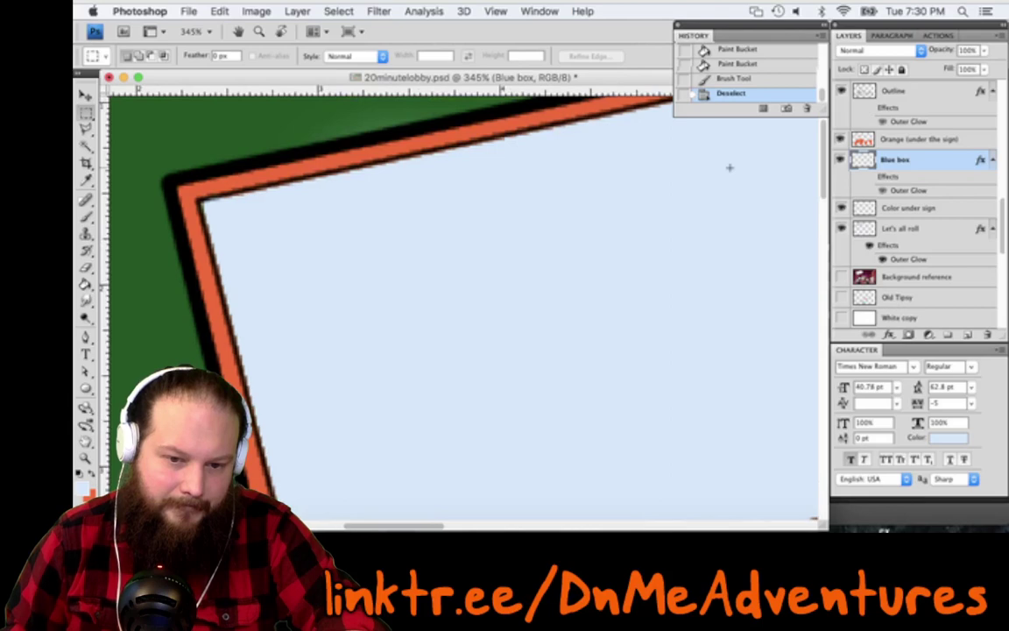
{"action": "scroll", "coordinate": [730, 167], "scroll_direction": "up", "scroll_amount": 1}
{"action": "scroll", "coordinate": [730, 167], "scroll_direction": "right", "scroll_amount": 1}
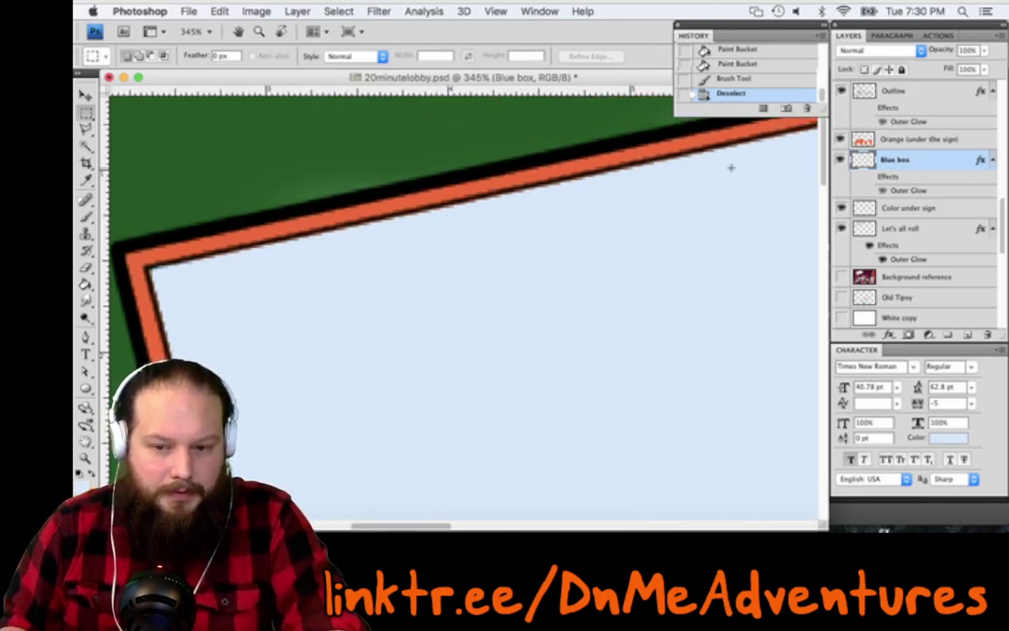
Erase stray orange inside the frame's upper-left inner edge on the Orange (under the sign) layer
{"action": "left_click", "coordinate": [971, 140]}
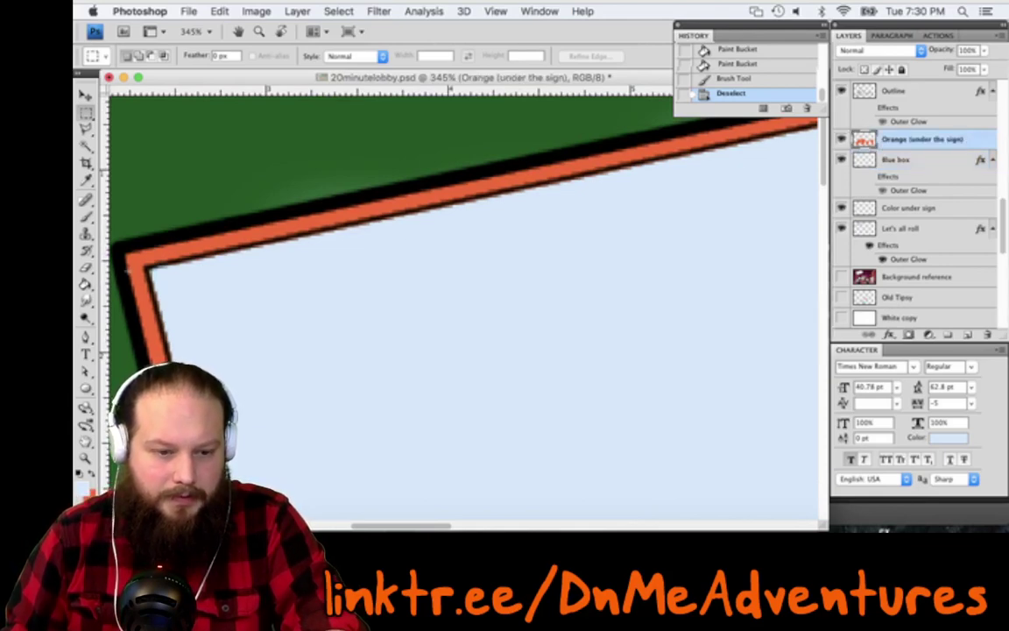
{"action": "key", "text": "e"}
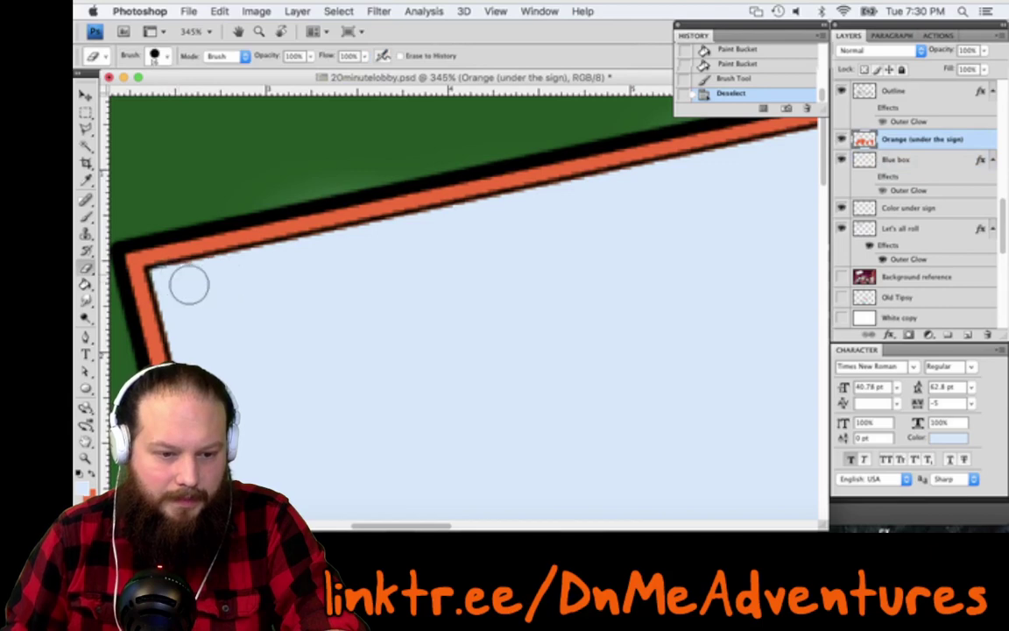
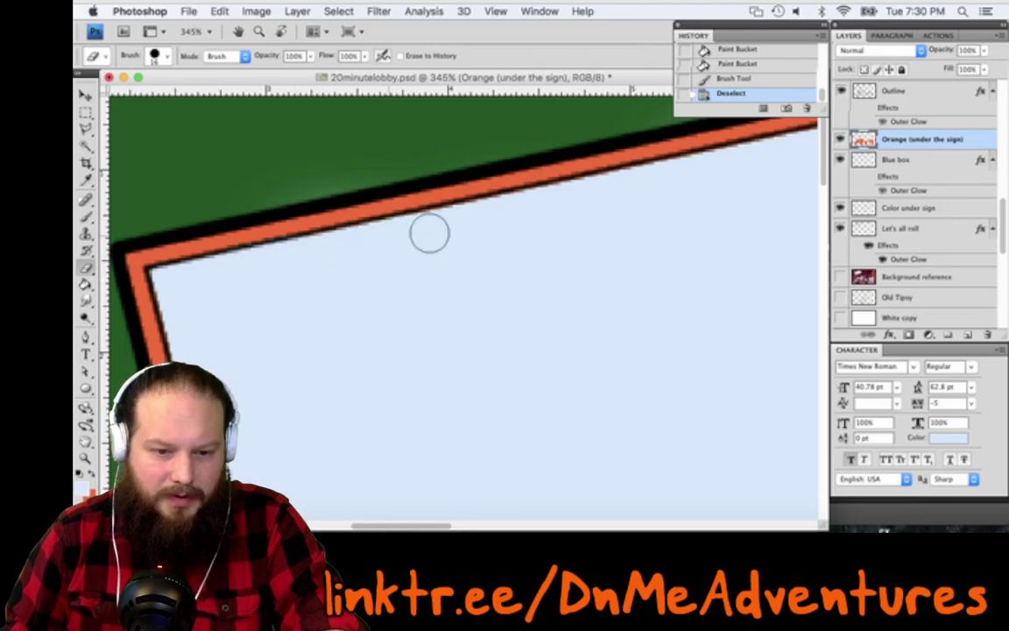
{"action": "left_click", "coordinate": [461, 280]}
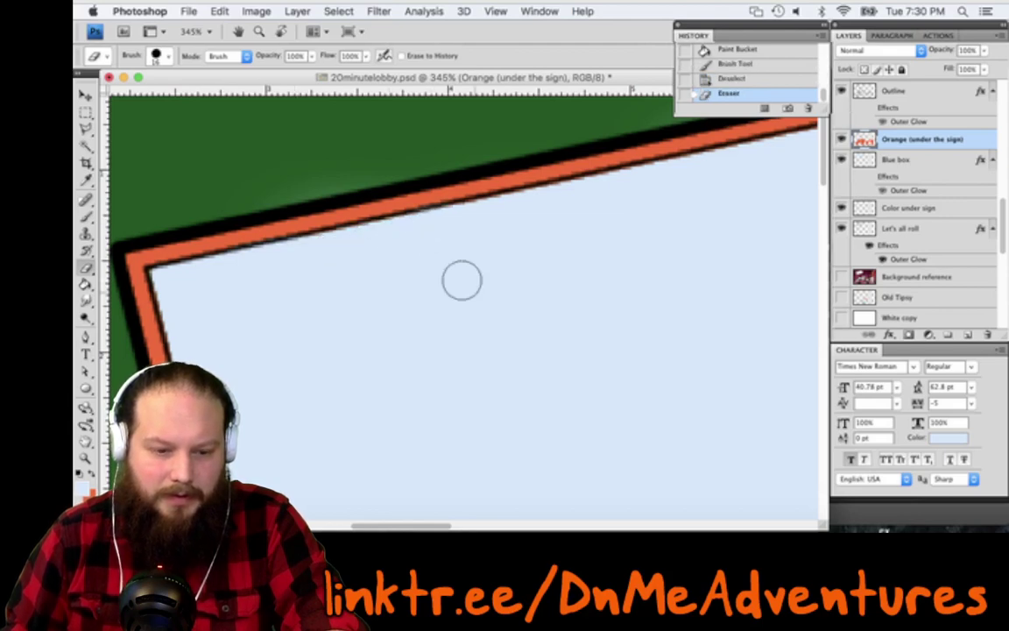
Fill the sign's interior repeatedly with light blue on the Orange (under the sign) layer using the Paint Bucket
{"action": "key", "text": "g"}
{"action": "left_click", "coordinate": [470, 287]}
{"action": "left_click", "coordinate": [470, 287]}
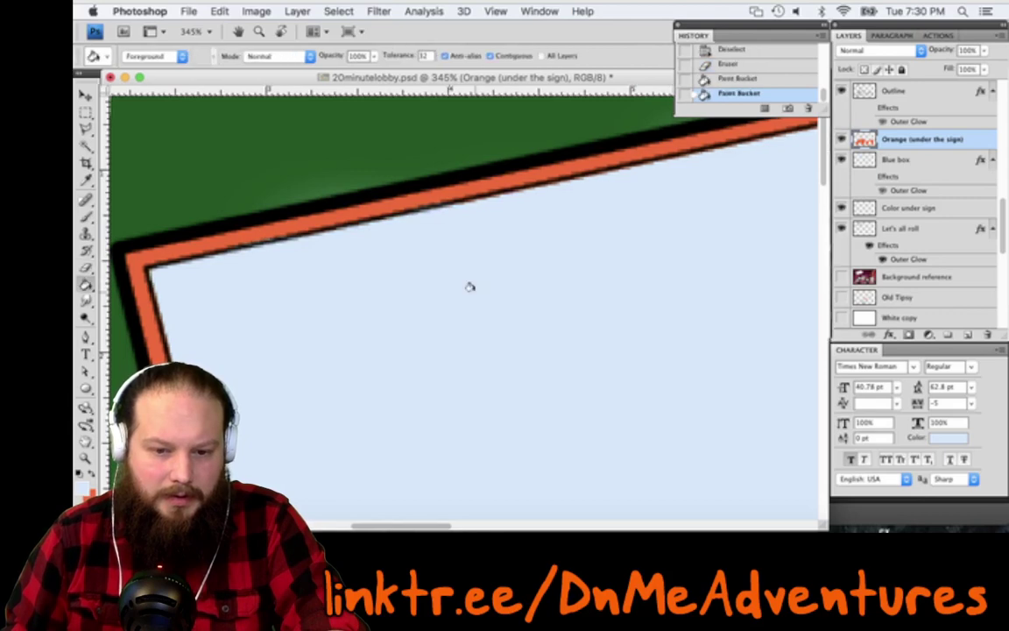
{"action": "left_click", "coordinate": [469, 287]}
{"action": "left_click", "coordinate": [469, 286]}
Check where the light blue fill meets the frame along the sign's top, right side and upper-left corner
{"action": "scroll", "coordinate": [470, 287], "scroll_direction": "down", "scroll_amount": 3}
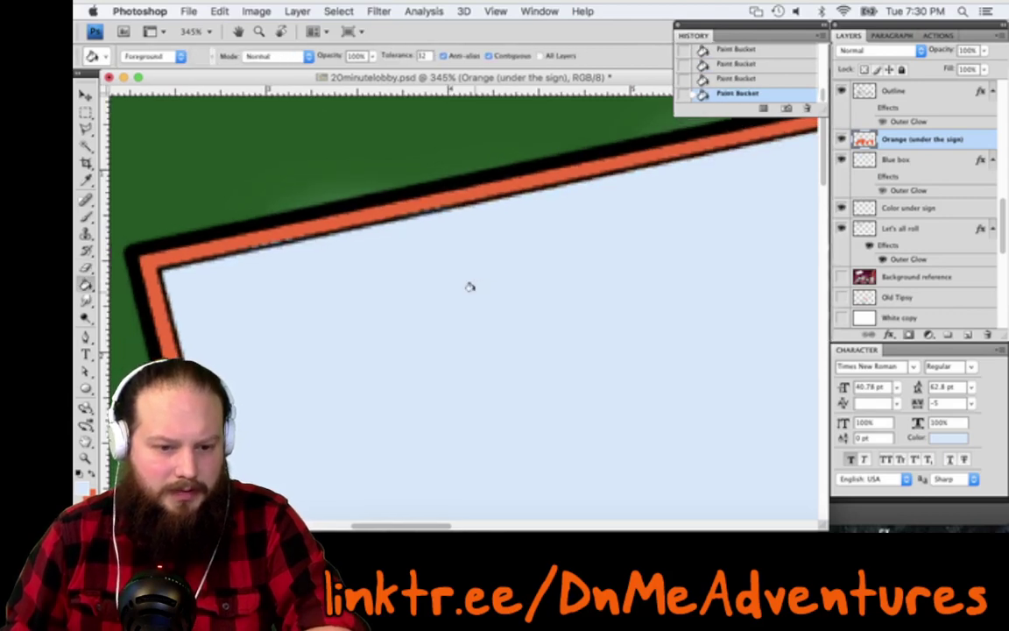
{"action": "scroll", "coordinate": [469, 287], "scroll_direction": "down", "scroll_amount": 1}
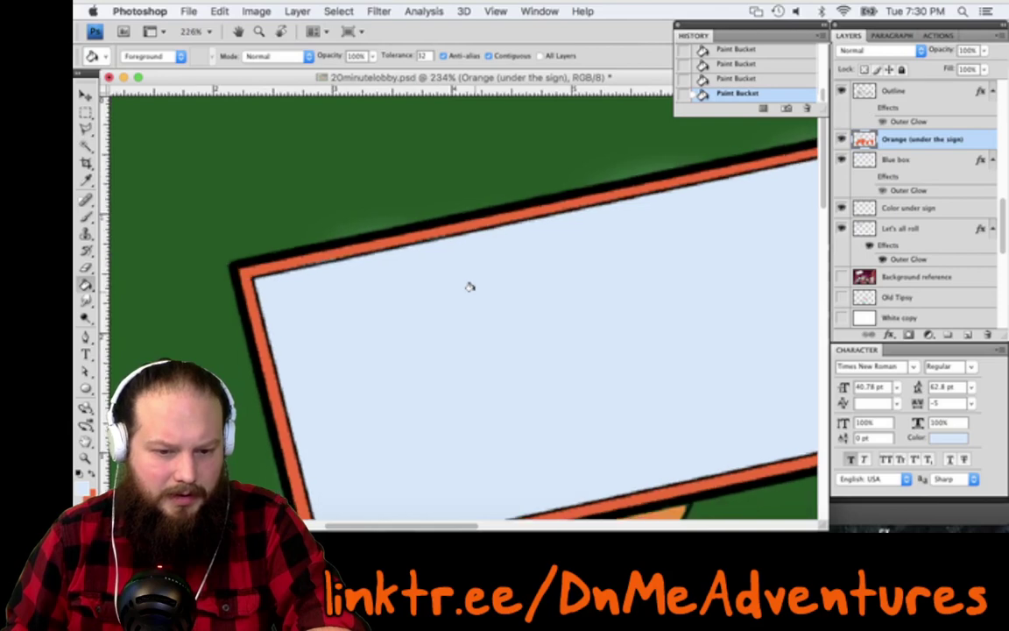
{"action": "scroll", "coordinate": [470, 286], "scroll_direction": "down", "scroll_amount": 3}
{"action": "scroll", "coordinate": [470, 286], "scroll_direction": "right", "scroll_amount": 3}
{"action": "scroll", "coordinate": [469, 286], "scroll_direction": "right", "scroll_amount": 2}
{"action": "scroll", "coordinate": [469, 287], "scroll_direction": "up", "scroll_amount": 2}
{"action": "scroll", "coordinate": [469, 287], "scroll_direction": "up", "scroll_amount": 3}
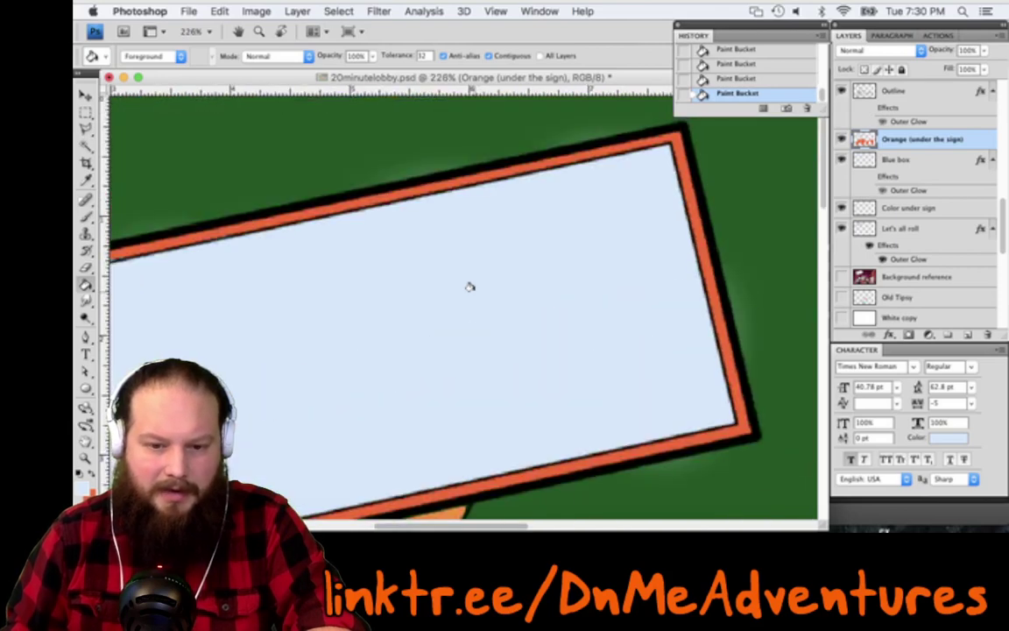
{"action": "scroll", "coordinate": [470, 286], "scroll_direction": "up", "scroll_amount": 3}
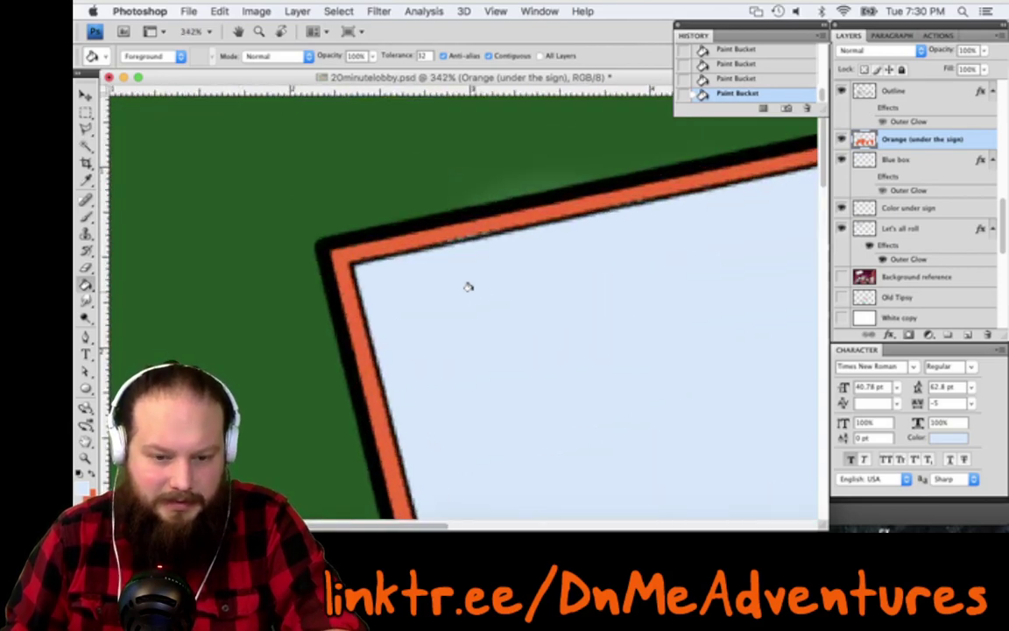
{"action": "key", "text": "e"}
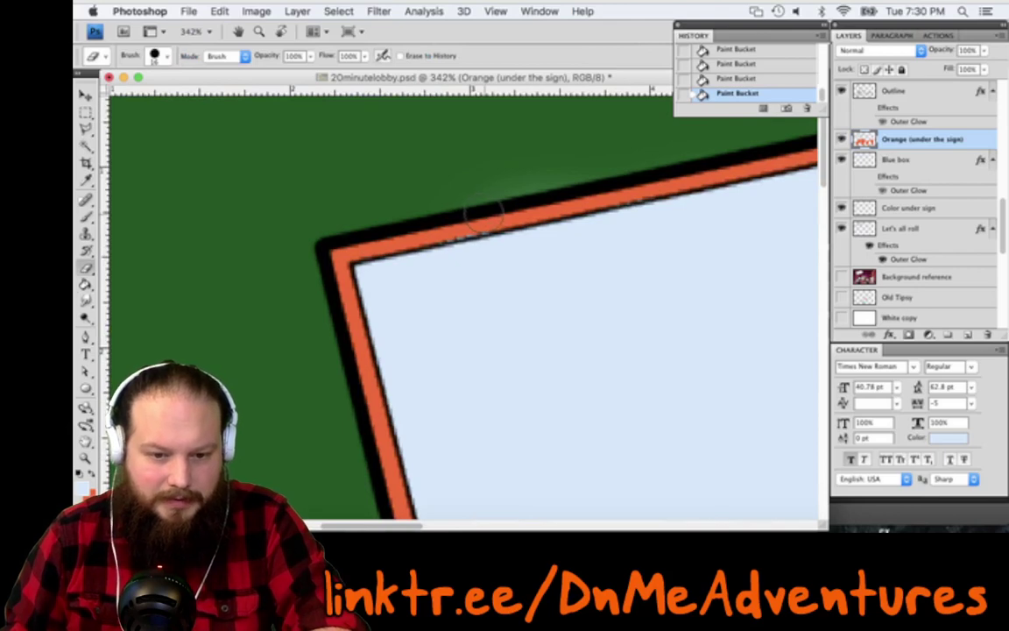
{"action": "scroll", "coordinate": [480, 212], "scroll_direction": "up", "scroll_amount": 2}
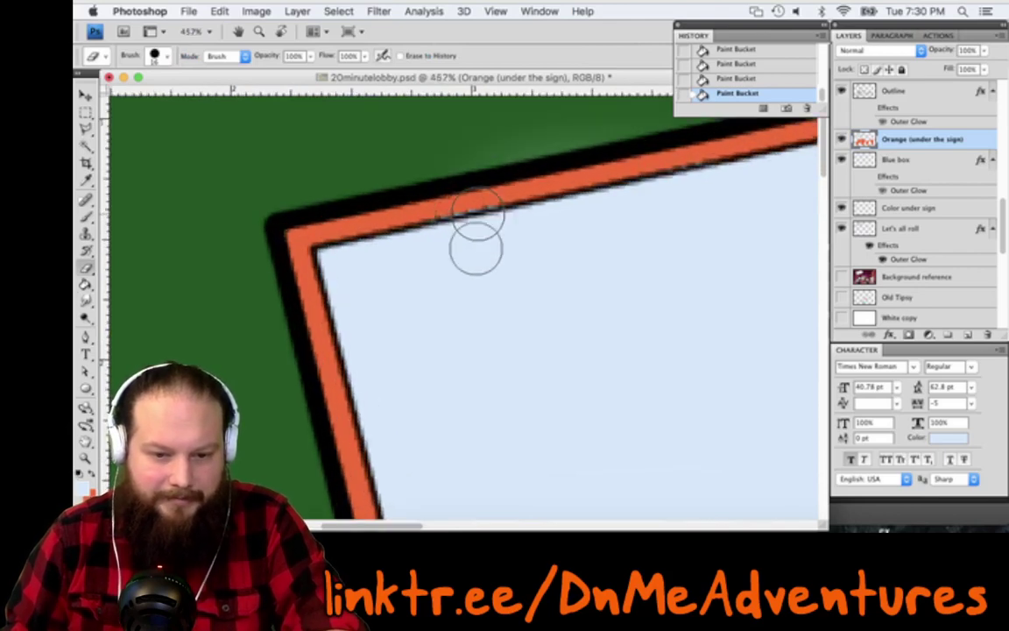
{"action": "right_click", "coordinate": [541, 218]}
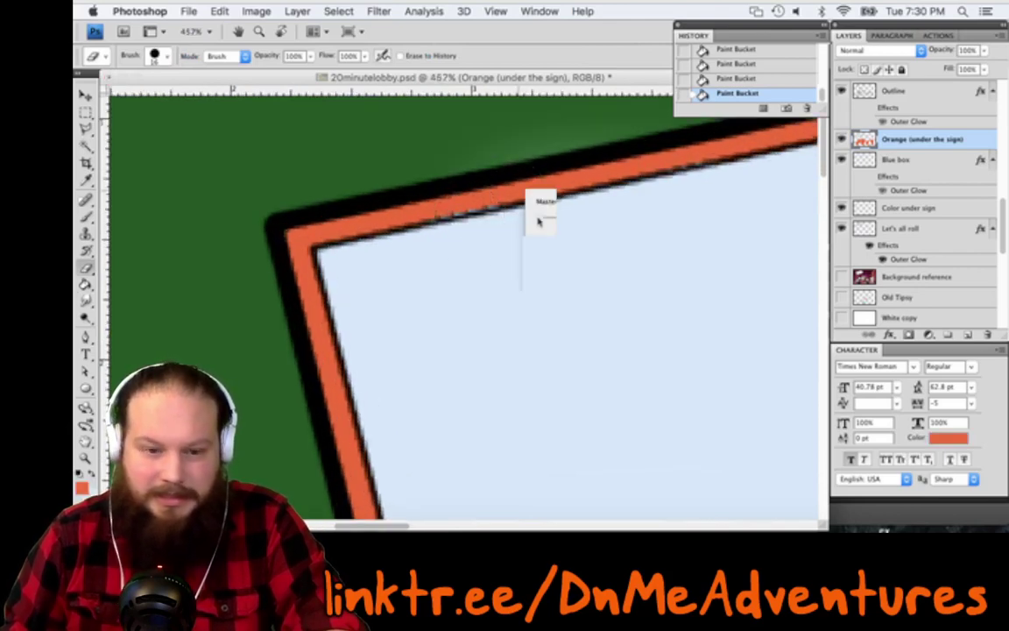
{"action": "left_click_drag", "start_coordinate": [435, 213], "coordinate": [444, 214]}
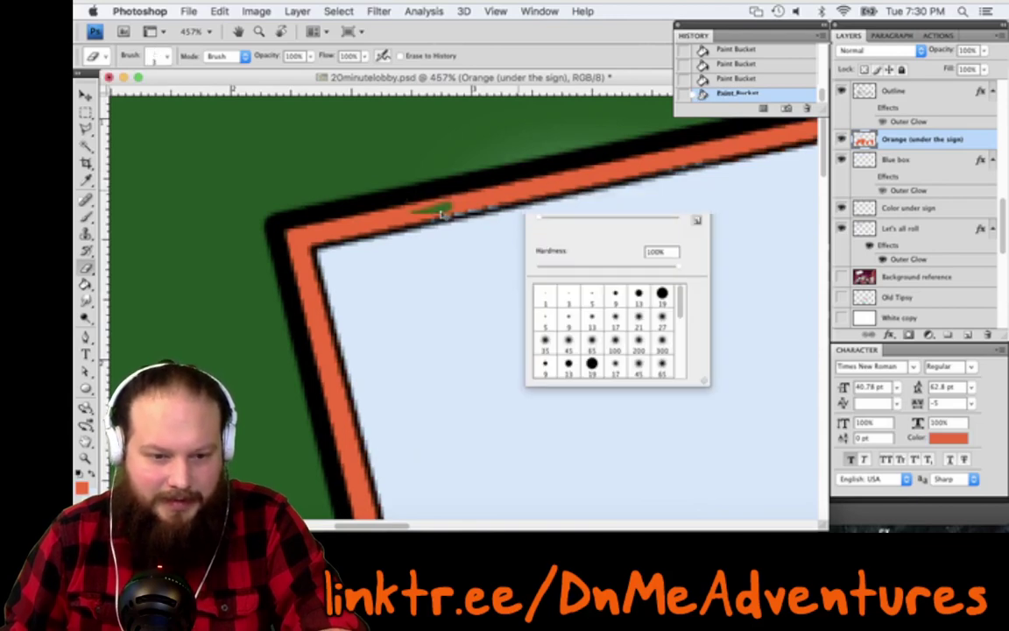
{"action": "key", "text": "super+z"}
Paint over the gaps on the frame's upper edge near the upper-left corner with a 10 px orange brush
{"action": "key", "text": "b"}
{"action": "right_click", "coordinate": [452, 213]}
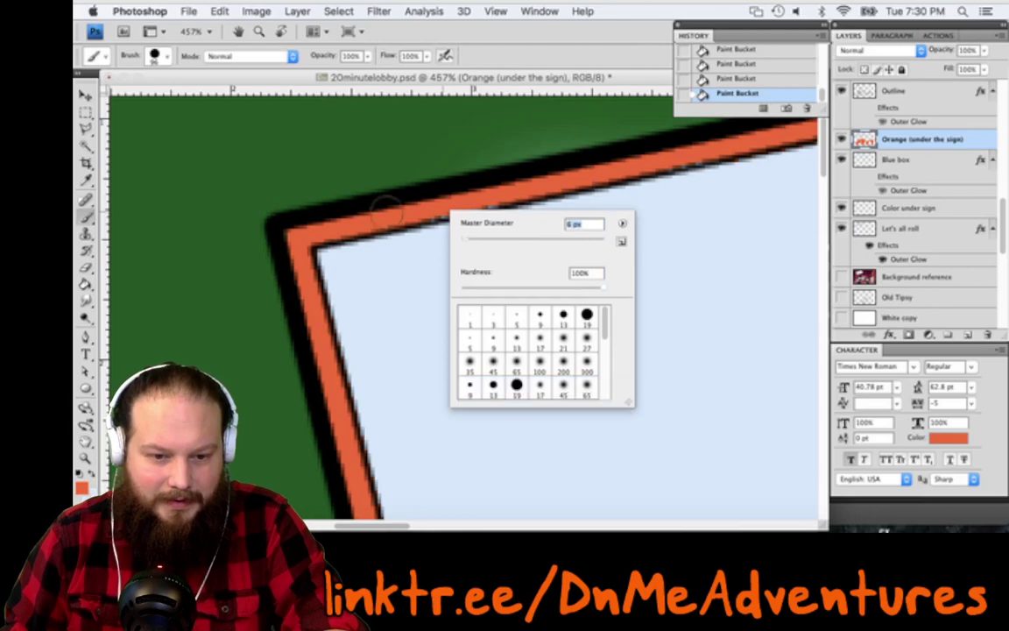
{"action": "left_click", "coordinate": [431, 201]}
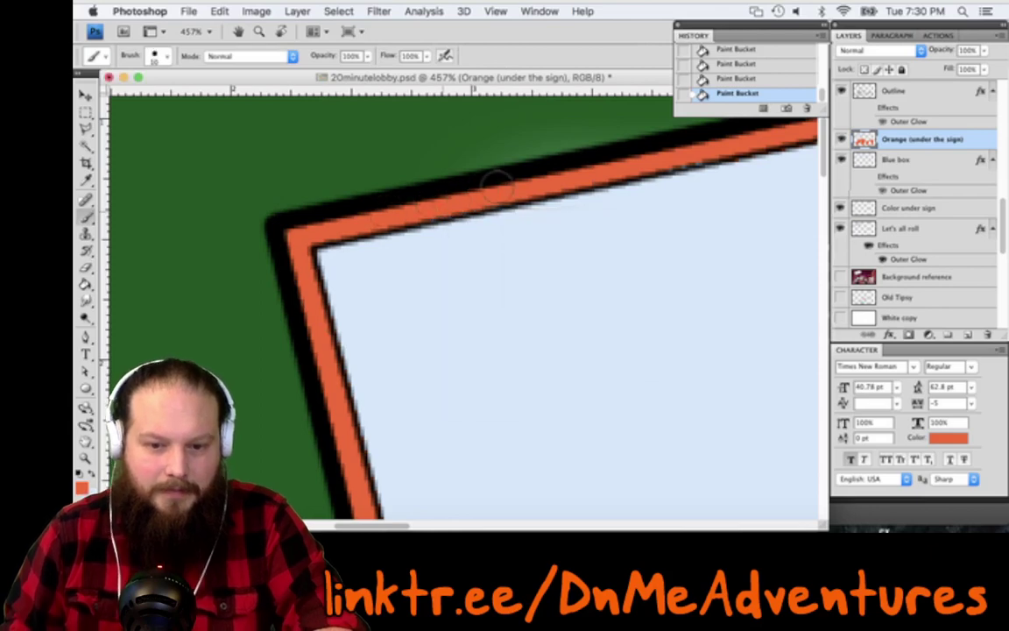
{"action": "left_click", "coordinate": [431, 204]}
{"action": "scroll", "coordinate": [678, 160], "scroll_direction": "down", "scroll_amount": 1}
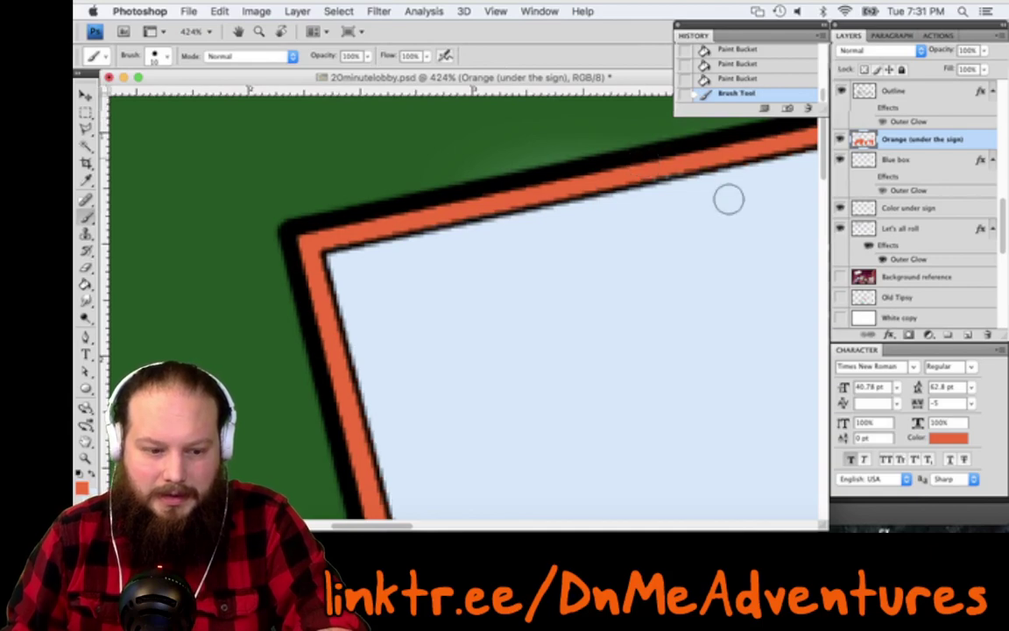
Touch up the sign's interior along the frame's upper inner edge with light blue brush strokes
{"action": "key", "text": "x"}
{"action": "scroll", "coordinate": [728, 199], "scroll_direction": "right", "scroll_amount": 5}
{"action": "left_click", "coordinate": [655, 179]}
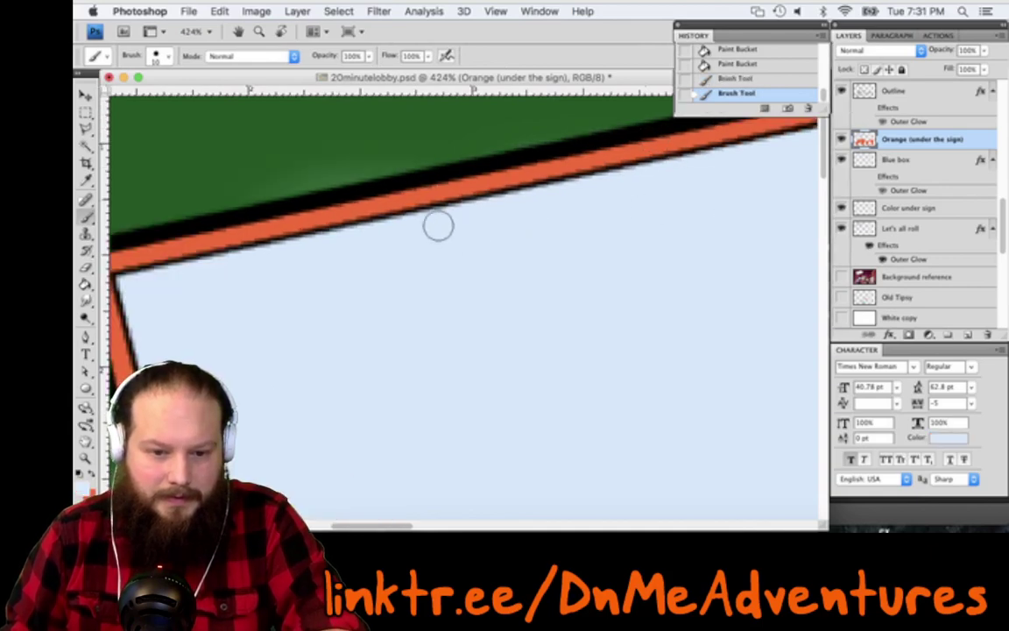
{"action": "scroll", "coordinate": [438, 226], "scroll_direction": "right", "scroll_amount": 2}
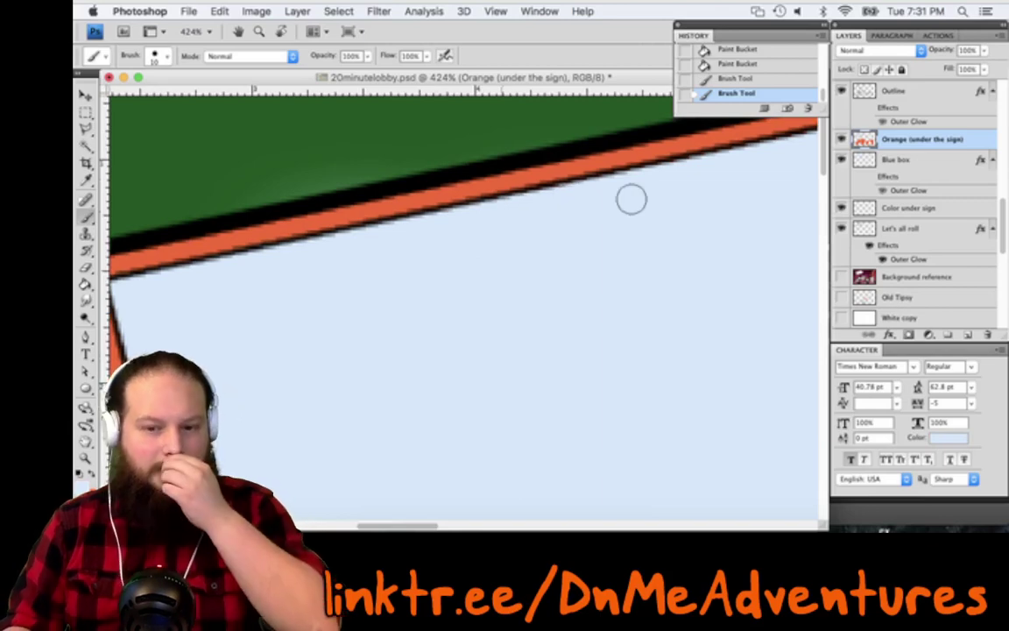
{"action": "left_click_drag", "start_coordinate": [630, 198], "coordinate": [661, 207]}
Hide the Blue box layer to compare, and delete it
{"action": "scroll", "coordinate": [661, 207], "scroll_direction": "down", "scroll_amount": 4}
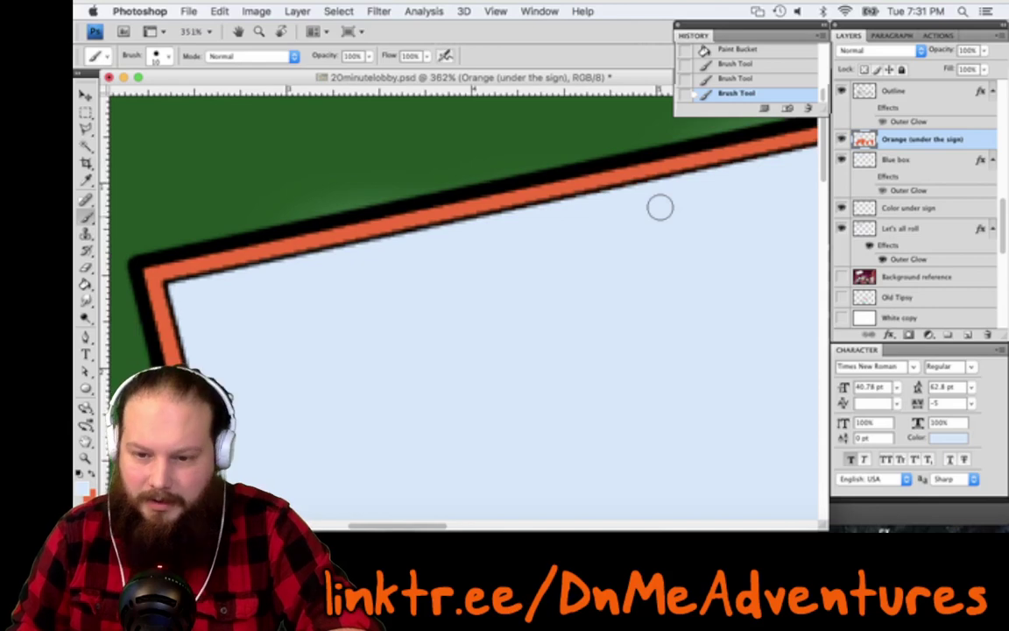
{"action": "scroll", "coordinate": [660, 206], "scroll_direction": "down", "scroll_amount": 3}
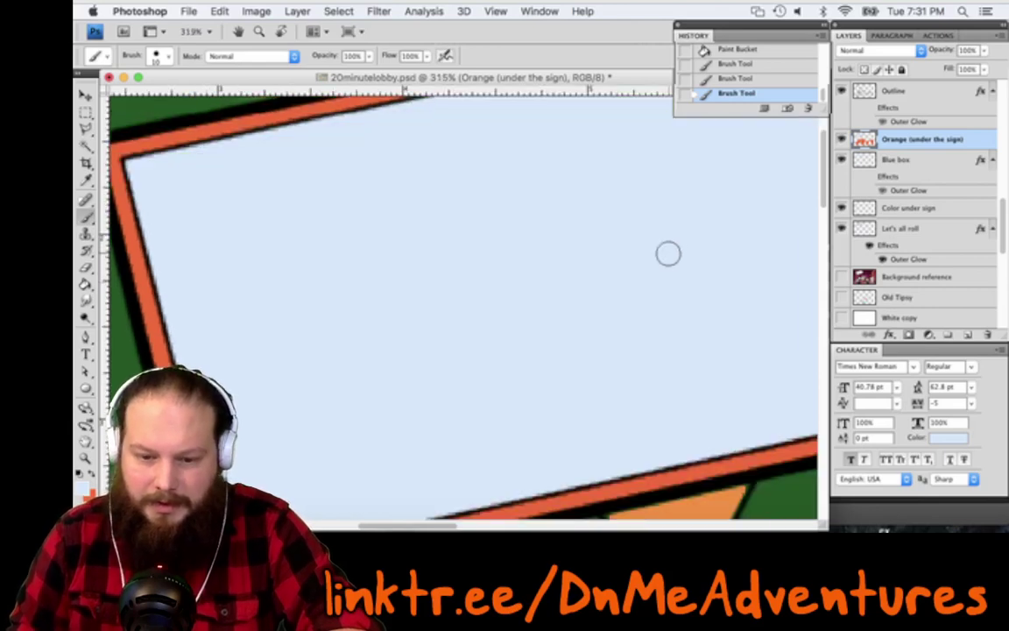
{"action": "scroll", "coordinate": [668, 253], "scroll_direction": "down", "scroll_amount": 4}
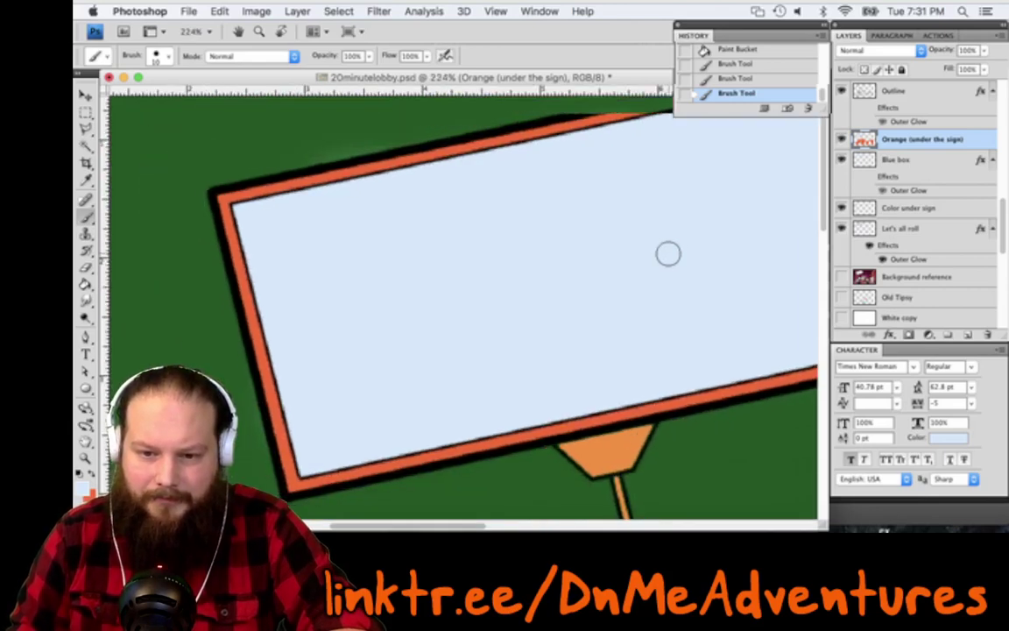
{"action": "scroll", "coordinate": [668, 254], "scroll_direction": "down", "scroll_amount": 2}
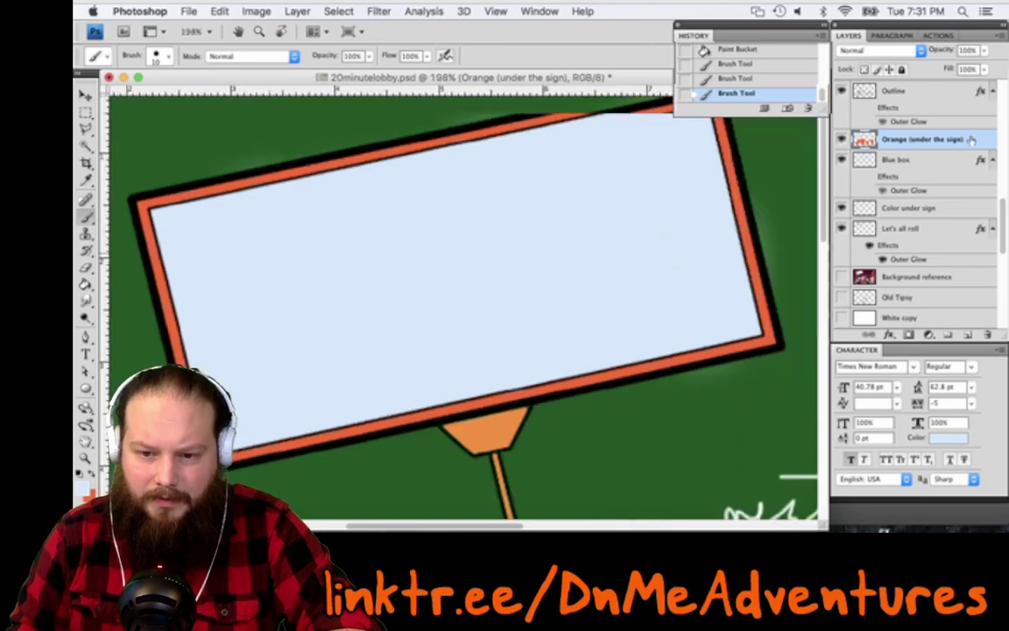
{"action": "scroll", "coordinate": [668, 253], "scroll_direction": "up", "scroll_amount": 1}
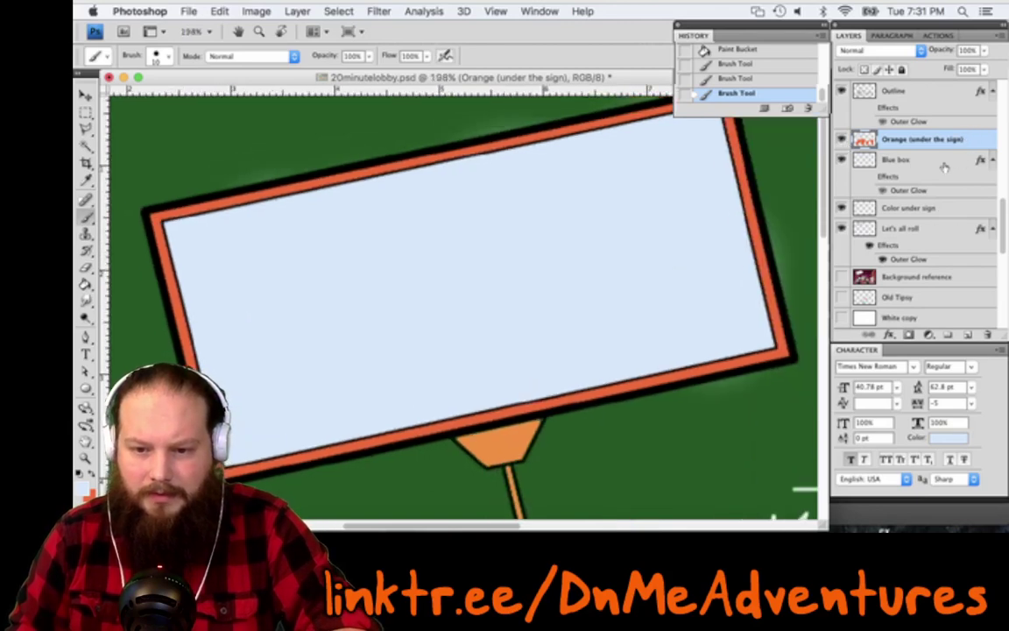
{"action": "left_click", "coordinate": [937, 162], "text": "shift"}
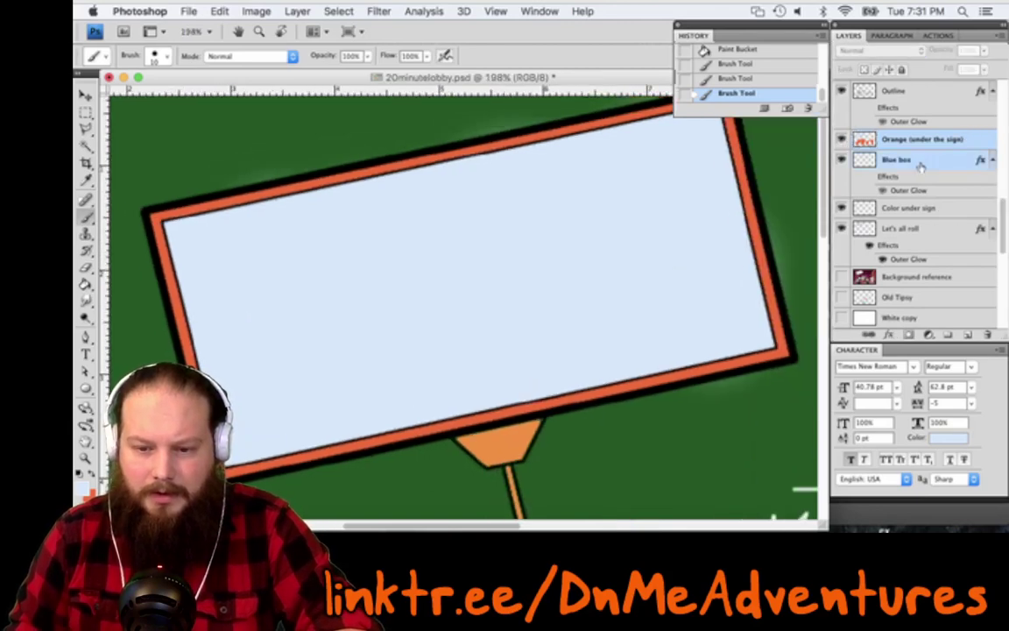
{"action": "left_click", "coordinate": [920, 165]}
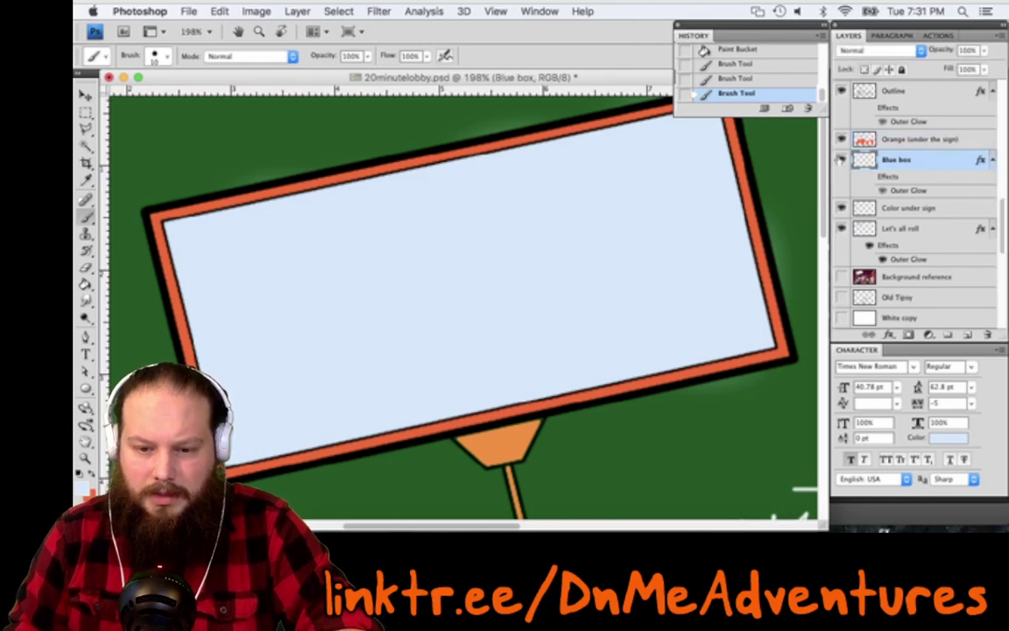
{"action": "left_click", "coordinate": [977, 139]}
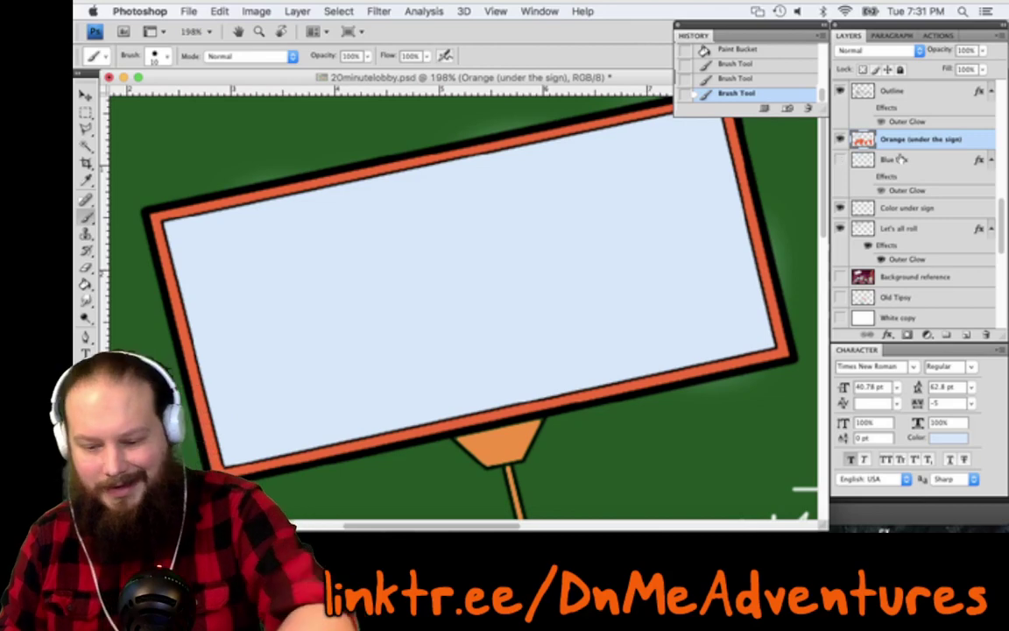
{"action": "left_click", "coordinate": [983, 164]}
{"action": "key", "text": "Delete"}
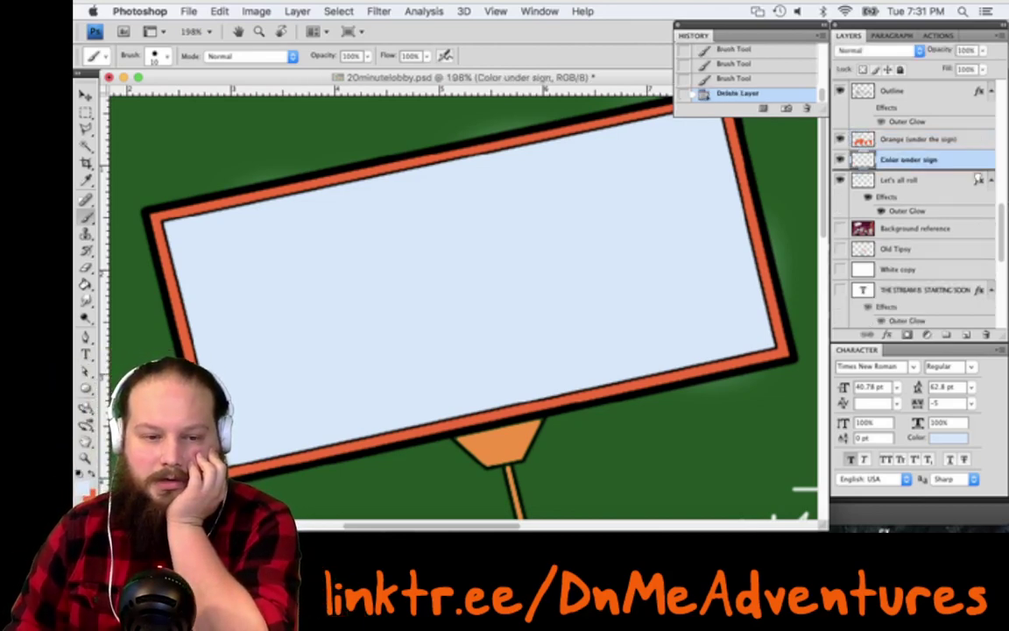
Move the Orange (under the sign) layer below the Let's all roll layer
{"action": "left_click_drag", "start_coordinate": [929, 139], "coordinate": [965, 209]}
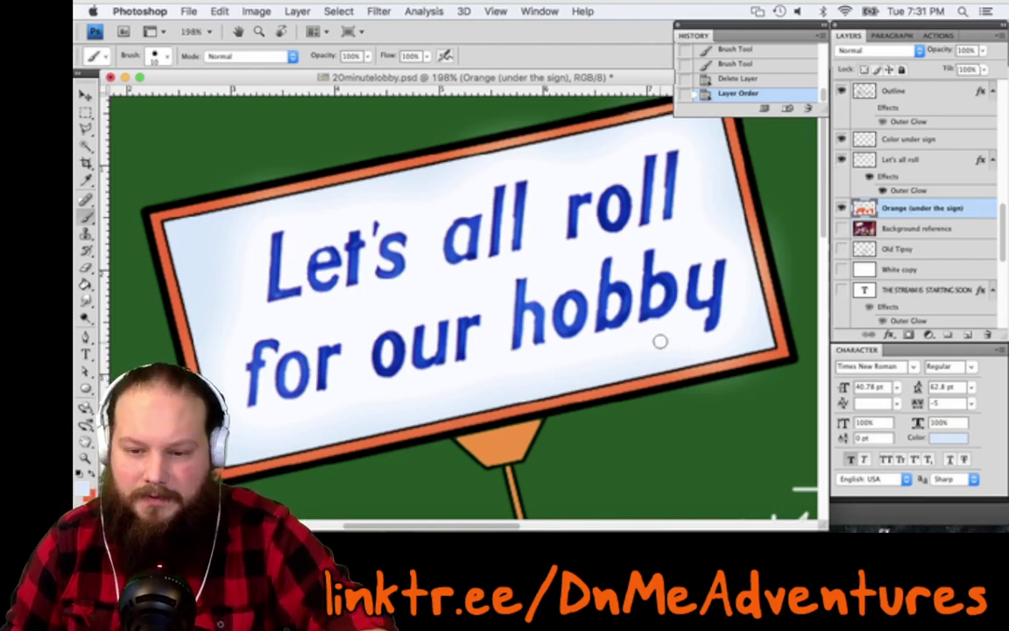
{"action": "scroll", "coordinate": [659, 341], "scroll_direction": "down", "scroll_amount": 2}
{"action": "scroll", "coordinate": [660, 341], "scroll_direction": "down", "scroll_amount": 2}
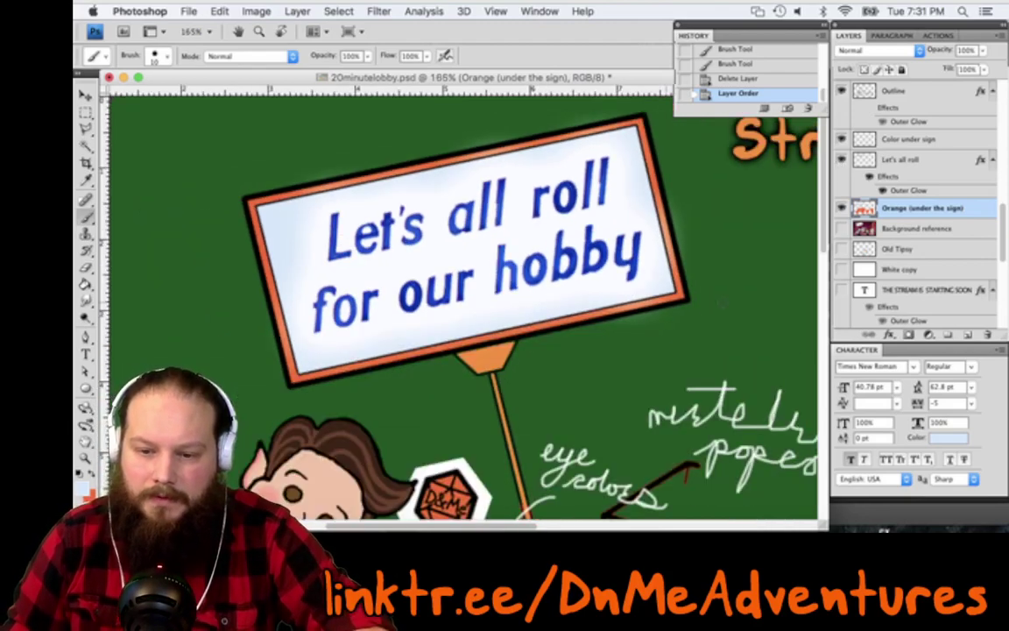
{"action": "scroll", "coordinate": [973, 236], "scroll_direction": "down", "scroll_amount": 3}
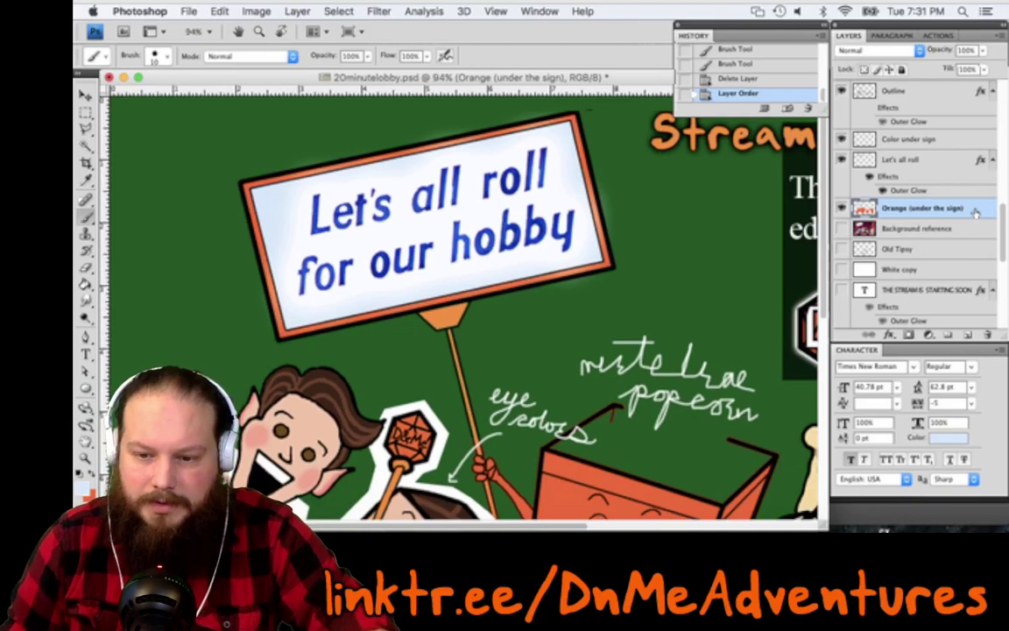
{"action": "scroll", "coordinate": [969, 213], "scroll_direction": "down", "scroll_amount": 2}
Bring the Orange (under the sign) layer to the top of the layer stack, above Tipsy reference
{"action": "scroll", "coordinate": [969, 213], "scroll_direction": "up", "scroll_amount": 1}
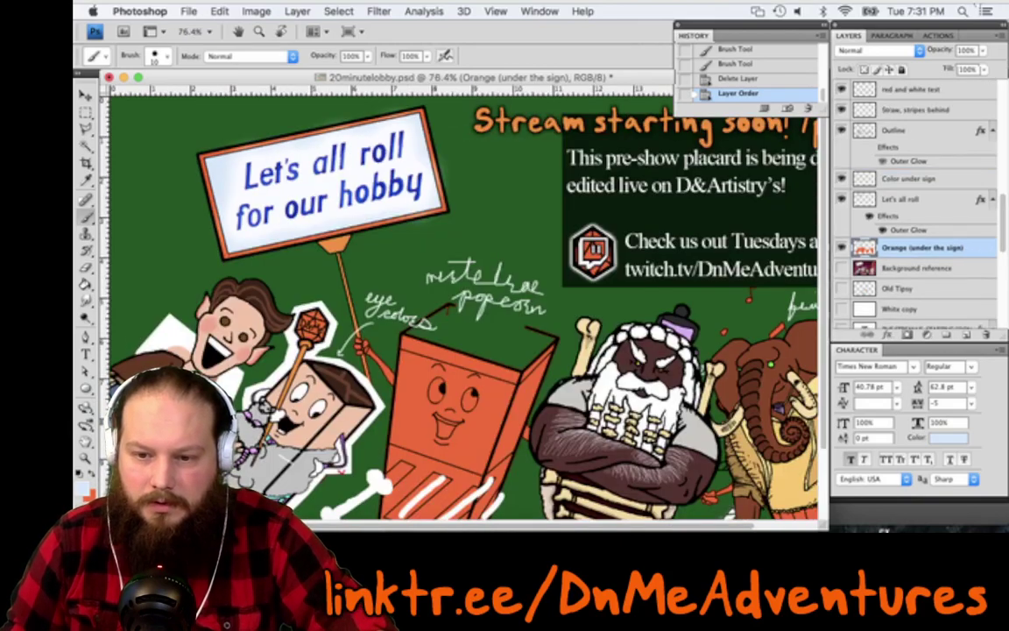
{"action": "scroll", "coordinate": [920, 210], "scroll_direction": "up", "scroll_amount": 3}
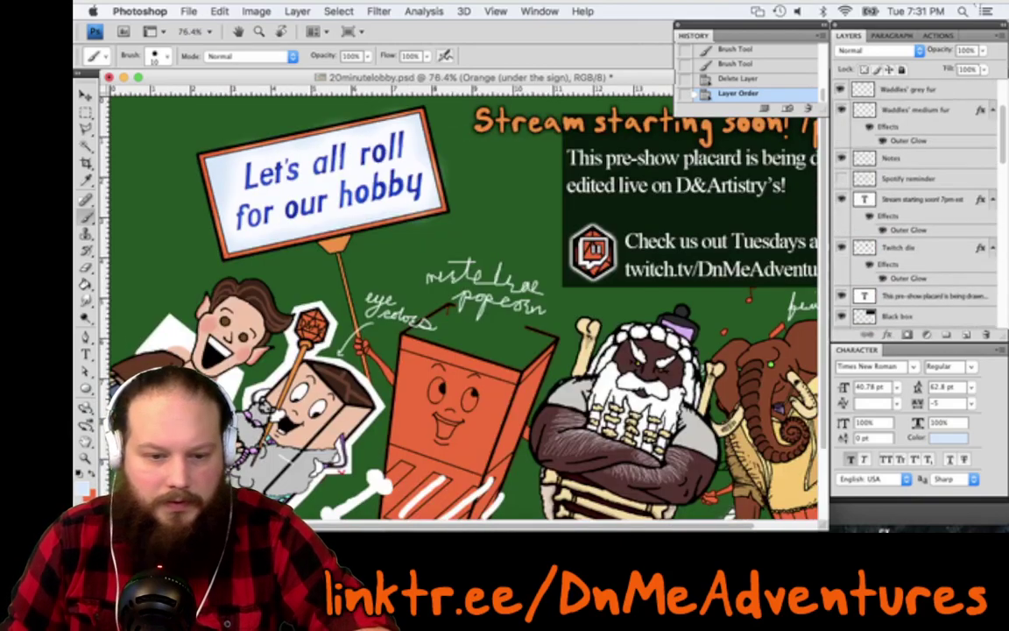
{"action": "key", "text": "super+shift+bracketright"}
{"action": "scroll", "coordinate": [440, 272], "scroll_direction": "down", "scroll_amount": 3}
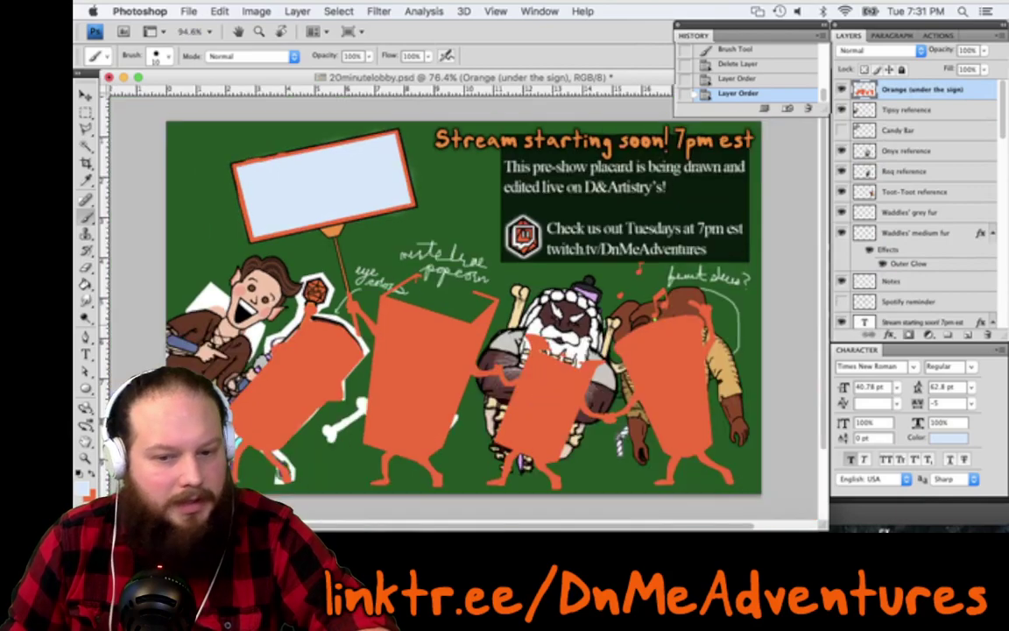
Outline the orange shape covering the staff-holding box character with the Polygonal Lasso, clear it, and deselect
{"action": "scroll", "coordinate": [440, 272], "scroll_direction": "up", "scroll_amount": 5}
{"action": "scroll", "coordinate": [656, 333], "scroll_direction": "up", "scroll_amount": 2}
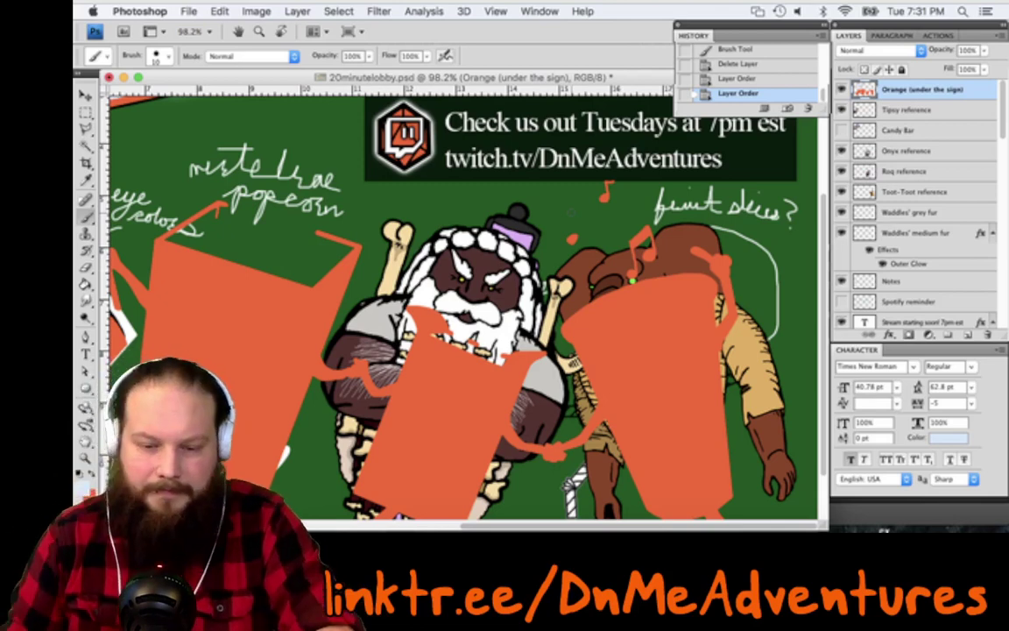
{"action": "scroll", "coordinate": [464, 306], "scroll_direction": "down", "scroll_amount": 5}
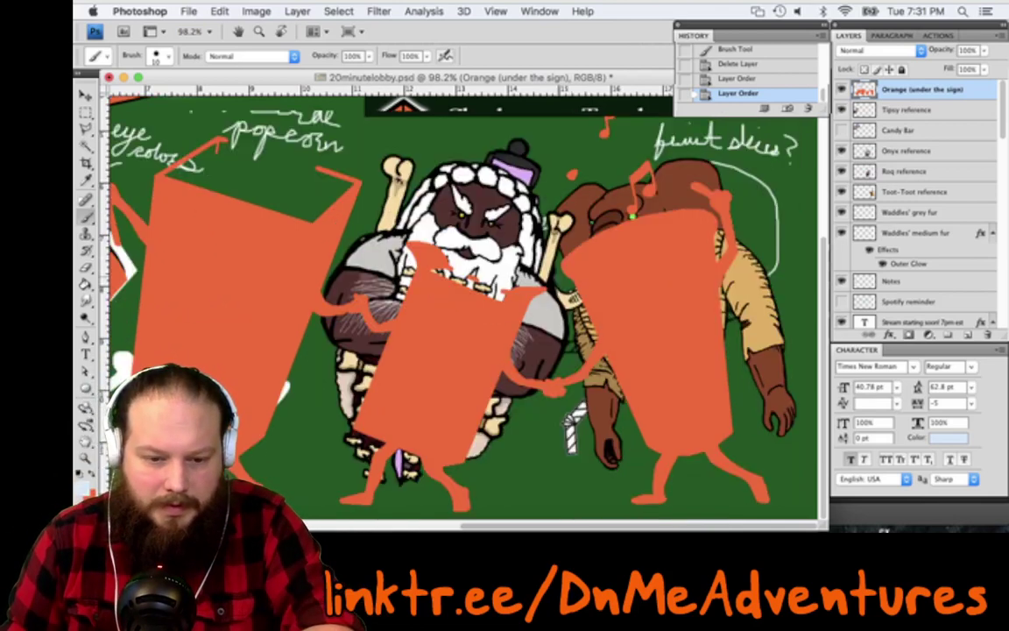
{"action": "scroll", "coordinate": [464, 306], "scroll_direction": "up", "scroll_amount": 2}
{"action": "scroll", "coordinate": [545, 262], "scroll_direction": "left", "scroll_amount": 8}
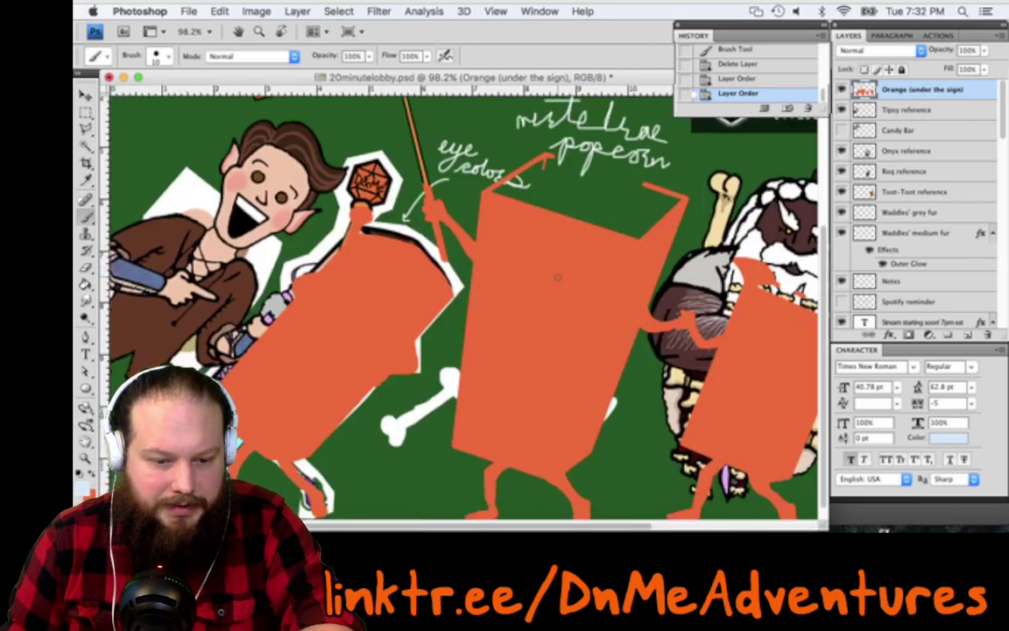
{"action": "left_click", "coordinate": [405, 204]}
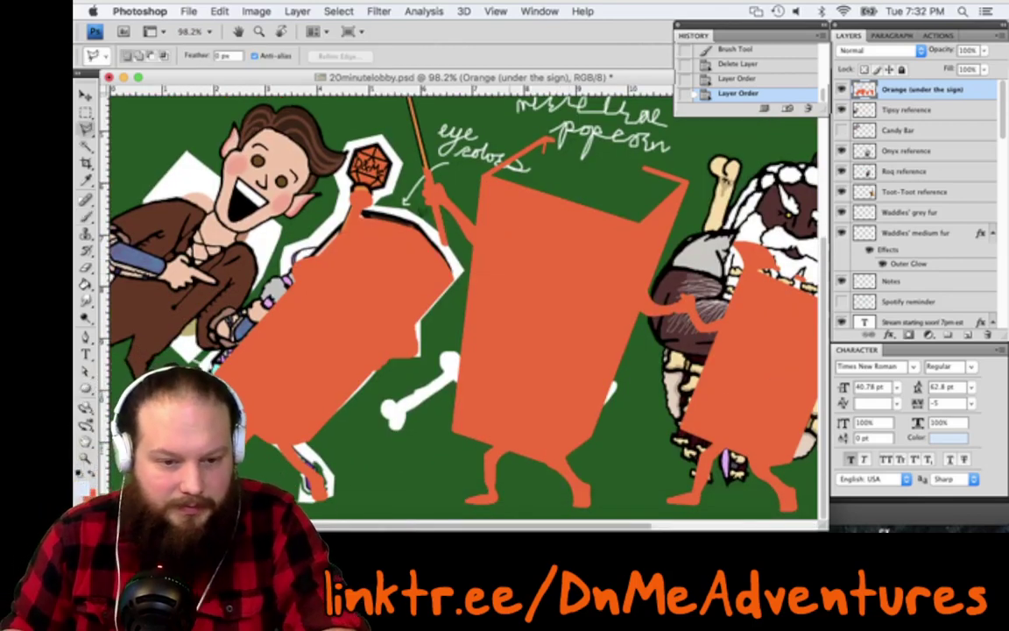
{"action": "left_click", "coordinate": [346, 147]}
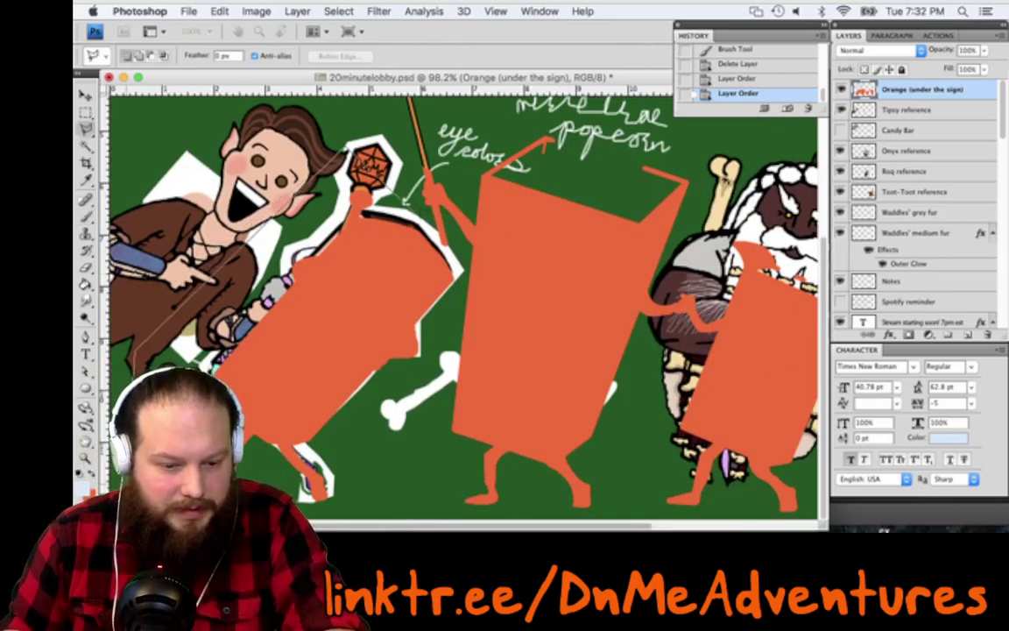
{"action": "left_click", "coordinate": [445, 349]}
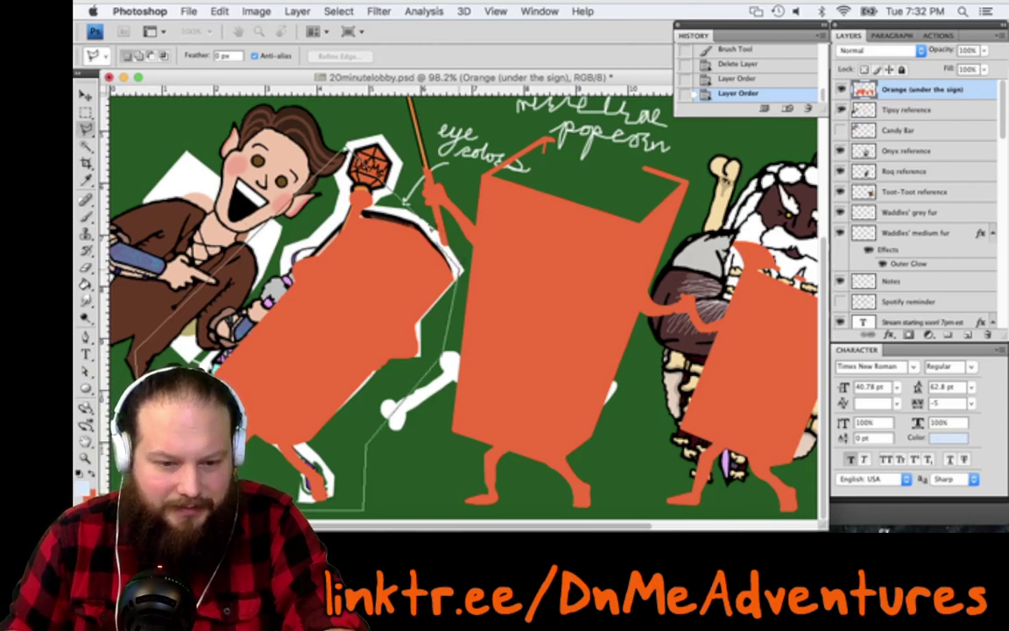
{"action": "left_click", "coordinate": [405, 204]}
{"action": "key", "text": "Delete"}
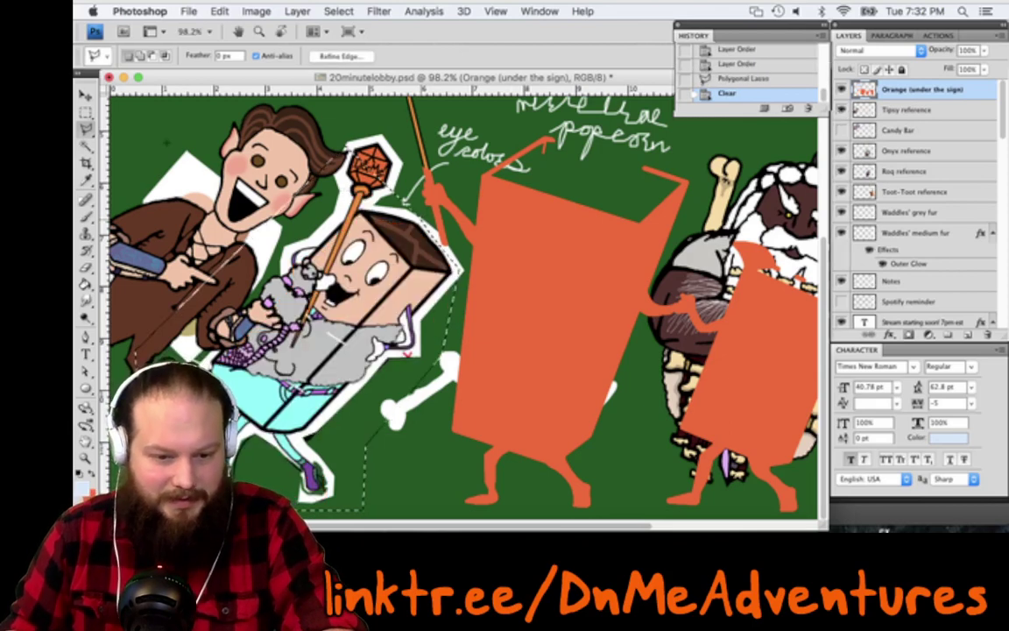
{"action": "key", "text": "m"}
{"action": "key", "text": "ctrl+d"}
Erase the stray white mark across the box character's grey fur on the Notes layer with a 20 px eraser
{"action": "left_click", "coordinate": [335, 338], "text": "super"}
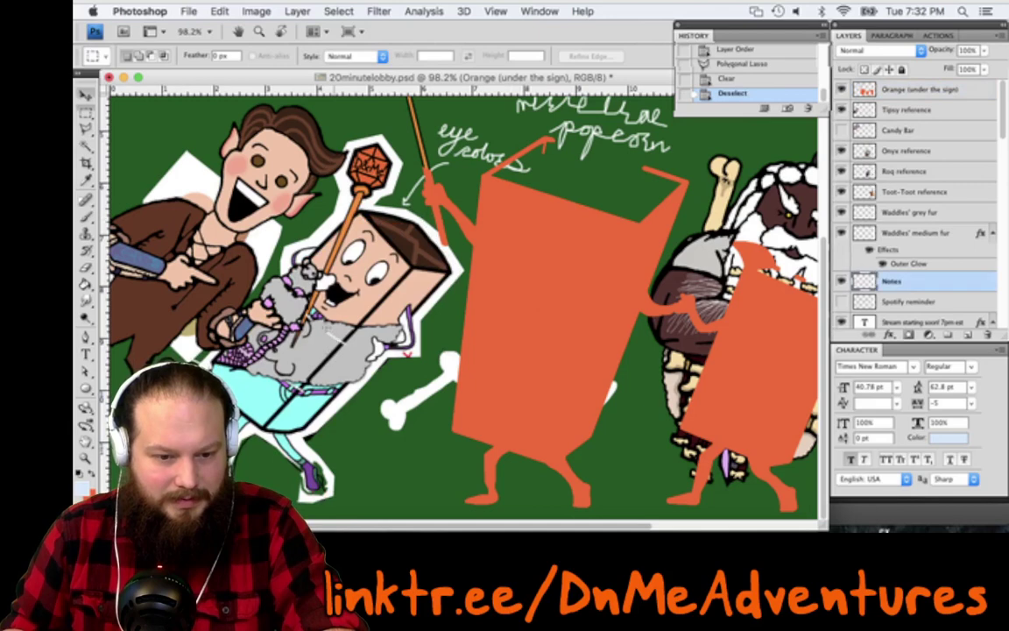
{"action": "key", "text": "e"}
{"action": "key", "text": "b"}
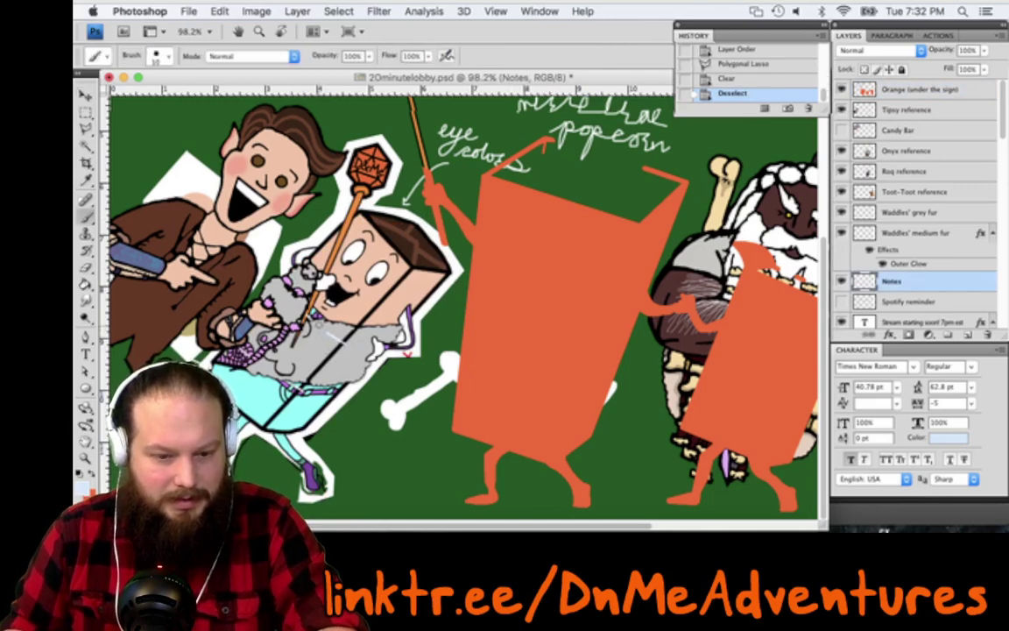
{"action": "key", "text": "e"}
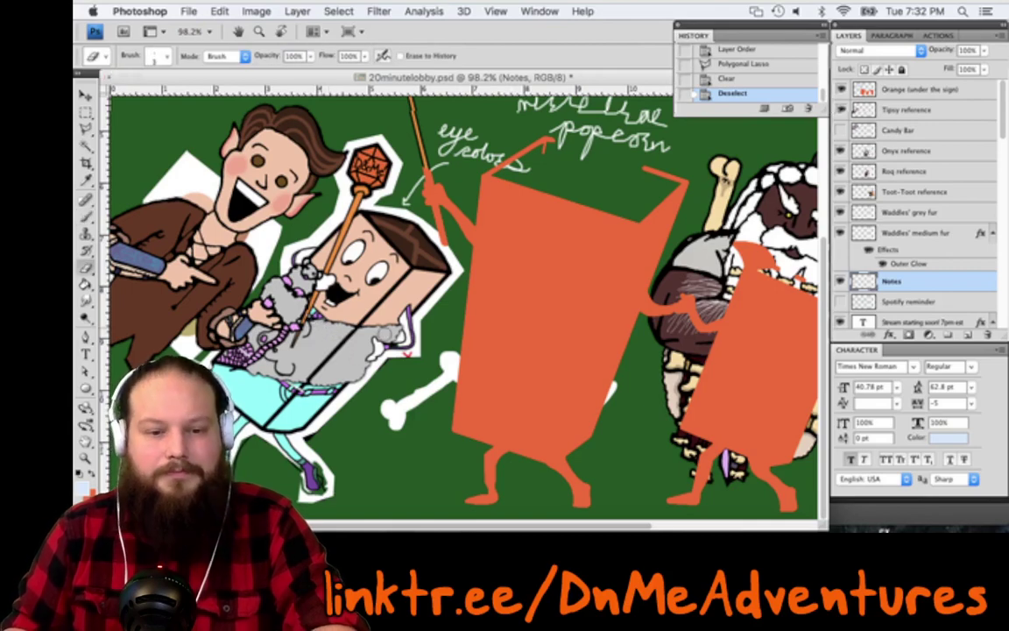
{"action": "key", "text": "super+d"}
{"action": "key", "text": "]"}
{"action": "key", "text": "]"}
{"action": "key", "text": "]"}
{"action": "key", "text": "]"}
{"action": "key", "text": "]"}
{"action": "key", "text": "]"}
{"action": "key", "text": "]"}
{"action": "key", "text": "]"}
{"action": "mouse_move", "coordinate": [533, 183]}
{"action": "left_mouse_down"}
{"action": "mouse_move", "coordinate": [383, 332]}
{"action": "mouse_move", "coordinate": [440, 408]}
{"action": "left_mouse_up"}
{"action": "left_click", "coordinate": [383, 332]}
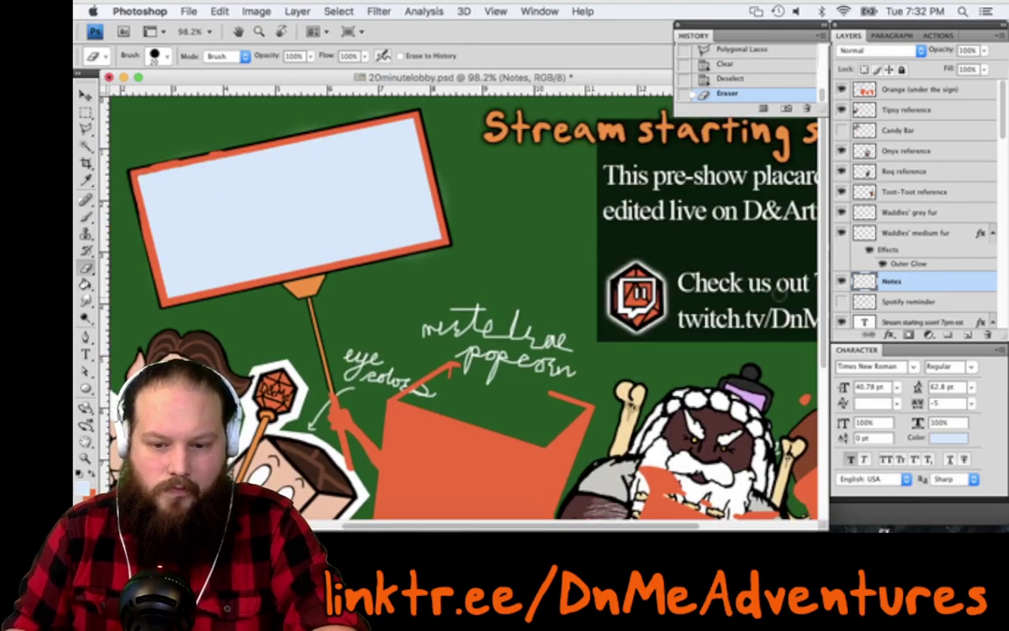
Outline the orange shapes under the popcorn box, bearded figure and cup characters with one large Polygonal Lasso selection
{"action": "scroll", "coordinate": [465, 306], "scroll_direction": "down", "scroll_amount": 5}
{"action": "scroll", "coordinate": [464, 307], "scroll_direction": "right", "scroll_amount": 3}
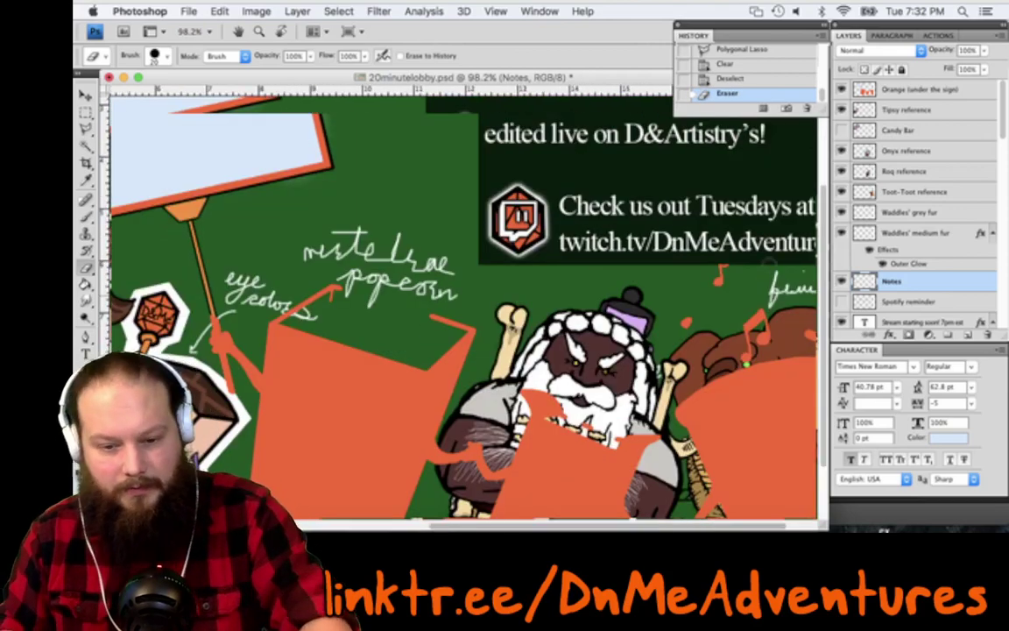
{"action": "scroll", "coordinate": [464, 307], "scroll_direction": "down", "scroll_amount": 3}
{"action": "scroll", "coordinate": [464, 306], "scroll_direction": "right", "scroll_amount": 2}
{"action": "key", "text": "l"}
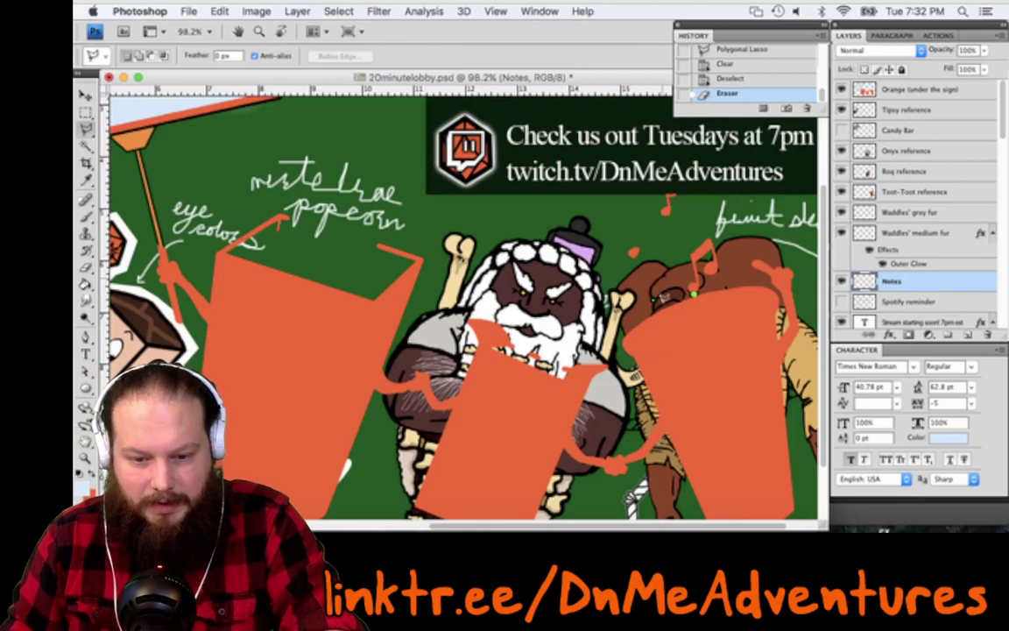
{"action": "left_click", "coordinate": [532, 275]}
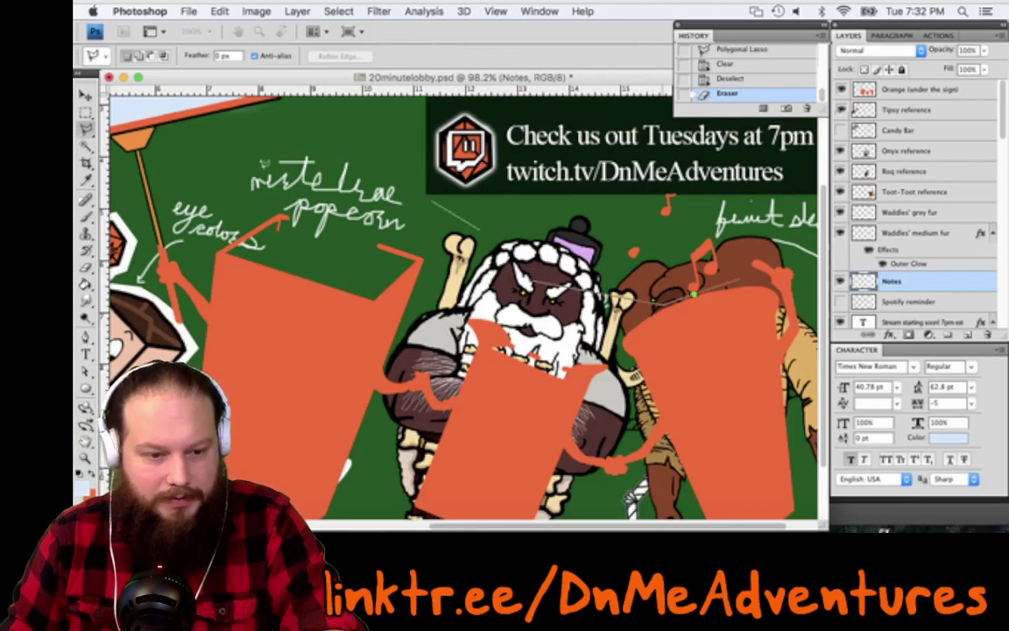
{"action": "left_click", "coordinate": [333, 171]}
{"action": "left_click", "coordinate": [126, 205]}
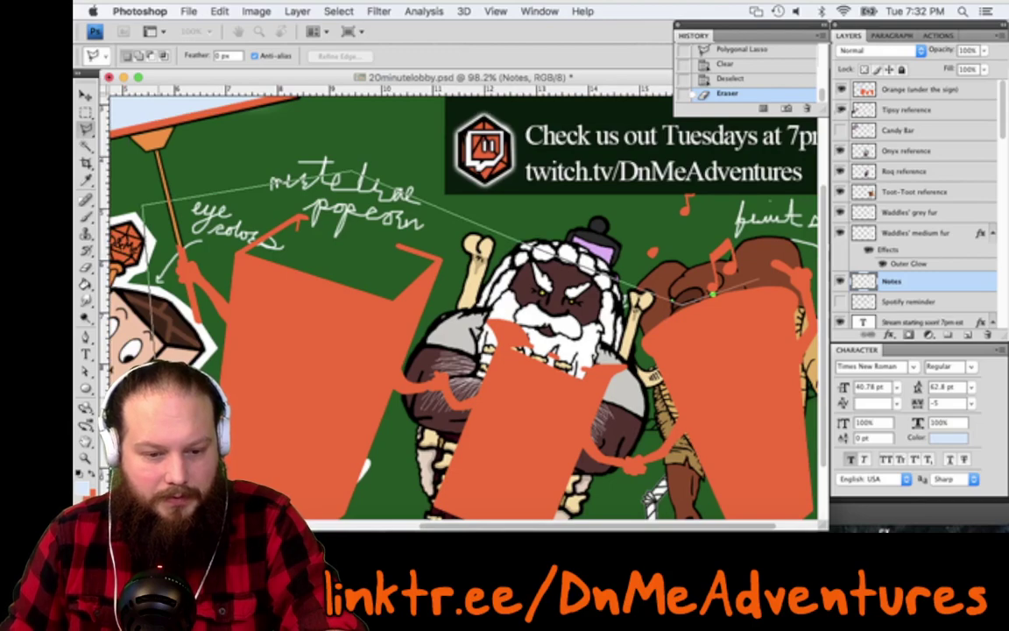
{"action": "scroll", "coordinate": [464, 306], "scroll_direction": "down", "scroll_amount": 3}
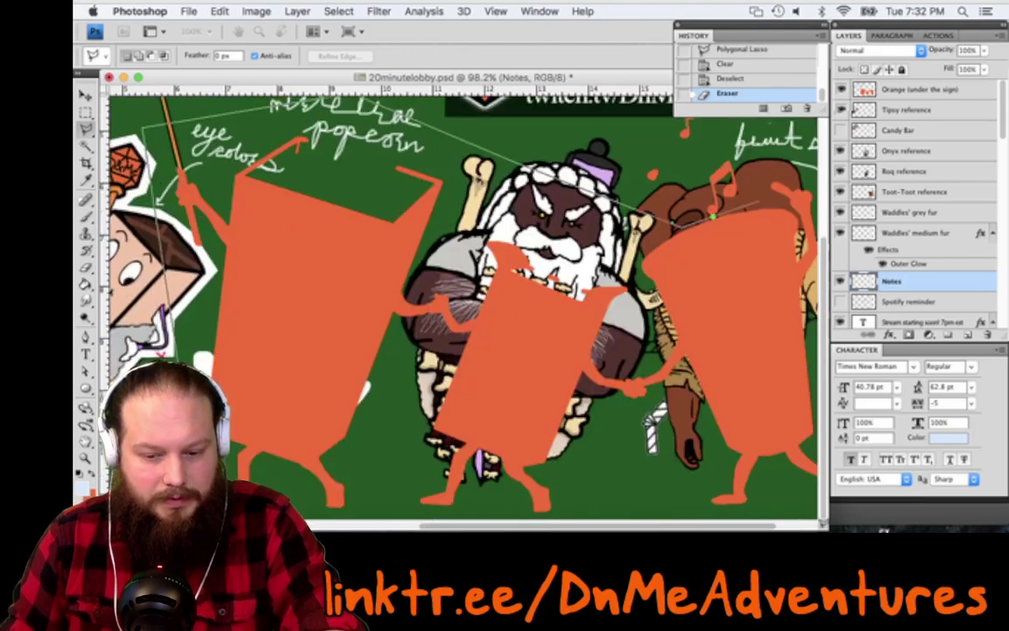
{"action": "scroll", "coordinate": [707, 235], "scroll_direction": "right", "scroll_amount": 3}
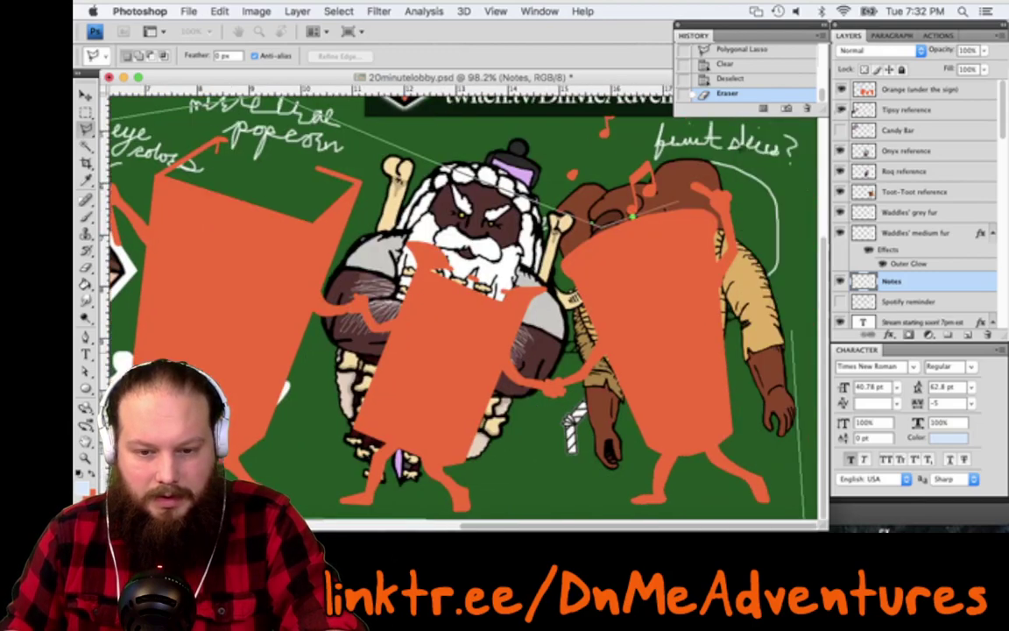
{"action": "left_click", "coordinate": [681, 156]}
{"action": "key", "text": "Return"}
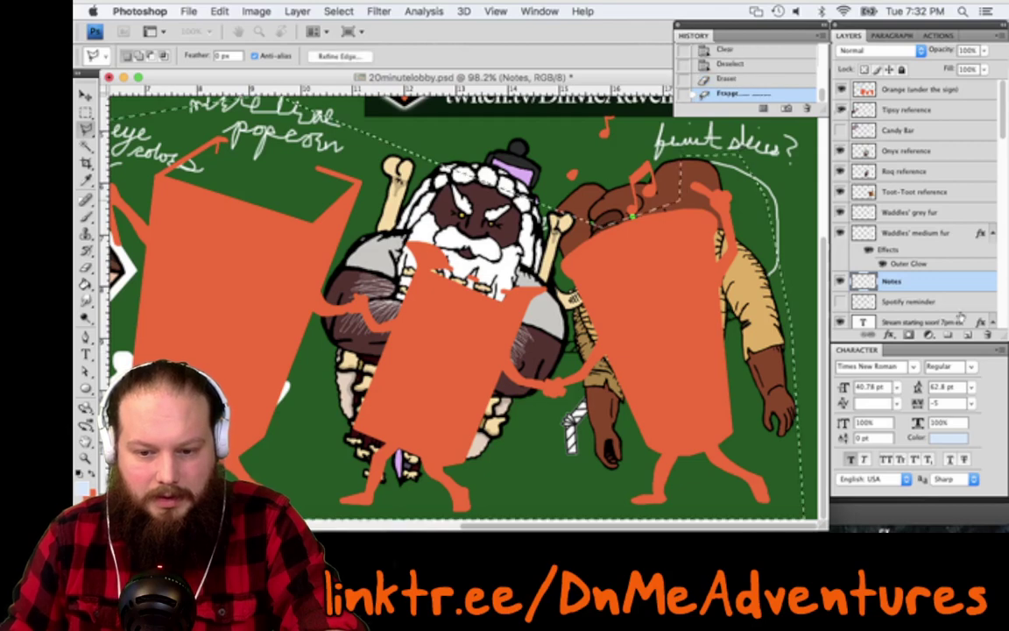
Cut the selected part of the Notes layer onto its own layer below Notes, named "Orange under the boys"
{"action": "right_click", "coordinate": [652, 273]}
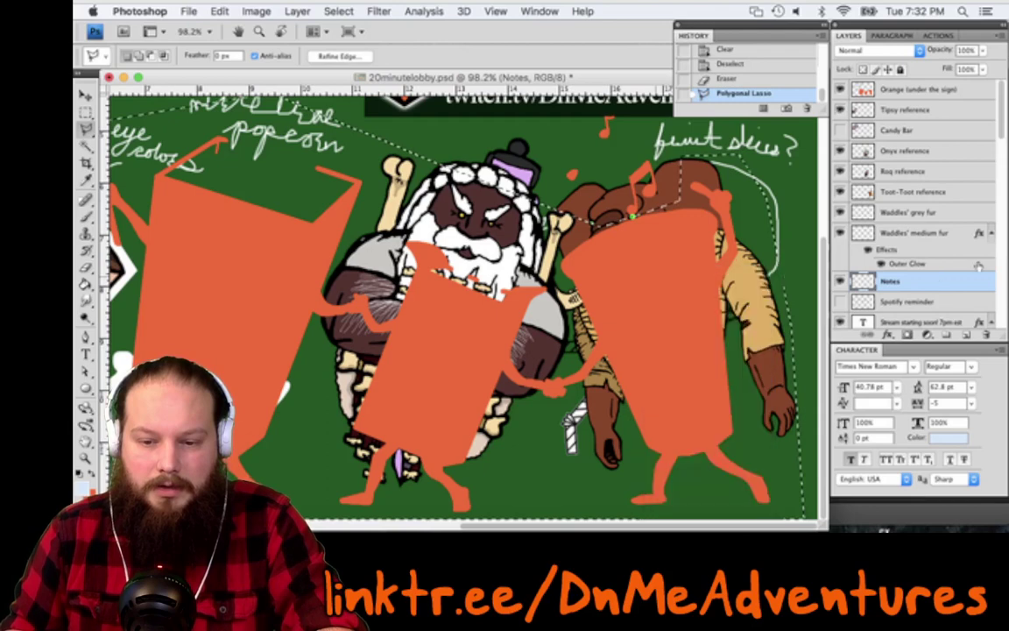
{"action": "left_click_drag", "start_coordinate": [919, 281], "coordinate": [925, 307]}
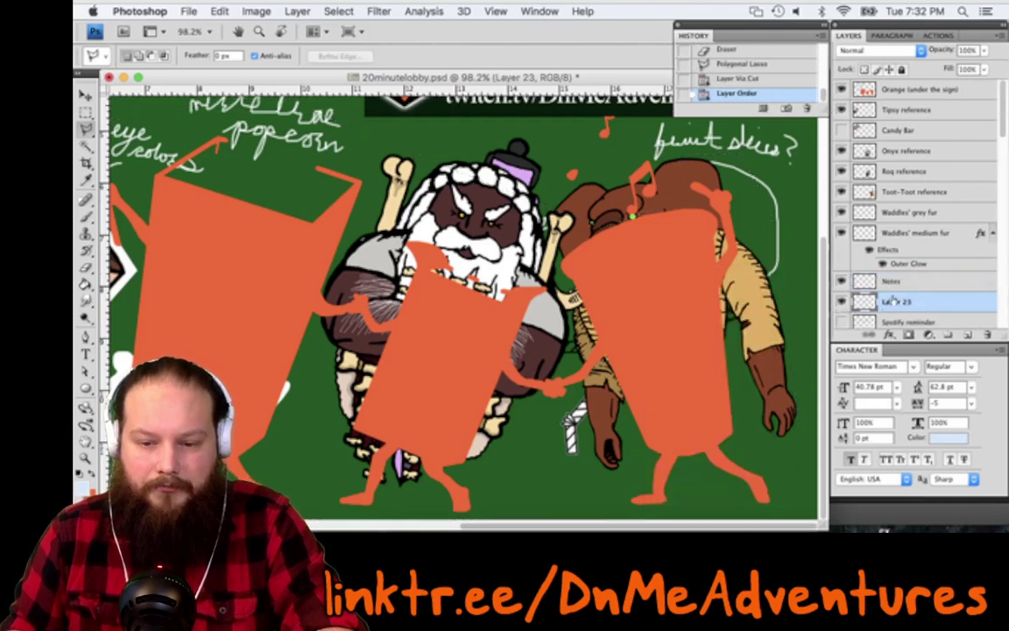
{"action": "double_click", "coordinate": [893, 301]}
{"action": "type", "text": "Orange under the boys"}
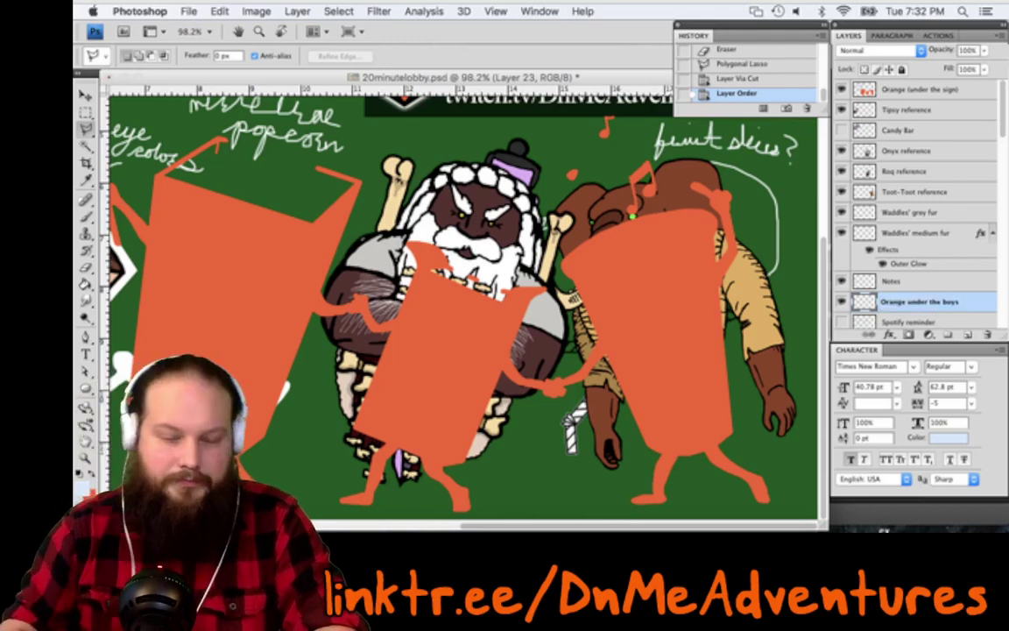
{"action": "key", "text": "Return"}
Examine what the Orange under the boys layer contains by looking over the artwork and layer stack and toggling its visibility
{"action": "scroll", "coordinate": [570, 249], "scroll_direction": "left", "scroll_amount": 5}
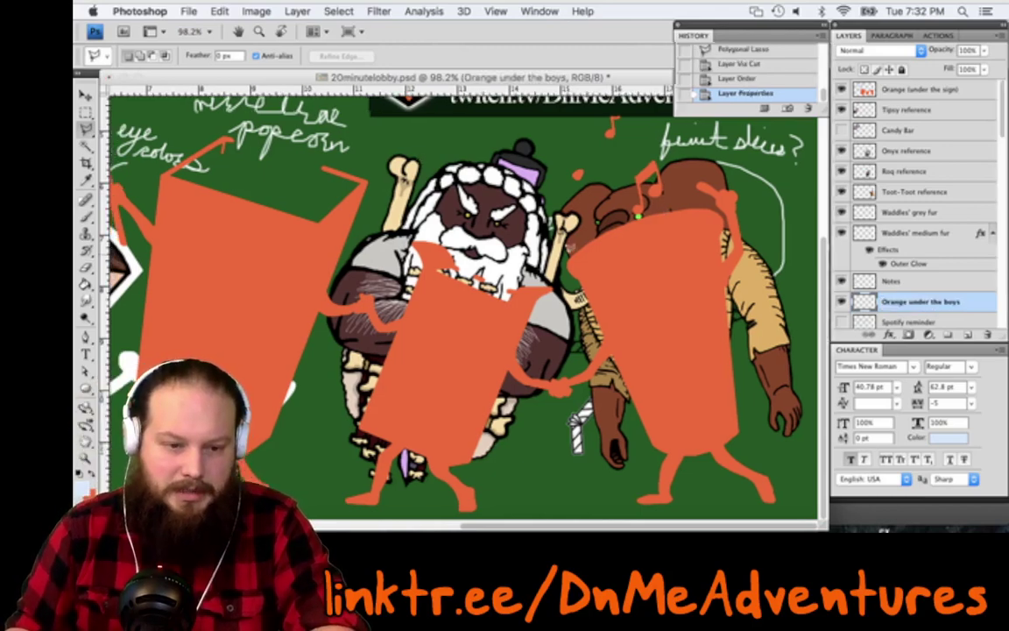
{"action": "scroll", "coordinate": [570, 248], "scroll_direction": "up", "scroll_amount": 1}
{"action": "scroll", "coordinate": [570, 249], "scroll_direction": "up", "scroll_amount": 17}
{"action": "scroll", "coordinate": [570, 248], "scroll_direction": "left", "scroll_amount": 12}
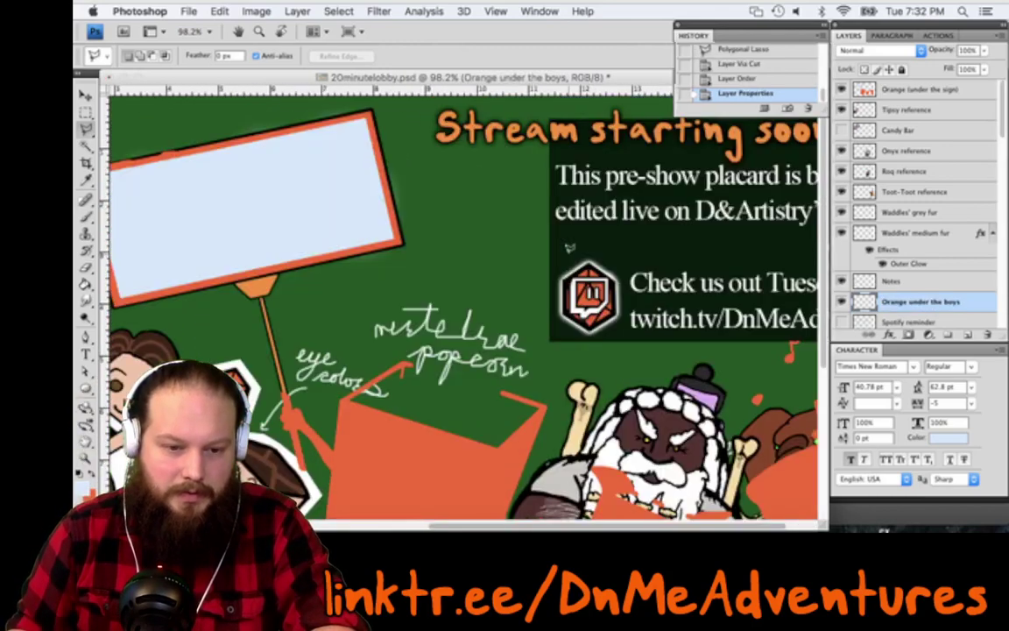
{"action": "scroll", "coordinate": [570, 249], "scroll_direction": "down", "scroll_amount": 6}
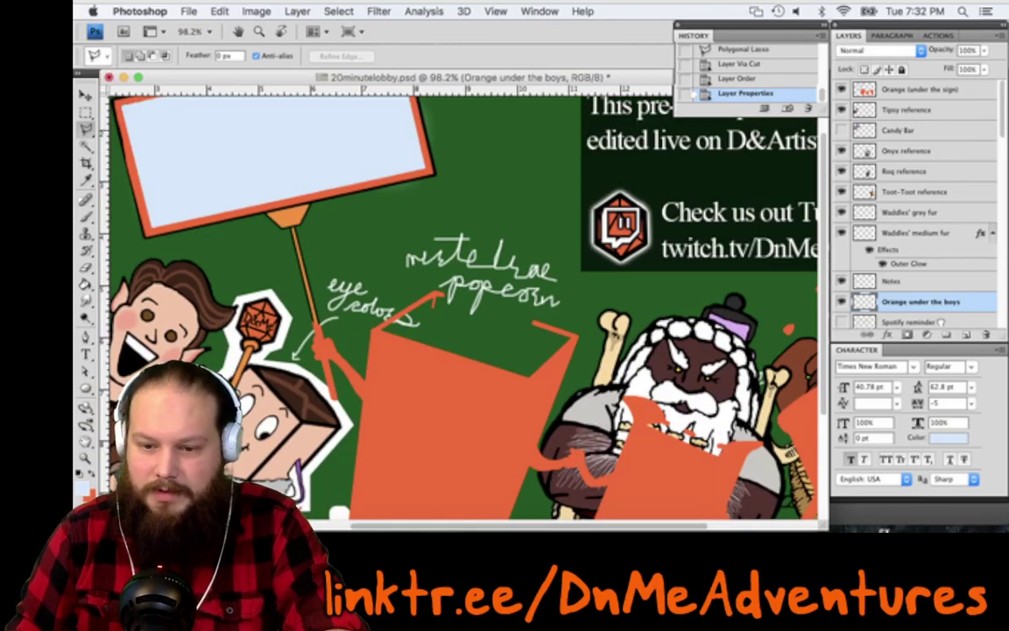
{"action": "scroll", "coordinate": [928, 219], "scroll_direction": "down", "scroll_amount": 5}
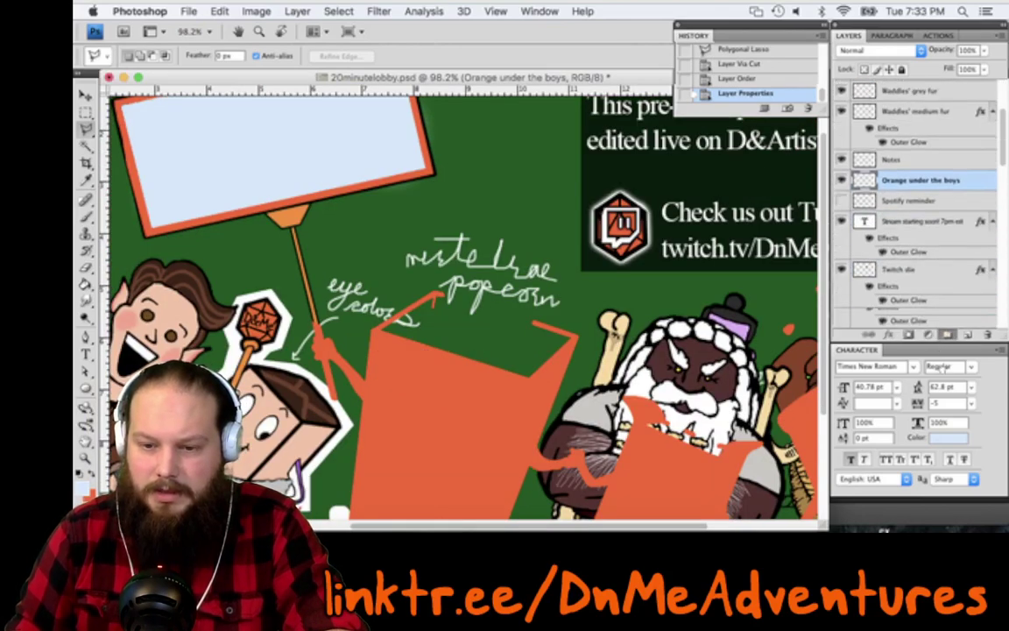
{"action": "scroll", "coordinate": [978, 175], "scroll_direction": "down", "scroll_amount": 10}
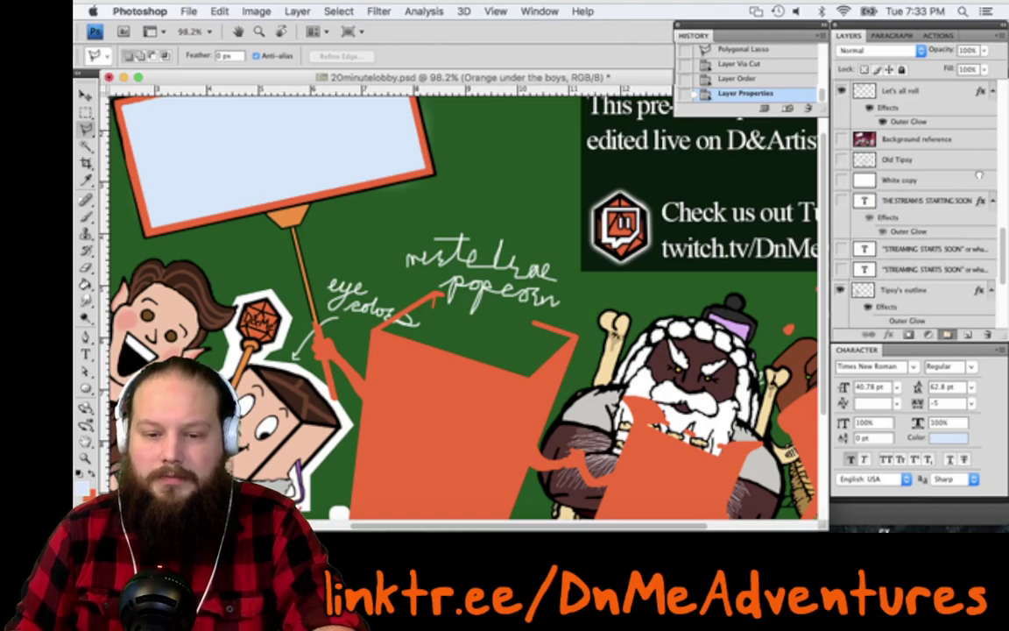
{"action": "scroll", "coordinate": [928, 193], "scroll_direction": "up", "scroll_amount": 10}
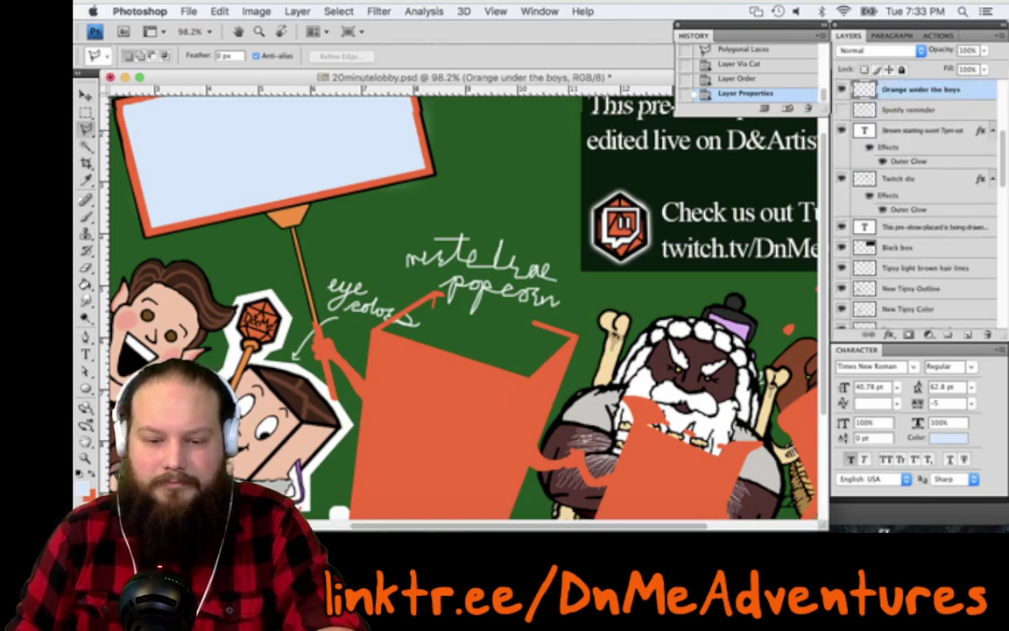
{"action": "left_click", "coordinate": [840, 91]}
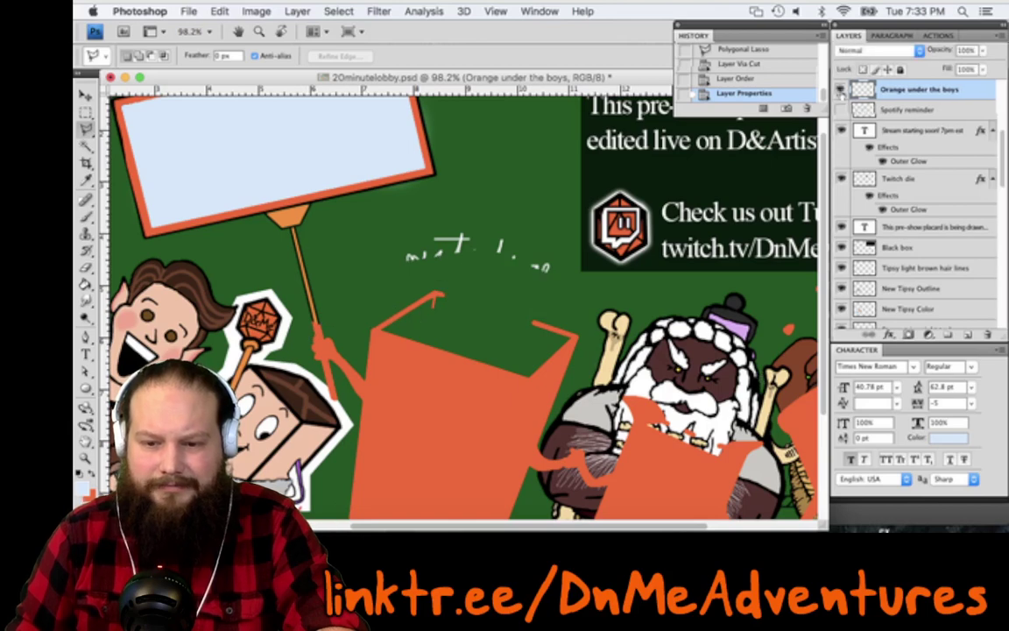
{"action": "left_click", "coordinate": [841, 90]}
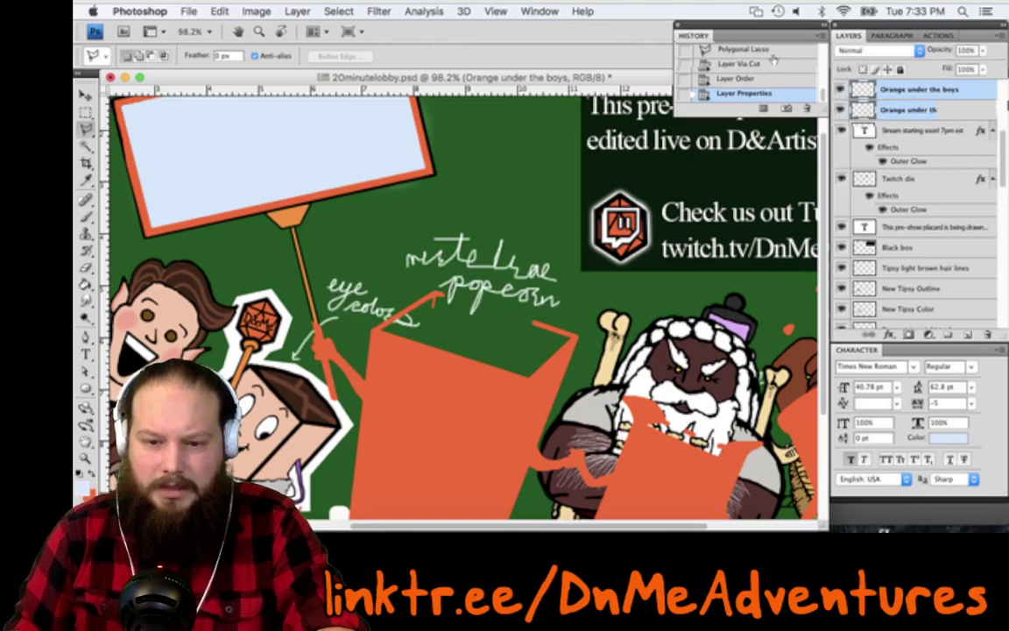
Revert the document history to the Polygonal Lasso selection made before the layer was cut from Notes
{"action": "left_click", "coordinate": [777, 64]}
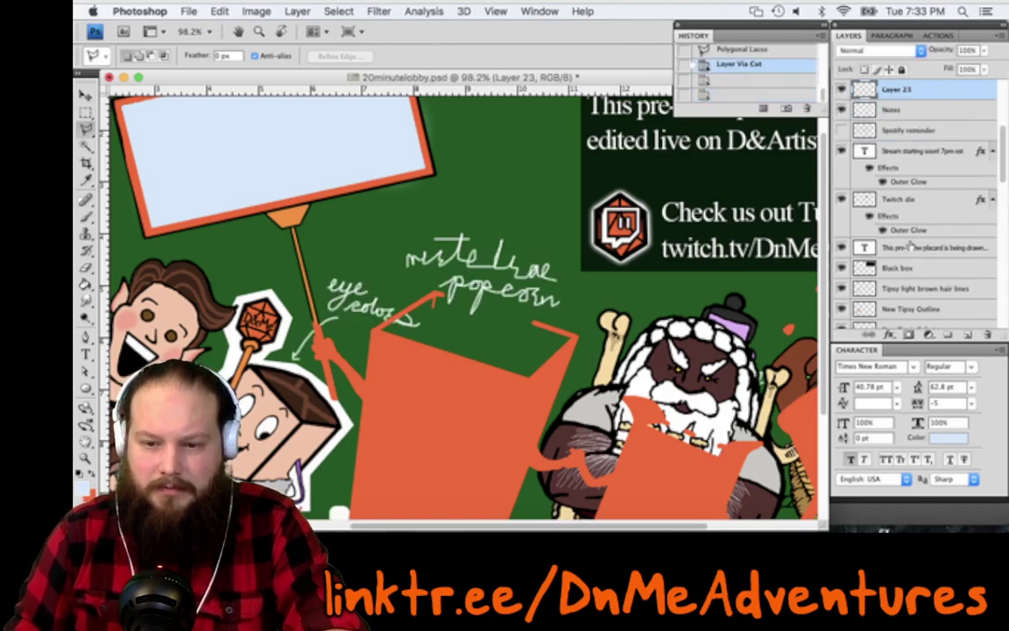
{"action": "left_click", "coordinate": [777, 51]}
{"action": "scroll", "coordinate": [917, 202], "scroll_direction": "up", "scroll_amount": 4}
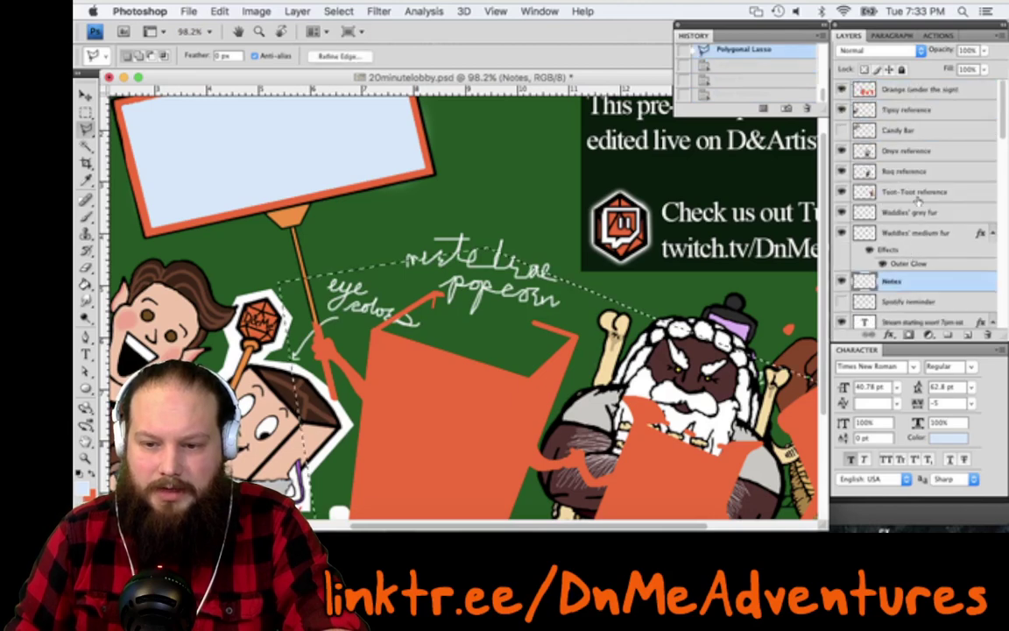
Cut the selected orange character shapes from the Orange (under the sign) layer onto a new layer
{"action": "left_click", "coordinate": [424, 433], "text": "super"}
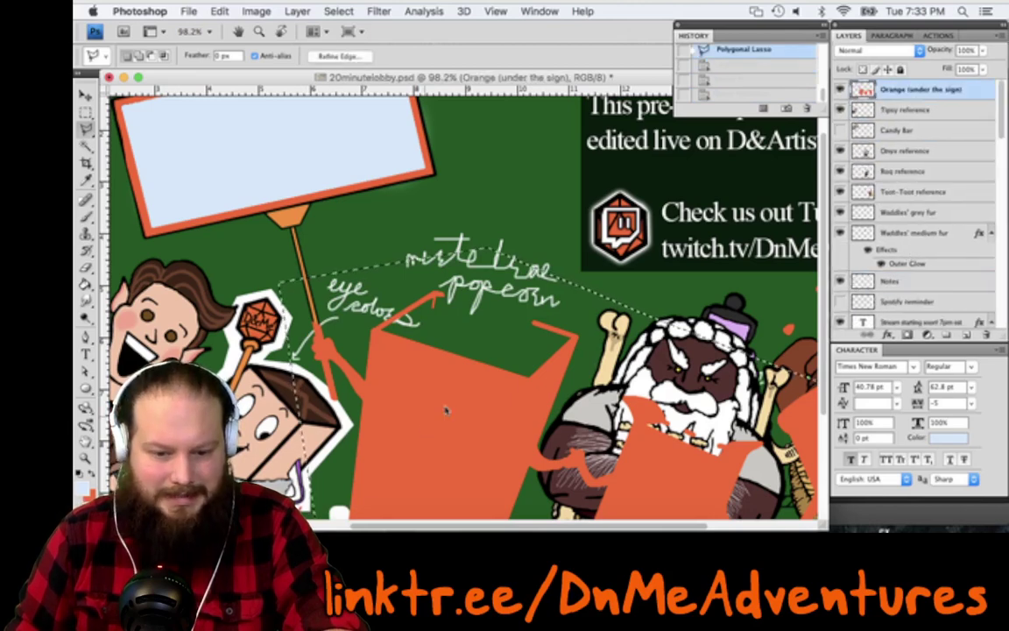
{"action": "right_click", "coordinate": [468, 397]}
{"action": "left_click", "coordinate": [468, 399]}
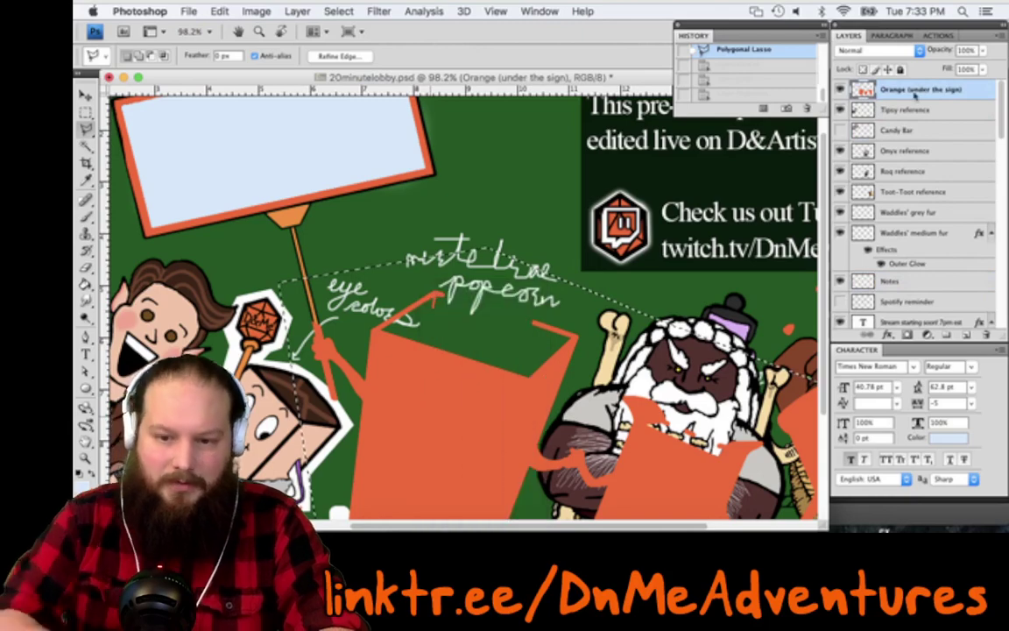
Rename the newly cut layer as "Orange under my boys", leaving its layer style options unchanged
{"action": "double_click", "coordinate": [976, 116]}
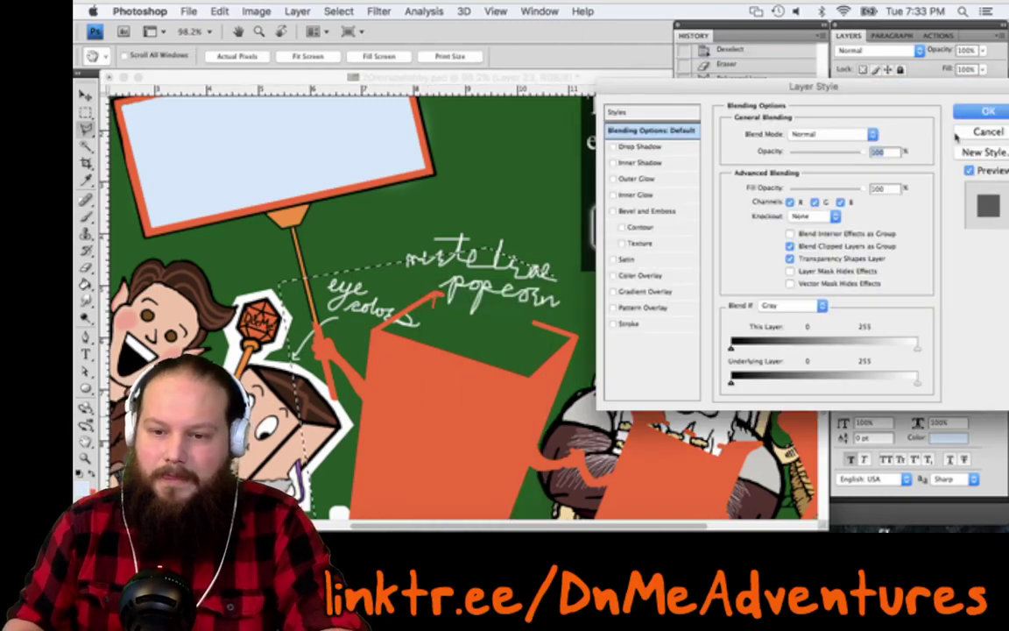
{"action": "left_click", "coordinate": [958, 130]}
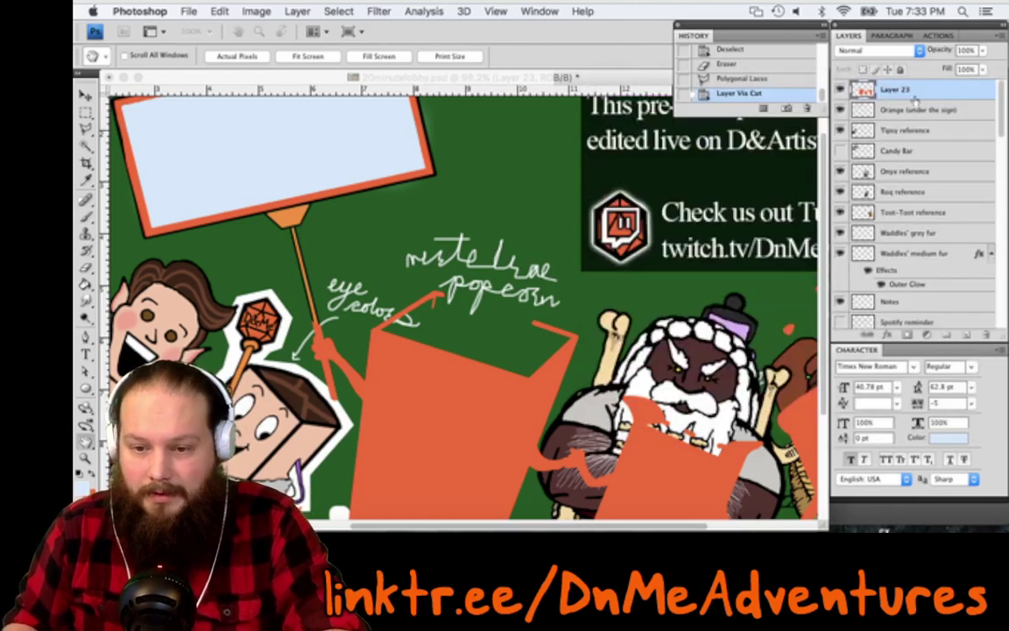
{"action": "key", "text": "Return"}
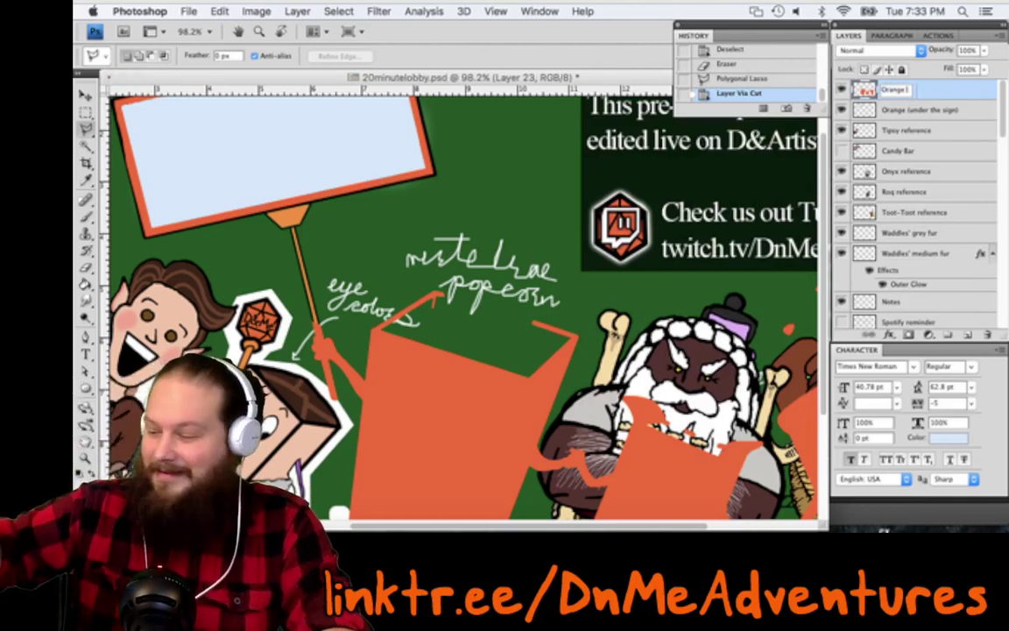
{"action": "key", "text": "BackSpace"}
{"action": "key", "text": "BackSpace"}
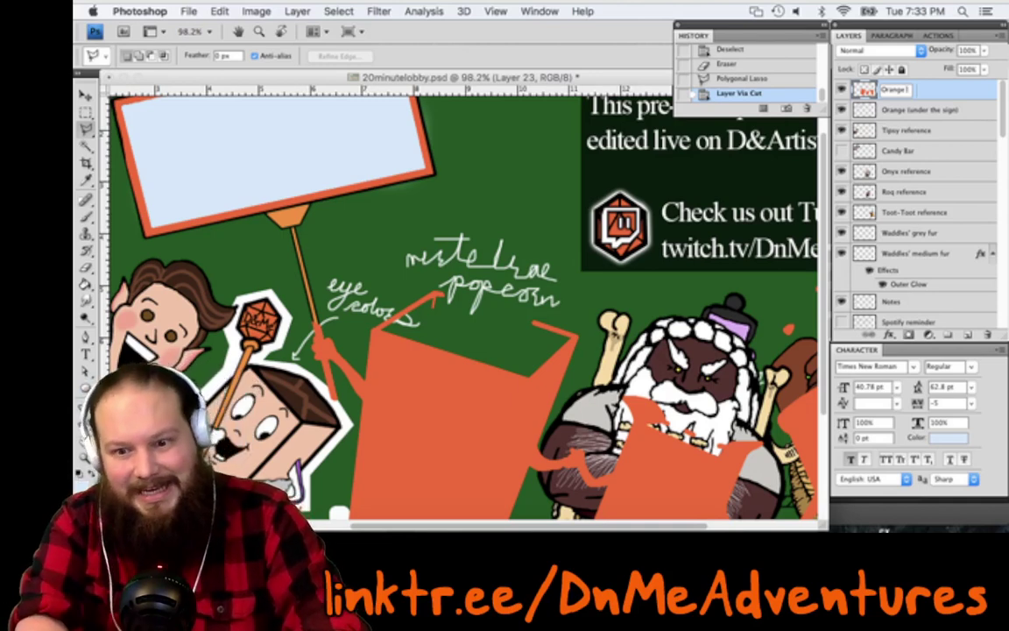
{"action": "type", "text": "under my boys"}
{"action": "key", "text": "Return"}
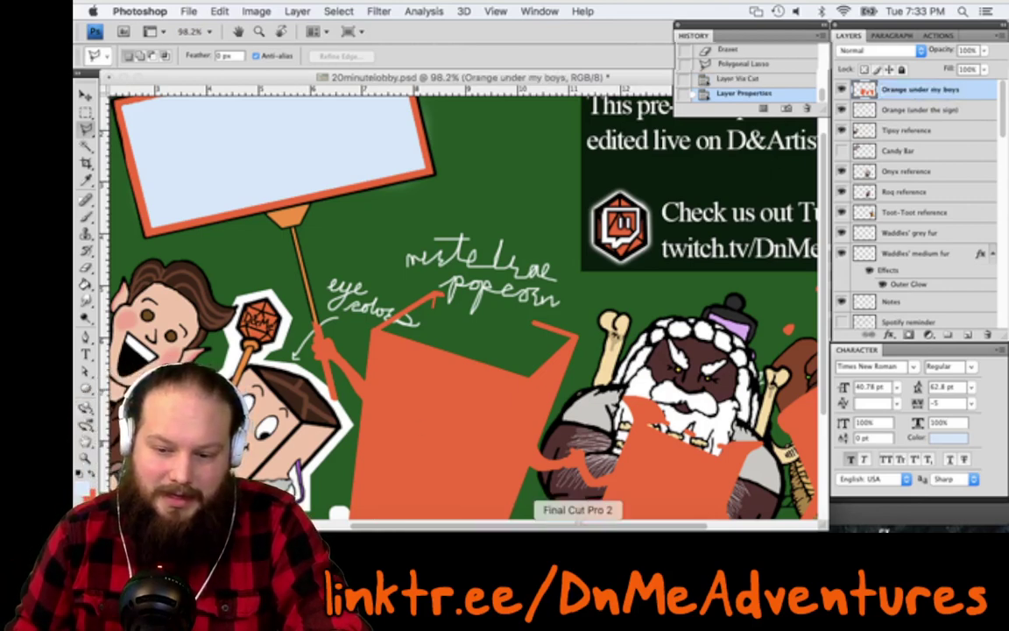
Switch to Final Cut Pro to check the progress of the project's export, and return to Photoshop
{"action": "left_click", "coordinate": [577, 525]}
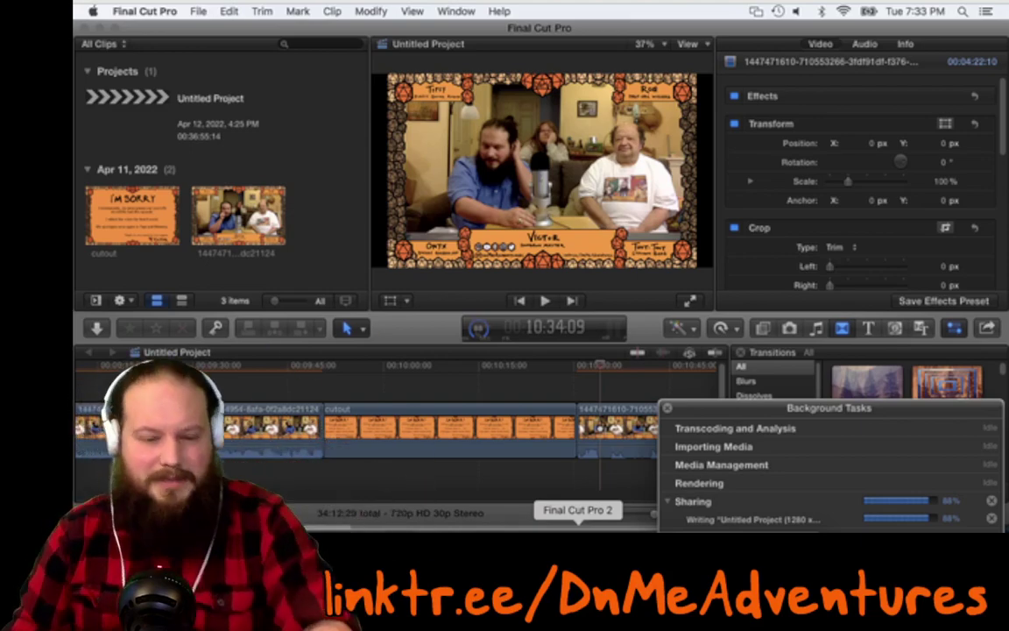
{"action": "left_click", "coordinate": [433, 528]}
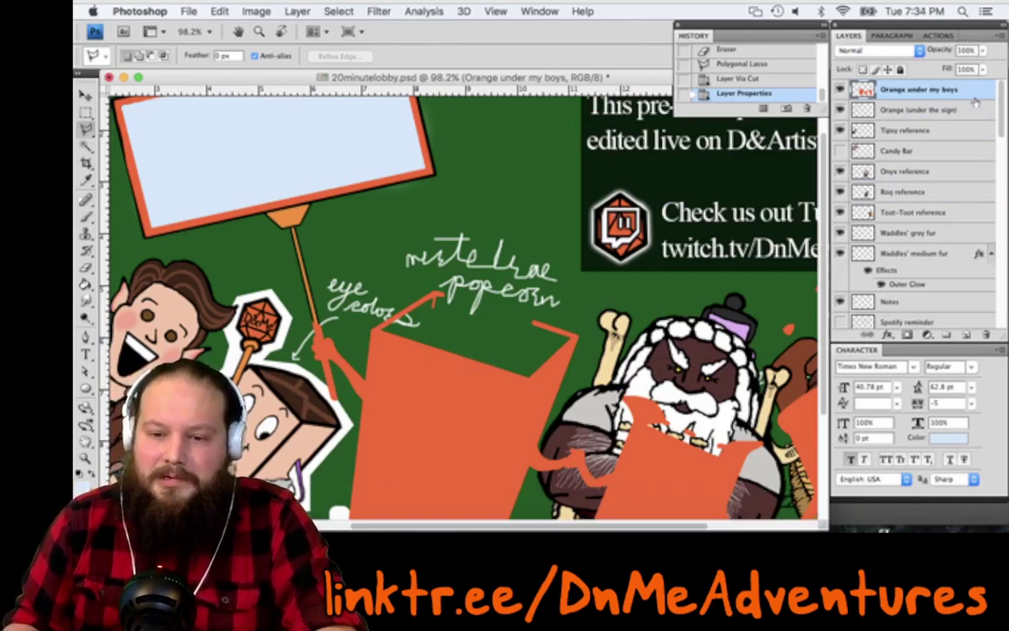
Hide and reshow the Orange (under the sign) layer to check which orange areas remain on it
{"action": "left_click", "coordinate": [974, 110]}
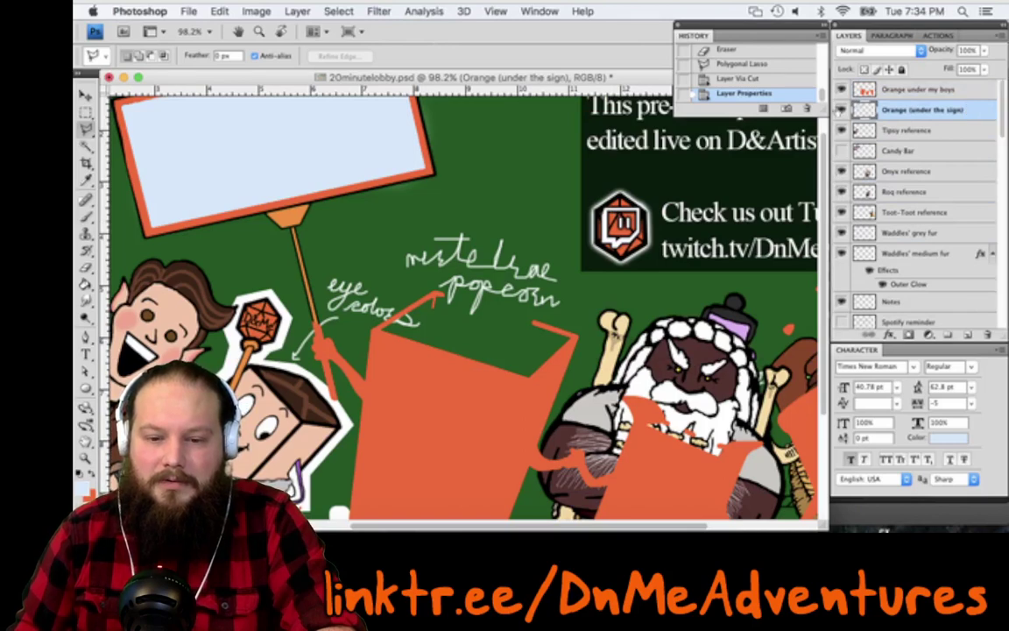
{"action": "left_click", "coordinate": [841, 109]}
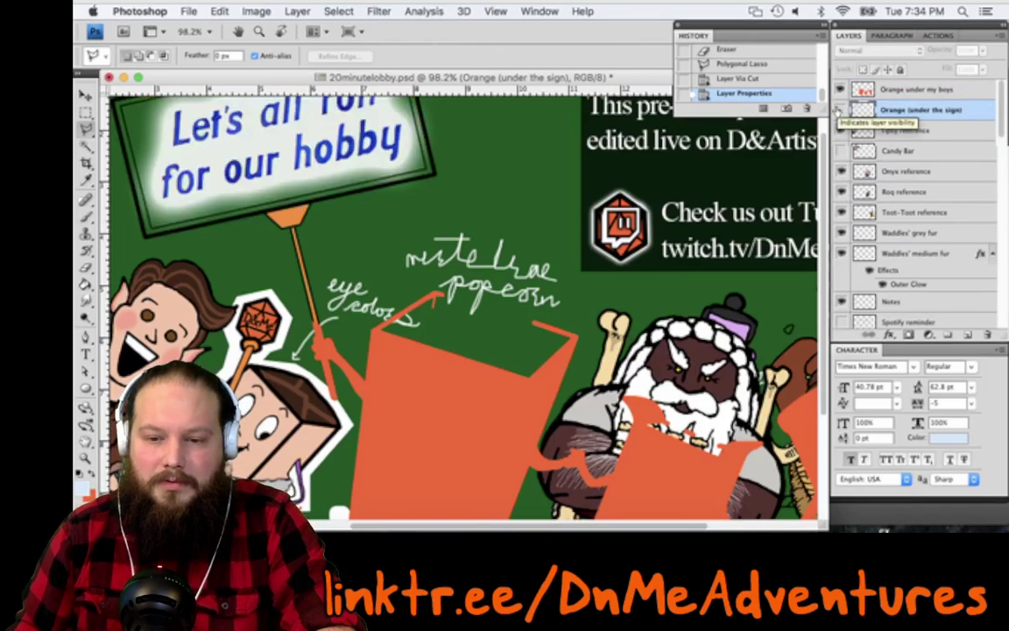
{"action": "left_click", "coordinate": [840, 110]}
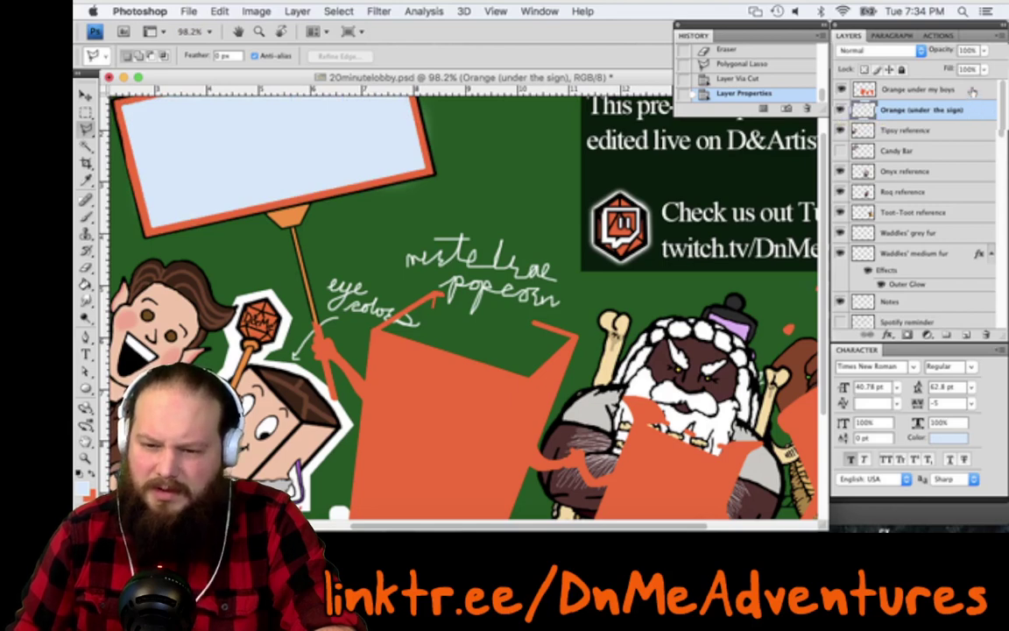
Move the Orange under my boys layer far down the layer stack, beneath the characters' line art
{"action": "left_click", "coordinate": [973, 90]}
{"action": "scroll", "coordinate": [952, 317], "scroll_direction": "down", "scroll_amount": 10}
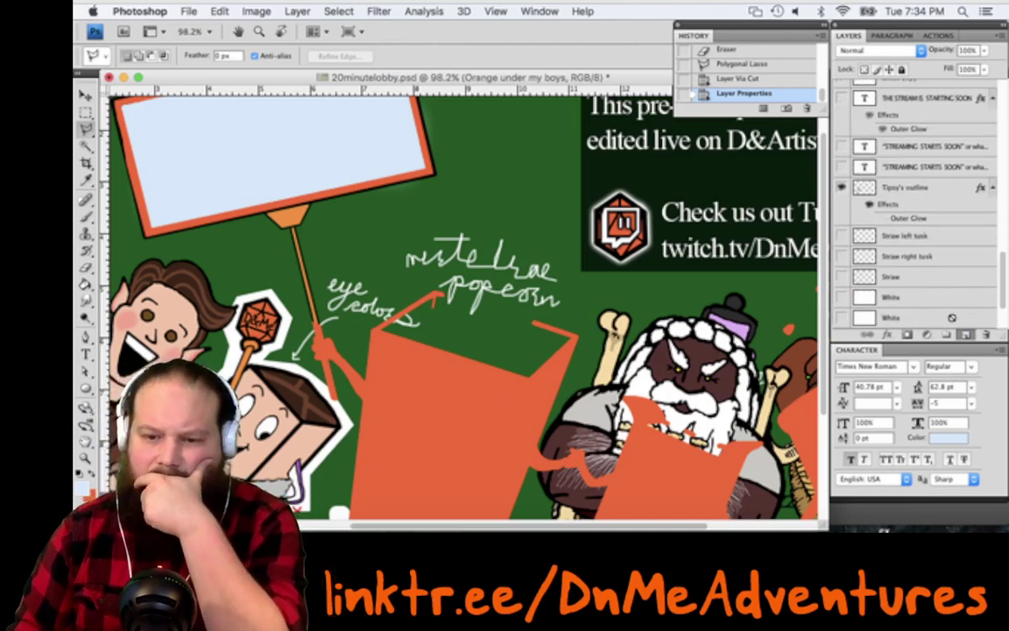
{"action": "left_click_drag", "start_coordinate": [952, 317], "coordinate": [949, 239]}
Move the Orange (under the sign) layer down the layer stack, directly beneath the Let's all roll layer
{"action": "left_click_drag", "start_coordinate": [1003, 303], "coordinate": [1004, 114]}
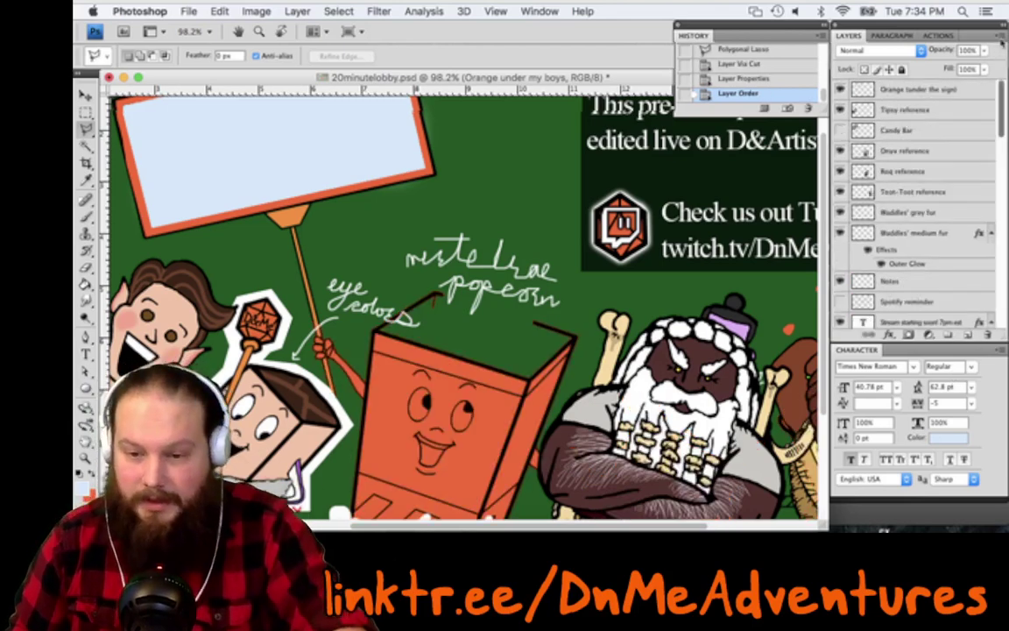
{"action": "left_click", "coordinate": [975, 92]}
{"action": "left_click_drag", "start_coordinate": [975, 92], "coordinate": [939, 344]}
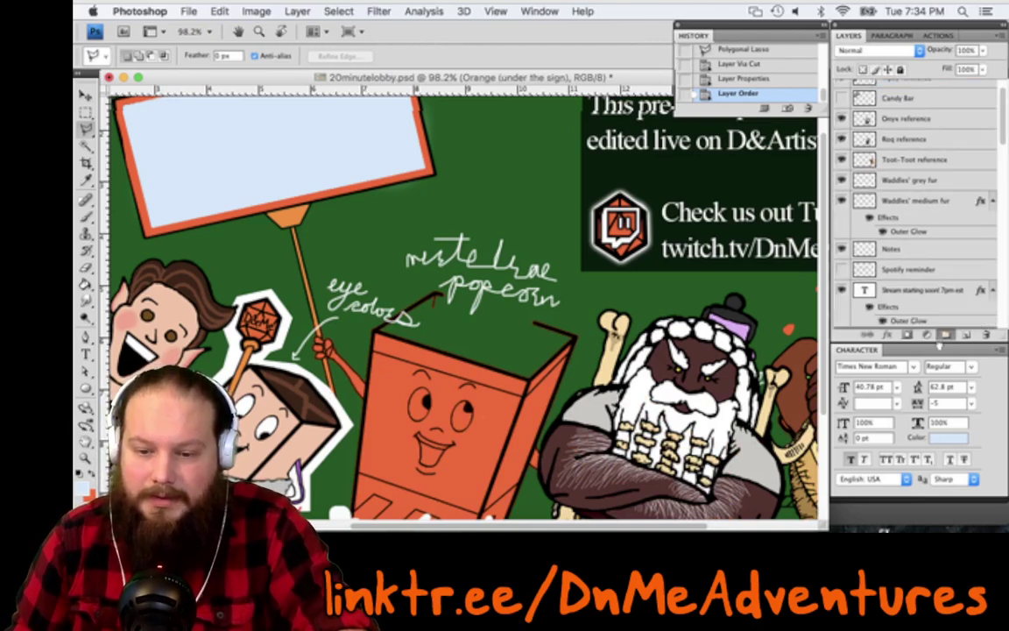
{"action": "scroll", "coordinate": [915, 202], "scroll_direction": "down", "scroll_amount": 3}
{"action": "scroll", "coordinate": [915, 201], "scroll_direction": "down", "scroll_amount": 2}
{"action": "left_click_drag", "start_coordinate": [938, 347], "coordinate": [940, 256]}
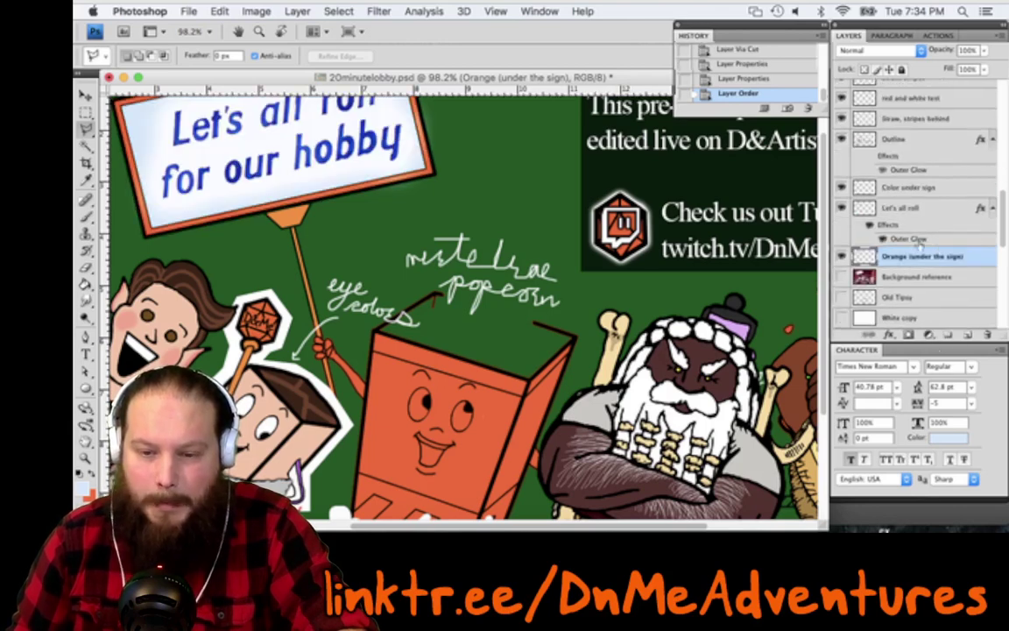
Toggle the Color under sign layer's visibility to check its contents, and move it directly beneath the Orange (under the sign) layer
{"action": "left_click", "coordinate": [841, 186]}
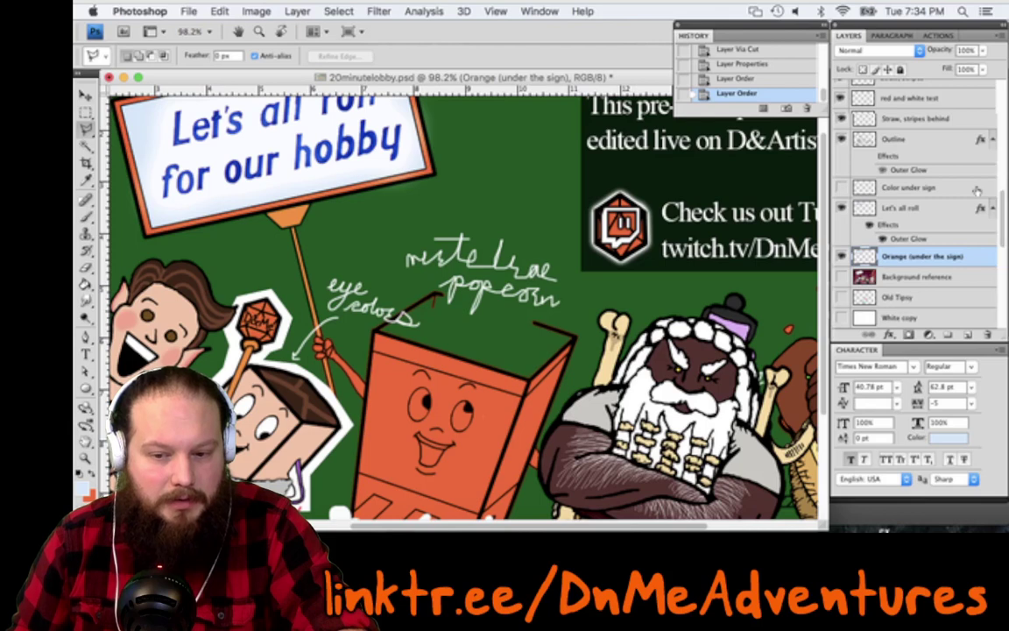
{"action": "left_click_drag", "start_coordinate": [977, 190], "coordinate": [957, 257]}
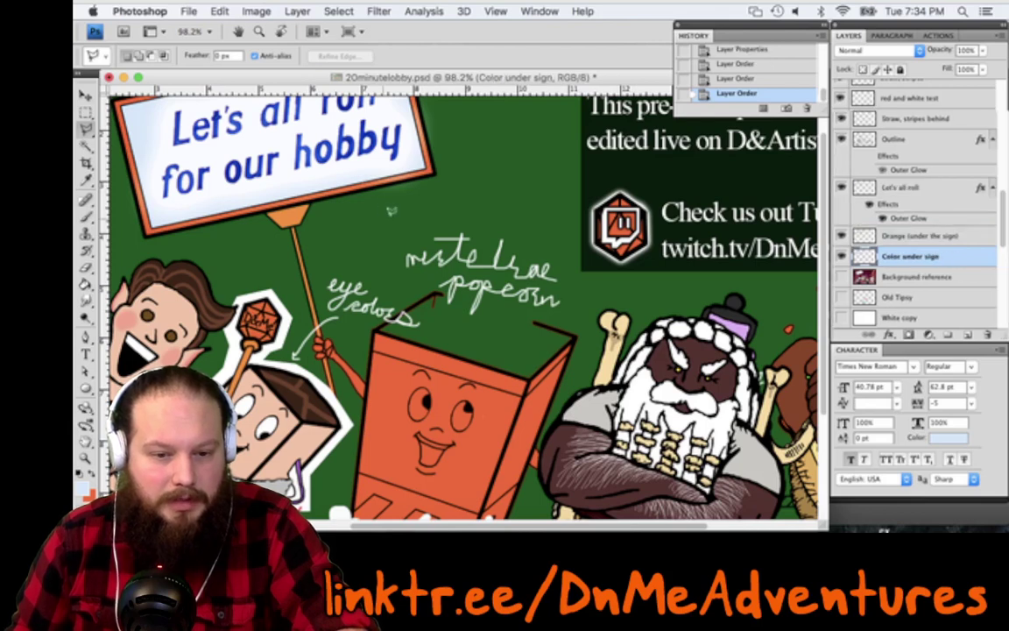
{"action": "key", "text": "v"}
{"action": "left_click", "coordinate": [610, 269]}
{"action": "key", "text": "ctrl+z"}
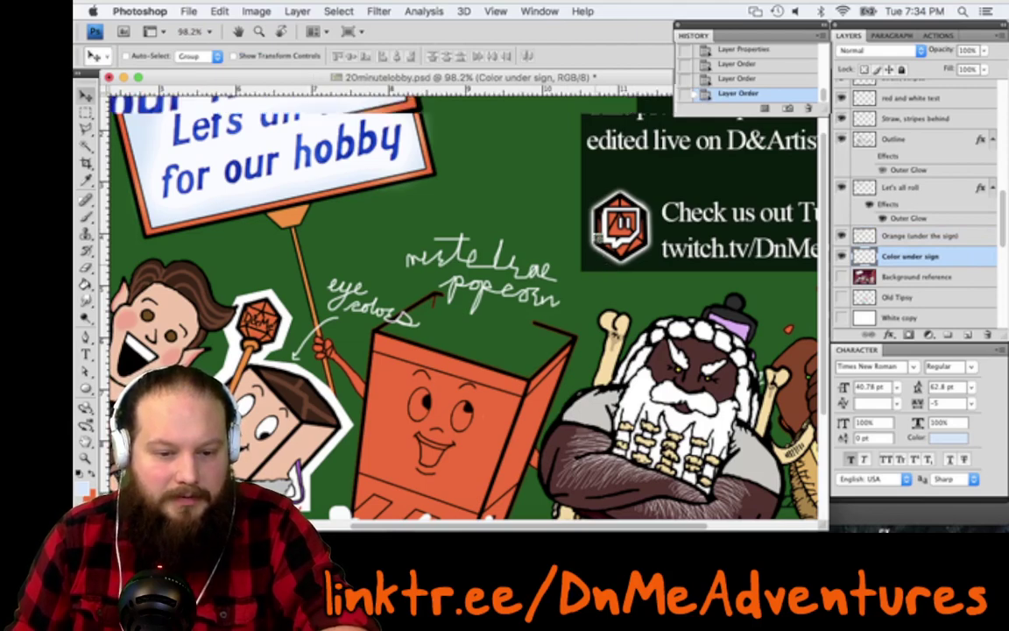
Set the foreground colour to the light orange ff9004 for painting the sign's bracket and pole
{"action": "scroll", "coordinate": [596, 237], "scroll_direction": "up", "scroll_amount": 10}
{"action": "scroll", "coordinate": [596, 237], "scroll_direction": "left", "scroll_amount": 7}
{"action": "scroll", "coordinate": [597, 237], "scroll_direction": "up", "scroll_amount": 4}
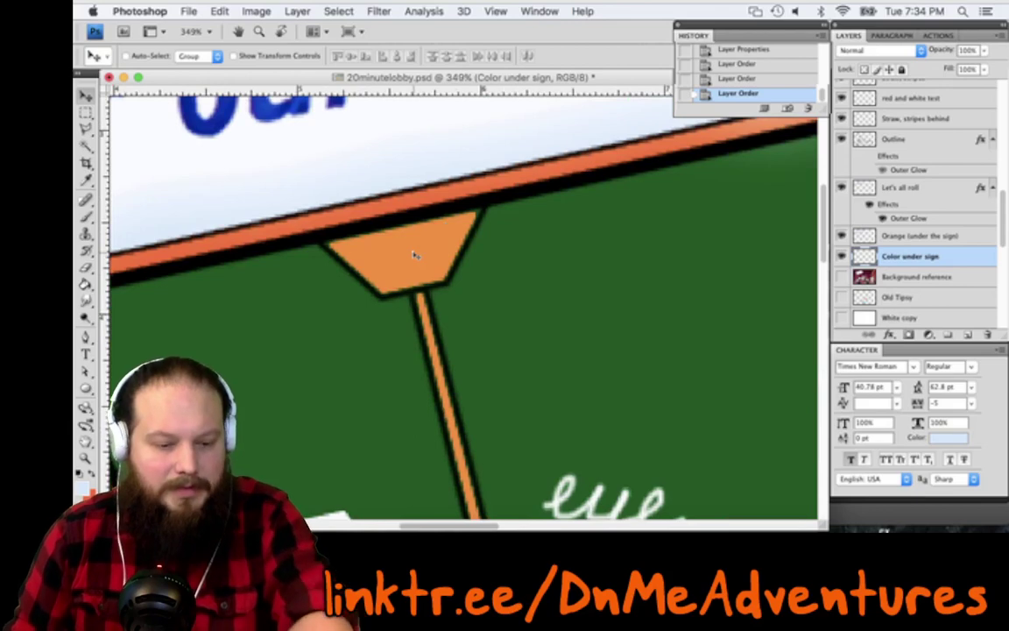
{"action": "key", "text": "x"}
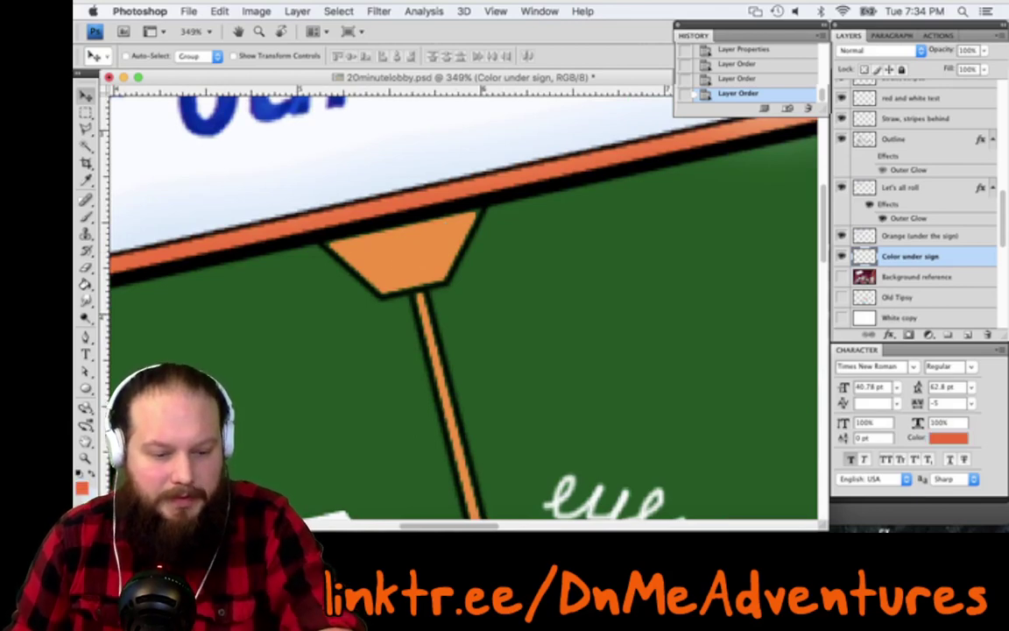
{"action": "key", "text": "x"}
{"action": "key", "text": "n"}
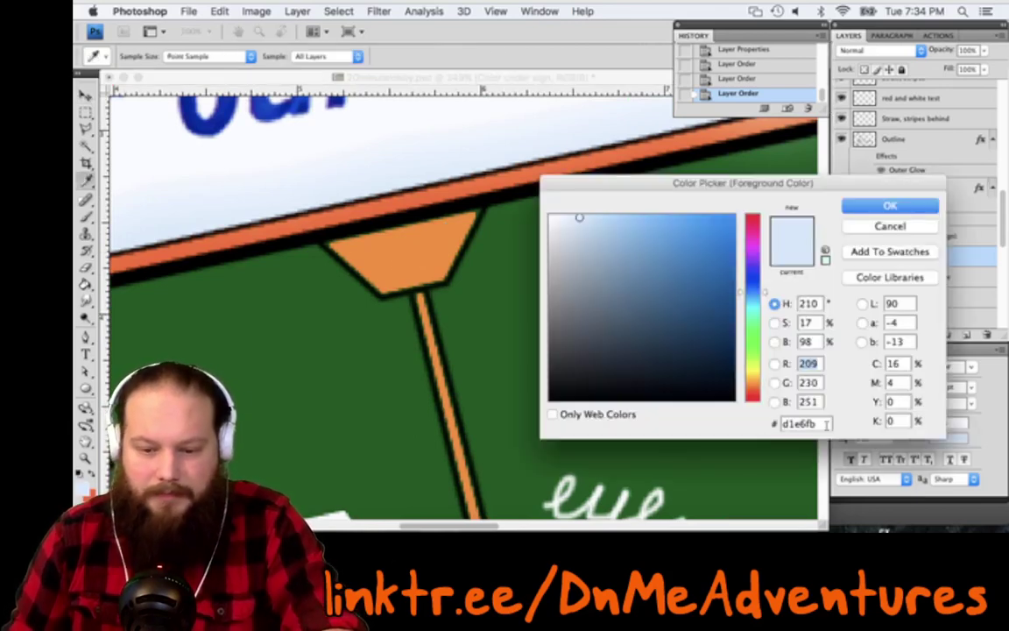
{"action": "left_click_drag", "start_coordinate": [818, 424], "coordinate": [691, 423]}
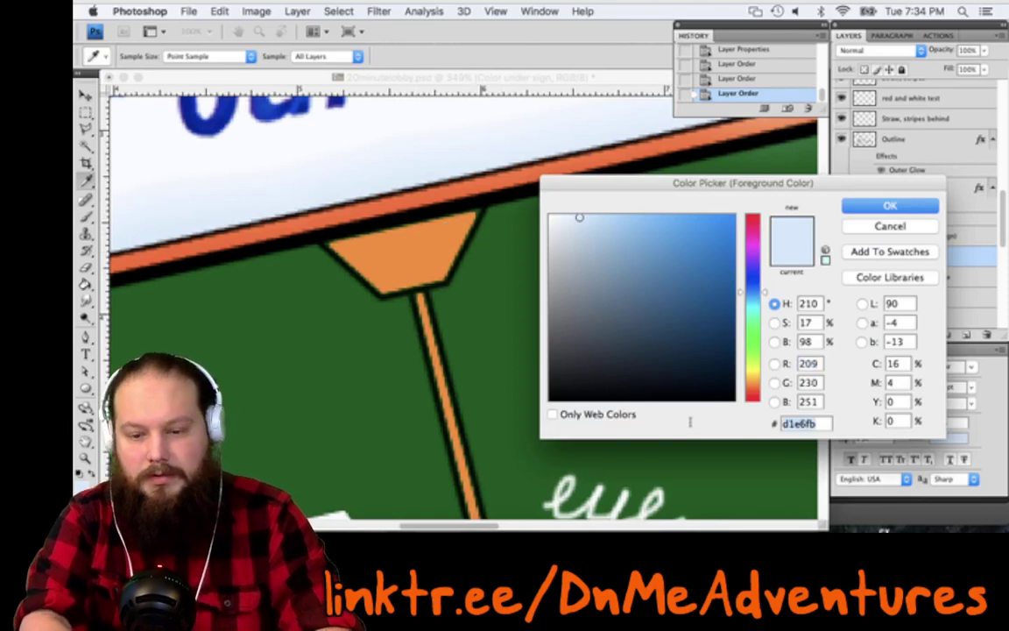
{"action": "type", "text": "ff9000"}
{"action": "key", "text": "Return"}
{"action": "key", "text": "b"}
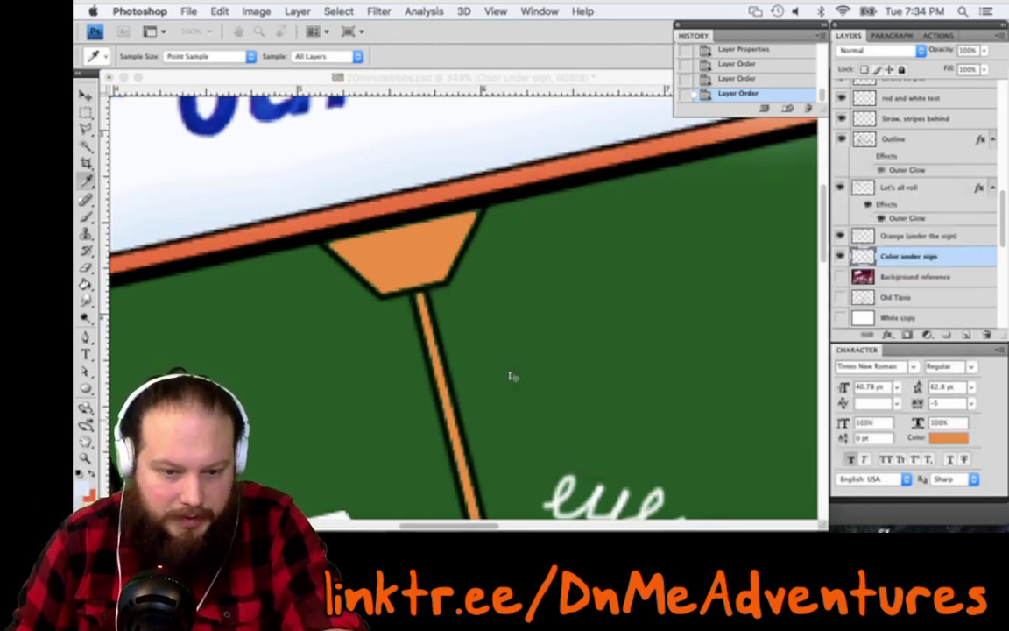
Paint the bracket beneath the sign orange on the Color under sign layer with a 7 px hard brush
{"action": "right_click", "coordinate": [368, 267]}
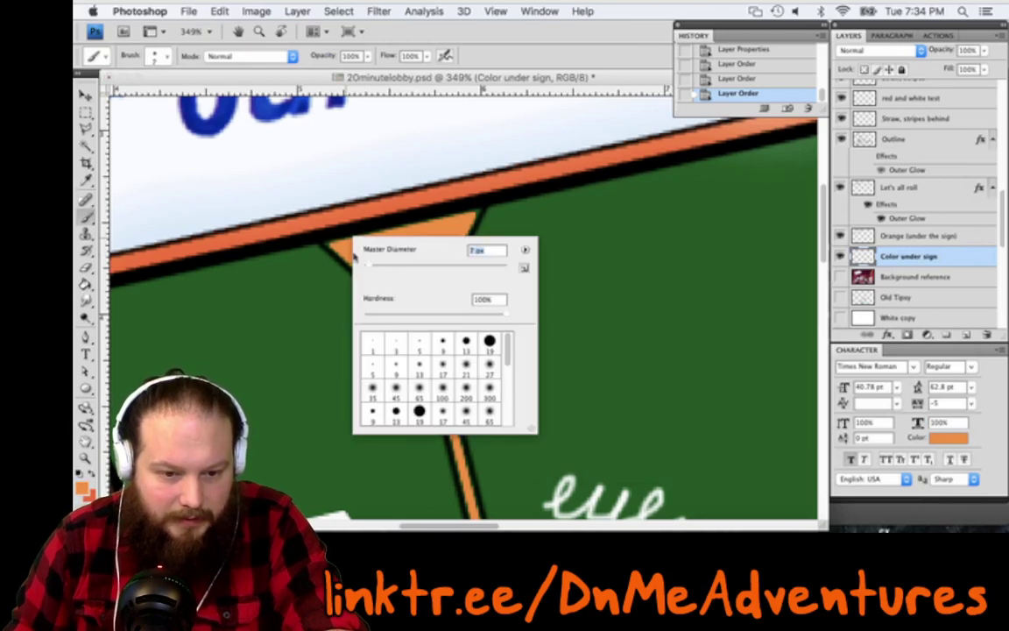
{"action": "key", "text": "Return"}
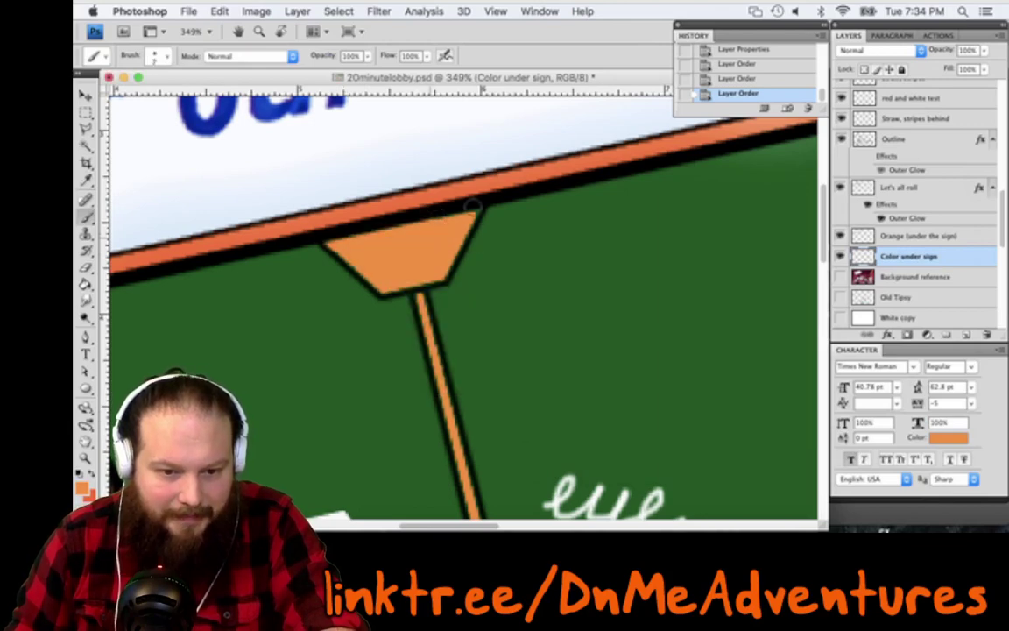
{"action": "left_click", "coordinate": [459, 237]}
{"action": "scroll", "coordinate": [454, 237], "scroll_direction": "up", "scroll_amount": 3}
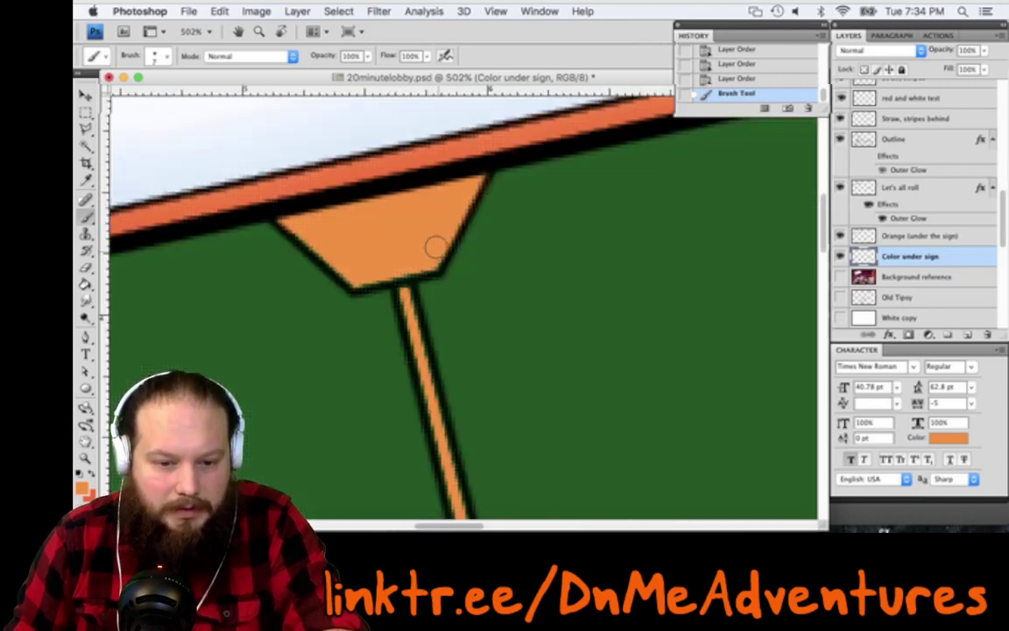
{"action": "left_click_drag", "start_coordinate": [435, 247], "coordinate": [394, 266]}
{"action": "scroll", "coordinate": [352, 275], "scroll_direction": "down", "scroll_amount": 1}
{"action": "mouse_move", "coordinate": [275, 207]}
{"action": "left_mouse_down"}
{"action": "mouse_move", "coordinate": [294, 225]}
{"action": "mouse_move", "coordinate": [394, 196]}
{"action": "left_mouse_up"}
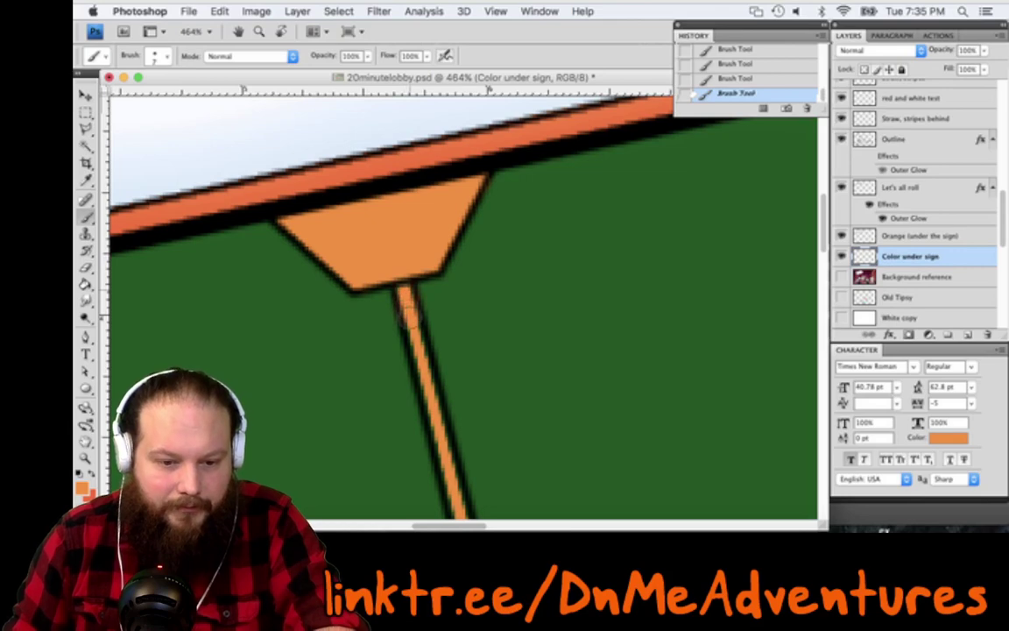
Check the foreground colour's hex code and paint the sign's pole orange from the bracket down to the hand
{"action": "scroll", "coordinate": [403, 298], "scroll_direction": "down", "scroll_amount": 3}
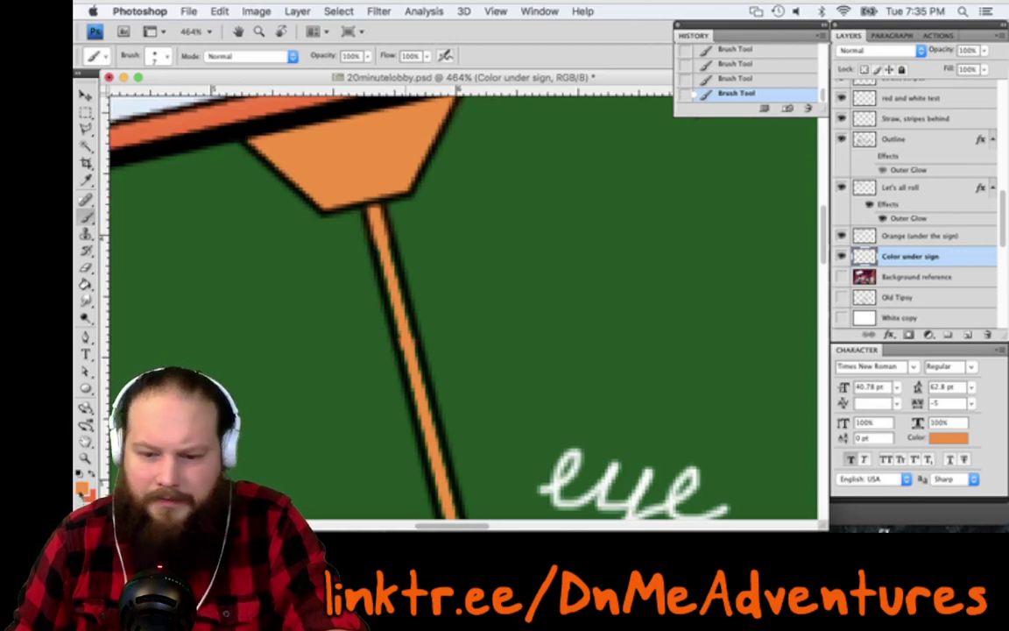
{"action": "left_click", "coordinate": [82, 489]}
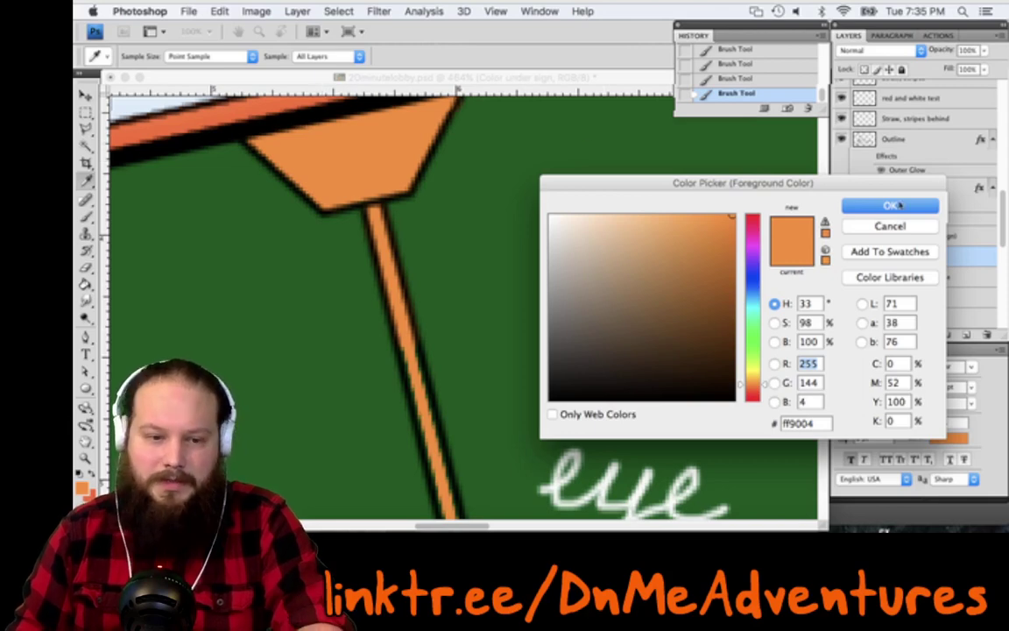
{"action": "key", "text": "Return"}
{"action": "key", "text": "b"}
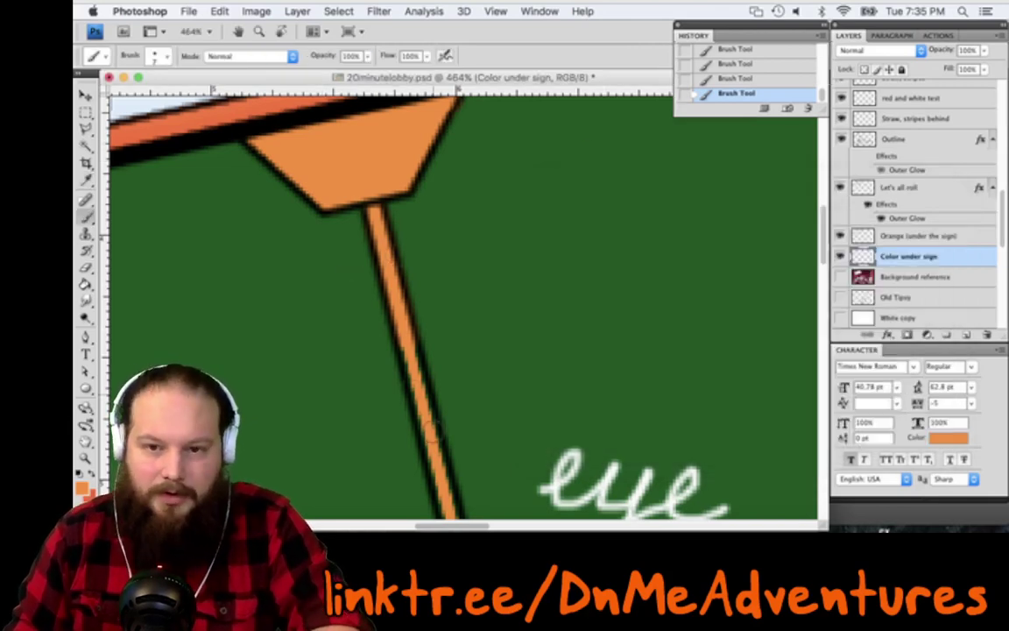
{"action": "scroll", "coordinate": [433, 422], "scroll_direction": "down", "scroll_amount": 3}
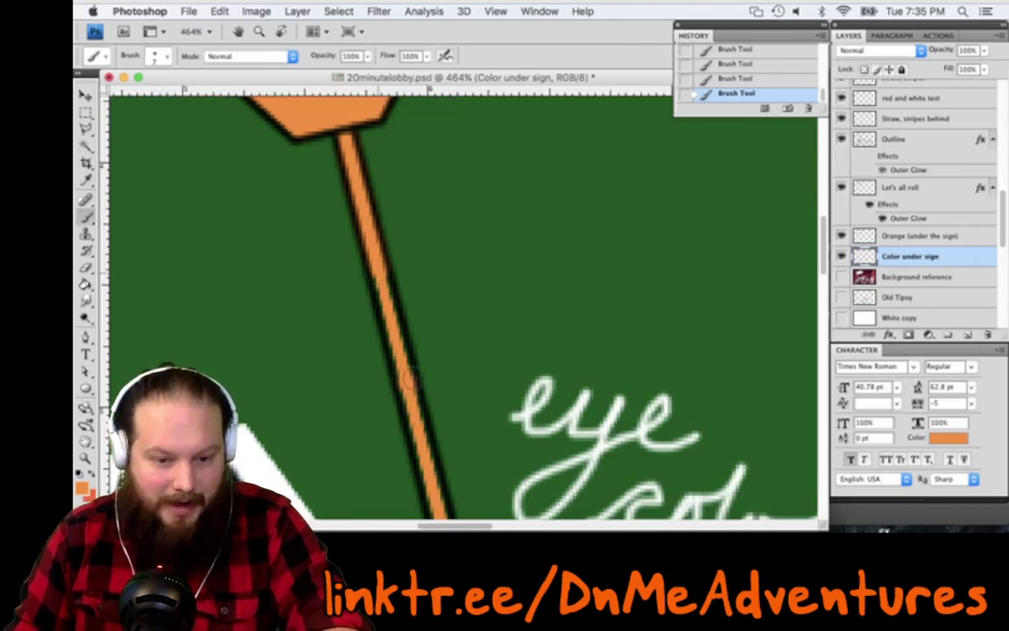
{"action": "scroll", "coordinate": [433, 471], "scroll_direction": "down", "scroll_amount": 6}
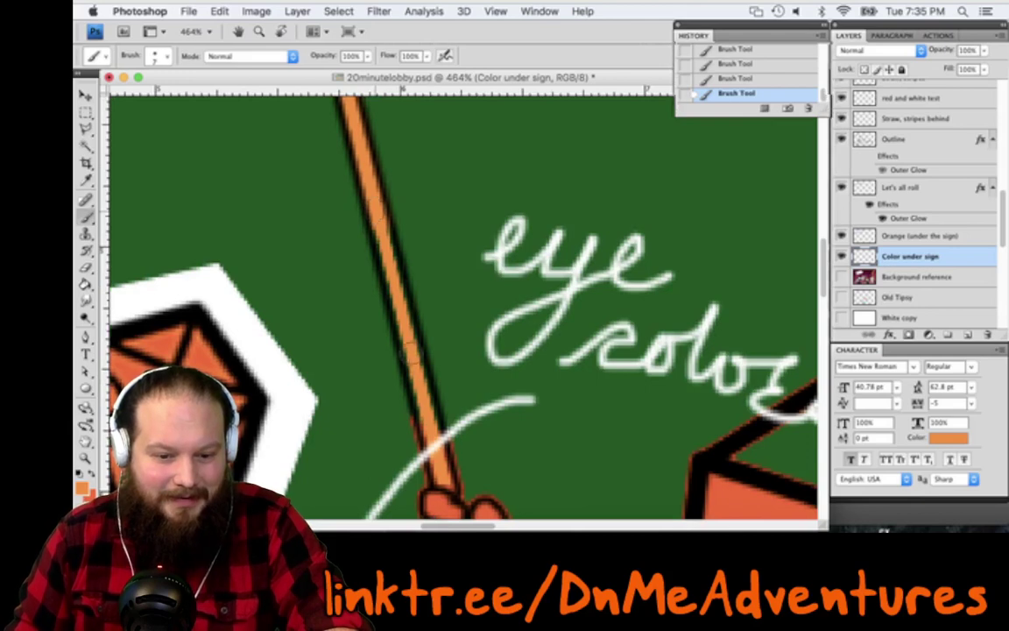
{"action": "scroll", "coordinate": [394, 375], "scroll_direction": "down", "scroll_amount": 3}
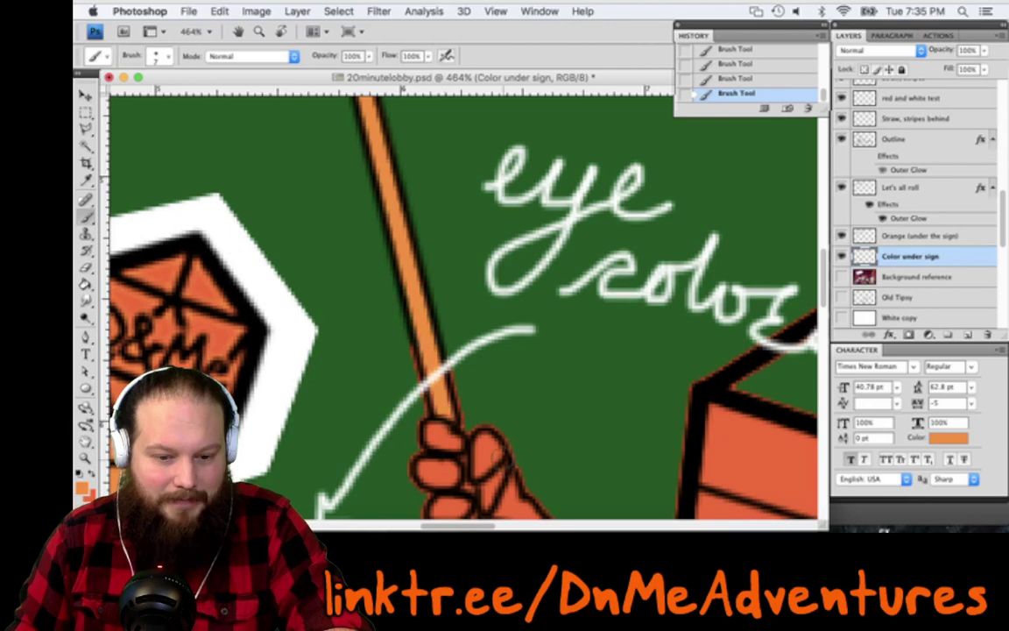
Outline the hand, forearm and lower pole with the Polygonal Lasso, delete that area from the Orange under my boys layer, and deselect
{"action": "key", "text": "v"}
{"action": "left_click", "coordinate": [478, 455], "text": "super"}
{"action": "scroll", "coordinate": [514, 409], "scroll_direction": "down", "scroll_amount": 3}
{"action": "key", "text": "l"}
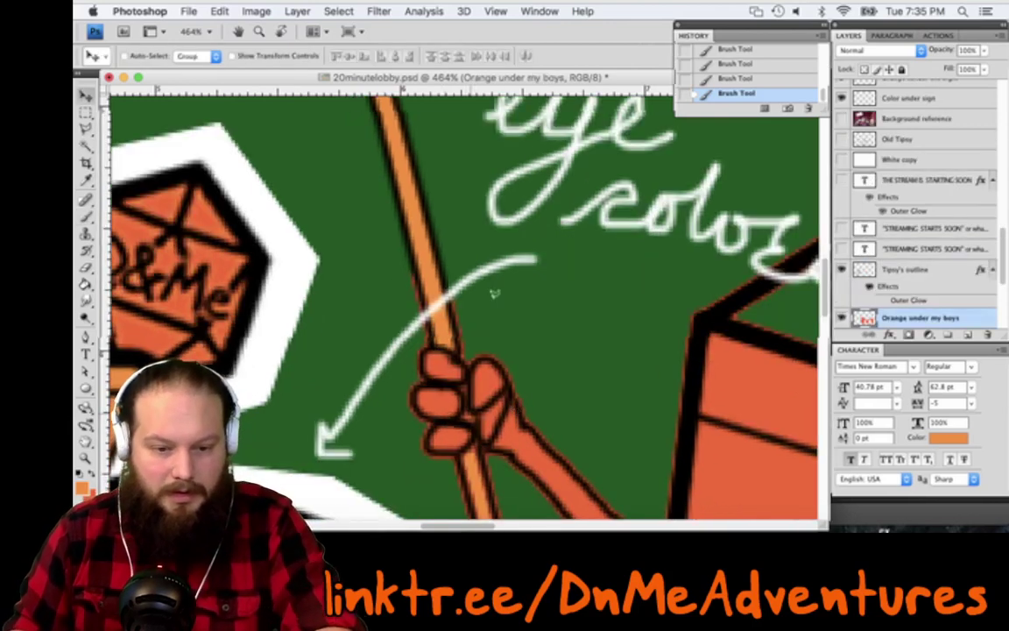
{"action": "left_click", "coordinate": [368, 226]}
{"action": "scroll", "coordinate": [465, 435], "scroll_direction": "down", "scroll_amount": 7}
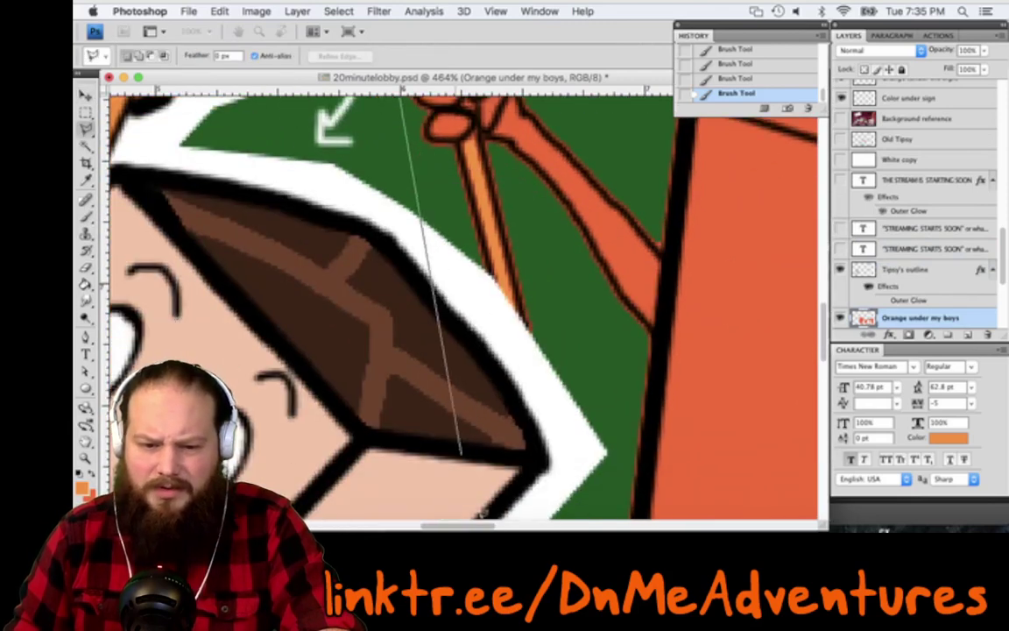
{"action": "left_click", "coordinate": [460, 472]}
{"action": "left_click", "coordinate": [590, 492]}
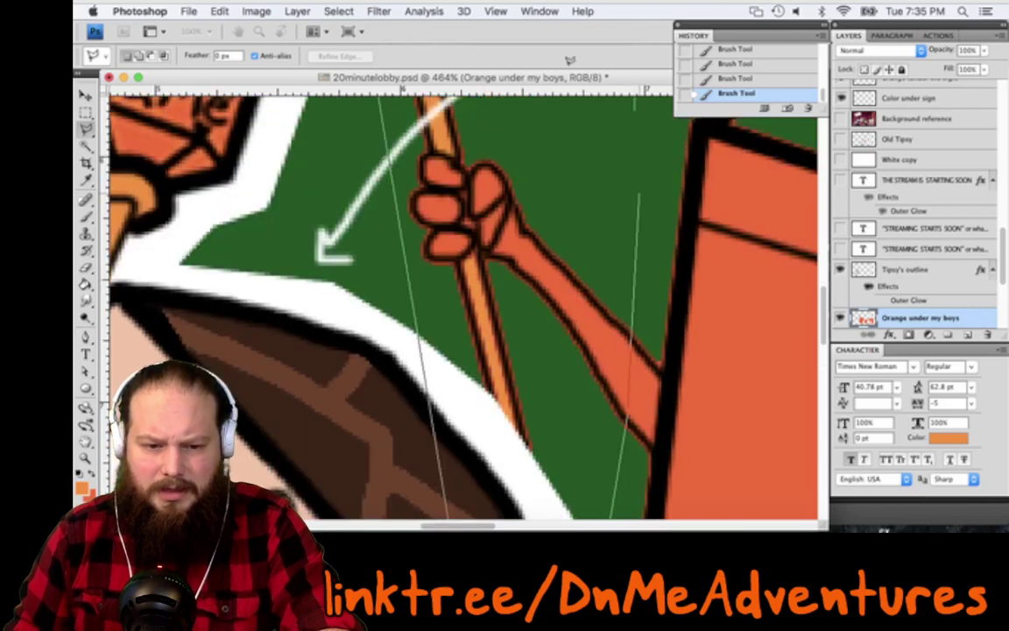
{"action": "left_click", "coordinate": [521, 180]}
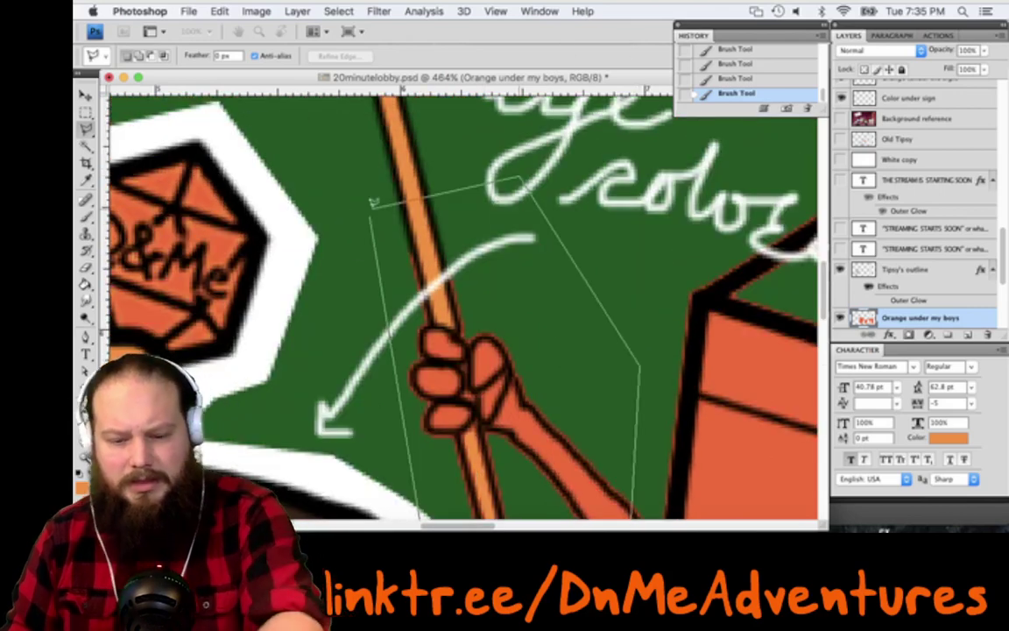
{"action": "left_click", "coordinate": [374, 204]}
{"action": "key", "text": "Delete"}
{"action": "key", "text": "m"}
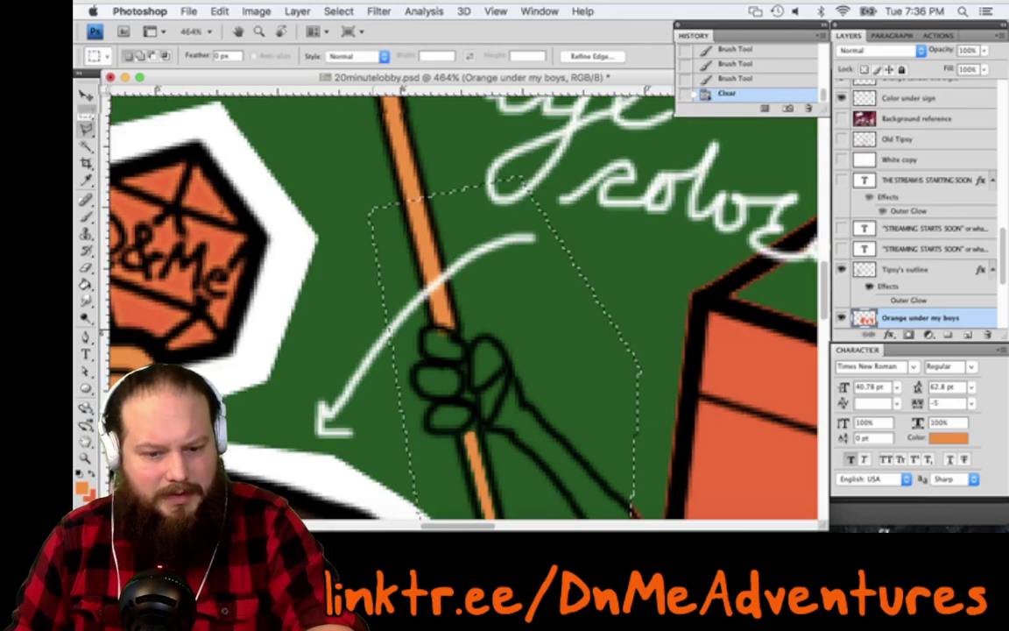
{"action": "key", "text": "ctrl+d"}
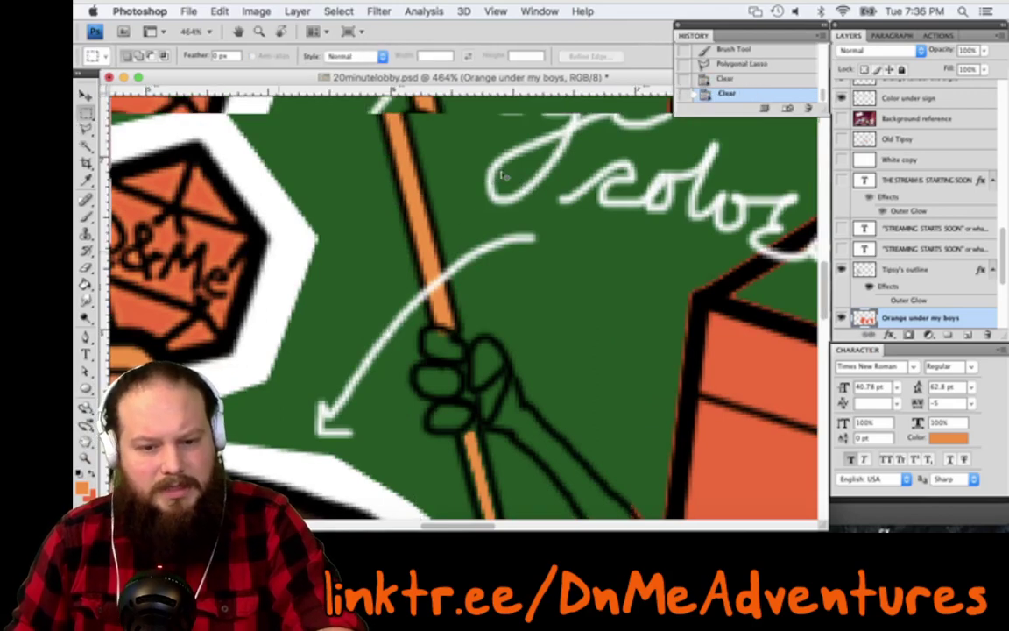
Hide the New Tipsy Color layer to expose the lower end of the sign's pole
{"action": "scroll", "coordinate": [506, 189], "scroll_direction": "down", "scroll_amount": 8}
{"action": "key", "text": "v"}
{"action": "left_click", "coordinate": [640, 251], "text": "super"}
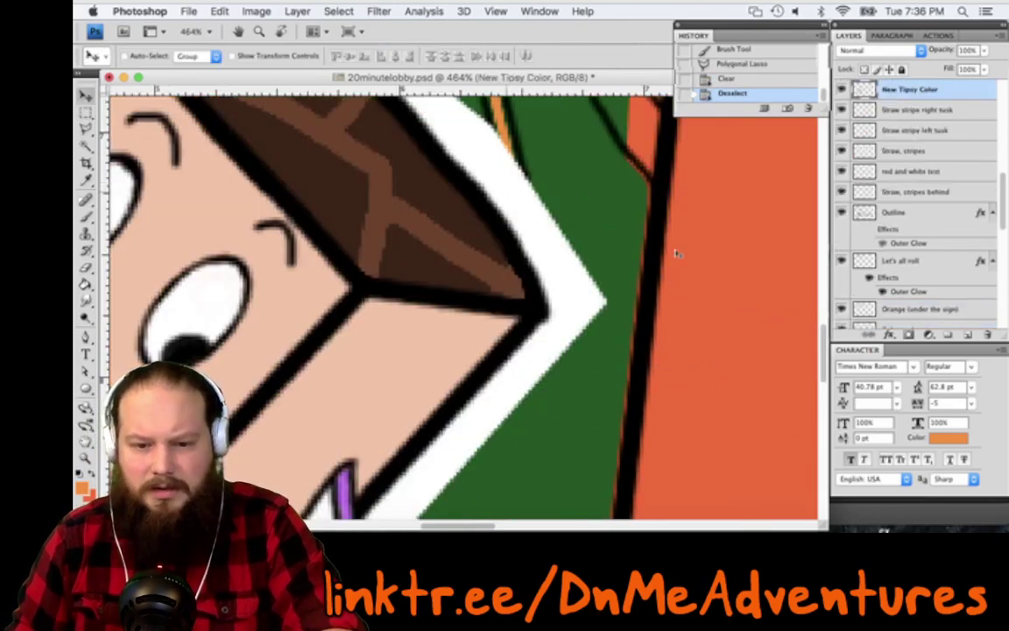
{"action": "left_click", "coordinate": [840, 90]}
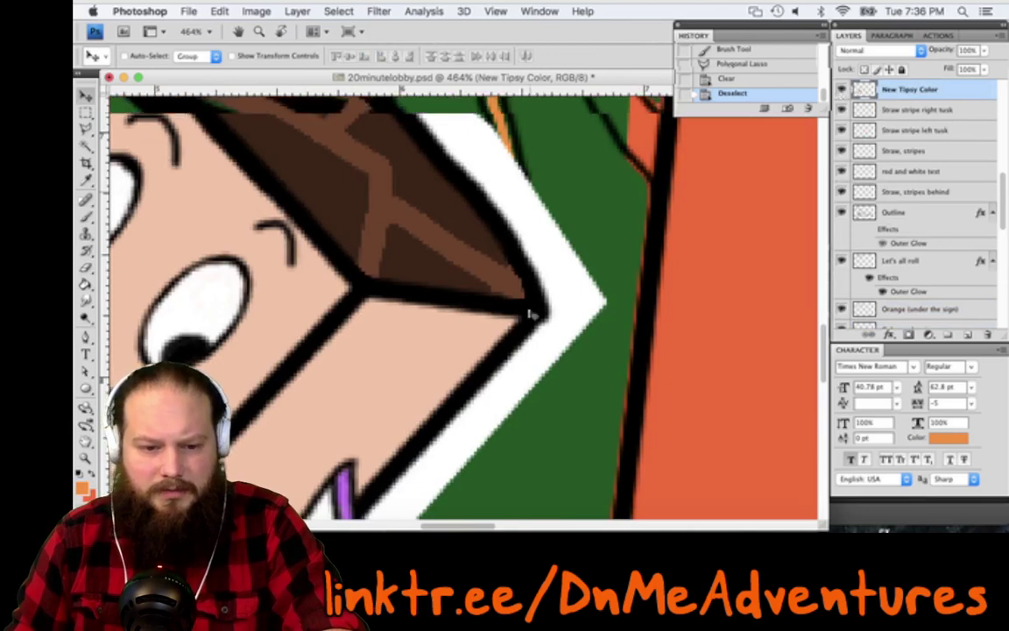
{"action": "scroll", "coordinate": [532, 315], "scroll_direction": "up", "scroll_amount": 1}
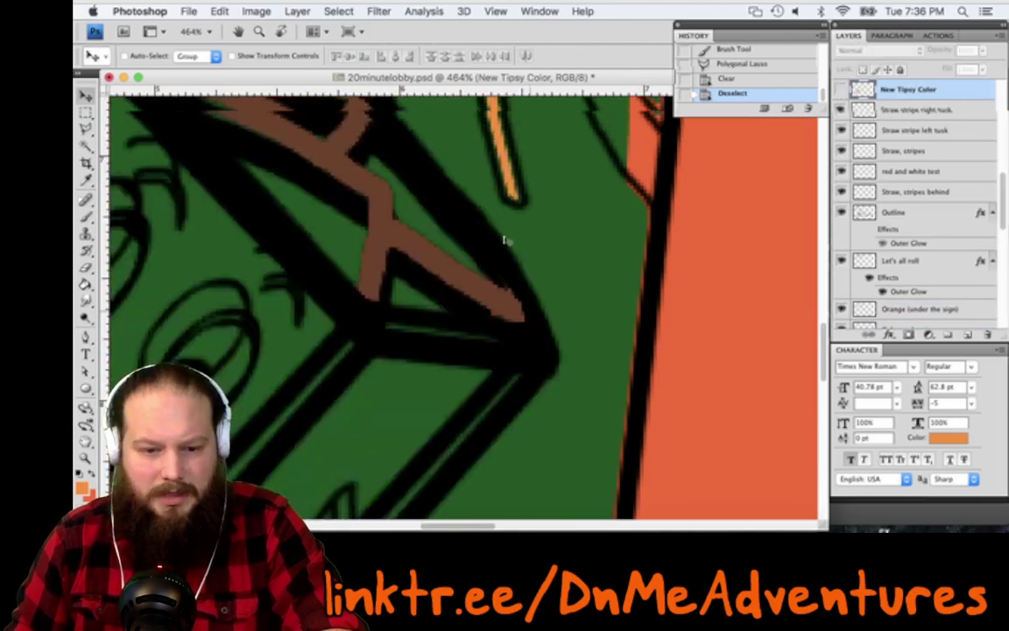
{"action": "scroll", "coordinate": [505, 236], "scroll_direction": "up", "scroll_amount": 3}
Paint the pole's section below the hand orange on the Color under sign layer, using a smaller brush for its edges and tip
{"action": "left_click", "coordinate": [938, 213]}
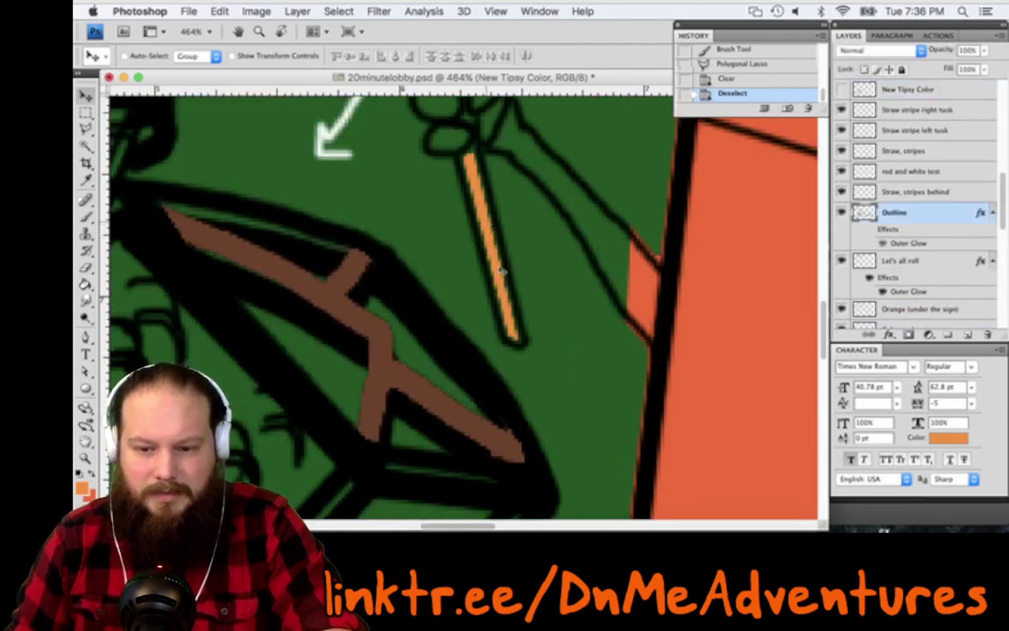
{"action": "scroll", "coordinate": [930, 309], "scroll_direction": "down", "scroll_amount": 1}
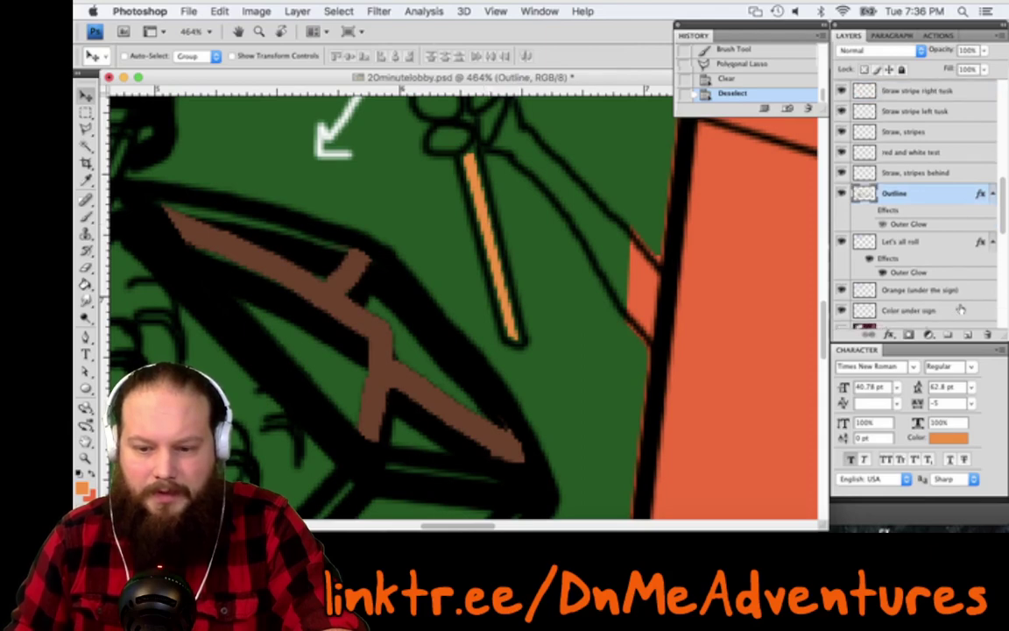
{"action": "left_click", "coordinate": [563, 225], "text": "super"}
{"action": "scroll", "coordinate": [563, 226], "scroll_direction": "up", "scroll_amount": 3}
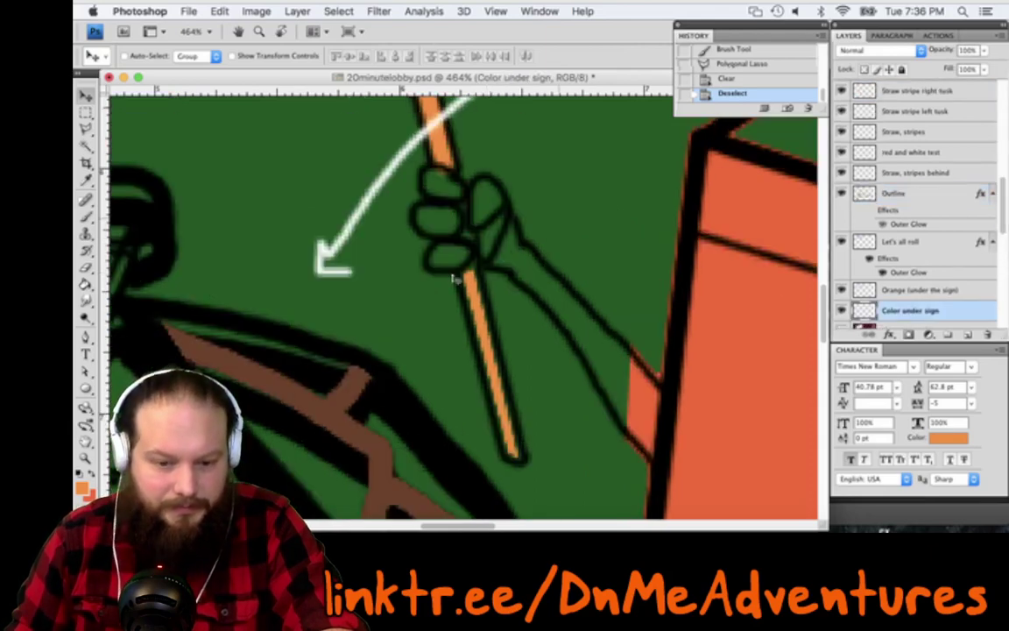
{"action": "key", "text": "b"}
{"action": "mouse_move", "coordinate": [469, 274]}
{"action": "left_mouse_down"}
{"action": "mouse_move", "coordinate": [518, 453]}
{"action": "mouse_move", "coordinate": [472, 282]}
{"action": "left_mouse_up"}
{"action": "key", "text": "super+z"}
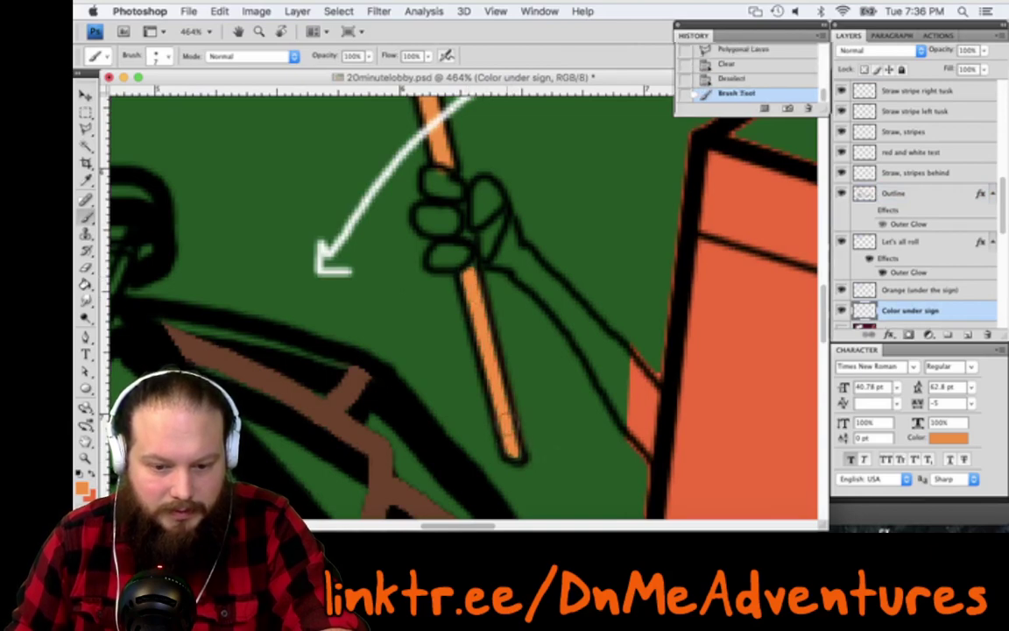
{"action": "right_click", "coordinate": [519, 324]}
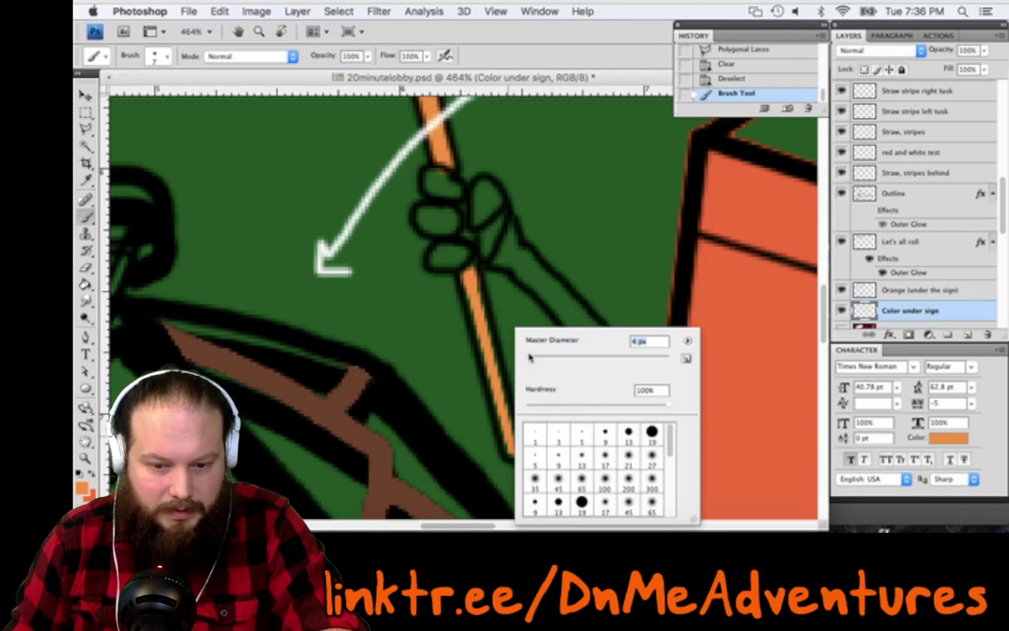
{"action": "left_click", "coordinate": [477, 322]}
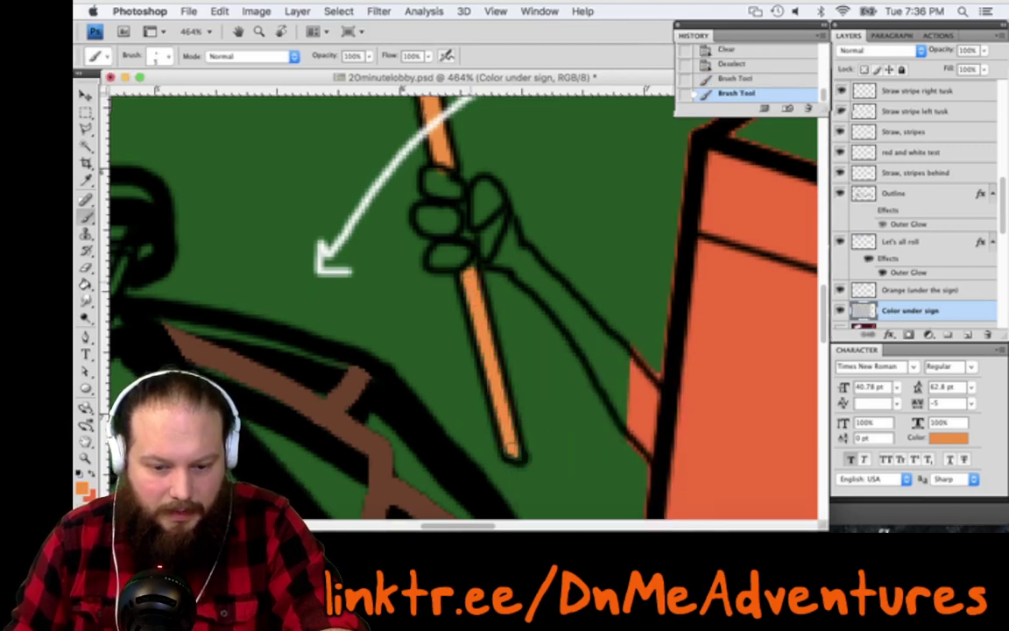
{"action": "left_click", "coordinate": [512, 449]}
{"action": "left_click", "coordinate": [513, 450]}
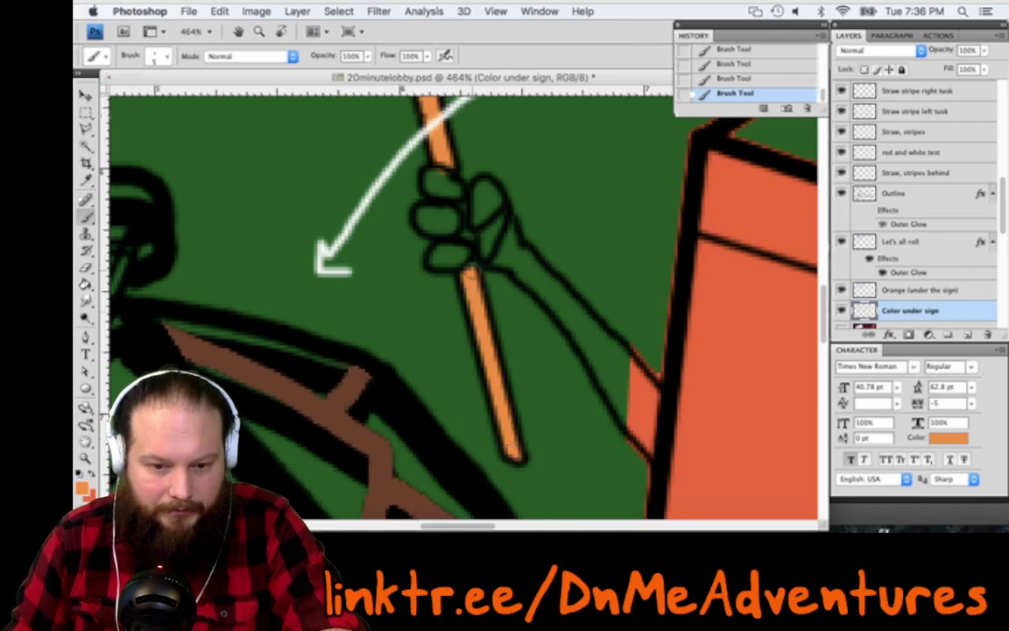
Reduce the brush diameter to 3 px
{"action": "right_click", "coordinate": [490, 296]}
{"action": "left_click", "coordinate": [493, 298]}
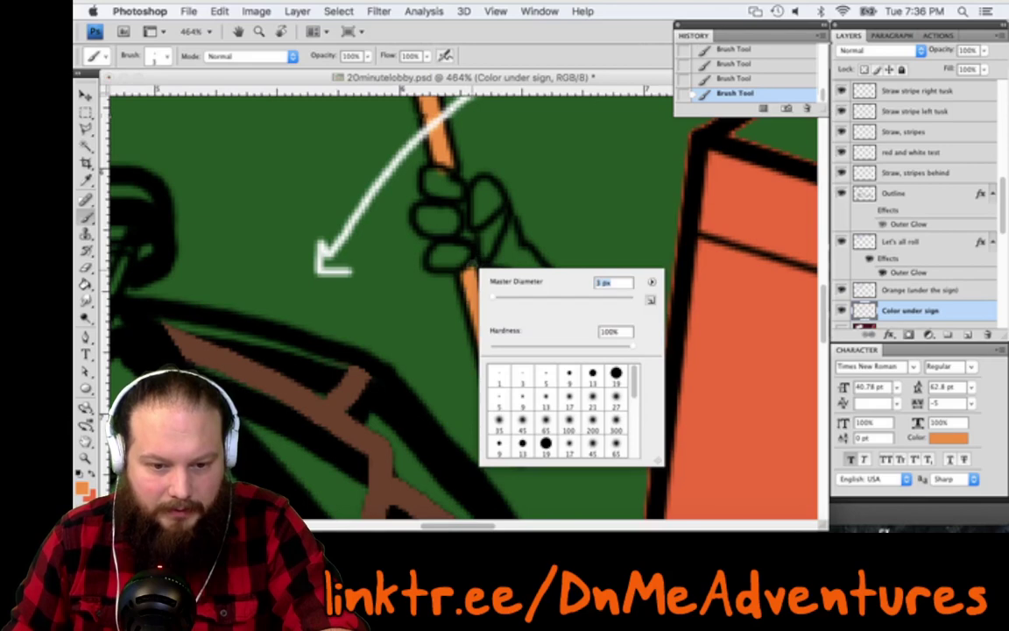
{"action": "key", "text": "Return"}
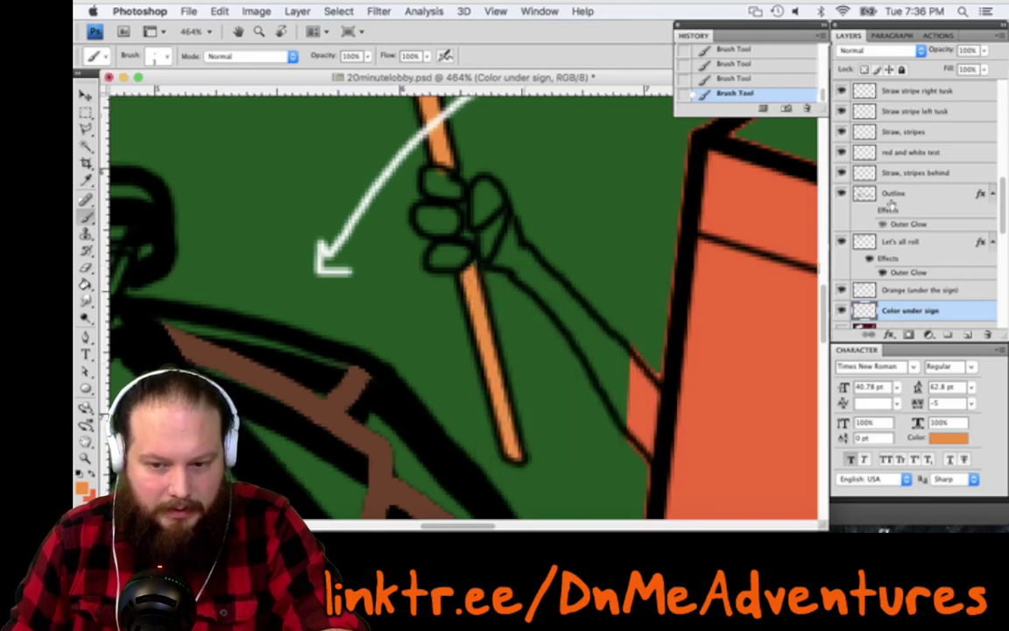
Make the New Tipsy Color layer visible and switch to the Magic Wand tool
{"action": "scroll", "coordinate": [919, 254], "scroll_direction": "up", "scroll_amount": 5}
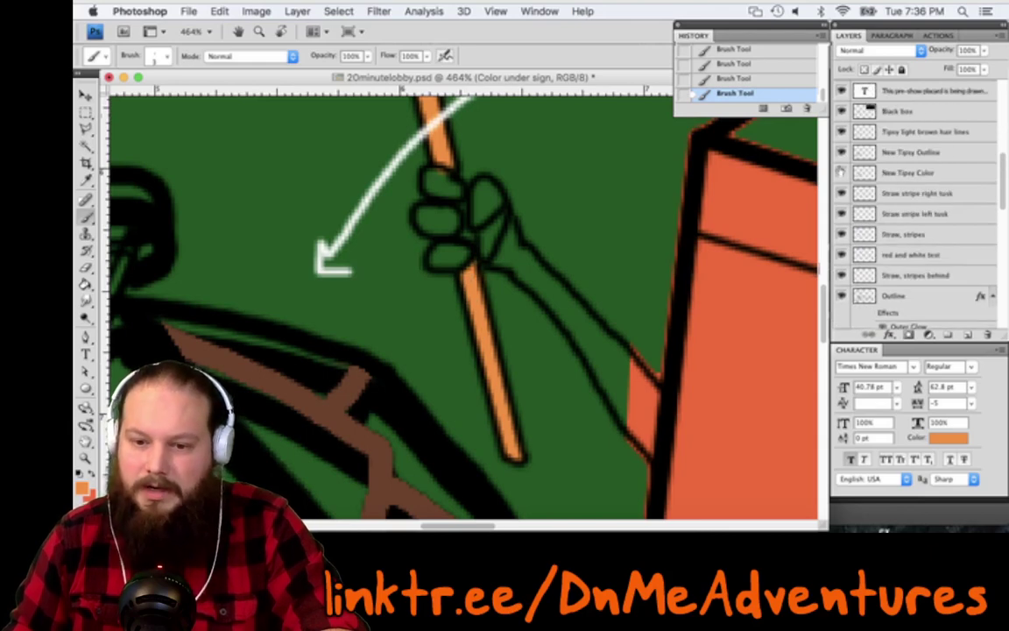
{"action": "left_click", "coordinate": [841, 173]}
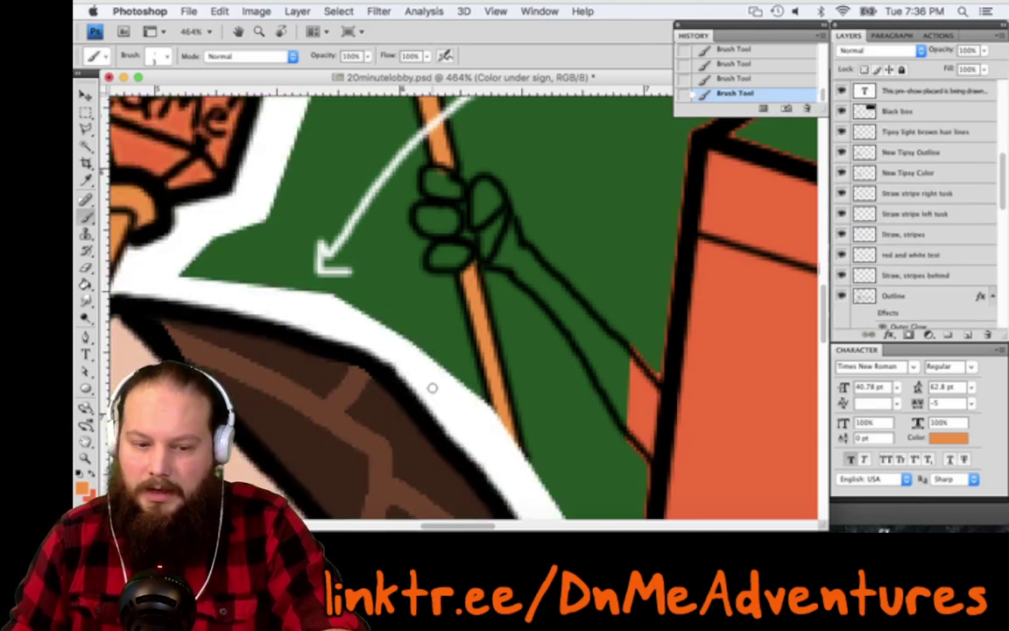
{"action": "key", "text": "w"}
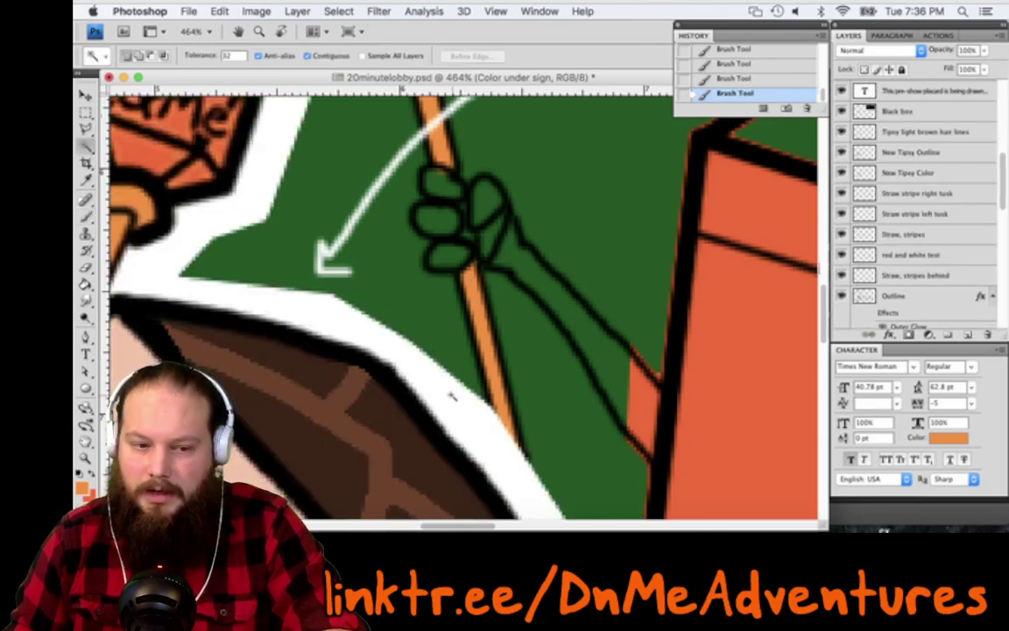
Examine the coloring of the sign frame, its pole, the gripping hand and the popcorn box across the placard
{"action": "scroll", "coordinate": [452, 396], "scroll_direction": "down", "scroll_amount": 5}
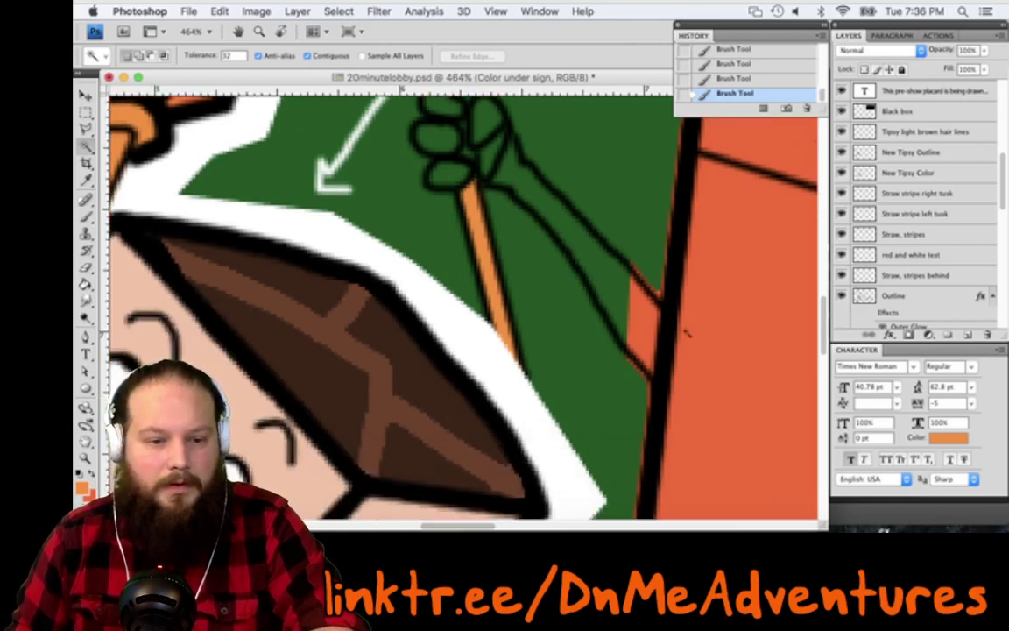
{"action": "scroll", "coordinate": [631, 332], "scroll_direction": "right", "scroll_amount": 8}
{"action": "scroll", "coordinate": [586, 332], "scroll_direction": "up", "scroll_amount": 4}
{"action": "scroll", "coordinate": [483, 337], "scroll_direction": "down", "scroll_amount": 3}
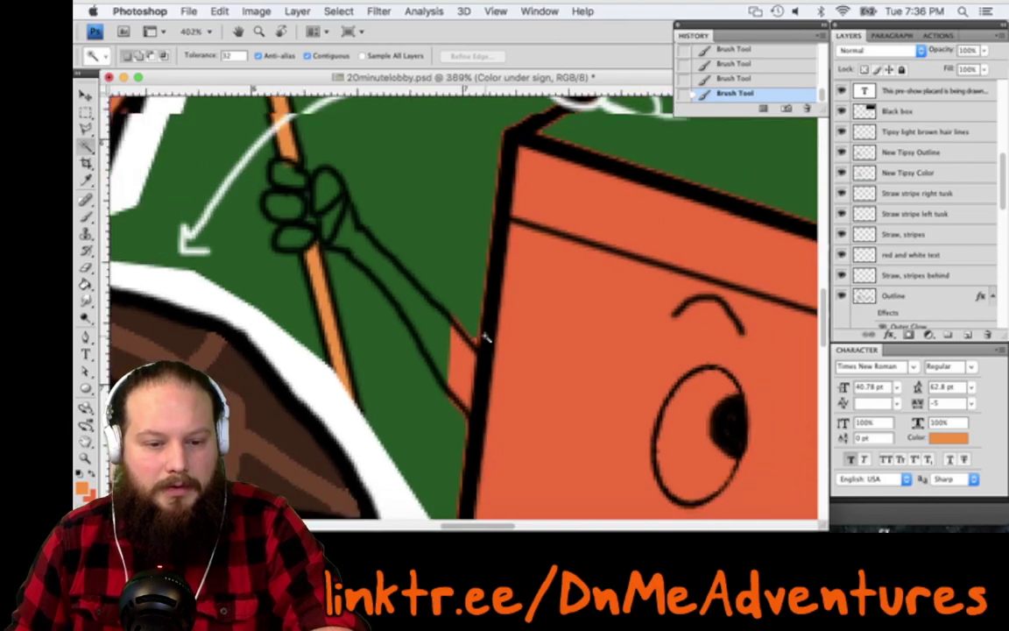
{"action": "scroll", "coordinate": [485, 338], "scroll_direction": "down", "scroll_amount": 1}
{"action": "scroll", "coordinate": [485, 337], "scroll_direction": "down", "scroll_amount": 3}
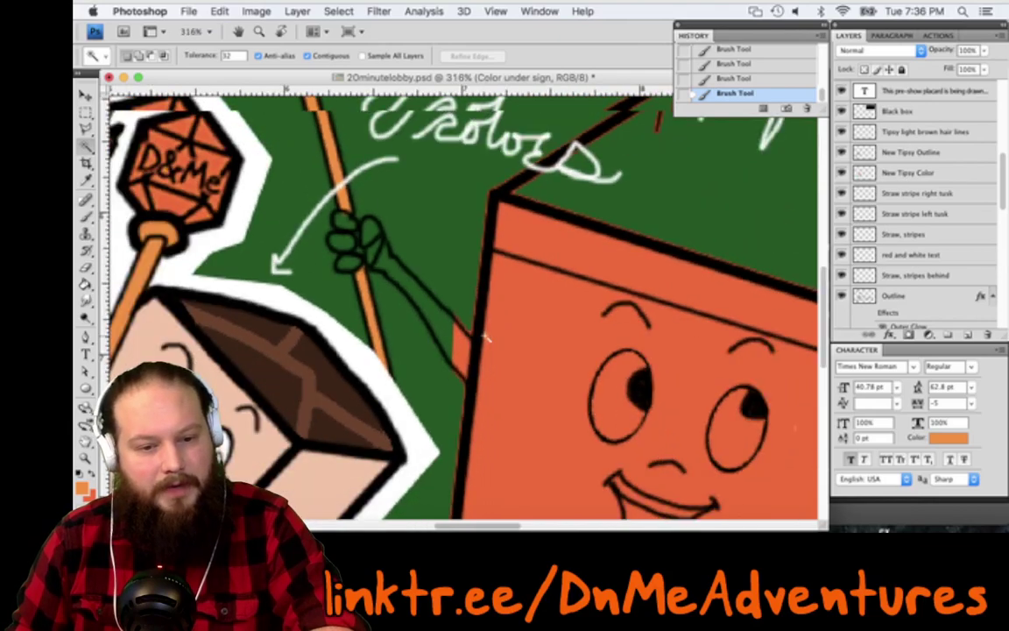
{"action": "scroll", "coordinate": [484, 337], "scroll_direction": "down", "scroll_amount": 2}
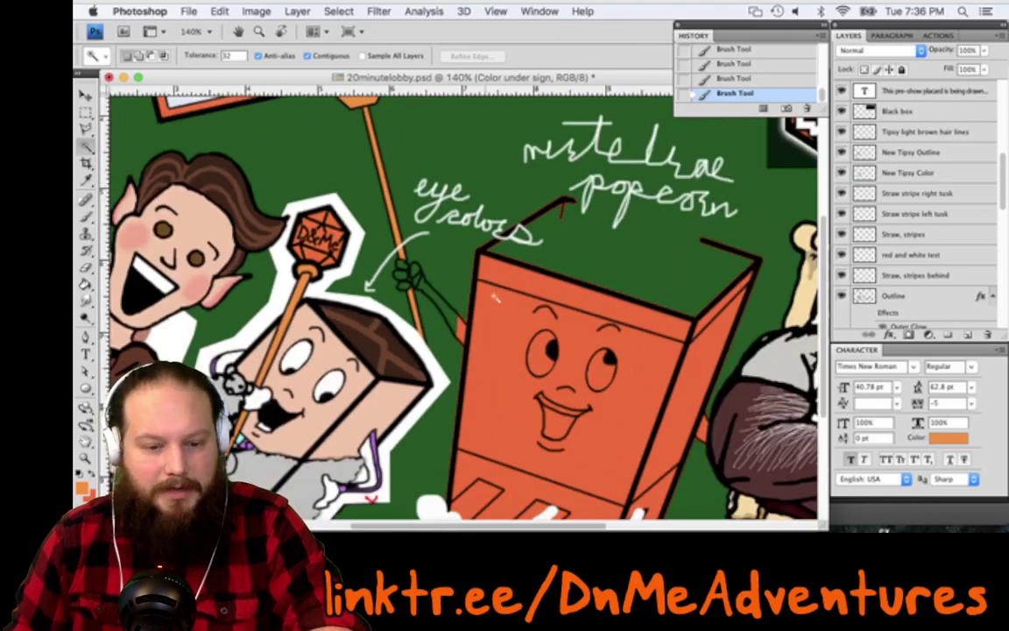
{"action": "scroll", "coordinate": [494, 294], "scroll_direction": "up", "scroll_amount": 4}
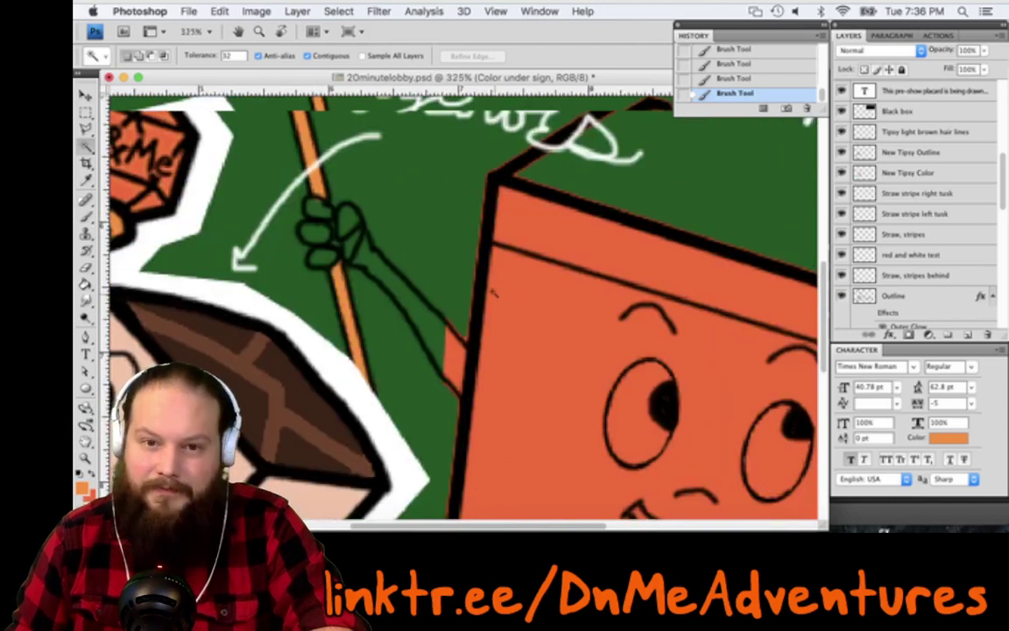
{"action": "scroll", "coordinate": [493, 293], "scroll_direction": "up", "scroll_amount": 1}
{"action": "scroll", "coordinate": [631, 337], "scroll_direction": "up", "scroll_amount": 5}
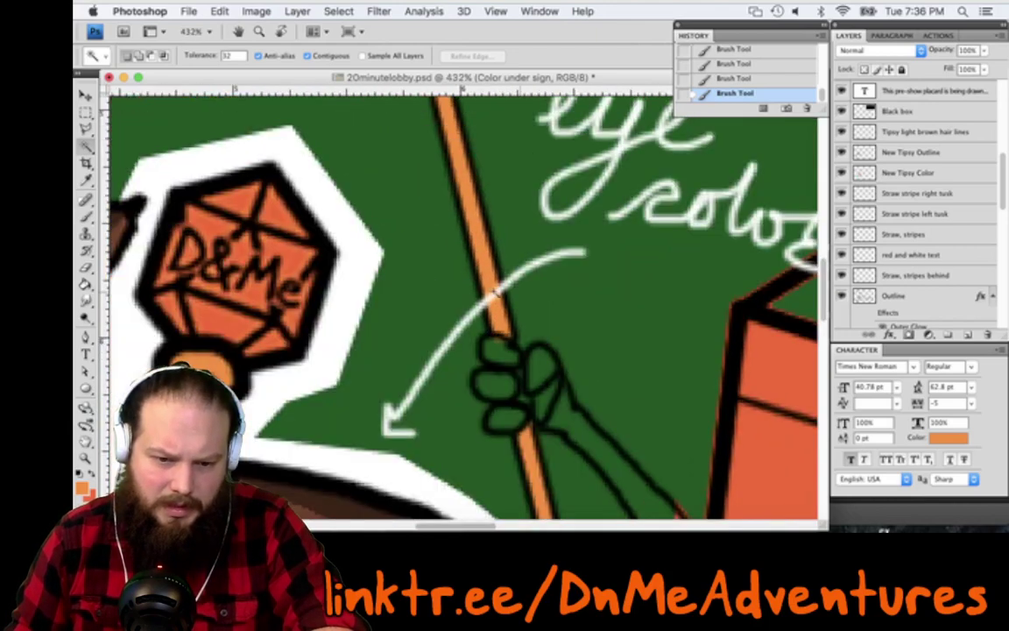
{"action": "scroll", "coordinate": [630, 337], "scroll_direction": "up", "scroll_amount": 1}
{"action": "scroll", "coordinate": [630, 337], "scroll_direction": "up", "scroll_amount": 10}
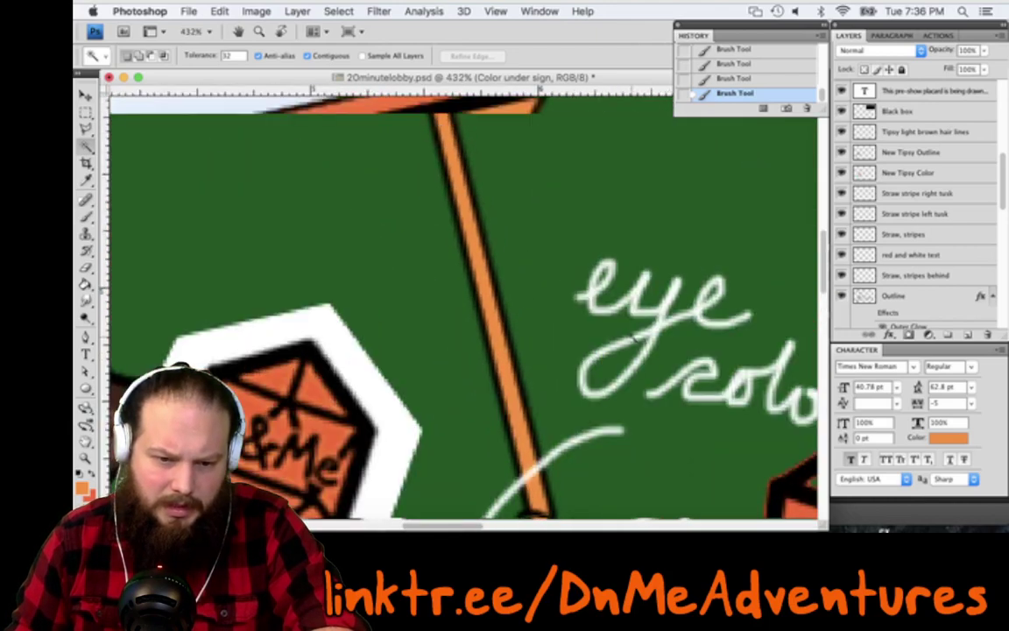
{"action": "scroll", "coordinate": [631, 336], "scroll_direction": "left", "scroll_amount": 2}
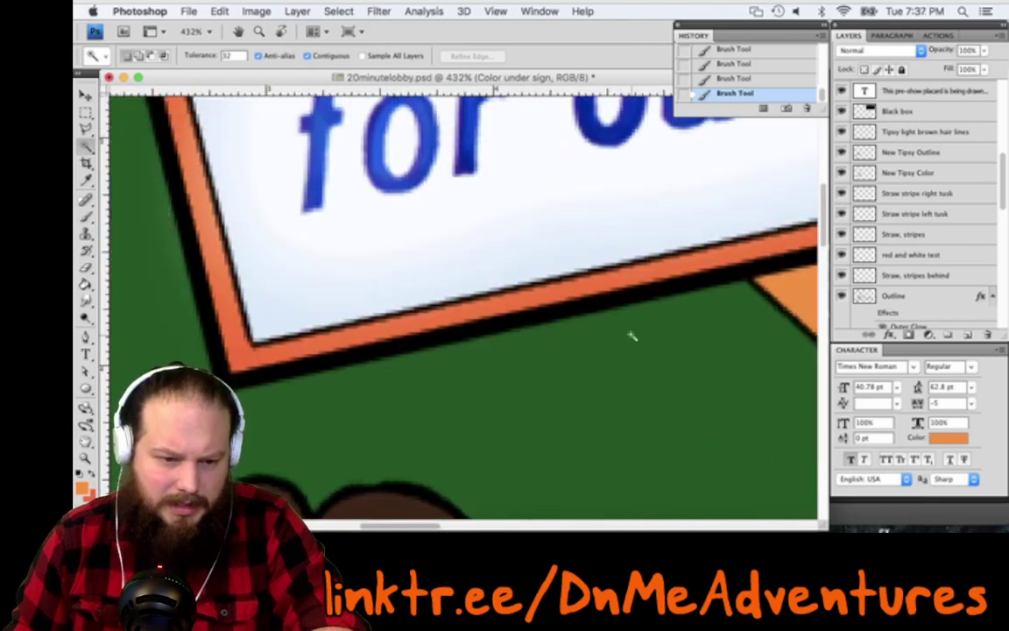
{"action": "scroll", "coordinate": [631, 334], "scroll_direction": "left", "scroll_amount": 2}
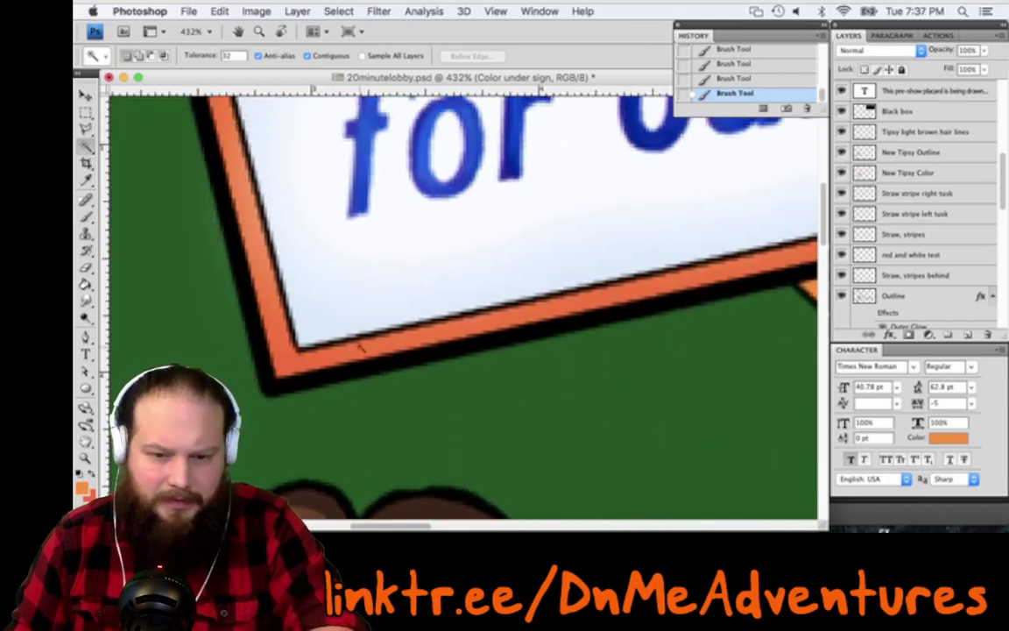
{"action": "scroll", "coordinate": [357, 344], "scroll_direction": "right", "scroll_amount": 15}
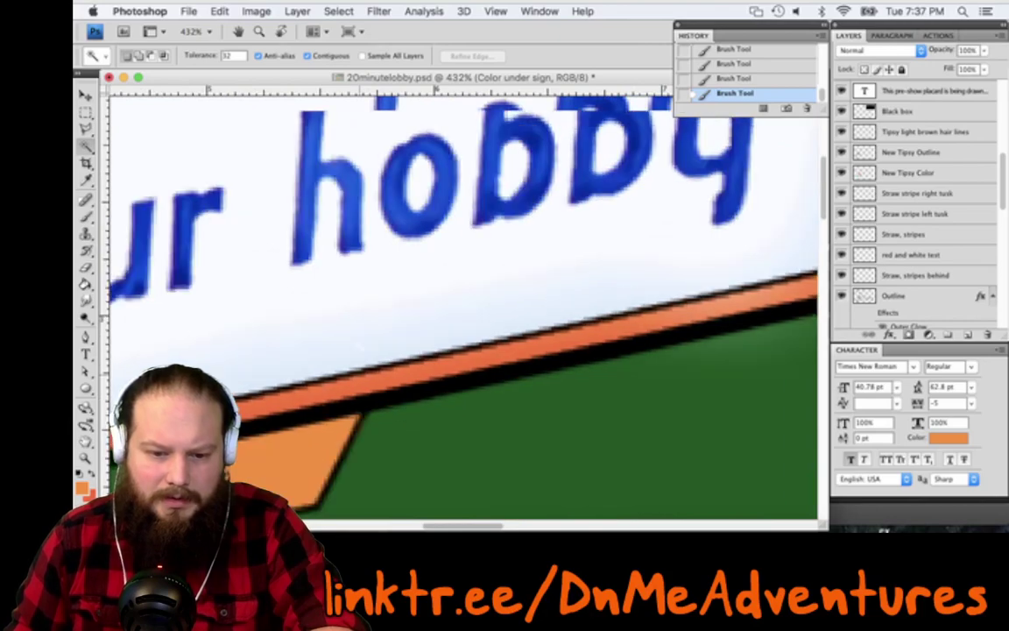
{"action": "scroll", "coordinate": [506, 341], "scroll_direction": "right", "scroll_amount": 6}
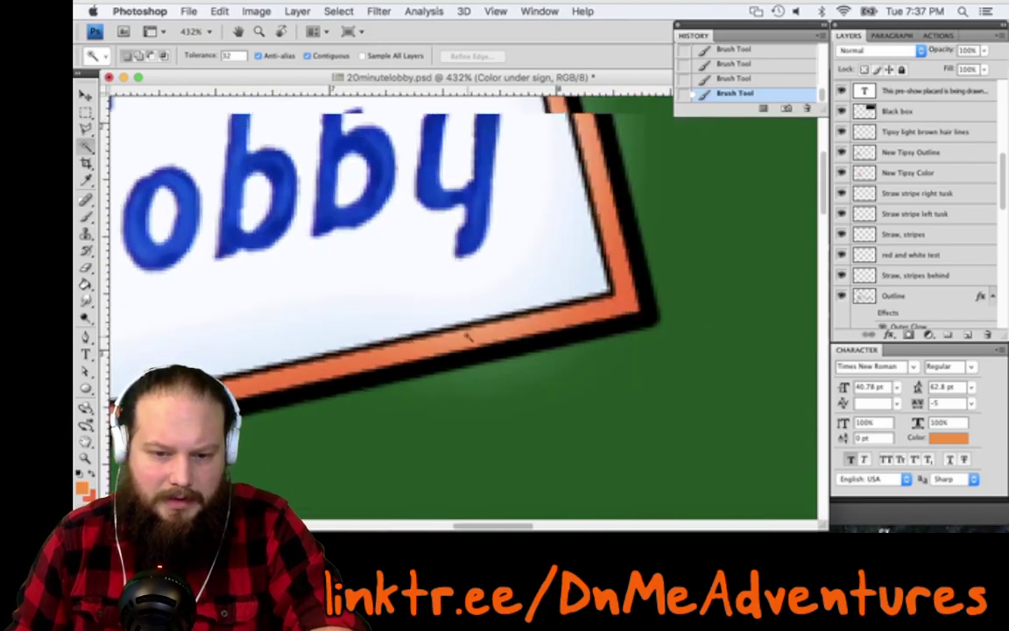
{"action": "scroll", "coordinate": [467, 334], "scroll_direction": "up", "scroll_amount": 1}
{"action": "scroll", "coordinate": [468, 343], "scroll_direction": "down", "scroll_amount": 4}
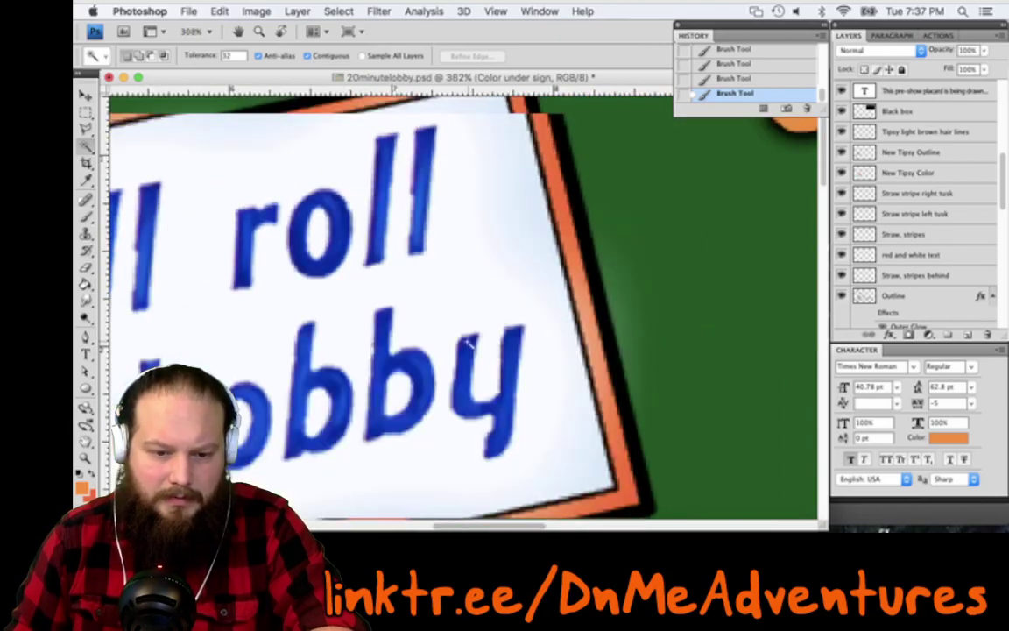
{"action": "scroll", "coordinate": [467, 366], "scroll_direction": "down", "scroll_amount": 2}
{"action": "scroll", "coordinate": [473, 383], "scroll_direction": "down", "scroll_amount": 4}
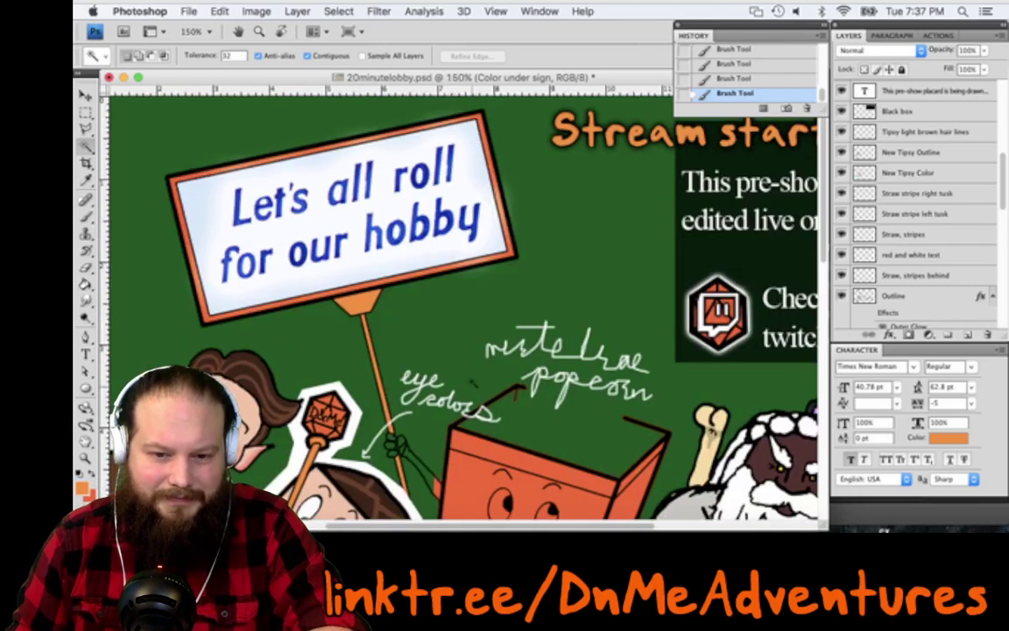
{"action": "scroll", "coordinate": [462, 302], "scroll_direction": "up", "scroll_amount": 3}
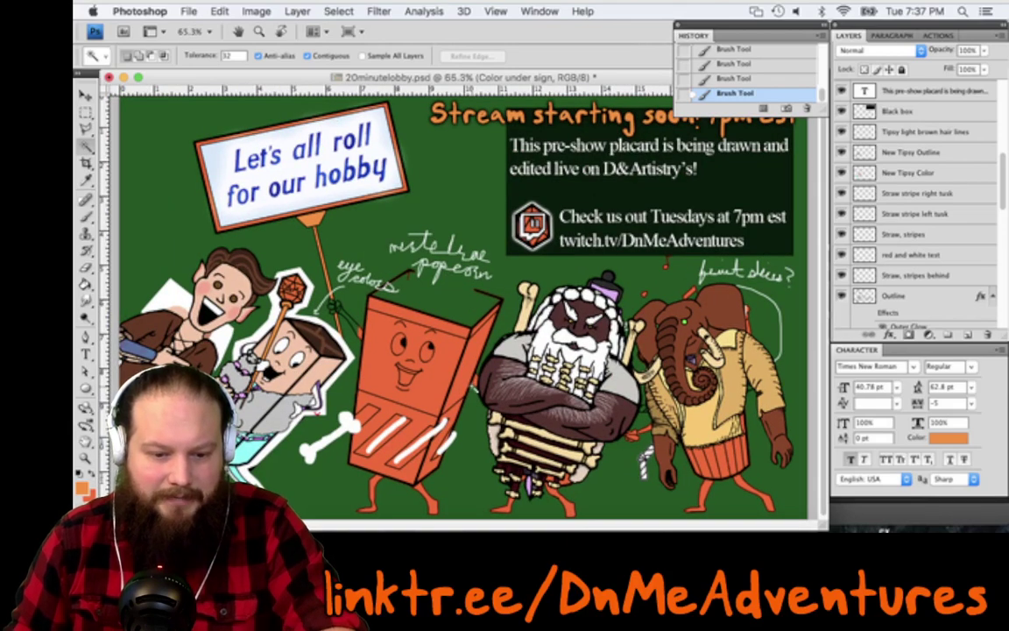
Save the 20minutelobby.psd document
{"action": "key", "text": "ctrl+s"}
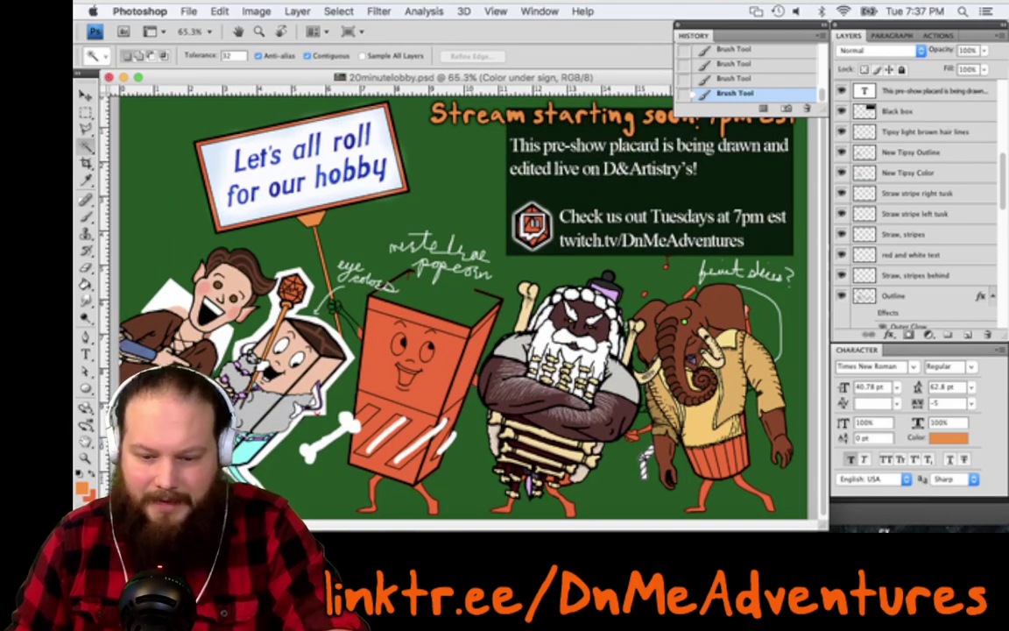
{"action": "left_click", "coordinate": [578, 548]}
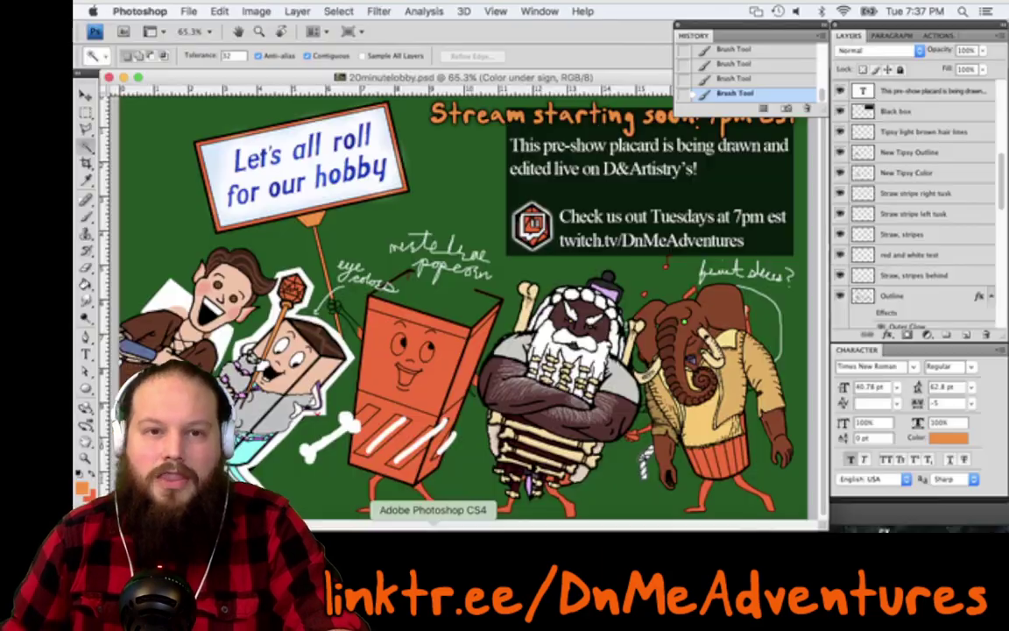
{"action": "left_click", "coordinate": [432, 536]}
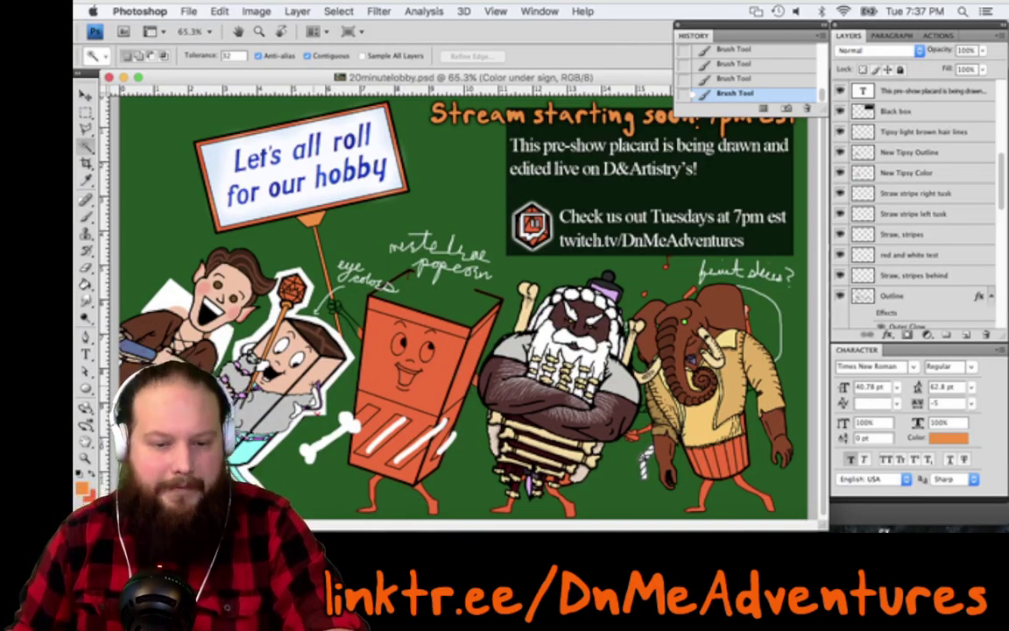
Sample the dark brown of the bearded figure's arm as the foreground color and return to the hand holding the pole
{"action": "key", "text": "super+plus"}
{"action": "key", "text": "super+plus"}
{"action": "key", "text": "super+plus"}
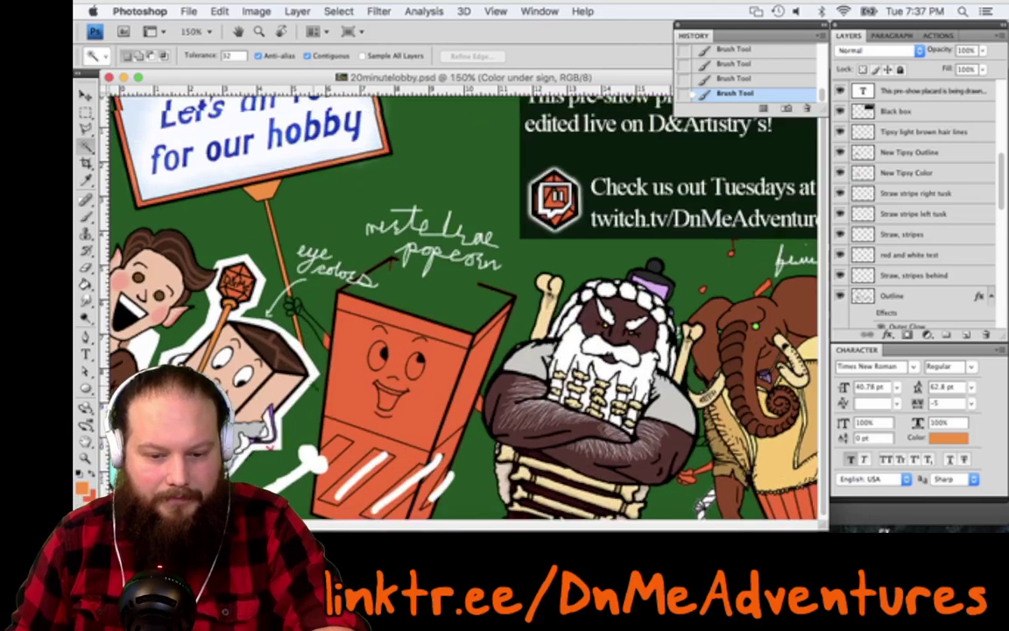
{"action": "scroll", "coordinate": [407, 387], "scroll_direction": "up", "scroll_amount": 3}
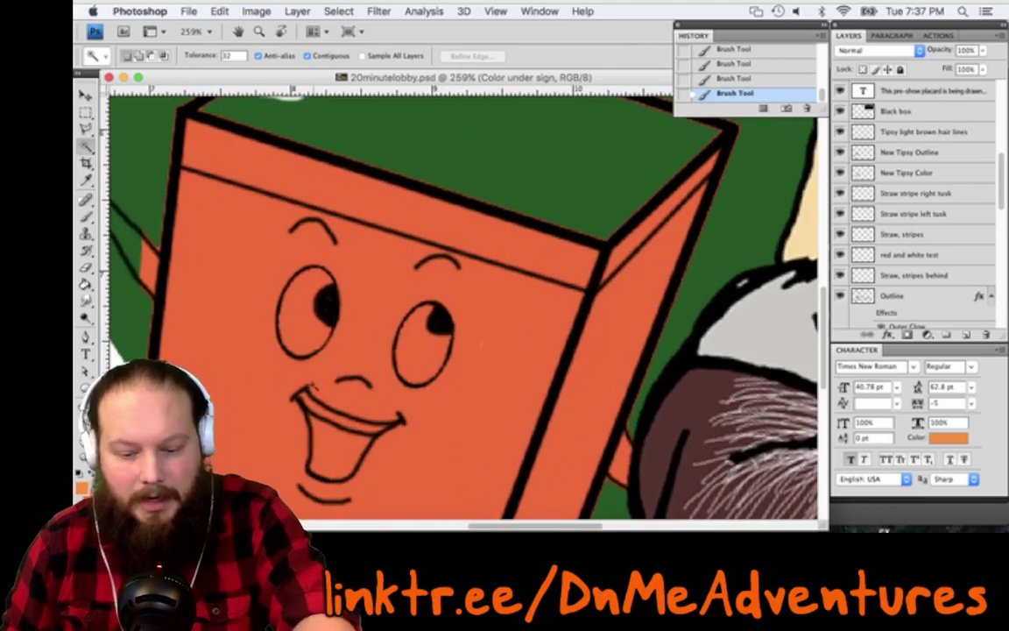
{"action": "scroll", "coordinate": [608, 364], "scroll_direction": "up", "scroll_amount": 1}
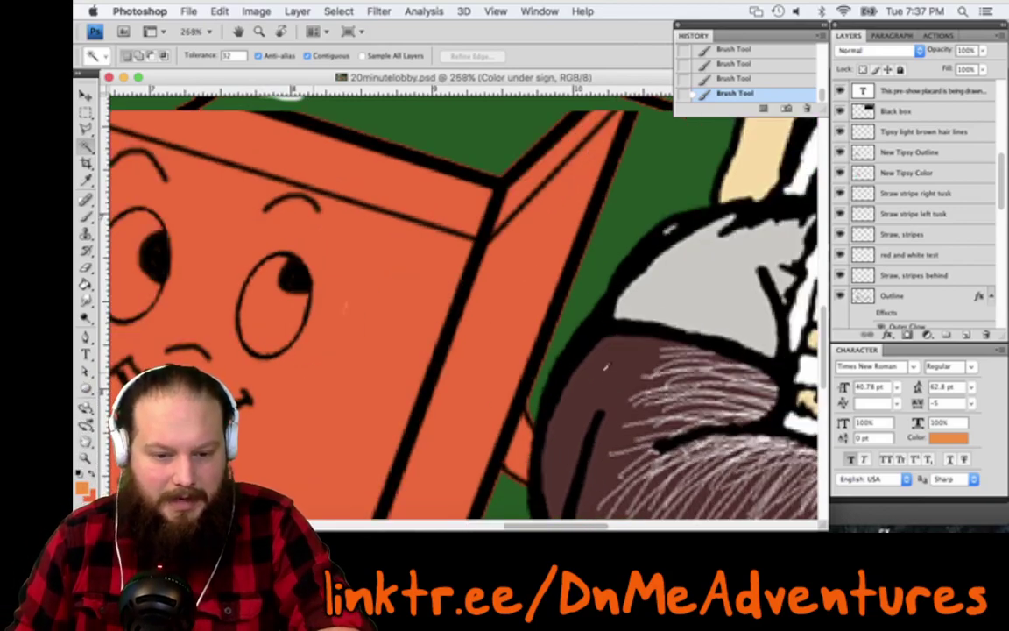
{"action": "key", "text": "i"}
{"action": "left_click", "coordinate": [606, 366]}
{"action": "scroll", "coordinate": [607, 366], "scroll_direction": "left", "scroll_amount": 7}
{"action": "scroll", "coordinate": [607, 366], "scroll_direction": "up", "scroll_amount": 1}
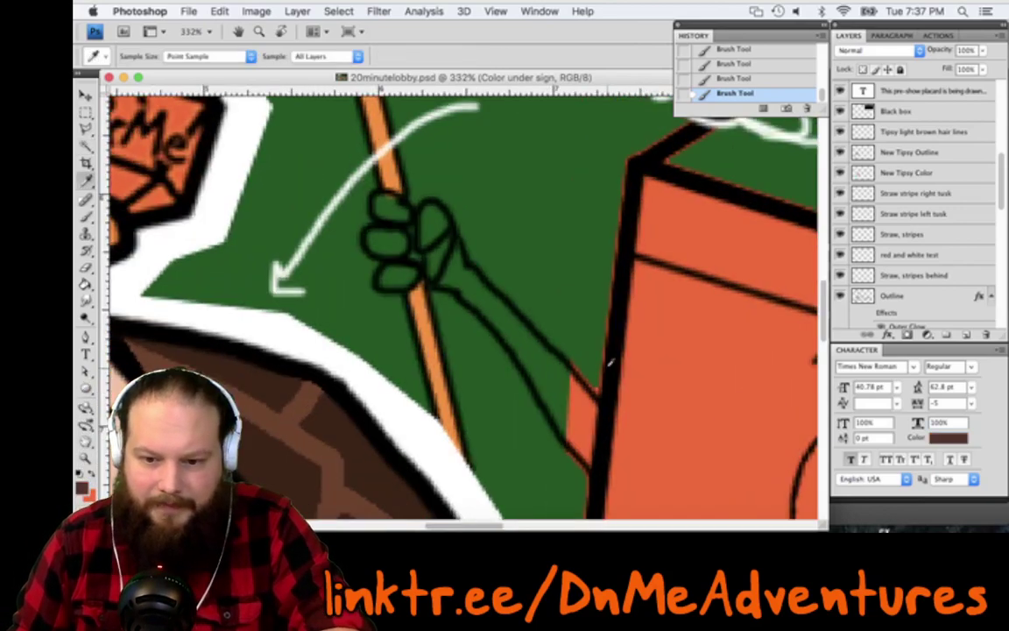
{"action": "scroll", "coordinate": [1000, 191], "scroll_direction": "up", "scroll_amount": 1}
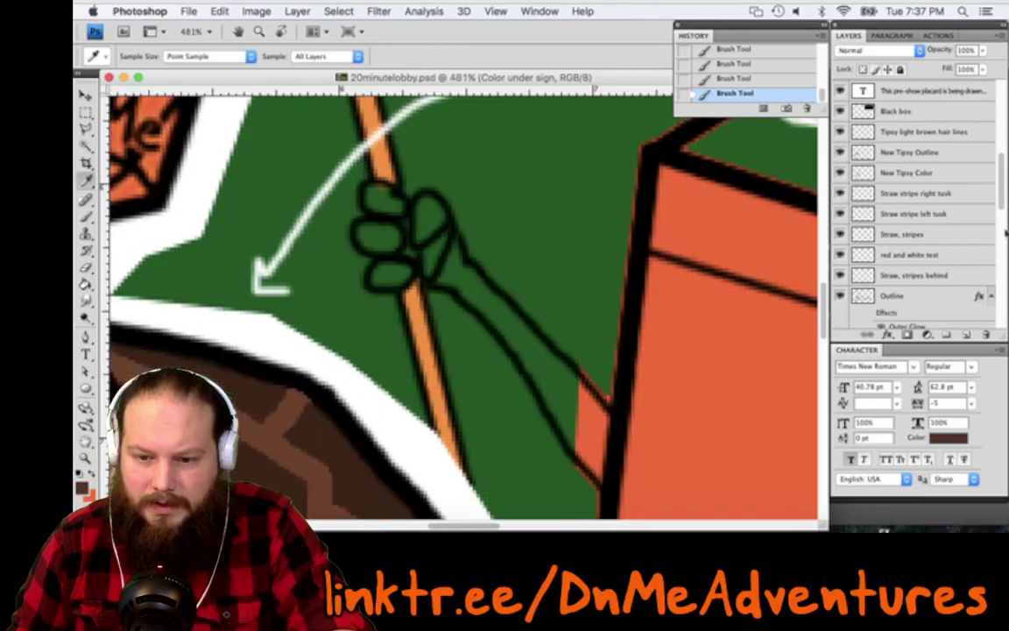
Check what the Color under sign layer contains and merge it with the Orange (under the sign) layer
{"action": "scroll", "coordinate": [958, 223], "scroll_direction": "down", "scroll_amount": 5}
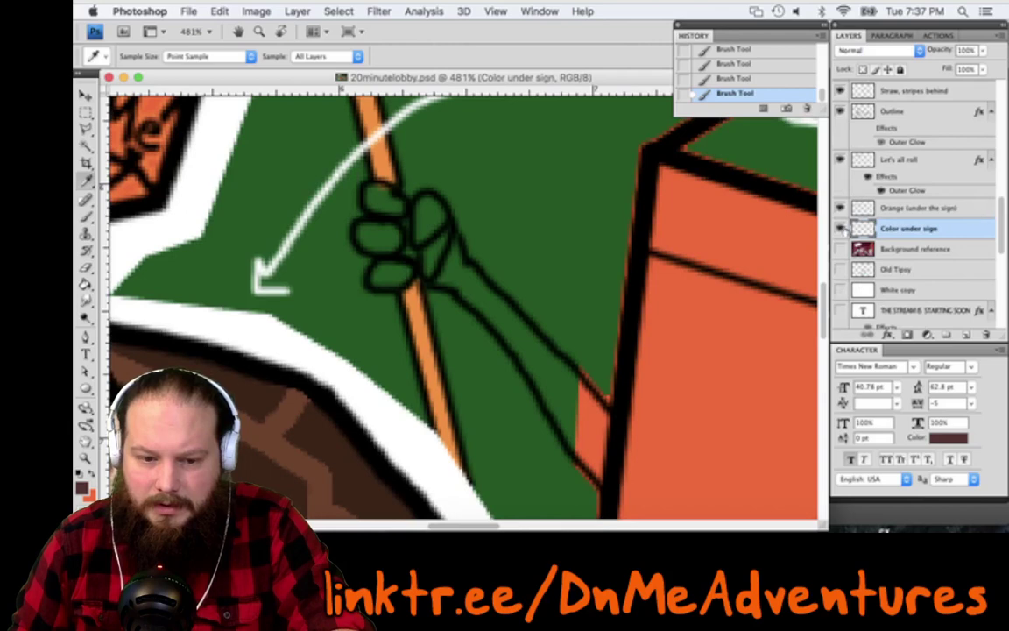
{"action": "left_click", "coordinate": [842, 229]}
{"action": "left_click", "coordinate": [842, 228]}
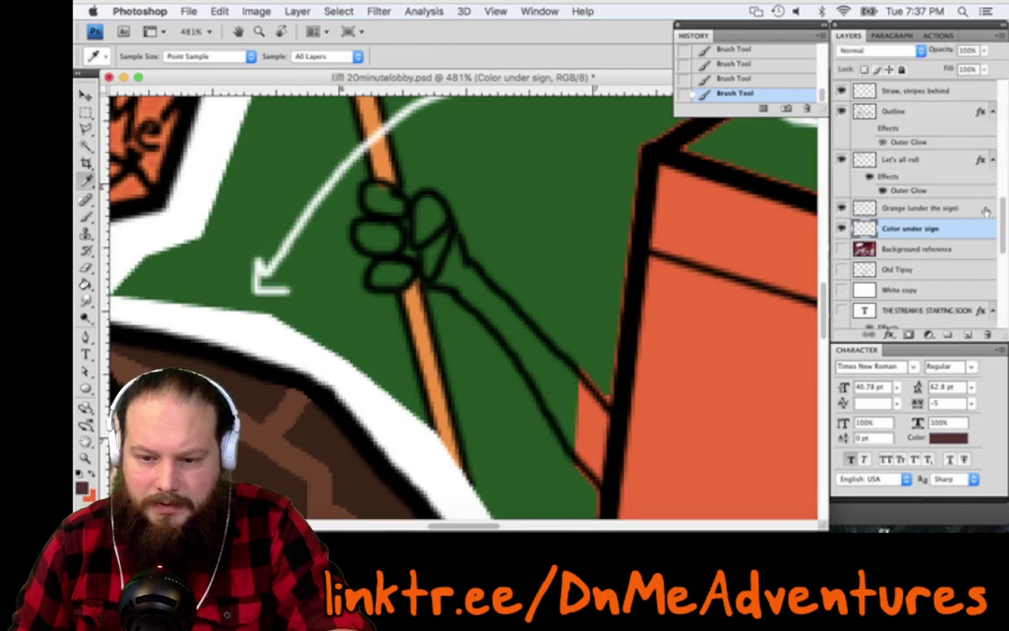
{"action": "left_click", "coordinate": [986, 211], "text": "shift"}
{"action": "right_click", "coordinate": [986, 209]}
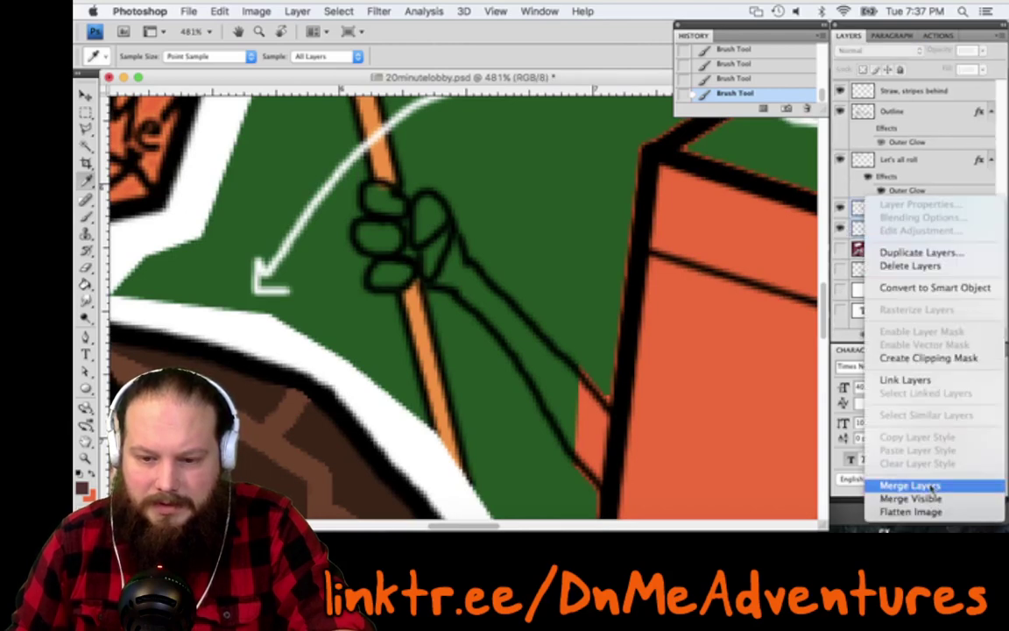
{"action": "left_click", "coordinate": [910, 485]}
Rename the merged layer "Color (under the sign)"
{"action": "double_click", "coordinate": [931, 207]}
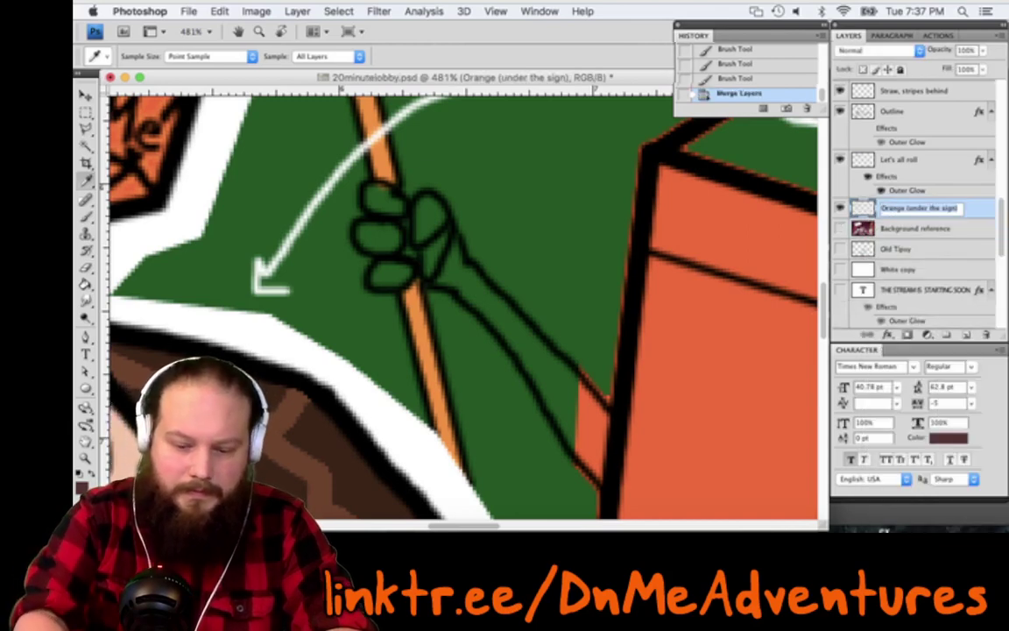
{"action": "type", "text": "Color"}
{"action": "key", "text": "Return"}
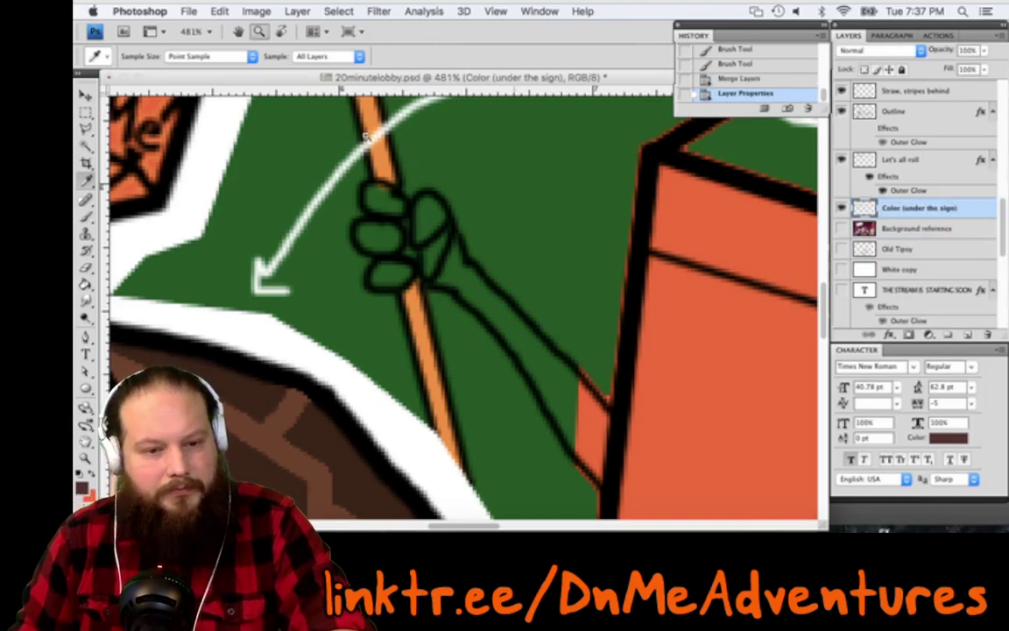
Collapse the History panel and make the Old Tipsy layer visible
{"action": "key", "text": "z"}
{"action": "key", "text": "ctrl+0"}
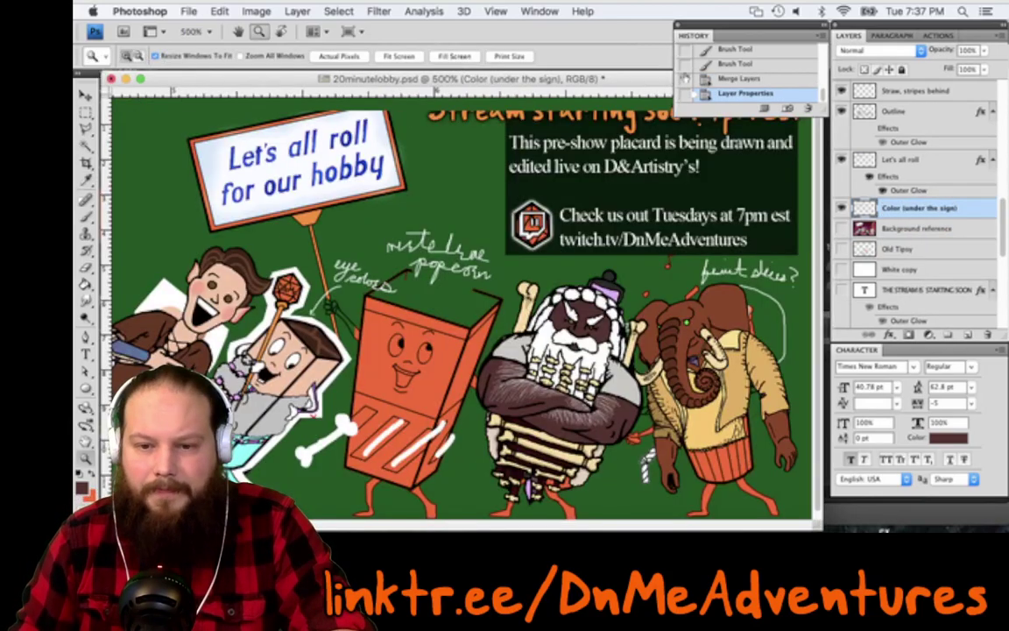
{"action": "left_click", "coordinate": [821, 25]}
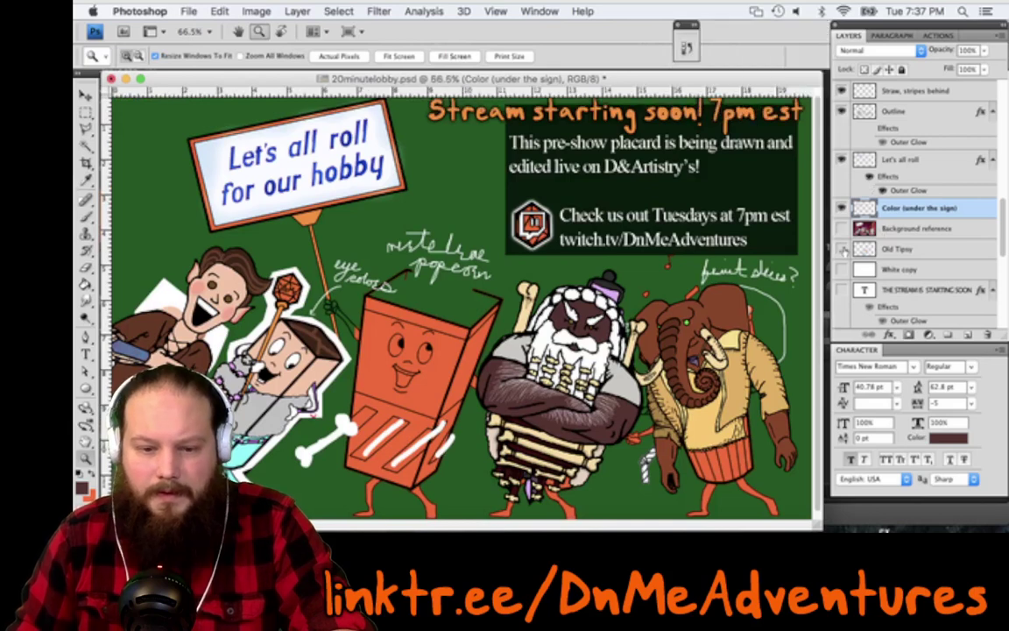
{"action": "left_click", "coordinate": [842, 249]}
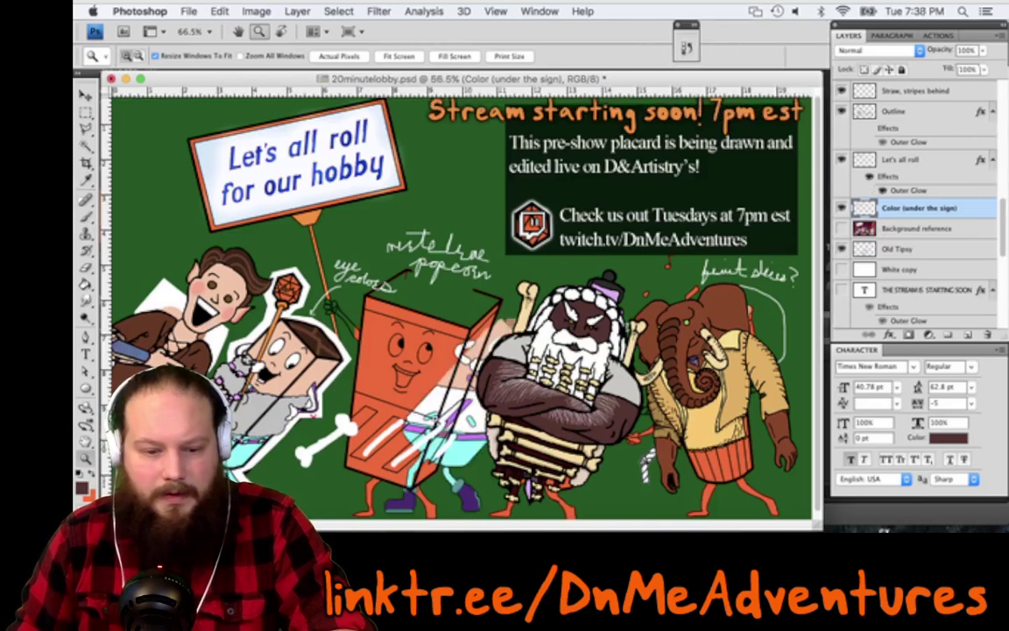
{"action": "key", "text": "v"}
{"action": "left_click_drag", "start_coordinate": [302, 175], "coordinate": [218, 102]}
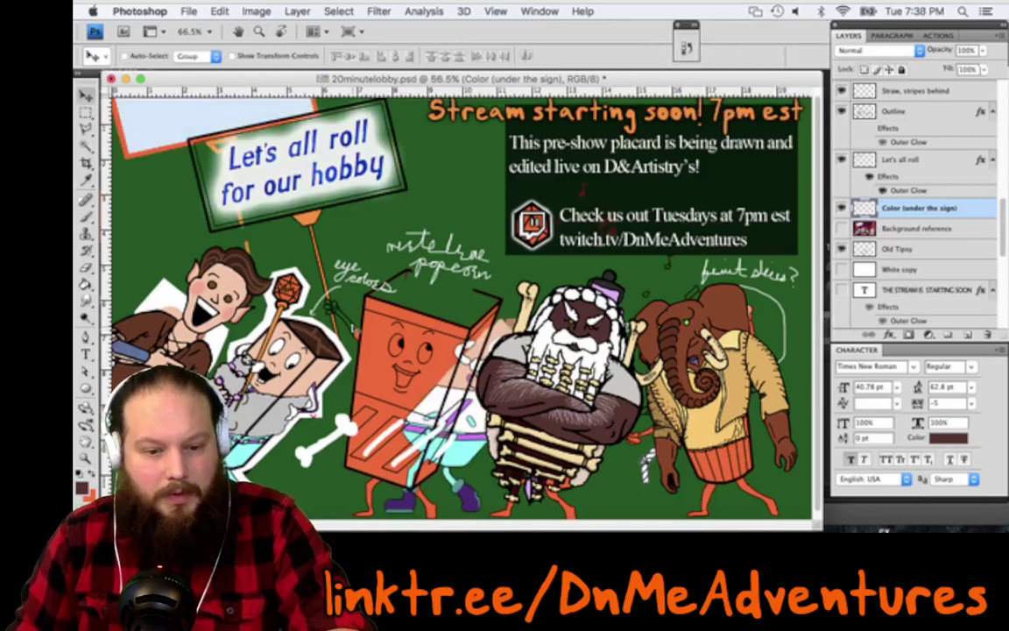
{"action": "key", "text": "super+z"}
Select the Old Tipsy layer and move its figure up so it overlaps the upper part of the popcorn box
{"action": "left_click", "coordinate": [463, 397], "text": "super"}
{"action": "left_click_drag", "start_coordinate": [400, 277], "coordinate": [363, 177]}
{"action": "left_click_drag", "start_coordinate": [412, 228], "coordinate": [427, 348]}
{"action": "left_click_drag", "start_coordinate": [411, 263], "coordinate": [407, 273]}
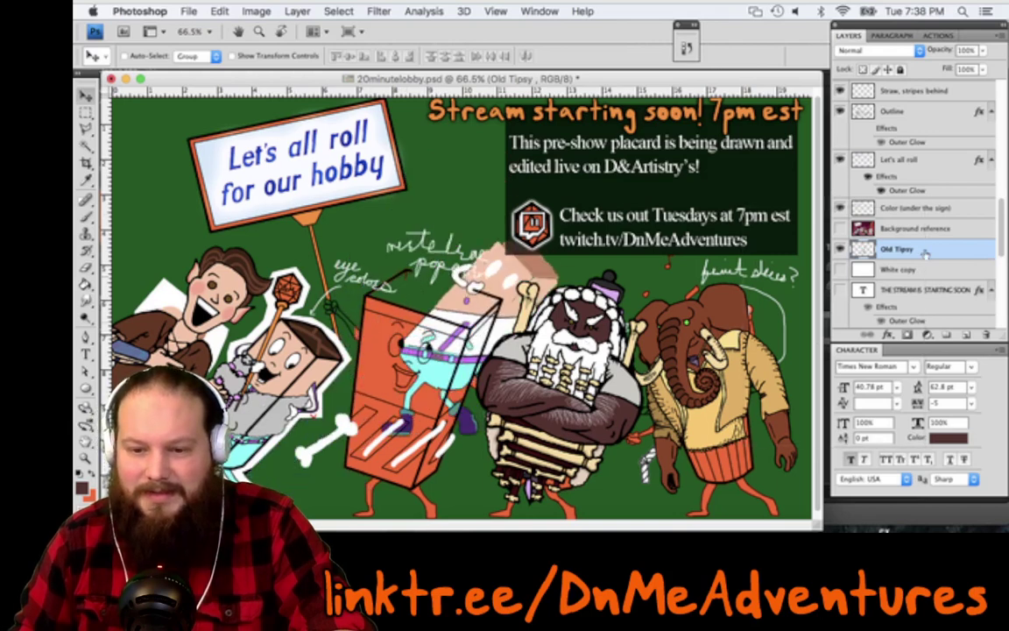
Move the Old Tipsy layer directly below New Tipsy Outline and position its figure over the new Tipsy figure
{"action": "left_click_drag", "start_coordinate": [925, 253], "coordinate": [947, 50]}
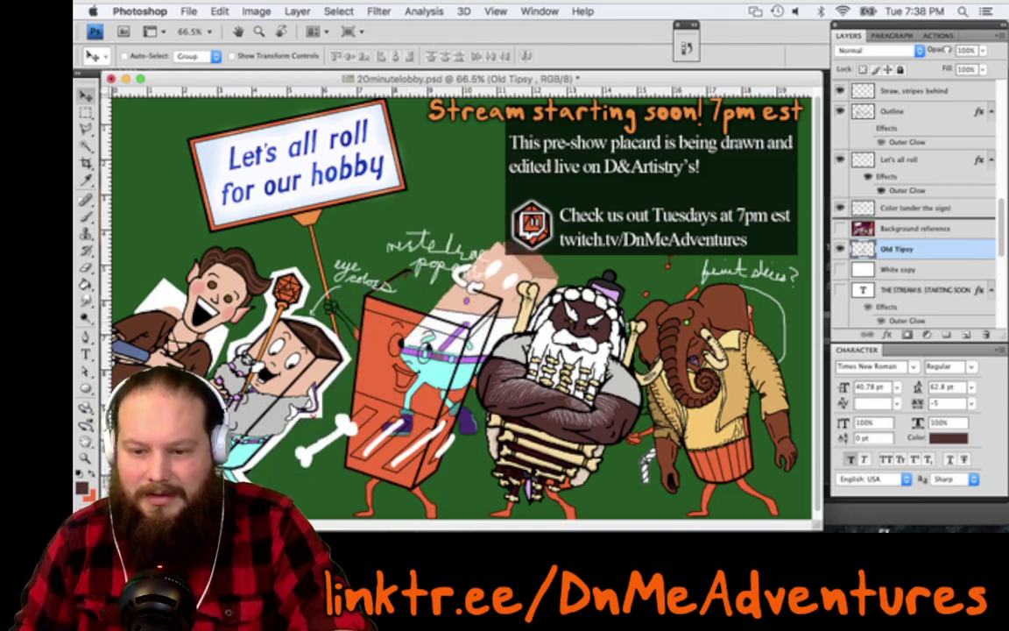
{"action": "left_click_drag", "start_coordinate": [947, 355], "coordinate": [940, 307]}
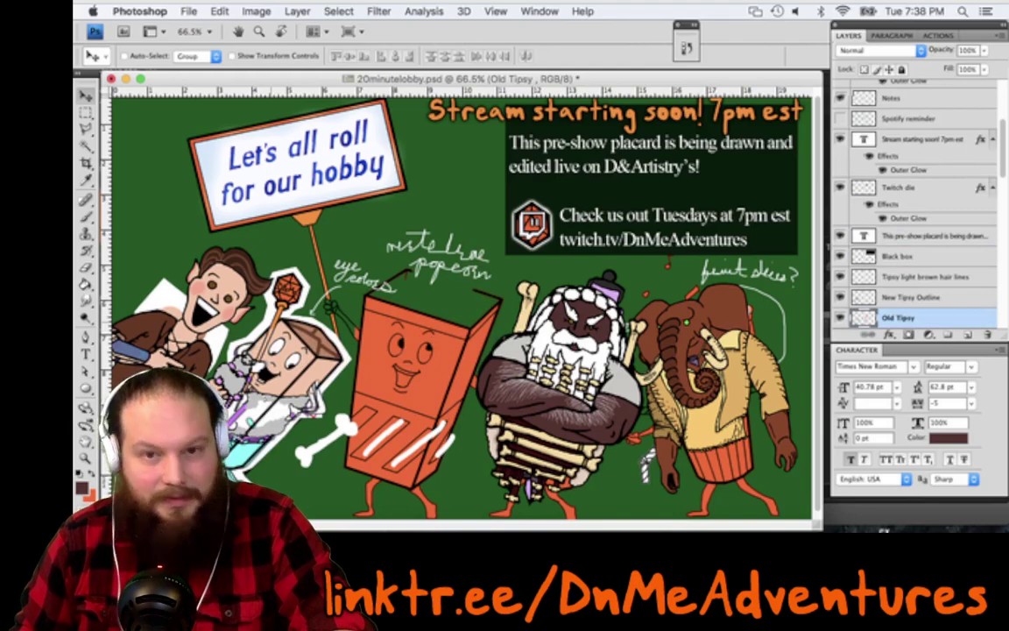
Compare the old and new Tipsy figures, shift the old one aside, and remove the Old Tipsy layer
{"action": "key", "text": "super+plus"}
{"action": "key", "text": "super+plus"}
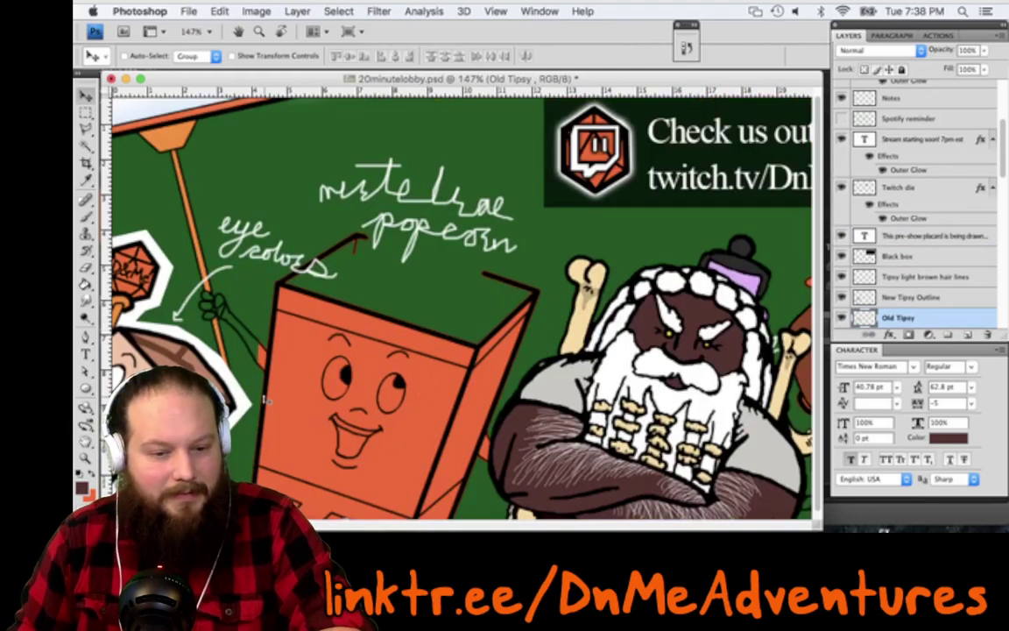
{"action": "scroll", "coordinate": [265, 399], "scroll_direction": "left", "scroll_amount": 9}
{"action": "scroll", "coordinate": [265, 400], "scroll_direction": "down", "scroll_amount": 6}
{"action": "scroll", "coordinate": [365, 361], "scroll_direction": "left", "scroll_amount": 2}
{"action": "scroll", "coordinate": [364, 361], "scroll_direction": "down", "scroll_amount": 2}
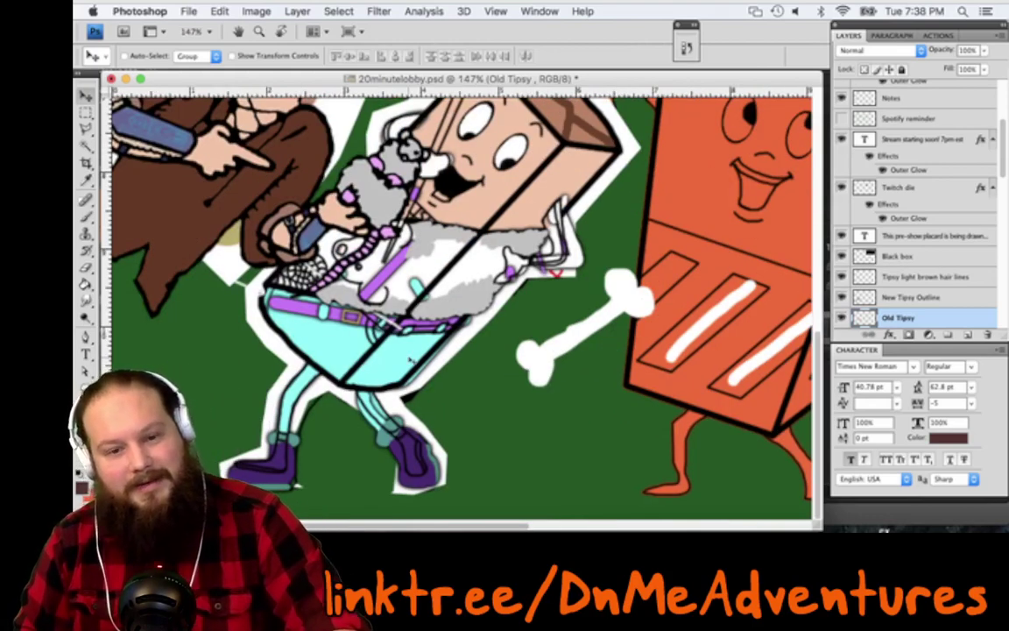
{"action": "scroll", "coordinate": [409, 360], "scroll_direction": "up", "scroll_amount": 3}
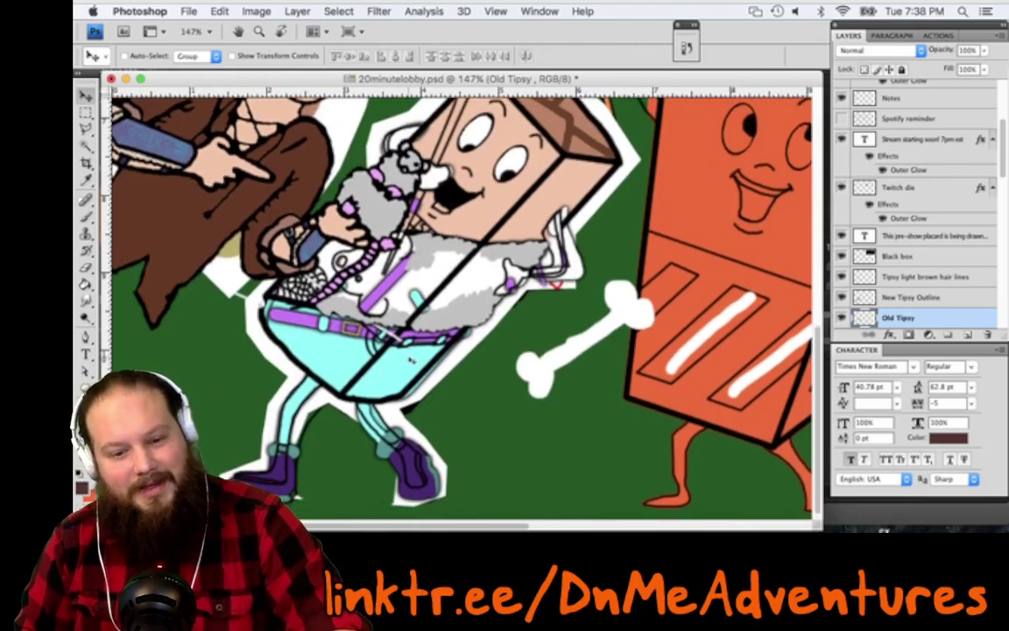
{"action": "scroll", "coordinate": [409, 359], "scroll_direction": "down", "scroll_amount": 2}
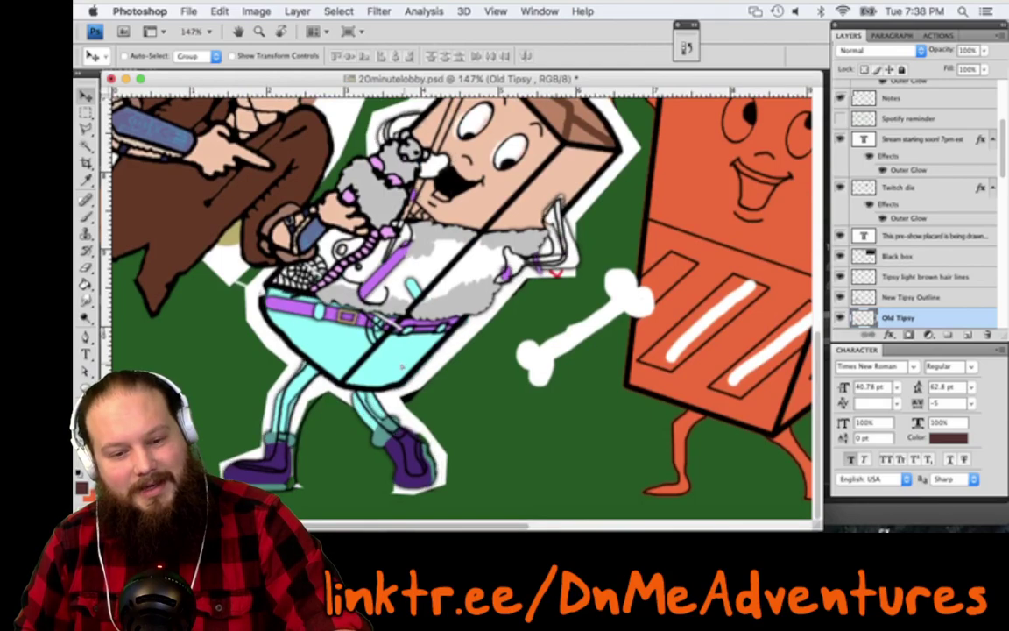
{"action": "left_click_drag", "start_coordinate": [403, 368], "coordinate": [515, 378]}
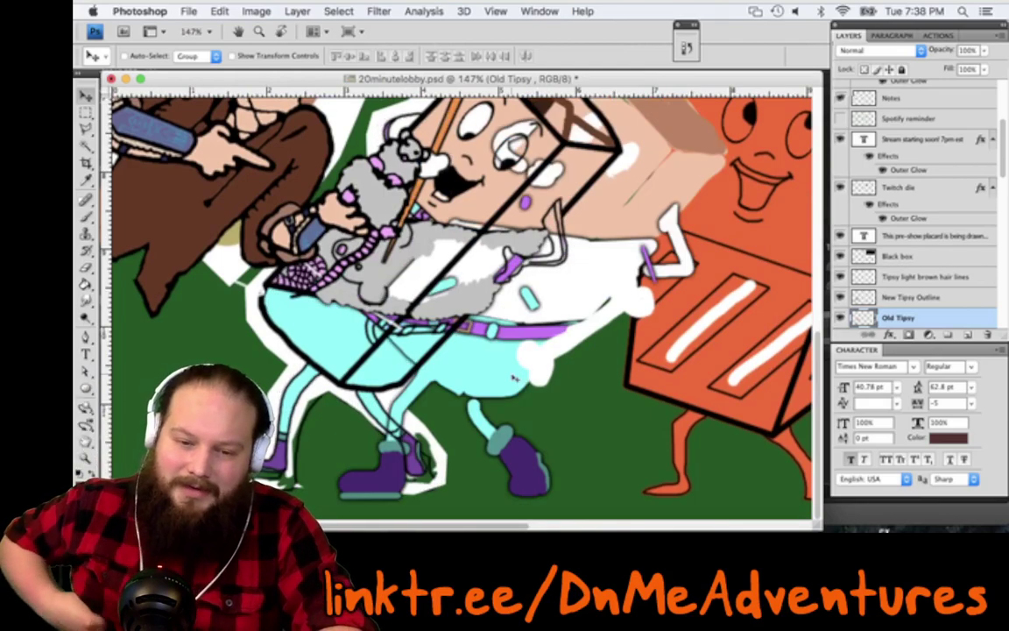
{"action": "scroll", "coordinate": [515, 378], "scroll_direction": "down", "scroll_amount": 3}
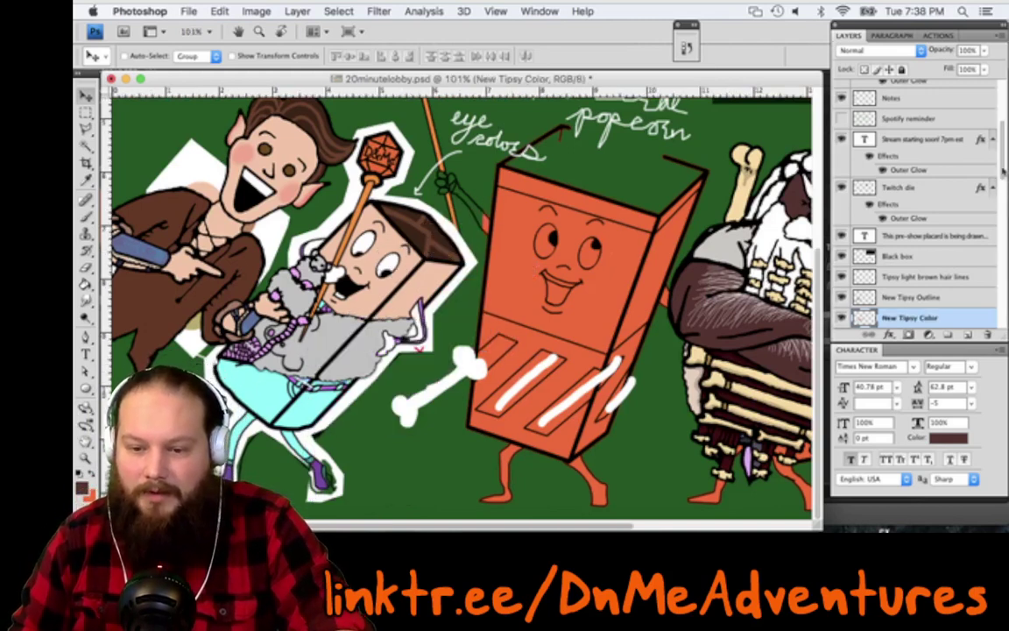
Select the Notes layer and set the Brush's foreground color to white
{"action": "scroll", "coordinate": [935, 260], "scroll_direction": "up", "scroll_amount": 5}
{"action": "left_click", "coordinate": [934, 260]}
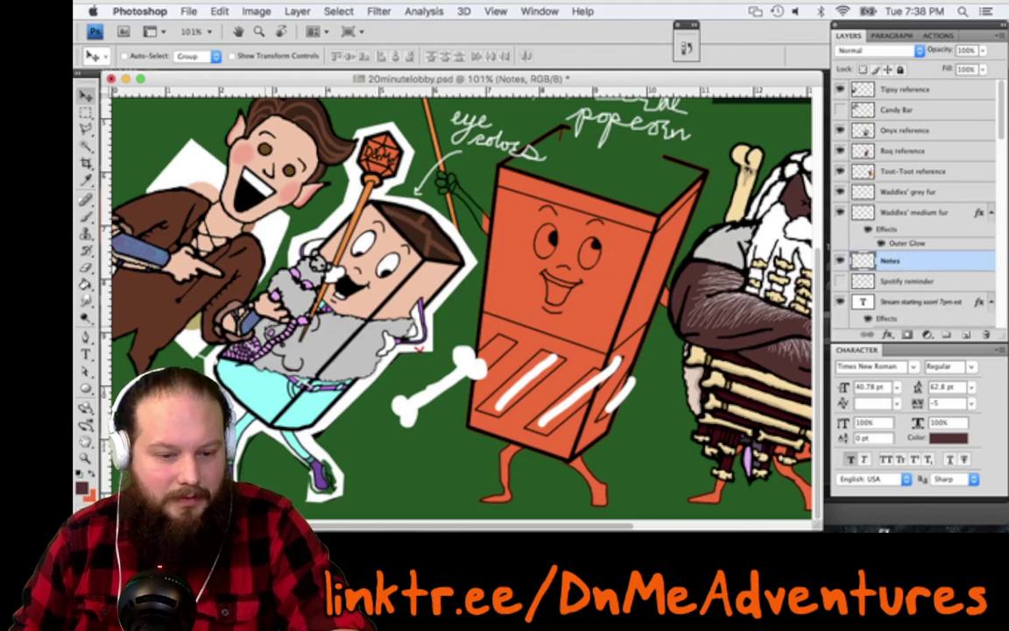
{"action": "key", "text": "b"}
{"action": "left_click", "coordinate": [82, 488]}
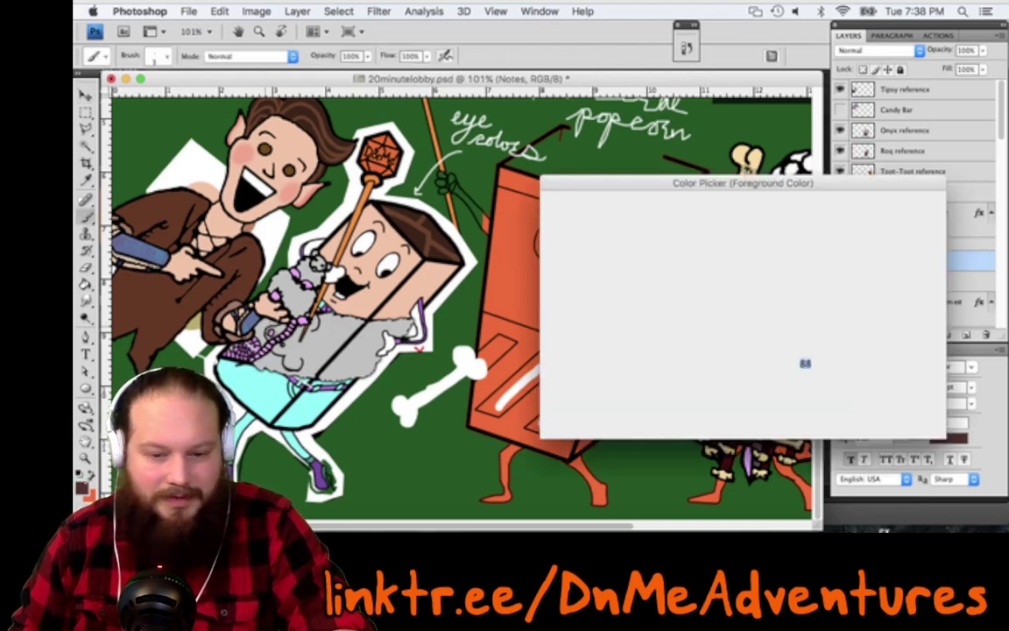
{"action": "key", "text": "Return"}
{"action": "scroll", "coordinate": [593, 274], "scroll_direction": "up", "scroll_amount": 5}
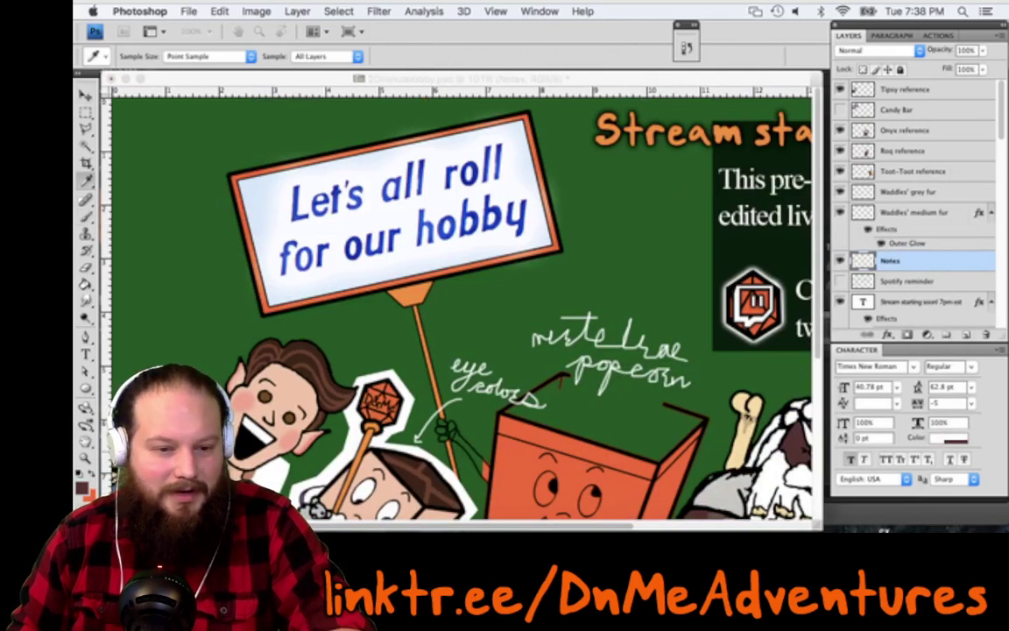
Handwrite the white note "check out m'boys" in the green area beside and above the sign
{"action": "left_click_drag", "start_coordinate": [138, 122], "coordinate": [160, 112]}
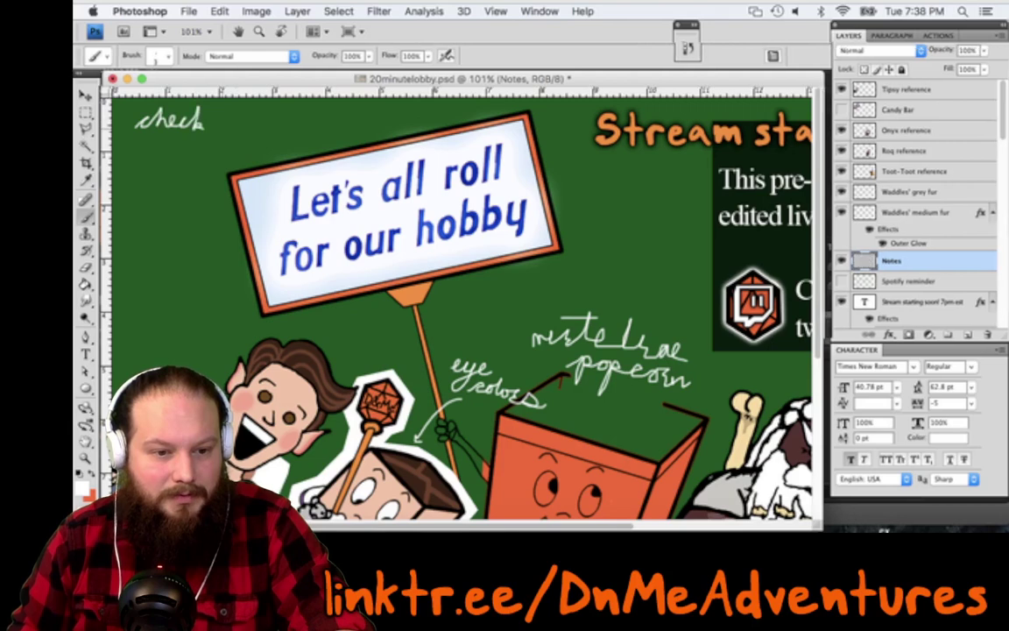
{"action": "left_click_drag", "start_coordinate": [230, 119], "coordinate": [235, 120]}
{"action": "left_click_drag", "start_coordinate": [242, 119], "coordinate": [379, 116]}
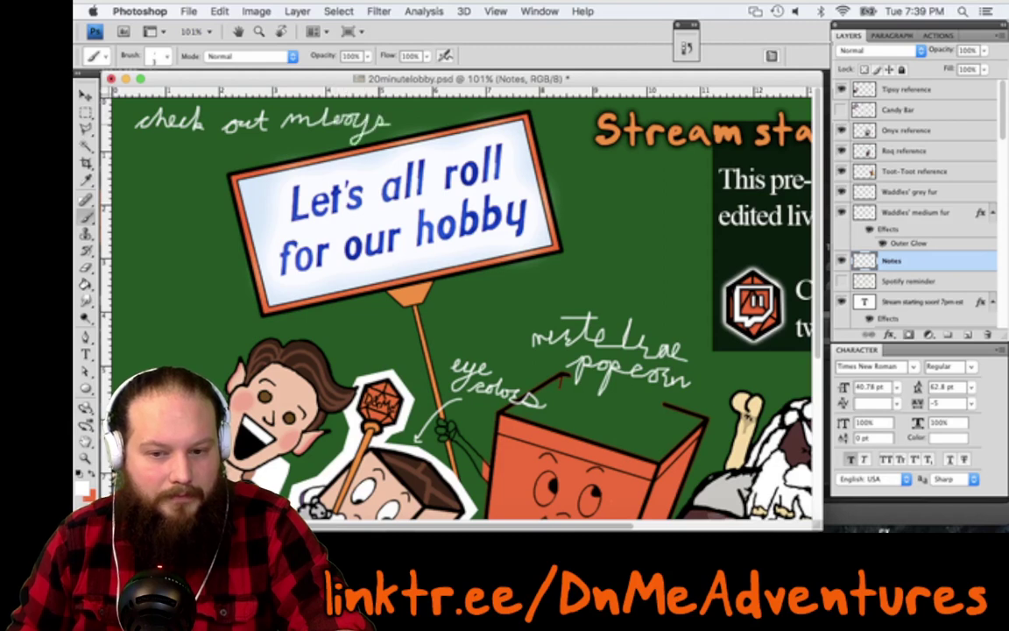
{"action": "left_click_drag", "start_coordinate": [312, 106], "coordinate": [312, 112]}
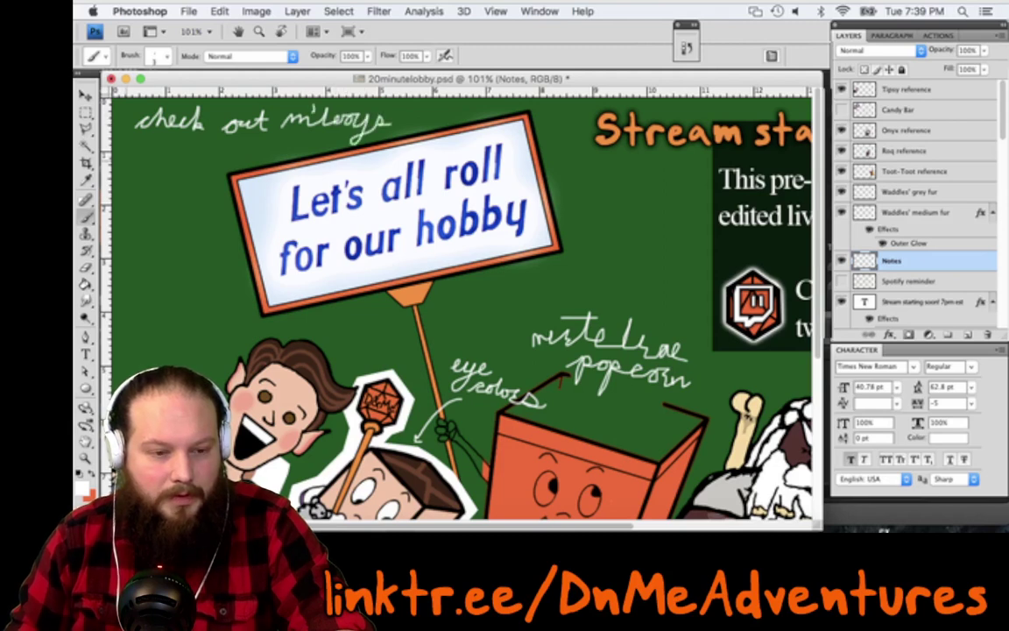
Continue the handwritten note below its first line with "color w/o their outlines"
{"action": "left_click_drag", "start_coordinate": [133, 147], "coordinate": [127, 157]}
{"action": "left_click_drag", "start_coordinate": [140, 151], "coordinate": [228, 149]}
{"action": "left_click_drag", "start_coordinate": [236, 151], "coordinate": [227, 163]}
{"action": "mouse_move", "coordinate": [250, 146]}
{"action": "left_mouse_down"}
{"action": "mouse_move", "coordinate": [239, 164]}
{"action": "mouse_move", "coordinate": [254, 160]}
{"action": "left_mouse_up"}
{"action": "left_click_drag", "start_coordinate": [142, 172], "coordinate": [146, 184]}
{"action": "left_click_drag", "start_coordinate": [155, 194], "coordinate": [197, 200]}
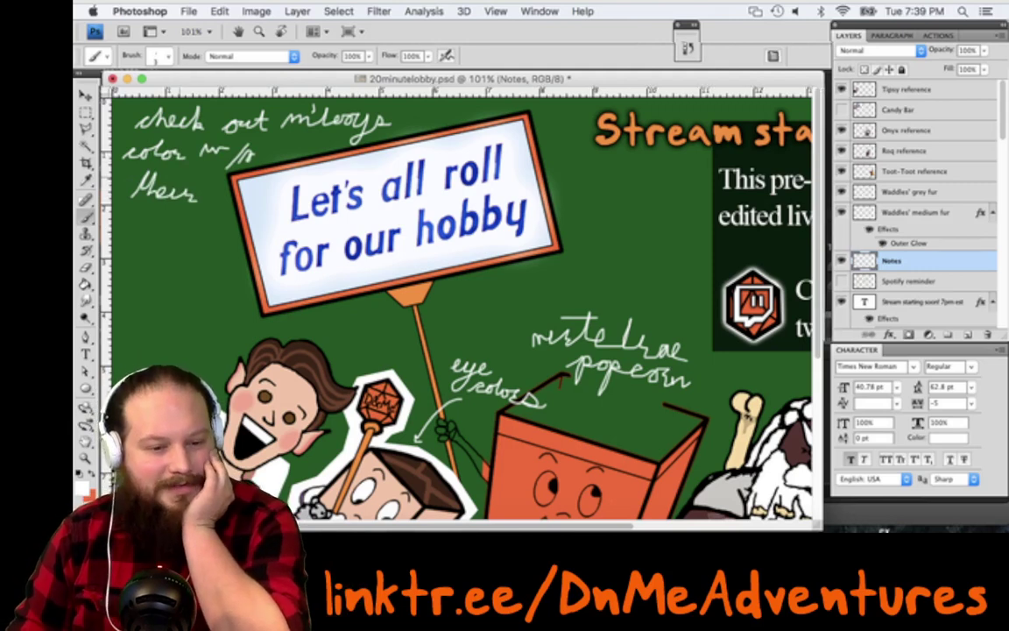
{"action": "left_click_drag", "start_coordinate": [125, 174], "coordinate": [140, 172]}
{"action": "mouse_move", "coordinate": [127, 233]}
{"action": "left_mouse_down"}
{"action": "mouse_move", "coordinate": [137, 220]}
{"action": "mouse_move", "coordinate": [188, 211]}
{"action": "mouse_move", "coordinate": [226, 230]}
{"action": "left_mouse_up"}
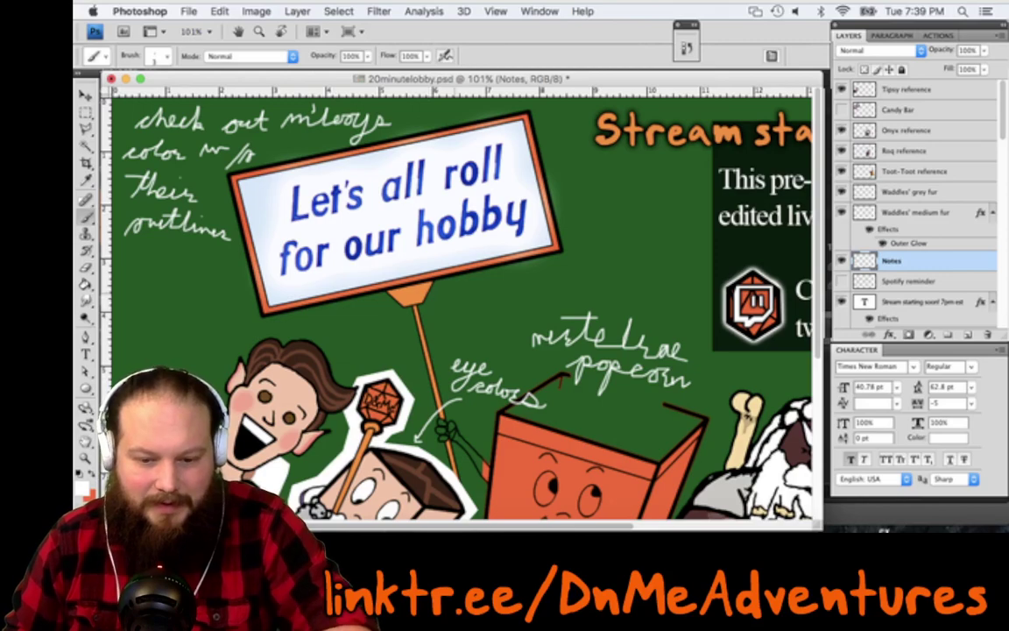
Save the placard document with the new note
{"action": "scroll", "coordinate": [464, 307], "scroll_direction": "down", "scroll_amount": 5}
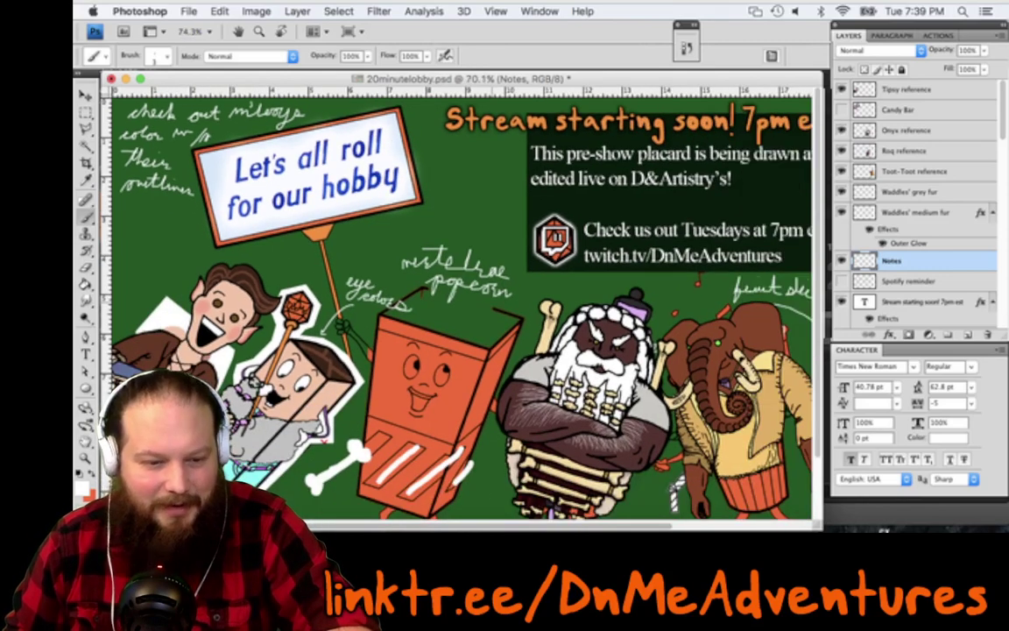
{"action": "scroll", "coordinate": [464, 307], "scroll_direction": "down", "scroll_amount": 1}
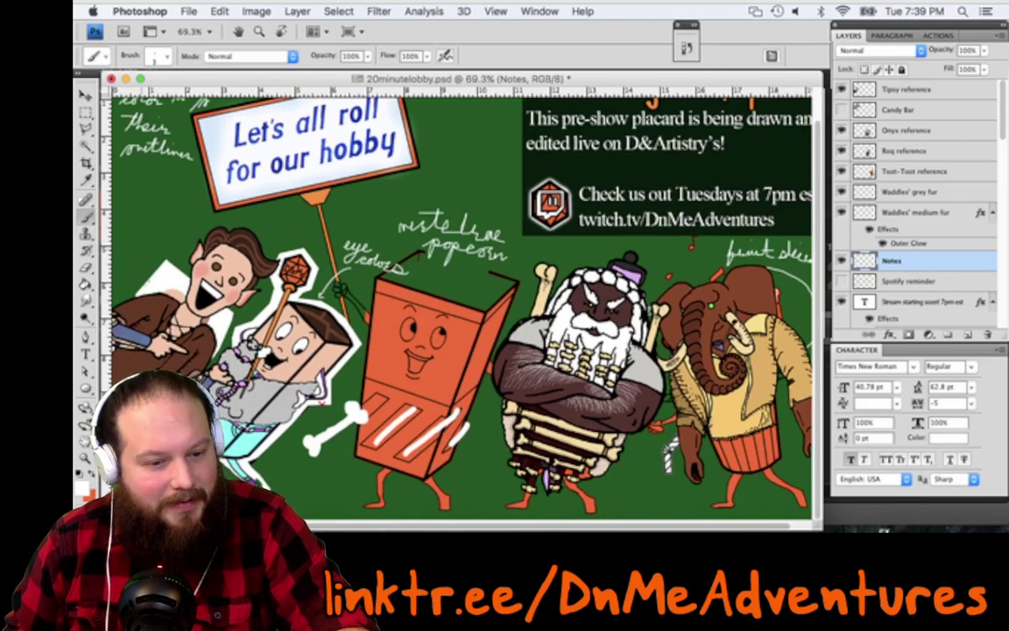
{"action": "key", "text": "c"}
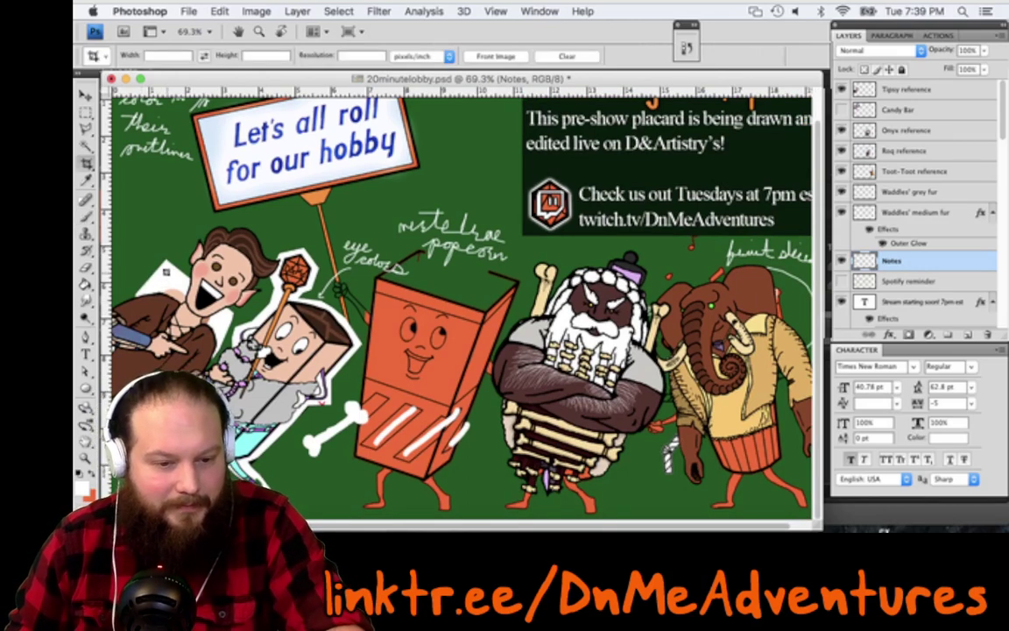
{"action": "key", "text": "v"}
{"action": "key", "text": "super+s"}
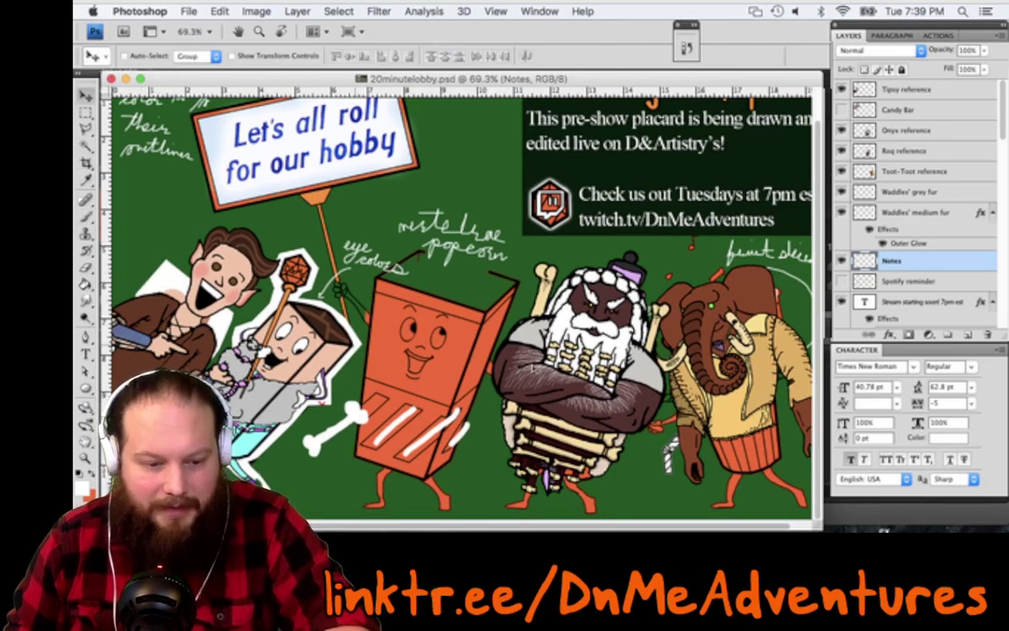
Sample the bearded figure's dark brown skin color and ready the Brush for the hand on the sign pole
{"action": "scroll", "coordinate": [377, 324], "scroll_direction": "up", "scroll_amount": 2}
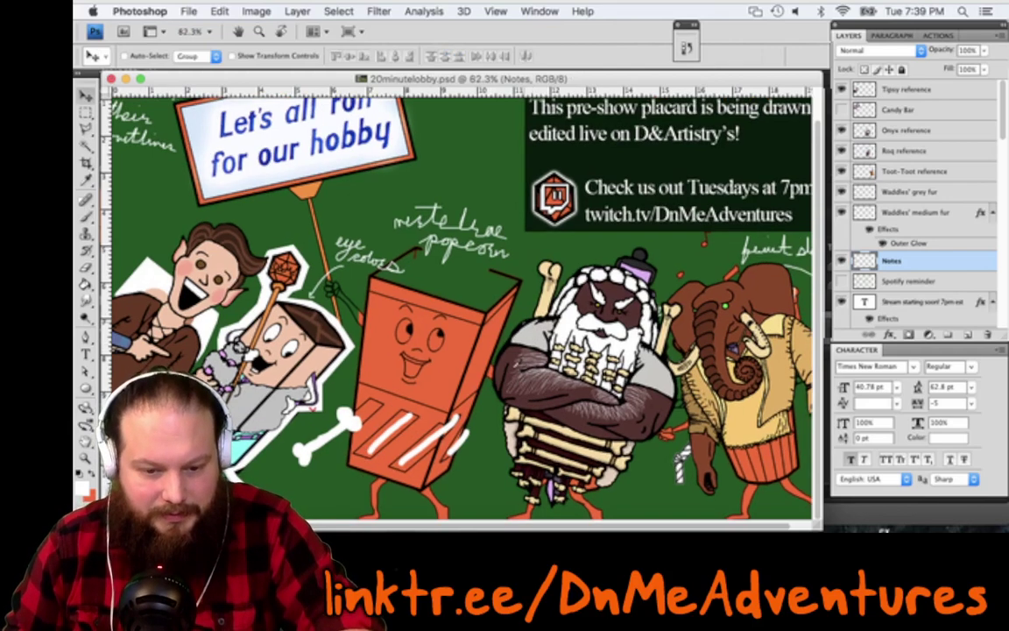
{"action": "key", "text": "i"}
{"action": "scroll", "coordinate": [461, 302], "scroll_direction": "up", "scroll_amount": 5}
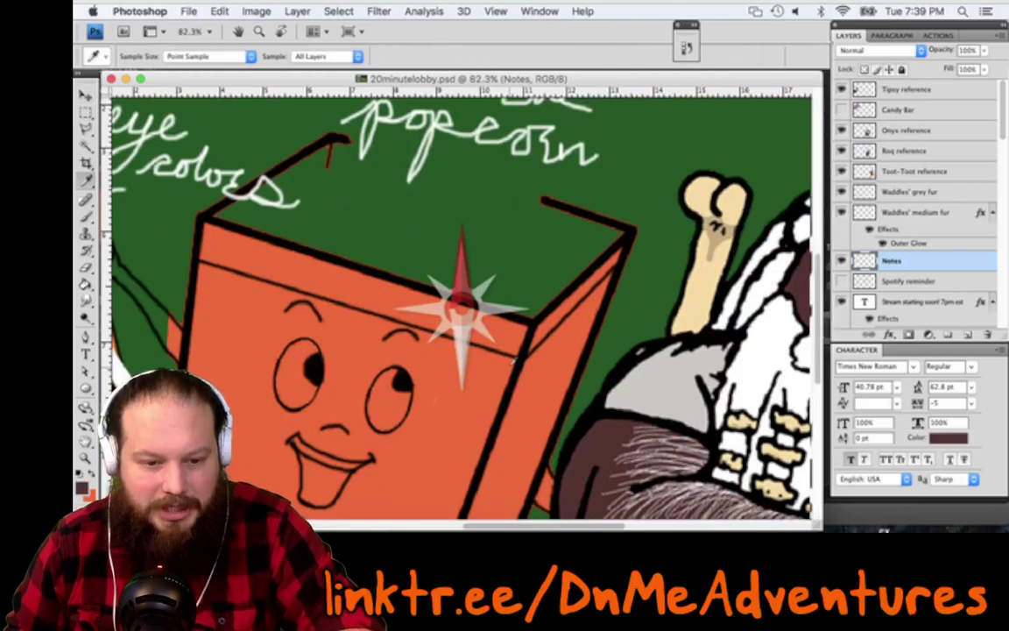
{"action": "scroll", "coordinate": [462, 303], "scroll_direction": "right", "scroll_amount": 2}
{"action": "scroll", "coordinate": [515, 359], "scroll_direction": "left", "scroll_amount": 8}
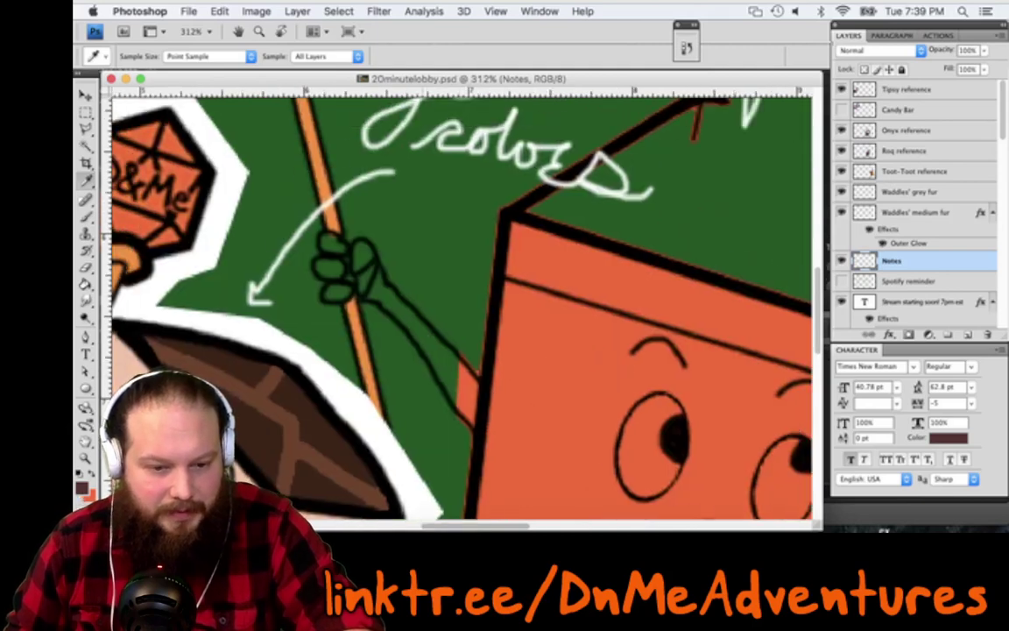
{"action": "key", "text": "b"}
{"action": "right_click", "coordinate": [429, 331]}
{"action": "key", "text": "Return"}
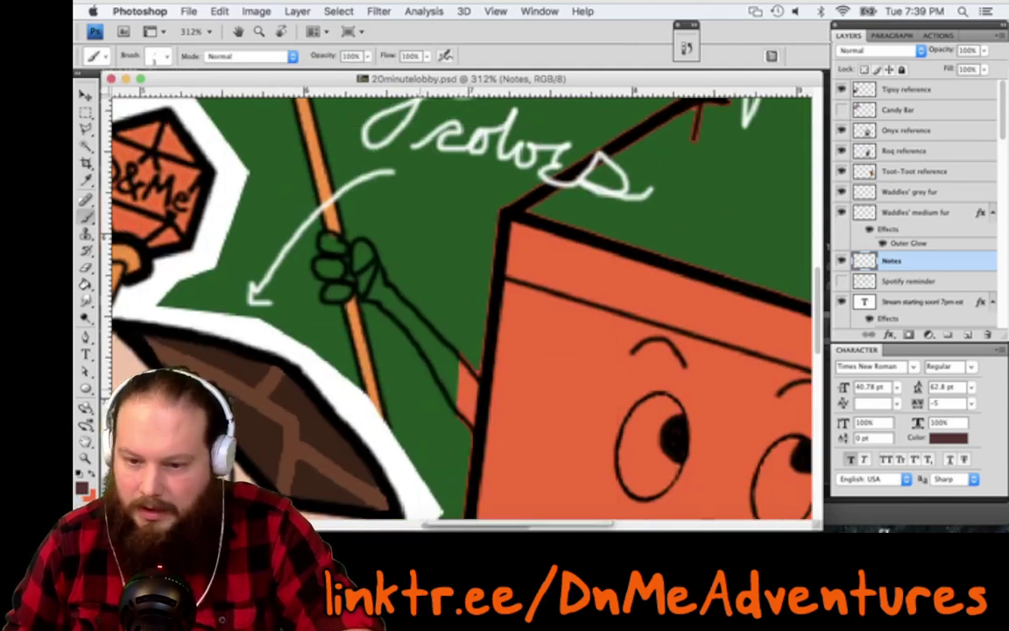
On the Color (under the sign) layer, paint the fingers and palm of the hand holding the sign pole dark brown
{"action": "scroll", "coordinate": [941, 256], "scroll_direction": "down", "scroll_amount": 5}
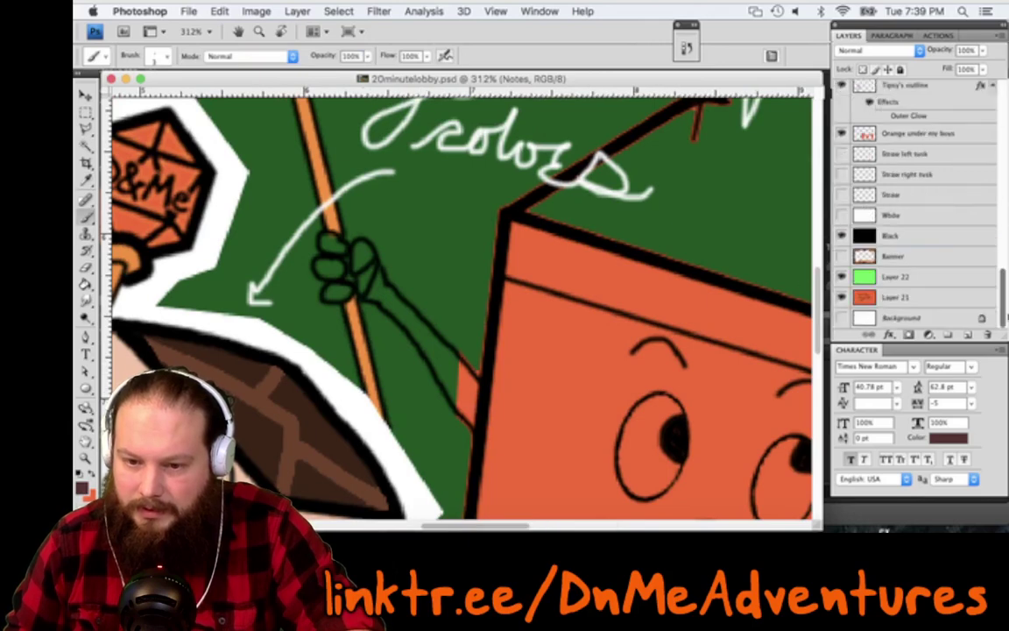
{"action": "scroll", "coordinate": [942, 256], "scroll_direction": "up", "scroll_amount": 3}
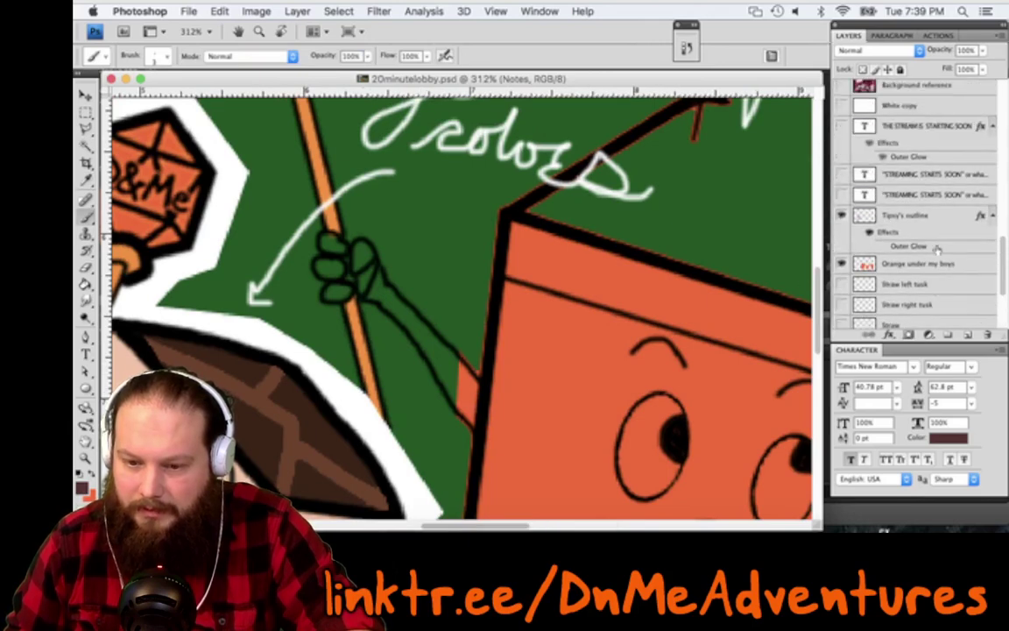
{"action": "scroll", "coordinate": [970, 263], "scroll_direction": "up", "scroll_amount": 2}
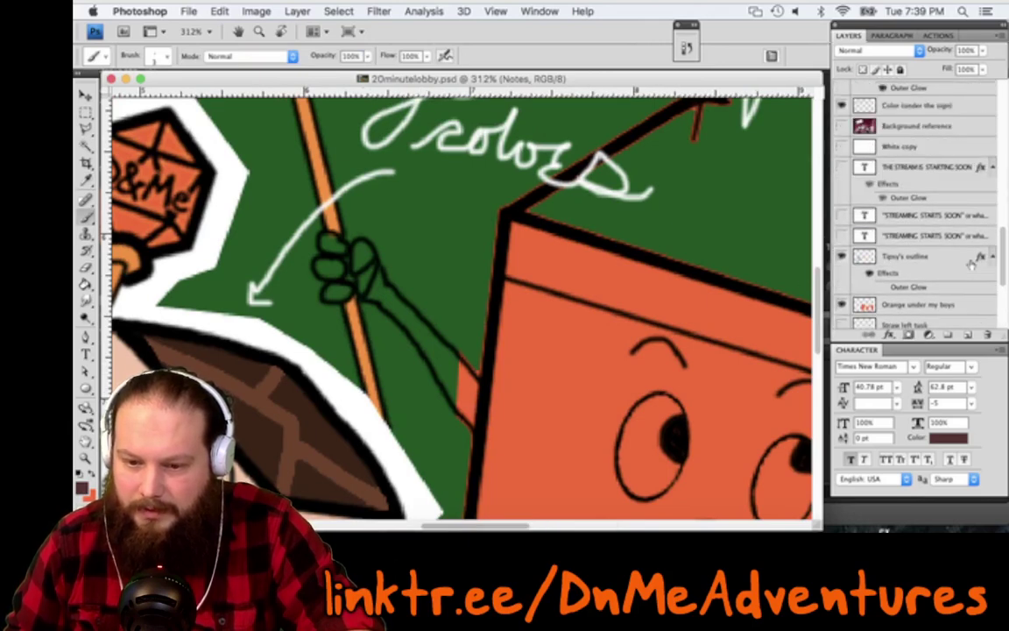
{"action": "scroll", "coordinate": [971, 264], "scroll_direction": "up", "scroll_amount": 1}
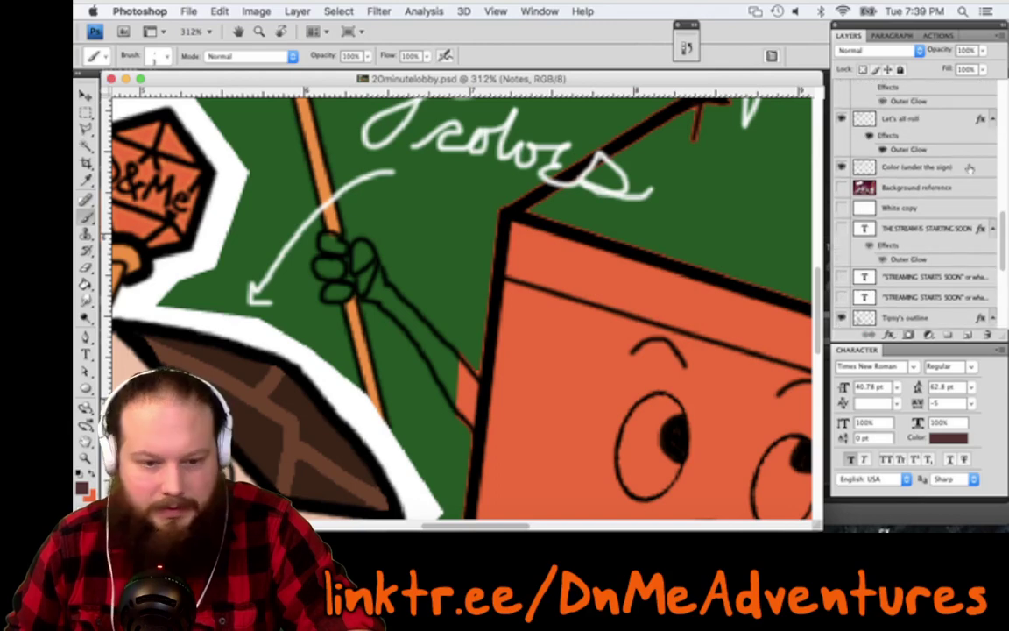
{"action": "left_click", "coordinate": [931, 166]}
{"action": "scroll", "coordinate": [319, 240], "scroll_direction": "up", "scroll_amount": 1}
{"action": "left_click_drag", "start_coordinate": [317, 238], "coordinate": [320, 241]}
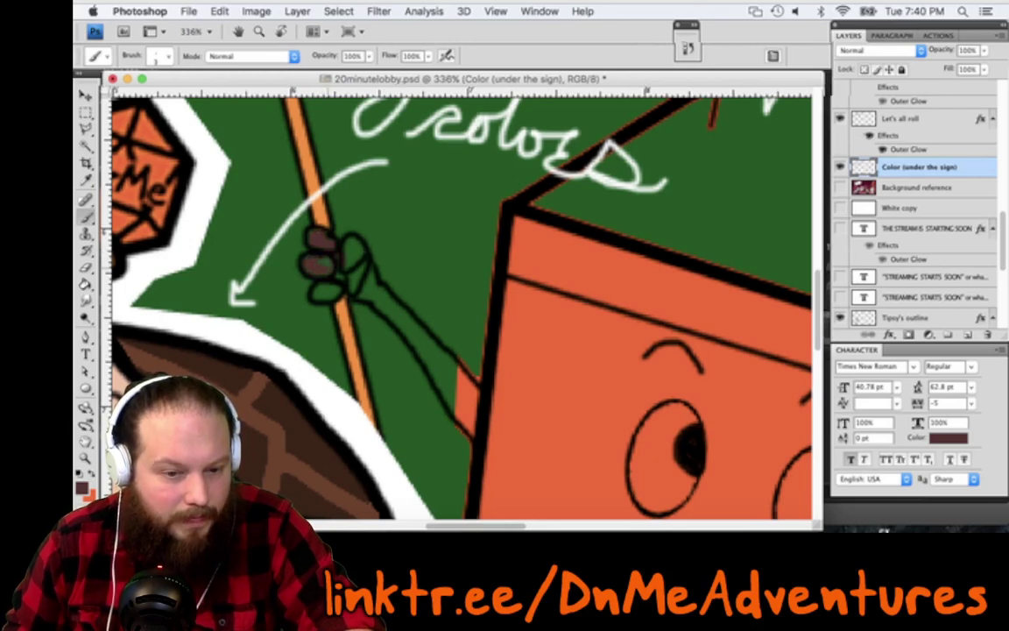
{"action": "key", "text": "super+="}
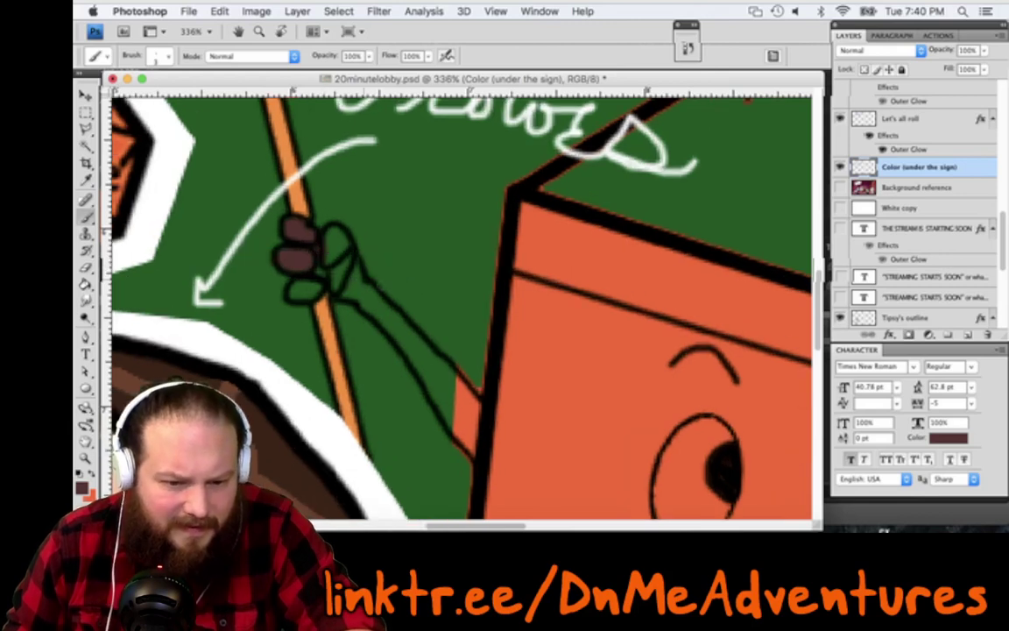
{"action": "scroll", "coordinate": [385, 298], "scroll_direction": "left", "scroll_amount": 3}
{"action": "scroll", "coordinate": [385, 298], "scroll_direction": "up", "scroll_amount": 1}
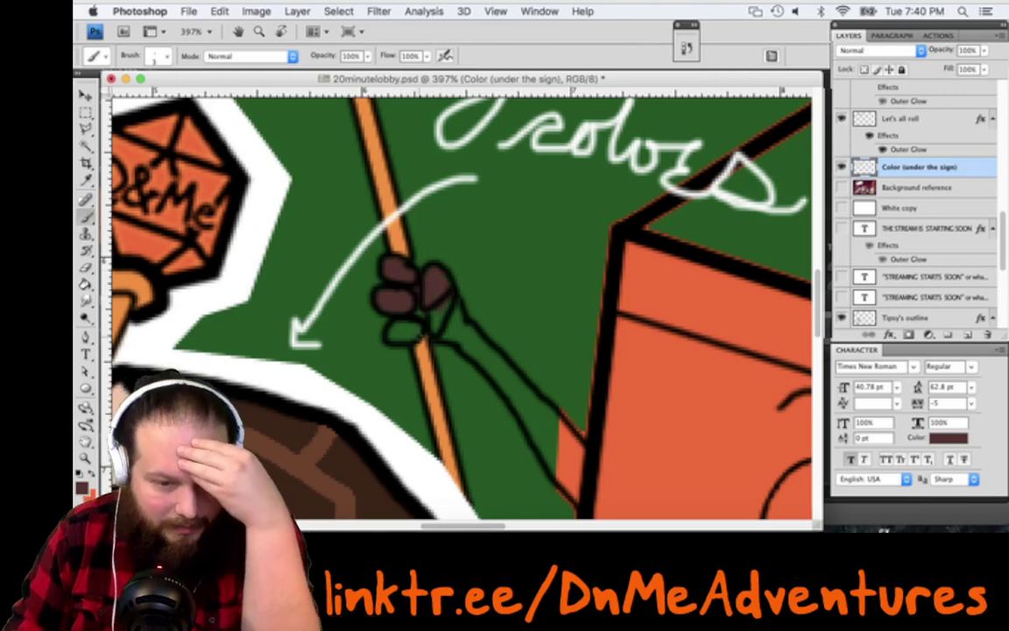
{"action": "left_click_drag", "start_coordinate": [394, 335], "coordinate": [401, 335]}
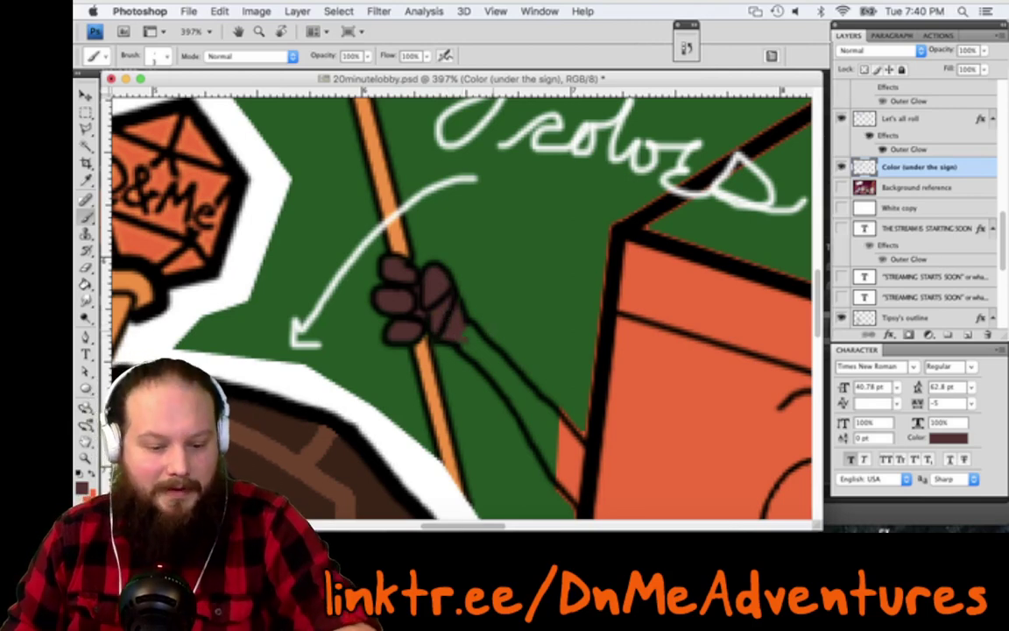
{"action": "left_click_drag", "start_coordinate": [464, 340], "coordinate": [414, 288]}
Select the empty area surrounding the line art on the Outline layer with the Magic Wand
{"action": "key", "text": "w"}
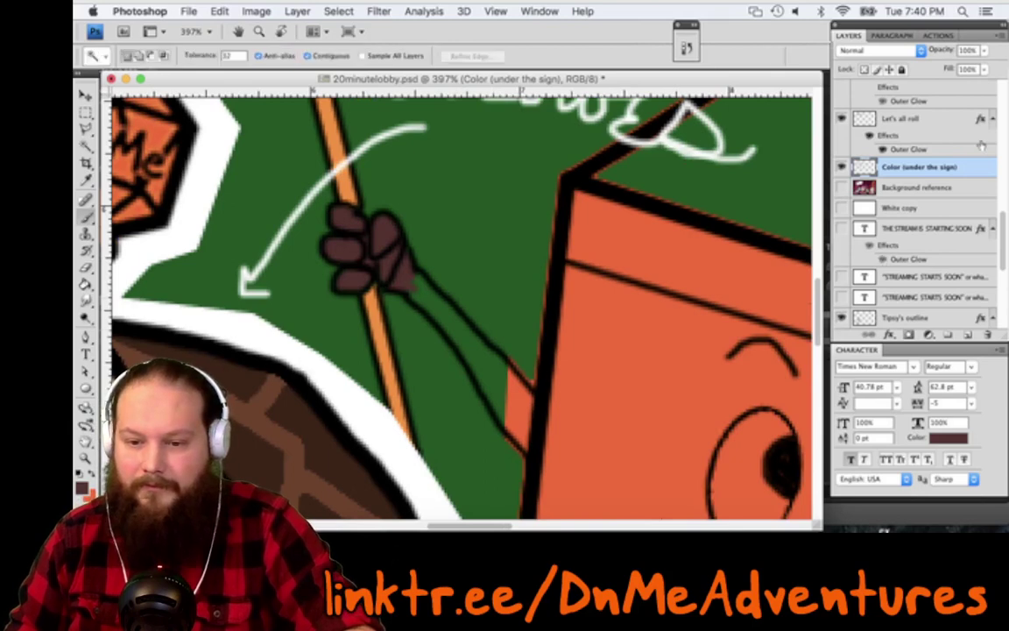
{"action": "scroll", "coordinate": [977, 193], "scroll_direction": "up", "scroll_amount": 3}
{"action": "left_click", "coordinate": [947, 156]}
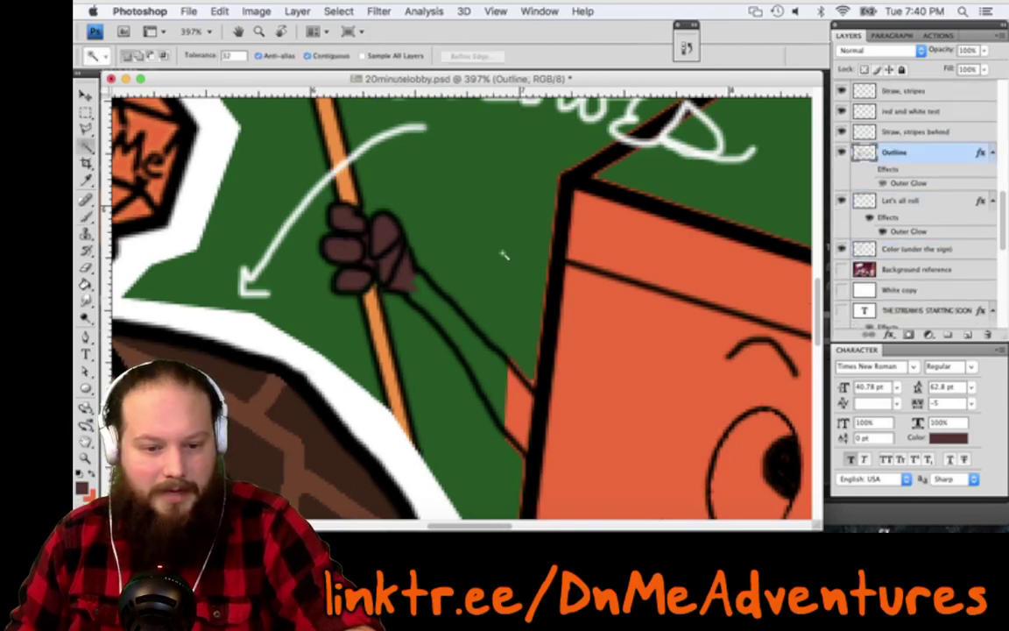
{"action": "left_click", "coordinate": [705, 282]}
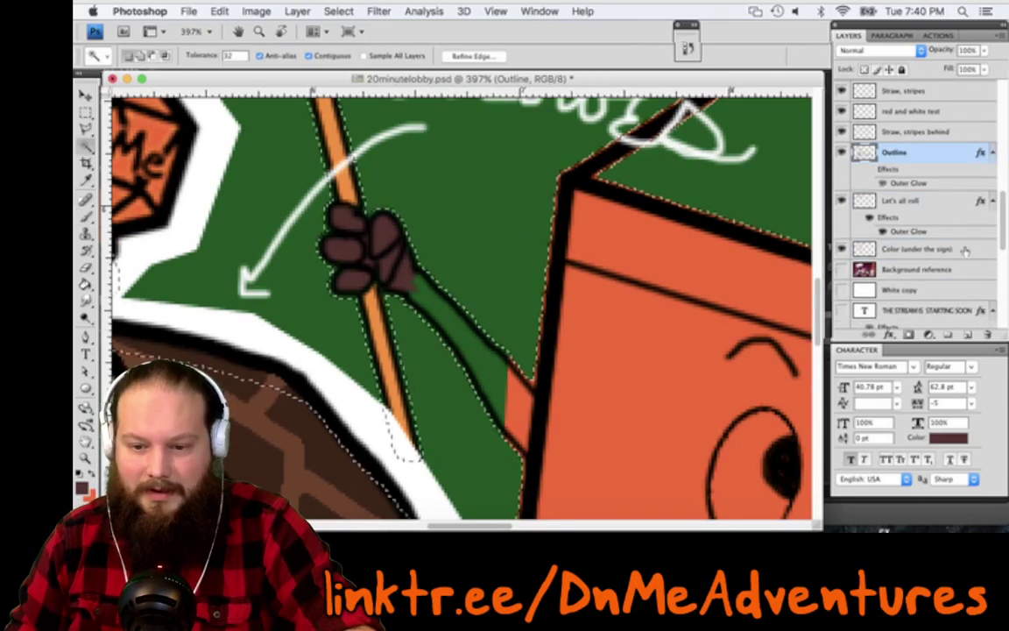
Paint the arm between the pole hand and the popcorn box dark brown on the Color (under the sign) layer, and clear the selection
{"action": "left_click", "coordinate": [919, 250]}
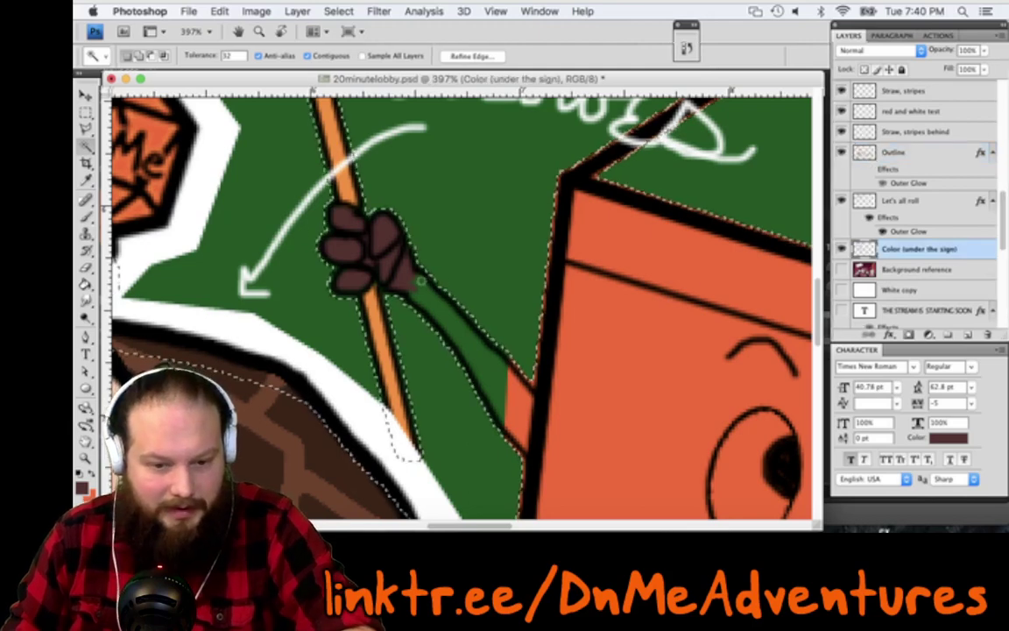
{"action": "key", "text": "b"}
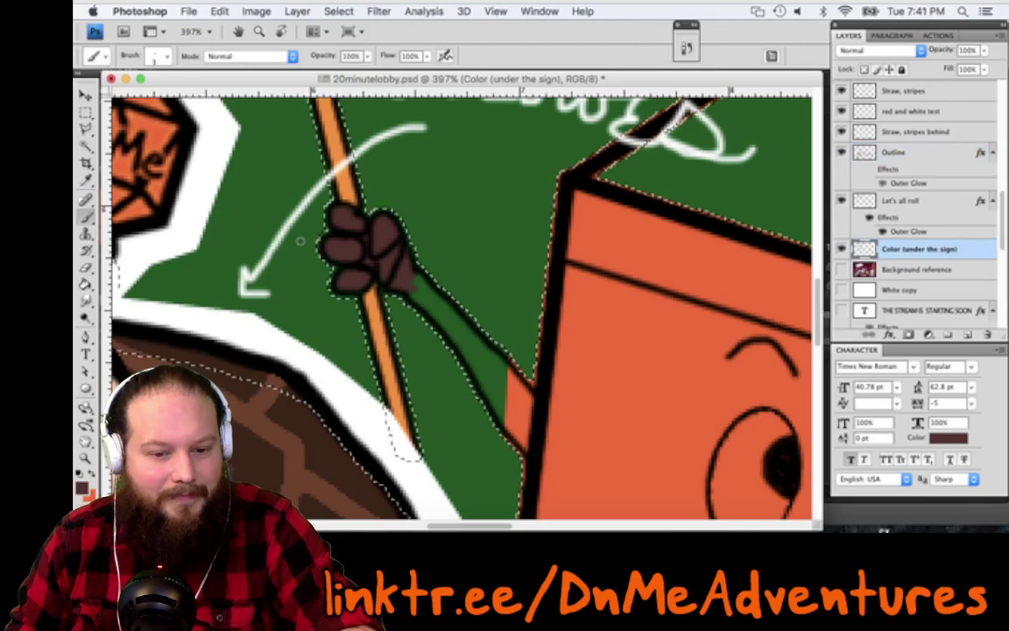
{"action": "right_click", "coordinate": [428, 248]}
{"action": "left_click", "coordinate": [426, 250]}
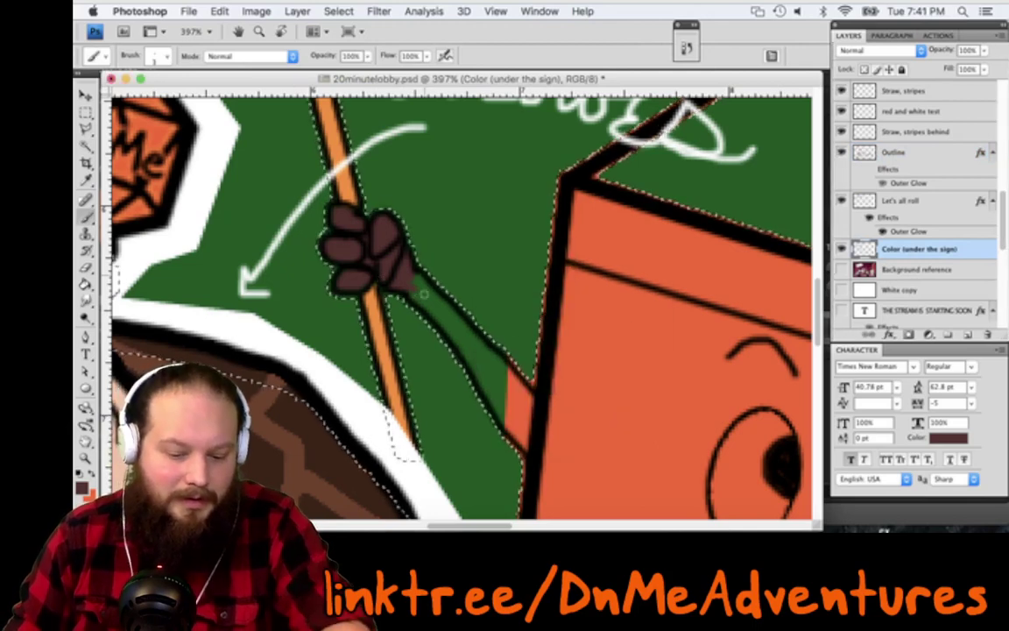
{"action": "key", "text": "m"}
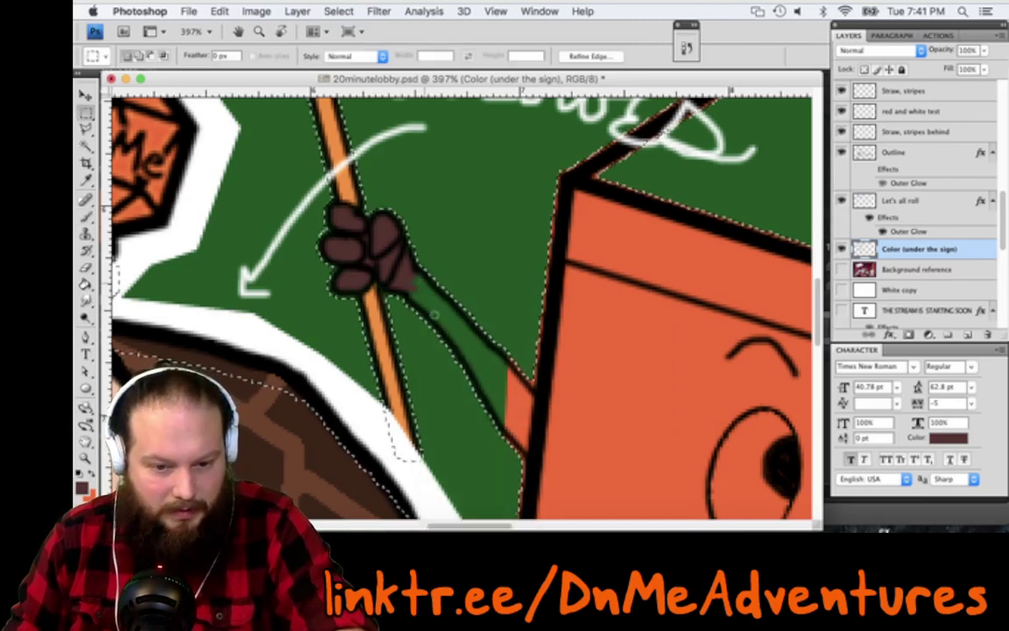
{"action": "key", "text": "b"}
{"action": "left_click_drag", "start_coordinate": [418, 289], "coordinate": [477, 336]}
{"action": "mouse_move", "coordinate": [415, 291]}
{"action": "left_mouse_down"}
{"action": "mouse_move", "coordinate": [477, 375]}
{"action": "mouse_move", "coordinate": [457, 288]}
{"action": "mouse_move", "coordinate": [489, 422]}
{"action": "mouse_move", "coordinate": [524, 407]}
{"action": "mouse_move", "coordinate": [513, 403]}
{"action": "mouse_move", "coordinate": [512, 341]}
{"action": "mouse_move", "coordinate": [500, 411]}
{"action": "mouse_move", "coordinate": [531, 346]}
{"action": "mouse_move", "coordinate": [502, 397]}
{"action": "mouse_move", "coordinate": [487, 399]}
{"action": "mouse_move", "coordinate": [482, 339]}
{"action": "mouse_move", "coordinate": [501, 366]}
{"action": "mouse_move", "coordinate": [517, 335]}
{"action": "mouse_move", "coordinate": [509, 457]}
{"action": "mouse_move", "coordinate": [510, 383]}
{"action": "left_mouse_up"}
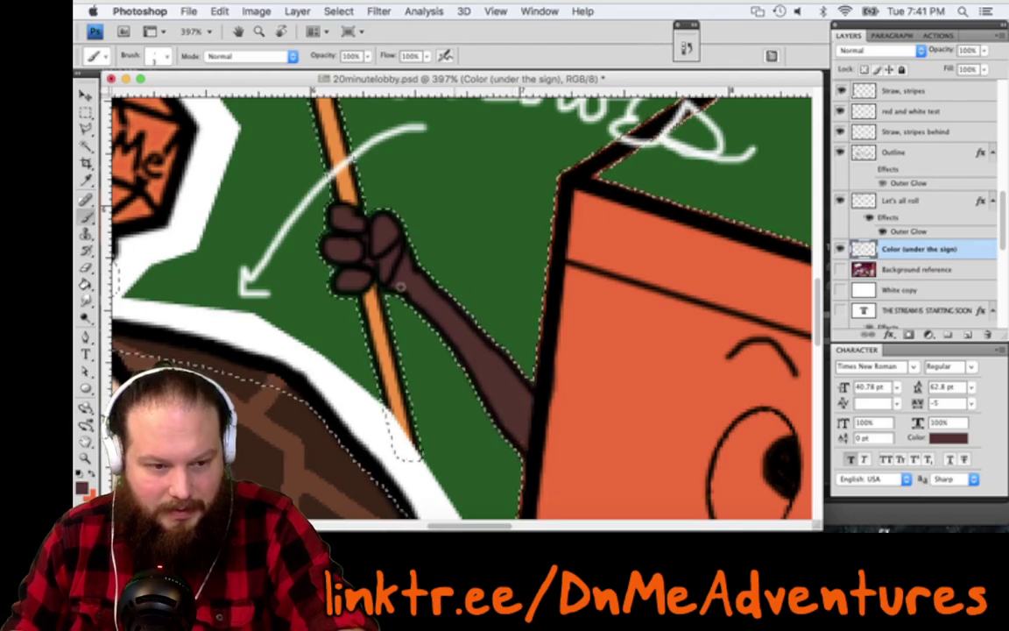
{"action": "left_click", "coordinate": [85, 114]}
{"action": "left_click", "coordinate": [480, 185]}
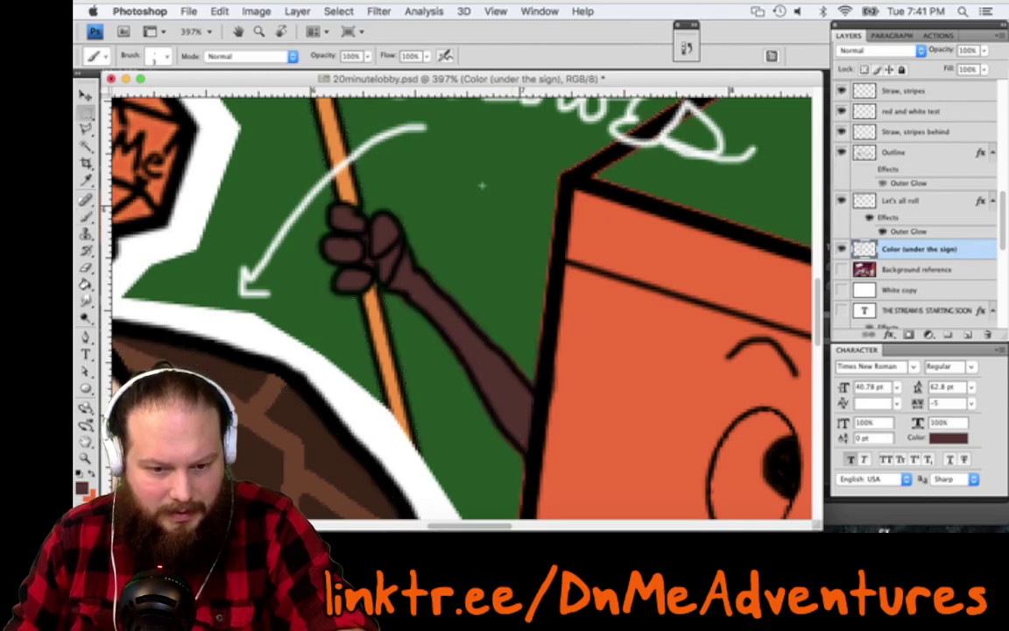
With a 10 px Eraser, erase the orange along the popcorn box's left edge on the Orange under my boys layer
{"action": "key", "text": "e"}
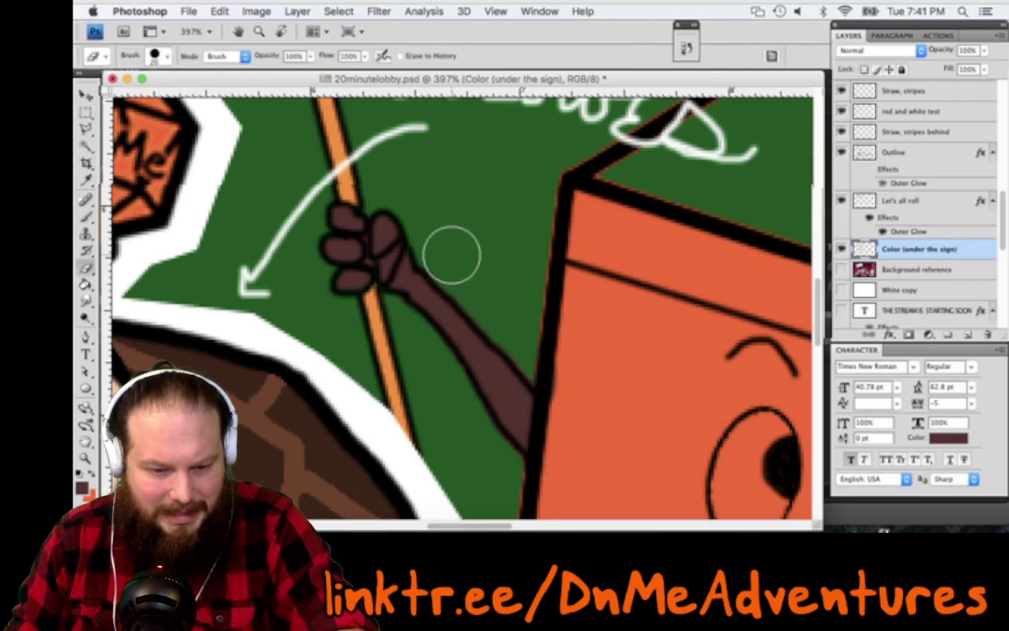
{"action": "right_click", "coordinate": [454, 258]}
{"action": "type", "text": "17"}
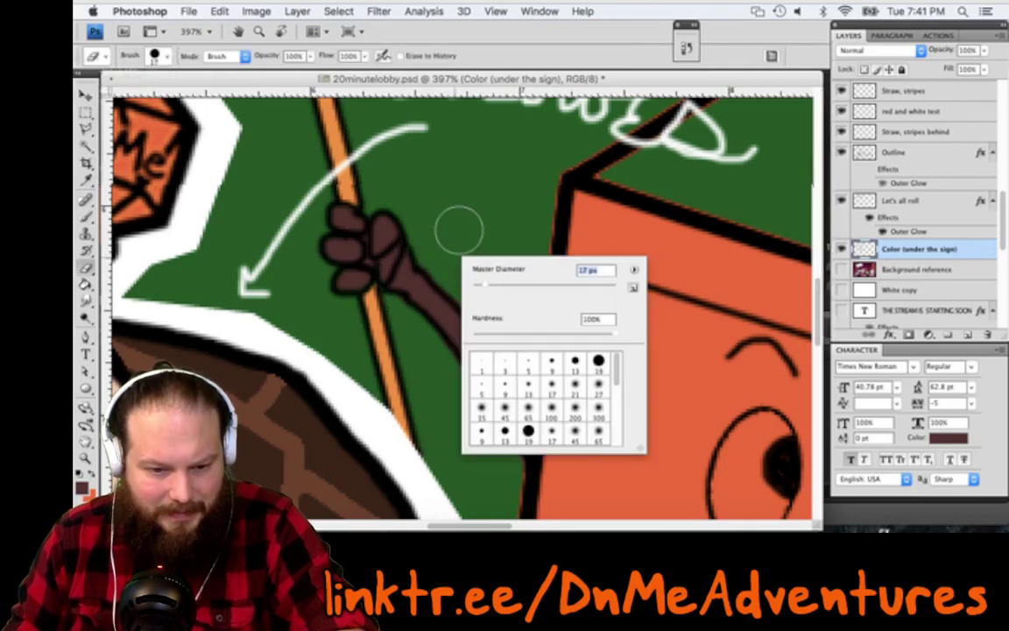
{"action": "key", "text": "Return"}
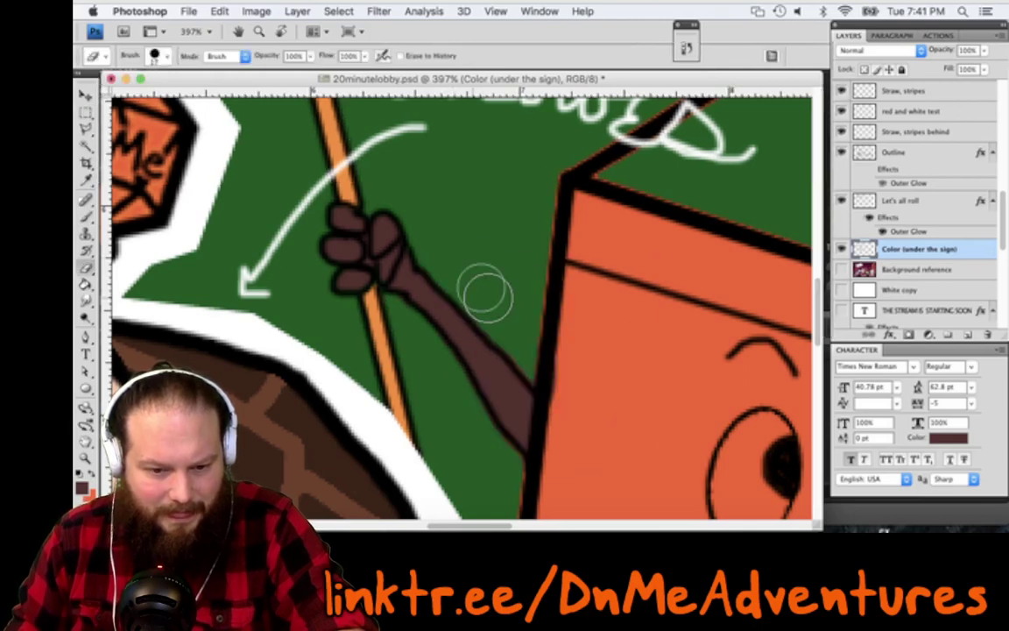
{"action": "right_click", "coordinate": [532, 332]}
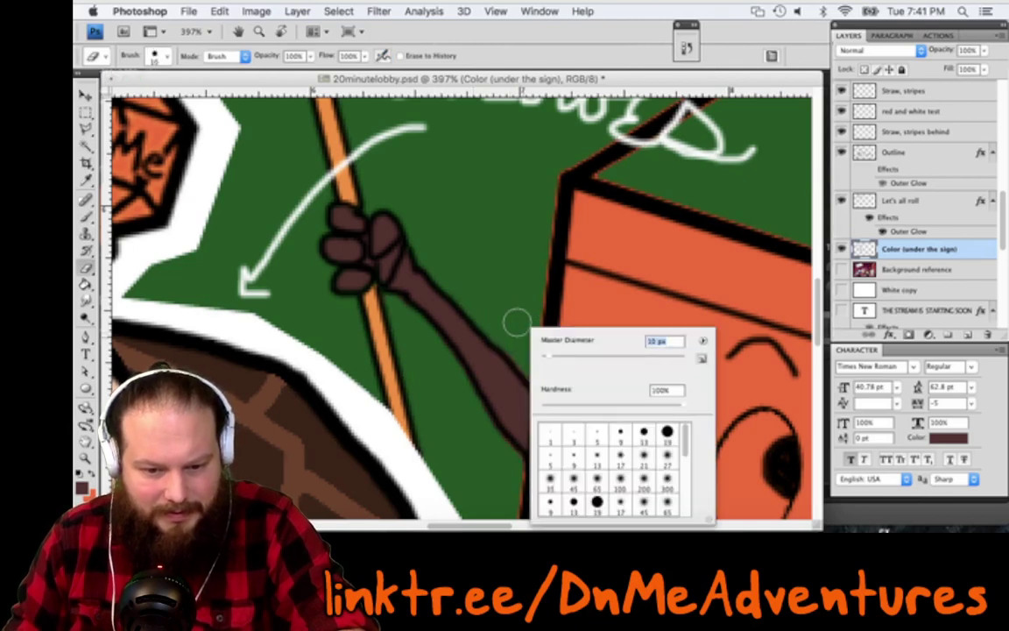
{"action": "left_click", "coordinate": [521, 342]}
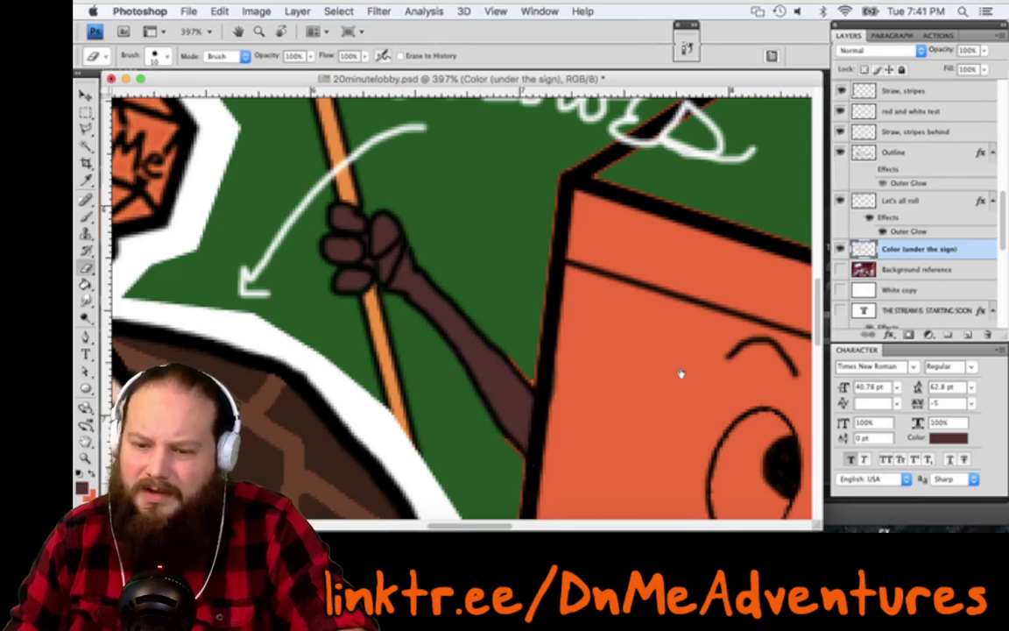
{"action": "left_click_drag", "start_coordinate": [1002, 237], "coordinate": [1002, 297]}
{"action": "left_click", "coordinate": [920, 203]}
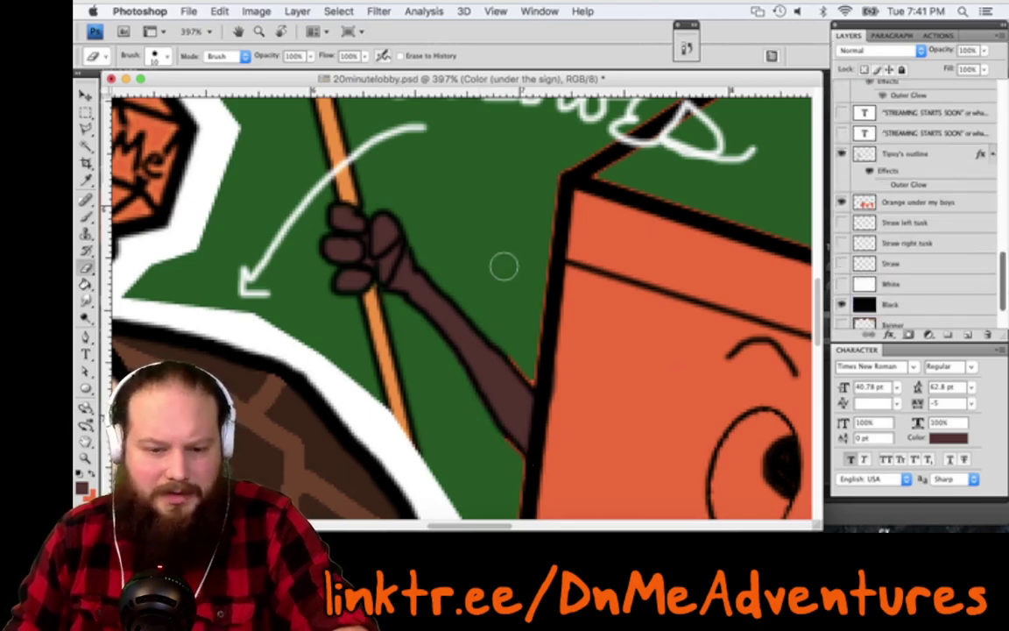
{"action": "mouse_move", "coordinate": [572, 158]}
{"action": "left_mouse_down"}
{"action": "mouse_move", "coordinate": [541, 389]}
{"action": "mouse_move", "coordinate": [507, 324]}
{"action": "left_mouse_up"}
{"action": "mouse_move", "coordinate": [596, 298]}
{"action": "left_mouse_down"}
{"action": "mouse_move", "coordinate": [592, 415]}
{"action": "mouse_move", "coordinate": [555, 390]}
{"action": "mouse_move", "coordinate": [547, 410]}
{"action": "left_mouse_up"}
Erase the orange fringe around the popcorn box's open flap and the orange in its upper front corner
{"action": "scroll", "coordinate": [557, 380], "scroll_direction": "down", "scroll_amount": 2}
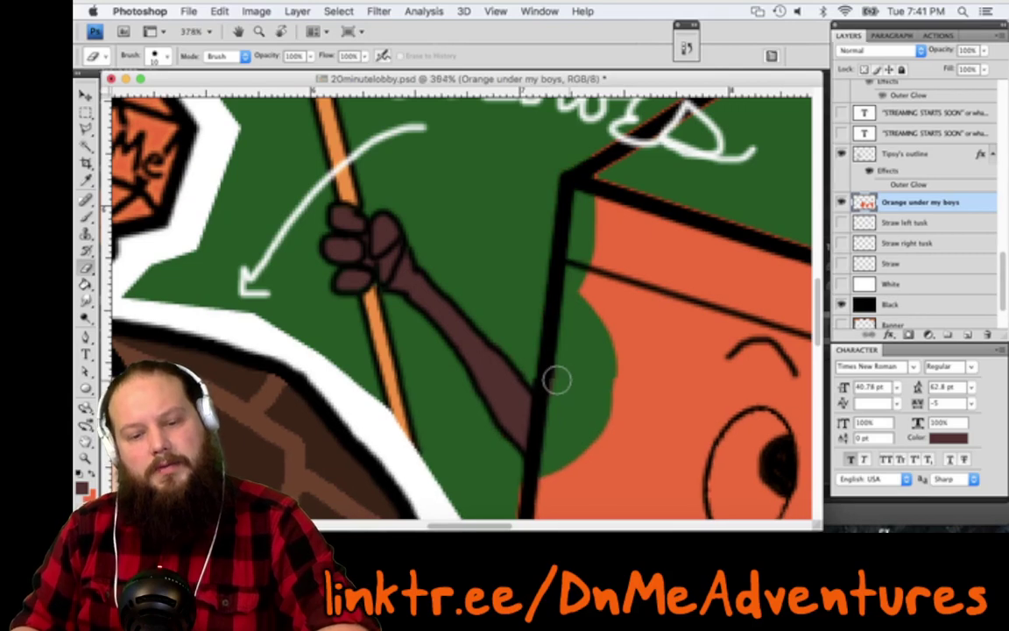
{"action": "scroll", "coordinate": [391, 268], "scroll_direction": "up", "scroll_amount": 3}
{"action": "scroll", "coordinate": [390, 268], "scroll_direction": "right", "scroll_amount": 5}
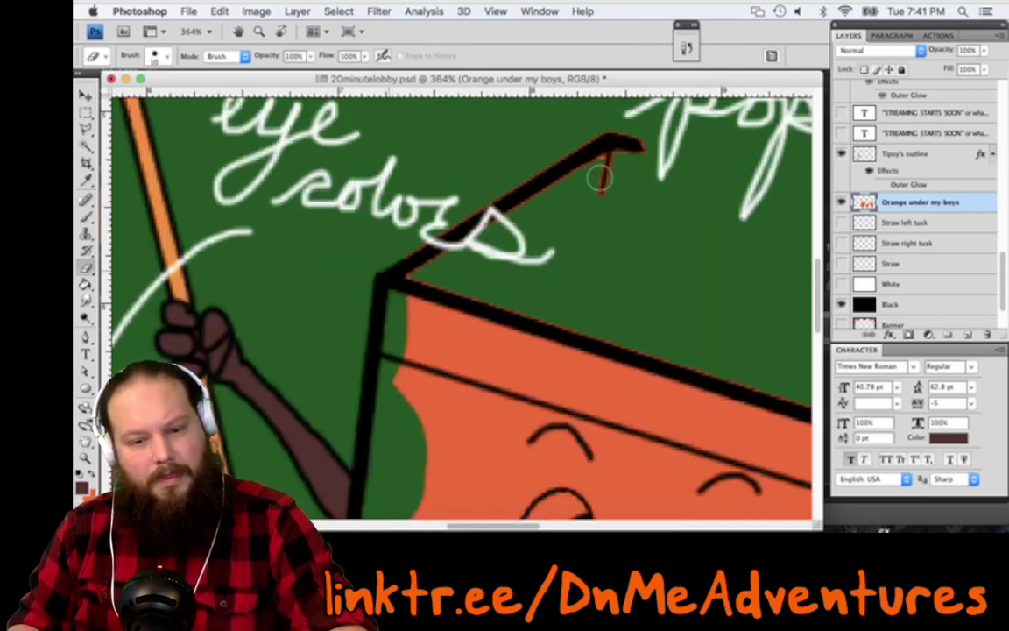
{"action": "left_click_drag", "start_coordinate": [602, 182], "coordinate": [393, 271]}
{"action": "mouse_move", "coordinate": [480, 351]}
{"action": "left_mouse_down"}
{"action": "mouse_move", "coordinate": [447, 386]}
{"action": "mouse_move", "coordinate": [501, 309]}
{"action": "mouse_move", "coordinate": [404, 406]}
{"action": "mouse_move", "coordinate": [464, 371]}
{"action": "mouse_move", "coordinate": [554, 374]}
{"action": "mouse_move", "coordinate": [445, 354]}
{"action": "mouse_move", "coordinate": [500, 331]}
{"action": "mouse_move", "coordinate": [461, 366]}
{"action": "left_mouse_up"}
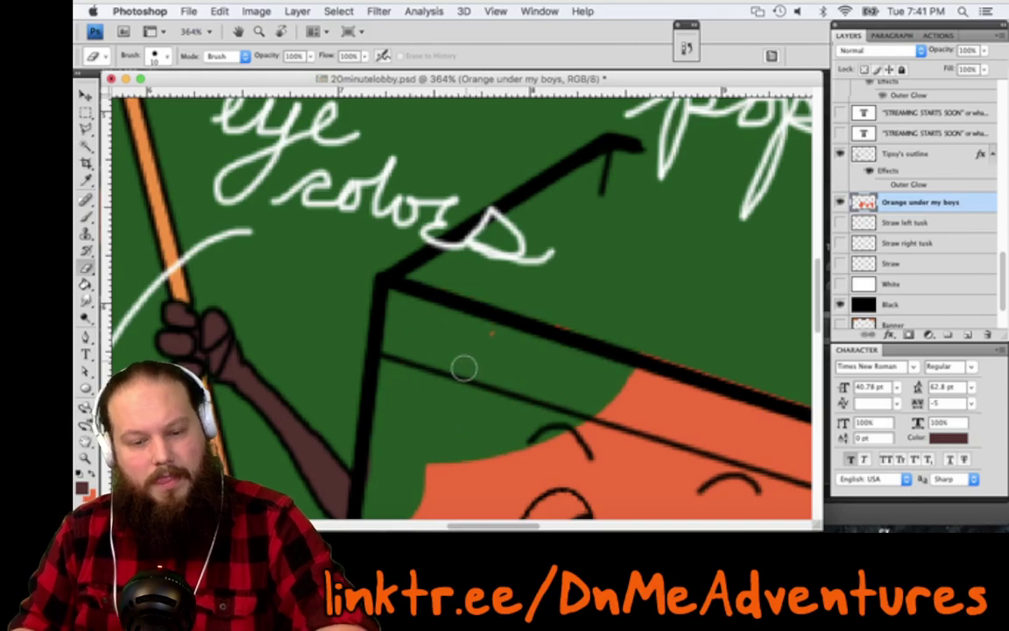
Outline the whole popcorn box character with the Polygonal Lasso, delete its remaining orange fill, and clear the selection
{"action": "scroll", "coordinate": [505, 332], "scroll_direction": "down", "scroll_amount": 5}
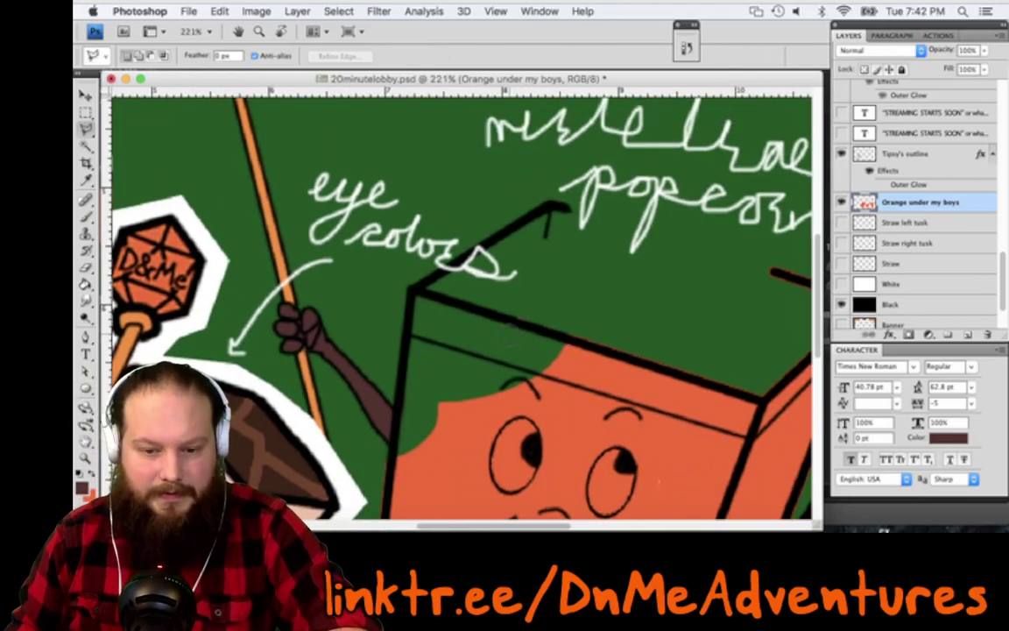
{"action": "scroll", "coordinate": [510, 334], "scroll_direction": "right", "scroll_amount": 3}
{"action": "scroll", "coordinate": [510, 334], "scroll_direction": "down", "scroll_amount": 2}
{"action": "scroll", "coordinate": [510, 335], "scroll_direction": "right", "scroll_amount": 3}
{"action": "left_click", "coordinate": [637, 185]}
{"action": "left_click", "coordinate": [792, 255]}
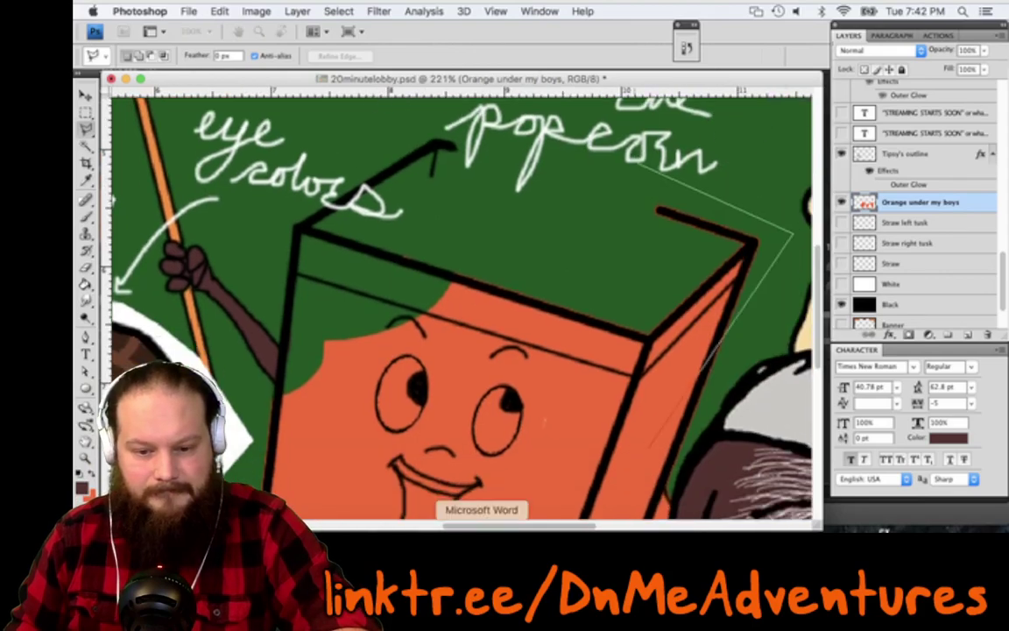
{"action": "scroll", "coordinate": [464, 308], "scroll_direction": "down", "scroll_amount": 4}
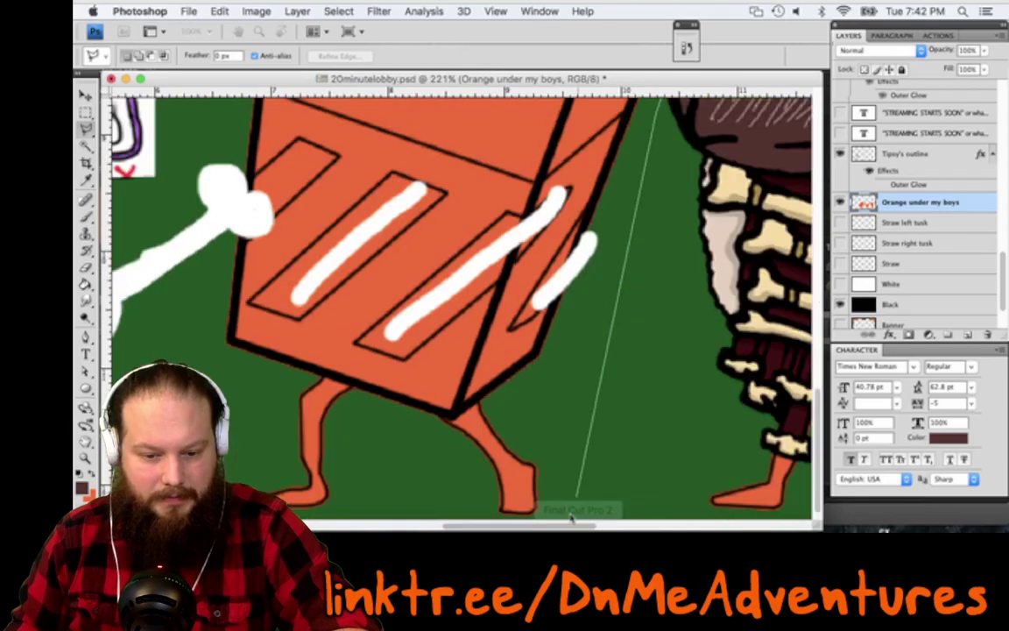
{"action": "left_click", "coordinate": [575, 514]}
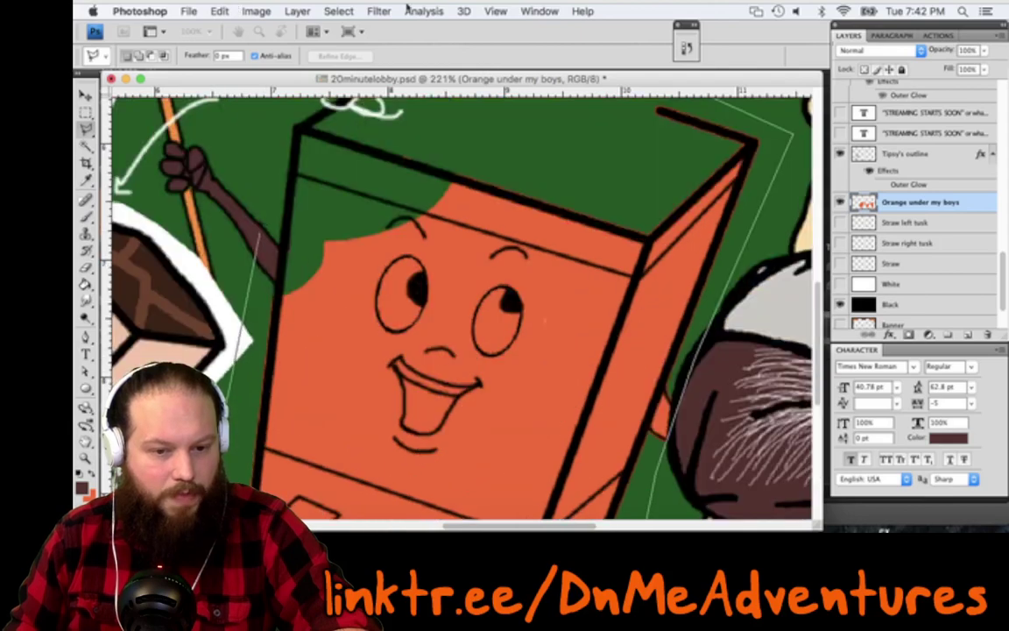
{"action": "double_click", "coordinate": [739, 208]}
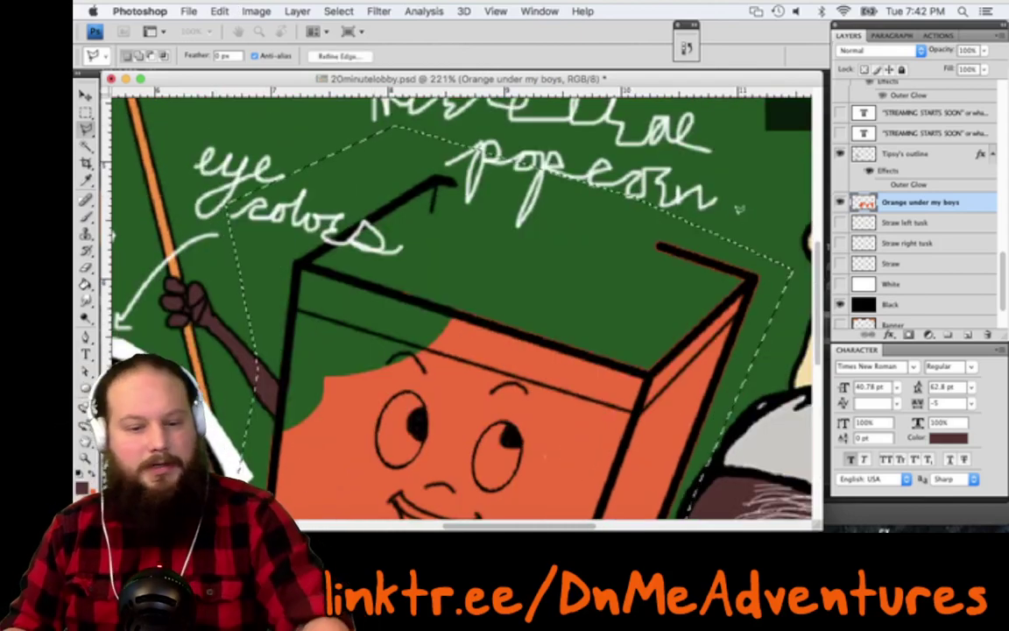
{"action": "key", "text": "Delete"}
{"action": "key", "text": "m"}
{"action": "key", "text": "super+d"}
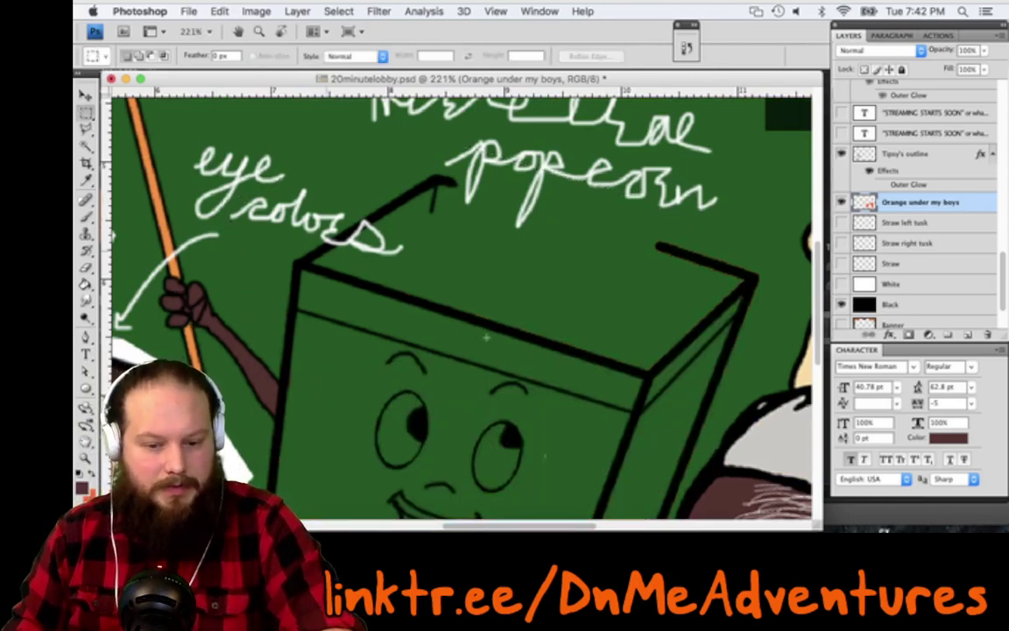
Try to pick the layer holding the stray speck beside the box character's eye for erasing
{"action": "key", "text": "v"}
{"action": "left_click", "coordinate": [544, 449], "text": "super"}
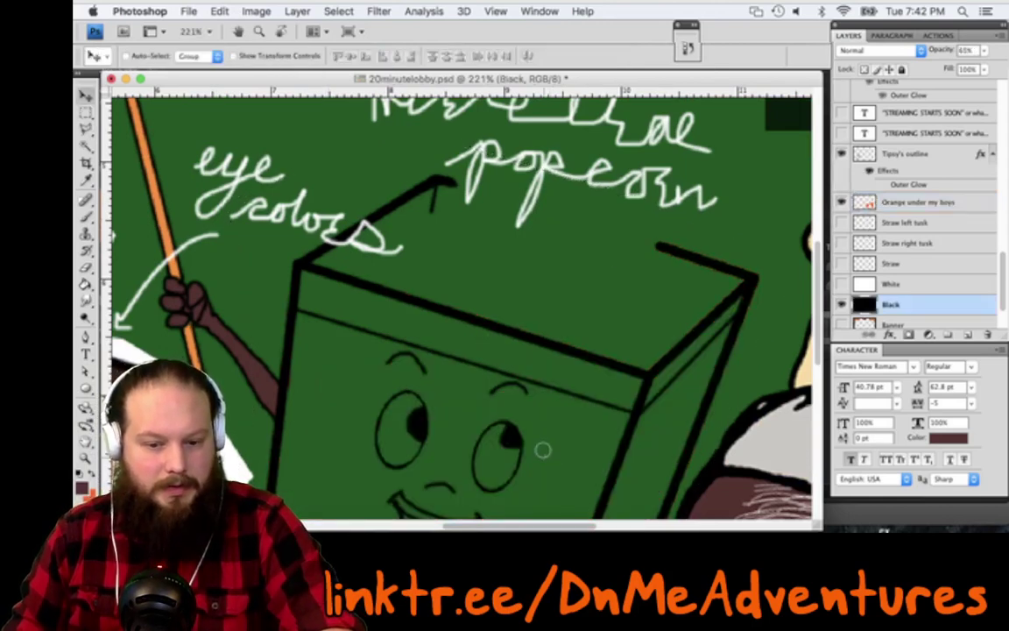
{"action": "key", "text": "e"}
{"action": "key", "text": "super+z"}
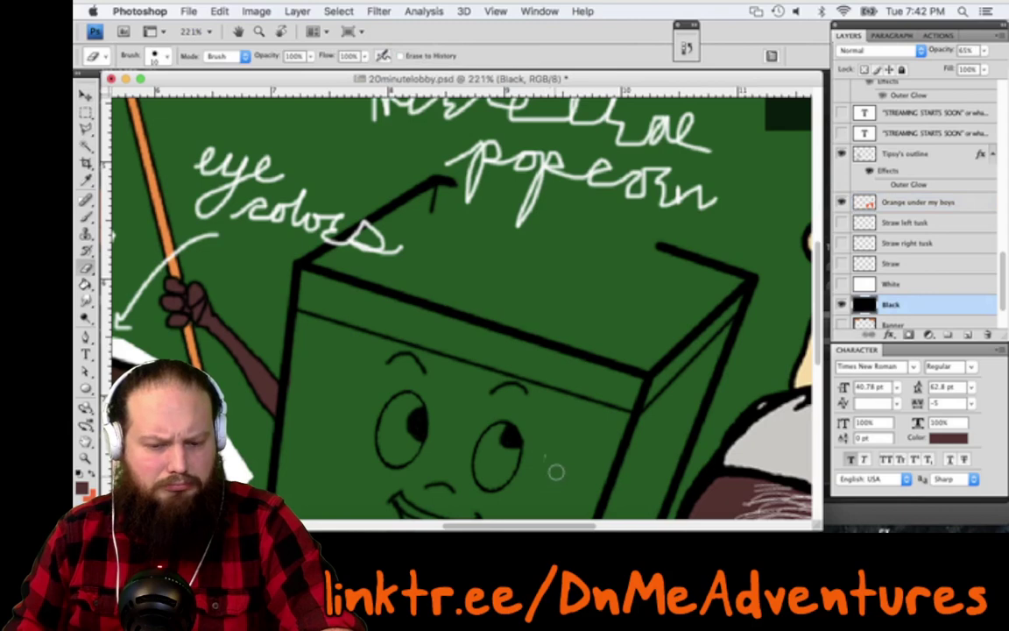
{"action": "key", "text": "v"}
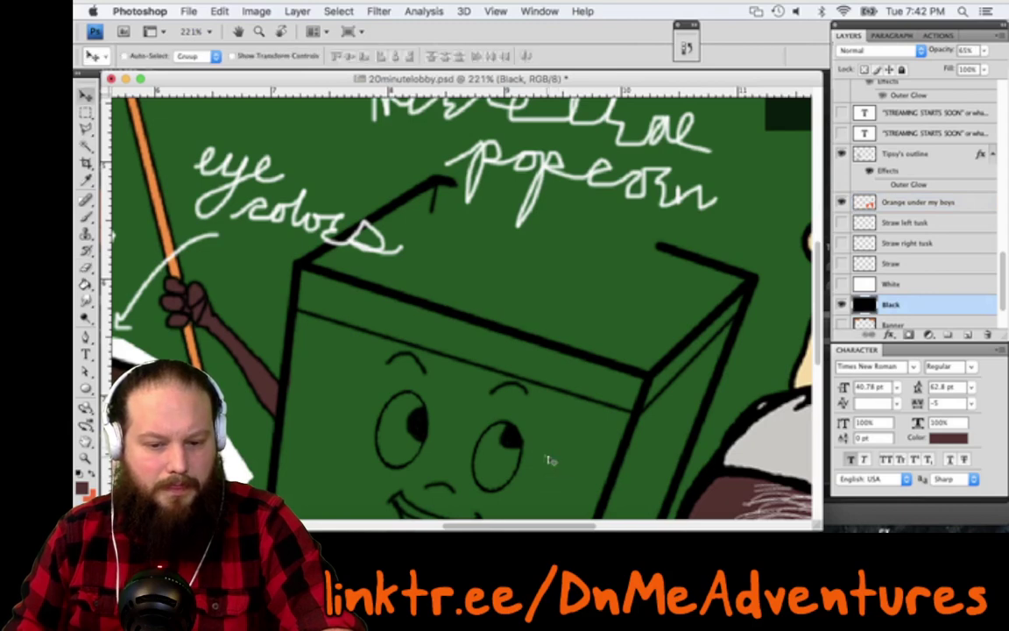
{"action": "right_click", "coordinate": [545, 452]}
{"action": "key", "text": "Escape"}
{"action": "left_click", "coordinate": [562, 476], "text": "super"}
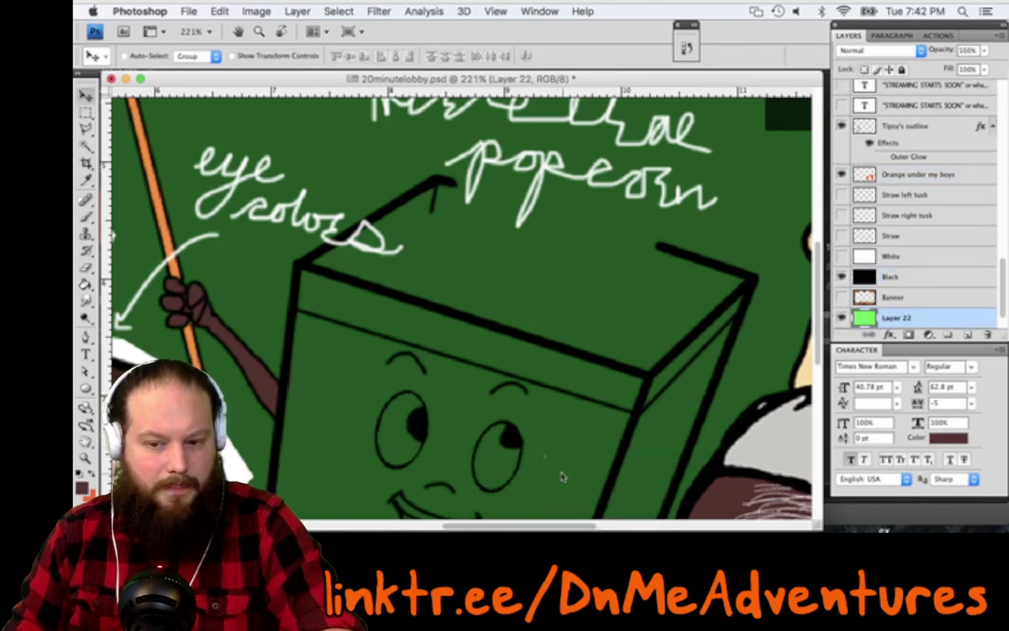
{"action": "scroll", "coordinate": [565, 429], "scroll_direction": "down", "scroll_amount": 2}
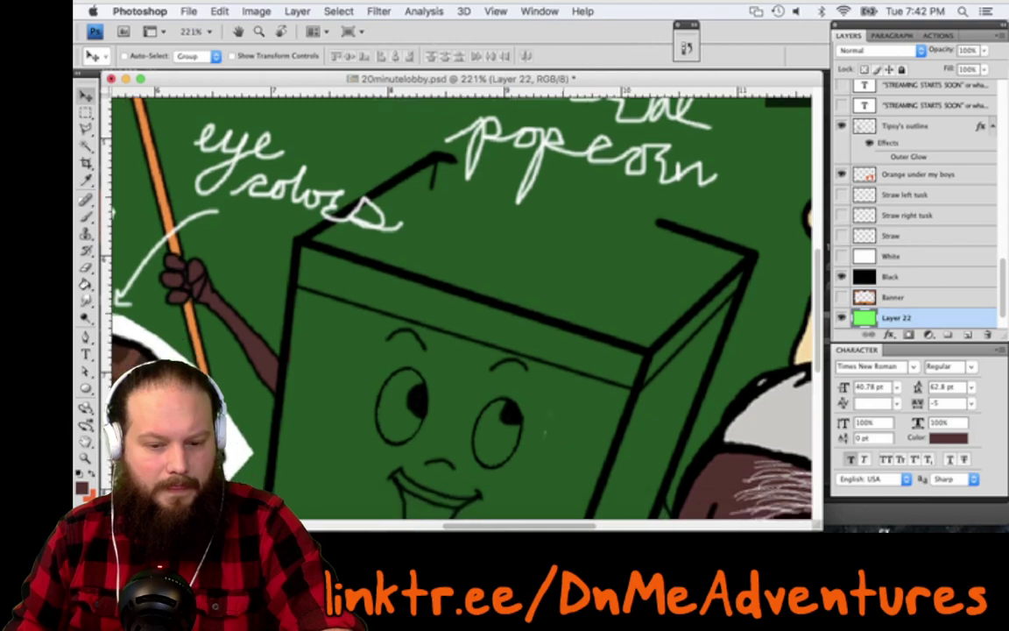
{"action": "key", "text": "b"}
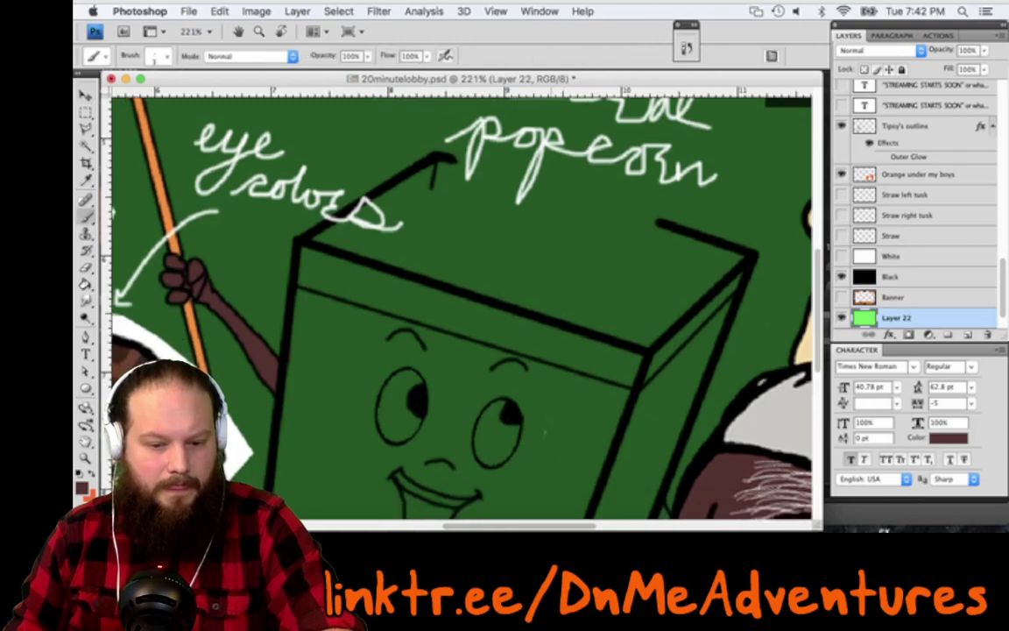
{"action": "scroll", "coordinate": [923, 289], "scroll_direction": "down", "scroll_amount": 1}
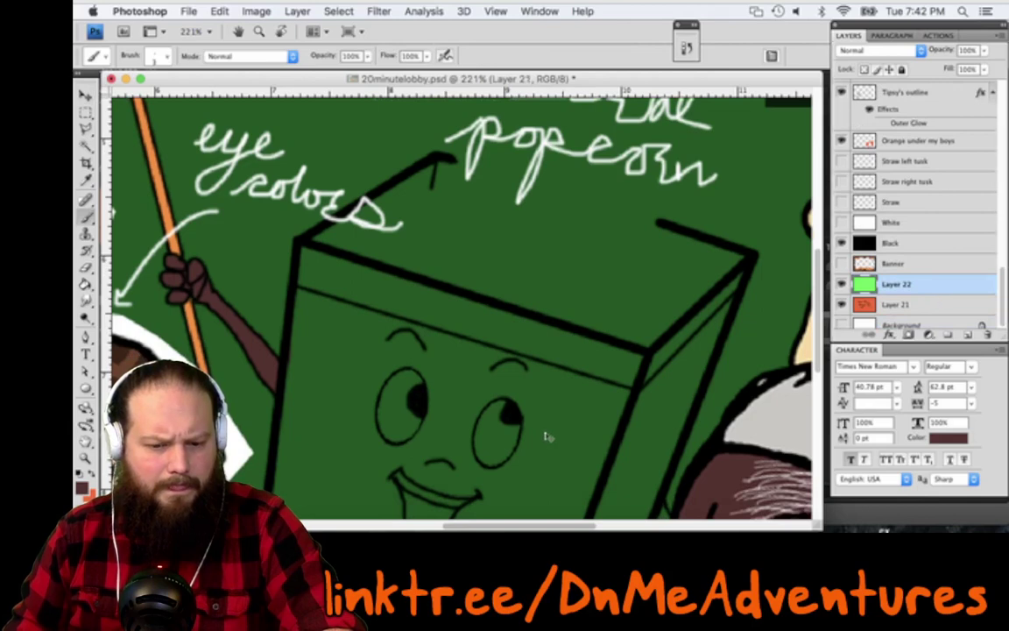
Make the Notes layer active from the stray speck beside the box character's eye and ready the Eraser
{"action": "key", "text": "v"}
{"action": "right_click", "coordinate": [548, 438]}
{"action": "left_click", "coordinate": [567, 440]}
{"action": "right_click", "coordinate": [549, 432]}
{"action": "left_click", "coordinate": [559, 439]}
{"action": "scroll", "coordinate": [554, 381], "scroll_direction": "down", "scroll_amount": 3}
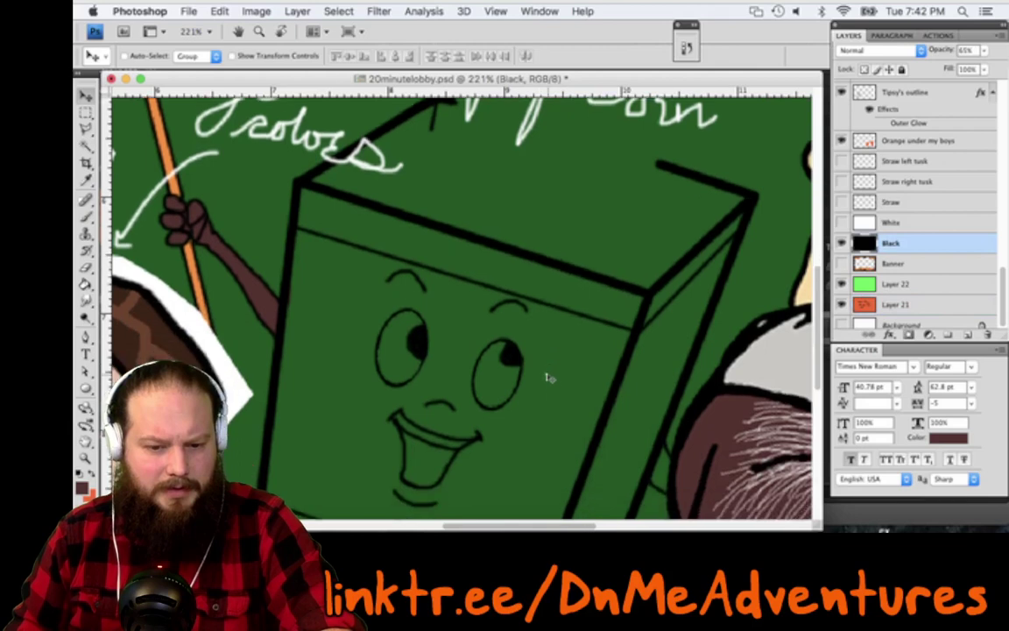
{"action": "key", "text": "alt+period"}
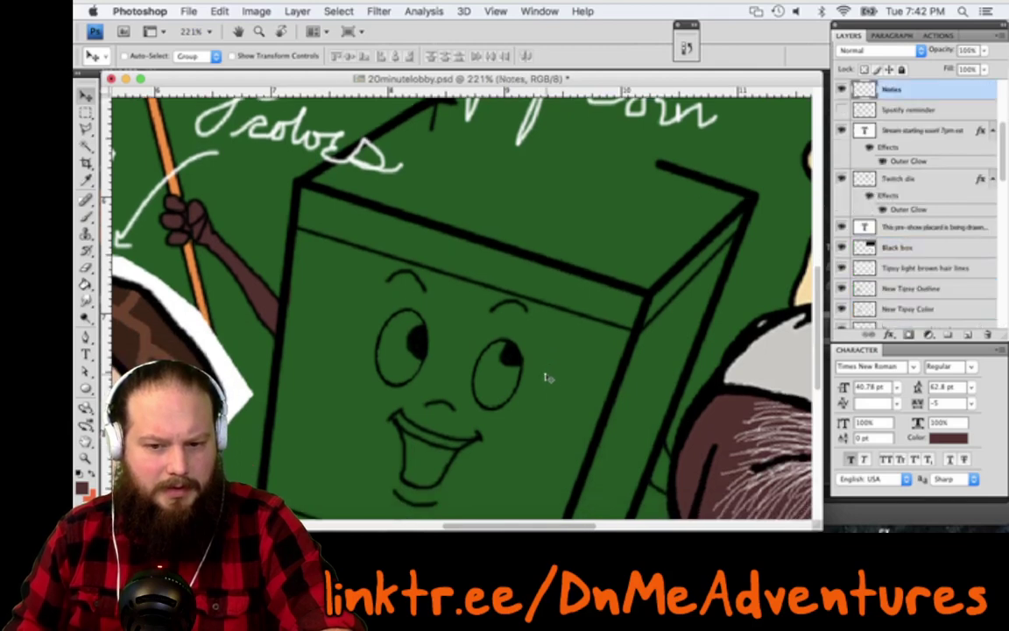
{"action": "key", "text": "e"}
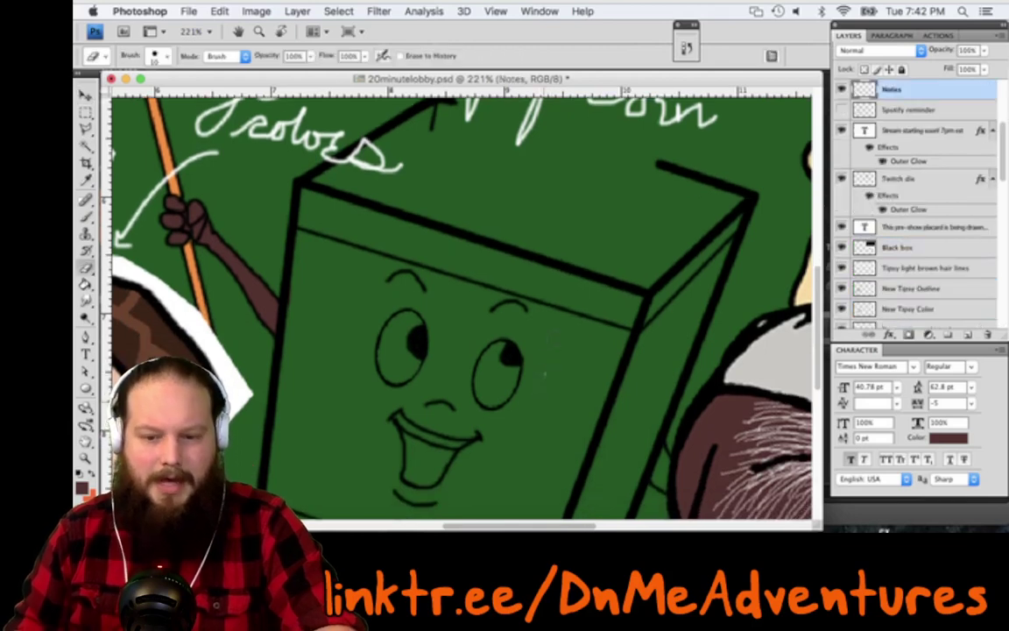
{"action": "scroll", "coordinate": [572, 403], "scroll_direction": "down", "scroll_amount": 5}
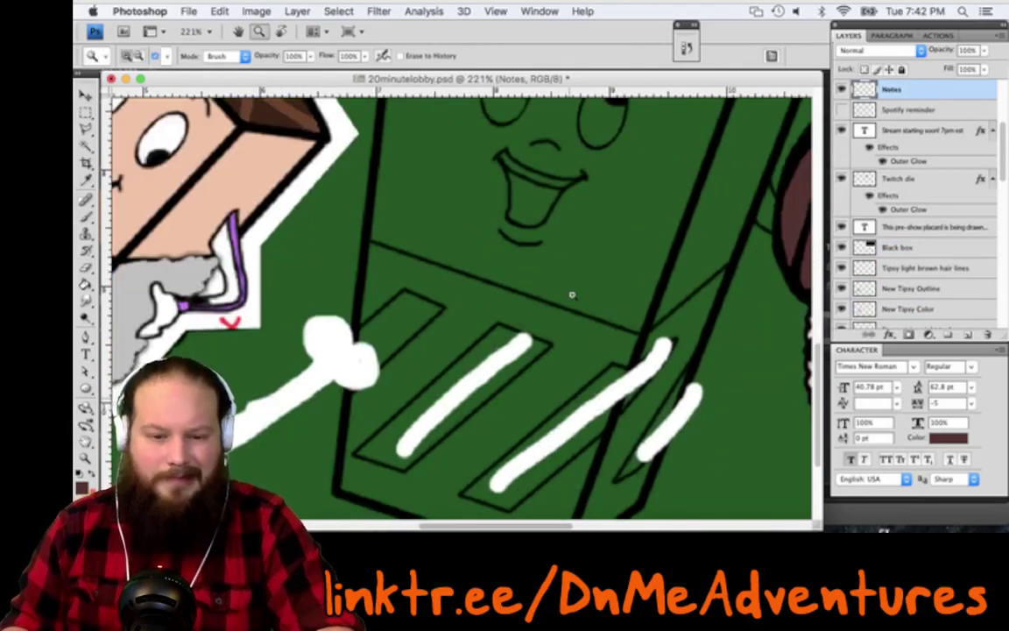
{"action": "key", "text": "z"}
{"action": "left_click", "coordinate": [571, 297]}
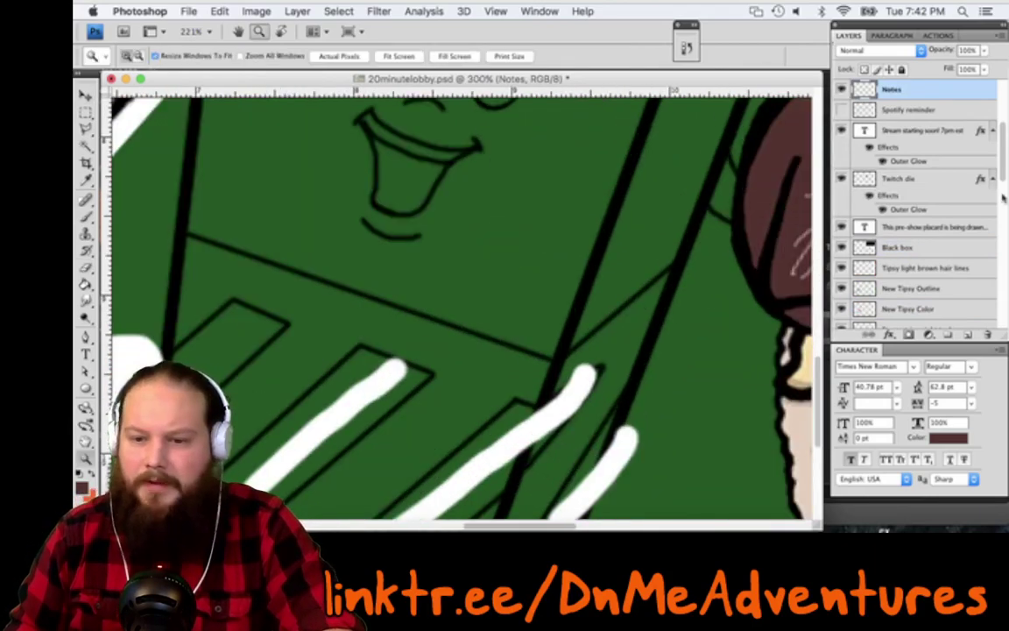
{"action": "key", "text": "super+0"}
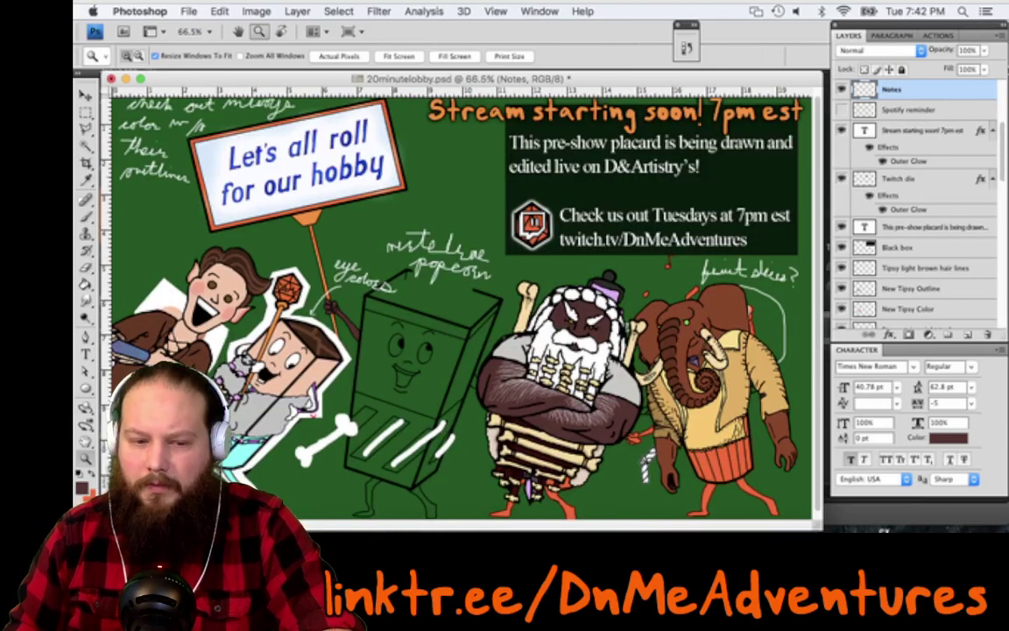
Check what the White layer covers by making it visible, and delete that layer
{"action": "scroll", "coordinate": [915, 210], "scroll_direction": "up", "scroll_amount": 3}
{"action": "scroll", "coordinate": [871, 276], "scroll_direction": "down", "scroll_amount": 5}
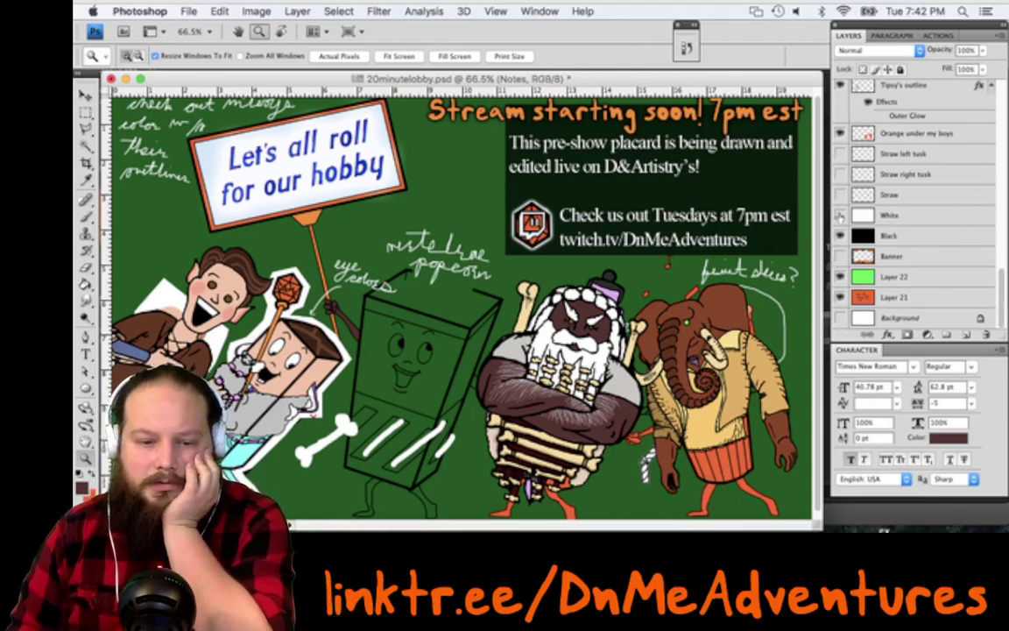
{"action": "left_click", "coordinate": [840, 215]}
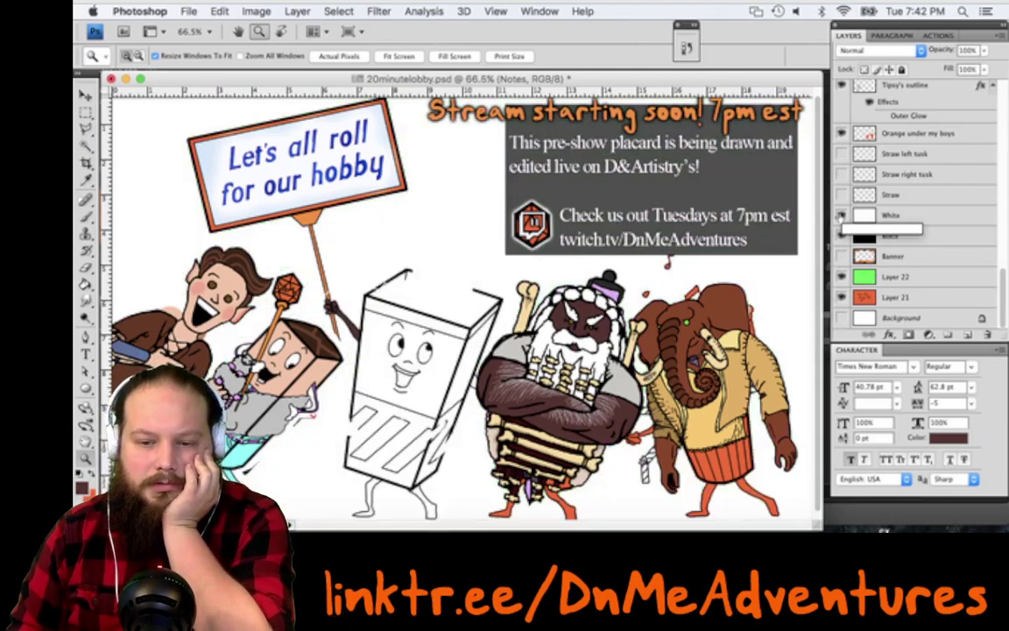
{"action": "left_click", "coordinate": [959, 214]}
{"action": "key", "text": "Delete"}
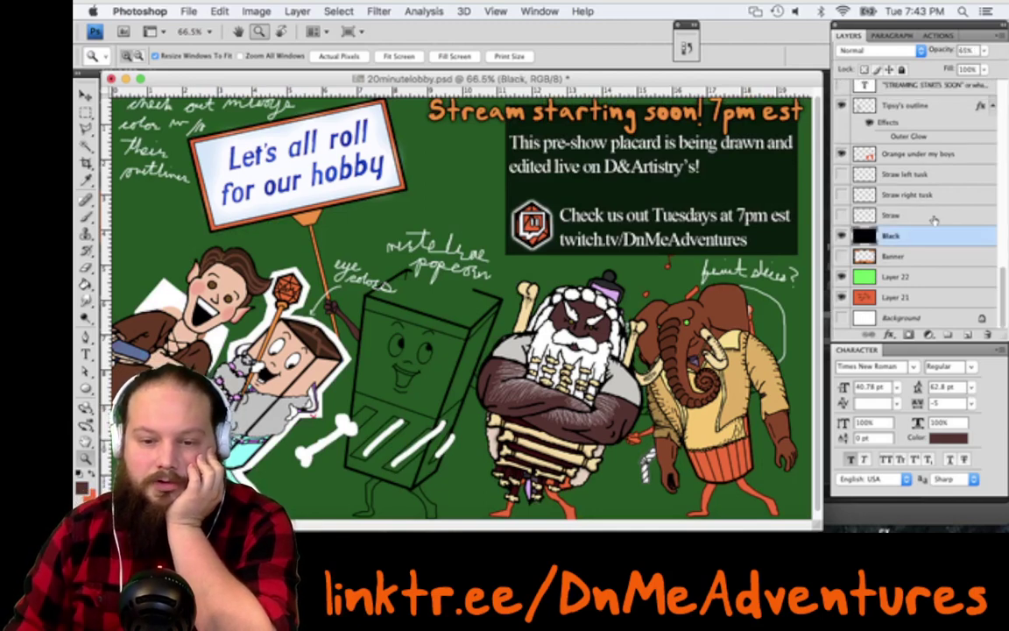
Pick the Toot-Toot reference layer and move the elephant figure up, clear of the orange cup character
{"action": "key", "text": "v"}
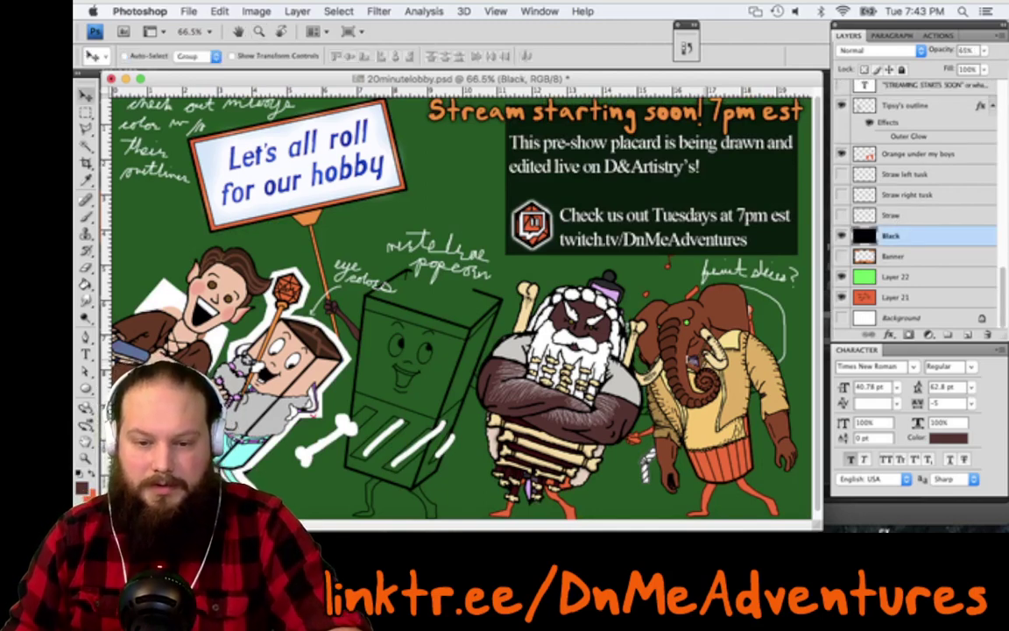
{"action": "left_click", "coordinate": [662, 191], "text": "super"}
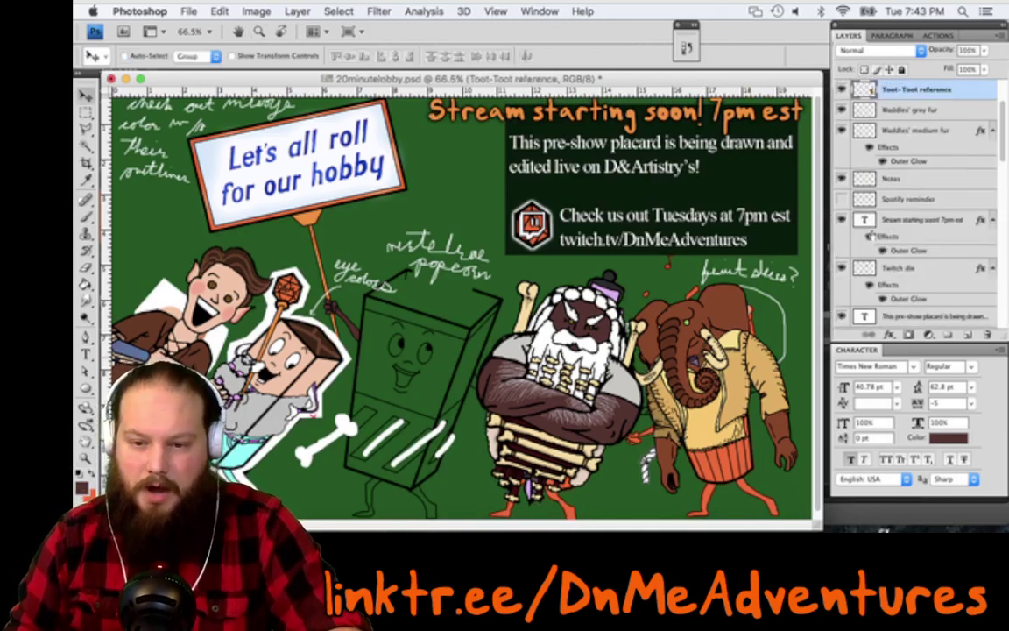
{"action": "left_click_drag", "start_coordinate": [686, 364], "coordinate": [661, 191]}
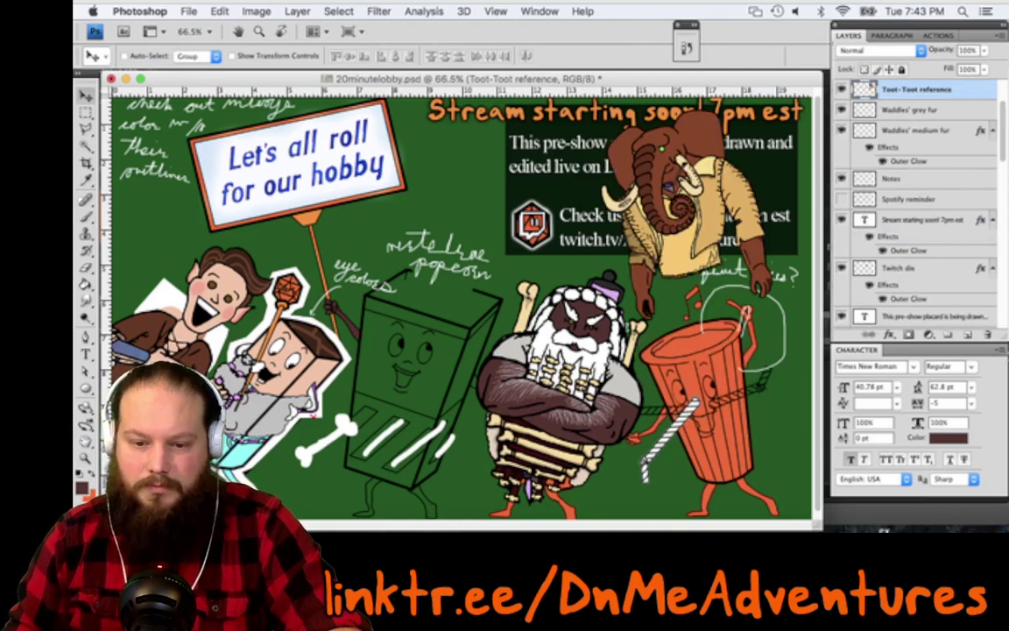
{"action": "scroll", "coordinate": [841, 214], "scroll_direction": "down", "scroll_amount": 10}
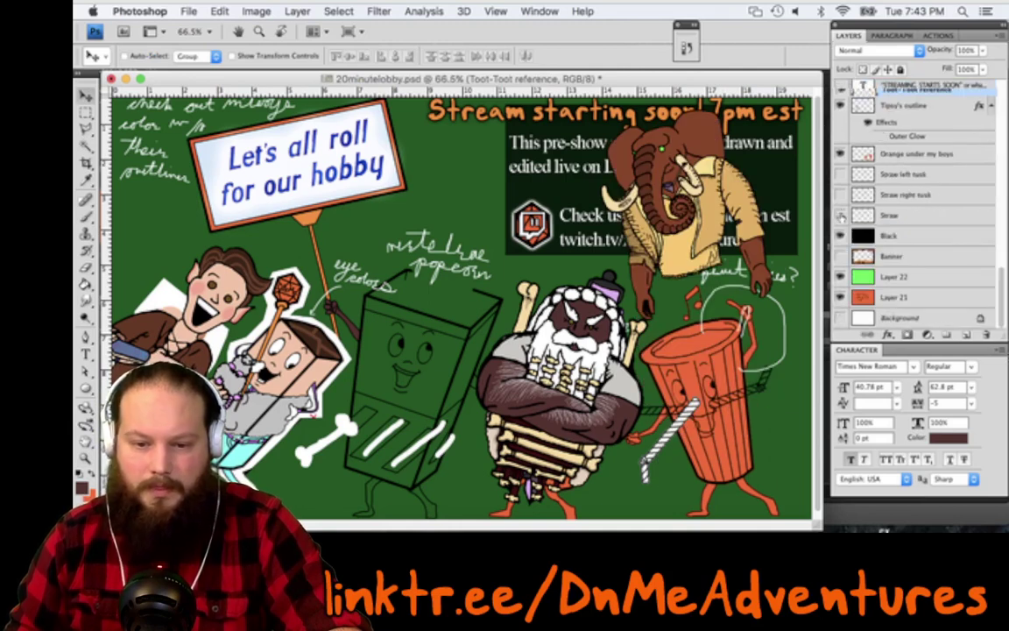
{"action": "left_click_drag", "start_coordinate": [702, 308], "coordinate": [575, 213]}
{"action": "left_click", "coordinate": [668, 237], "text": "super"}
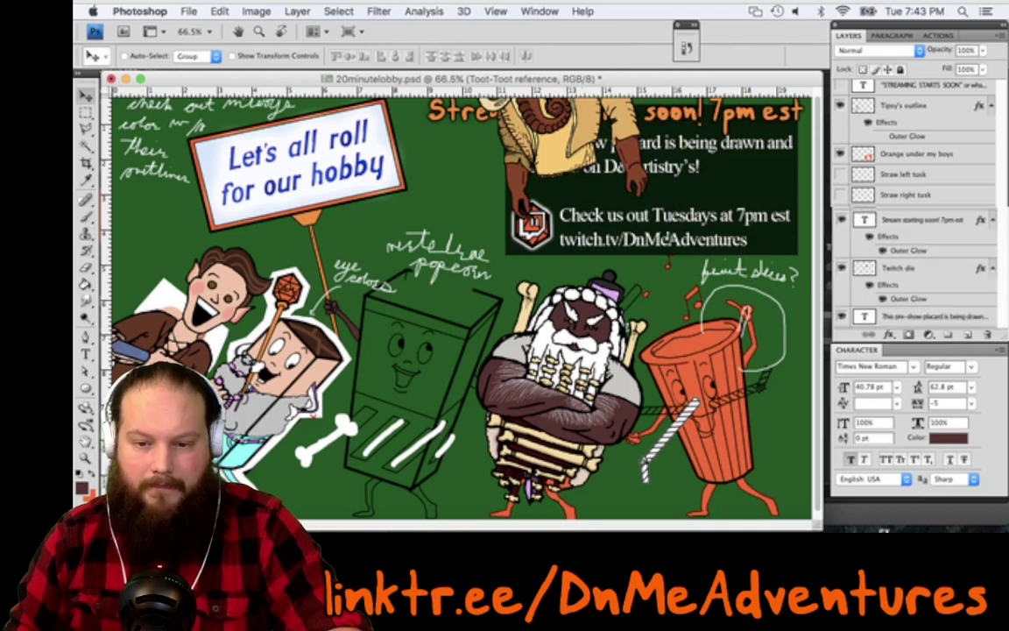
{"action": "key", "text": "super+z"}
Make the Straw layer active and move its straw outline onto the empty green area beside the sign
{"action": "left_click_drag", "start_coordinate": [1001, 162], "coordinate": [1000, 202]}
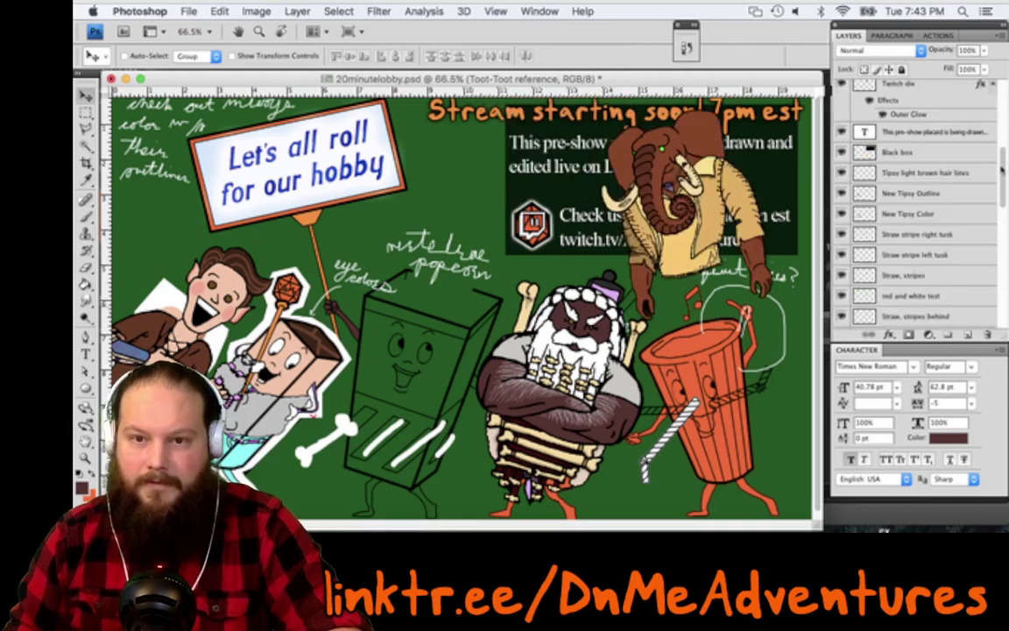
{"action": "scroll", "coordinate": [930, 218], "scroll_direction": "down", "scroll_amount": 10}
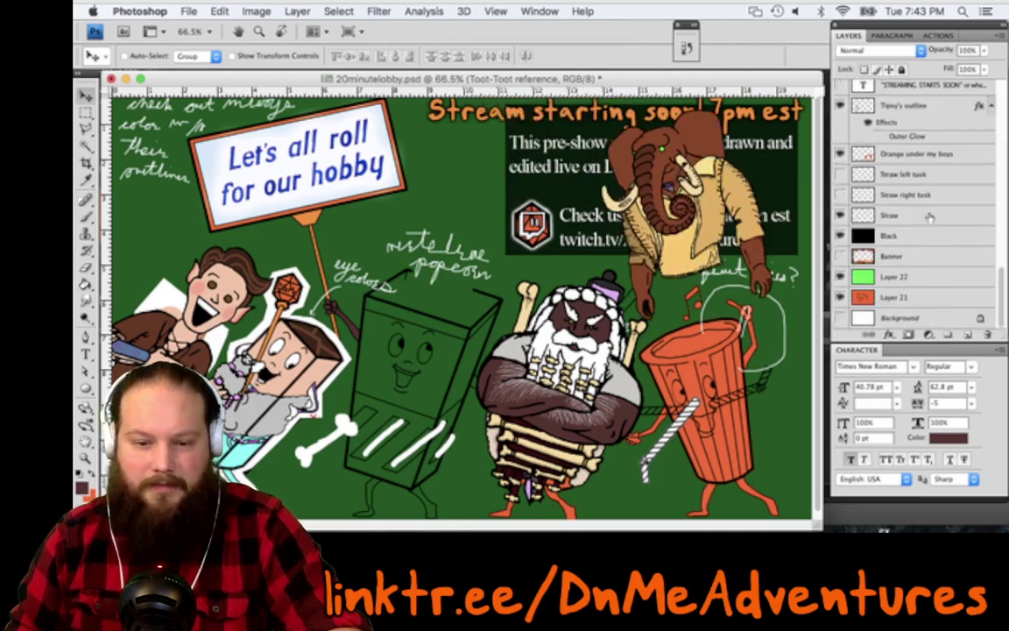
{"action": "left_click", "coordinate": [496, 210], "text": "super"}
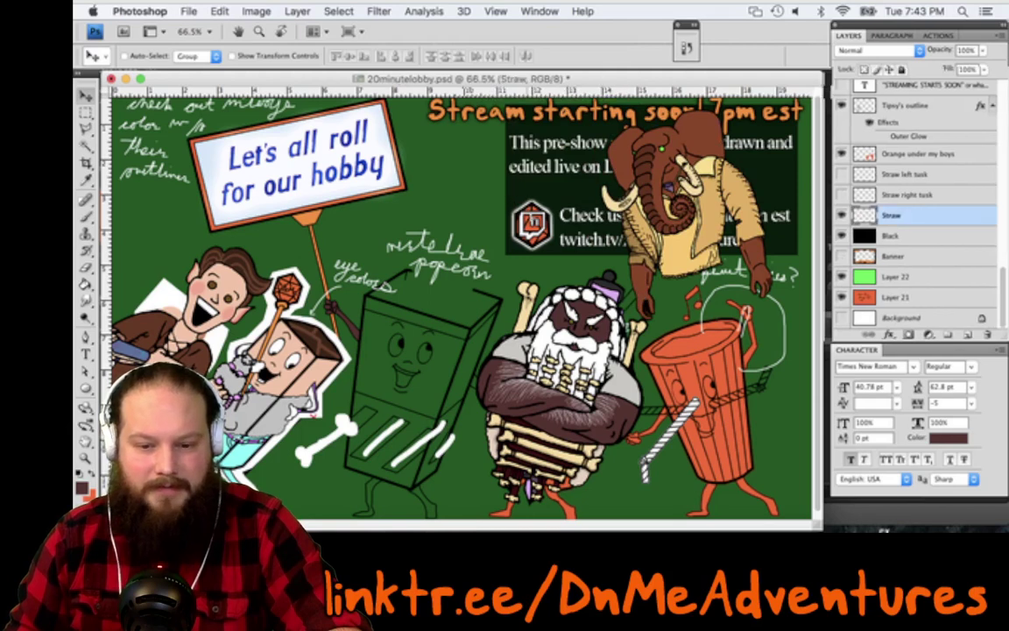
{"action": "left_click_drag", "start_coordinate": [532, 217], "coordinate": [443, 189]}
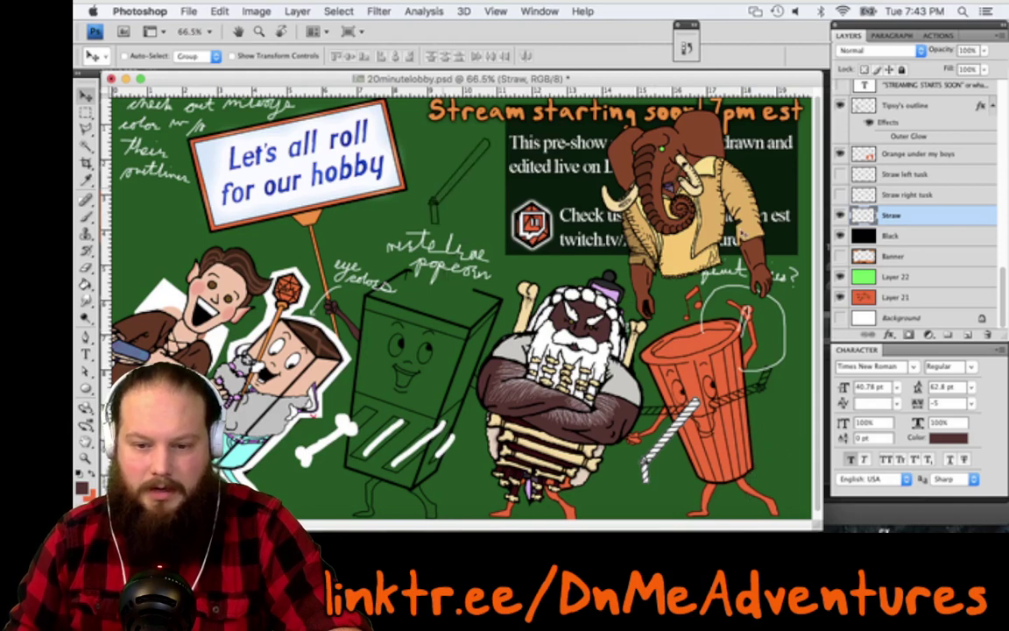
{"action": "key", "text": "super+z"}
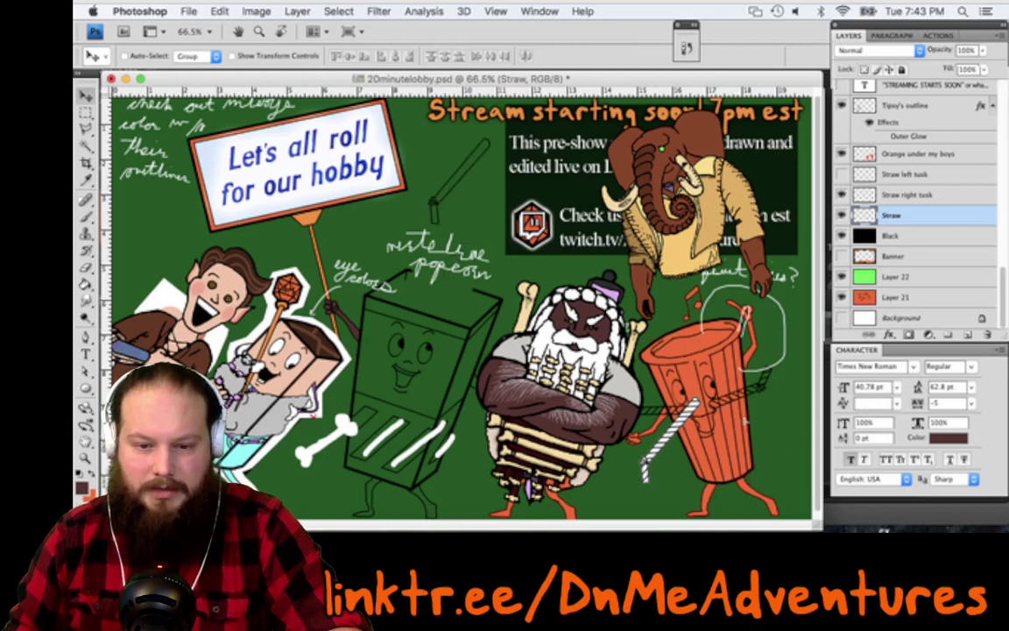
Show the Straw right tusk and Straw left tusk layers and spread the straw outlines apart on the green beside the sign
{"action": "left_click", "coordinate": [841, 194]}
{"action": "left_click", "coordinate": [911, 194]}
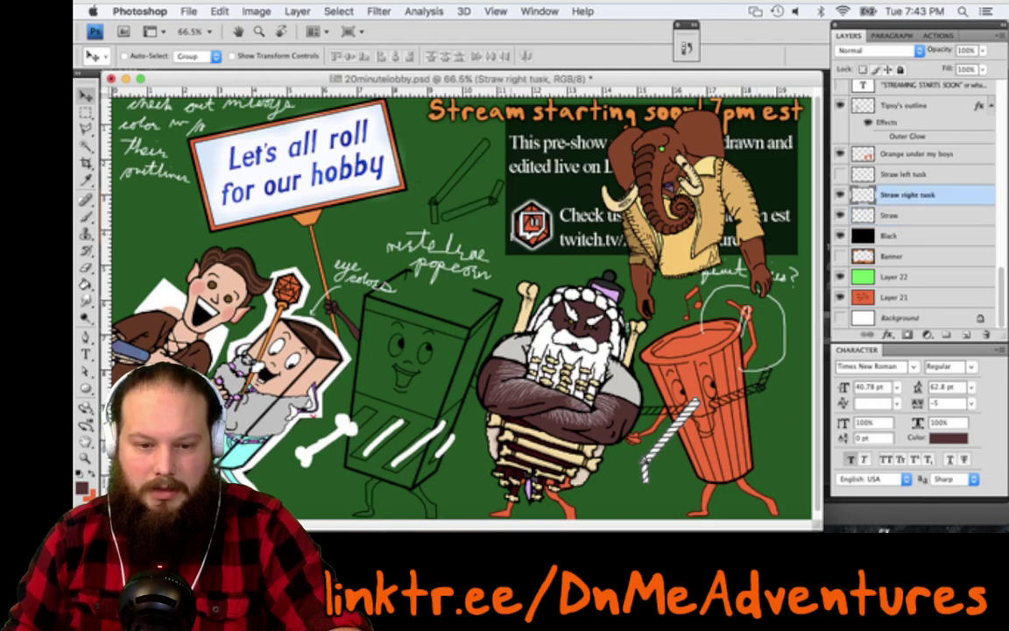
{"action": "left_click", "coordinate": [956, 178]}
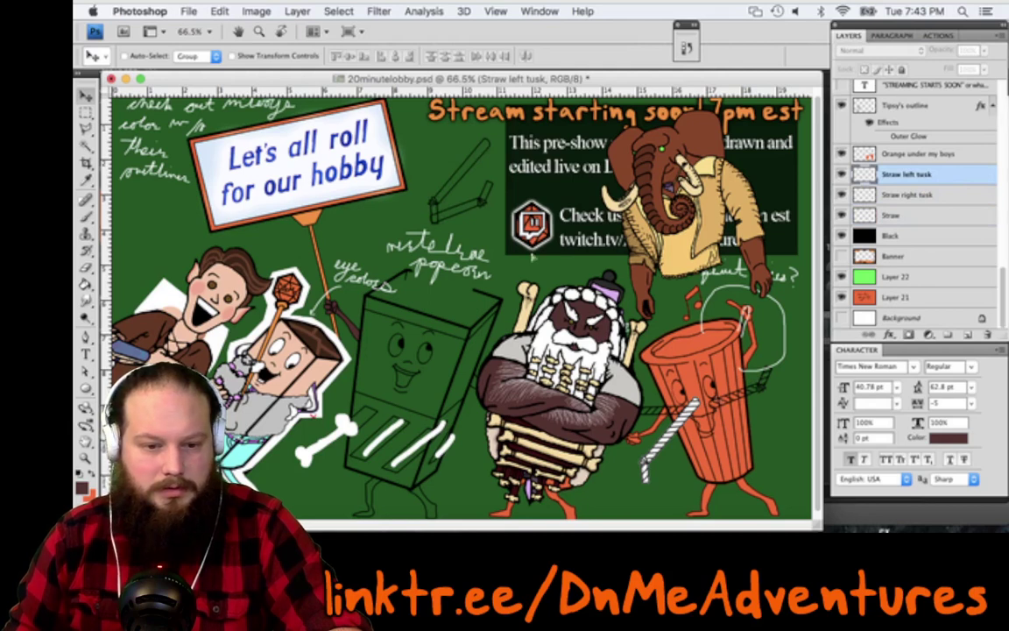
{"action": "left_click", "coordinate": [842, 174]}
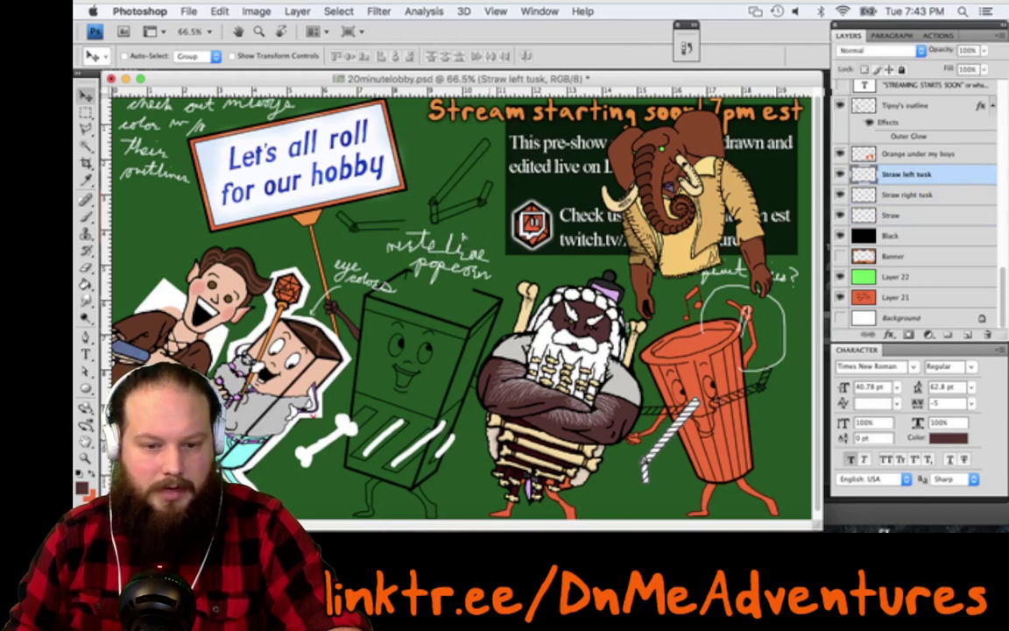
{"action": "mouse_move", "coordinate": [480, 204]}
{"action": "left_mouse_down"}
{"action": "mouse_move", "coordinate": [481, 215]}
{"action": "mouse_move", "coordinate": [427, 194]}
{"action": "left_mouse_up"}
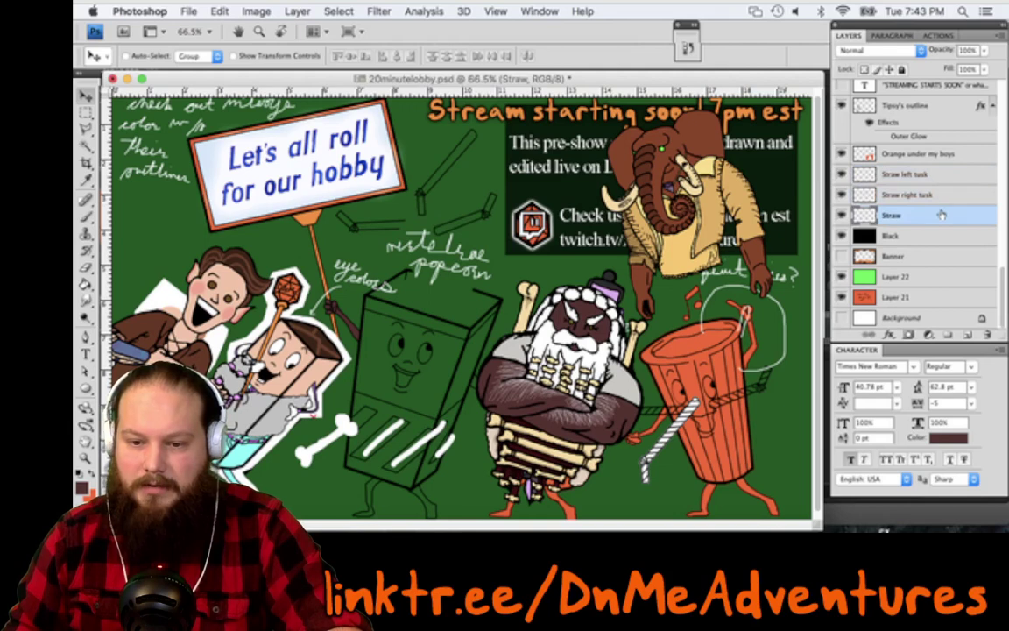
{"action": "left_click", "coordinate": [943, 174]}
{"action": "left_click", "coordinate": [911, 195], "text": "shift"}
{"action": "right_click", "coordinate": [872, 199]}
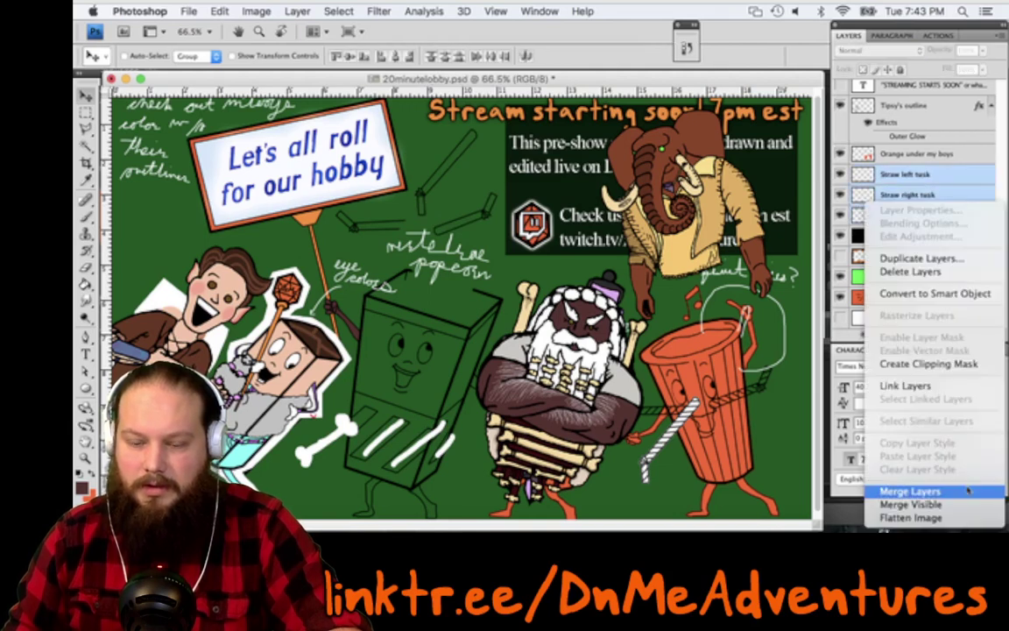
{"action": "left_click", "coordinate": [946, 194]}
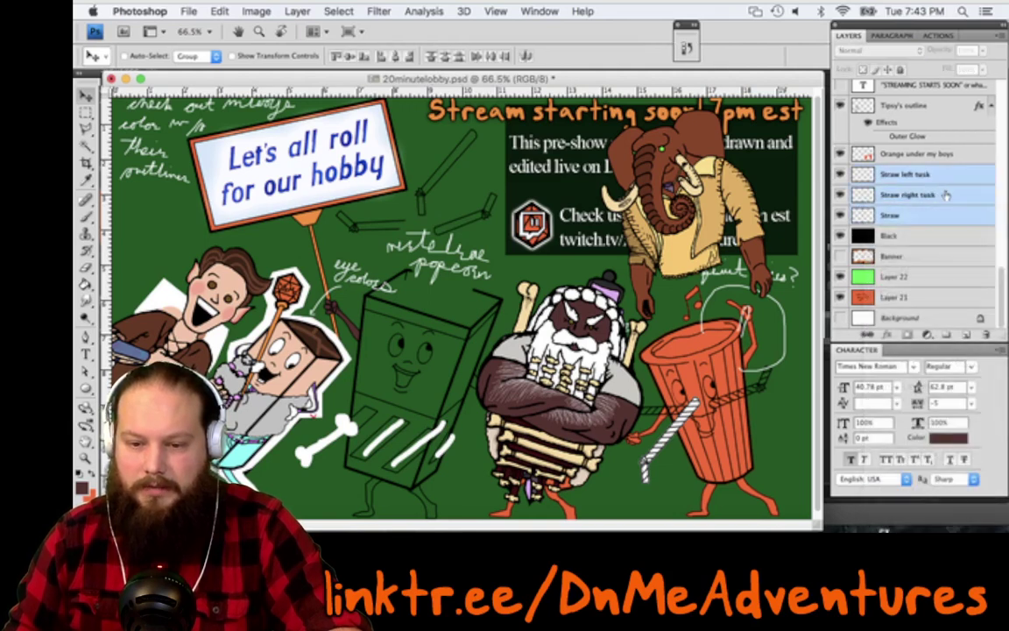
{"action": "right_click", "coordinate": [946, 181]}
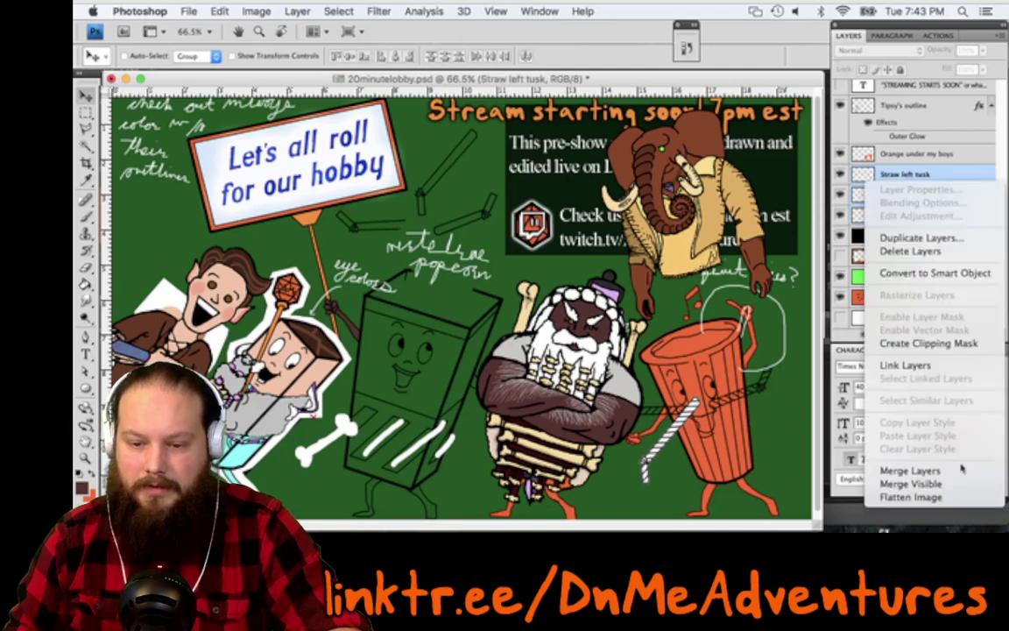
{"action": "left_click", "coordinate": [938, 171]}
Merge the Straw left tusk layer down into Straw right tusk, and merge that result down into Straw
{"action": "left_click", "coordinate": [939, 172]}
{"action": "right_click", "coordinate": [939, 173]}
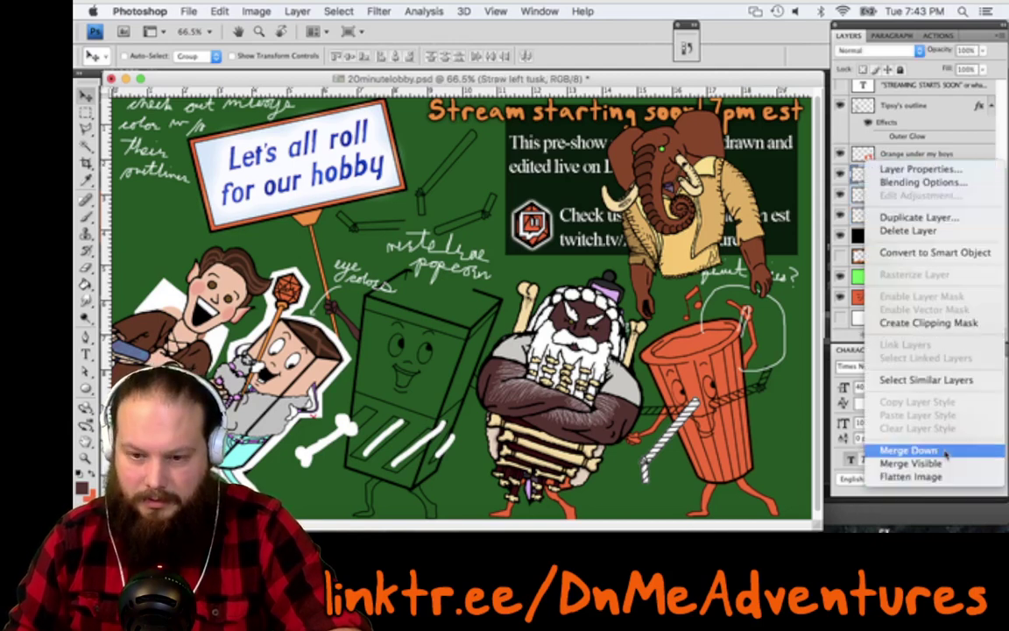
{"action": "left_click", "coordinate": [946, 452]}
{"action": "right_click", "coordinate": [954, 193]}
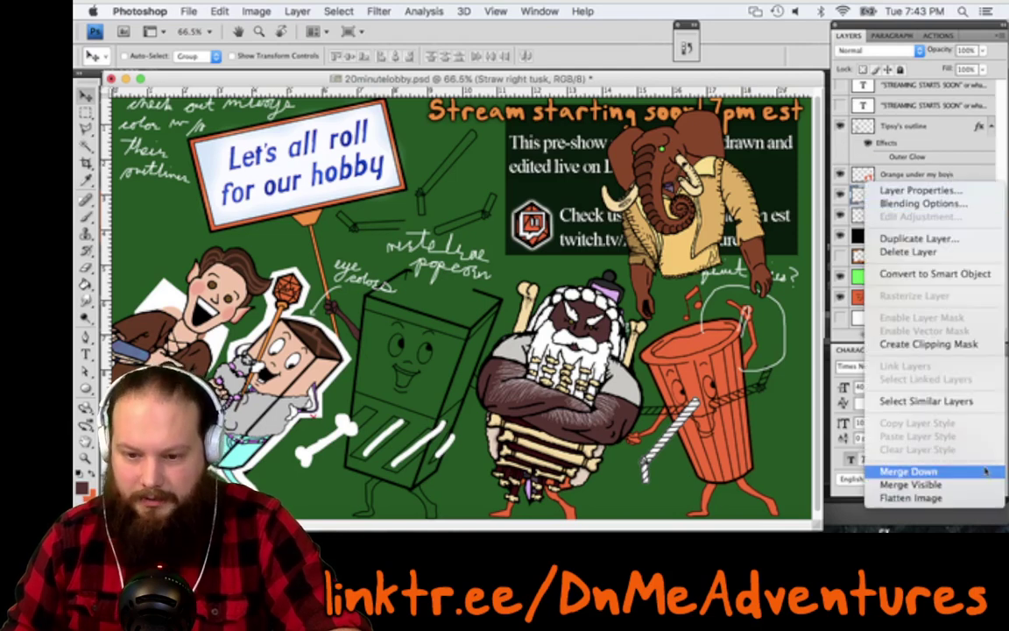
{"action": "left_click", "coordinate": [986, 471]}
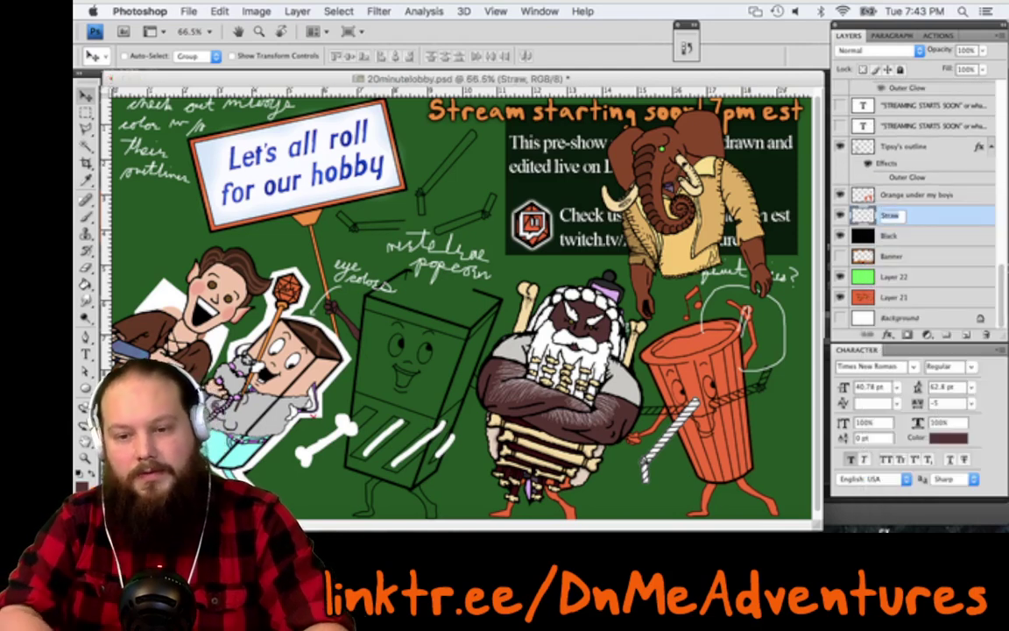
Rename the merged straw layer to Straws and hide it
{"action": "type", "text": "s"}
{"action": "key", "text": "Return"}
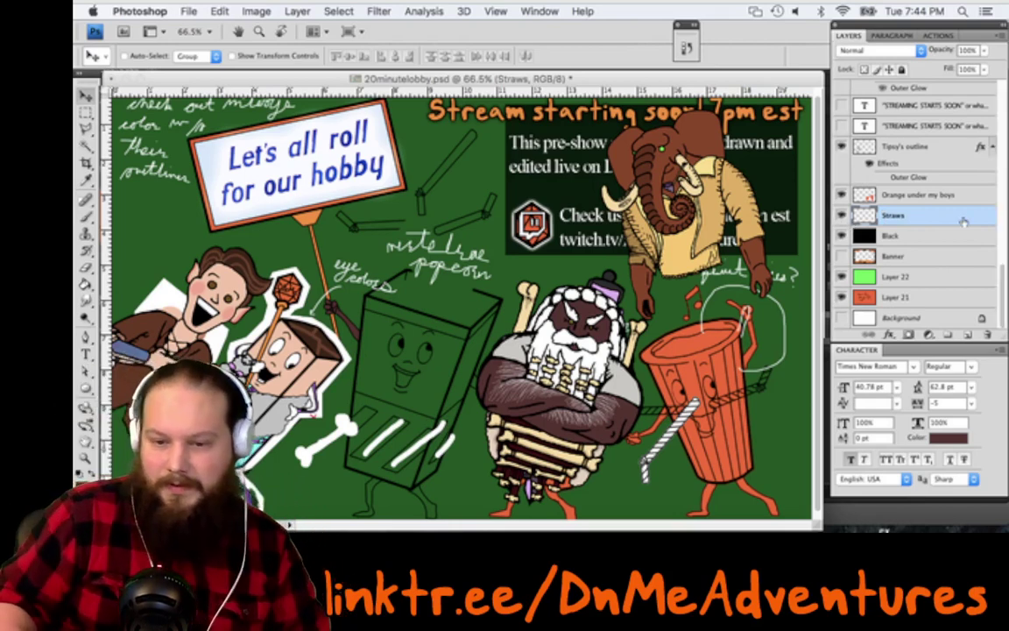
{"action": "left_click", "coordinate": [842, 215]}
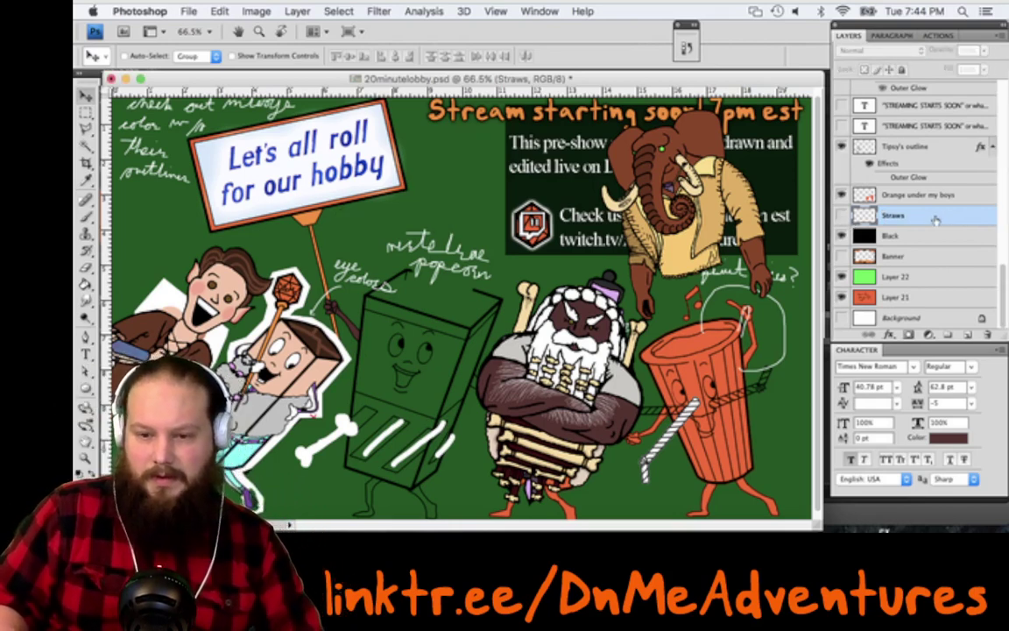
Bring the "STREAMING STARTS SOON" or whatever copy text layer to the top of the stack to check it, and delete it
{"action": "scroll", "coordinate": [847, 197], "scroll_direction": "up", "scroll_amount": 3}
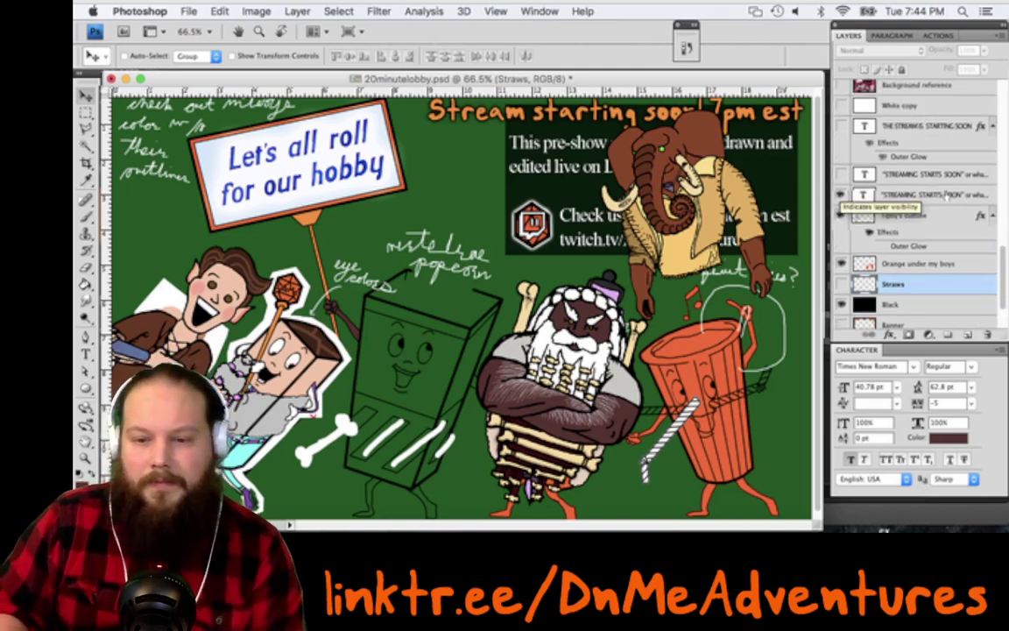
{"action": "scroll", "coordinate": [842, 203], "scroll_direction": "up", "scroll_amount": 5}
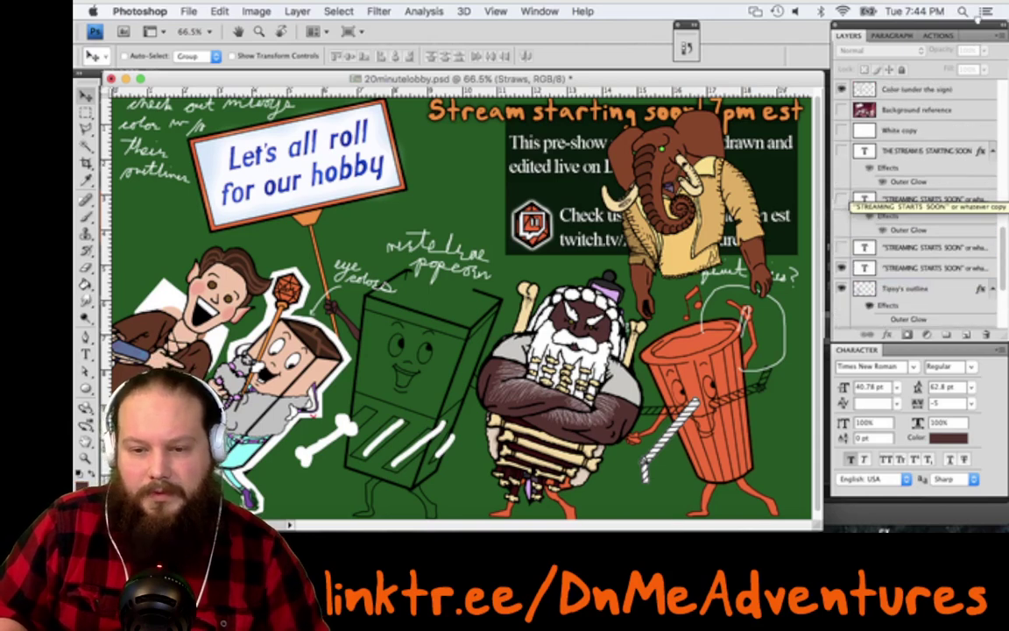
{"action": "left_click_drag", "start_coordinate": [978, 17], "coordinate": [969, 88]}
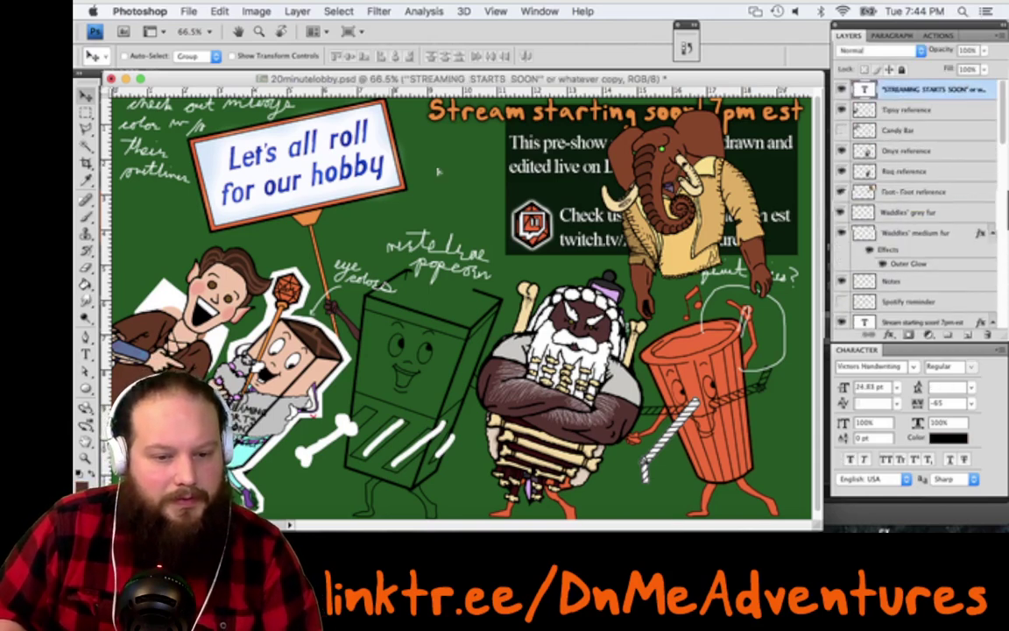
{"action": "left_click_drag", "start_coordinate": [407, 218], "coordinate": [261, 407]}
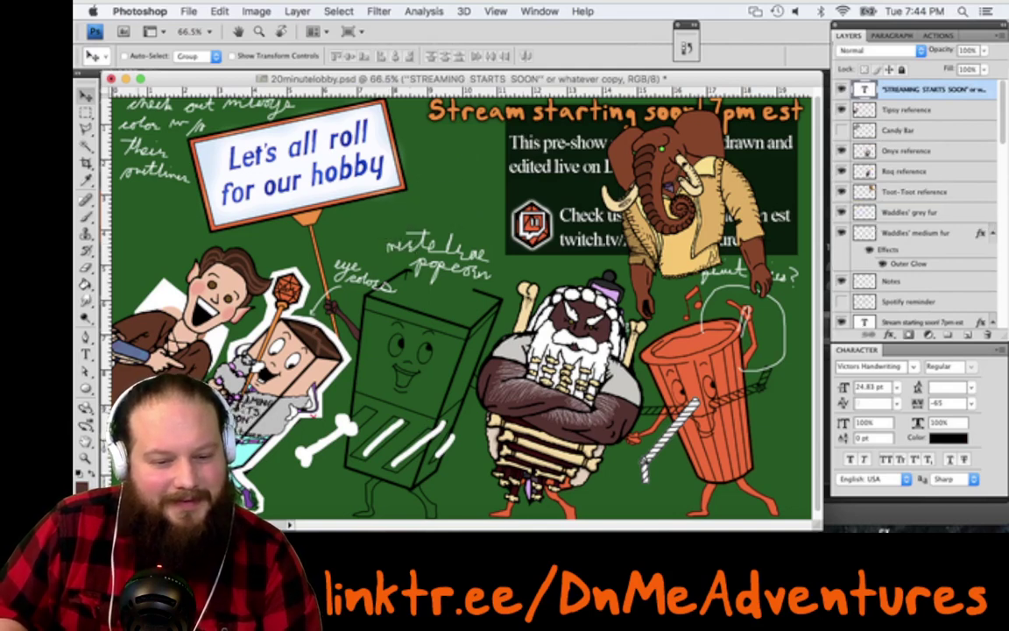
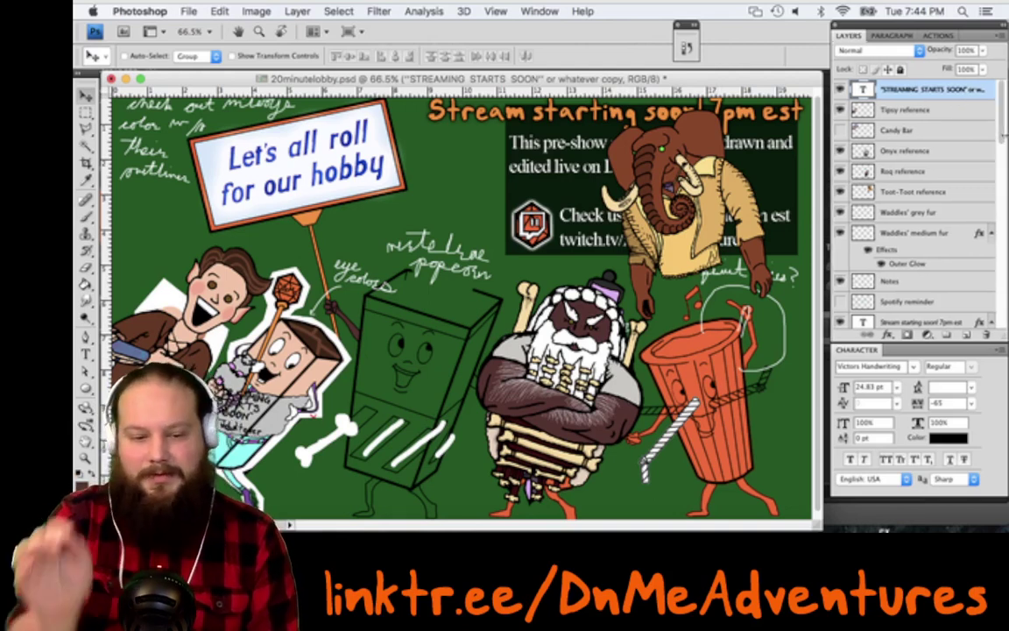
{"action": "key", "text": "Delete"}
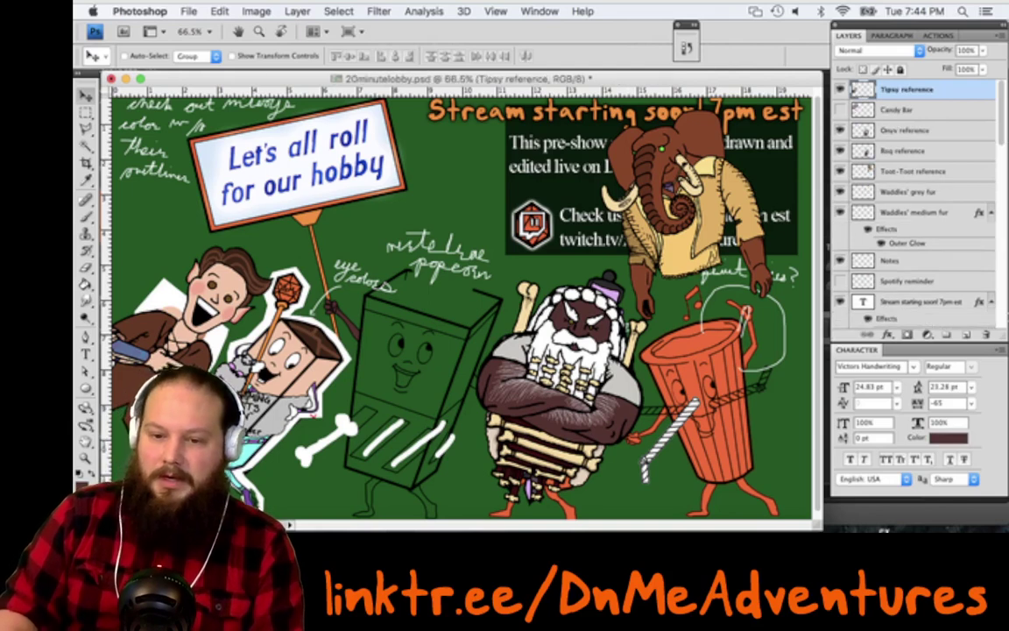
{"action": "scroll", "coordinate": [895, 269], "scroll_direction": "down", "scroll_amount": 5}
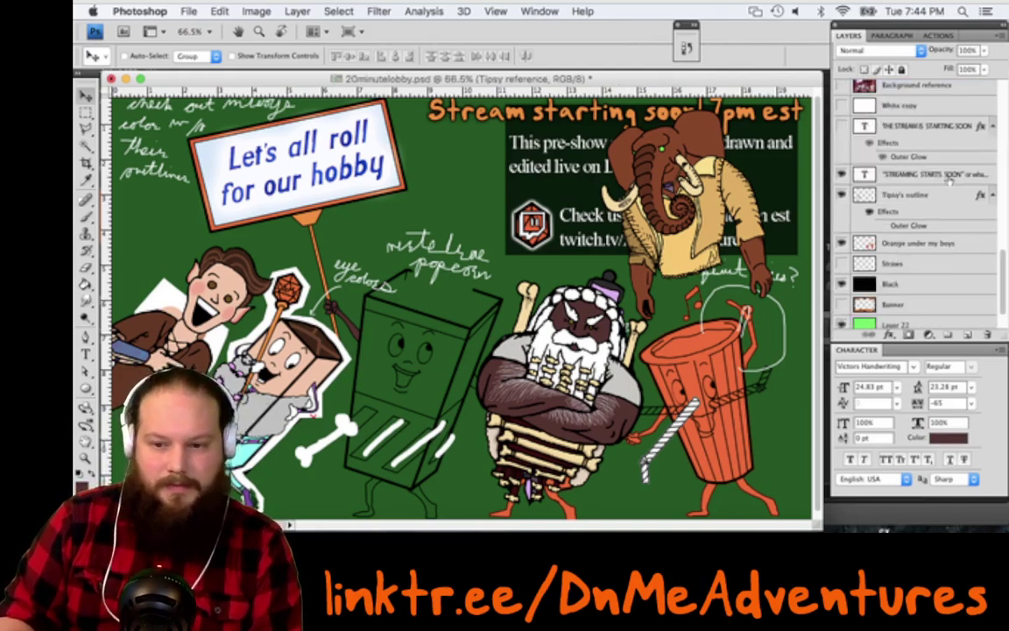
Bring the "STREAMING STARTS SOON" or whatever text layer to the top of the stack to check it, and delete it
{"action": "scroll", "coordinate": [915, 201], "scroll_direction": "up", "scroll_amount": 10}
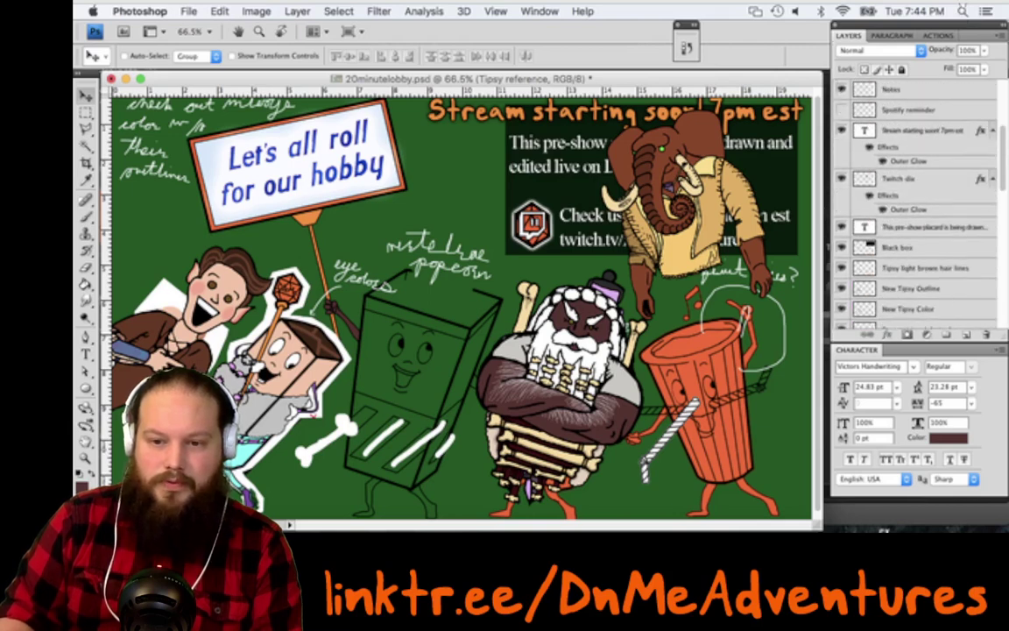
{"action": "scroll", "coordinate": [925, 80], "scroll_direction": "up", "scroll_amount": 4}
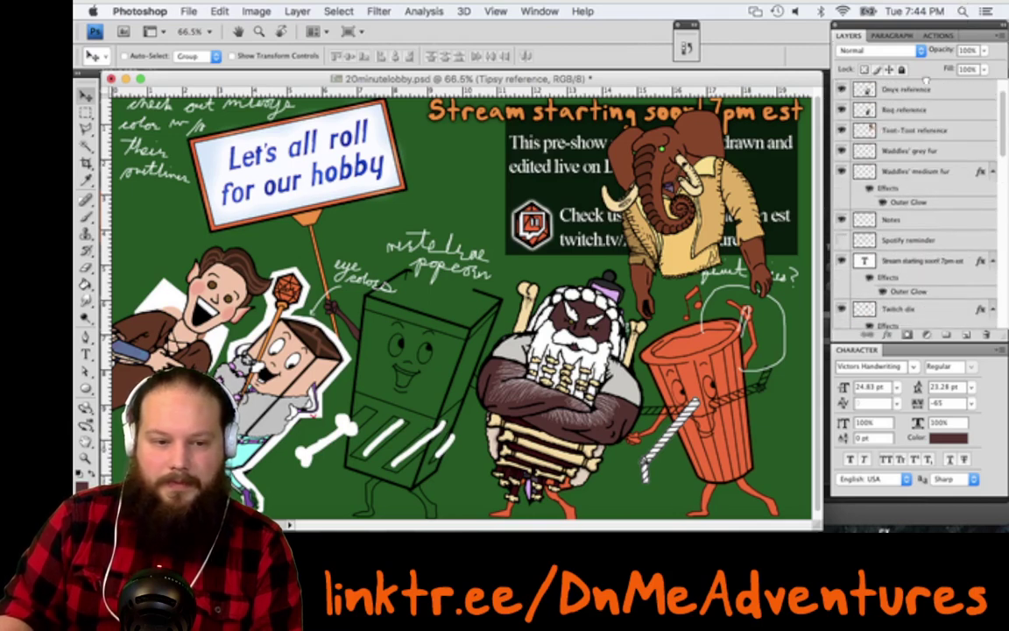
{"action": "left_click_drag", "start_coordinate": [926, 80], "coordinate": [926, 83]}
{"action": "left_click_drag", "start_coordinate": [284, 194], "coordinate": [213, 181]}
{"action": "key", "text": "Delete"}
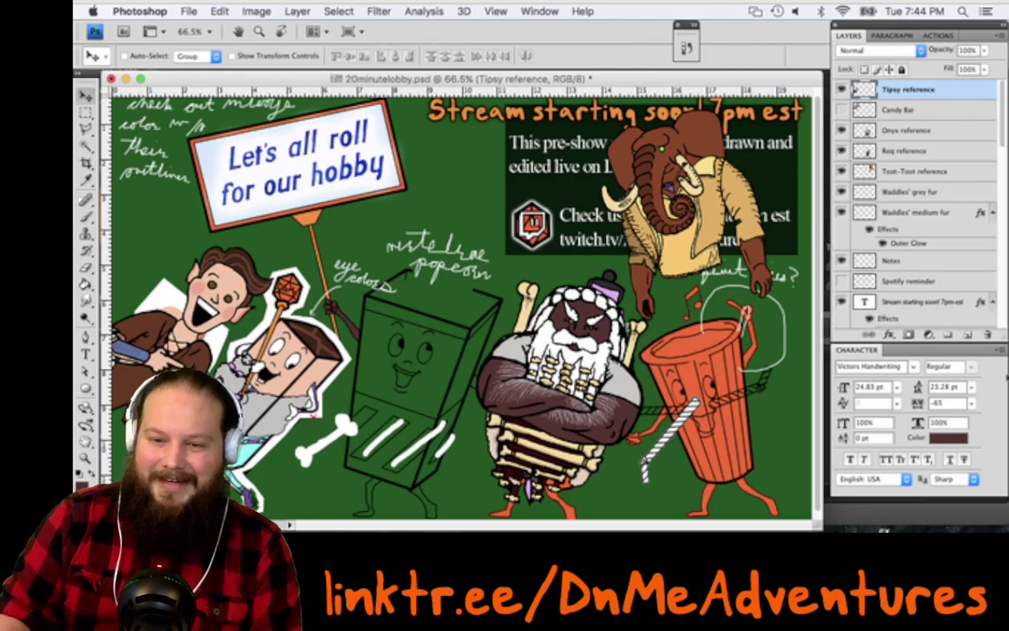
Show the THE STREAM IS STARTING SOON text layer at the top of the stack to check it, delete it, and save the document
{"action": "scroll", "coordinate": [836, 188], "scroll_direction": "down", "scroll_amount": 5}
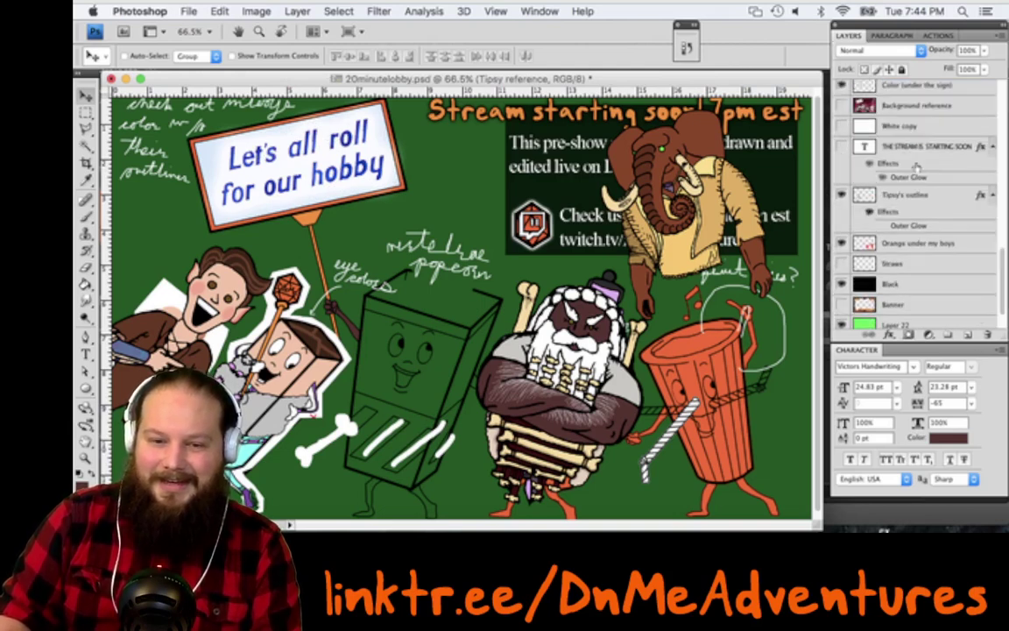
{"action": "left_click", "coordinate": [842, 146]}
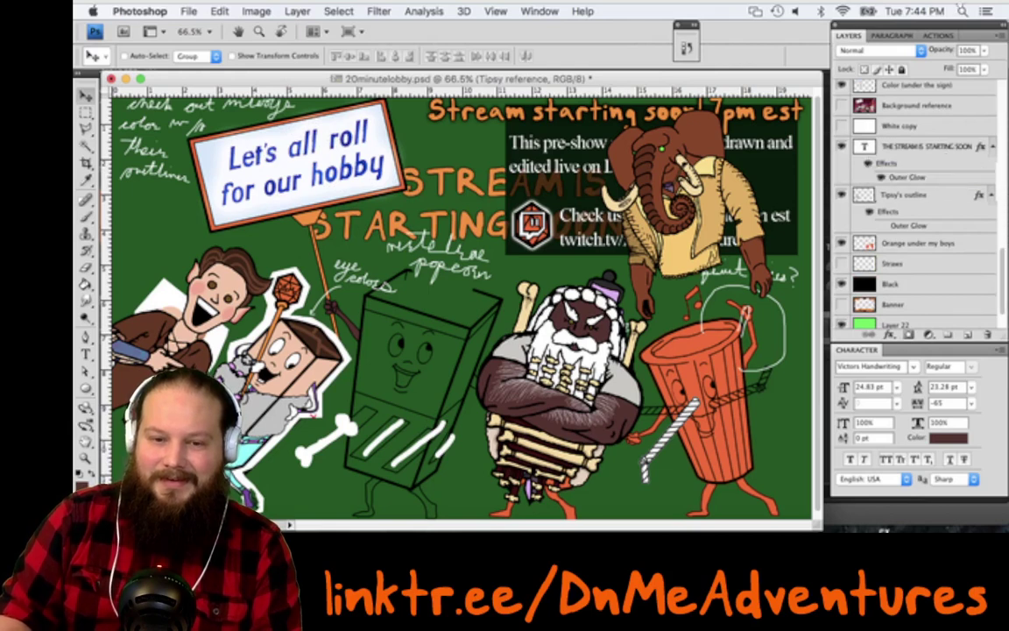
{"action": "scroll", "coordinate": [920, 201], "scroll_direction": "up", "scroll_amount": 5}
{"action": "scroll", "coordinate": [920, 175], "scroll_direction": "up", "scroll_amount": 3}
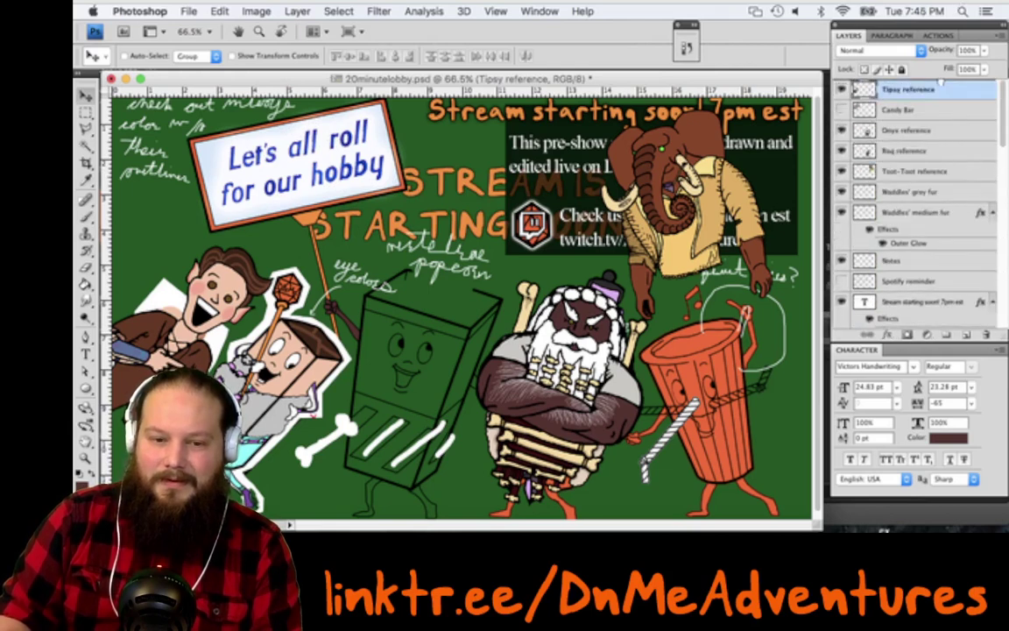
{"action": "left_click_drag", "start_coordinate": [941, 80], "coordinate": [940, 87]}
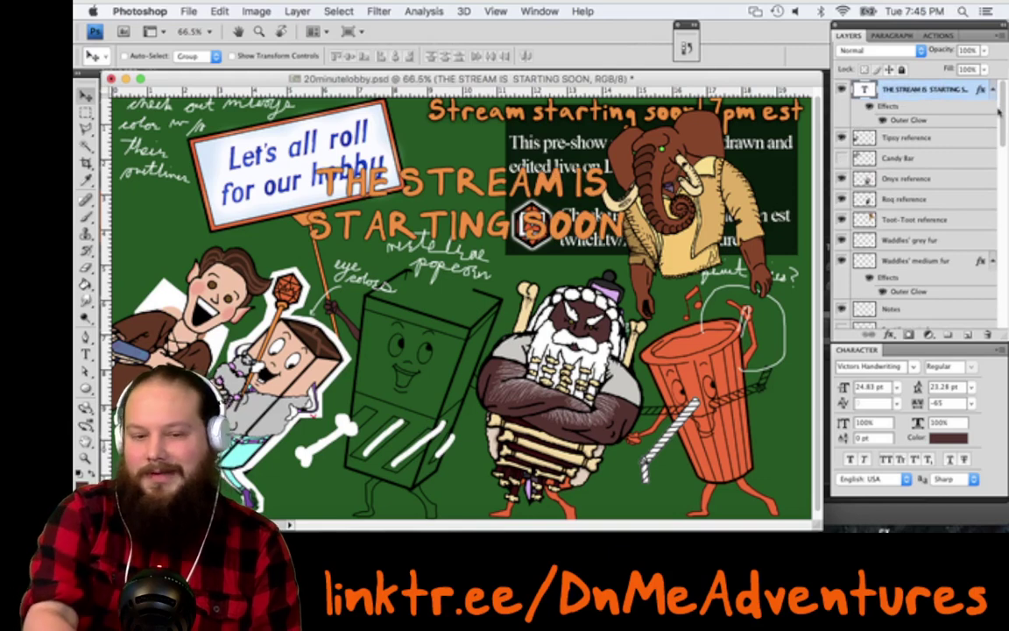
{"action": "key", "text": "super+z"}
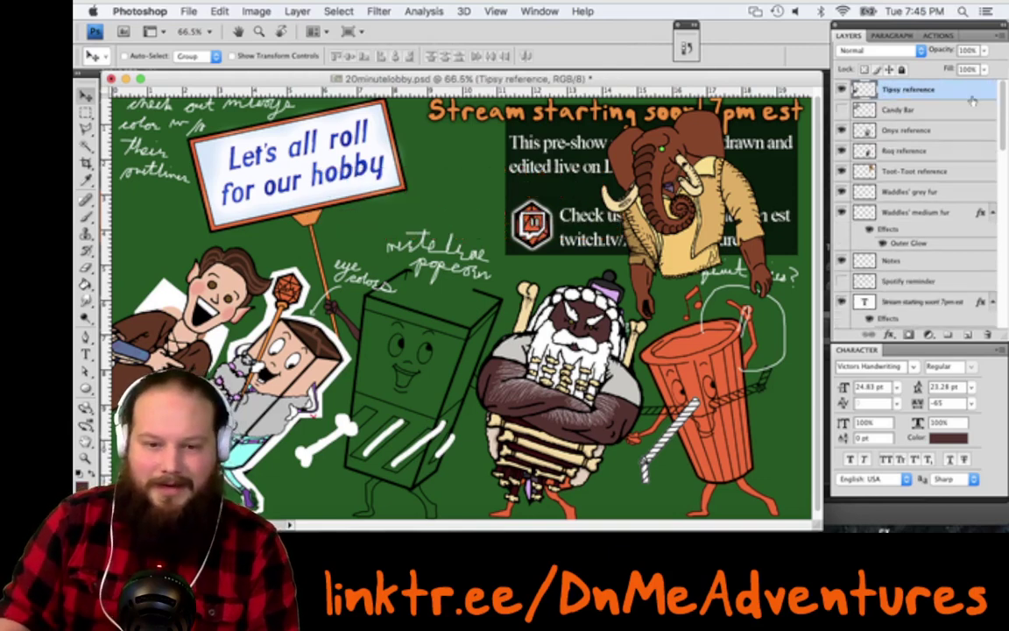
{"action": "scroll", "coordinate": [541, 258], "scroll_direction": "up", "scroll_amount": 1}
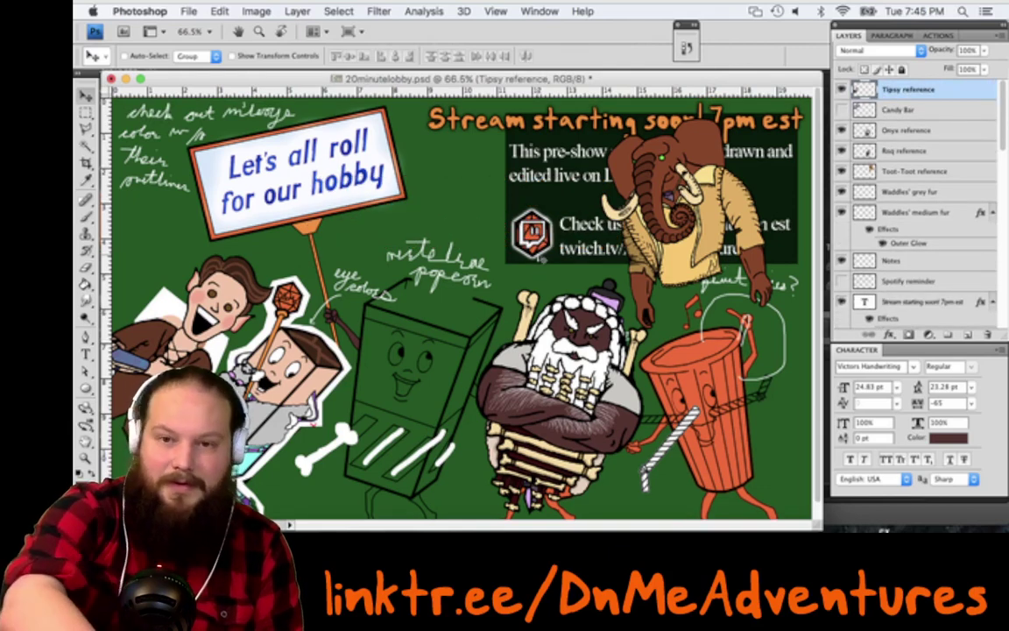
{"action": "key", "text": "super+s"}
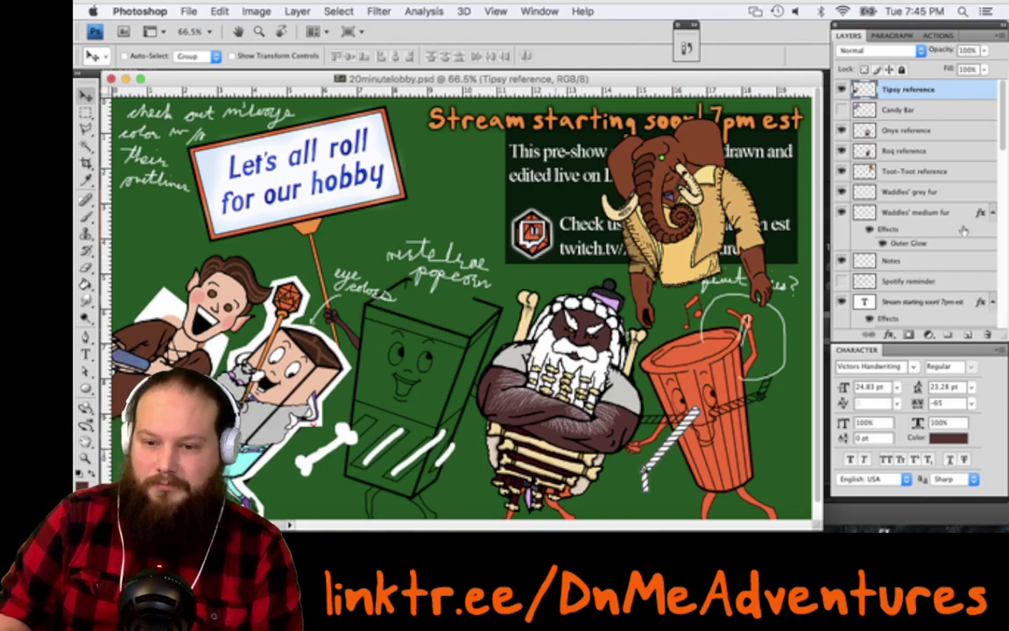
Delete the hidden White copy layer
{"action": "scroll", "coordinate": [874, 234], "scroll_direction": "down", "scroll_amount": 5}
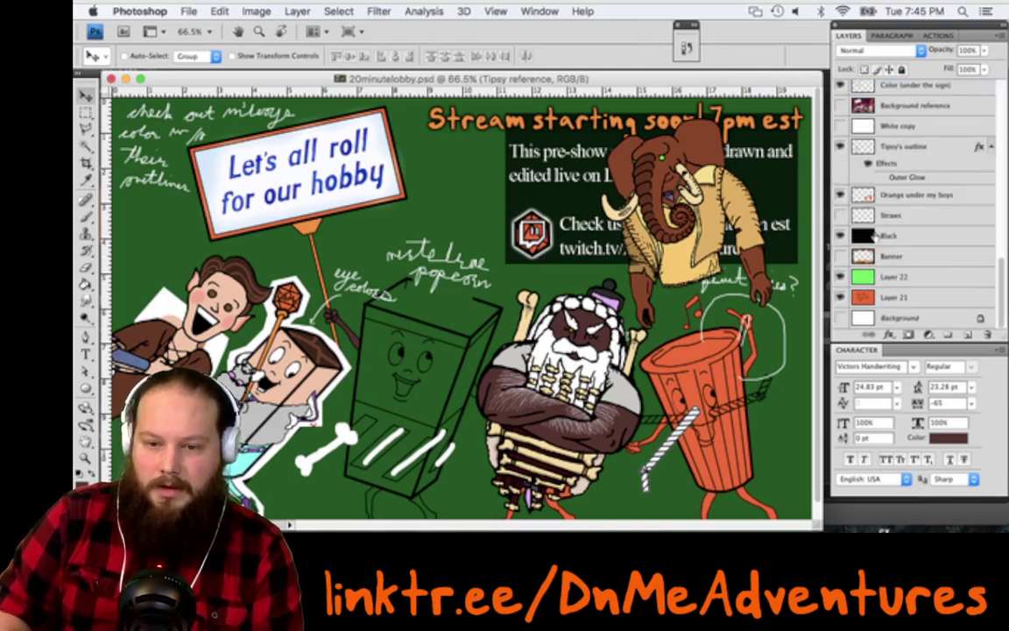
{"action": "scroll", "coordinate": [845, 198], "scroll_direction": "up", "scroll_amount": 3}
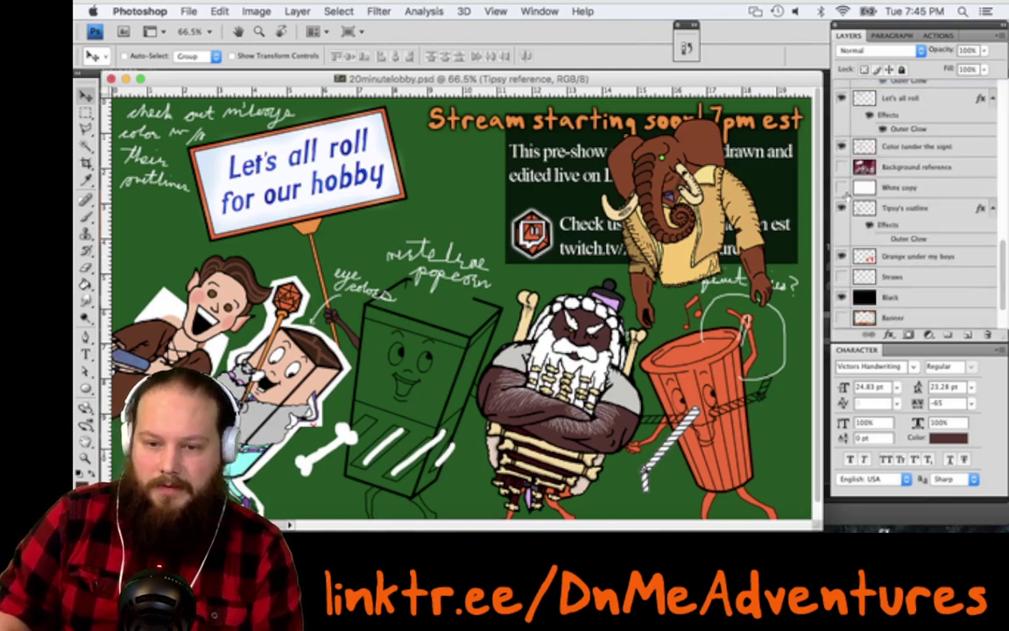
{"action": "left_click", "coordinate": [944, 188]}
{"action": "key", "text": "BackSpace"}
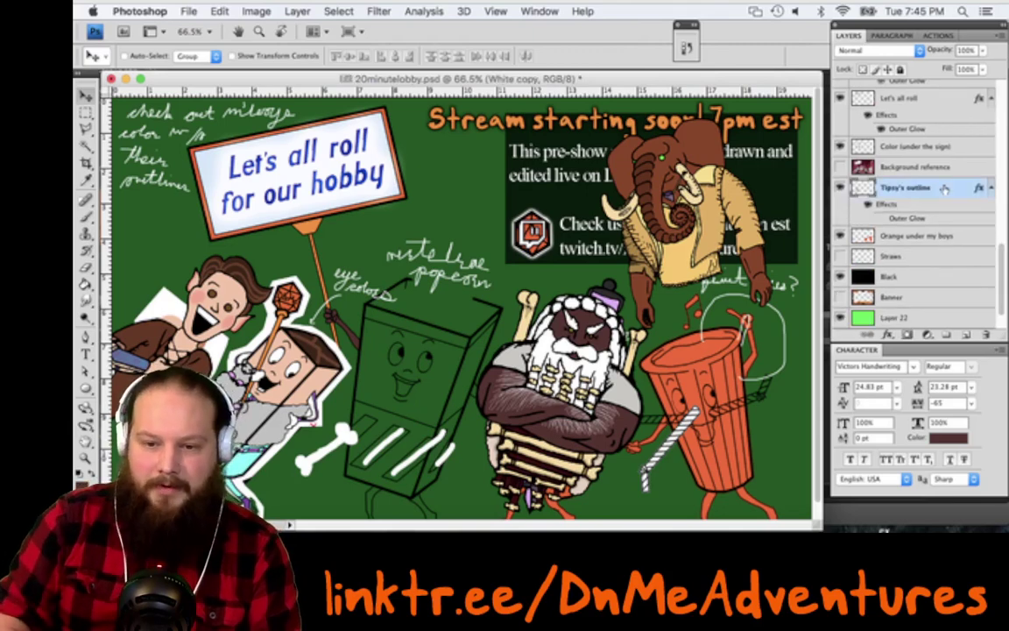
Show the Background reference layer, move it below Straws and above Black in the stack, and hide it again
{"action": "left_click", "coordinate": [840, 168]}
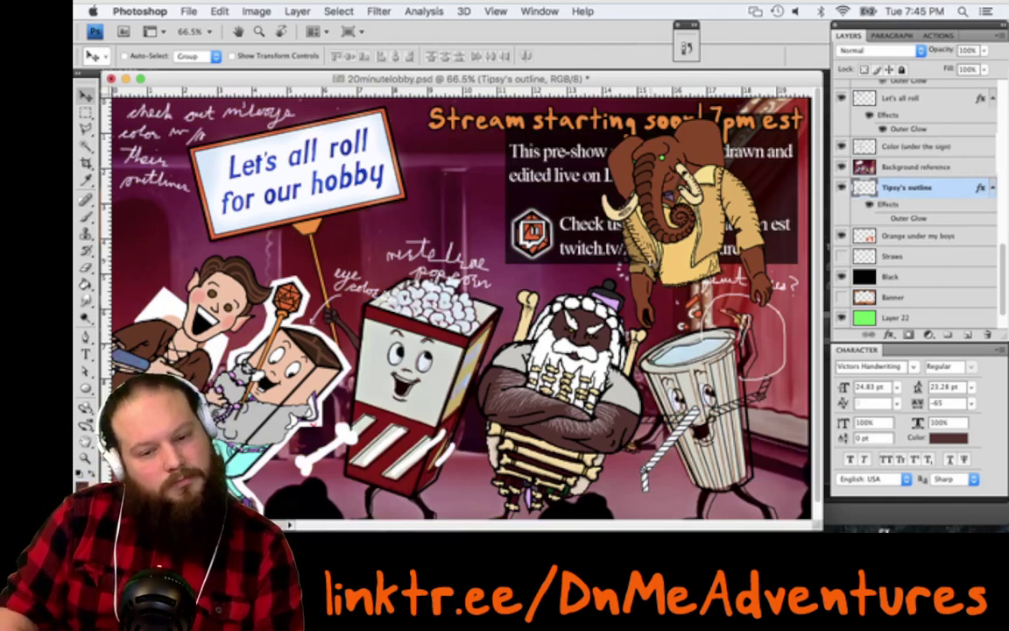
{"action": "scroll", "coordinate": [451, 307], "scroll_direction": "down", "scroll_amount": 1}
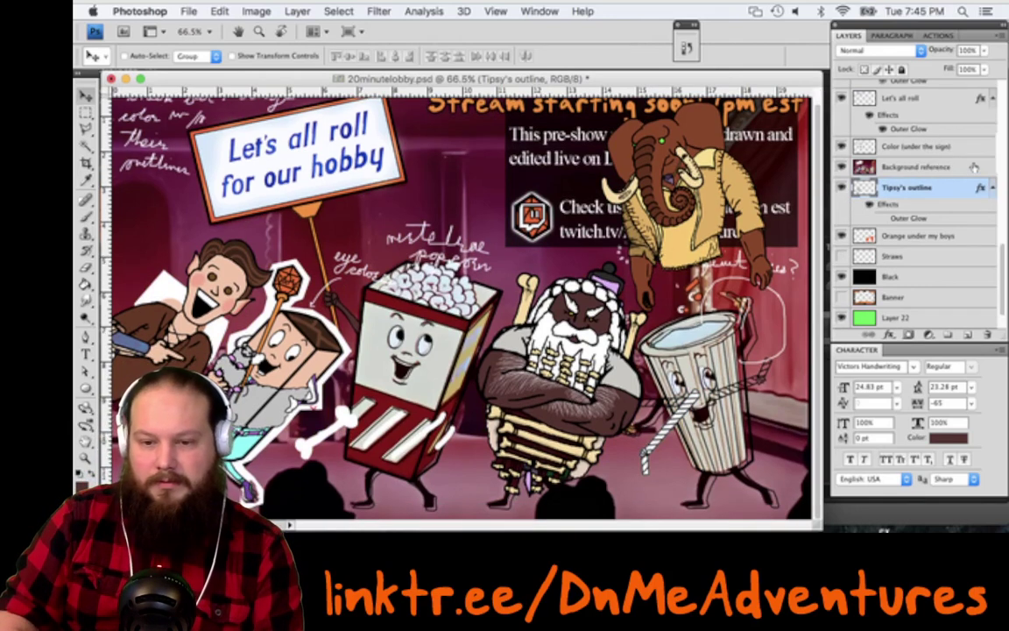
{"action": "left_click_drag", "start_coordinate": [970, 166], "coordinate": [841, 255]}
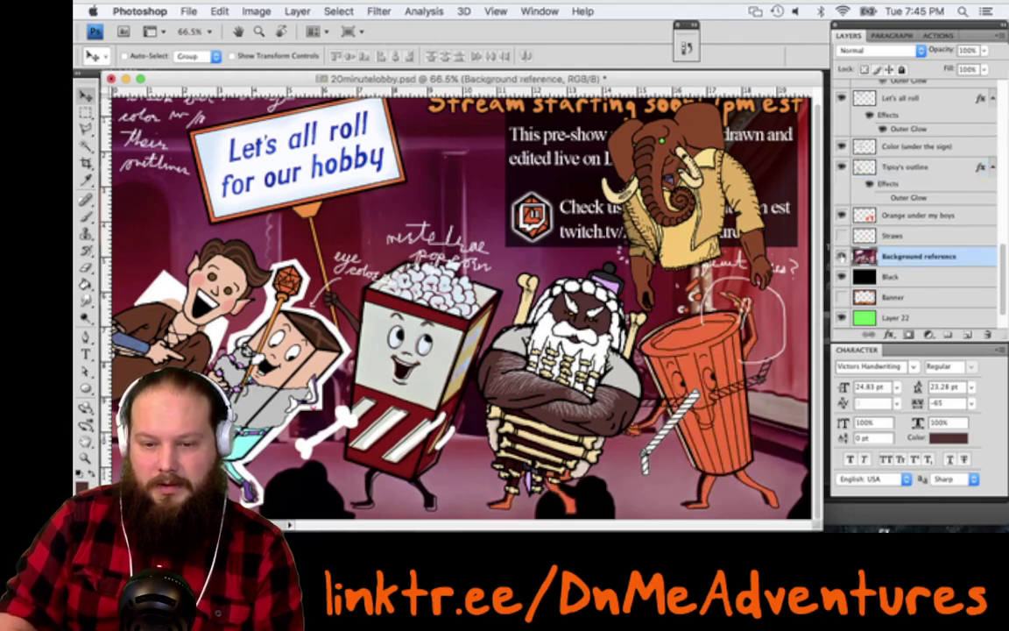
{"action": "left_click", "coordinate": [841, 256]}
{"action": "left_click", "coordinate": [841, 255]}
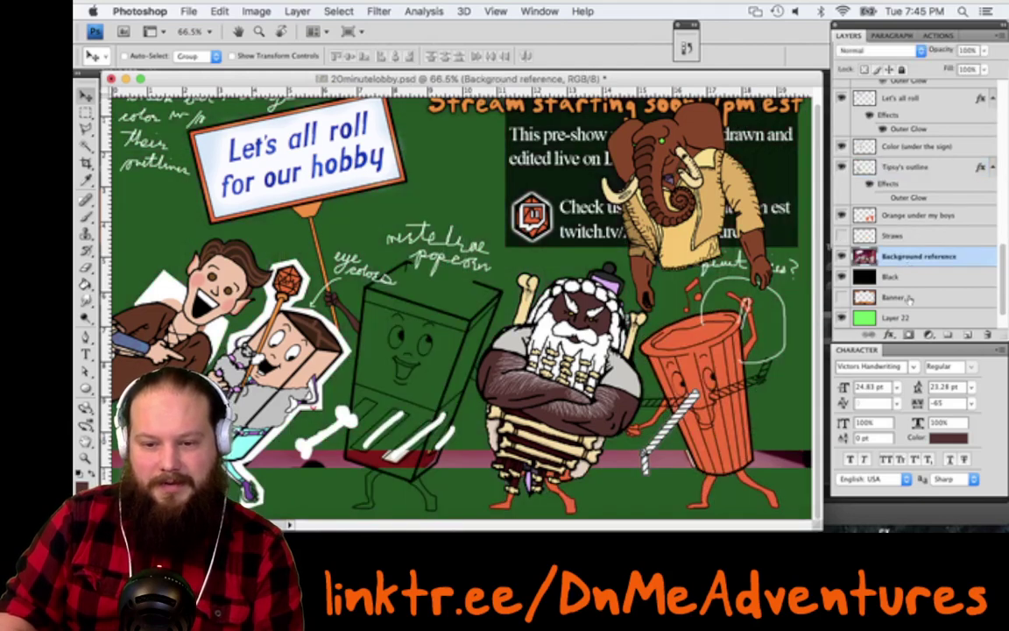
{"action": "left_click", "coordinate": [841, 257]}
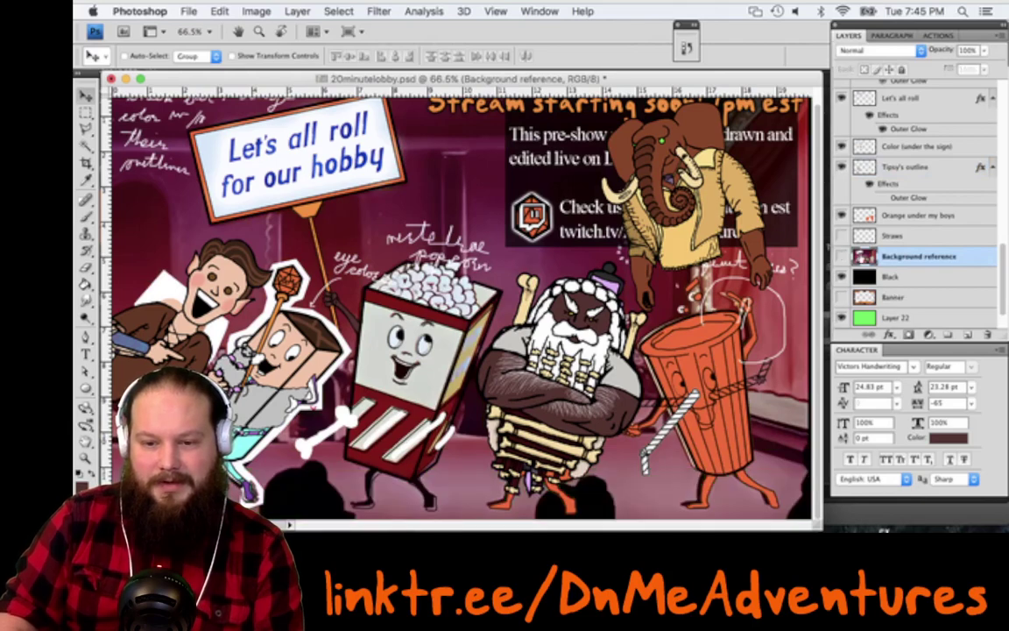
{"action": "scroll", "coordinate": [841, 257], "scroll_direction": "up", "scroll_amount": 2}
{"action": "scroll", "coordinate": [841, 256], "scroll_direction": "up", "scroll_amount": 1}
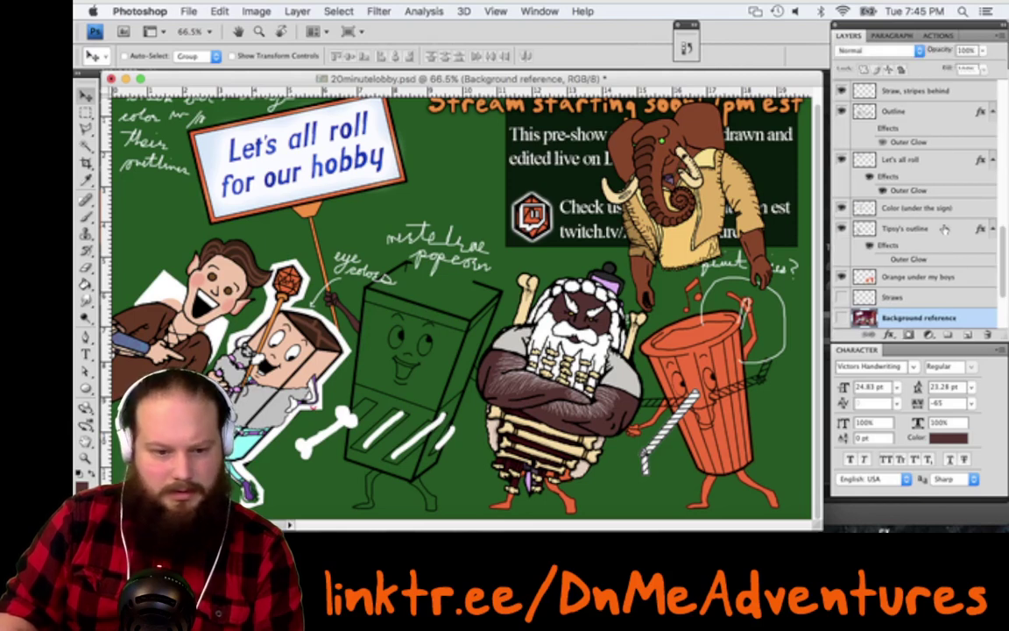
Bring Tipsy's outline above Color (under the sign), place its drawing on the green beside the sign, and toggle New Tipsy Outline to compare
{"action": "mouse_move", "coordinate": [944, 228]}
{"action": "left_mouse_down"}
{"action": "mouse_move", "coordinate": [946, 103]}
{"action": "mouse_move", "coordinate": [945, 243]}
{"action": "left_mouse_up"}
{"action": "left_click_drag", "start_coordinate": [254, 352], "coordinate": [461, 177]}
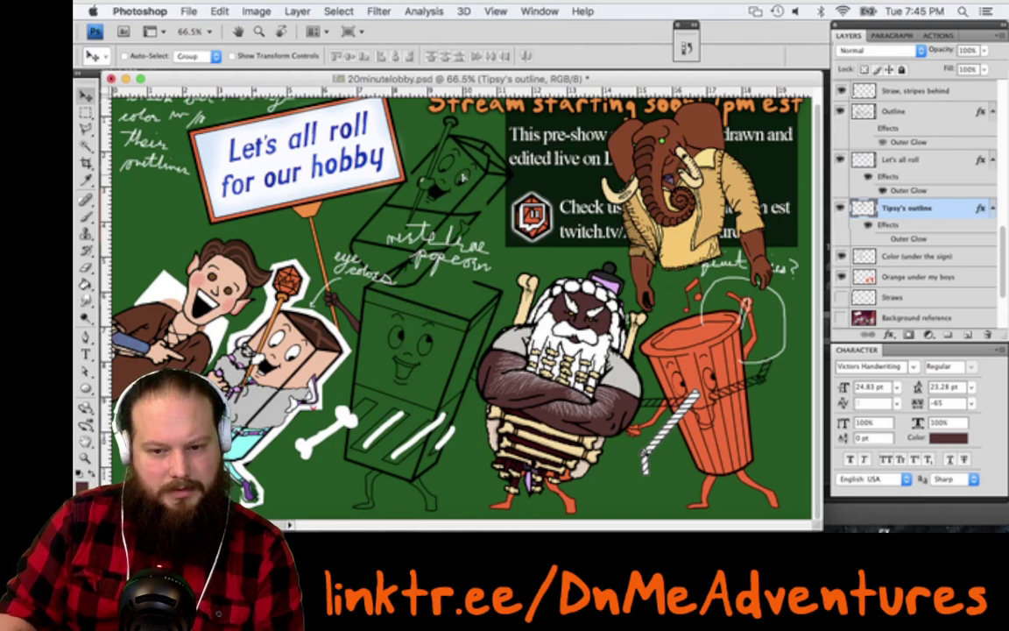
{"action": "scroll", "coordinate": [874, 229], "scroll_direction": "up", "scroll_amount": 1}
{"action": "scroll", "coordinate": [874, 229], "scroll_direction": "up", "scroll_amount": 8}
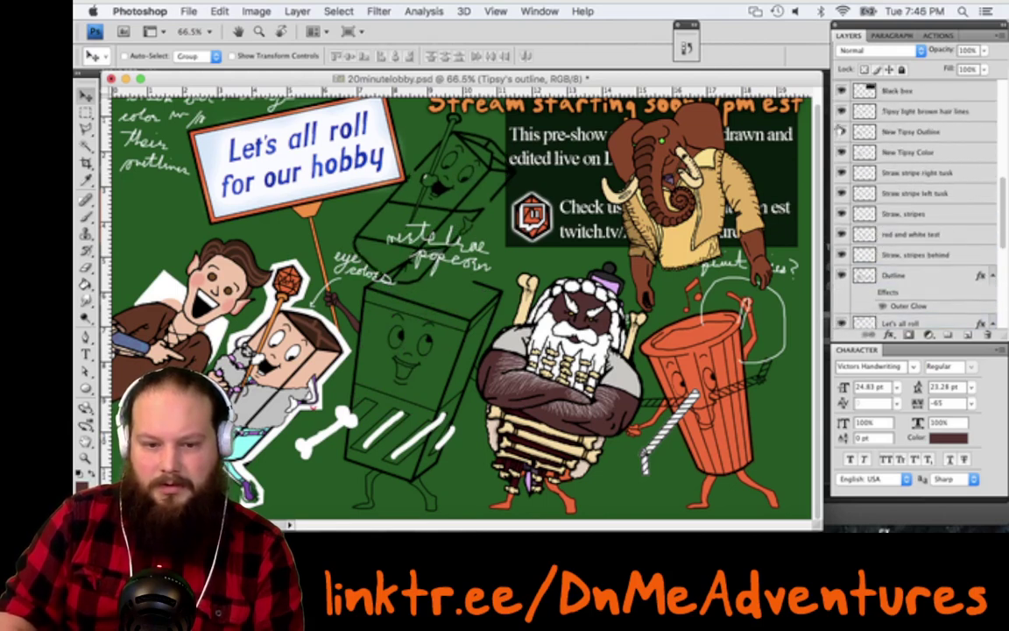
{"action": "left_click", "coordinate": [840, 132]}
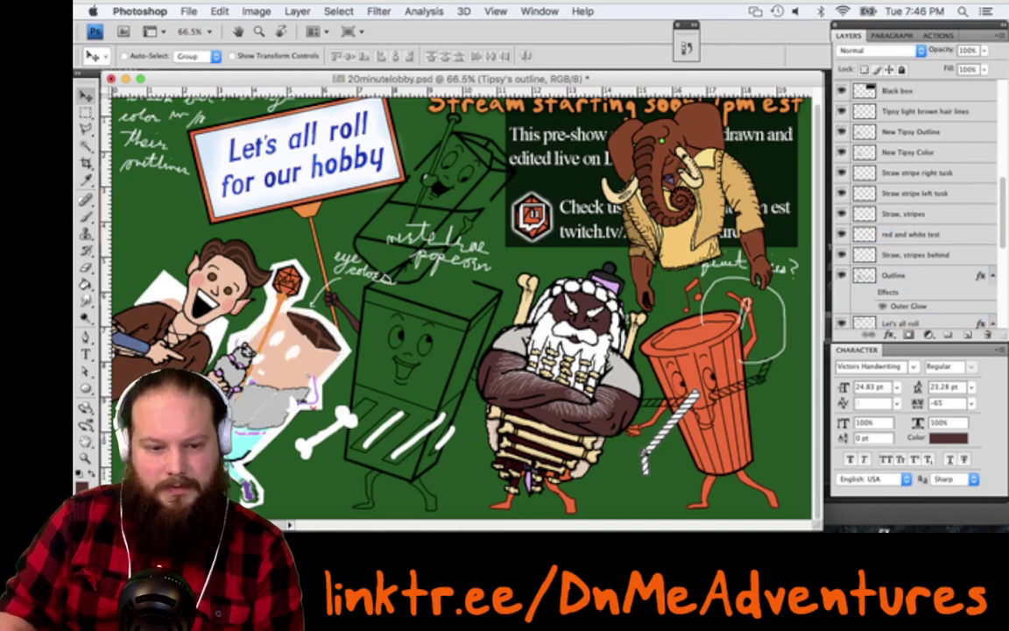
{"action": "key", "text": "super+z"}
{"action": "key", "text": "alt+super+z"}
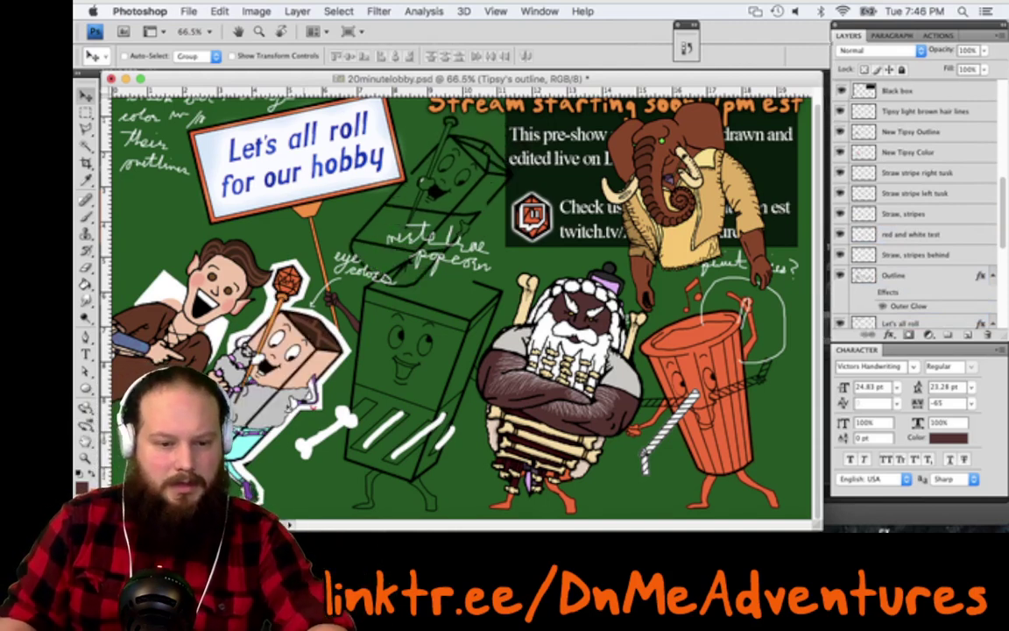
{"action": "key", "text": "alt+super+z"}
{"action": "scroll", "coordinate": [964, 130], "scroll_direction": "up", "scroll_amount": 4}
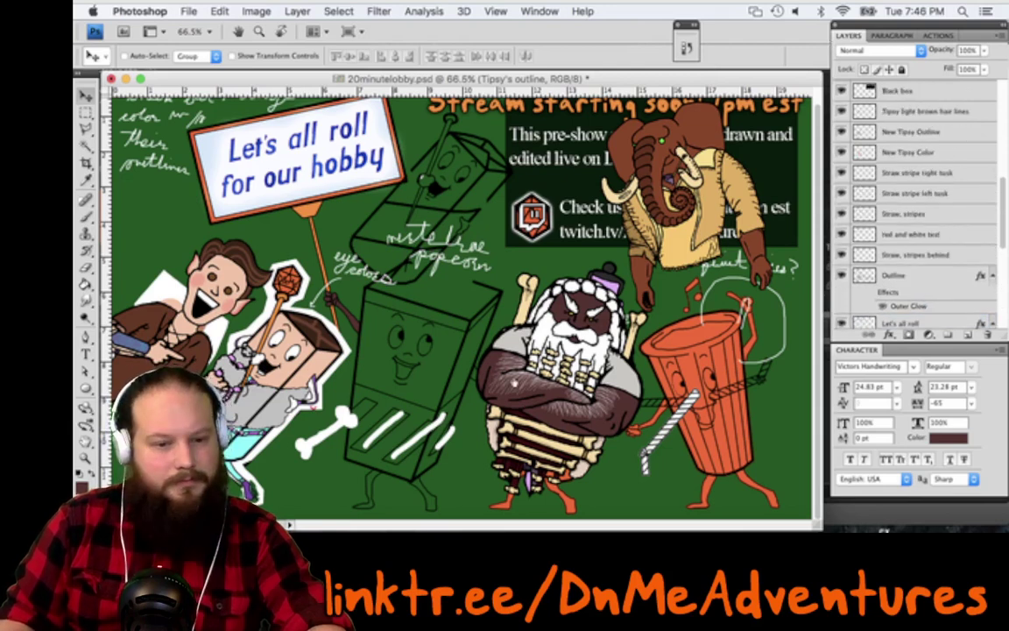
Move the New Tipsy Outline drawing next to the old outline beside the sign to compare them, and undo the move
{"action": "left_click", "coordinate": [962, 133]}
{"action": "key", "text": "ctrl+alt+z"}
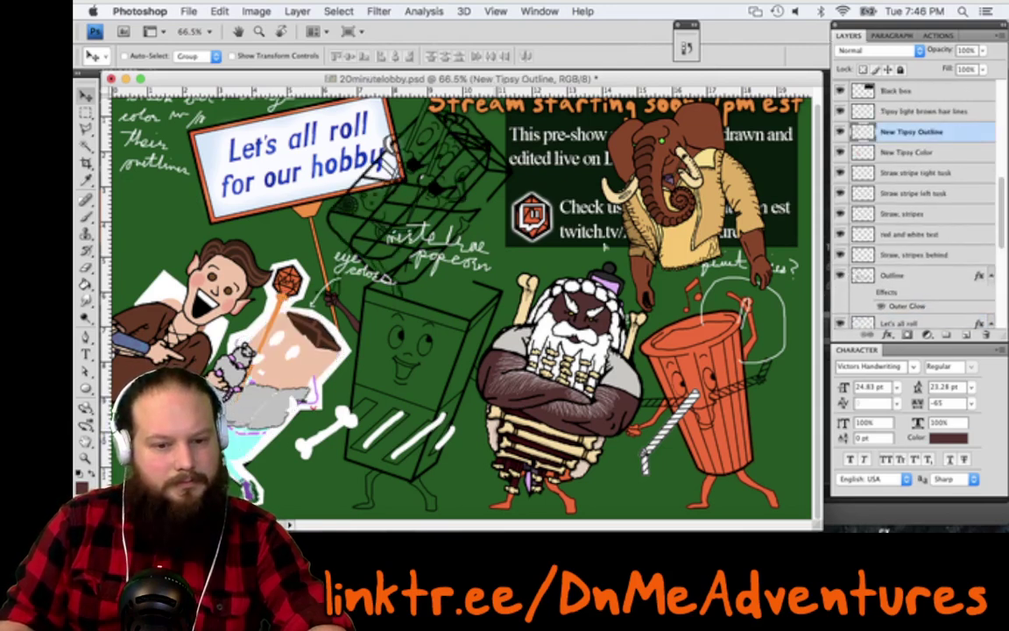
{"action": "key", "text": "ctrl+alt+z"}
{"action": "mouse_move", "coordinate": [592, 254]}
{"action": "left_mouse_down"}
{"action": "mouse_move", "coordinate": [549, 235]}
{"action": "mouse_move", "coordinate": [487, 241]}
{"action": "left_mouse_up"}
{"action": "key", "text": "ctrl+alt+z"}
{"action": "key", "text": "ctrl+alt+z"}
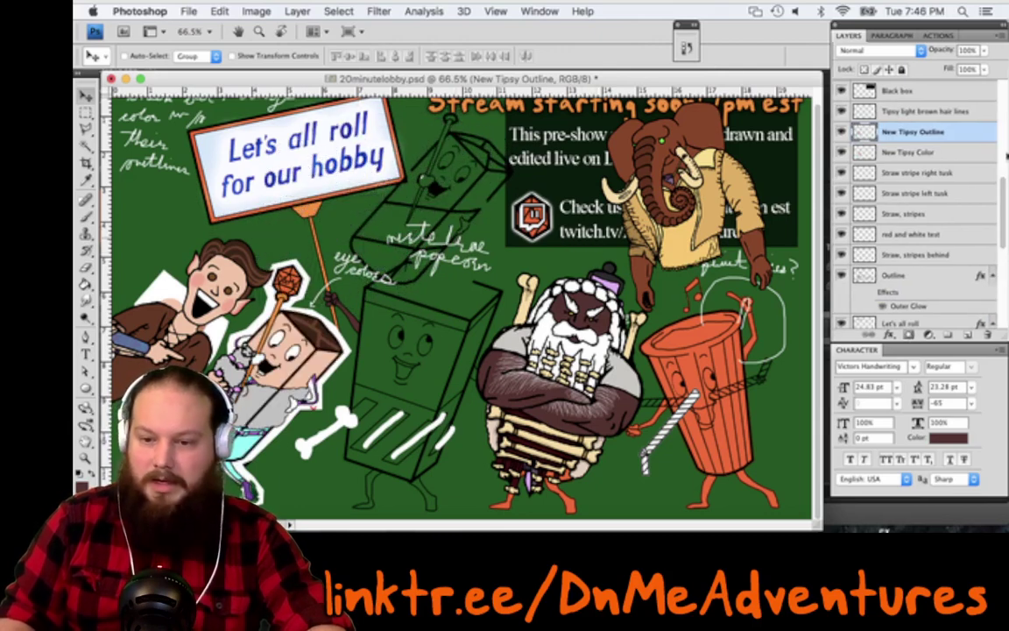
Delete the old Tipsy's outline layer
{"action": "scroll", "coordinate": [902, 210], "scroll_direction": "down", "scroll_amount": 5}
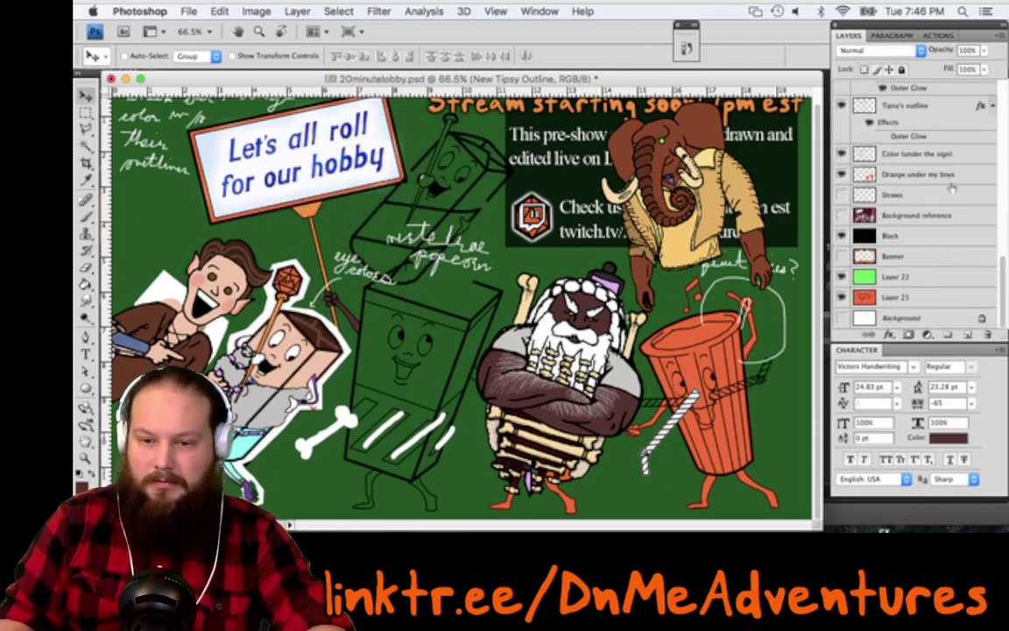
{"action": "left_click", "coordinate": [940, 105]}
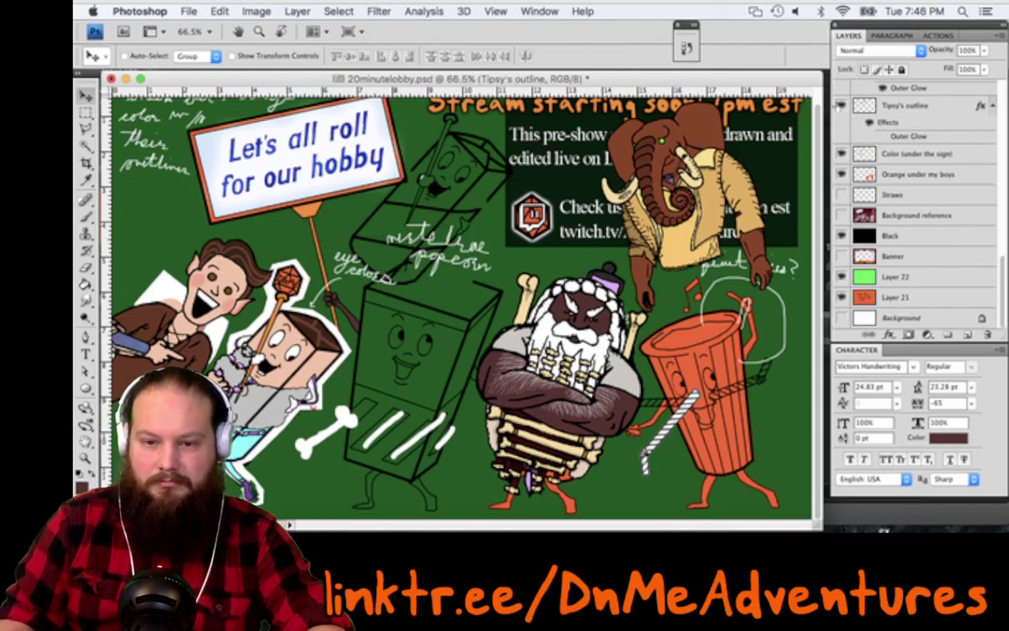
{"action": "left_click", "coordinate": [861, 107]}
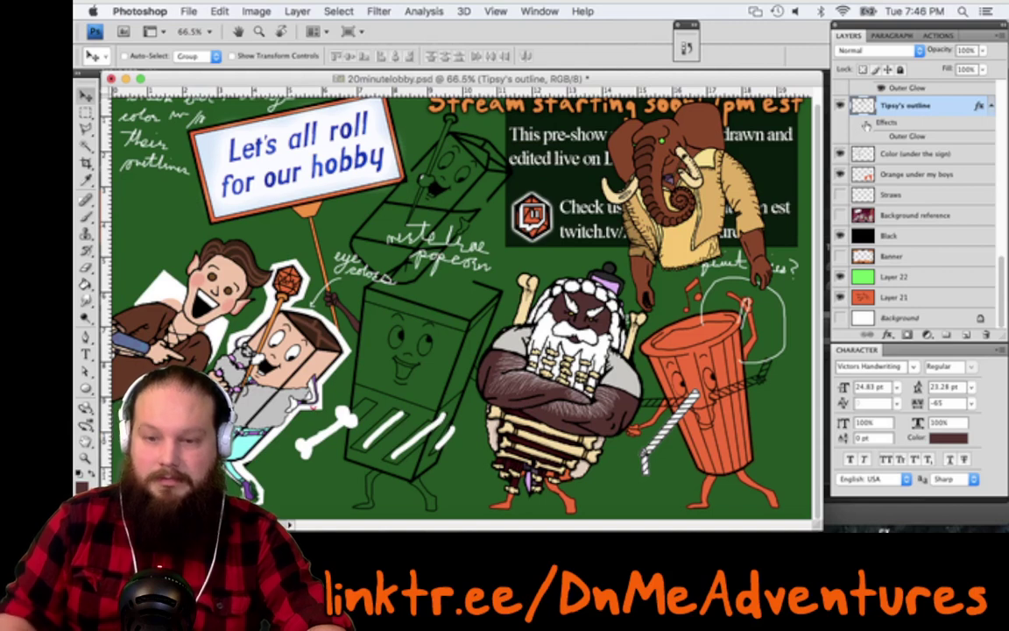
{"action": "key", "text": "Delete"}
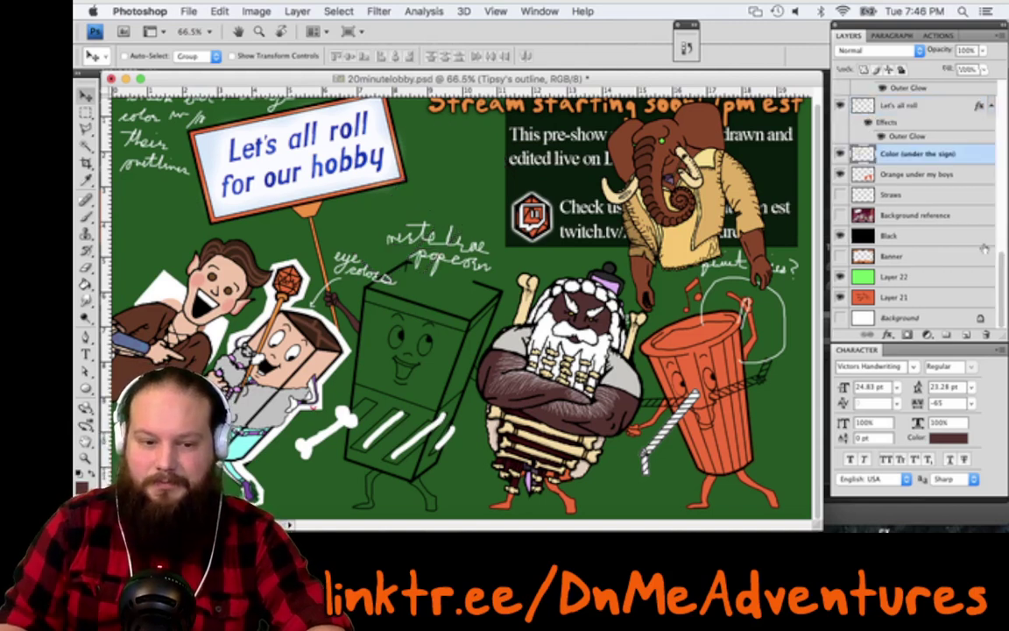
Rename the New Tipsy Outline layer to Tipsy Outline and the New Tipsy Color layer to Tipsy Color
{"action": "scroll", "coordinate": [979, 251], "scroll_direction": "up", "scroll_amount": 3}
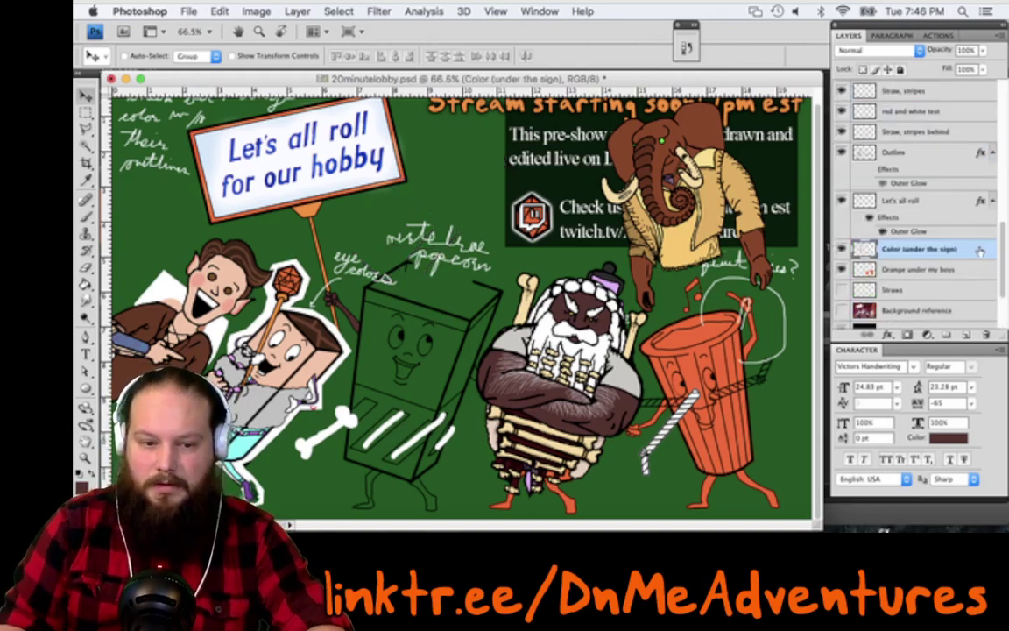
{"action": "scroll", "coordinate": [979, 251], "scroll_direction": "up", "scroll_amount": 4}
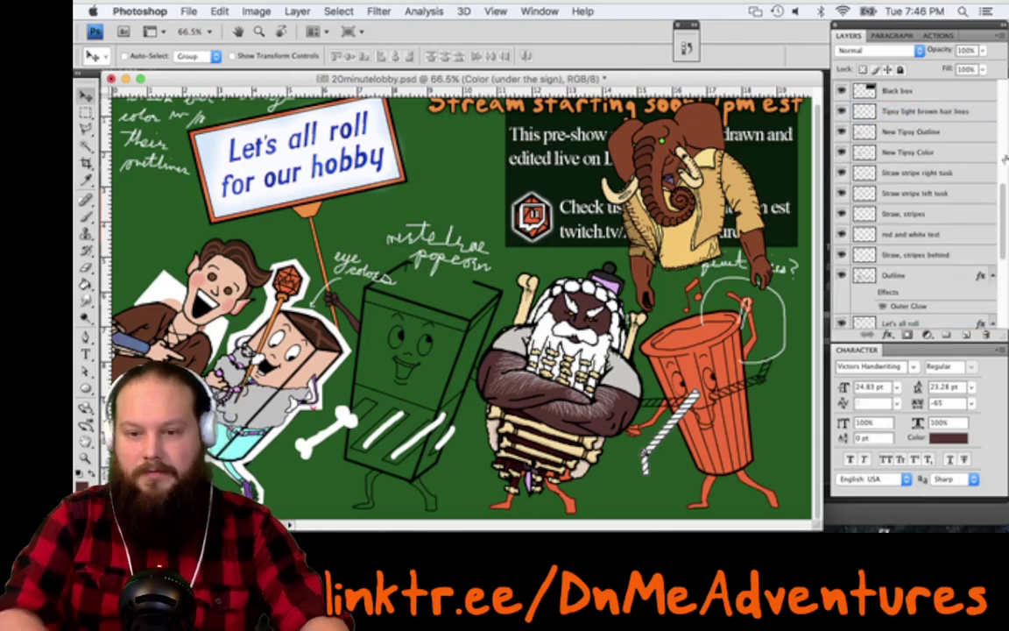
{"action": "double_click", "coordinate": [911, 132]}
{"action": "type", "text": "Tipsy Outline"}
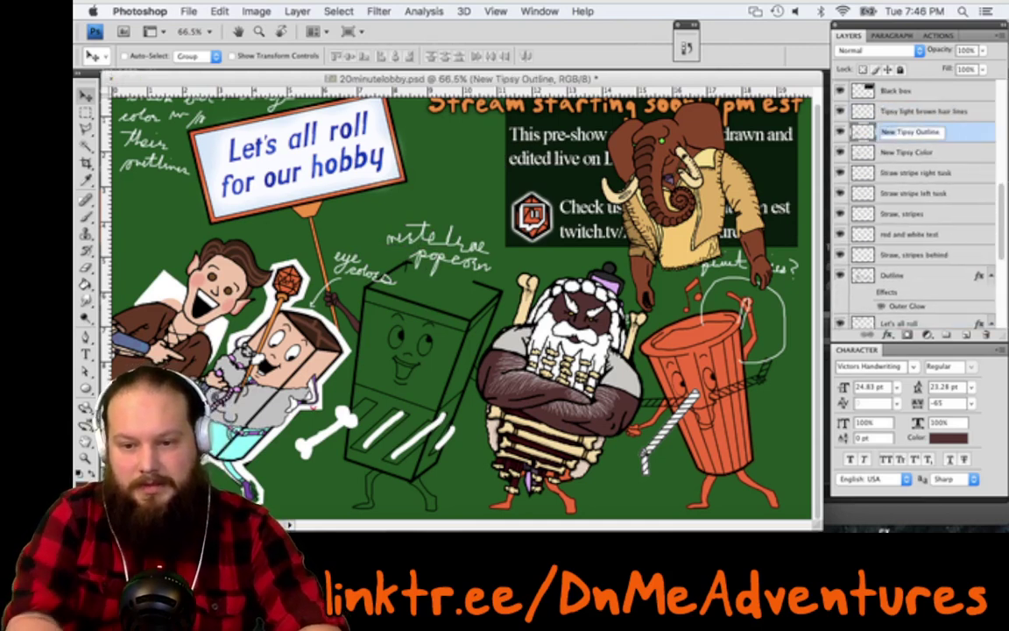
{"action": "double_click", "coordinate": [910, 152]}
{"action": "double_click", "coordinate": [888, 152]}
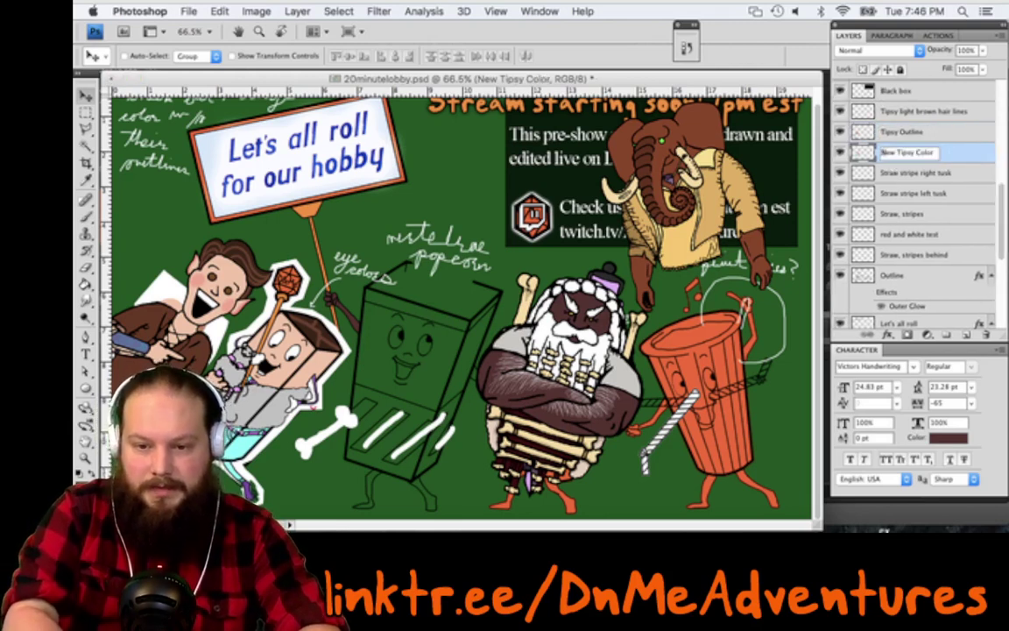
{"action": "key", "text": "BackSpace"}
{"action": "key", "text": "Delete"}
{"action": "key", "text": "Return"}
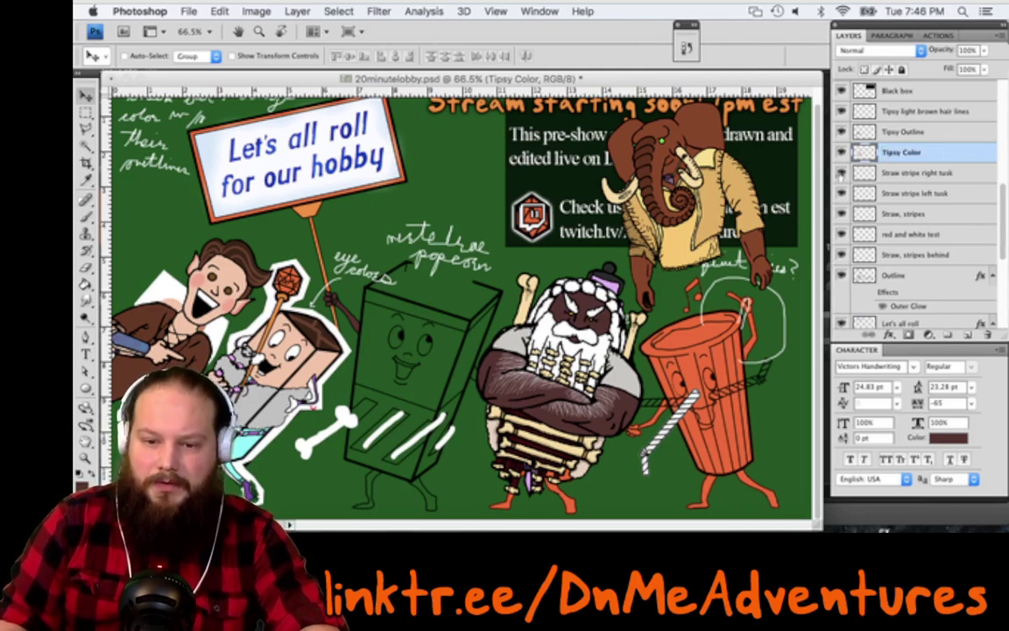
Check the visibility of the red and white test and Straw, stripes behind layers and delete both
{"action": "left_click", "coordinate": [839, 174]}
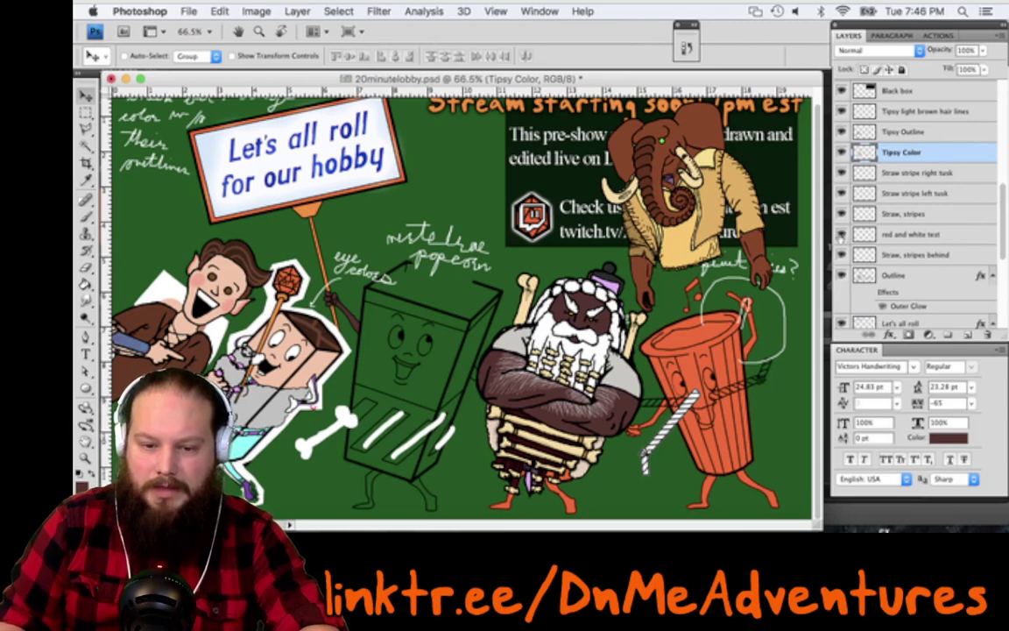
{"action": "left_click", "coordinate": [840, 235]}
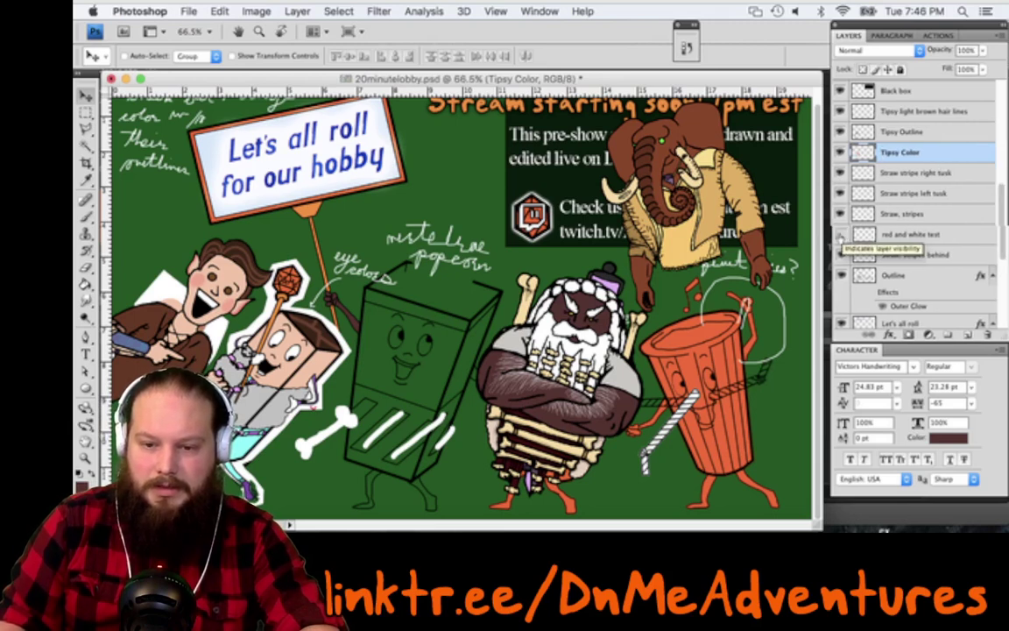
{"action": "left_click", "coordinate": [967, 235]}
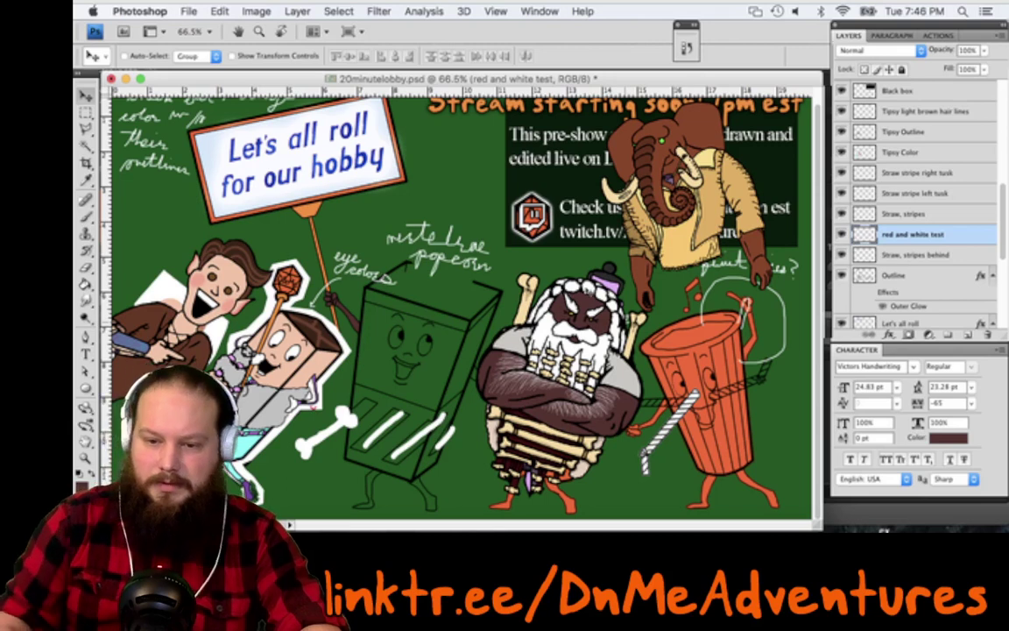
{"action": "key", "text": "ctrl+e"}
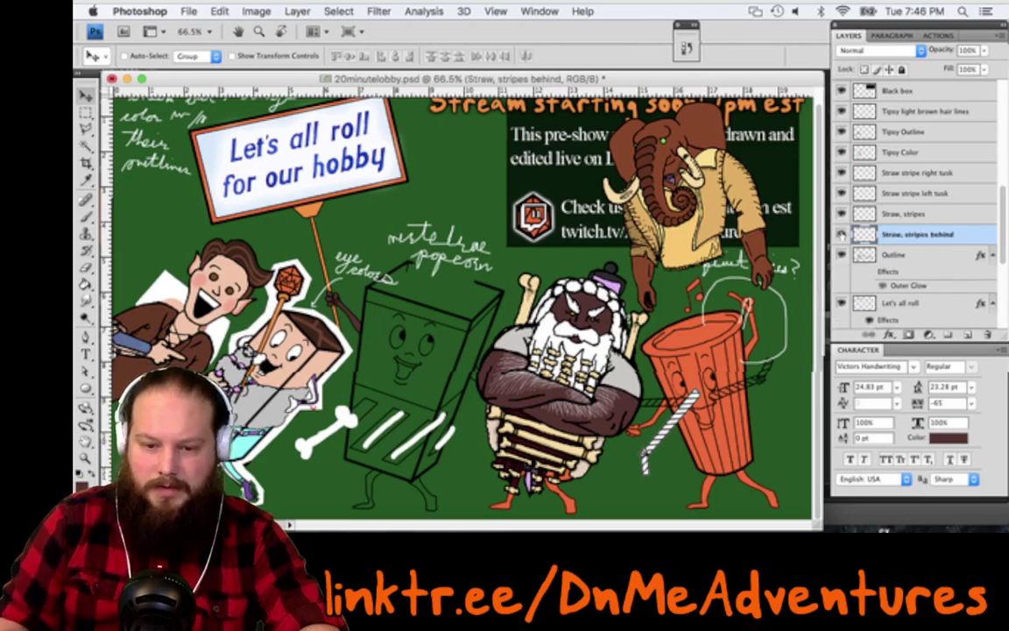
{"action": "left_click", "coordinate": [840, 234]}
{"action": "left_click", "coordinate": [840, 235]}
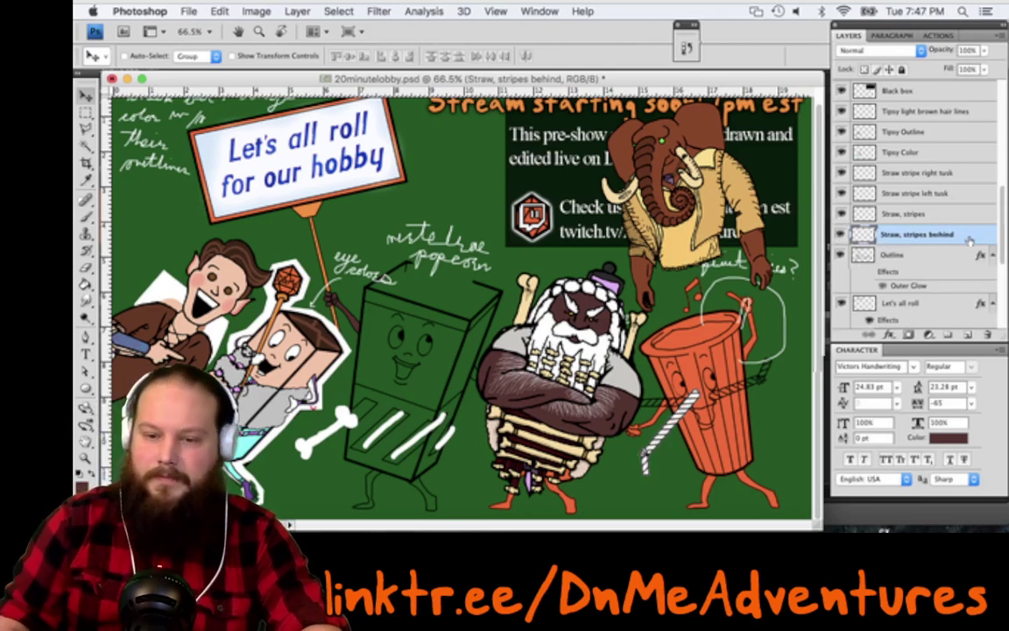
{"action": "key", "text": "super+e"}
Toggle the Outline layer's visibility to examine which parts of the drawing it holds
{"action": "left_click", "coordinate": [840, 233]}
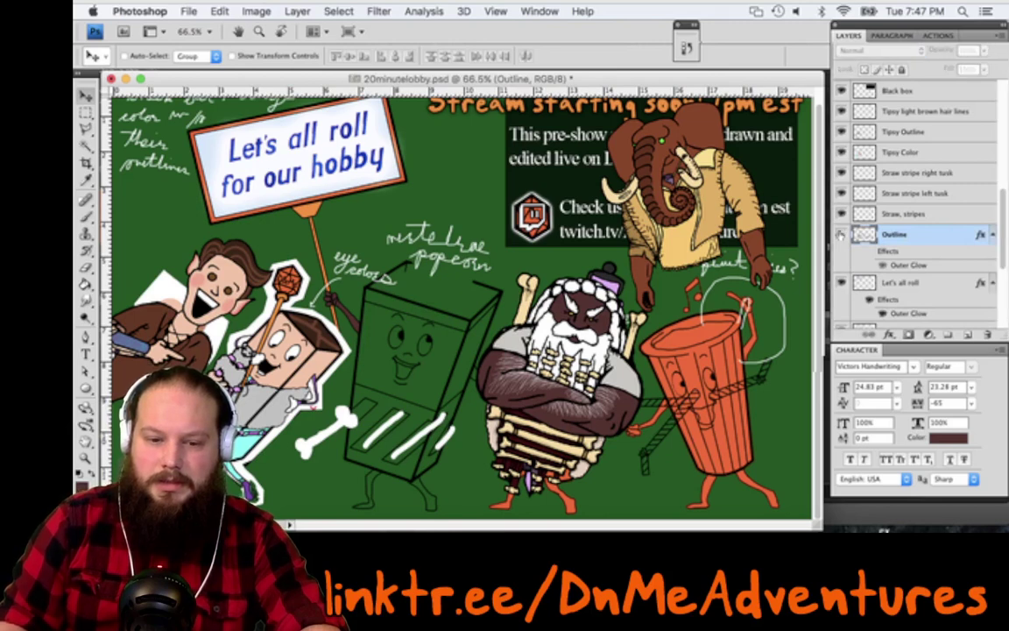
{"action": "left_click", "coordinate": [841, 234]}
{"action": "left_click", "coordinate": [841, 234]}
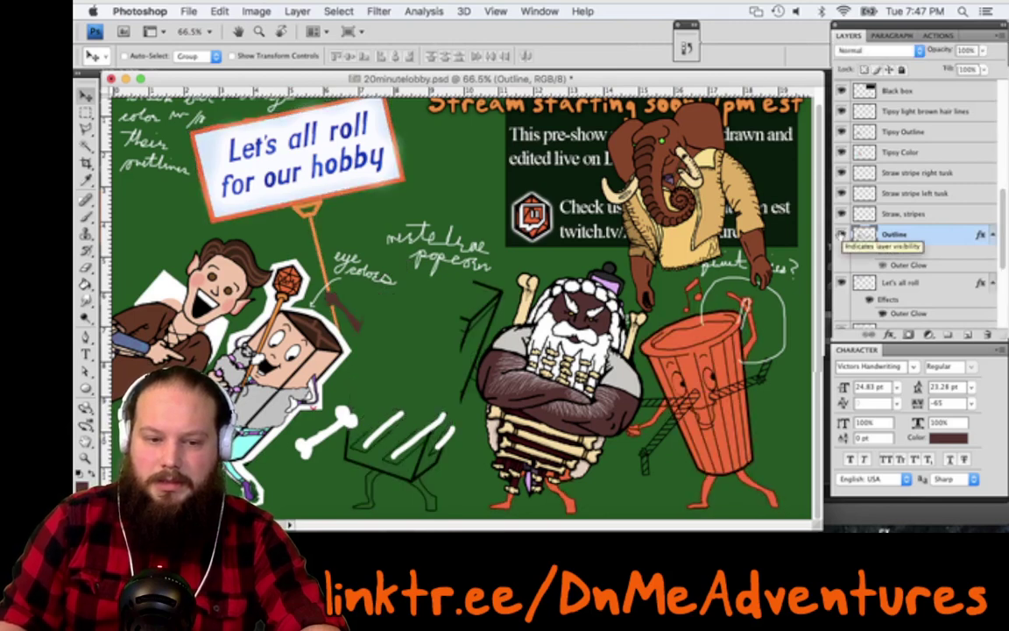
{"action": "left_click", "coordinate": [841, 234]}
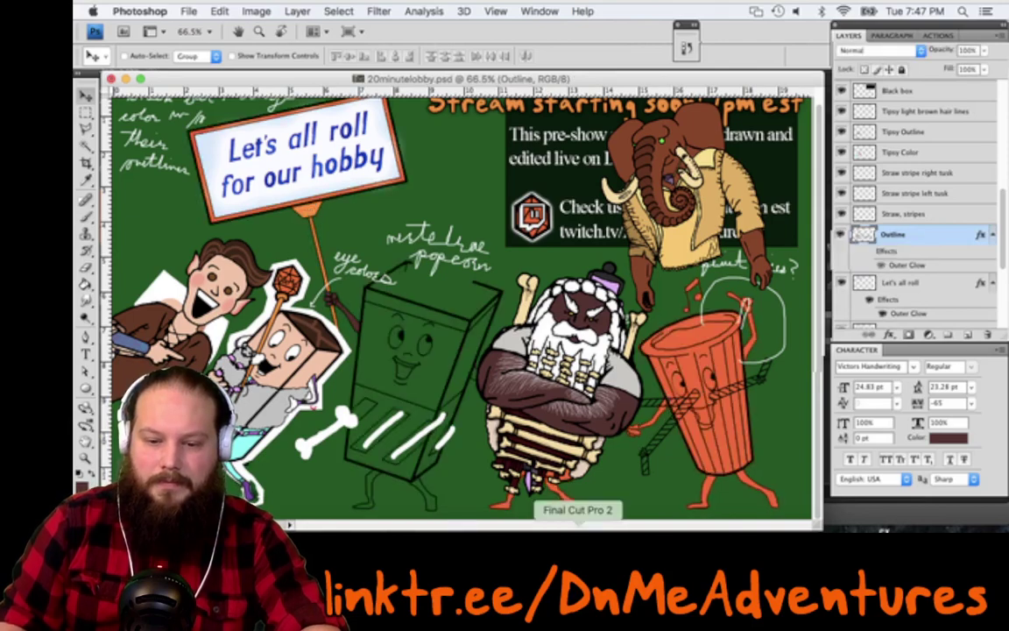
{"action": "left_click", "coordinate": [578, 544]}
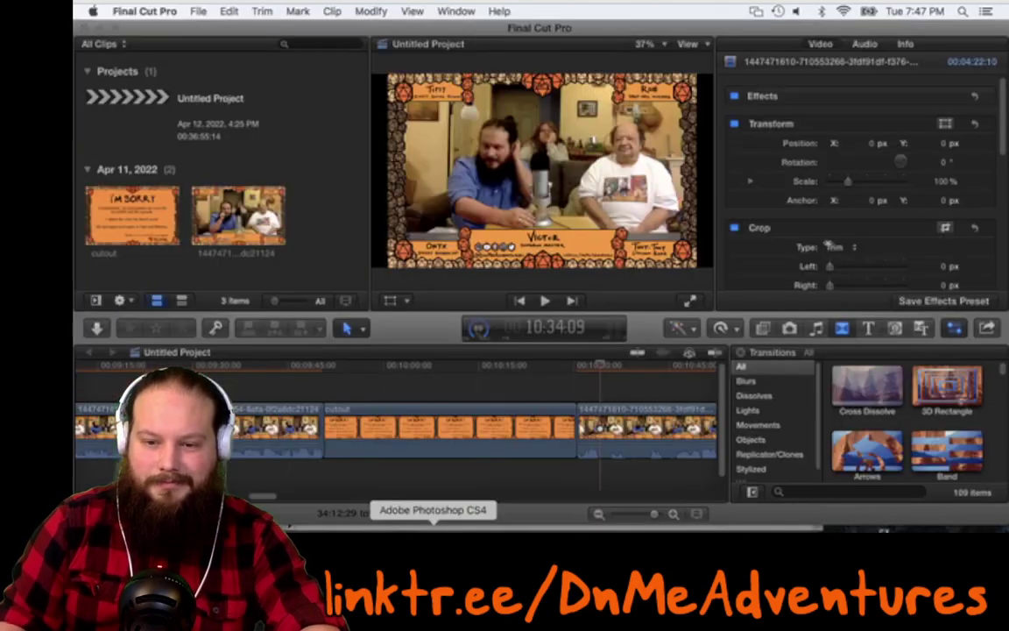
{"action": "left_click", "coordinate": [433, 545]}
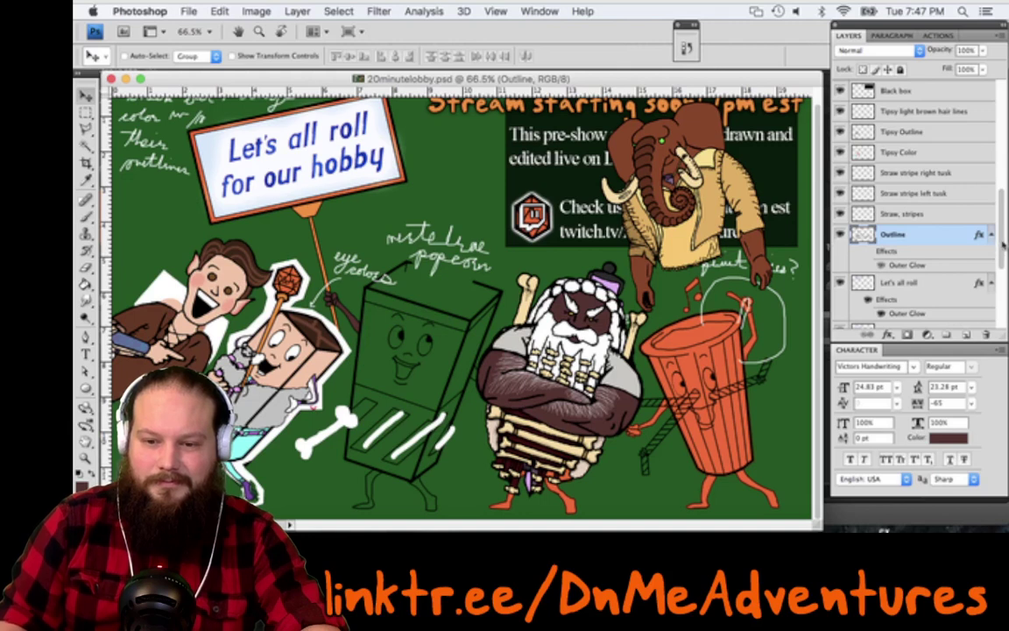
Create a layer group above Tipsy light brown hair lines and name it Tipsy
{"action": "scroll", "coordinate": [1003, 245], "scroll_direction": "up", "scroll_amount": 3}
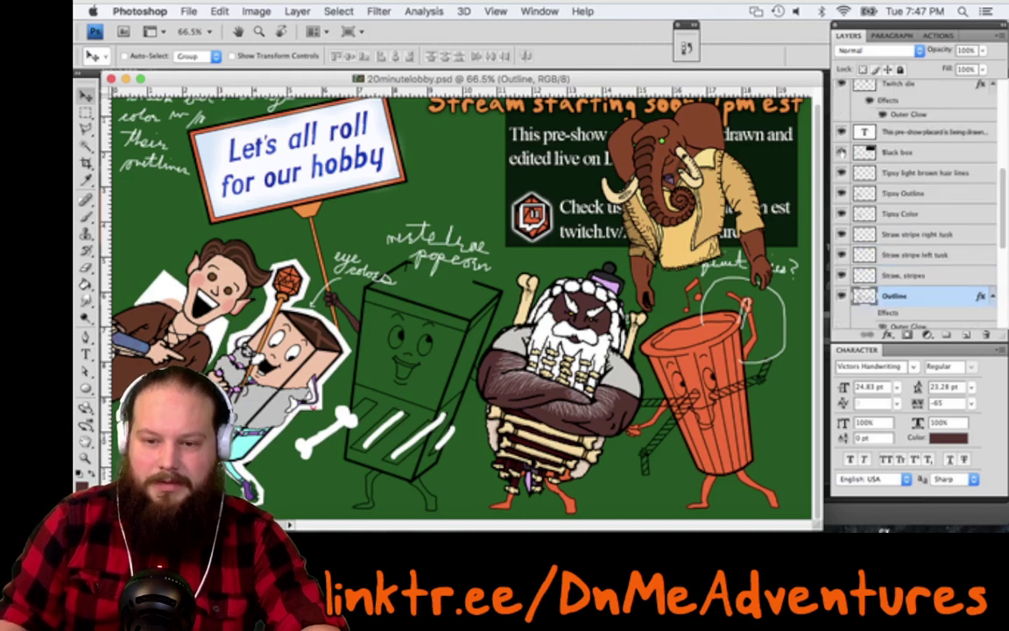
{"action": "left_click", "coordinate": [959, 173]}
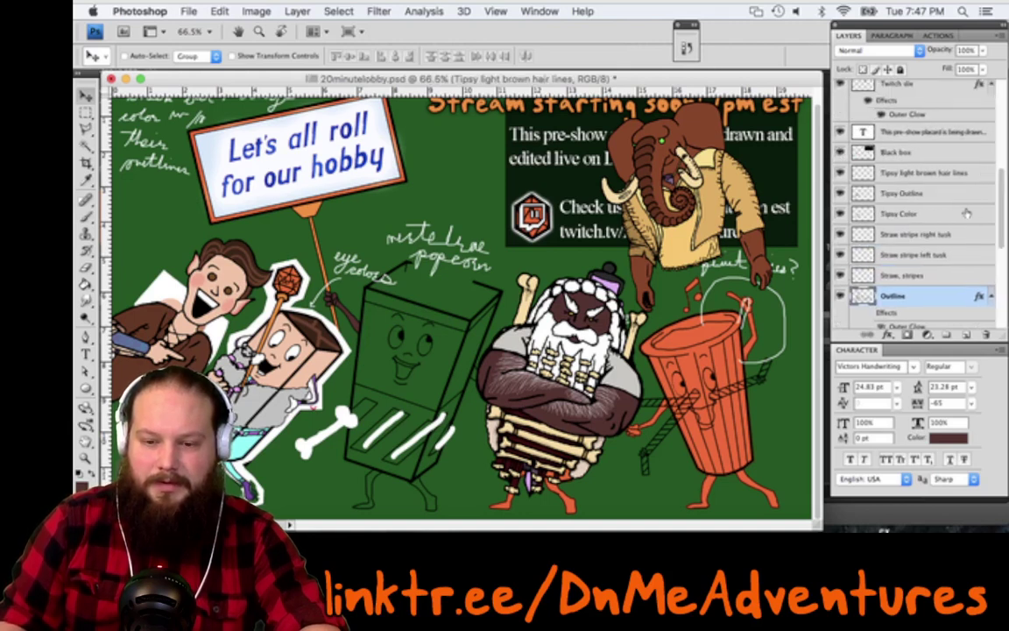
{"action": "left_click", "coordinate": [966, 213], "text": "shift"}
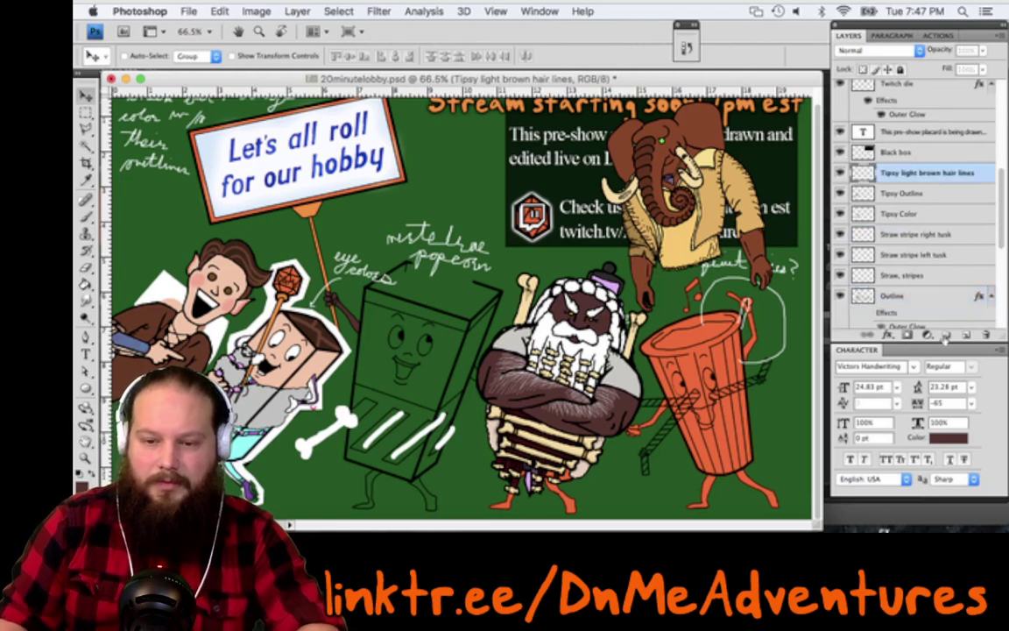
{"action": "left_click", "coordinate": [945, 336]}
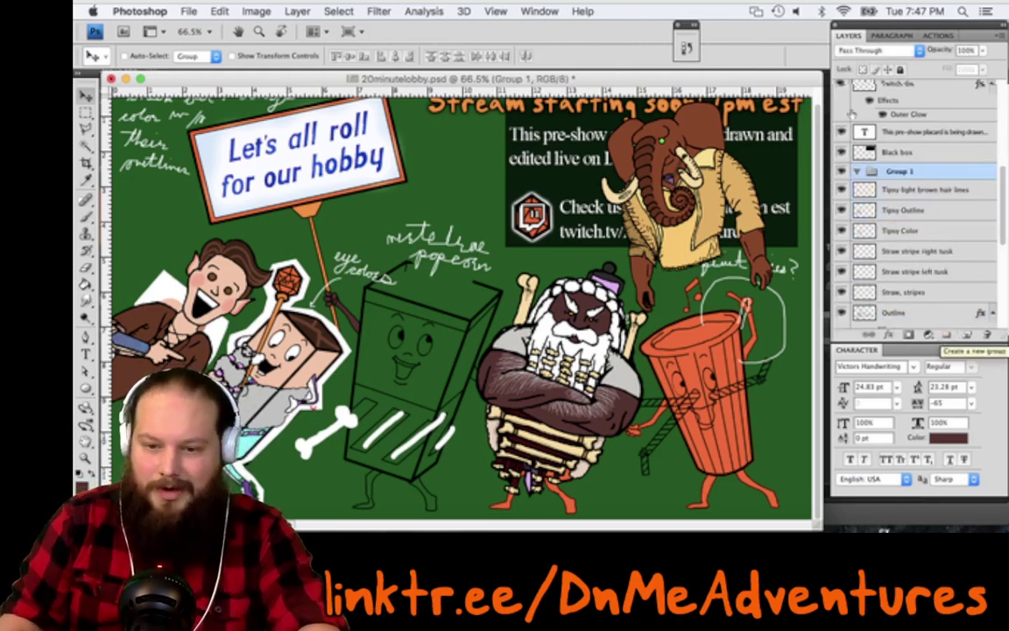
{"action": "double_click", "coordinate": [900, 172]}
{"action": "type", "text": "Tip"}
{"action": "key", "text": "BackSpace"}
{"action": "type", "text": "p"}
{"action": "key", "text": "Return"}
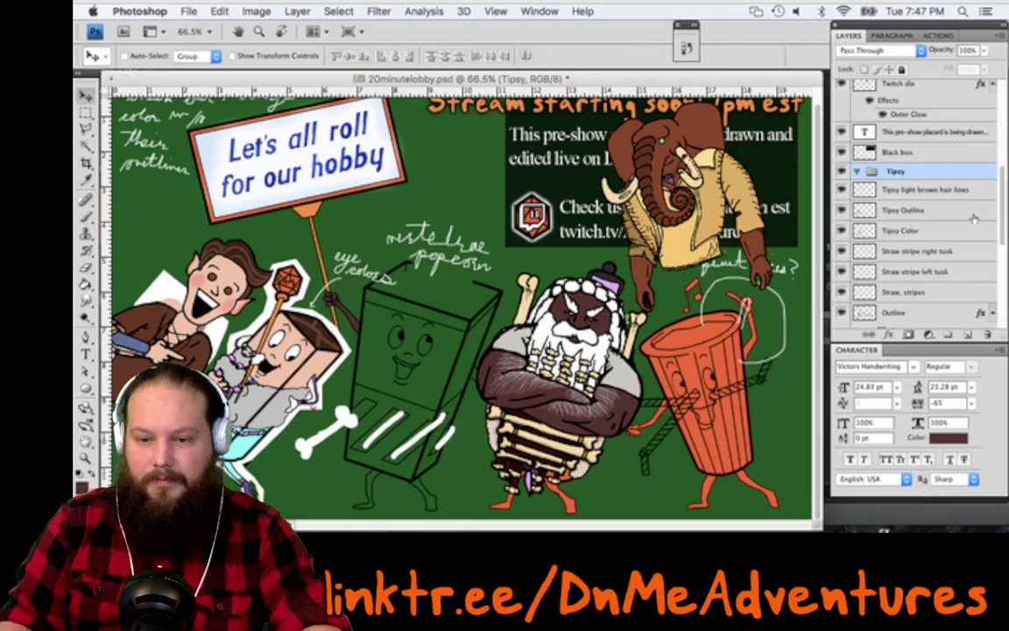
Put the Tipsy light brown hair lines, Tipsy Outline and Tipsy Color layers into the Tipsy group and place it between Outline and Let's all roll
{"action": "left_click", "coordinate": [876, 189]}
{"action": "left_click", "coordinate": [875, 230], "text": "shift"}
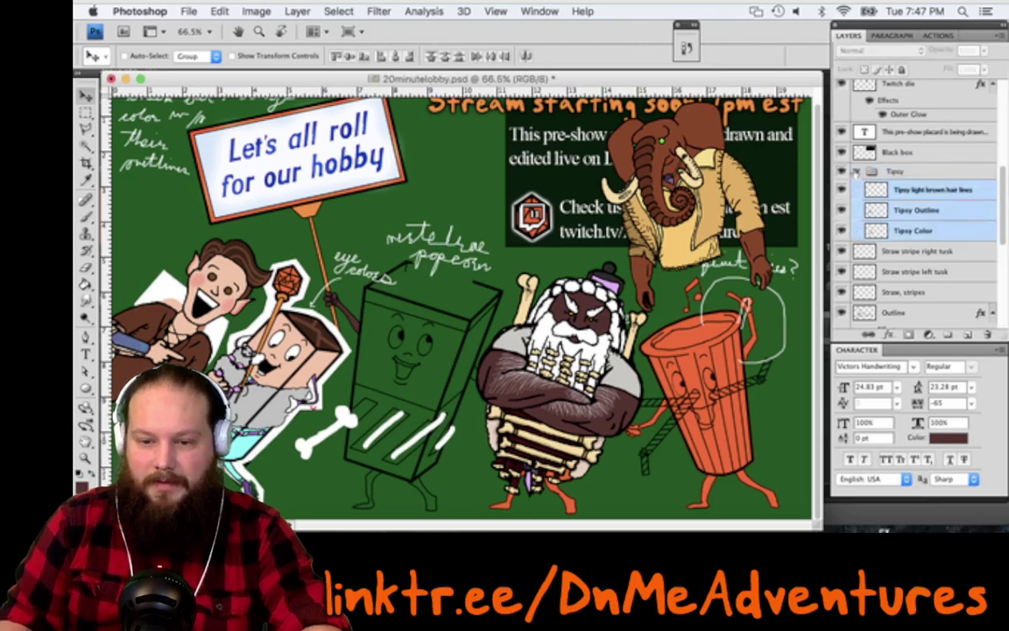
{"action": "left_click", "coordinate": [857, 171]}
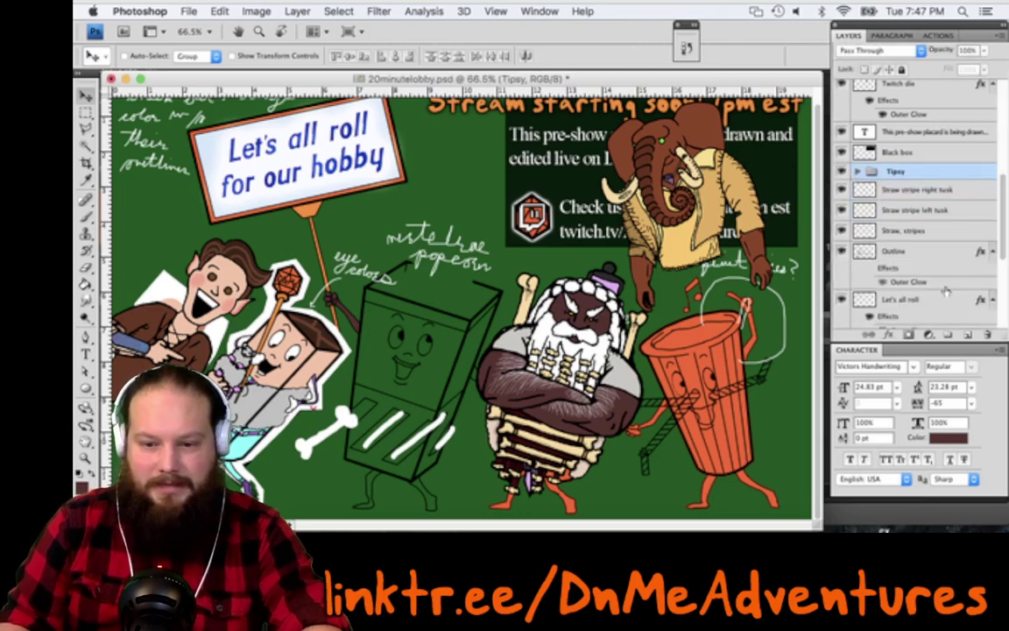
{"action": "scroll", "coordinate": [946, 291], "scroll_direction": "down", "scroll_amount": 1}
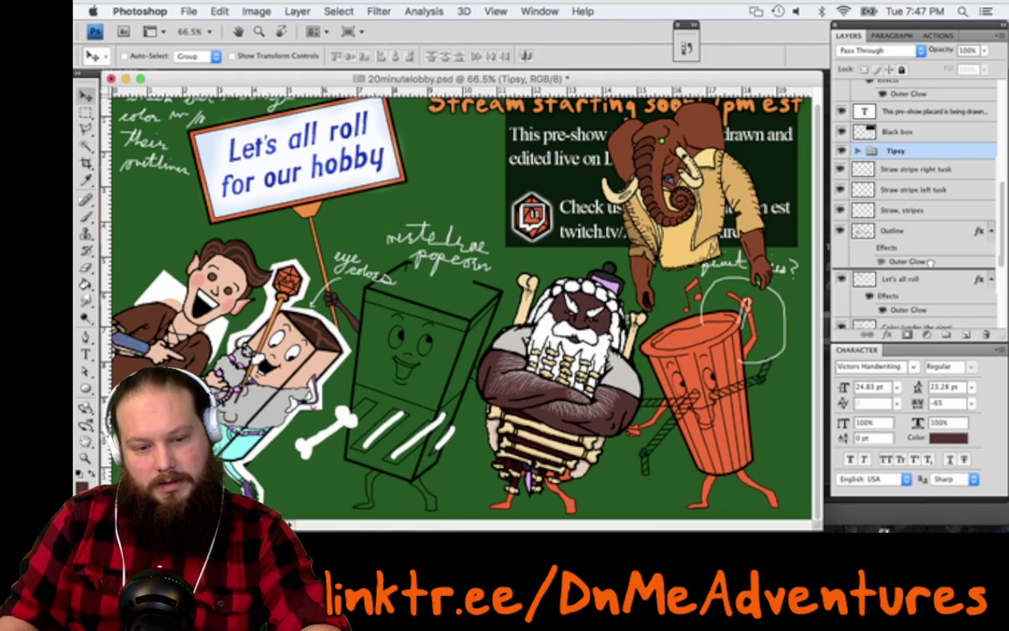
{"action": "left_click_drag", "start_coordinate": [931, 262], "coordinate": [930, 273]}
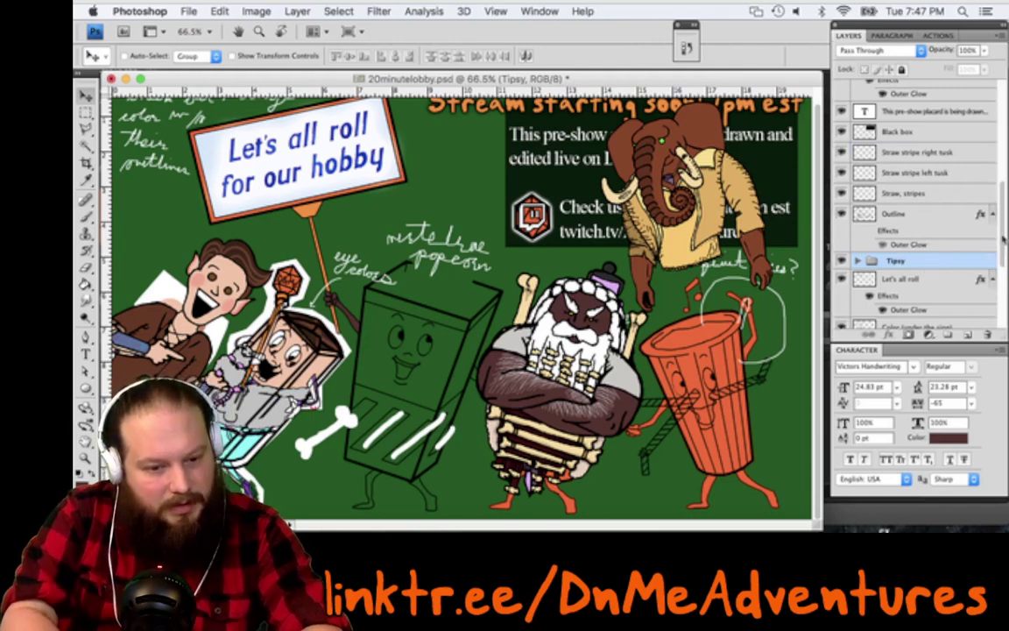
Nudge the Tipsy group's drawing in small increments until it lines up with the character's lines on the Outline layer
{"action": "key", "text": "Right"}
{"action": "key", "text": "Right"}
{"action": "key", "text": "Down"}
{"action": "key", "text": "Down"}
{"action": "key", "text": "Down"}
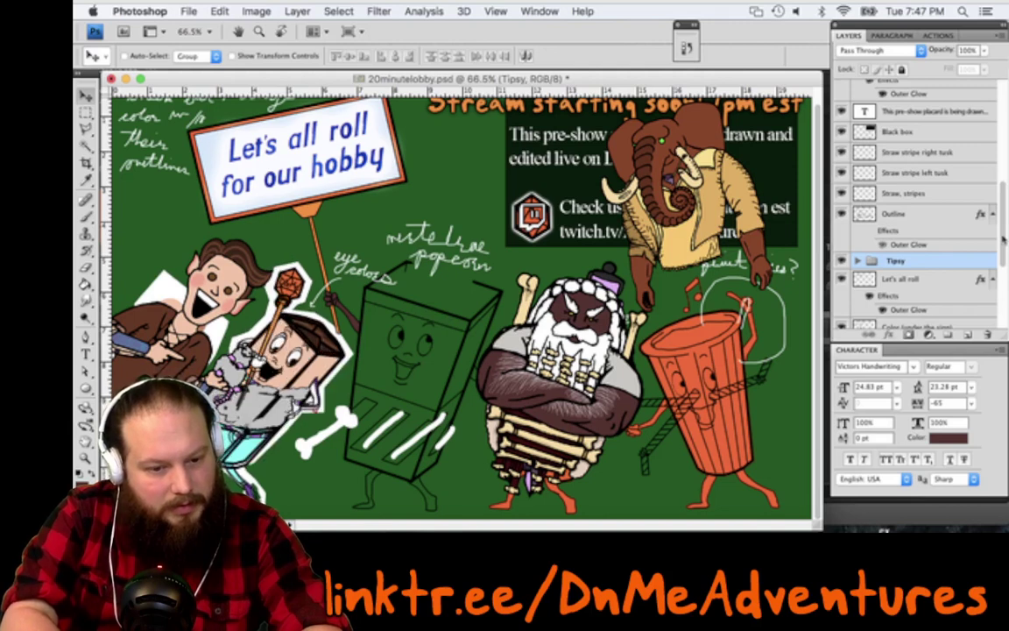
{"action": "key", "text": "Right"}
{"action": "key", "text": "Right"}
{"action": "key", "text": "Left"}
{"action": "key", "text": "Left"}
{"action": "key", "text": "Down"}
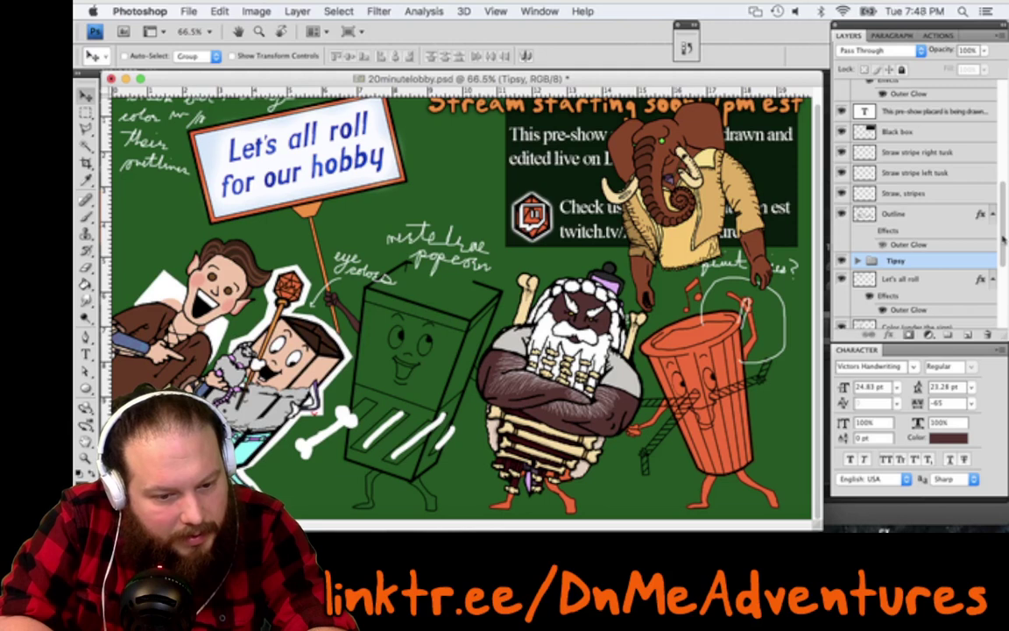
{"action": "key", "text": "Down"}
{"action": "key", "text": "Down"}
{"action": "key", "text": "Down"}
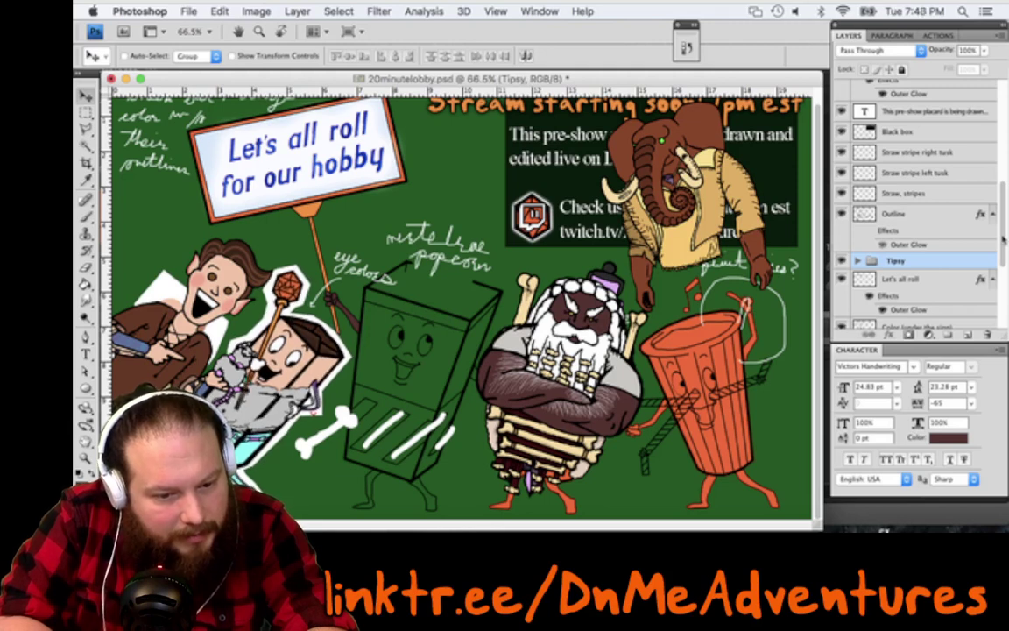
{"action": "key", "text": "Left"}
{"action": "key", "text": "Left"}
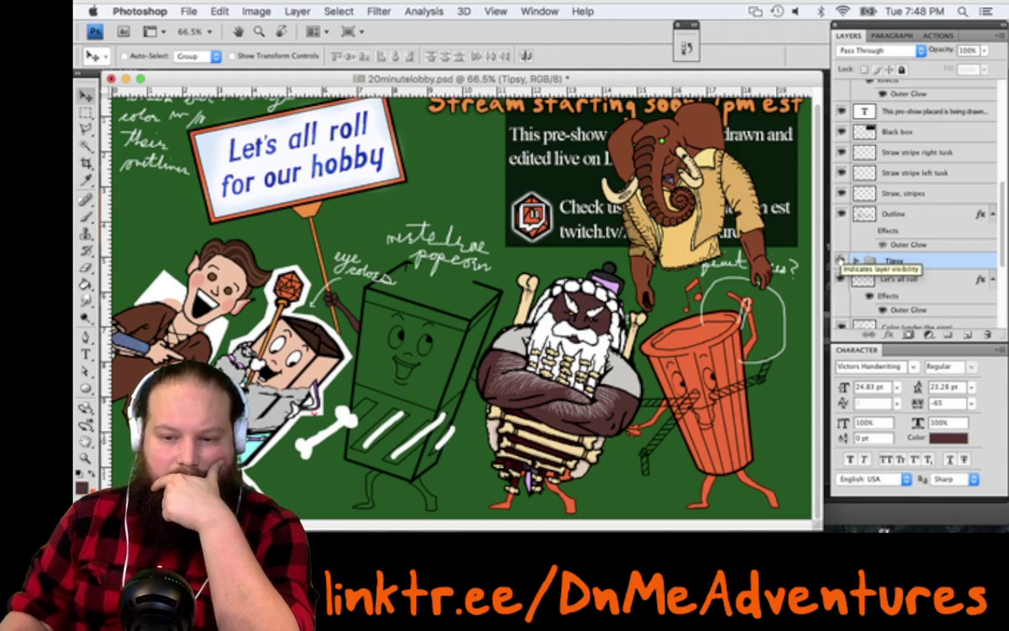
Move the Tipsy Outline layer out of the Tipsy group to just above Outline, and toggle its visibility to compare
{"action": "left_click", "coordinate": [839, 261]}
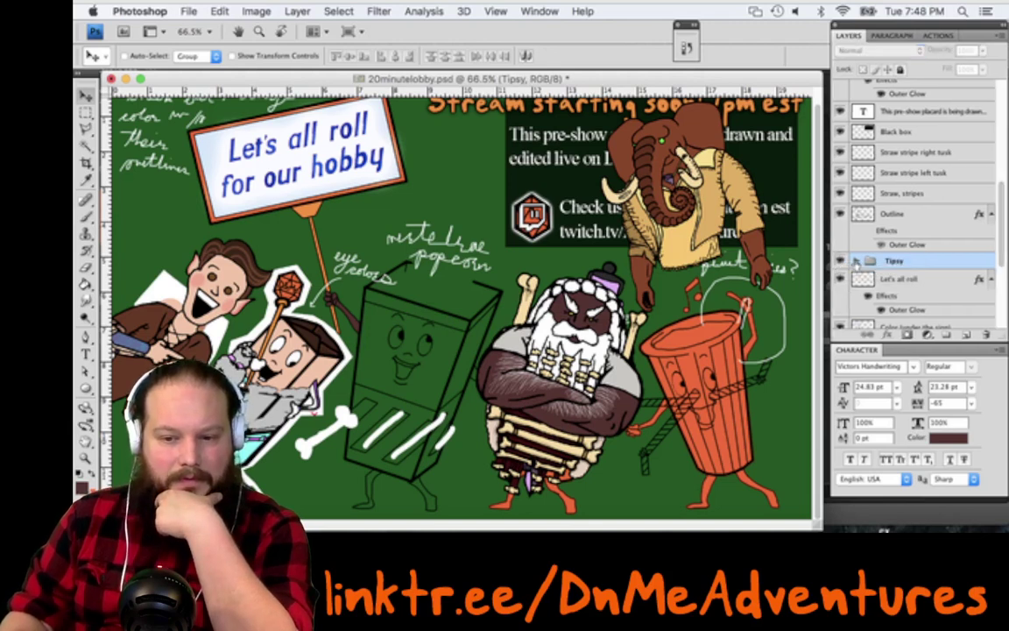
{"action": "left_click", "coordinate": [856, 260]}
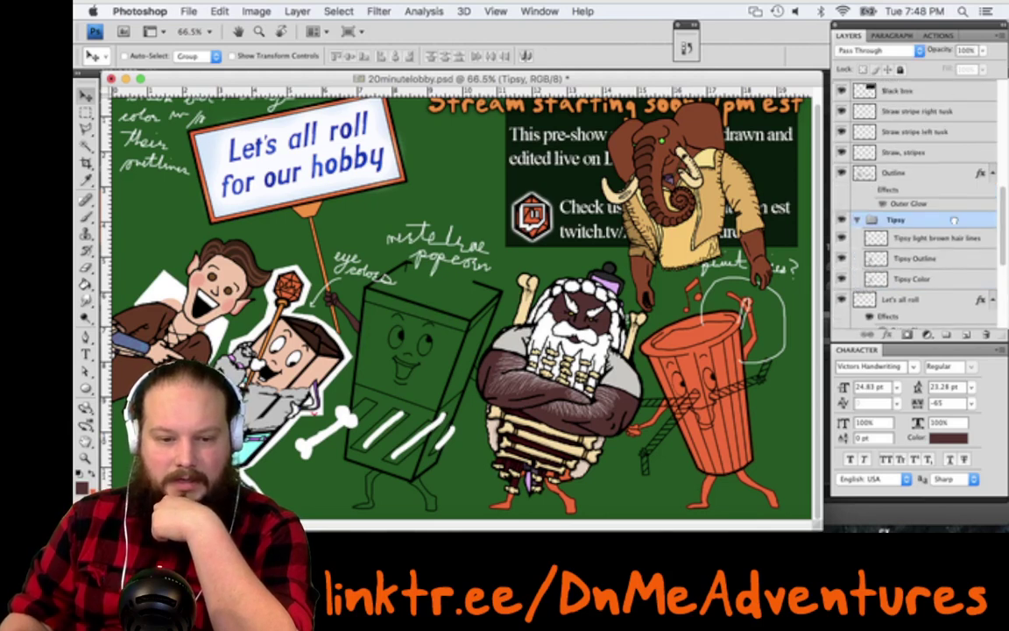
{"action": "left_click_drag", "start_coordinate": [955, 221], "coordinate": [955, 210]}
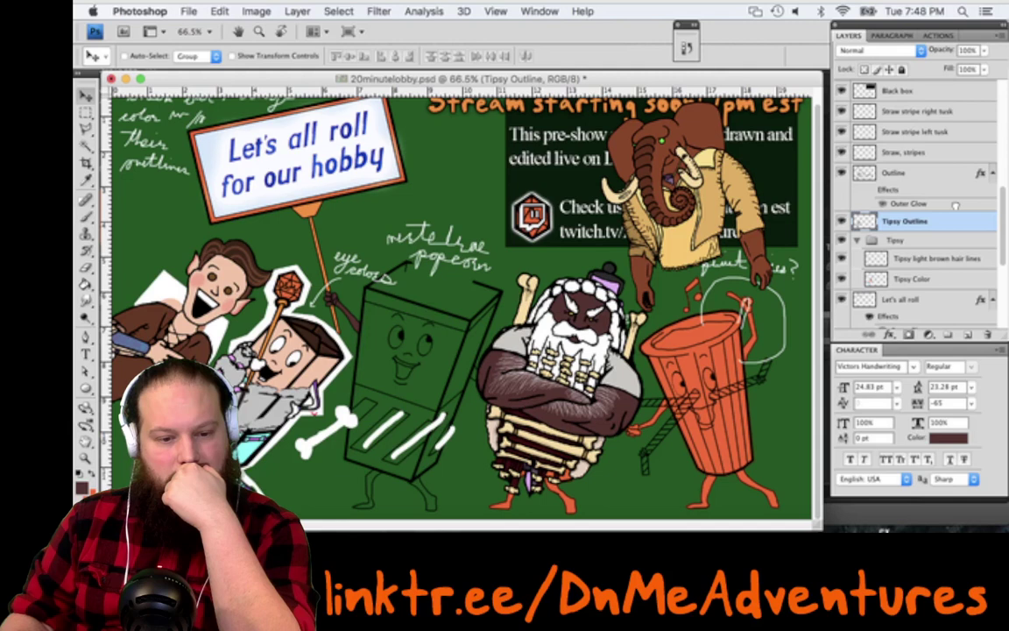
{"action": "left_click", "coordinate": [839, 177]}
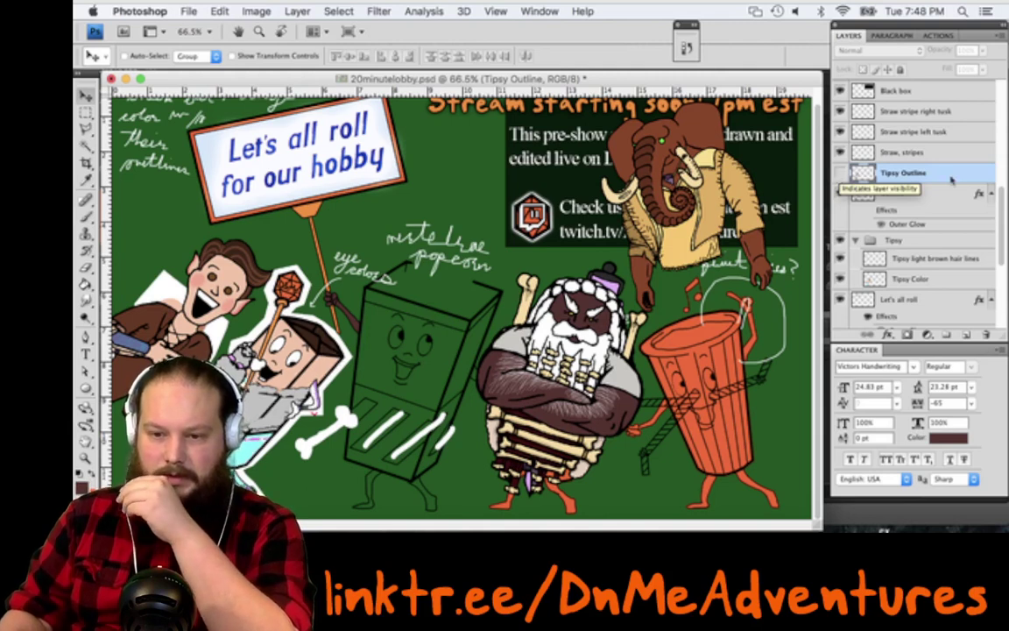
Create a layer group named Notes and put the Notes and Spotify reminder layers inside it
{"action": "left_click_drag", "start_coordinate": [1001, 247], "coordinate": [1001, 171]}
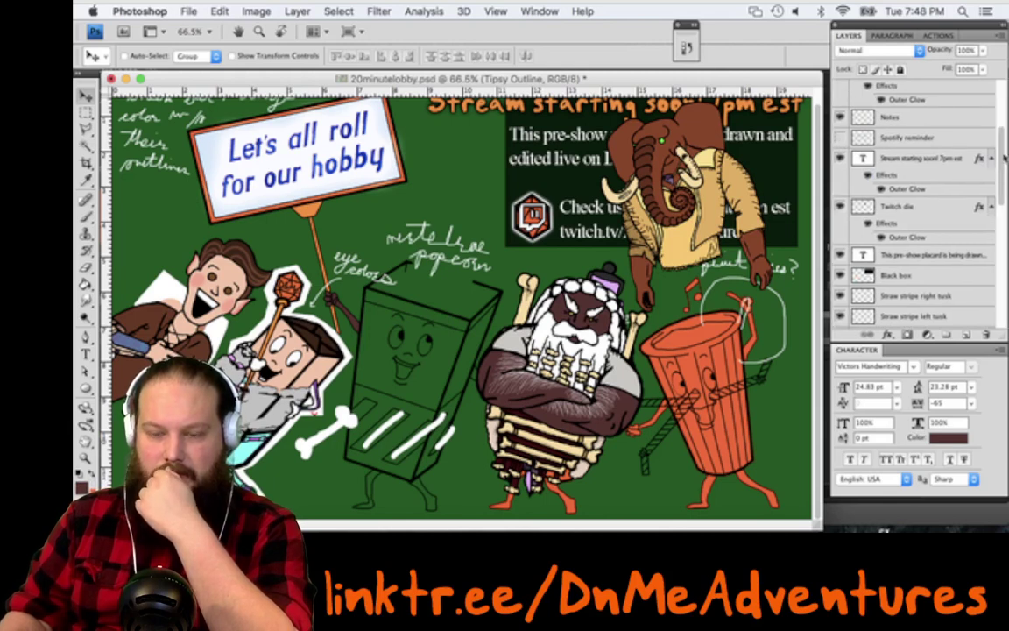
{"action": "scroll", "coordinate": [1003, 155], "scroll_direction": "up", "scroll_amount": 3}
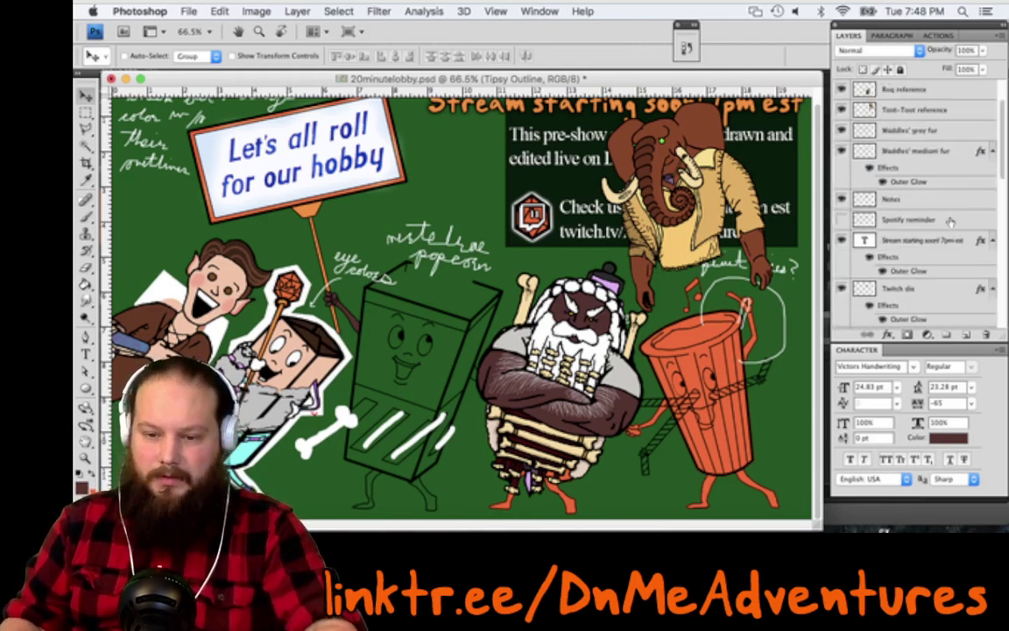
{"action": "left_click", "coordinate": [949, 200]}
{"action": "left_click", "coordinate": [951, 221], "text": "shift"}
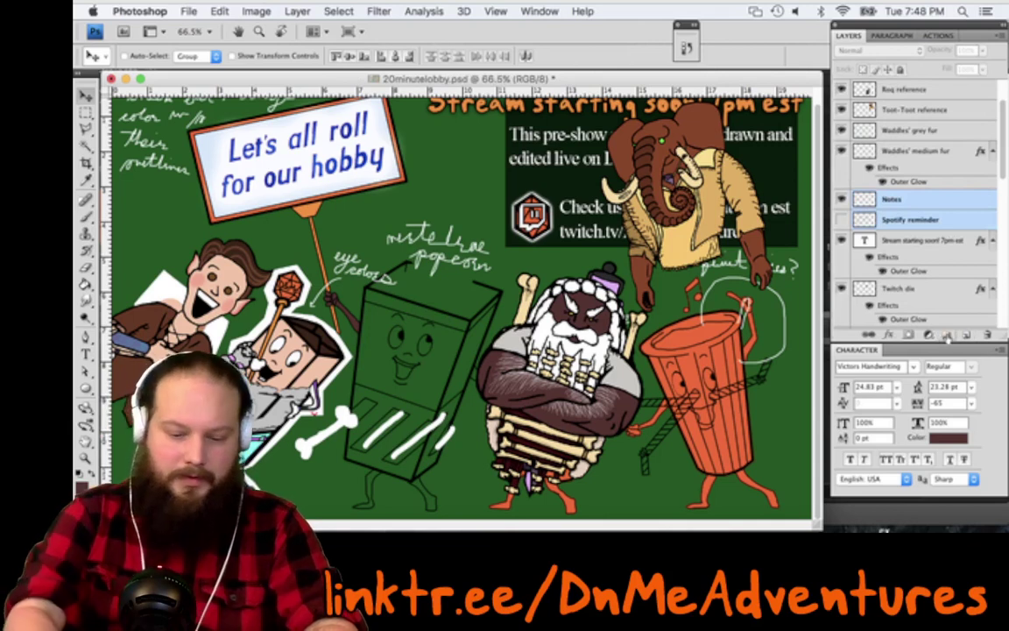
{"action": "key", "text": "super+g"}
{"action": "double_click", "coordinate": [899, 198]}
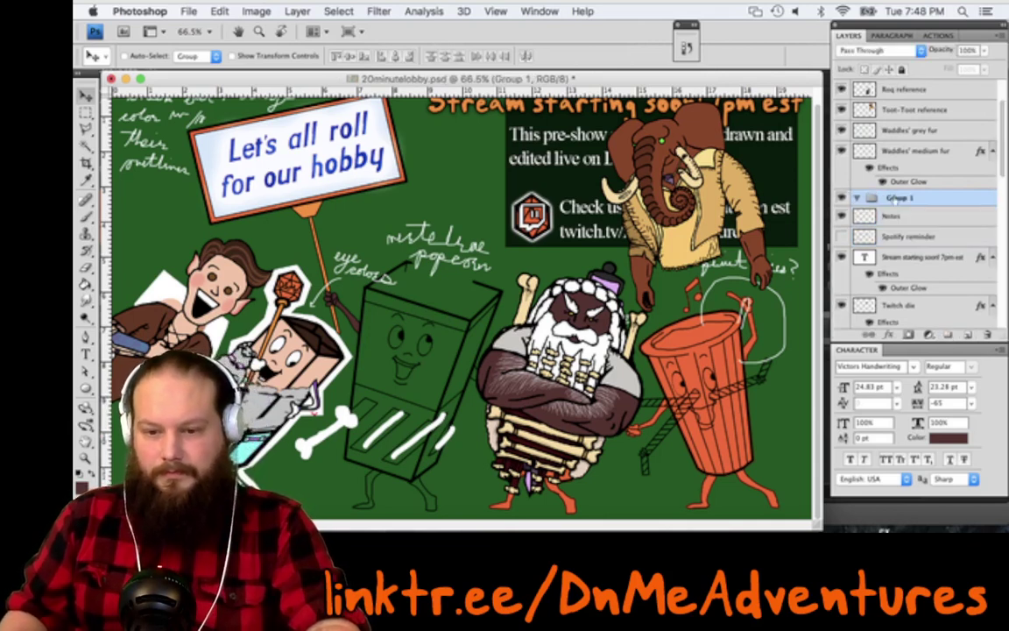
{"action": "type", "text": "Notes"}
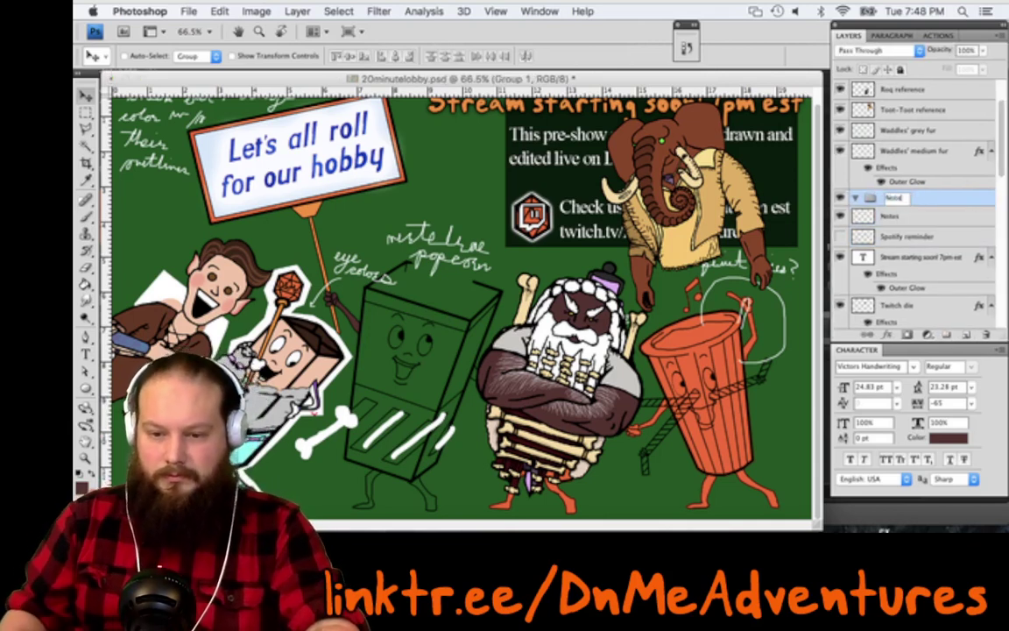
{"action": "key", "text": "Return"}
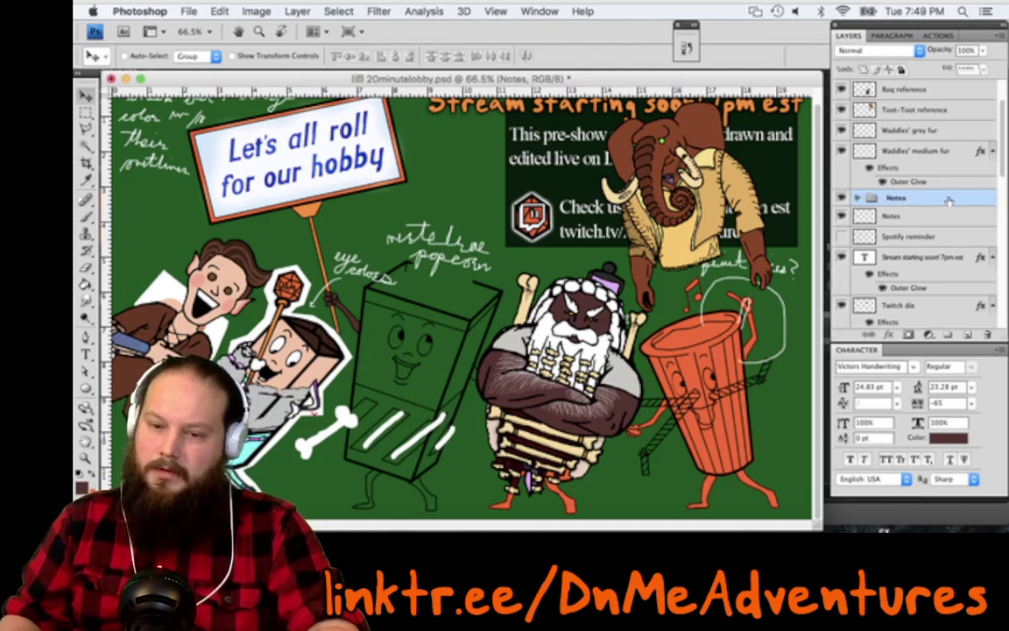
{"action": "left_click", "coordinate": [856, 198]}
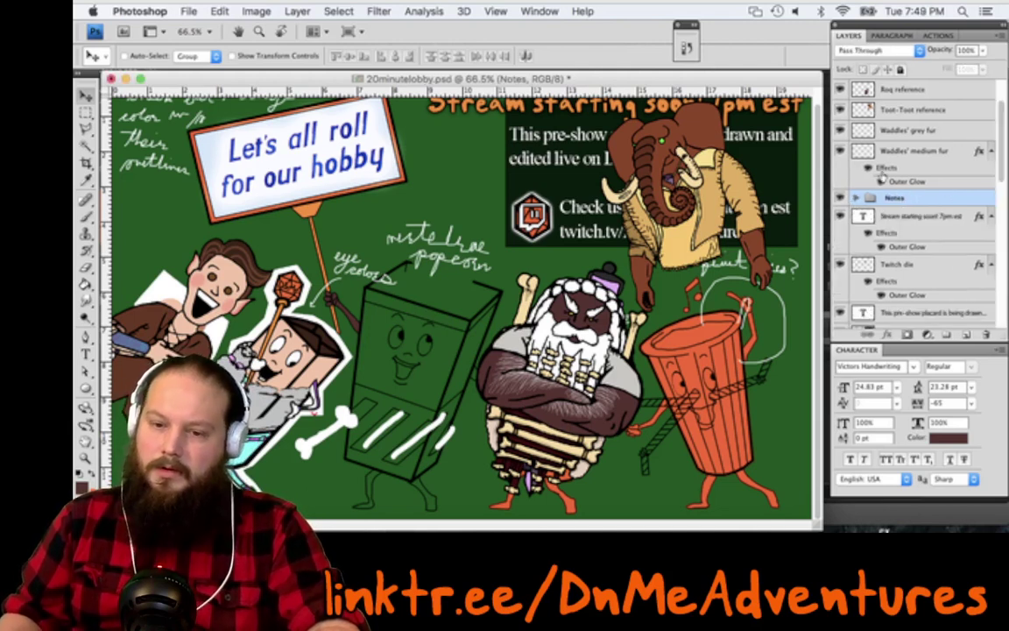
Move the Waddles' grey fur and Waddles' medium fur layers into the Tipsy group below the hair lines, and put Tipsy Outline above Tipsy Color
{"action": "left_click", "coordinate": [956, 130]}
{"action": "left_click", "coordinate": [960, 151], "text": "shift"}
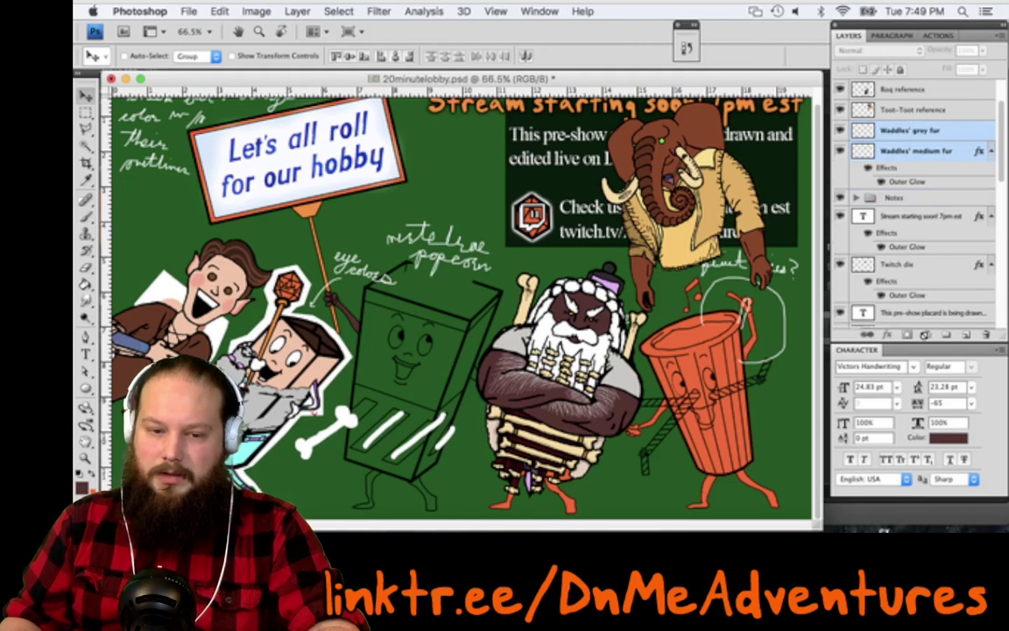
{"action": "scroll", "coordinate": [937, 137], "scroll_direction": "down", "scroll_amount": 5}
{"action": "scroll", "coordinate": [938, 136], "scroll_direction": "up", "scroll_amount": 5}
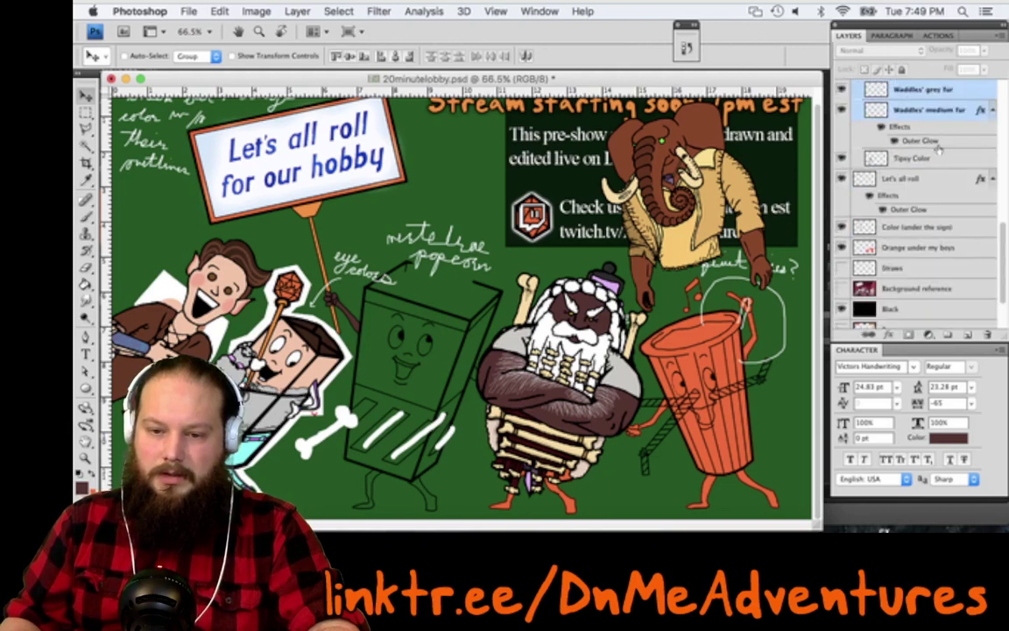
{"action": "scroll", "coordinate": [939, 150], "scroll_direction": "up", "scroll_amount": 4}
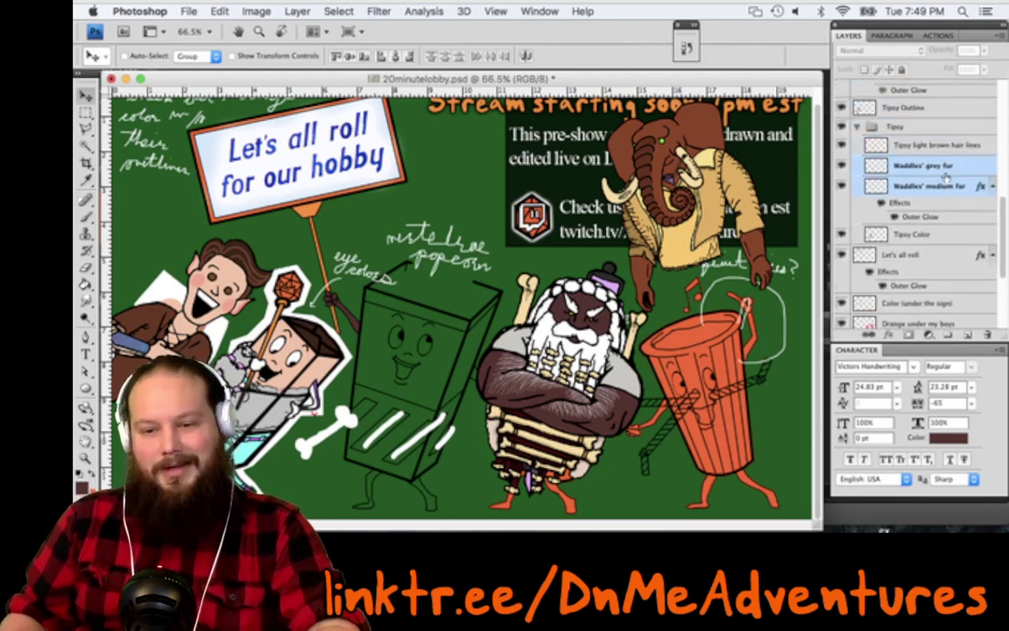
{"action": "left_click_drag", "start_coordinate": [946, 129], "coordinate": [937, 248]}
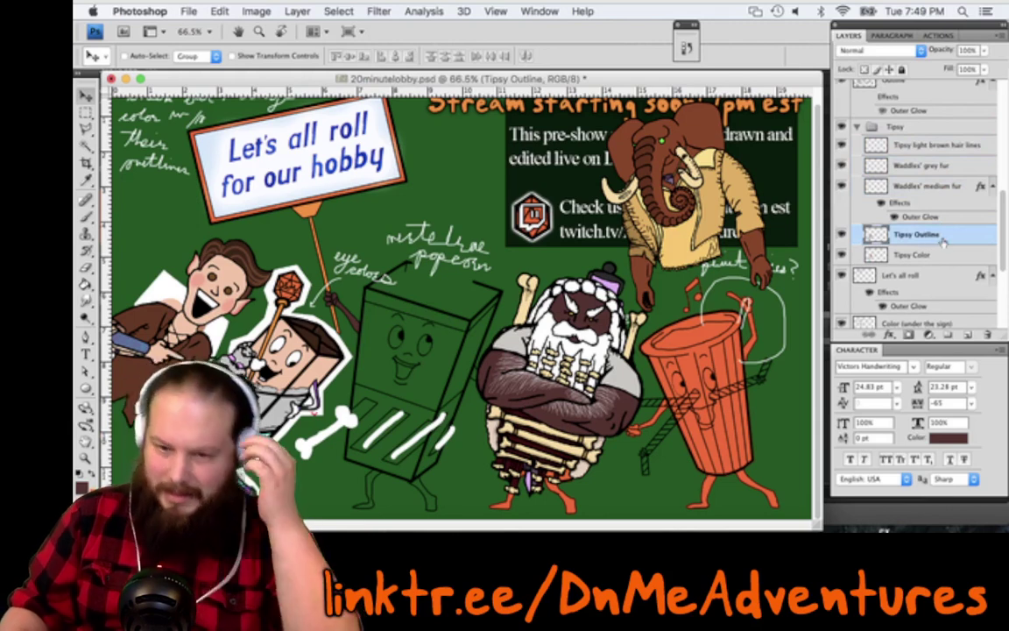
Collapse the Tipsy group and move it directly above the Outline layer
{"action": "scroll", "coordinate": [885, 201], "scroll_direction": "up", "scroll_amount": 1}
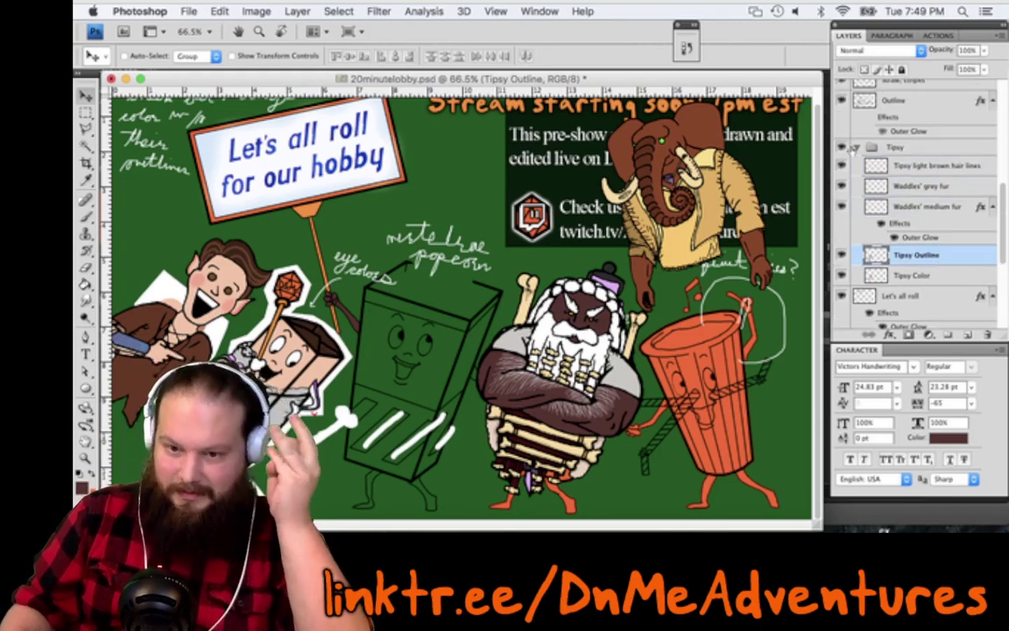
{"action": "left_click", "coordinate": [855, 147]}
{"action": "left_click_drag", "start_coordinate": [927, 151], "coordinate": [928, 139]}
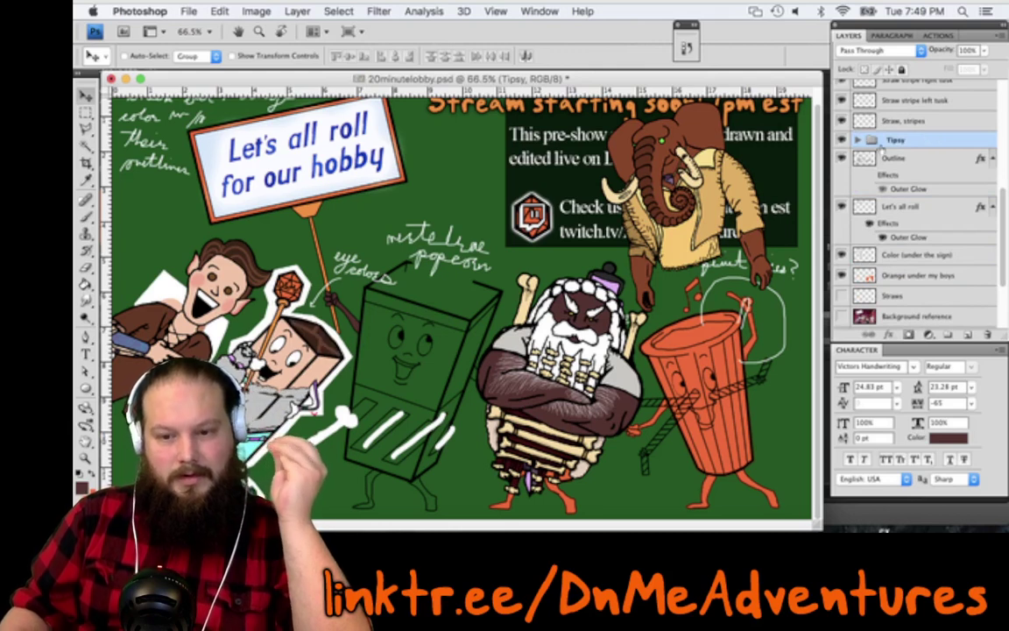
Examine how the Waddles' fur, Tipsy Outline and Tipsy Color layers stack inside the Tipsy group, comparing them with the character's drawing up close
{"action": "left_click", "coordinate": [856, 140]}
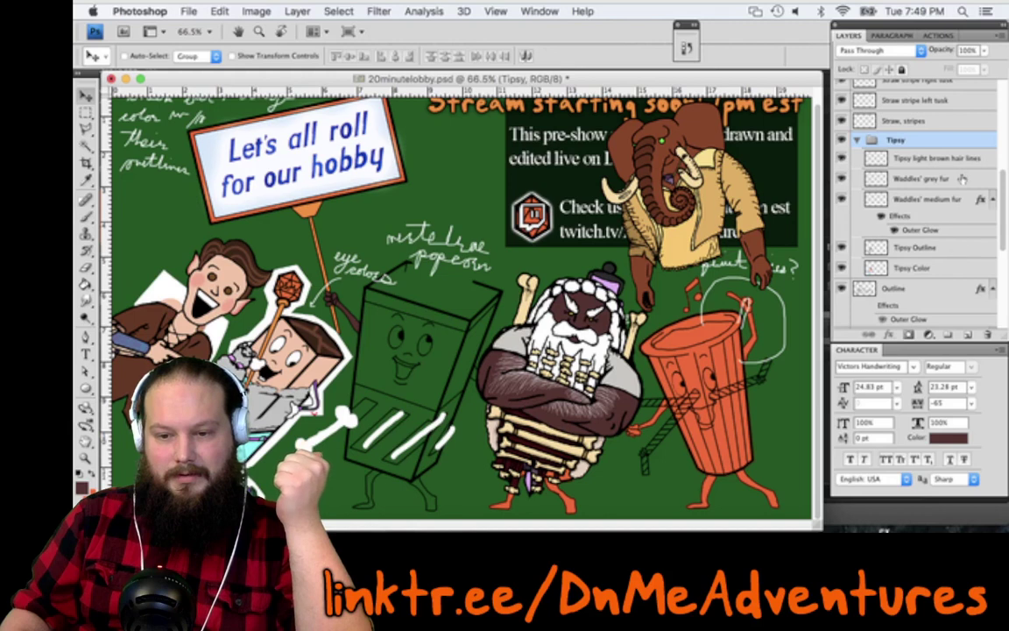
{"action": "left_click", "coordinate": [937, 268]}
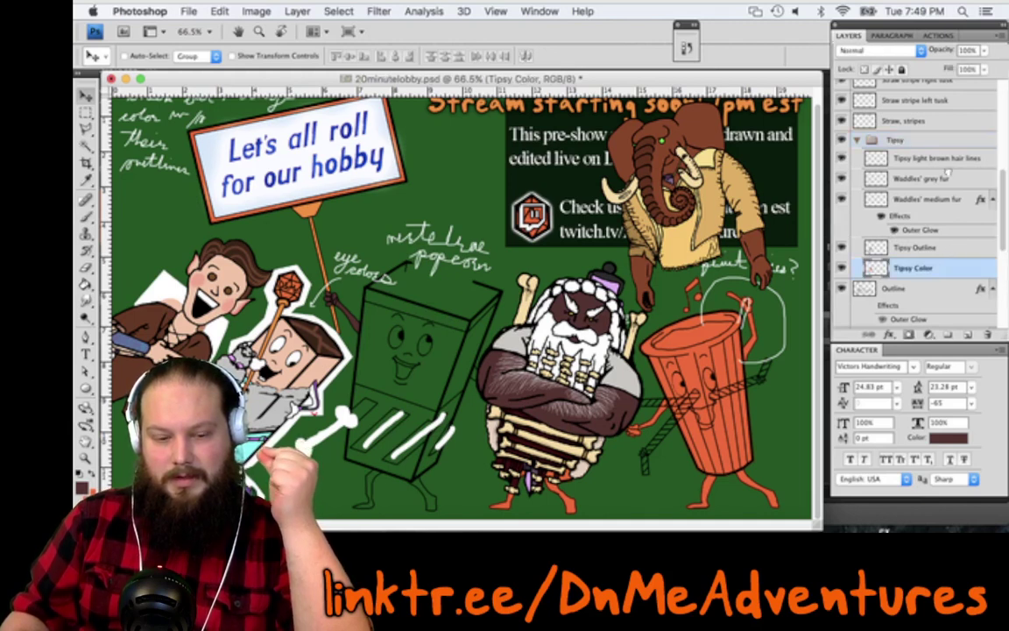
{"action": "left_click_drag", "start_coordinate": [948, 174], "coordinate": [947, 254]}
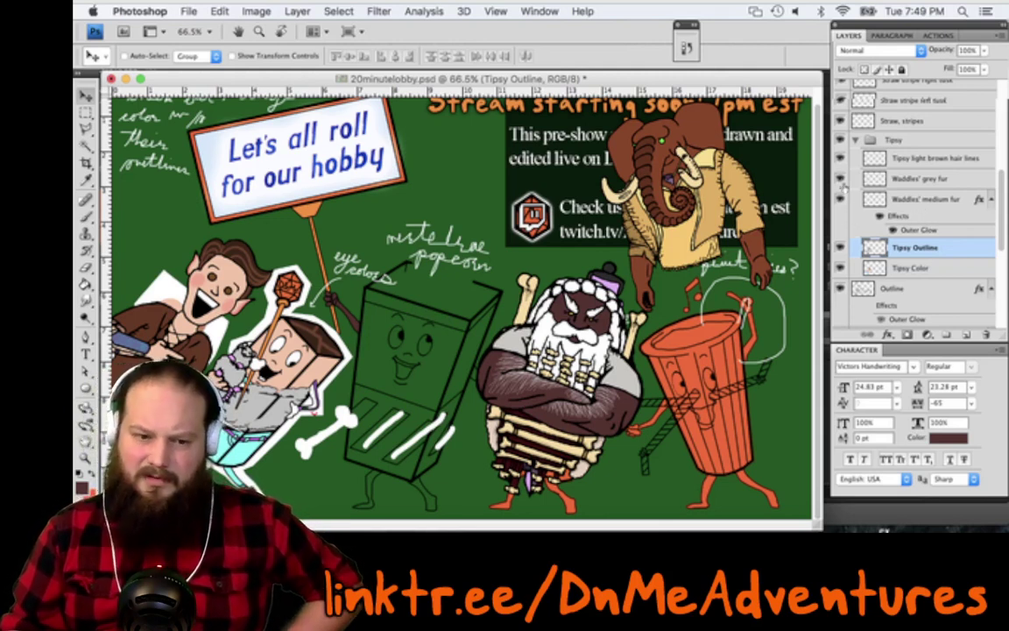
{"action": "left_click", "coordinate": [972, 180]}
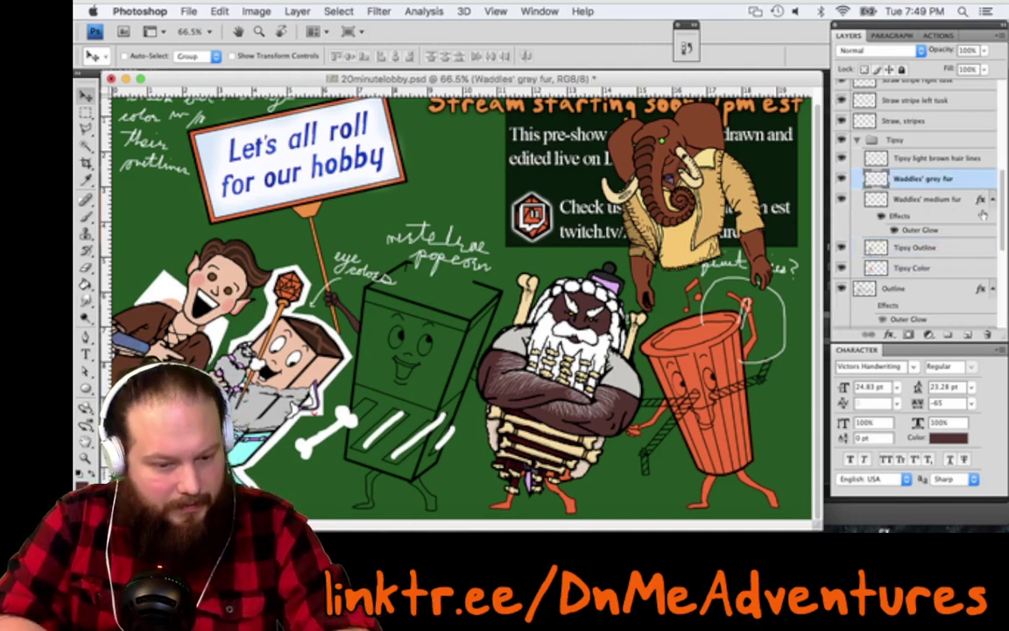
{"action": "left_click", "coordinate": [982, 210], "text": "shift"}
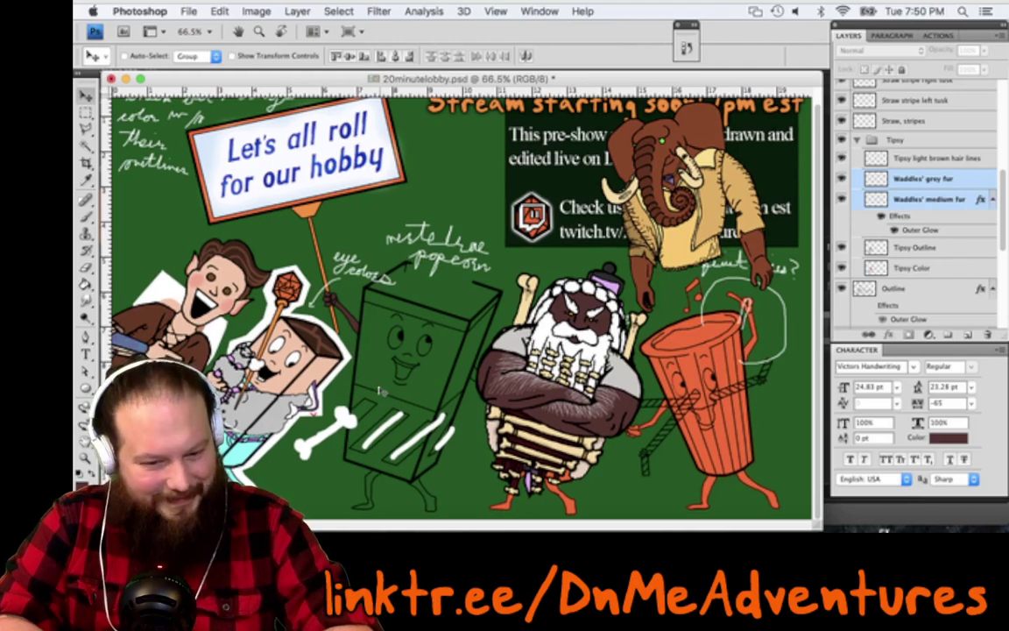
{"action": "scroll", "coordinate": [382, 393], "scroll_direction": "up", "scroll_amount": 5}
{"action": "scroll", "coordinate": [462, 302], "scroll_direction": "down", "scroll_amount": 3}
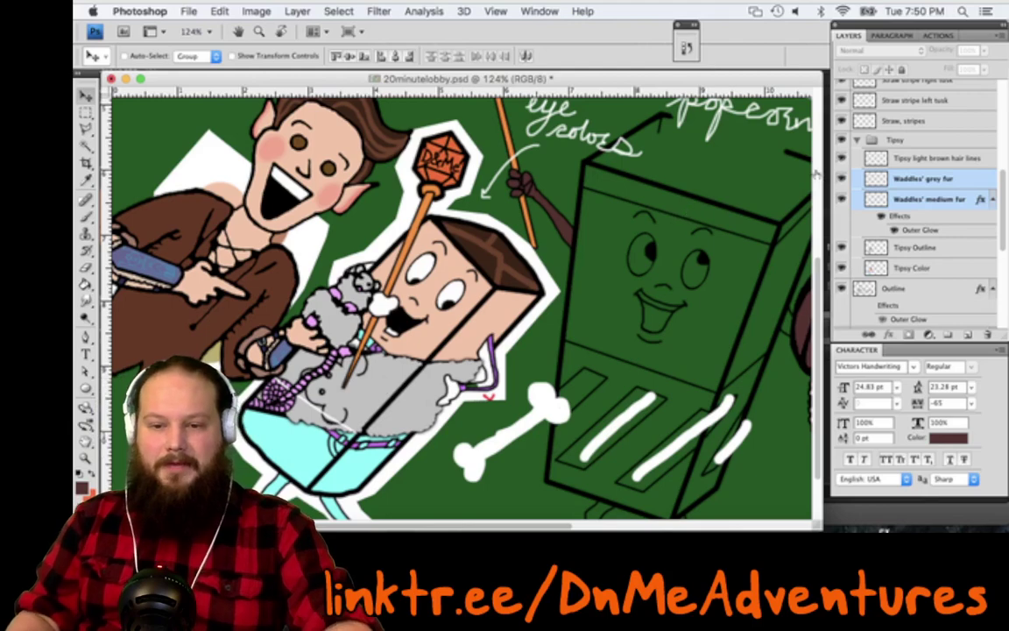
{"action": "key", "text": "super+z"}
On the Outline layer, Magic Wand select the area around the popcorn box and add the narrow strips along its upper front and side edges
{"action": "scroll", "coordinate": [685, 255], "scroll_direction": "up", "scroll_amount": 2}
{"action": "scroll", "coordinate": [613, 280], "scroll_direction": "right", "scroll_amount": 10}
{"action": "scroll", "coordinate": [521, 302], "scroll_direction": "up", "scroll_amount": 4}
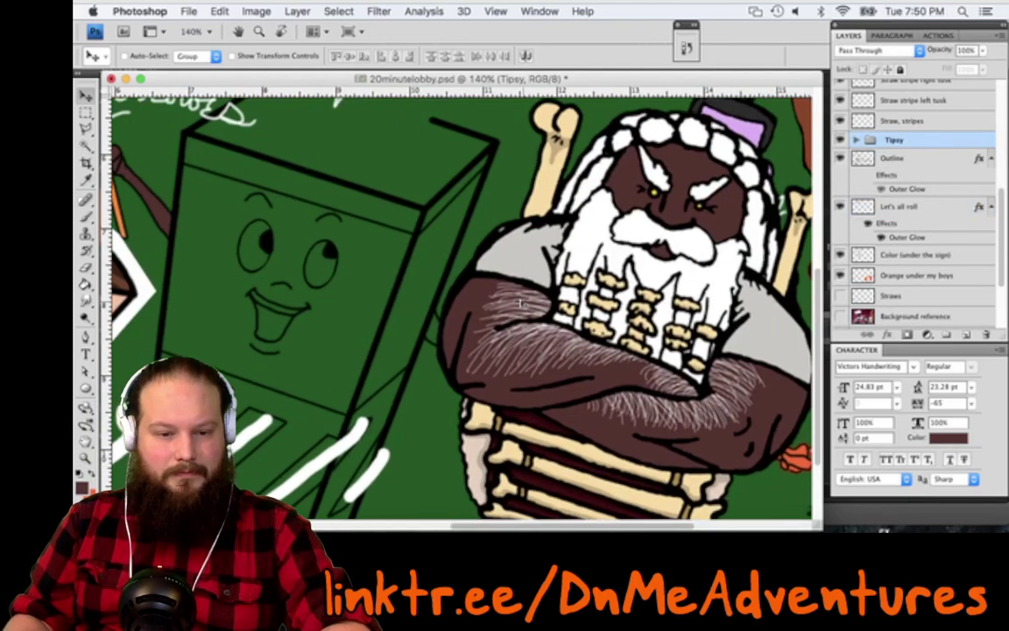
{"action": "scroll", "coordinate": [522, 303], "scroll_direction": "left", "scroll_amount": 8}
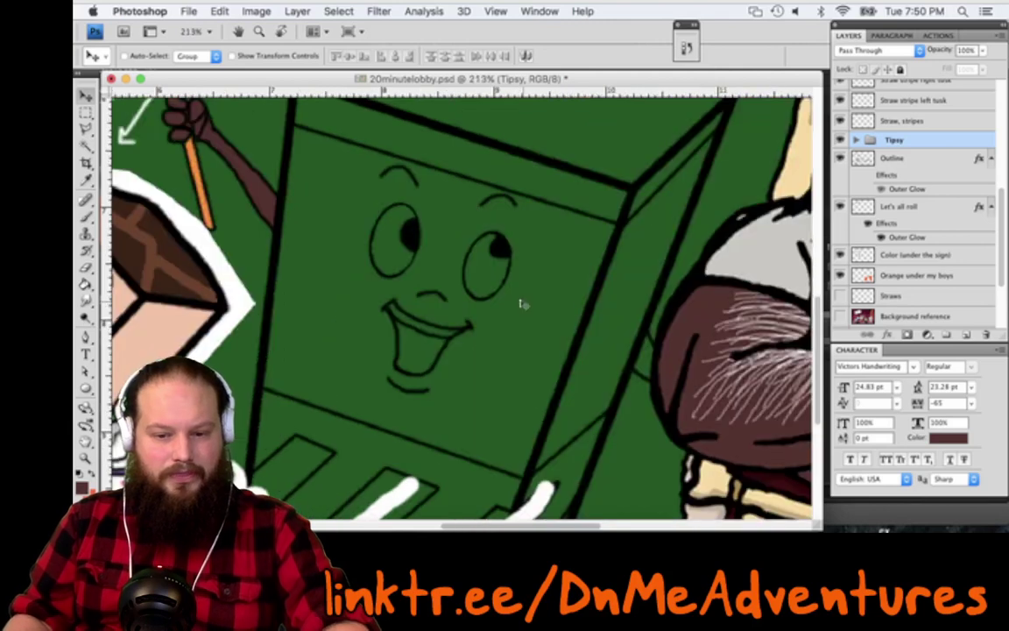
{"action": "left_click", "coordinate": [701, 317], "text": "super"}
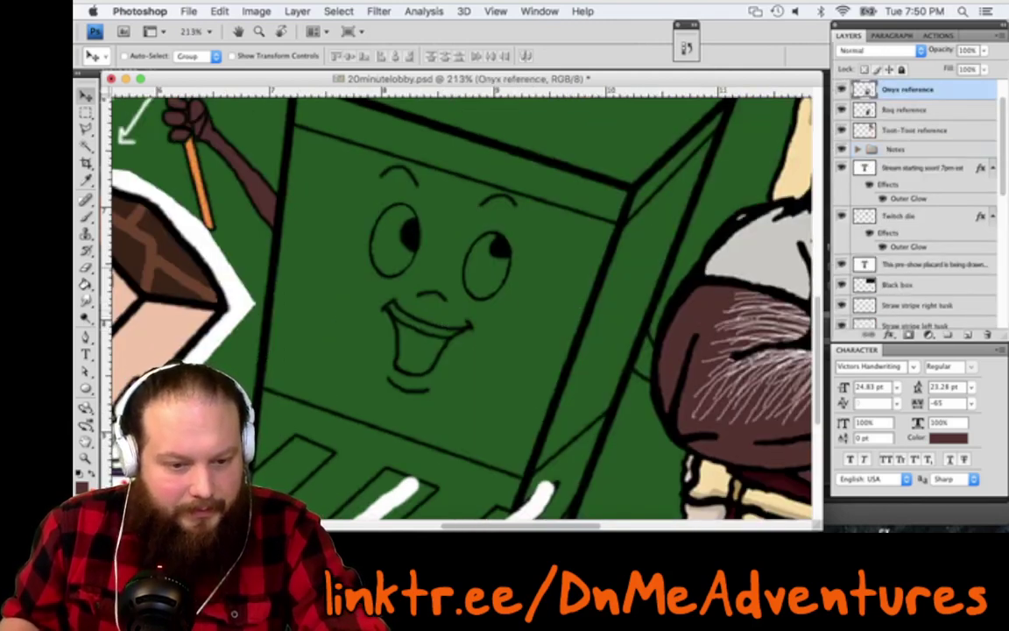
{"action": "key", "text": "w"}
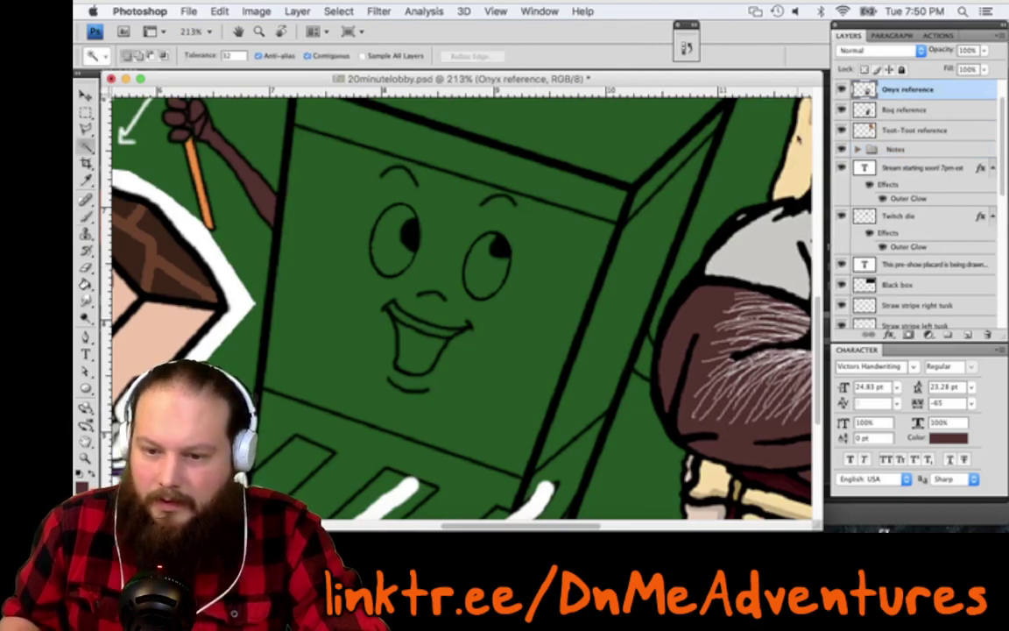
{"action": "left_click_drag", "start_coordinate": [1003, 189], "coordinate": [1005, 234]}
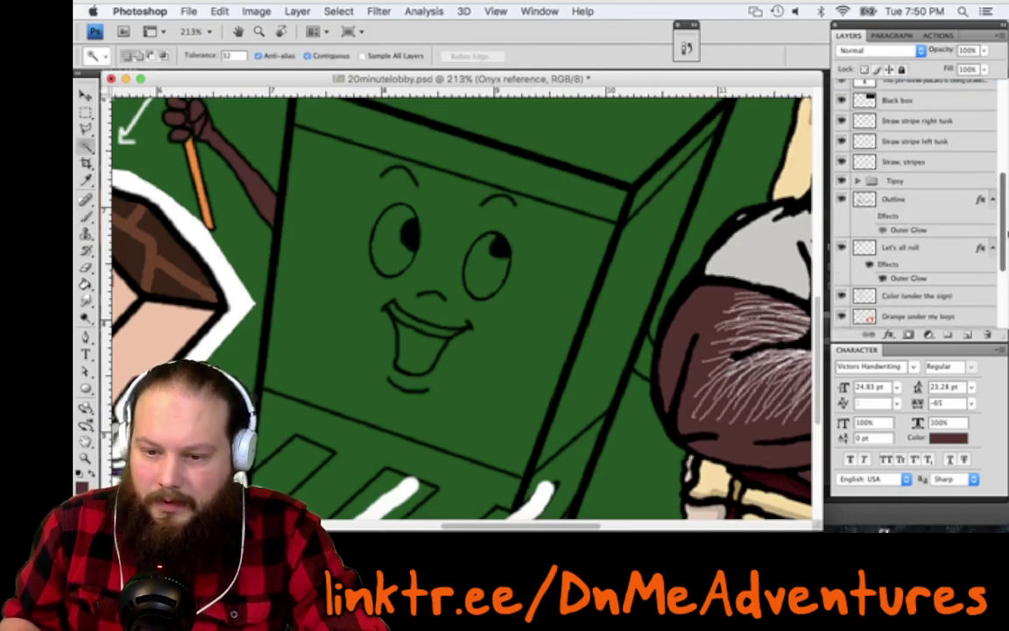
{"action": "left_click", "coordinate": [266, 261], "text": "super"}
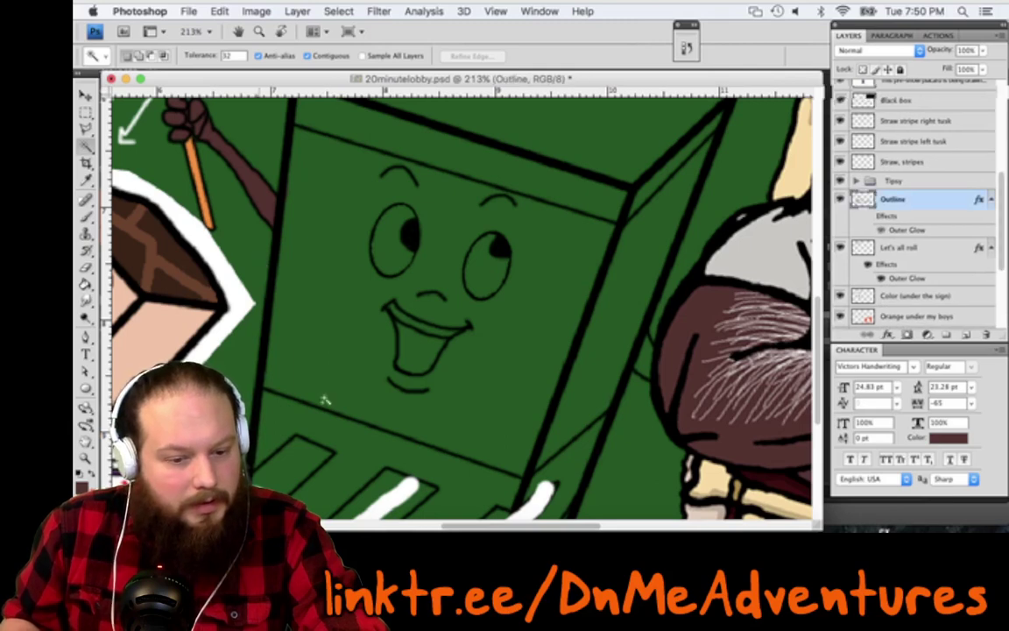
{"action": "left_click", "coordinate": [272, 417]}
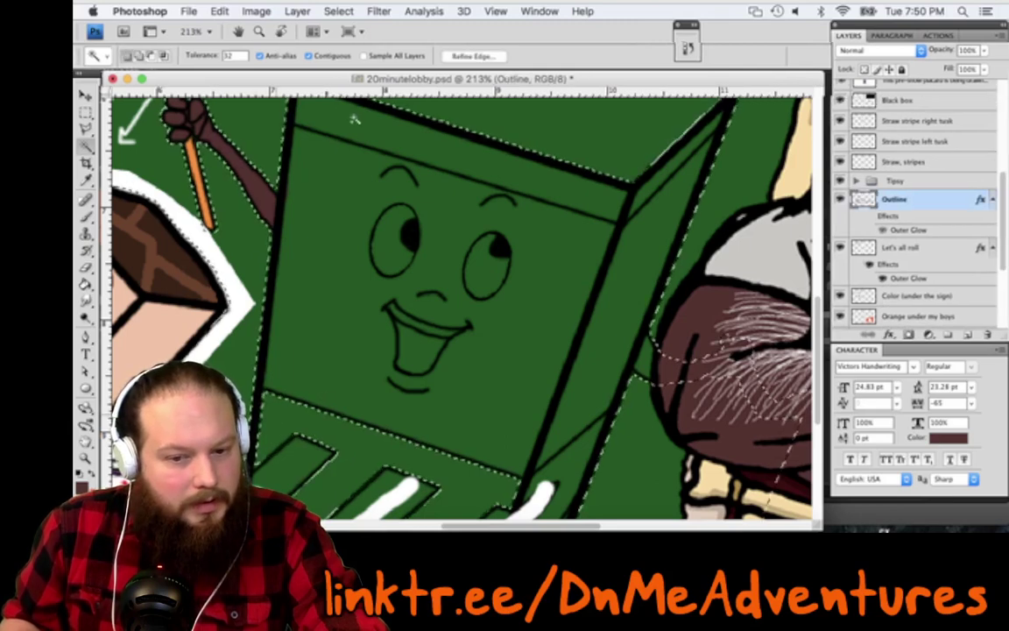
{"action": "scroll", "coordinate": [416, 300], "scroll_direction": "up", "scroll_amount": 1}
{"action": "scroll", "coordinate": [416, 300], "scroll_direction": "up", "scroll_amount": 2}
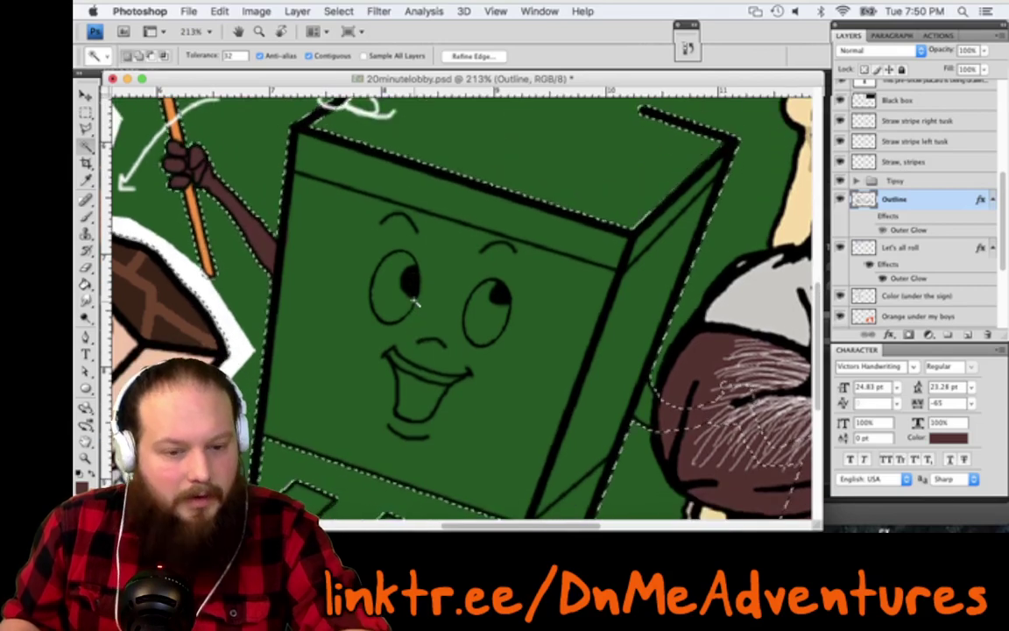
{"action": "scroll", "coordinate": [416, 297], "scroll_direction": "down", "scroll_amount": 1}
{"action": "left_click", "coordinate": [344, 141], "text": "shift"}
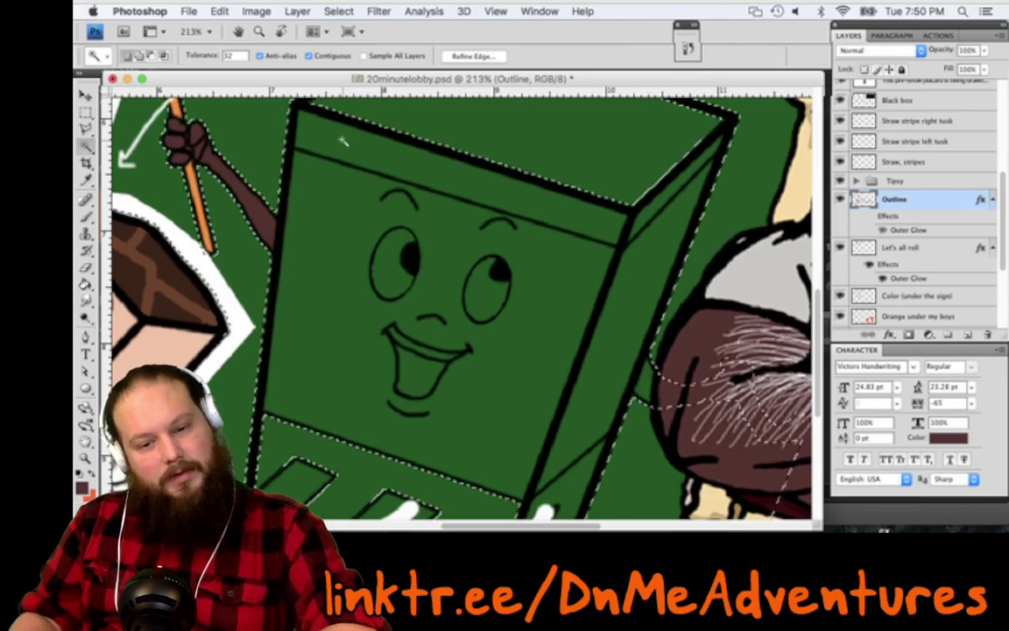
{"action": "left_click", "coordinate": [649, 213], "text": "shift"}
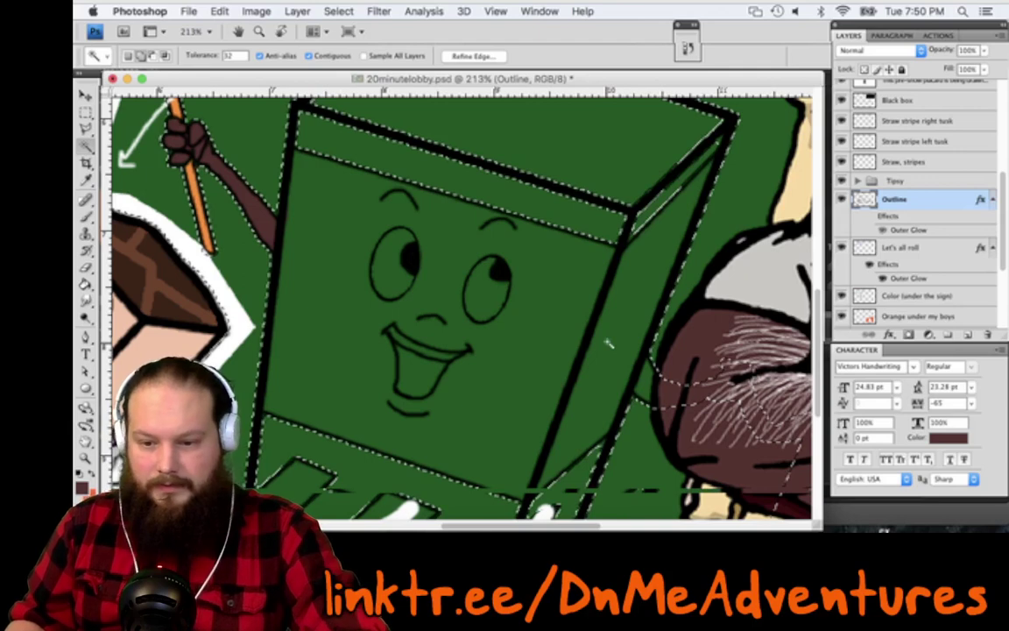
Make Color (under the sign) the active layer and invert the selection so it covers the popcorn box's face and side
{"action": "key", "text": "super+equal"}
{"action": "key", "text": "b"}
{"action": "key", "text": "alt+bracketleft"}
{"action": "key", "text": "alt+bracketleft"}
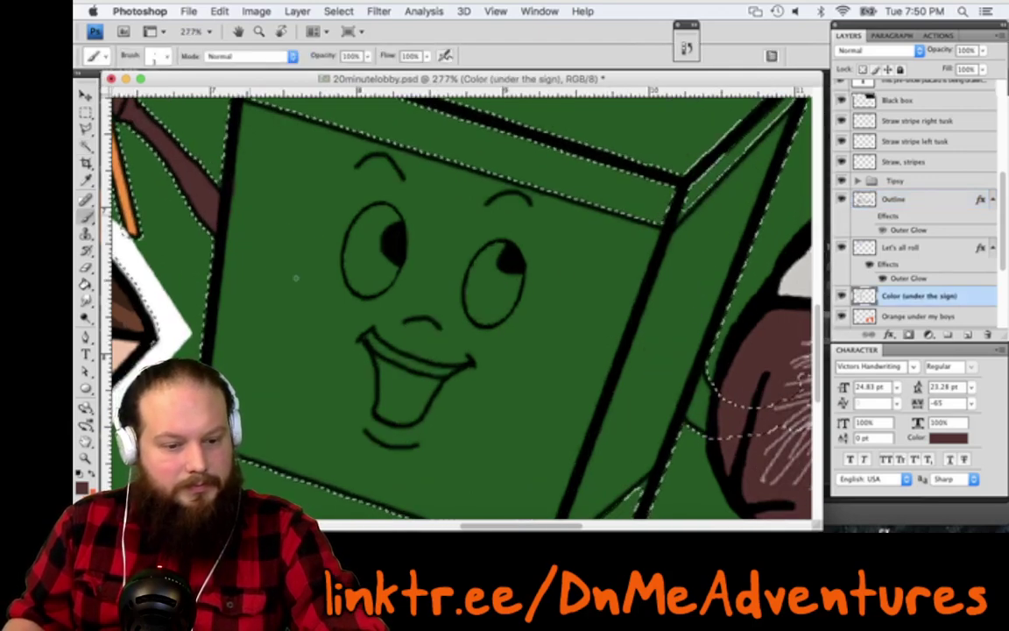
{"action": "right_click", "coordinate": [296, 278]}
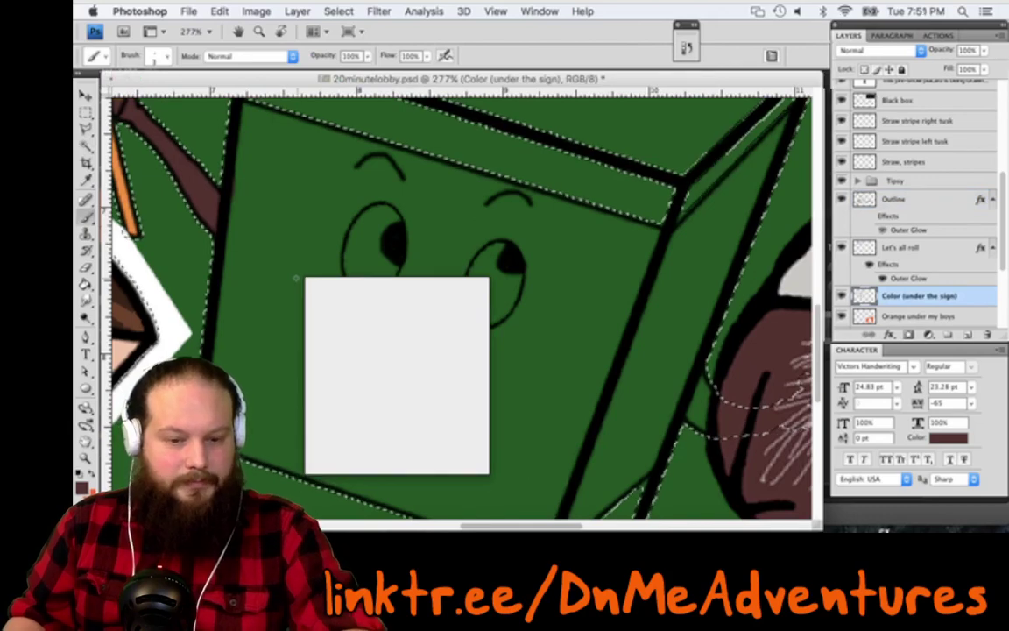
{"action": "key", "text": "m"}
{"action": "right_click", "coordinate": [277, 279]}
{"action": "left_click", "coordinate": [322, 296]}
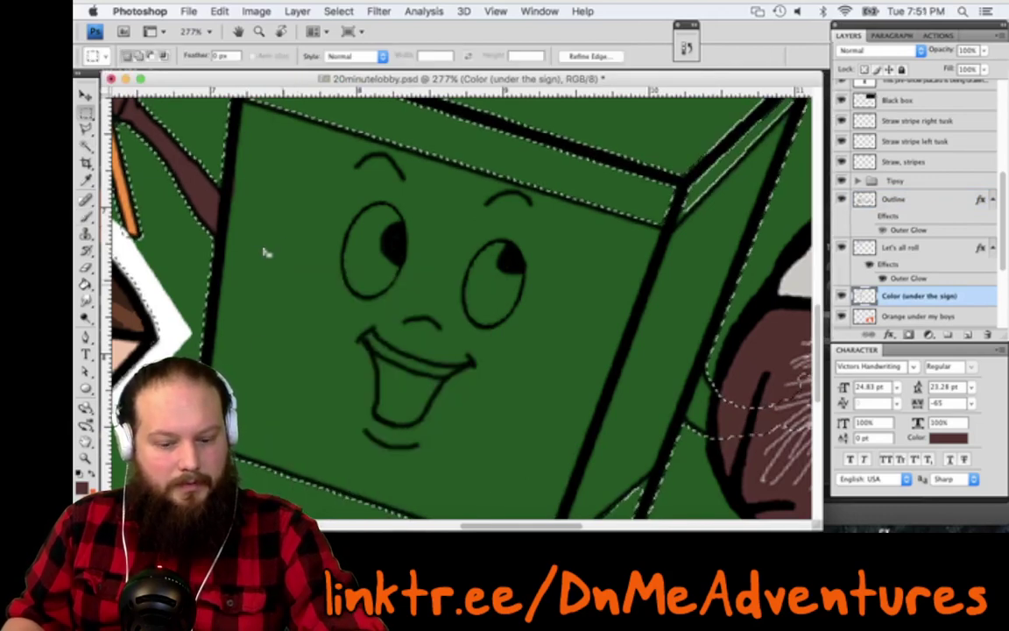
Set the brush diameter to 13 px and paint dark brown zigzag strokes on both sides of the popcorn box's face and on its side panel
{"action": "key", "text": "b"}
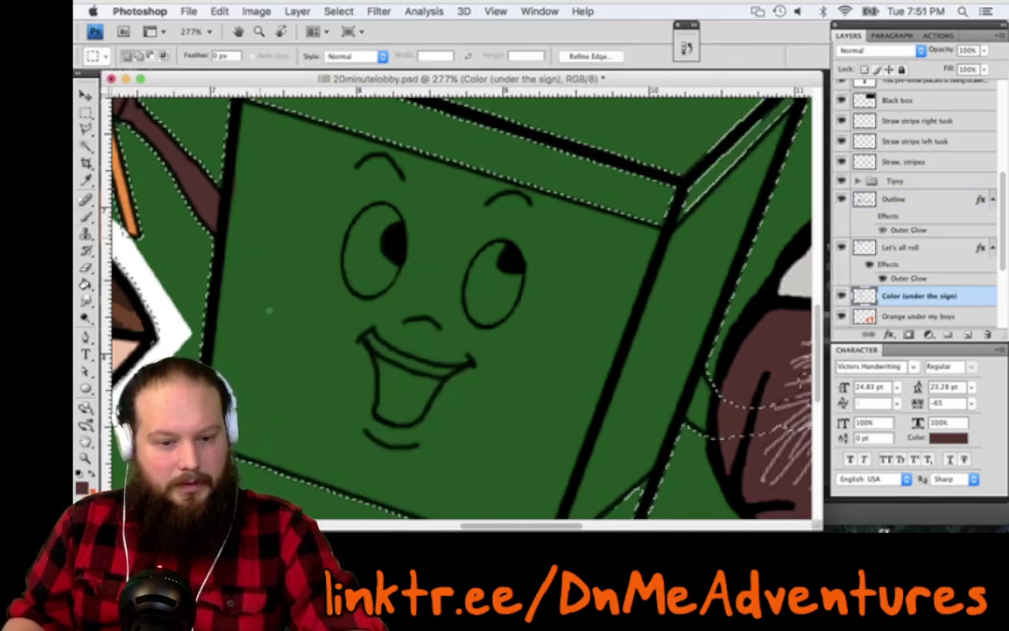
{"action": "left_click_drag", "start_coordinate": [251, 216], "coordinate": [304, 309]}
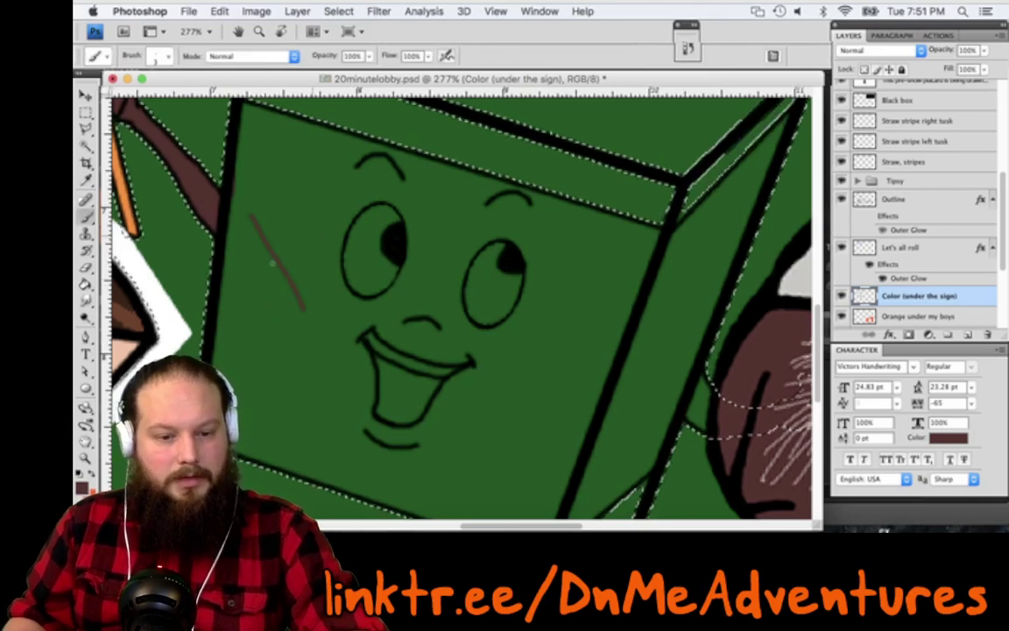
{"action": "right_click", "coordinate": [272, 263]}
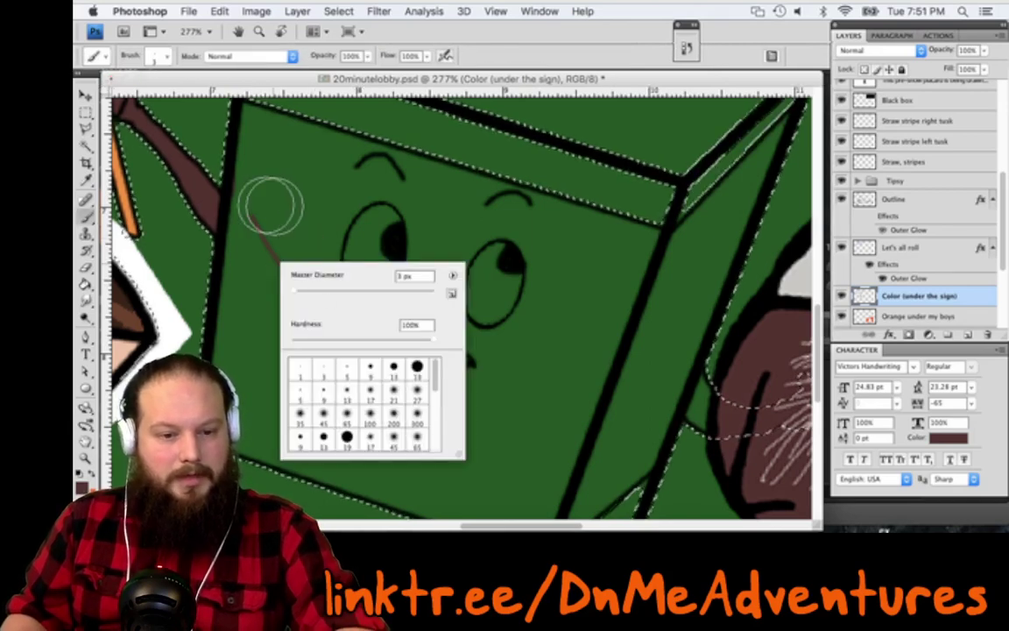
{"action": "left_click", "coordinate": [303, 294]}
{"action": "mouse_move", "coordinate": [294, 159]}
{"action": "left_mouse_down"}
{"action": "mouse_move", "coordinate": [281, 300]}
{"action": "mouse_move", "coordinate": [302, 367]}
{"action": "mouse_move", "coordinate": [289, 416]}
{"action": "left_mouse_up"}
{"action": "left_click_drag", "start_coordinate": [580, 250], "coordinate": [520, 439]}
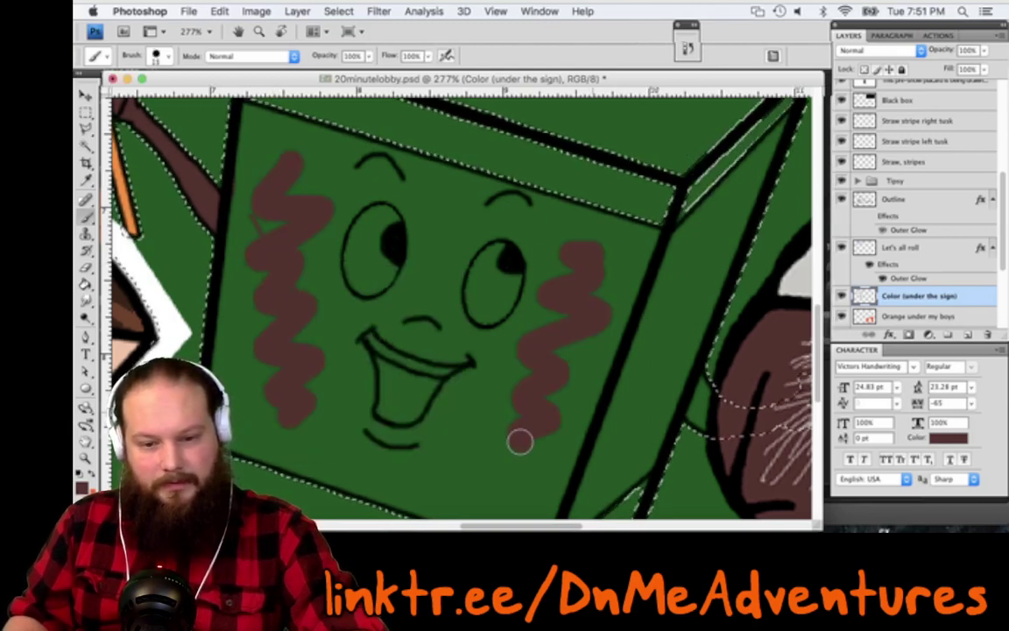
{"action": "mouse_move", "coordinate": [700, 240]}
{"action": "left_mouse_down"}
{"action": "mouse_move", "coordinate": [670, 342]}
{"action": "mouse_move", "coordinate": [619, 446]}
{"action": "left_mouse_up"}
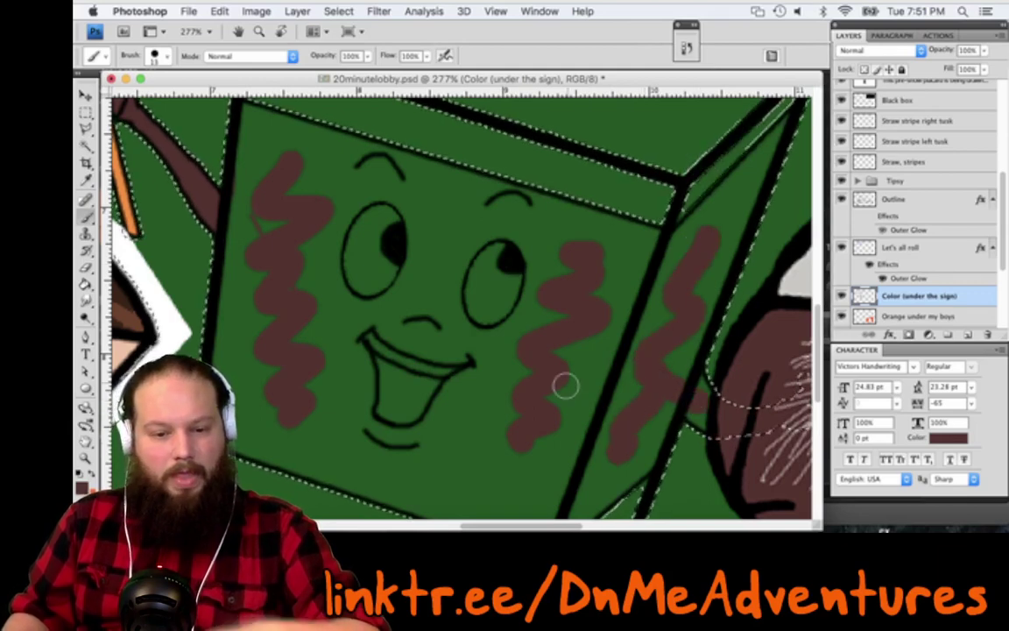
Sample the dark maroon from behind the bones on the bearded character's clothing as the foreground color
{"action": "scroll", "coordinate": [565, 385], "scroll_direction": "down", "scroll_amount": 5}
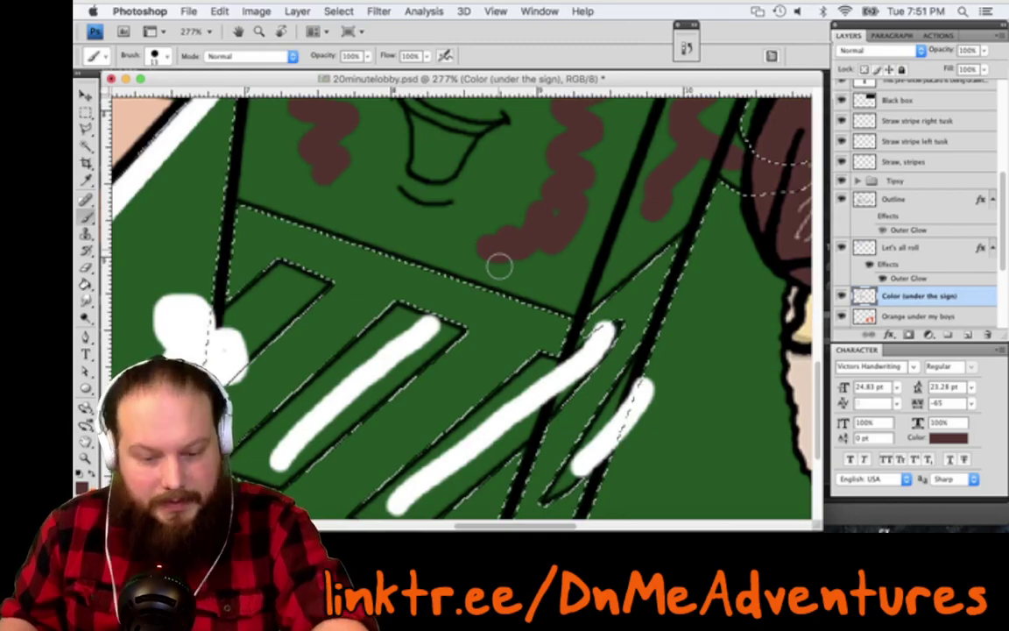
{"action": "key", "text": "i"}
{"action": "scroll", "coordinate": [540, 285], "scroll_direction": "right", "scroll_amount": 10}
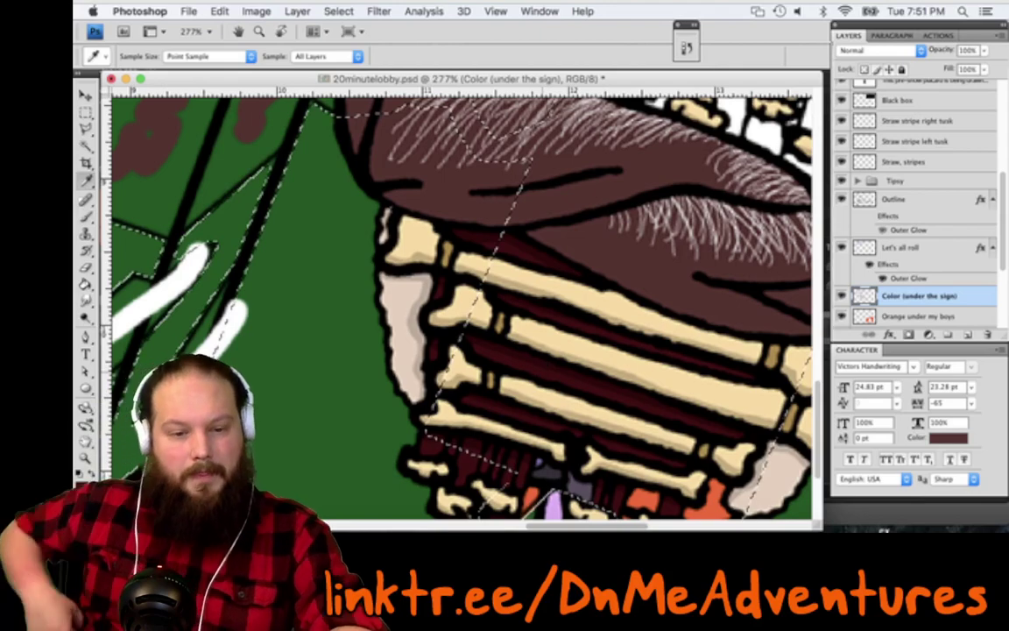
{"action": "scroll", "coordinate": [394, 206], "scroll_direction": "left", "scroll_amount": 10}
{"action": "scroll", "coordinate": [394, 206], "scroll_direction": "up", "scroll_amount": 6}
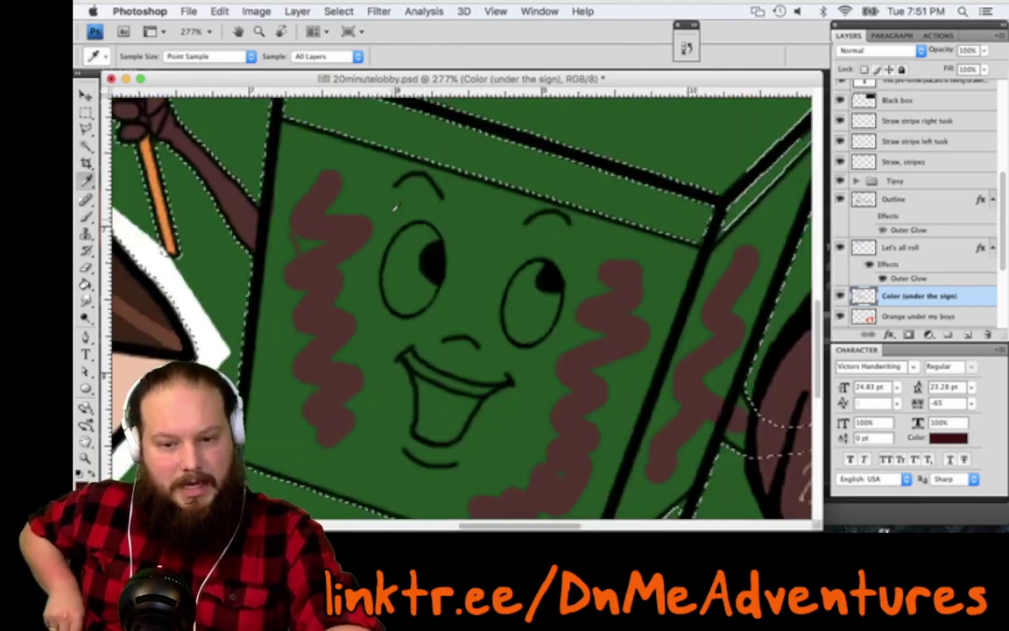
Clear the selection on the popcorn box
{"action": "scroll", "coordinate": [392, 174], "scroll_direction": "up", "scroll_amount": 2}
{"action": "scroll", "coordinate": [393, 173], "scroll_direction": "right", "scroll_amount": 3}
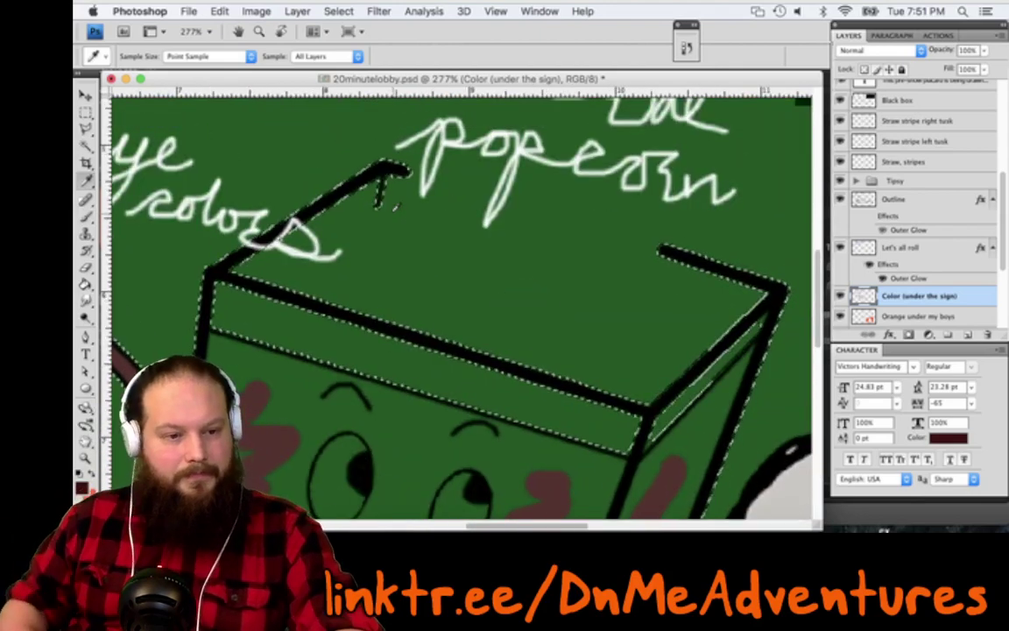
{"action": "key", "text": "m"}
{"action": "key", "text": "ctrl+d"}
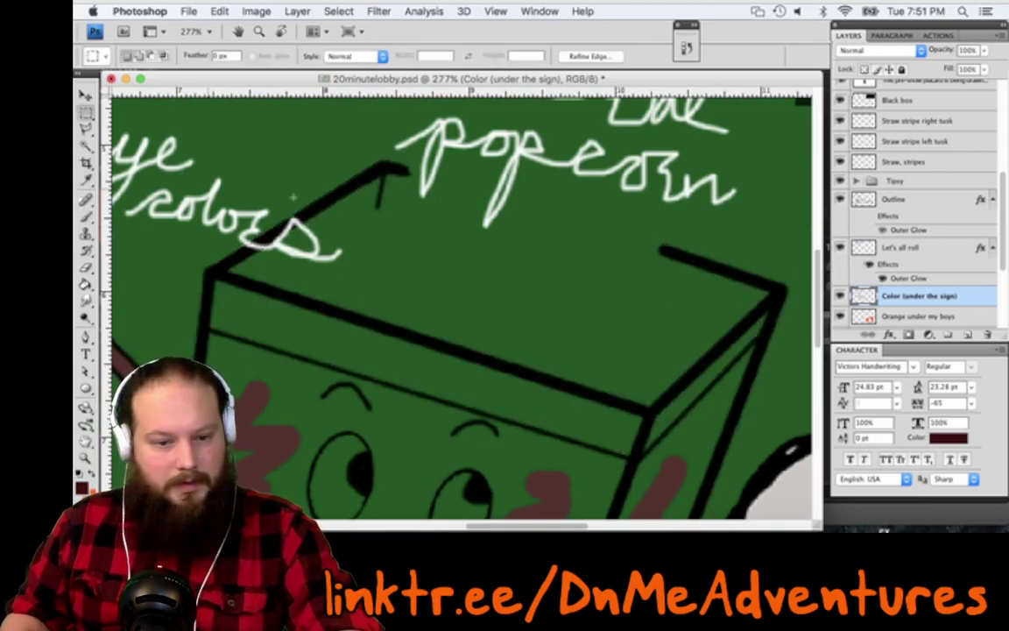
Paint a dark maroon zigzag stroke across the inside of the popcorn box's open top on Color (under the sign)
{"action": "key", "text": "b"}
{"action": "mouse_move", "coordinate": [307, 255]}
{"action": "left_mouse_down"}
{"action": "mouse_move", "coordinate": [354, 223]}
{"action": "mouse_move", "coordinate": [448, 264]}
{"action": "mouse_move", "coordinate": [426, 288]}
{"action": "left_mouse_up"}
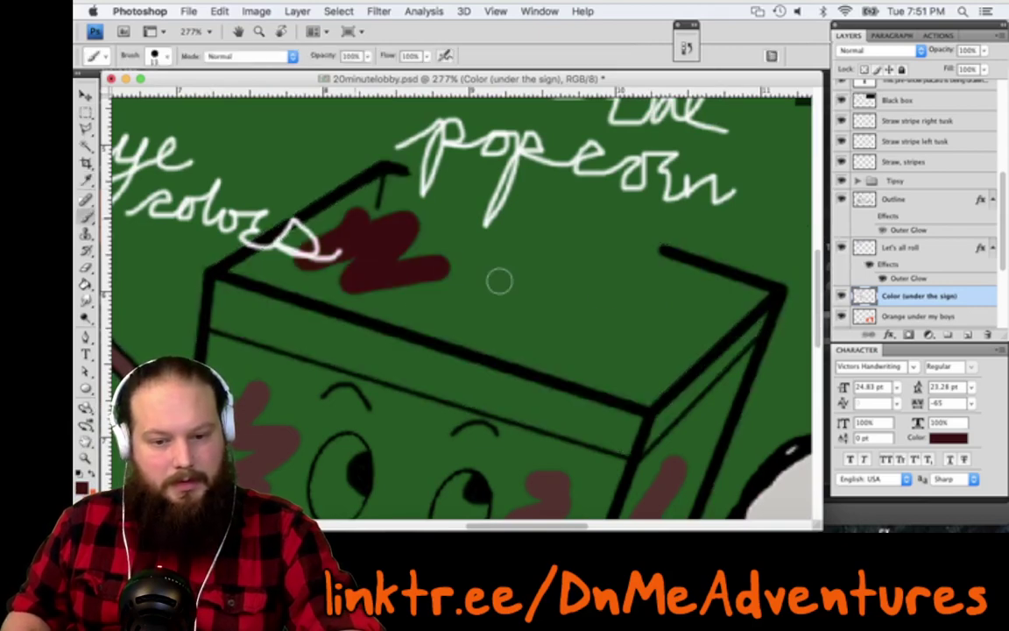
{"action": "mouse_move", "coordinate": [650, 345]}
{"action": "left_mouse_down"}
{"action": "mouse_move", "coordinate": [696, 313]}
{"action": "mouse_move", "coordinate": [670, 347]}
{"action": "left_mouse_up"}
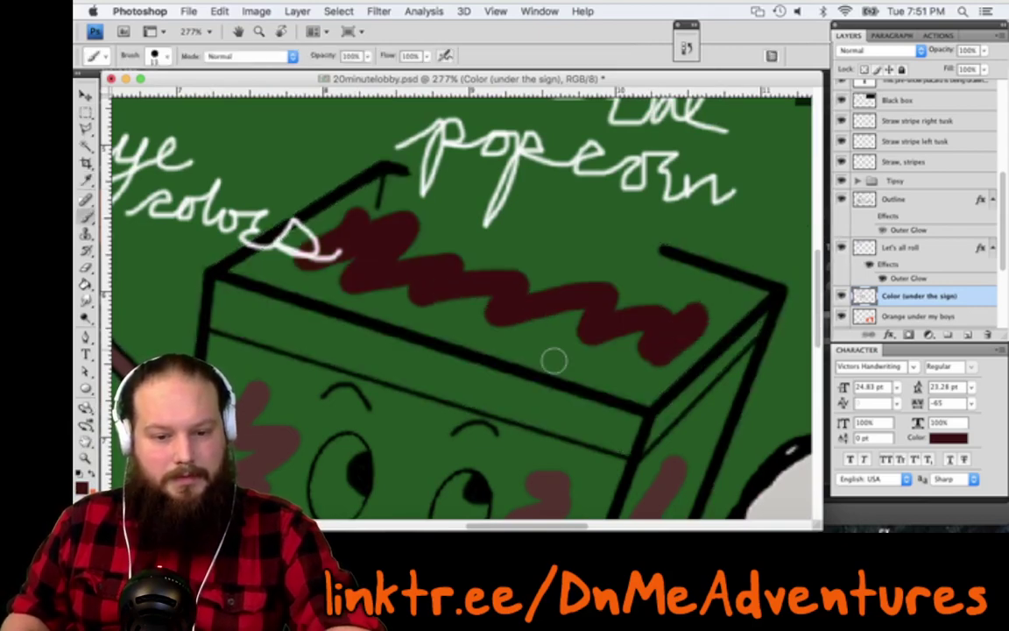
Examine the popcorn box's painted color strokes alongside the bearded reference character's skin, beard and bone colors
{"action": "scroll", "coordinate": [556, 360], "scroll_direction": "down", "scroll_amount": 6}
{"action": "scroll", "coordinate": [555, 360], "scroll_direction": "left", "scroll_amount": 2}
{"action": "scroll", "coordinate": [556, 358], "scroll_direction": "right", "scroll_amount": 3}
{"action": "scroll", "coordinate": [556, 358], "scroll_direction": "down", "scroll_amount": 1}
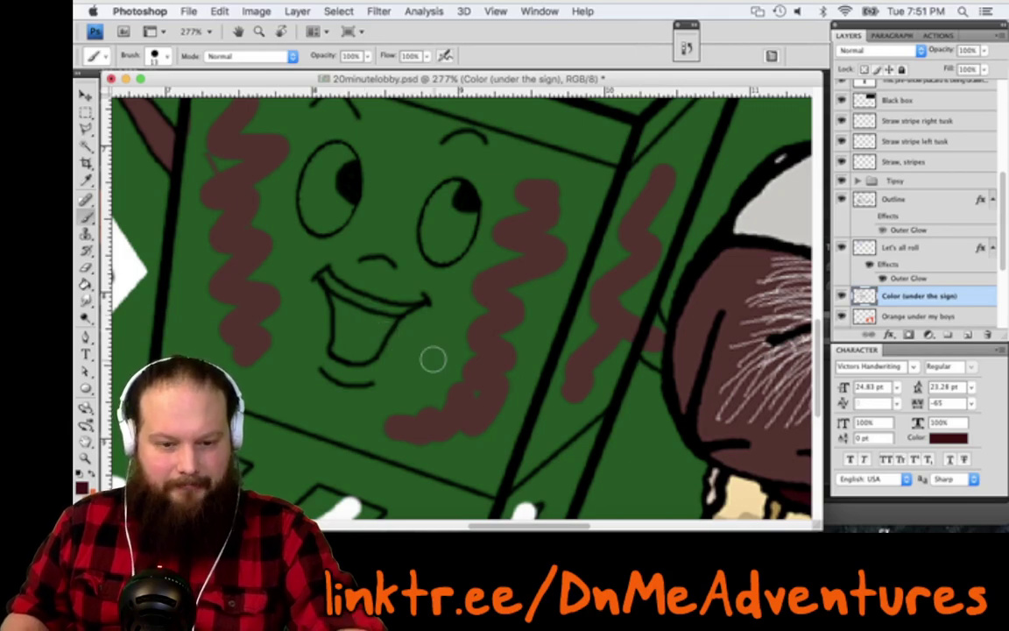
{"action": "scroll", "coordinate": [448, 346], "scroll_direction": "up", "scroll_amount": 2}
{"action": "scroll", "coordinate": [448, 346], "scroll_direction": "right", "scroll_amount": 2}
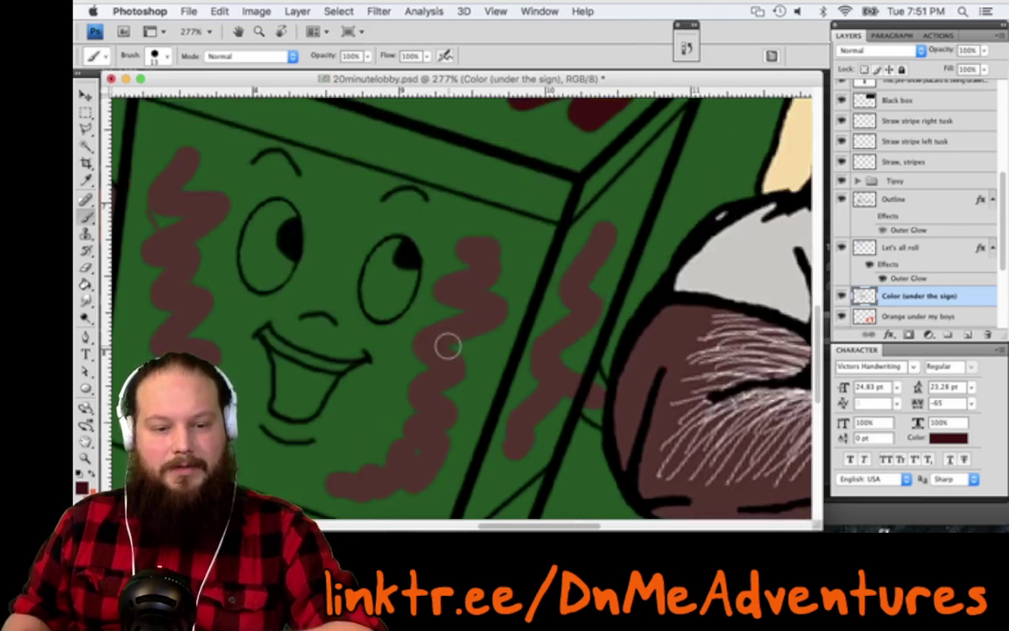
{"action": "scroll", "coordinate": [447, 346], "scroll_direction": "left", "scroll_amount": 8}
{"action": "scroll", "coordinate": [448, 346], "scroll_direction": "up", "scroll_amount": 4}
{"action": "scroll", "coordinate": [447, 346], "scroll_direction": "right", "scroll_amount": 8}
{"action": "scroll", "coordinate": [447, 346], "scroll_direction": "down", "scroll_amount": 1}
{"action": "scroll", "coordinate": [446, 347], "scroll_direction": "right", "scroll_amount": 5}
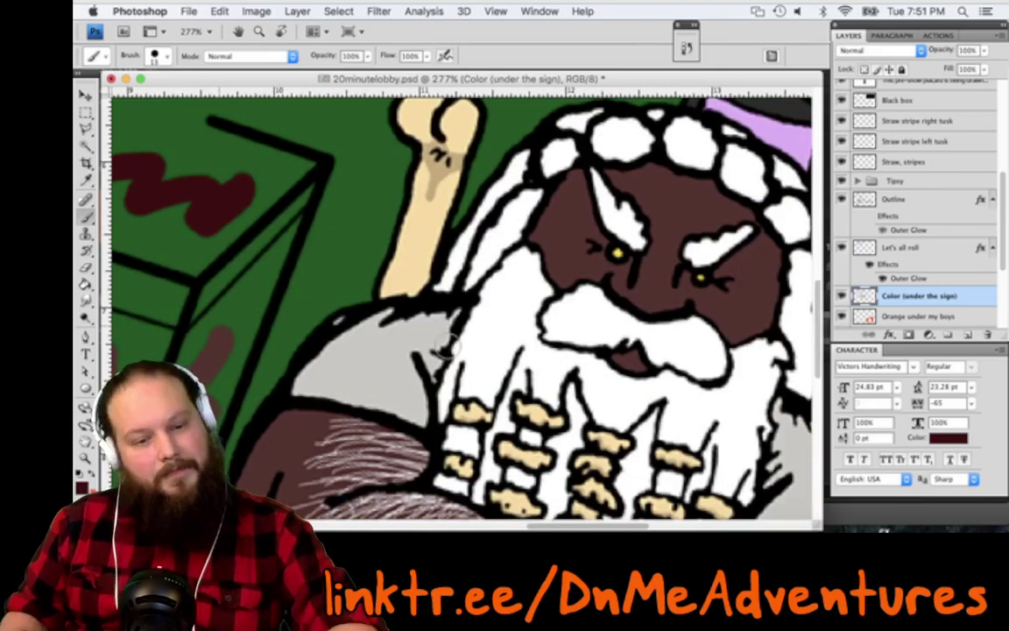
{"action": "scroll", "coordinate": [448, 347], "scroll_direction": "left", "scroll_amount": 5}
{"action": "scroll", "coordinate": [447, 347], "scroll_direction": "down", "scroll_amount": 2}
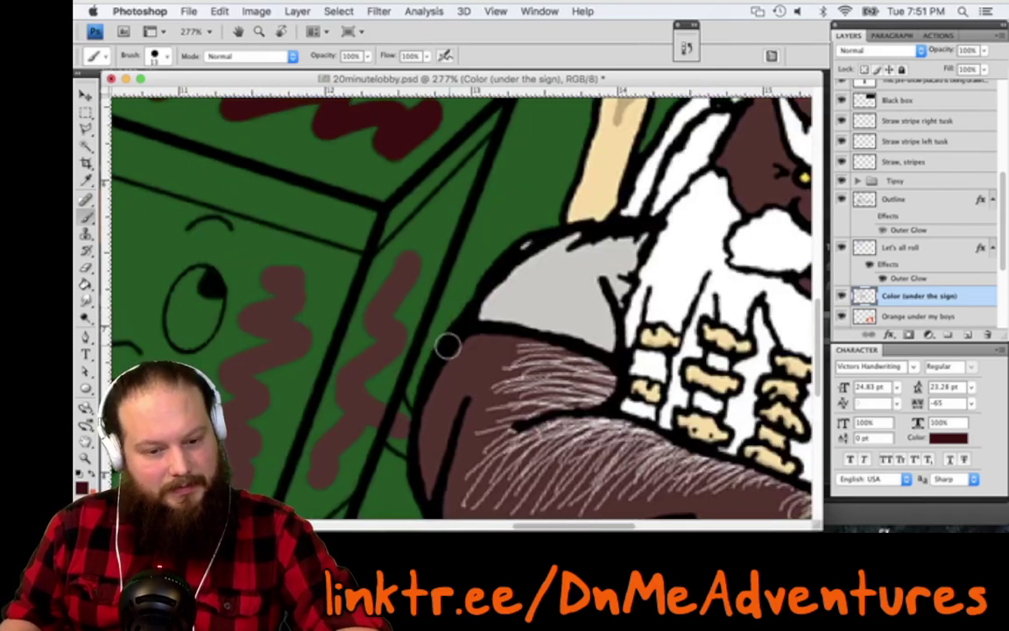
Sample the tan from the bearded character's bones and paint it along the three slanted stripes on the popcorn box's lower front
{"action": "scroll", "coordinate": [448, 346], "scroll_direction": "left", "scroll_amount": 5}
{"action": "scroll", "coordinate": [448, 346], "scroll_direction": "down", "scroll_amount": 5}
{"action": "scroll", "coordinate": [448, 359], "scroll_direction": "down", "scroll_amount": 2}
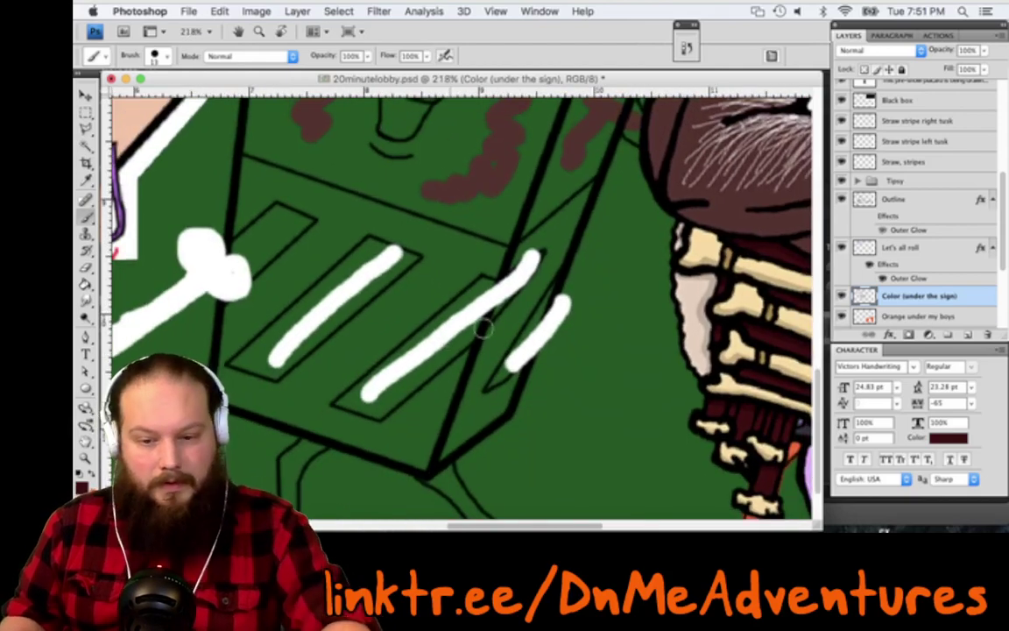
{"action": "key", "text": "i"}
{"action": "left_click", "coordinate": [767, 263]}
{"action": "key", "text": "b"}
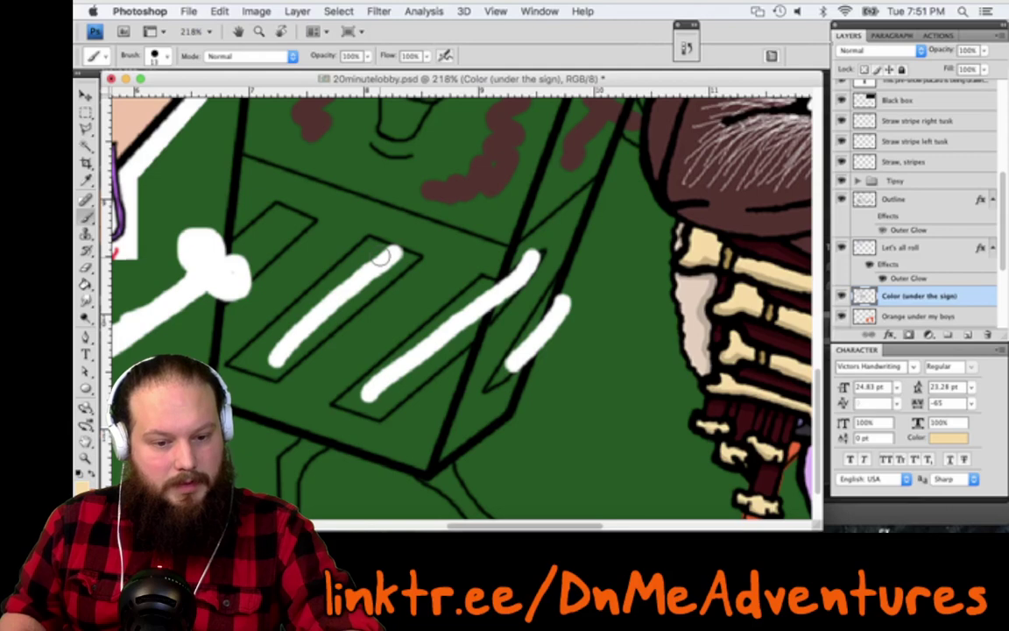
{"action": "left_click_drag", "start_coordinate": [311, 320], "coordinate": [390, 255]}
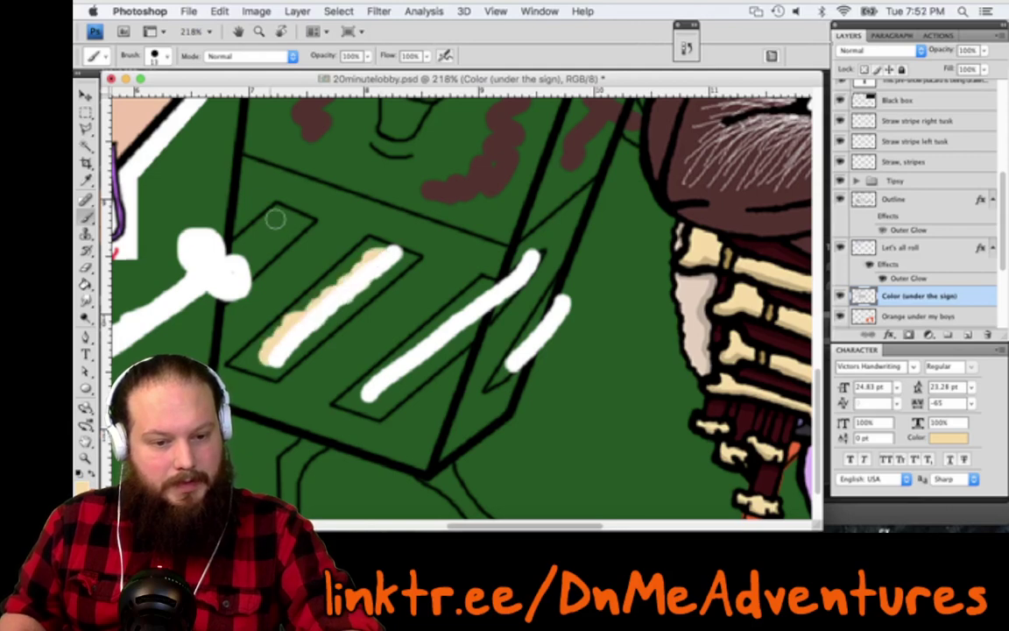
{"action": "left_click_drag", "start_coordinate": [239, 255], "coordinate": [289, 219]}
{"action": "left_click_drag", "start_coordinate": [486, 293], "coordinate": [377, 399]}
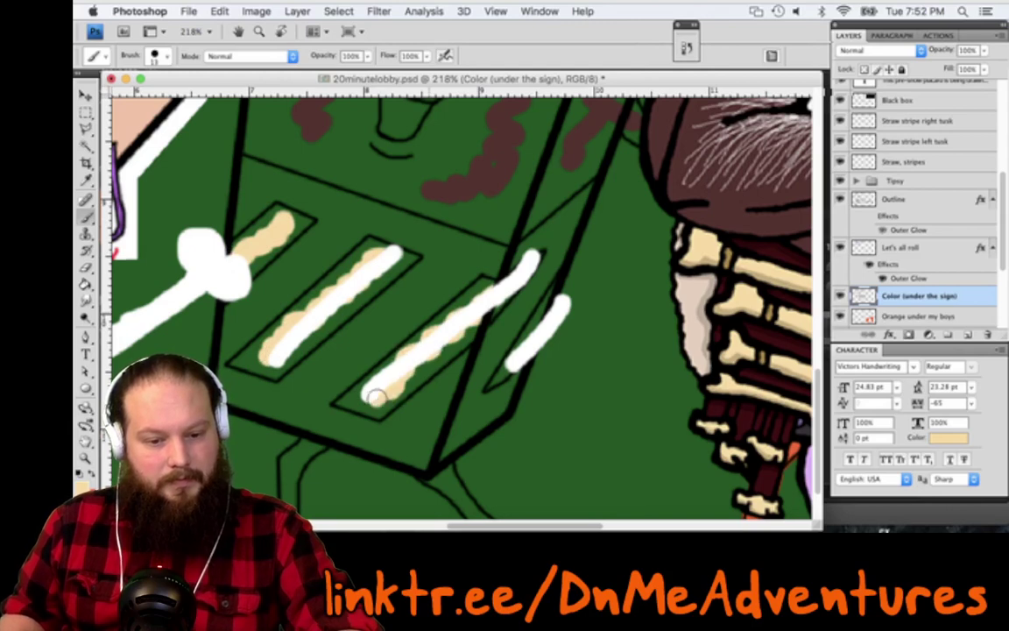
Open the Notes group and erase the white strokes over the popcorn box's lower stripes from the Notes layer
{"action": "left_click", "coordinate": [383, 385], "text": "super"}
{"action": "key", "text": "e"}
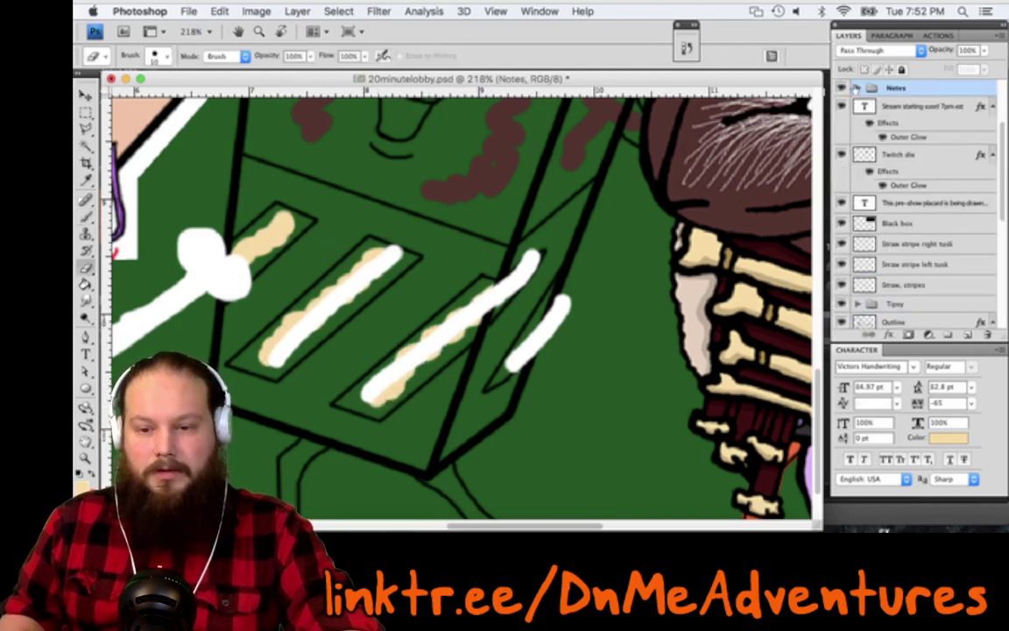
{"action": "left_click", "coordinate": [856, 87]}
{"action": "left_click", "coordinate": [948, 108]}
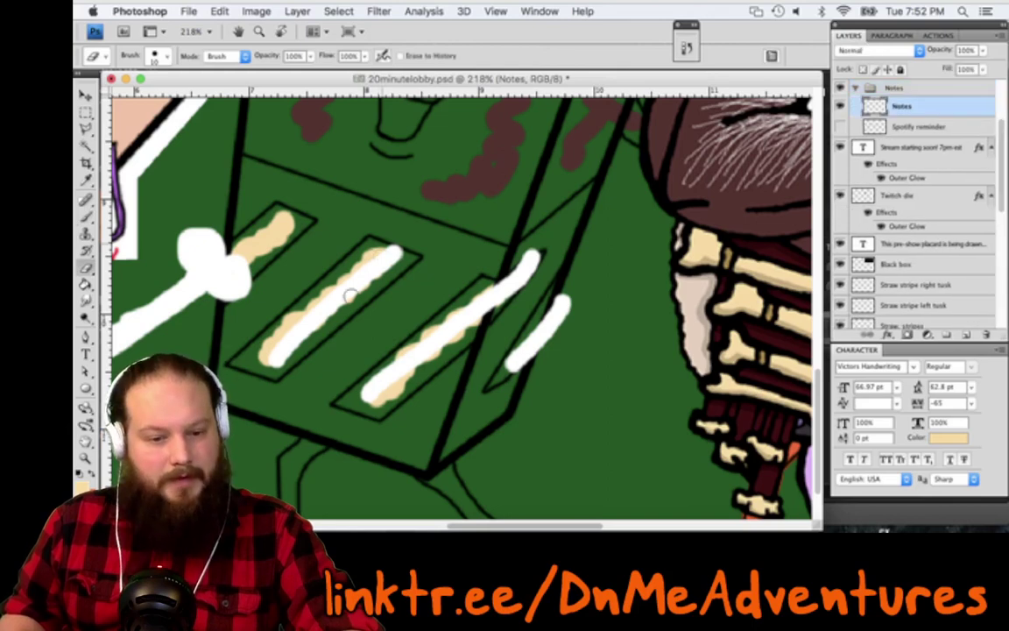
{"action": "left_click_drag", "start_coordinate": [398, 254], "coordinate": [270, 355]}
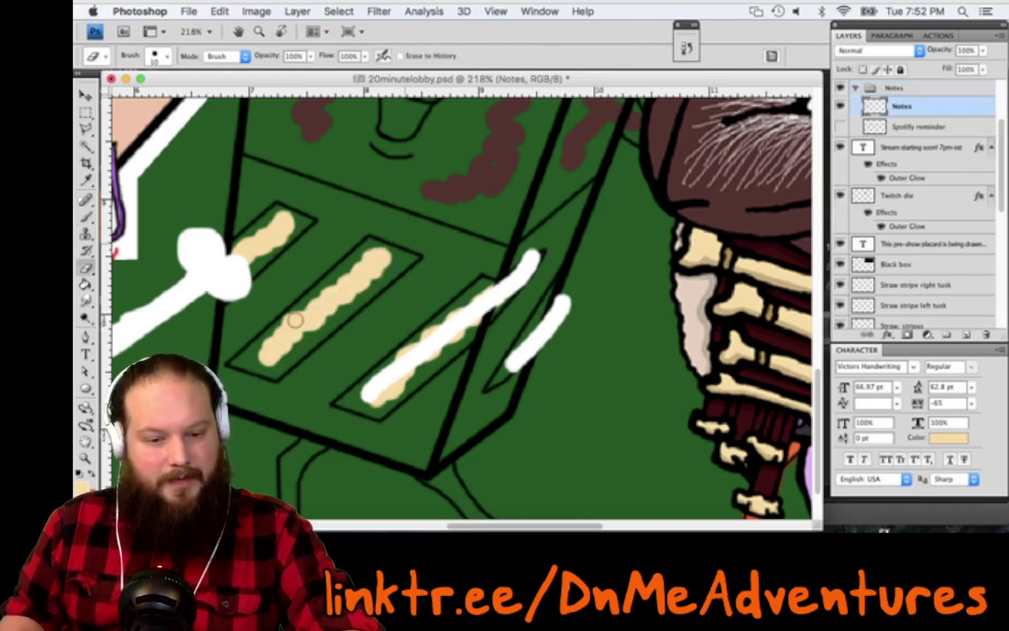
{"action": "left_click_drag", "start_coordinate": [565, 302], "coordinate": [522, 353]}
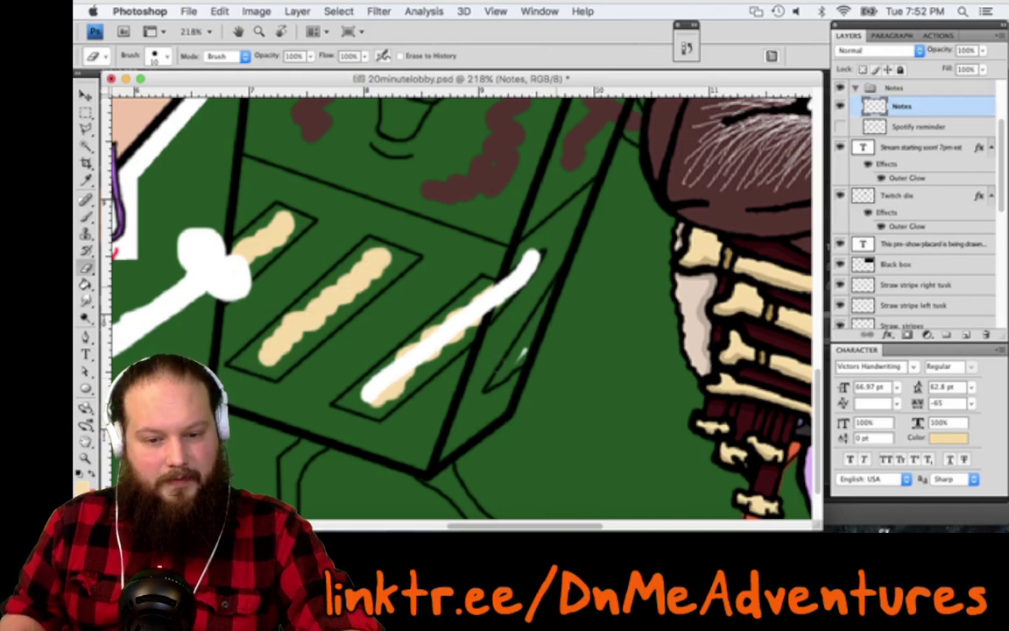
{"action": "left_click_drag", "start_coordinate": [536, 256], "coordinate": [368, 396]}
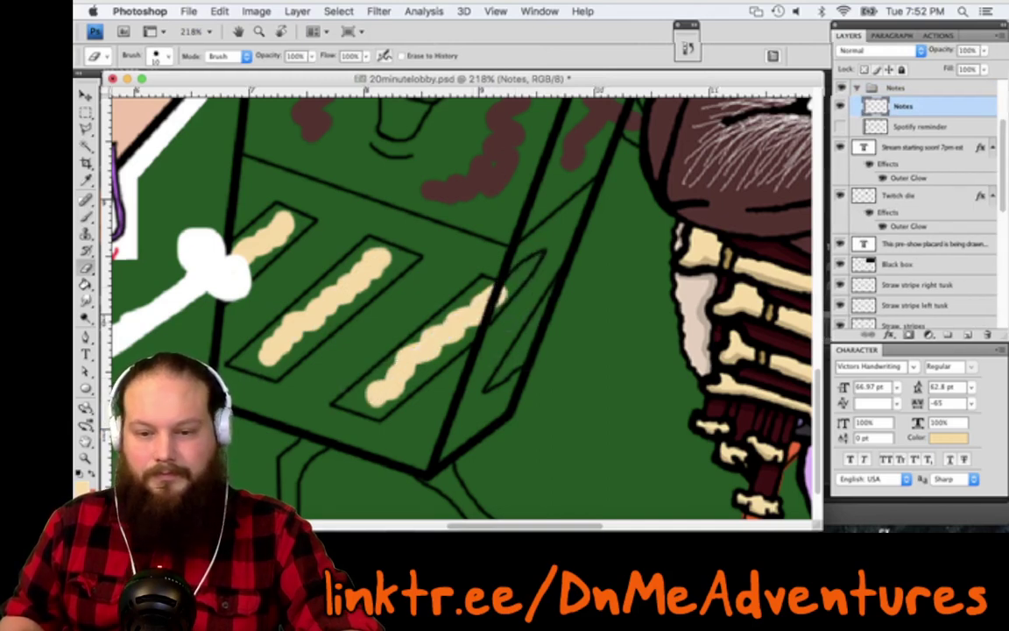
Paint tan strokes on Color (under the sign) for the popcorn box's side-panel stripes, using a smaller brush for the narrow one
{"action": "key", "text": "v"}
{"action": "left_click", "coordinate": [437, 347]}
{"action": "key", "text": "b"}
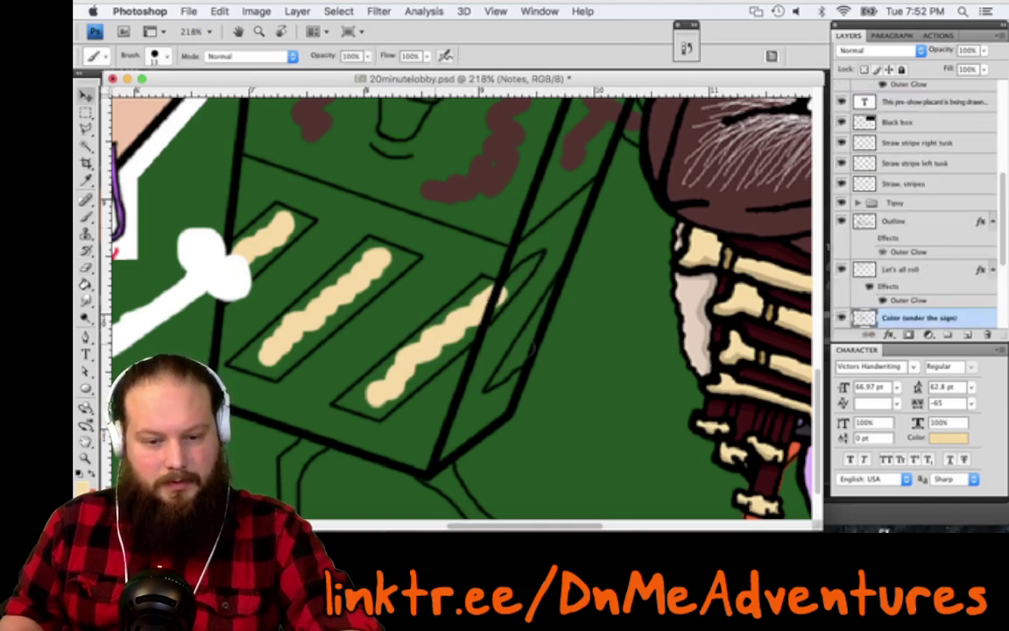
{"action": "left_click_drag", "start_coordinate": [519, 353], "coordinate": [614, 256]}
{"action": "right_click", "coordinate": [635, 313]}
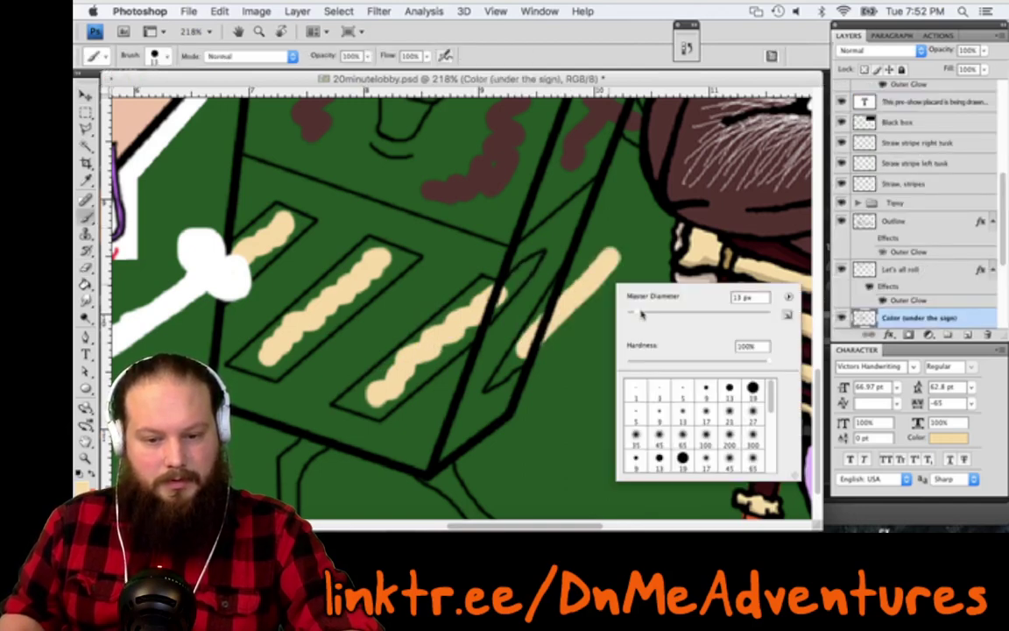
{"action": "mouse_move", "coordinate": [496, 293]}
{"action": "left_mouse_down"}
{"action": "mouse_move", "coordinate": [525, 273]}
{"action": "mouse_move", "coordinate": [453, 317]}
{"action": "left_mouse_up"}
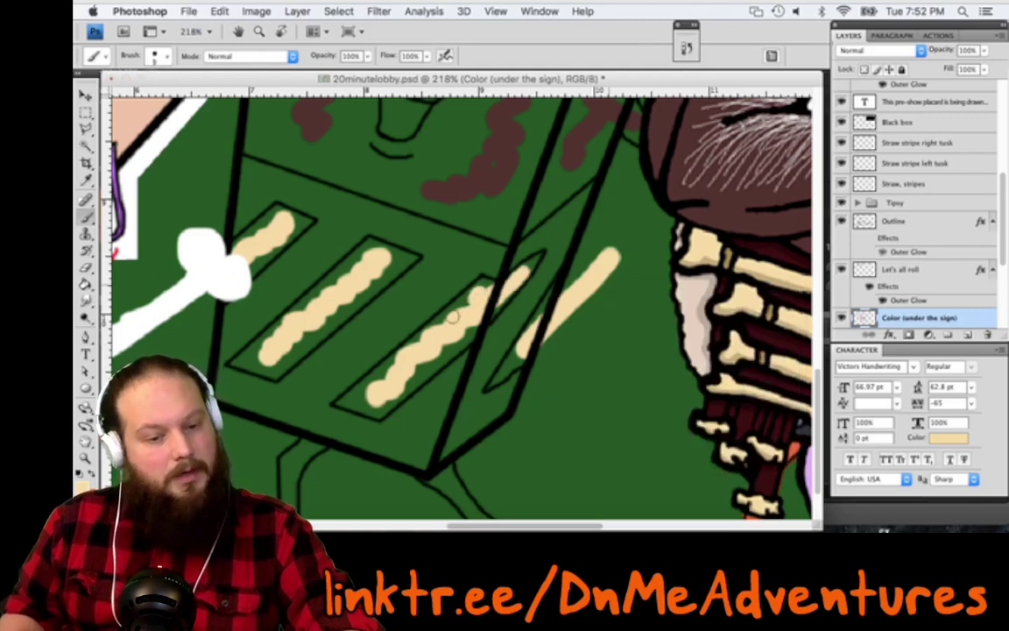
Take the Notes and Spotify reminder layers out of the Notes group and delete the empty group
{"action": "key", "text": "v"}
{"action": "left_click", "coordinate": [230, 278]}
{"action": "key", "text": "e"}
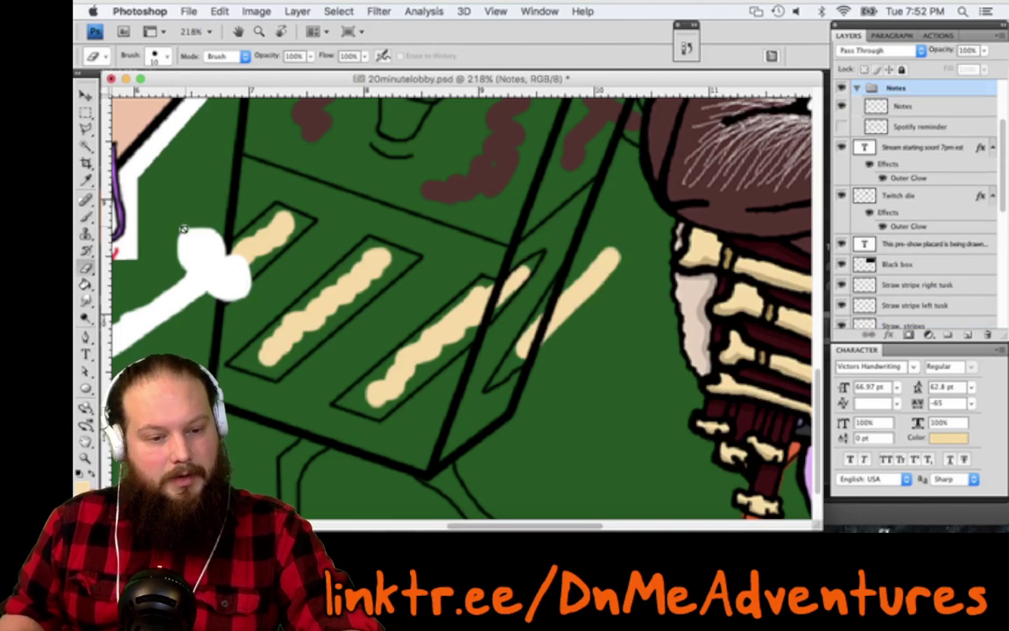
{"action": "key", "text": "b"}
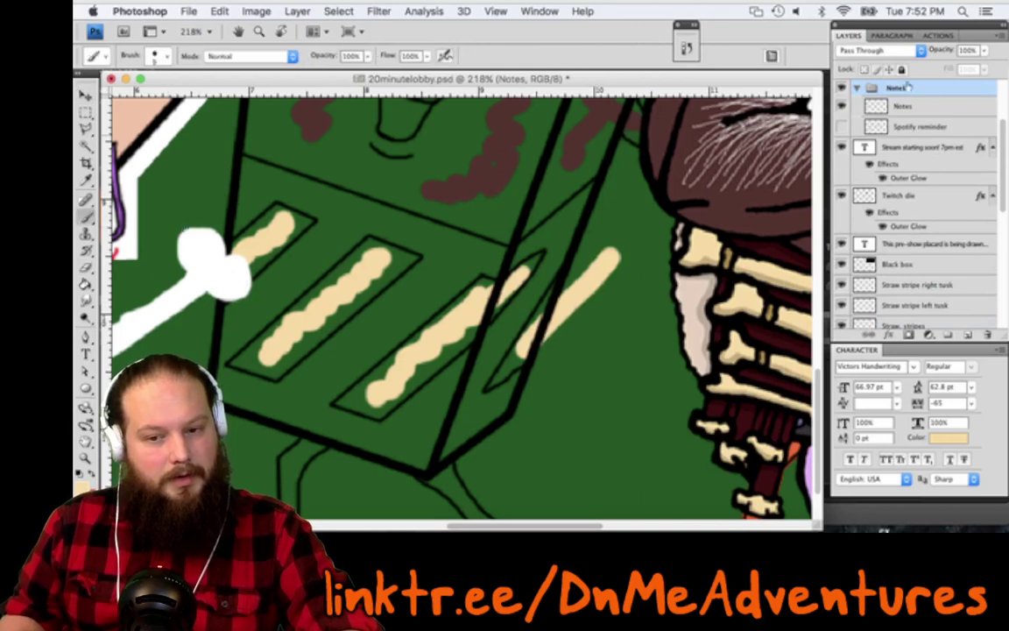
{"action": "scroll", "coordinate": [938, 127], "scroll_direction": "up", "scroll_amount": 2}
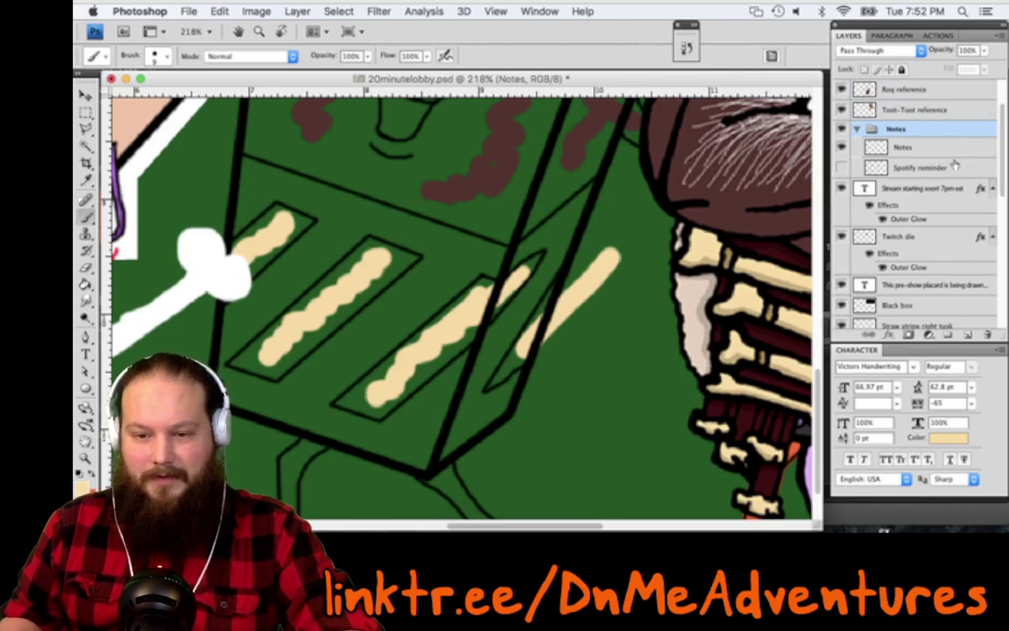
{"action": "left_click", "coordinate": [957, 147]}
{"action": "left_click", "coordinate": [952, 170], "text": "shift"}
{"action": "key", "text": "super+bracketright"}
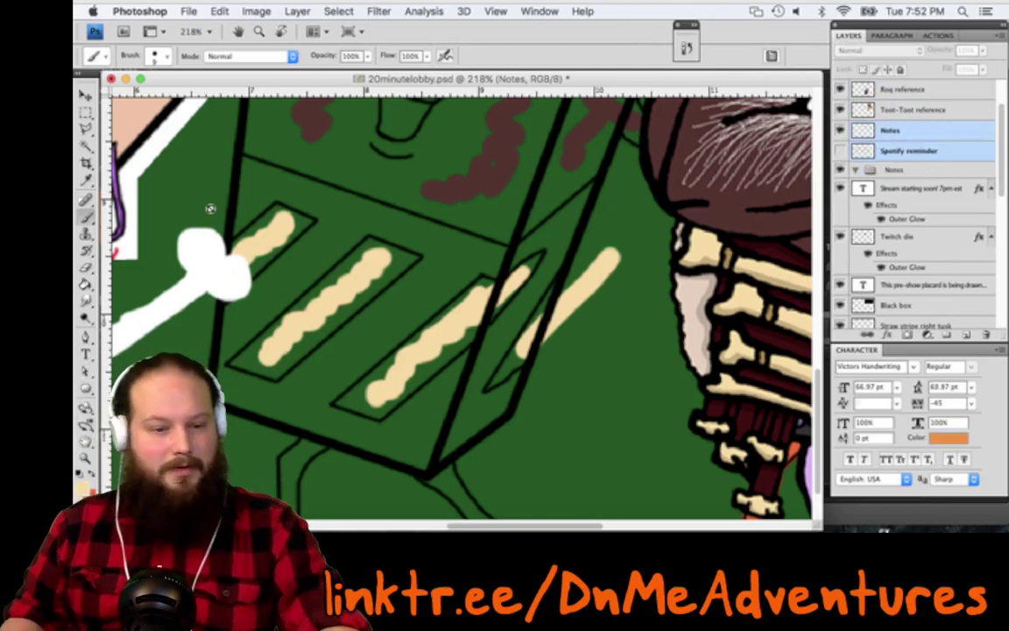
{"action": "left_click", "coordinate": [952, 171]}
{"action": "key", "text": "Delete"}
Erase the rounded end of the white note mark beside the popcorn box's lower stripes from the Notes layer
{"action": "left_click", "coordinate": [85, 96]}
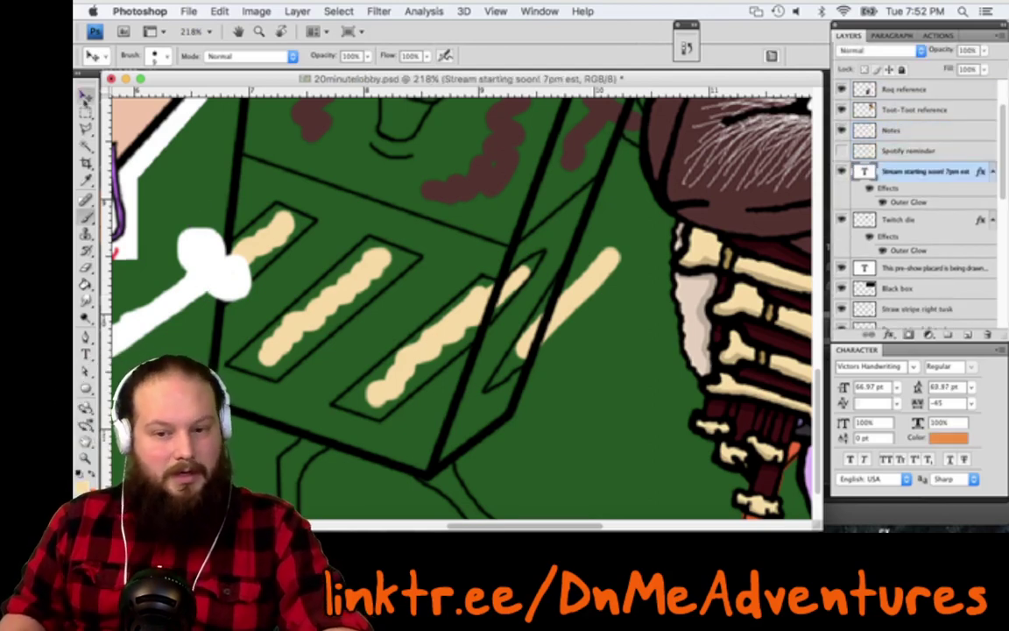
{"action": "left_click", "coordinate": [200, 226], "text": "super"}
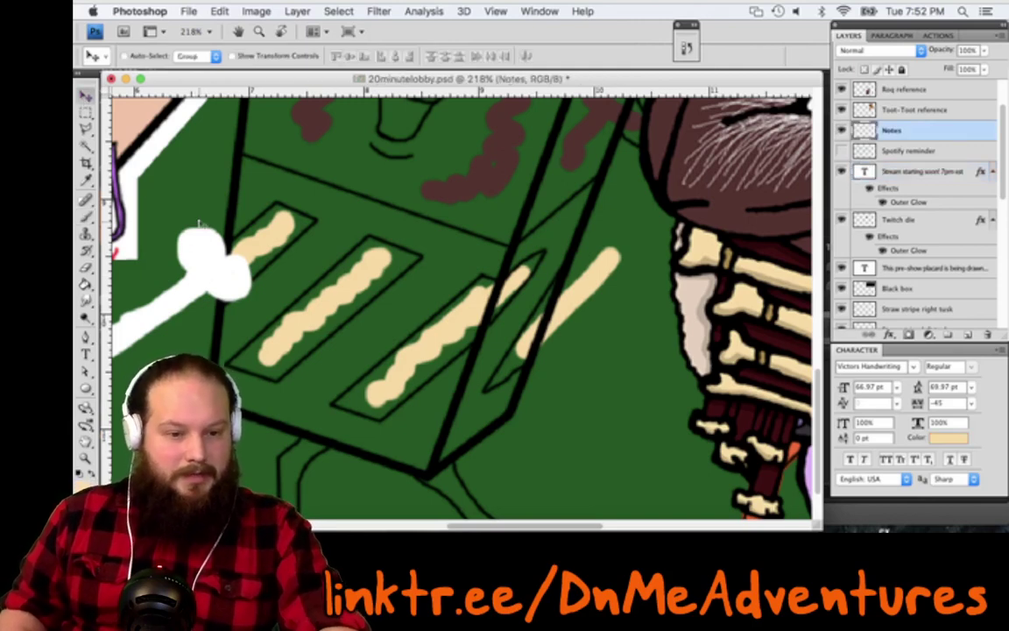
{"action": "key", "text": "b"}
{"action": "left_click_drag", "start_coordinate": [201, 188], "coordinate": [189, 317]}
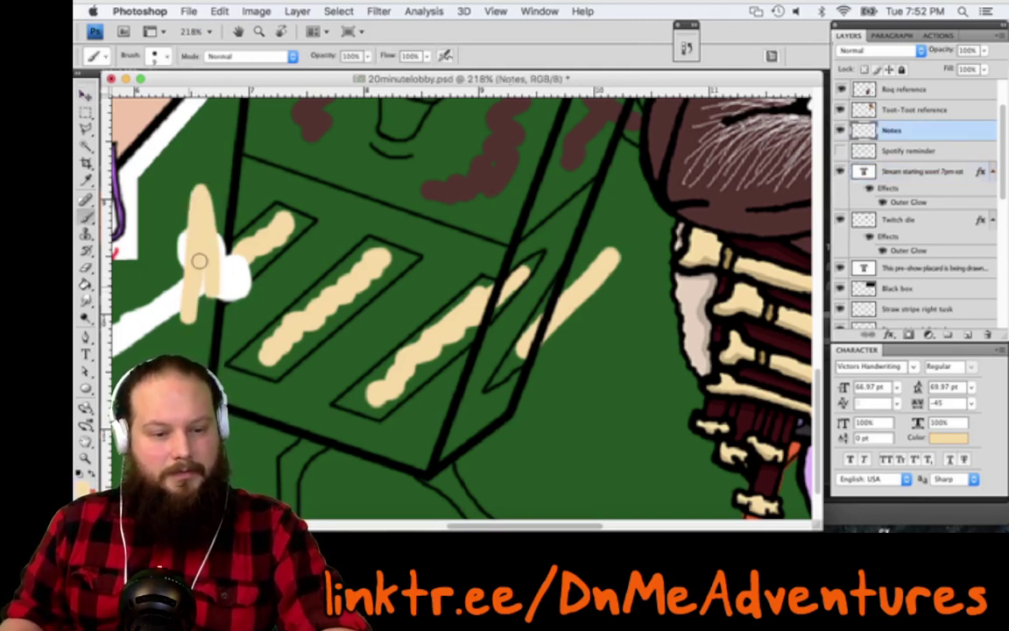
{"action": "key", "text": "e"}
{"action": "mouse_move", "coordinate": [199, 188]}
{"action": "left_mouse_down"}
{"action": "mouse_move", "coordinate": [188, 289]}
{"action": "mouse_move", "coordinate": [214, 245]}
{"action": "mouse_move", "coordinate": [175, 232]}
{"action": "left_mouse_up"}
{"action": "left_click_drag", "start_coordinate": [178, 292], "coordinate": [172, 313]}
{"action": "key", "text": "v"}
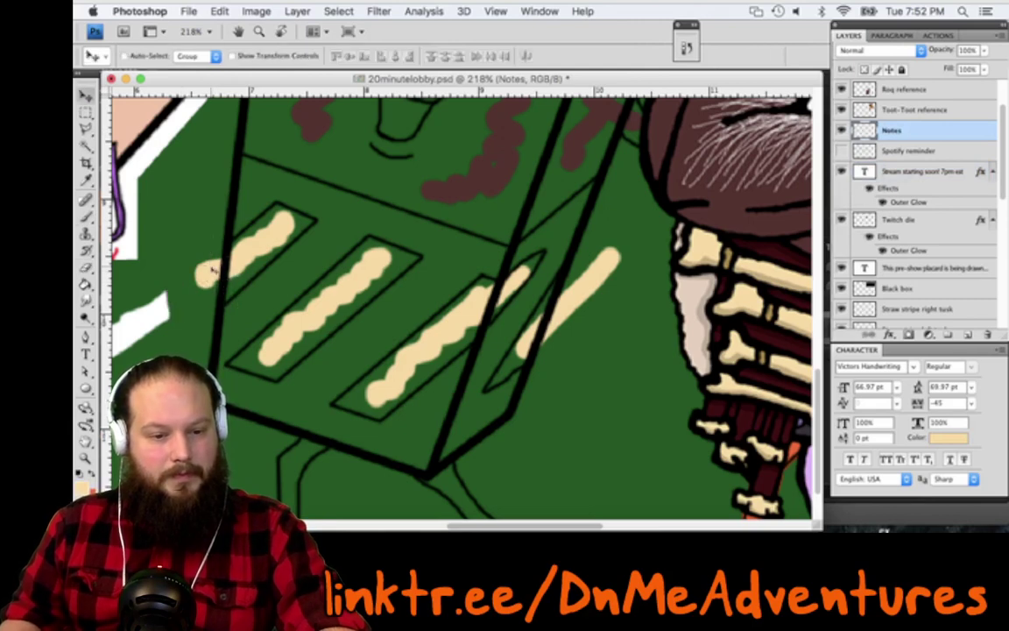
Erase the tan paint spilling outside the popcorn box's edge on Color (under the sign)
{"action": "left_click", "coordinate": [210, 270], "text": "super"}
{"action": "key", "text": "e"}
{"action": "key", "text": "e"}
{"action": "left_click_drag", "start_coordinate": [207, 270], "coordinate": [194, 256]}
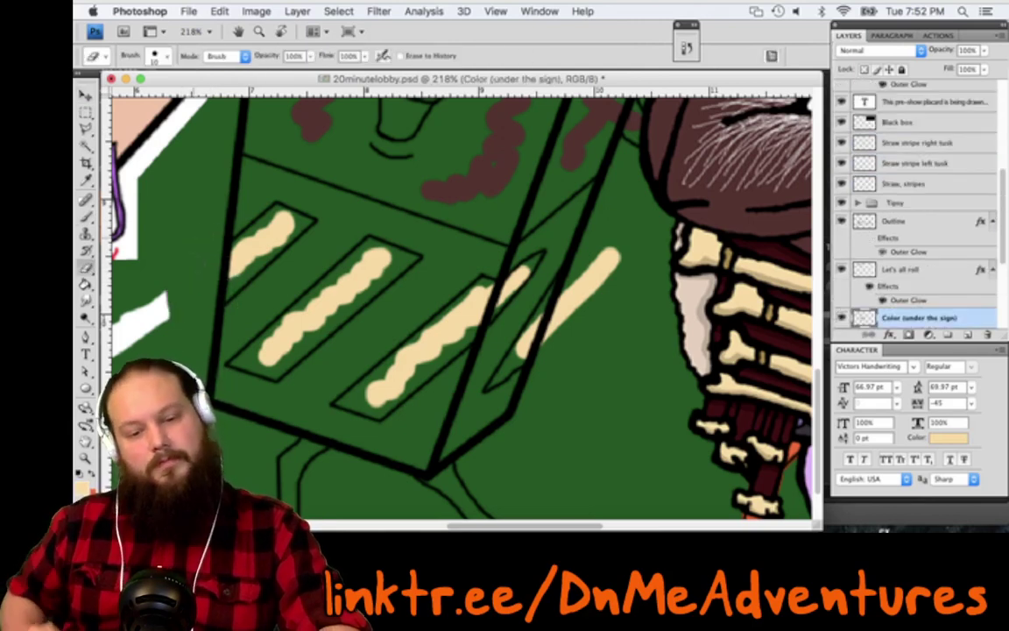
Reposition the Onyx reference over the orange character, moving it up and right, and nudging it back down and left
{"action": "scroll", "coordinate": [195, 263], "scroll_direction": "right", "scroll_amount": 8}
{"action": "scroll", "coordinate": [194, 263], "scroll_direction": "up", "scroll_amount": 3}
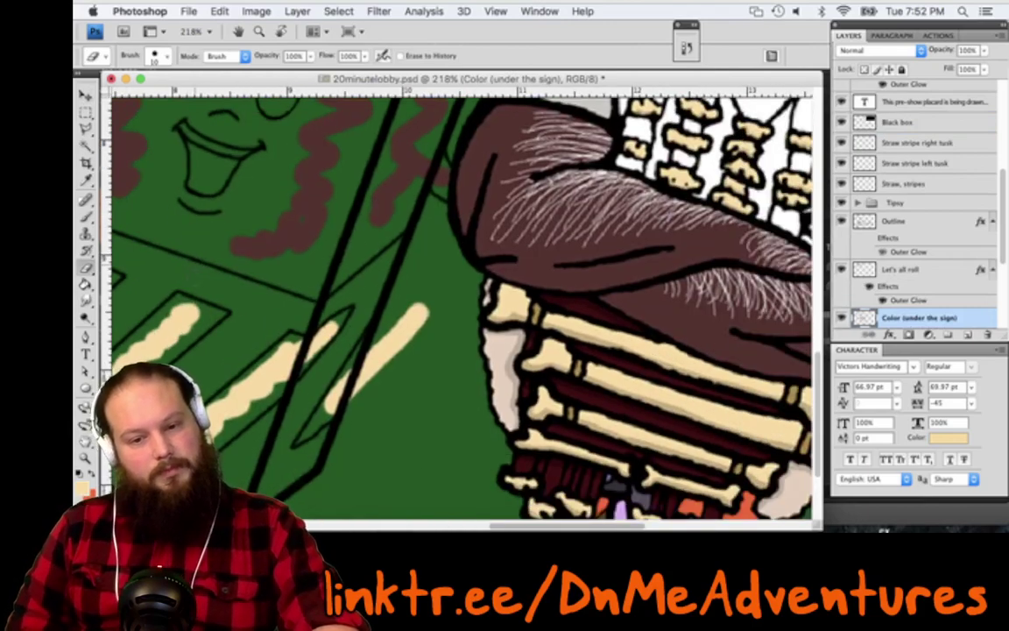
{"action": "scroll", "coordinate": [450, 316], "scroll_direction": "down", "scroll_amount": 5}
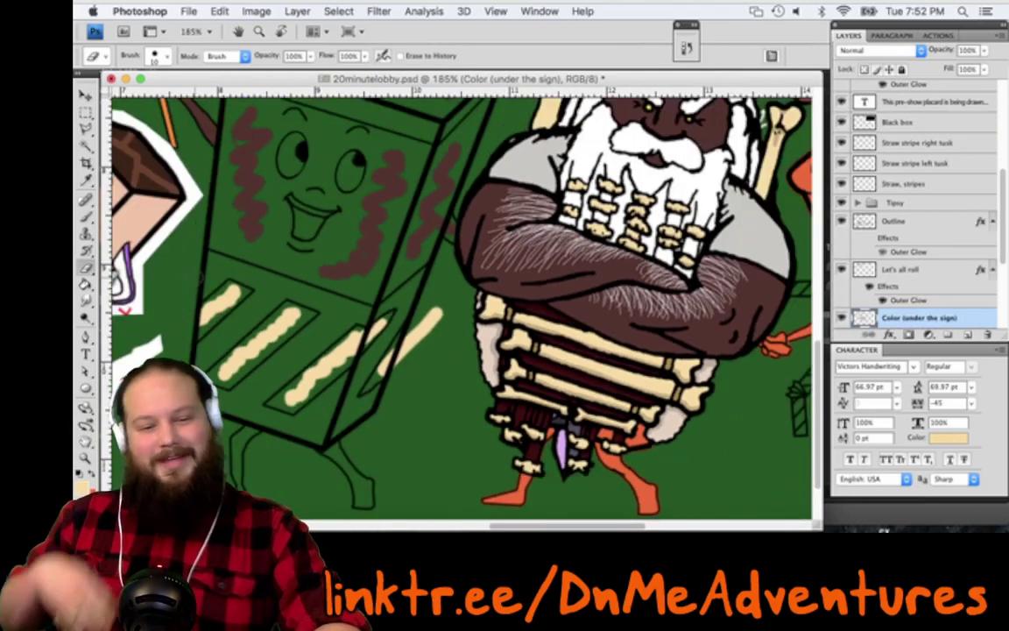
{"action": "scroll", "coordinate": [451, 315], "scroll_direction": "down", "scroll_amount": 3}
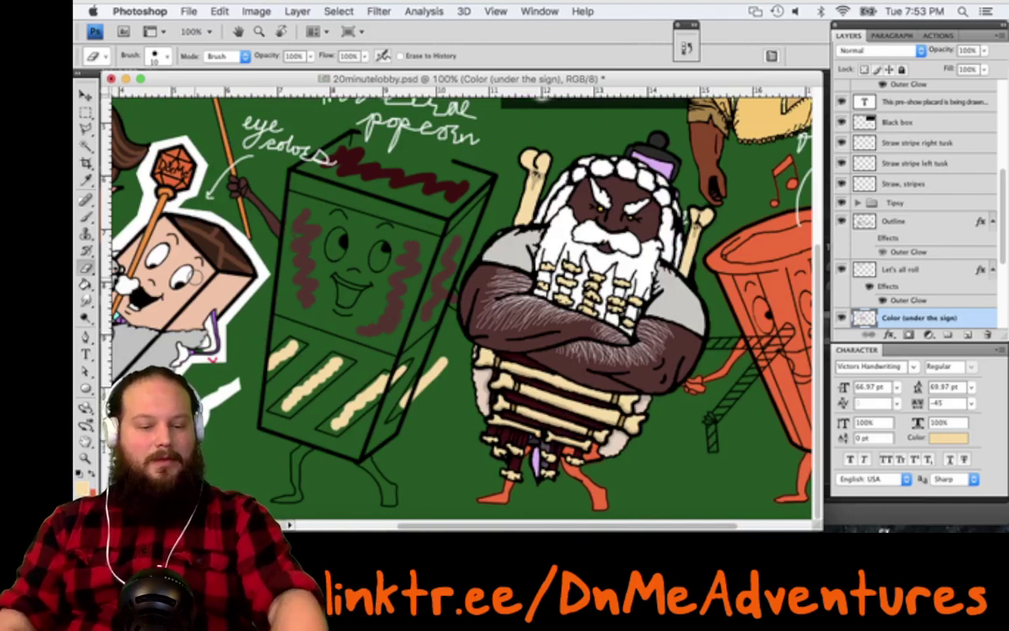
{"action": "key", "text": "v"}
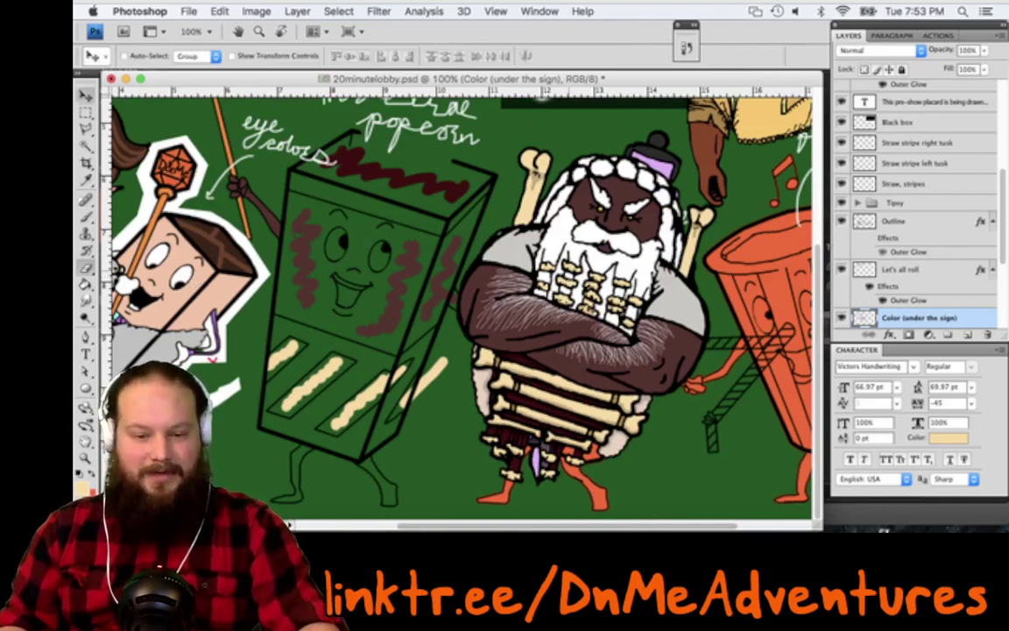
{"action": "left_click", "coordinate": [580, 317], "text": "super"}
{"action": "left_click_drag", "start_coordinate": [554, 374], "coordinate": [565, 344]}
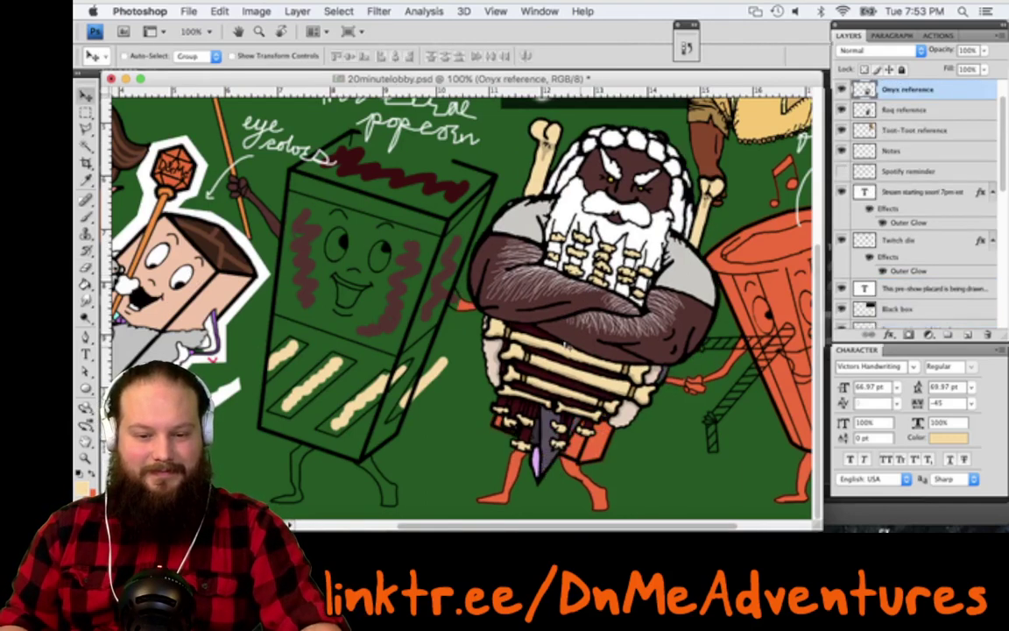
{"action": "key", "text": "shift+Down"}
{"action": "key", "text": "shift+Down"}
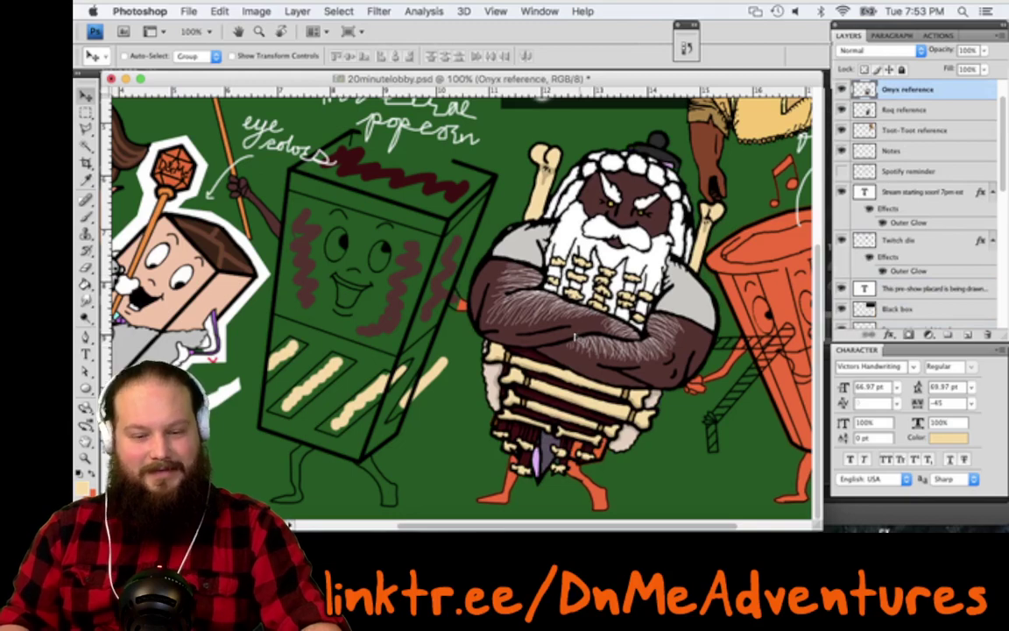
{"action": "key", "text": "shift+Left"}
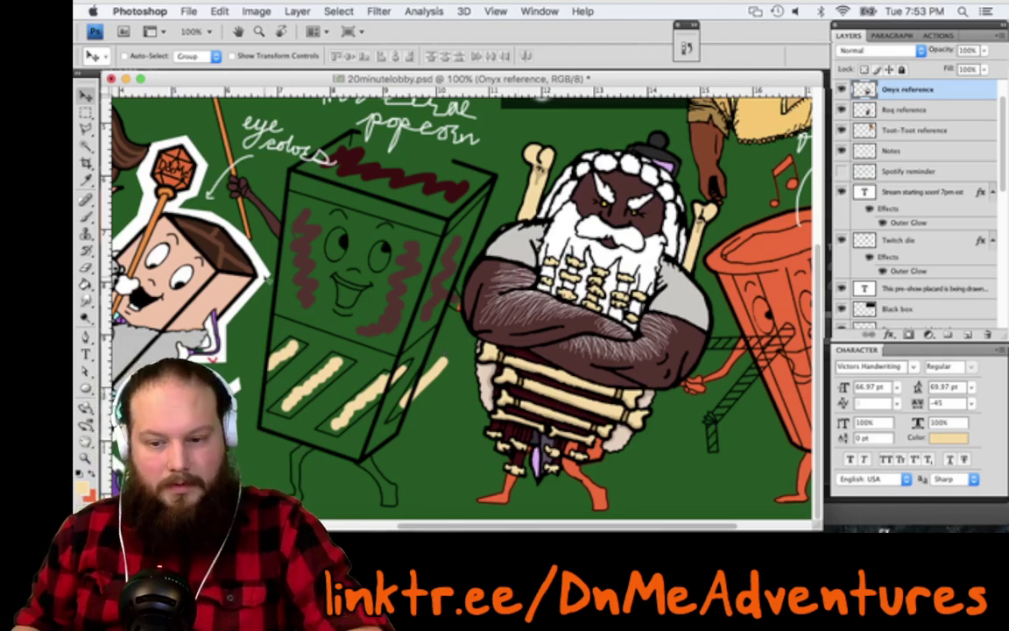
Move the Tipsy layers out of the Tipsy group and delete the empty group
{"action": "left_click", "coordinate": [268, 281], "text": "super"}
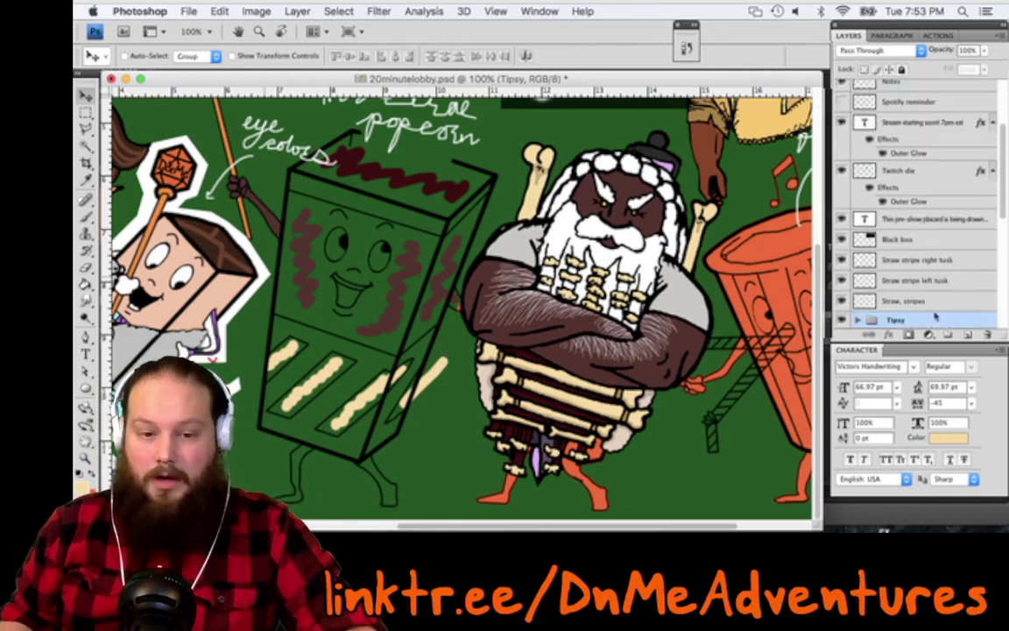
{"action": "key", "text": "w"}
{"action": "left_click", "coordinate": [539, 175]}
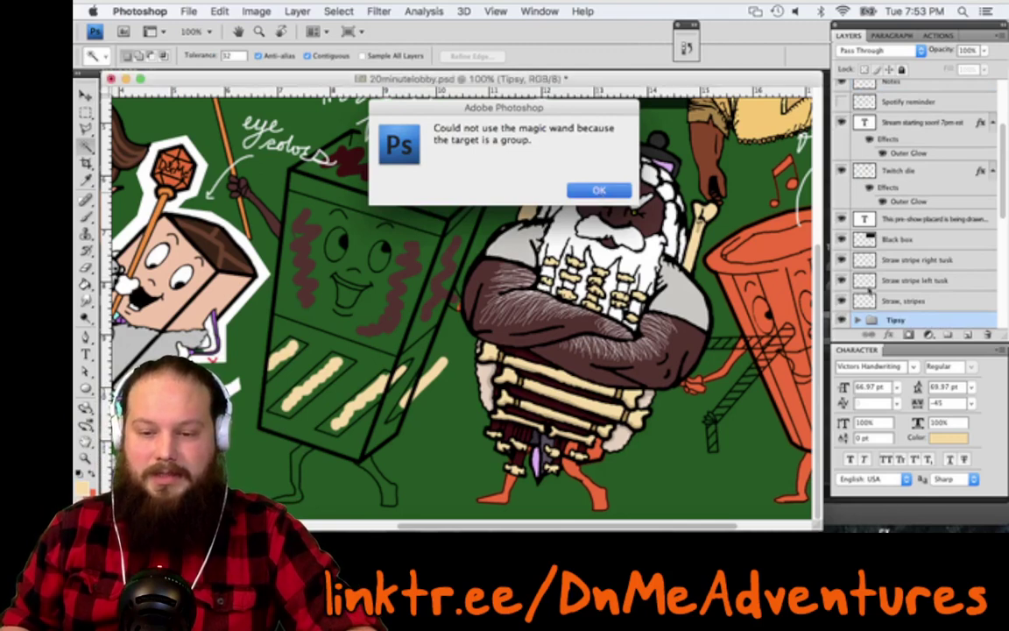
{"action": "left_click", "coordinate": [598, 191]}
{"action": "left_click", "coordinate": [857, 320]}
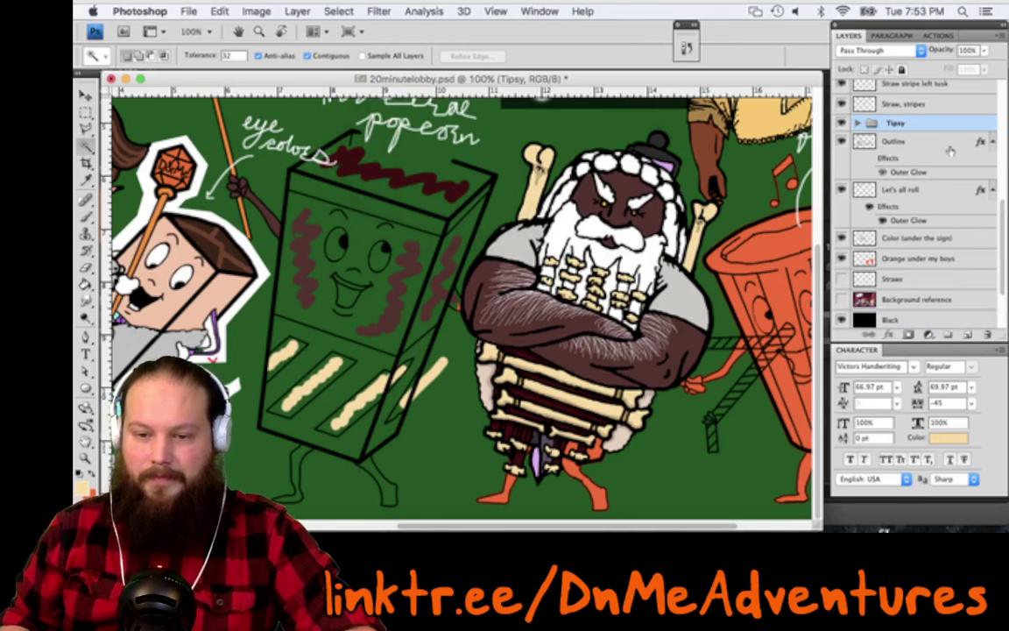
{"action": "left_click", "coordinate": [857, 124]}
{"action": "key", "text": "super+z"}
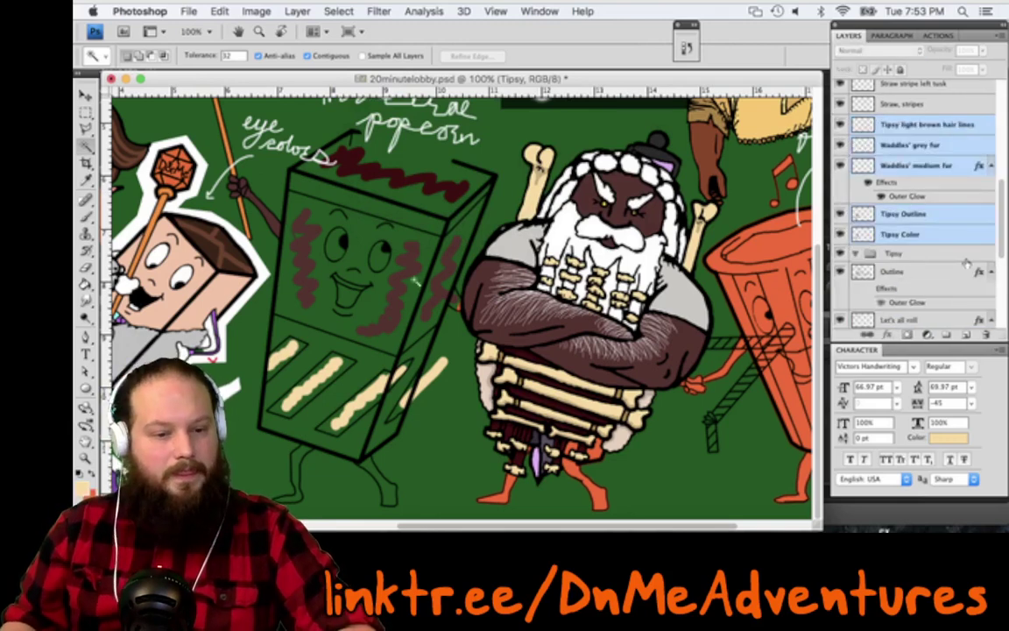
{"action": "key", "text": "super+alt+z"}
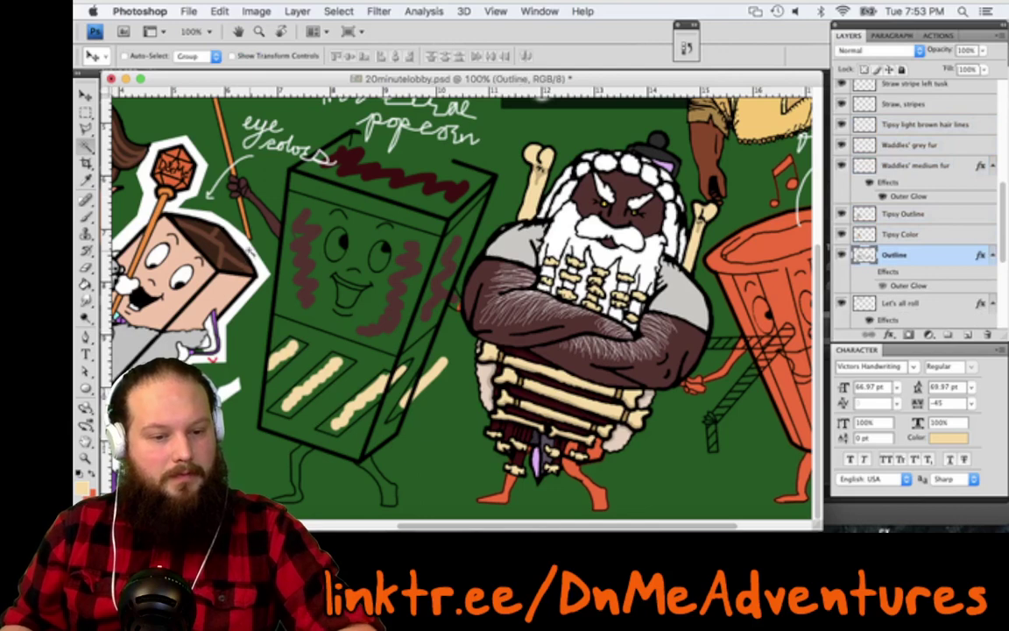
{"action": "key", "text": "super+alt+z"}
Try to clear the white background around the Tipsy box character from the Tipsy Color layer with a Magic Wand selection
{"action": "scroll", "coordinate": [250, 251], "scroll_direction": "left", "scroll_amount": 4}
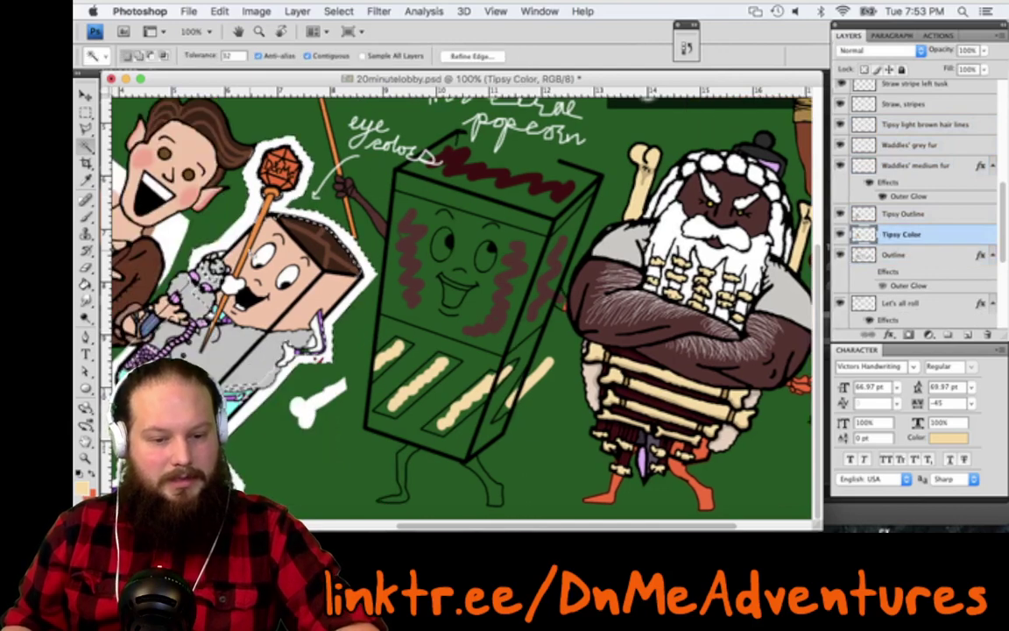
{"action": "scroll", "coordinate": [464, 307], "scroll_direction": "left", "scroll_amount": 2}
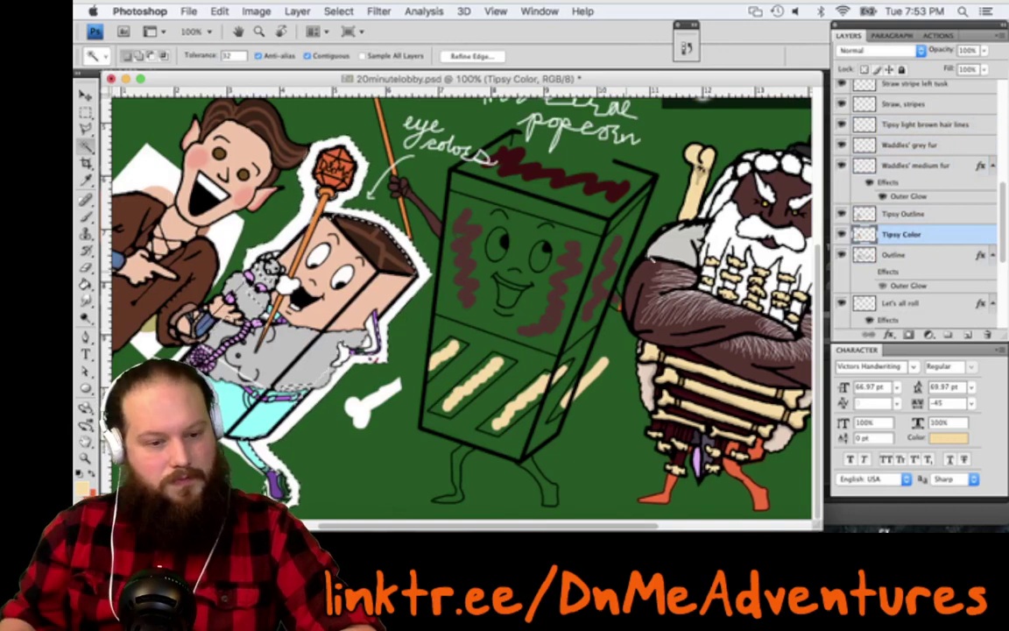
{"action": "key", "text": "Delete"}
{"action": "key", "text": "m"}
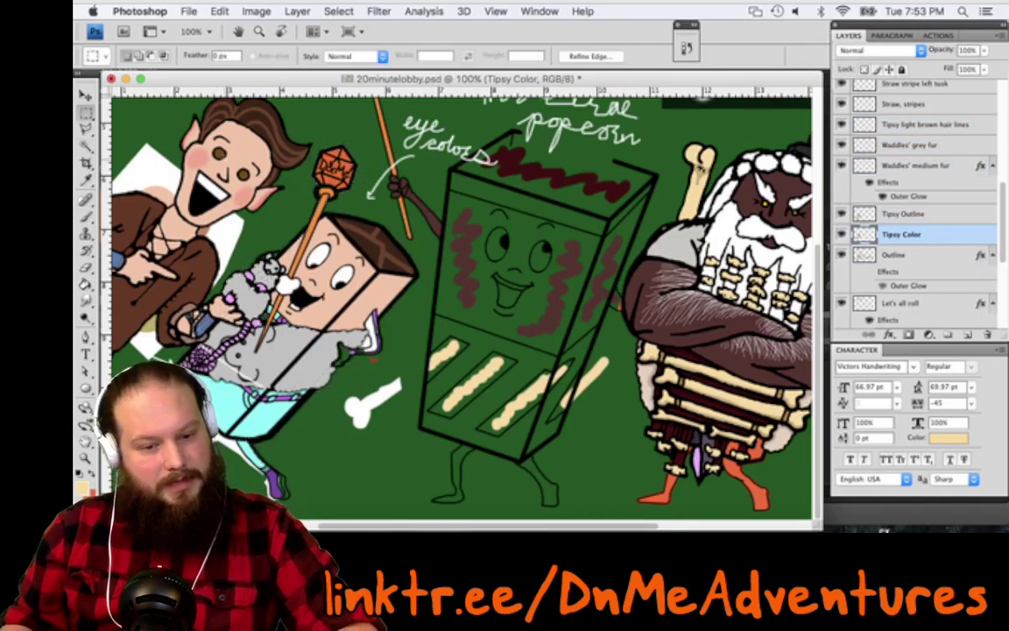
{"action": "key", "text": "super+d"}
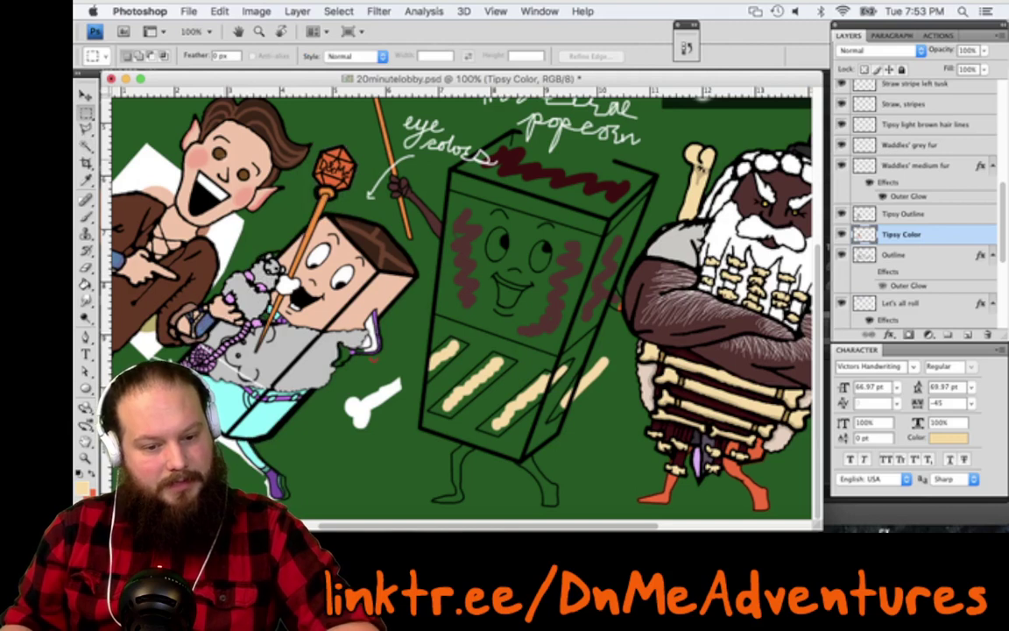
{"action": "key", "text": "shift+super+d"}
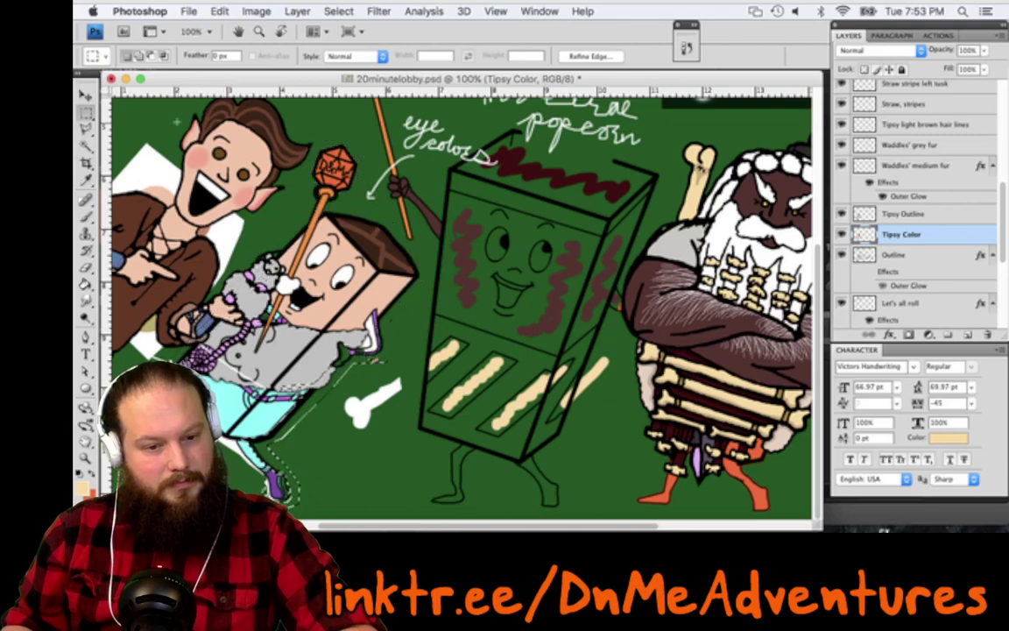
{"action": "key", "text": "super+d"}
Check the Tipsy character's edges up close, undo clearing its white background, and drop the Magic Wand selection
{"action": "left_click", "coordinate": [690, 26]}
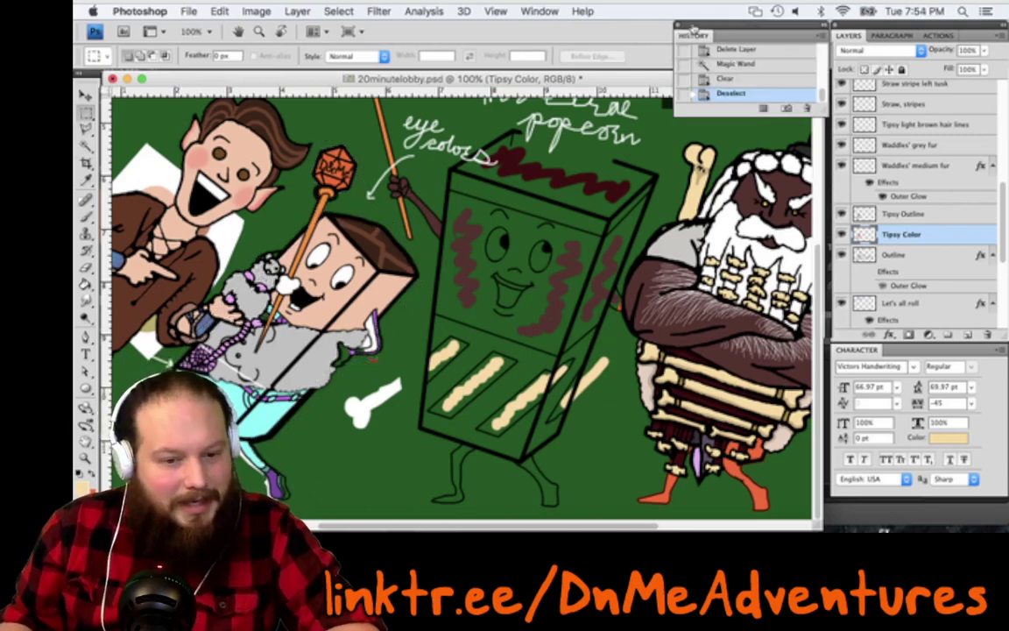
{"action": "scroll", "coordinate": [384, 217], "scroll_direction": "up", "scroll_amount": 4}
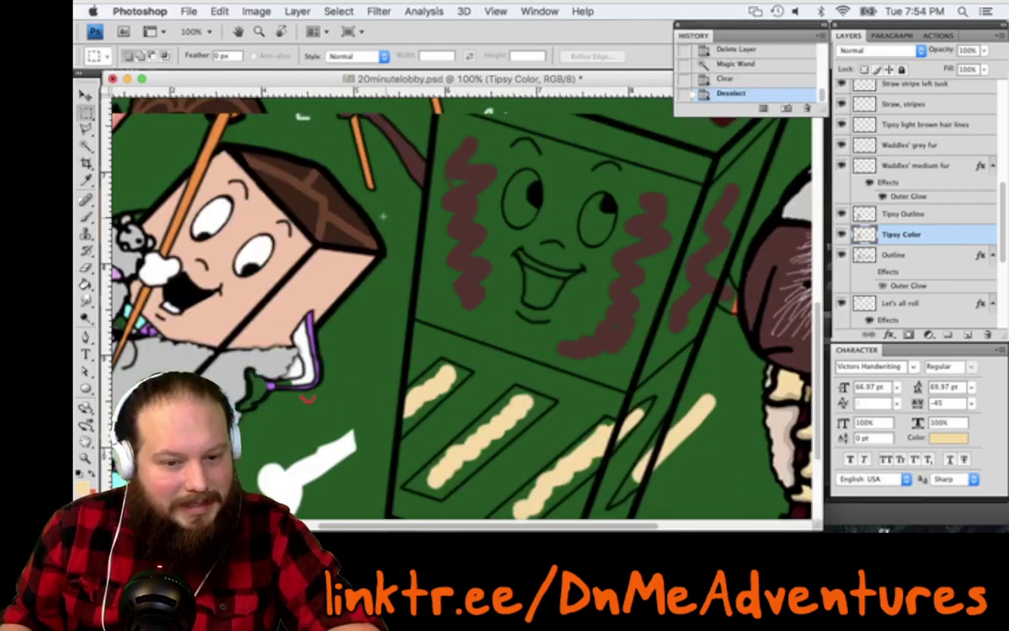
{"action": "left_click_drag", "start_coordinate": [385, 217], "coordinate": [503, 340]}
{"action": "scroll", "coordinate": [513, 270], "scroll_direction": "up", "scroll_amount": 1}
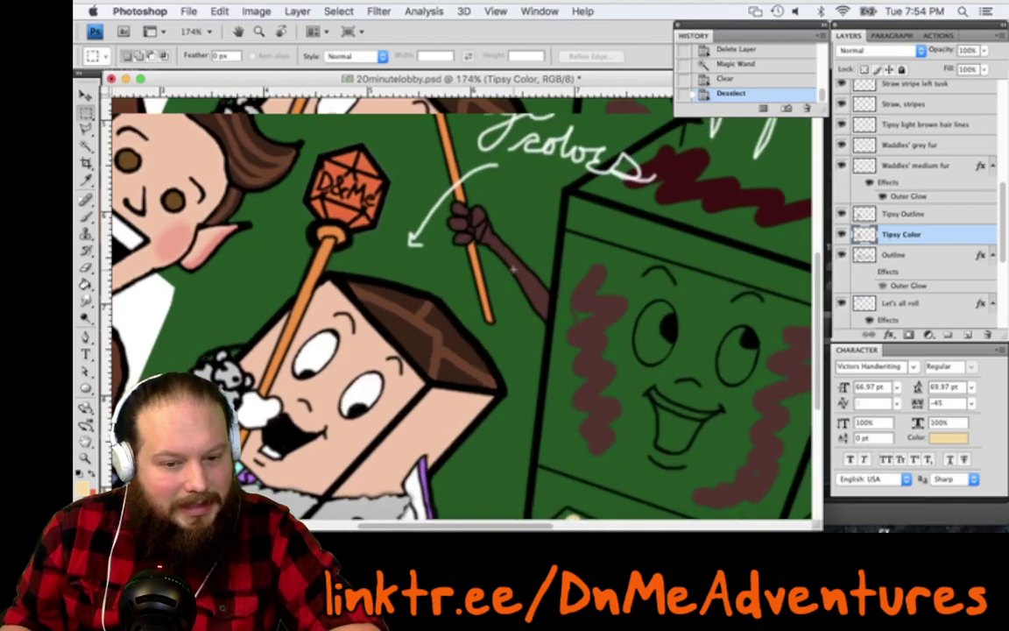
{"action": "scroll", "coordinate": [513, 270], "scroll_direction": "down", "scroll_amount": 5}
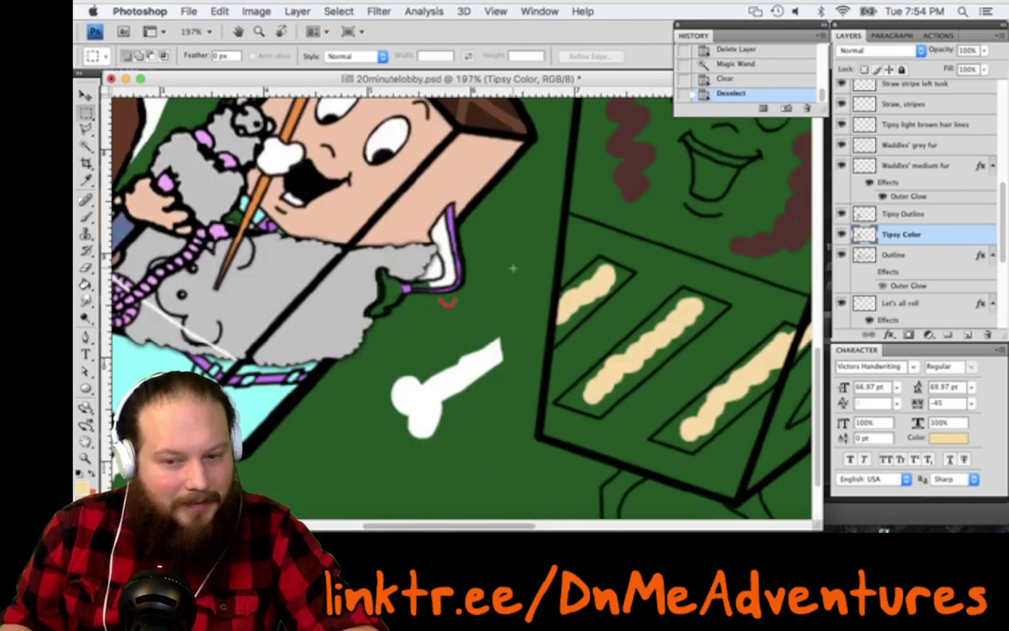
{"action": "key", "text": "ctrl+z"}
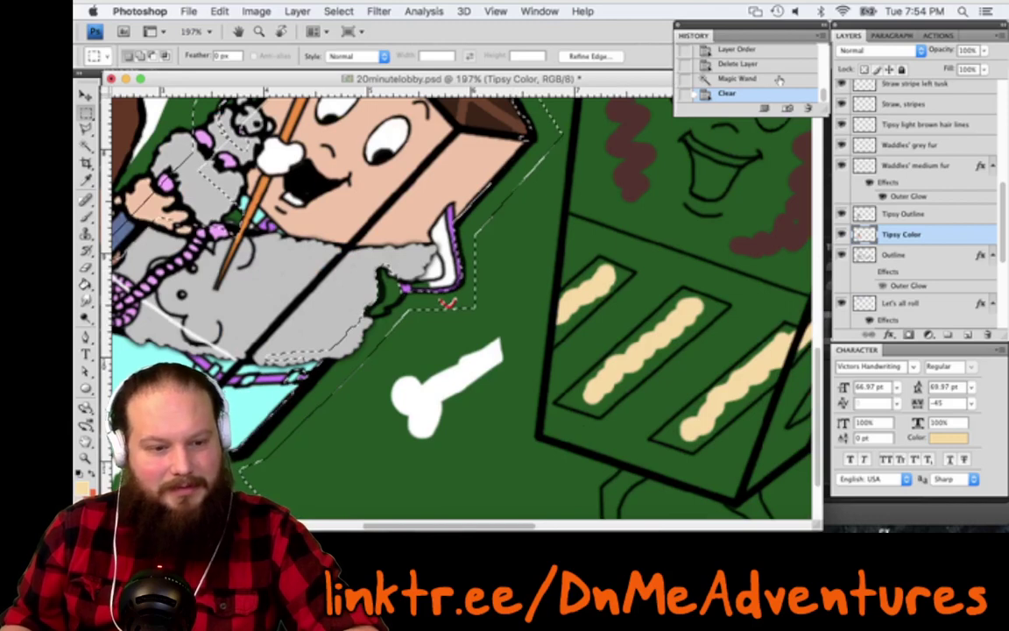
{"action": "left_click", "coordinate": [779, 79]}
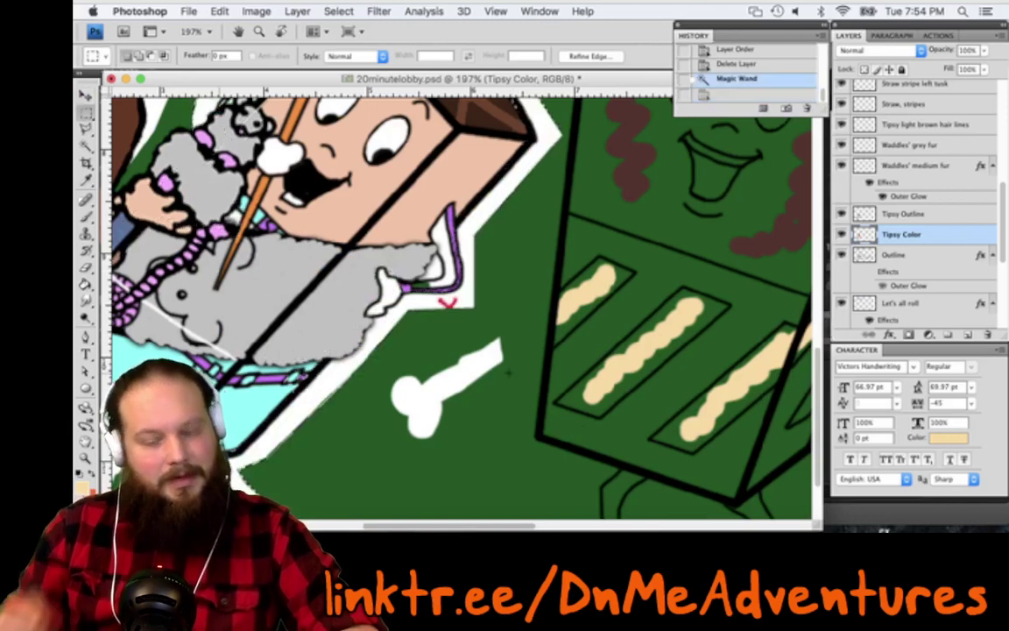
{"action": "left_click", "coordinate": [478, 322]}
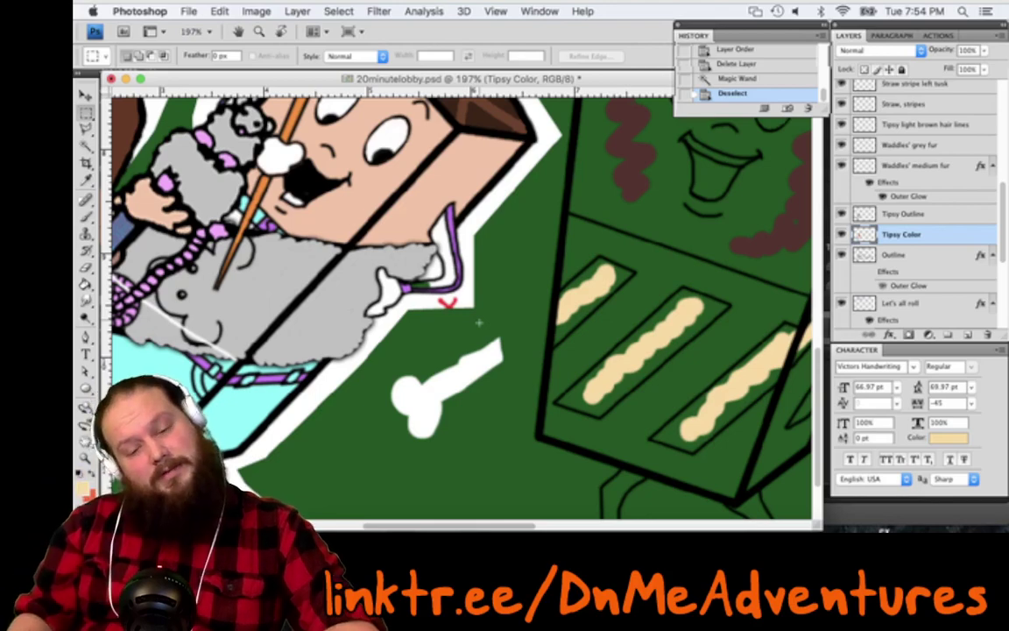
Examine the white border around the Tipsy character and the uncolored face of the popcorn box
{"action": "scroll", "coordinate": [478, 323], "scroll_direction": "left", "scroll_amount": 5}
{"action": "scroll", "coordinate": [479, 322], "scroll_direction": "up", "scroll_amount": 2}
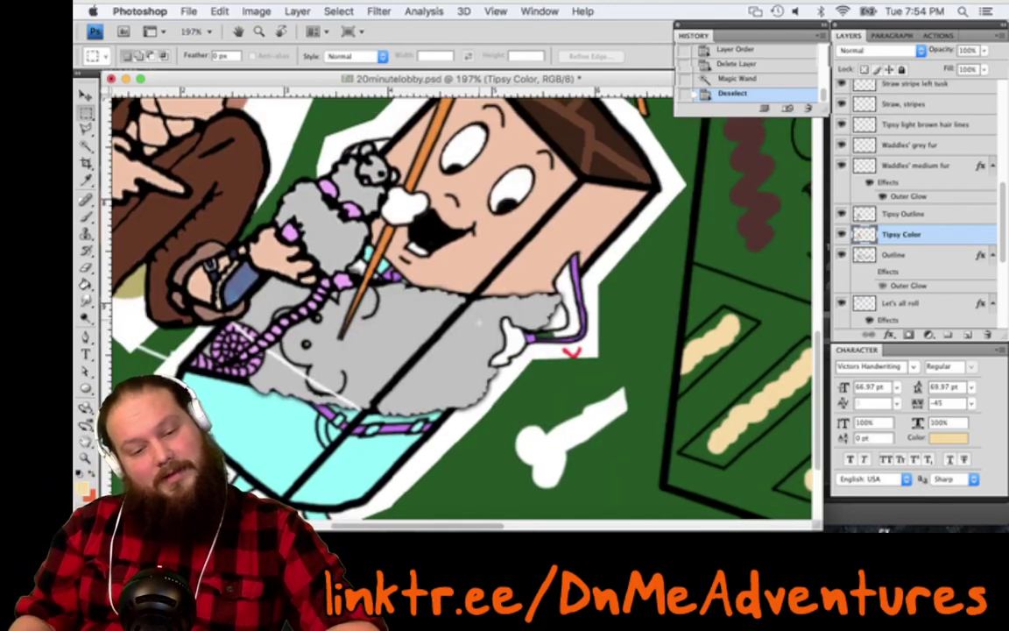
{"action": "scroll", "coordinate": [478, 322], "scroll_direction": "left", "scroll_amount": 4}
{"action": "scroll", "coordinate": [478, 322], "scroll_direction": "up", "scroll_amount": 4}
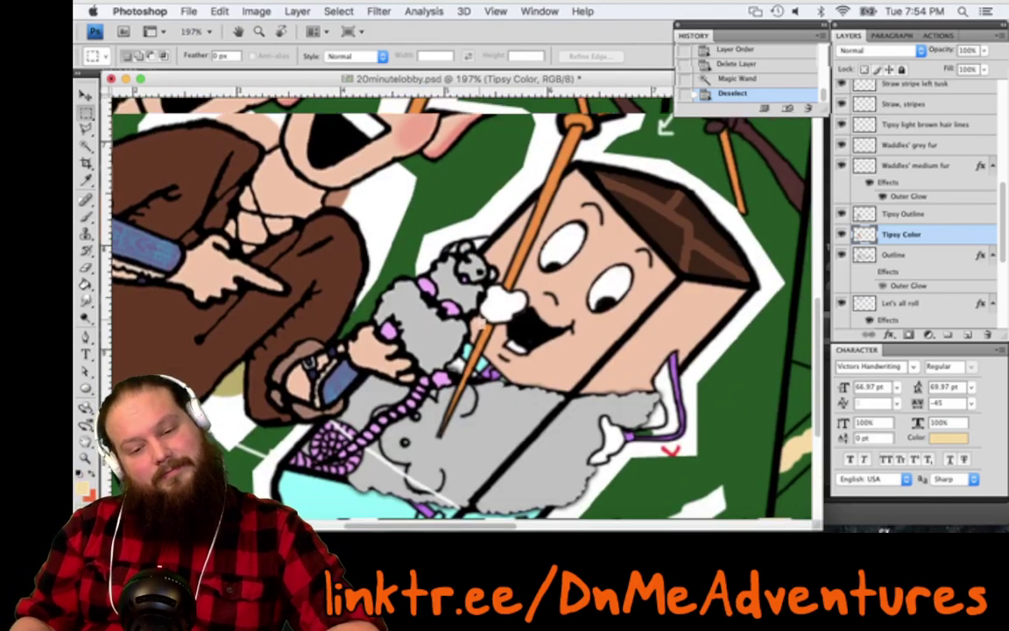
{"action": "scroll", "coordinate": [478, 323], "scroll_direction": "right", "scroll_amount": 5}
{"action": "scroll", "coordinate": [478, 322], "scroll_direction": "down", "scroll_amount": 2}
{"action": "scroll", "coordinate": [479, 322], "scroll_direction": "right", "scroll_amount": 15}
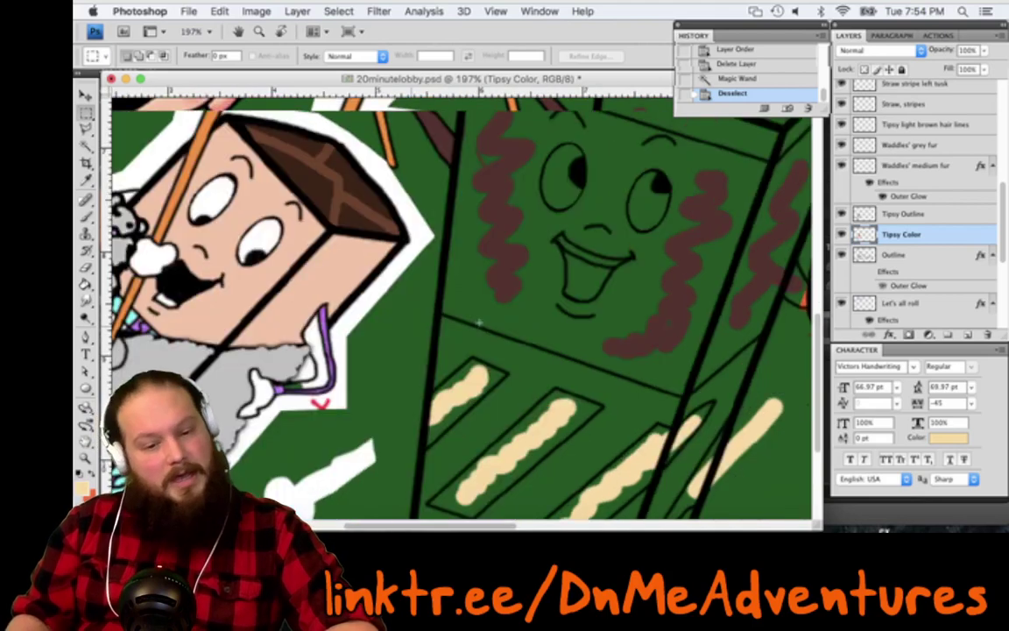
{"action": "scroll", "coordinate": [479, 322], "scroll_direction": "up", "scroll_amount": 4}
{"action": "scroll", "coordinate": [479, 318], "scroll_direction": "left", "scroll_amount": 3}
{"action": "scroll", "coordinate": [479, 317], "scroll_direction": "right", "scroll_amount": 2}
{"action": "scroll", "coordinate": [480, 317], "scroll_direction": "up", "scroll_amount": 2}
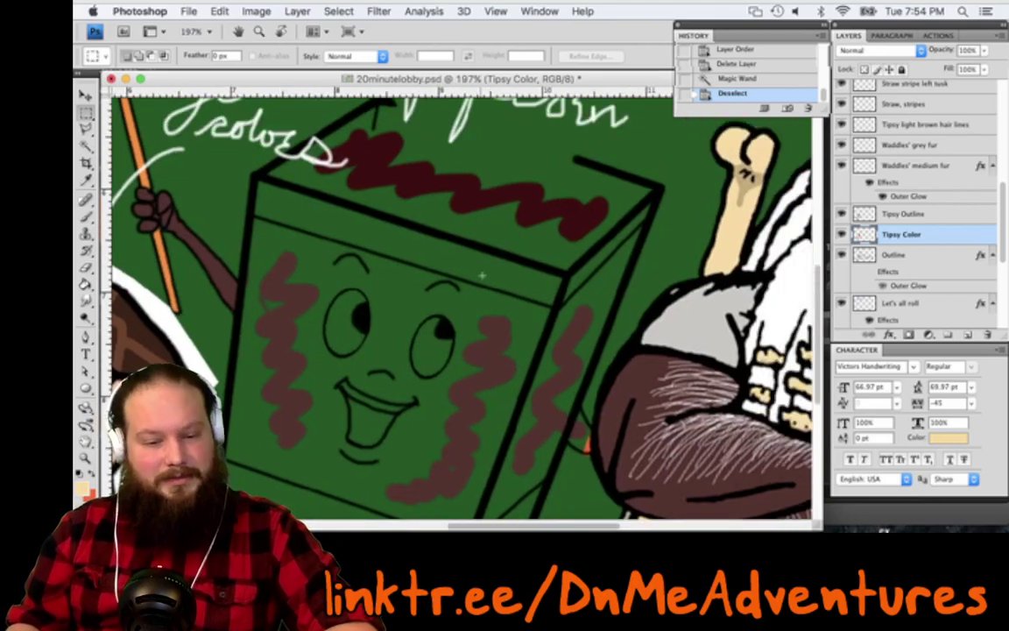
{"action": "scroll", "coordinate": [477, 277], "scroll_direction": "up", "scroll_amount": 2}
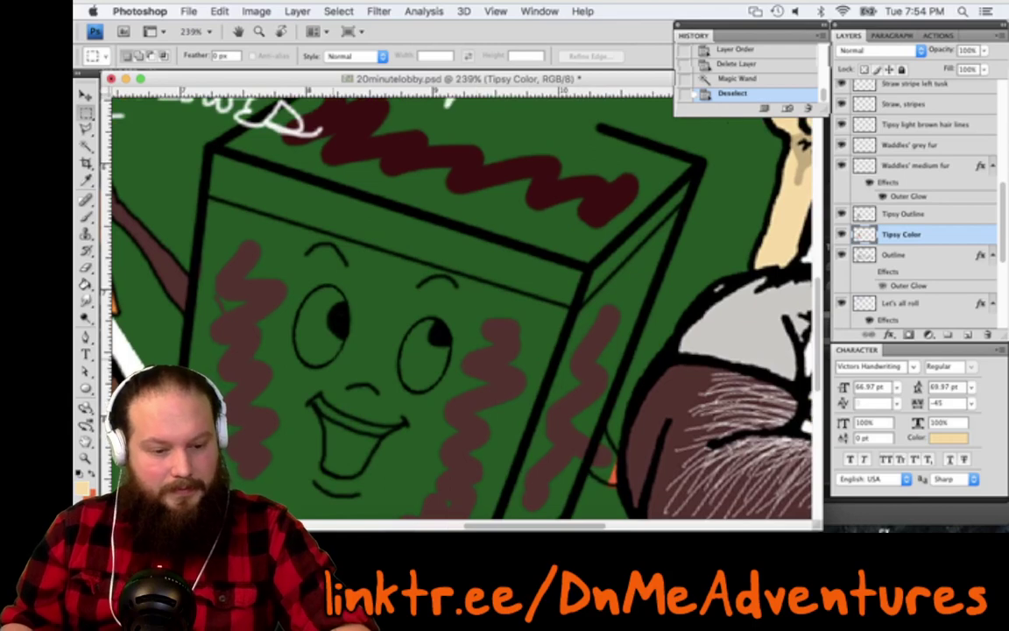
Set the foreground color to white
{"action": "left_click", "coordinate": [84, 488]}
{"action": "left_click", "coordinate": [550, 215]}
{"action": "key", "text": "Return"}
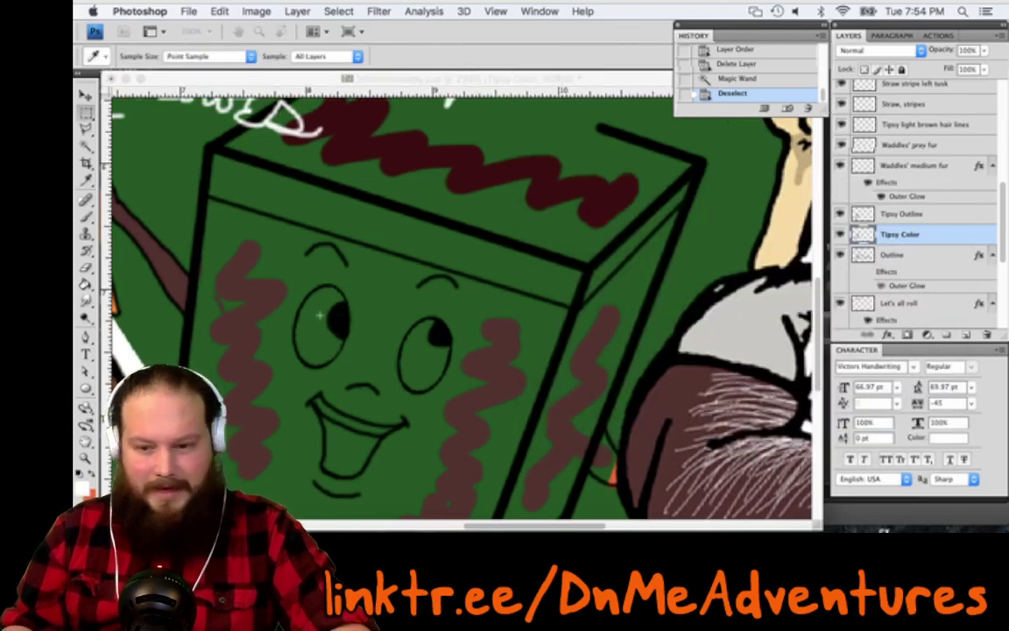
Rename the Color (under the sign) layer as "Color (under all lines)"
{"action": "scroll", "coordinate": [1006, 283], "scroll_direction": "down", "scroll_amount": 5}
{"action": "scroll", "coordinate": [1006, 232], "scroll_direction": "up", "scroll_amount": 4}
{"action": "left_click_drag", "start_coordinate": [1006, 272], "coordinate": [1006, 310]}
{"action": "double_click", "coordinate": [922, 188]}
{"action": "left_click_drag", "start_coordinate": [925, 189], "coordinate": [1007, 187]}
{"action": "type", "text": "a"}
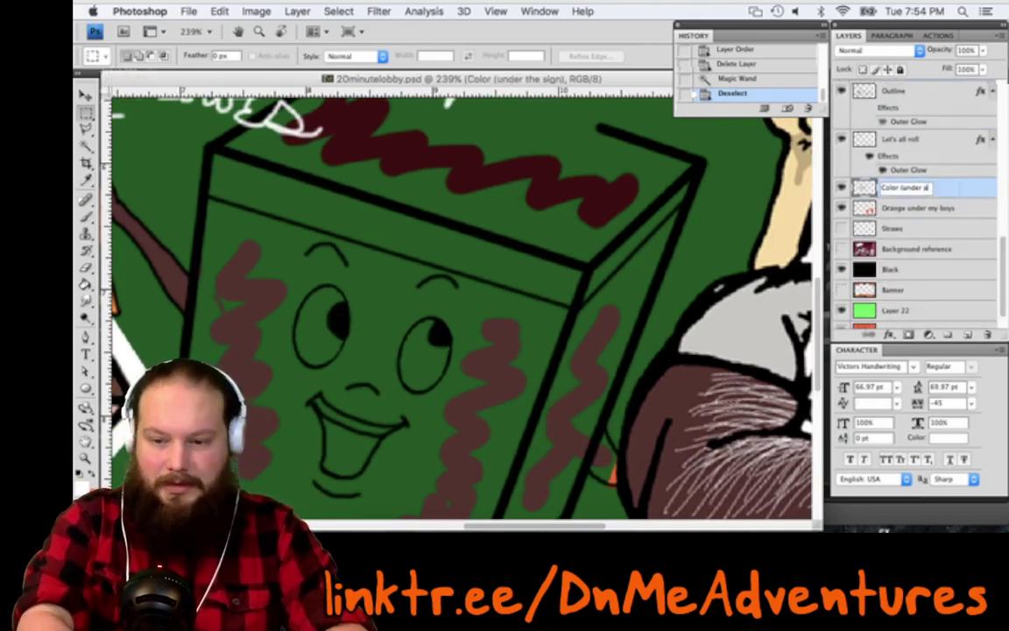
{"action": "type", "text": "ll bines)"}
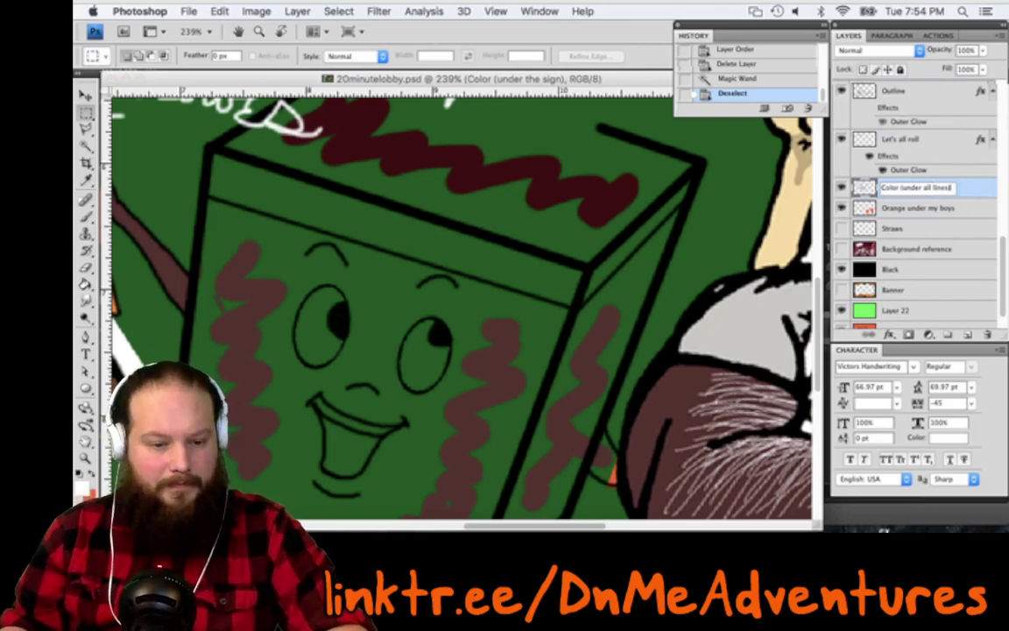
{"action": "key", "text": "Return"}
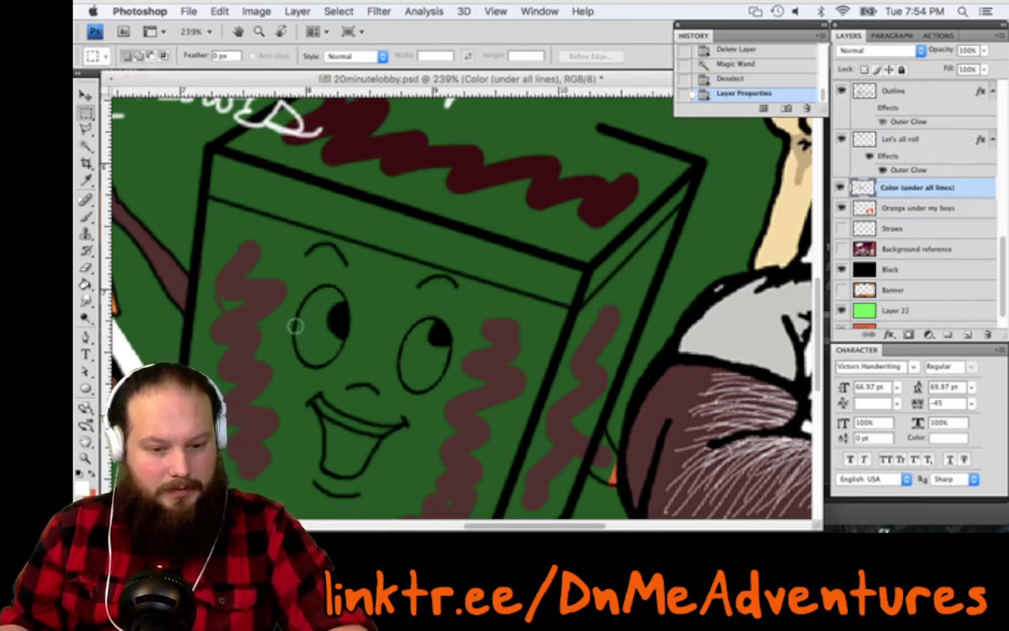
Brush white color marks into both of the popcorn box's eyes and a black mark inside its open mouth
{"action": "key", "text": "b"}
{"action": "left_click_drag", "start_coordinate": [431, 339], "coordinate": [424, 358]}
{"action": "mouse_move", "coordinate": [319, 339]}
{"action": "left_mouse_down"}
{"action": "mouse_move", "coordinate": [308, 338]}
{"action": "mouse_move", "coordinate": [326, 306]}
{"action": "left_mouse_up"}
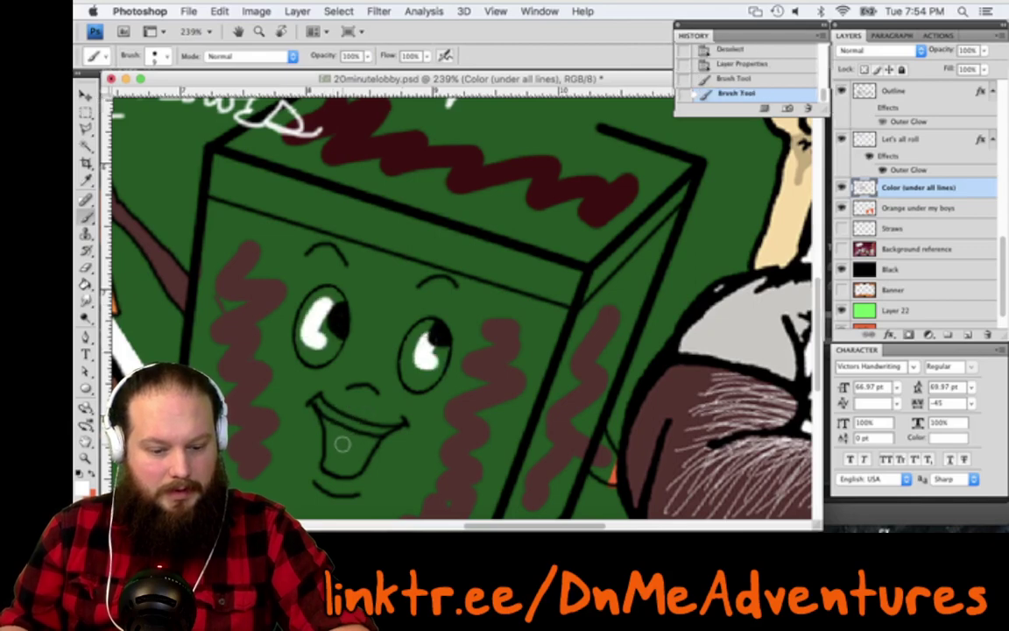
{"action": "left_click_drag", "start_coordinate": [352, 452], "coordinate": [347, 442]}
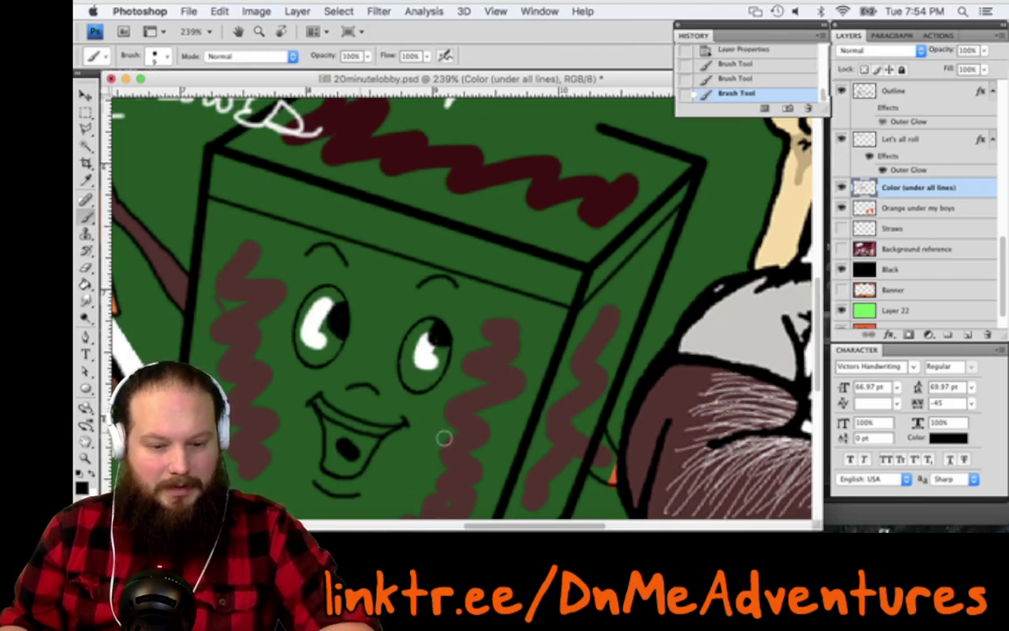
{"action": "left_click", "coordinate": [354, 396]}
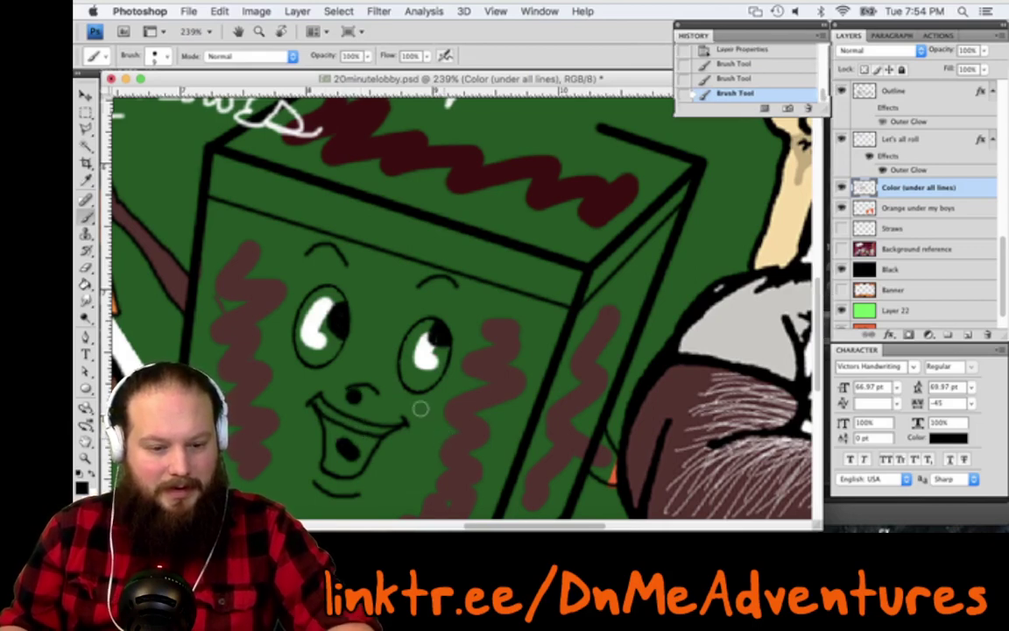
{"action": "key", "text": "super+z"}
Paint the popcorn box's upper teeth white along the smile with a hard 5 px brush
{"action": "scroll", "coordinate": [420, 408], "scroll_direction": "up", "scroll_amount": 5}
{"action": "scroll", "coordinate": [421, 408], "scroll_direction": "left", "scroll_amount": 5}
{"action": "scroll", "coordinate": [420, 408], "scroll_direction": "down", "scroll_amount": 2}
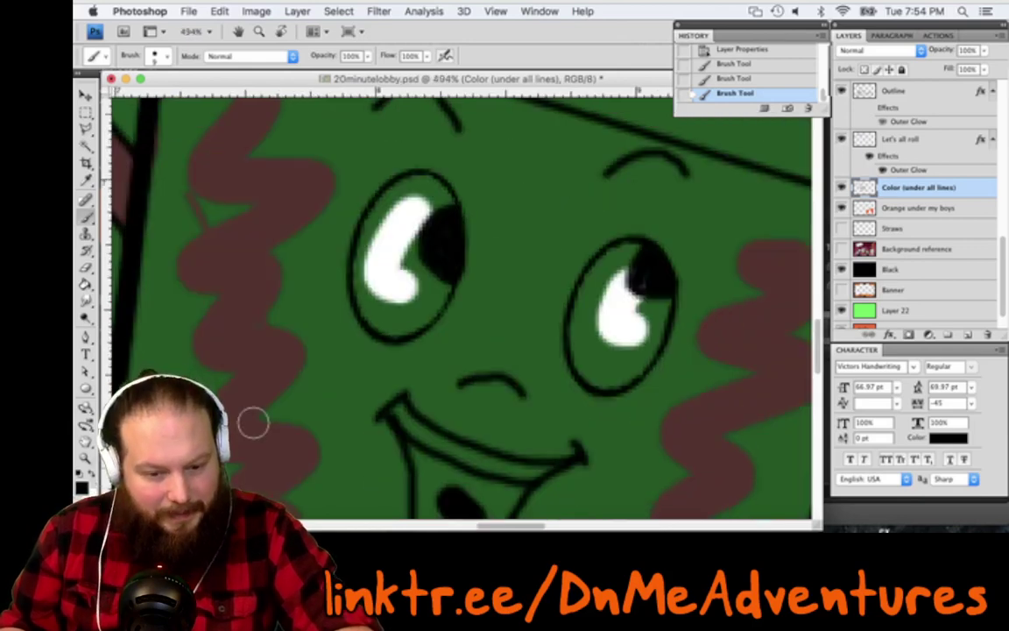
{"action": "key", "text": "x"}
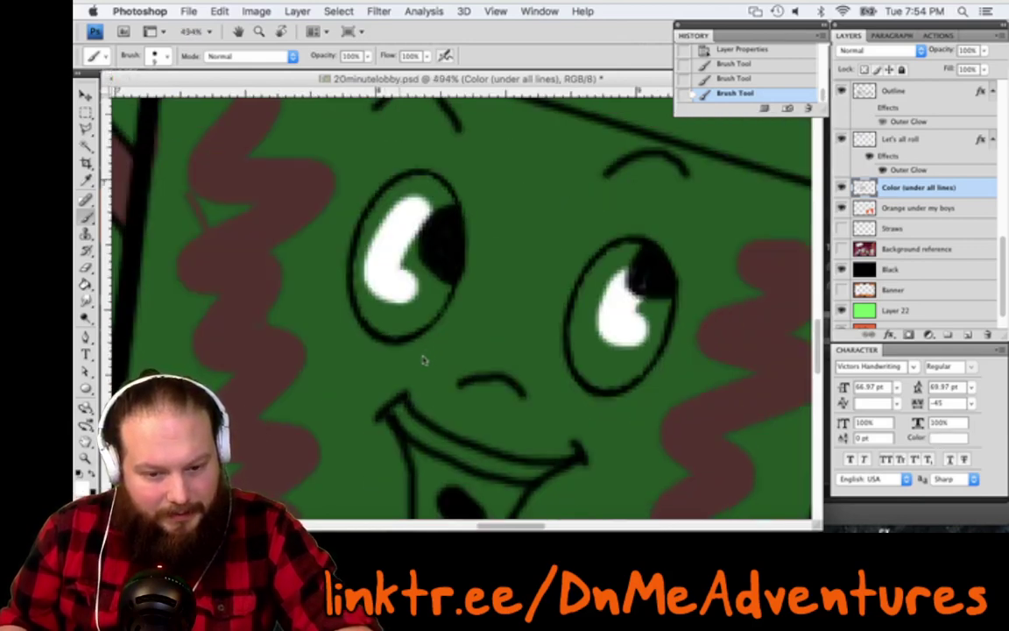
{"action": "right_click", "coordinate": [421, 357]}
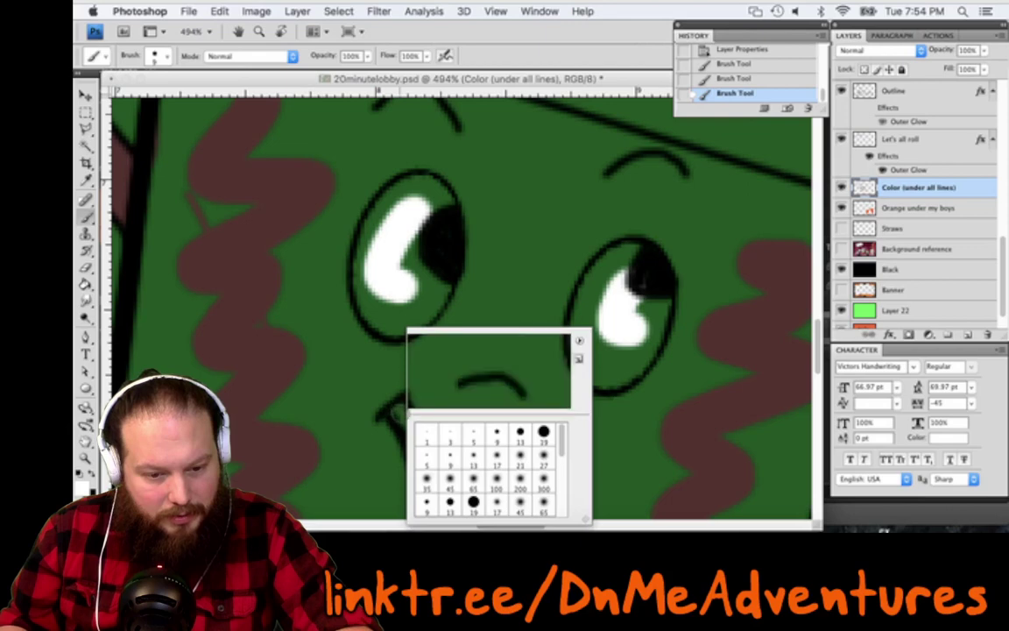
{"action": "left_click", "coordinate": [474, 433]}
{"action": "left_click", "coordinate": [581, 348]}
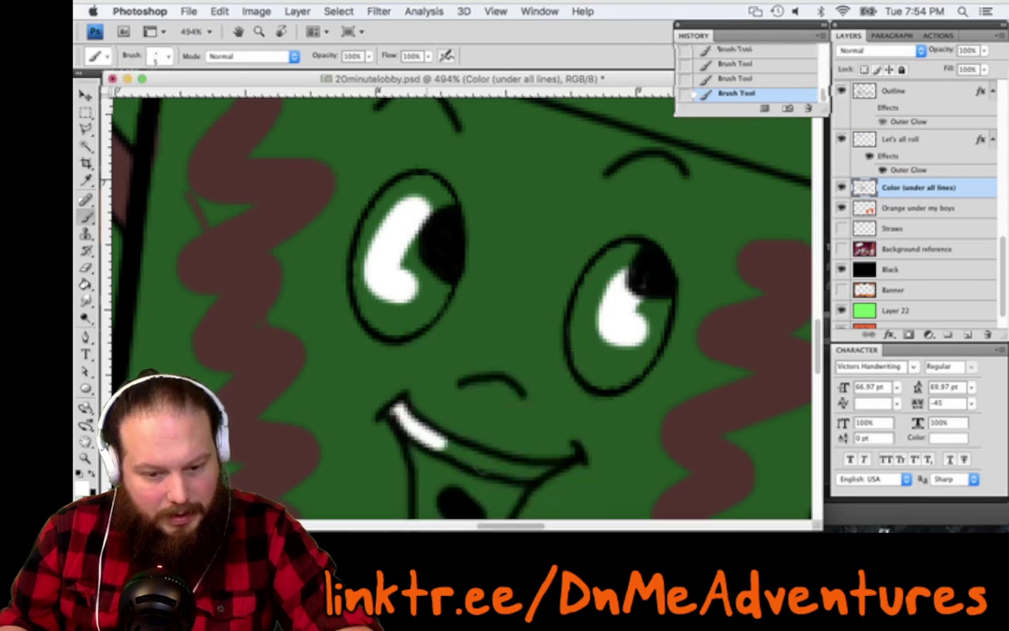
{"action": "mouse_move", "coordinate": [438, 440]}
{"action": "left_mouse_down"}
{"action": "mouse_move", "coordinate": [504, 468]}
{"action": "mouse_move", "coordinate": [552, 473]}
{"action": "left_mouse_up"}
Erase the white paint spilling past the end of the popcorn box's teeth near the mouth corner
{"action": "key", "text": "e"}
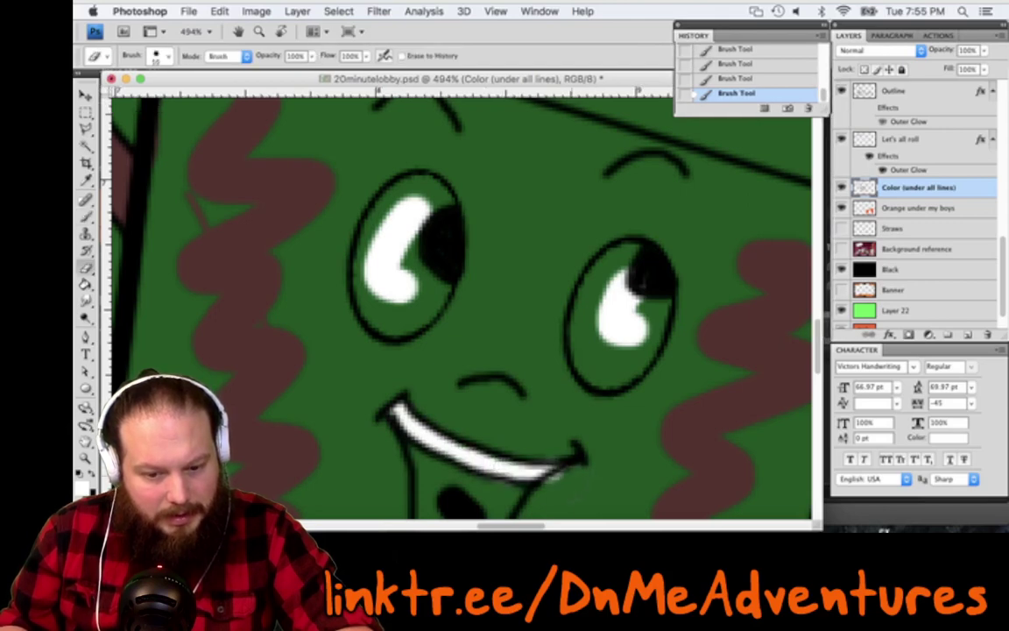
{"action": "left_click_drag", "start_coordinate": [576, 485], "coordinate": [542, 492]}
{"action": "scroll", "coordinate": [536, 478], "scroll_direction": "down", "scroll_amount": 2}
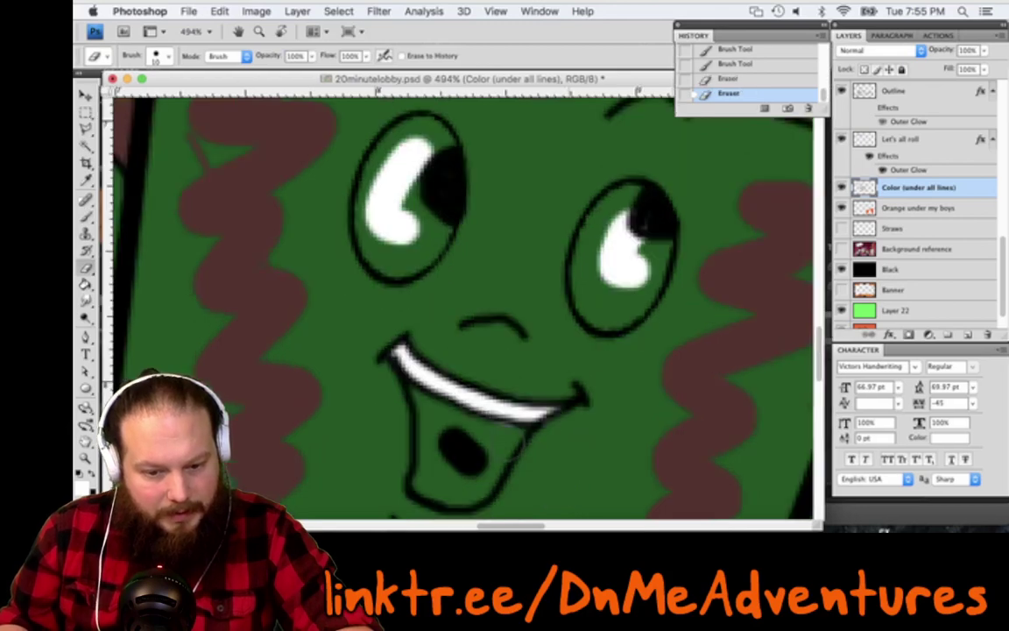
Trim the upper edge of the black mark inside the popcorn box's mouth, and brush black along the underside of the teeth
{"action": "left_click_drag", "start_coordinate": [466, 459], "coordinate": [476, 464]}
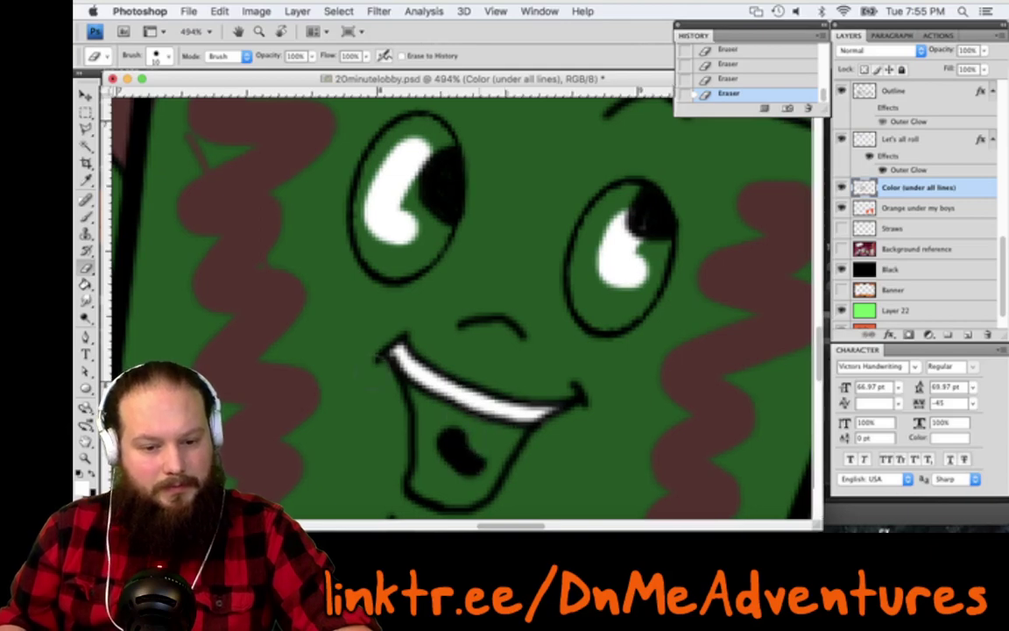
{"action": "left_click_drag", "start_coordinate": [444, 429], "coordinate": [474, 438]}
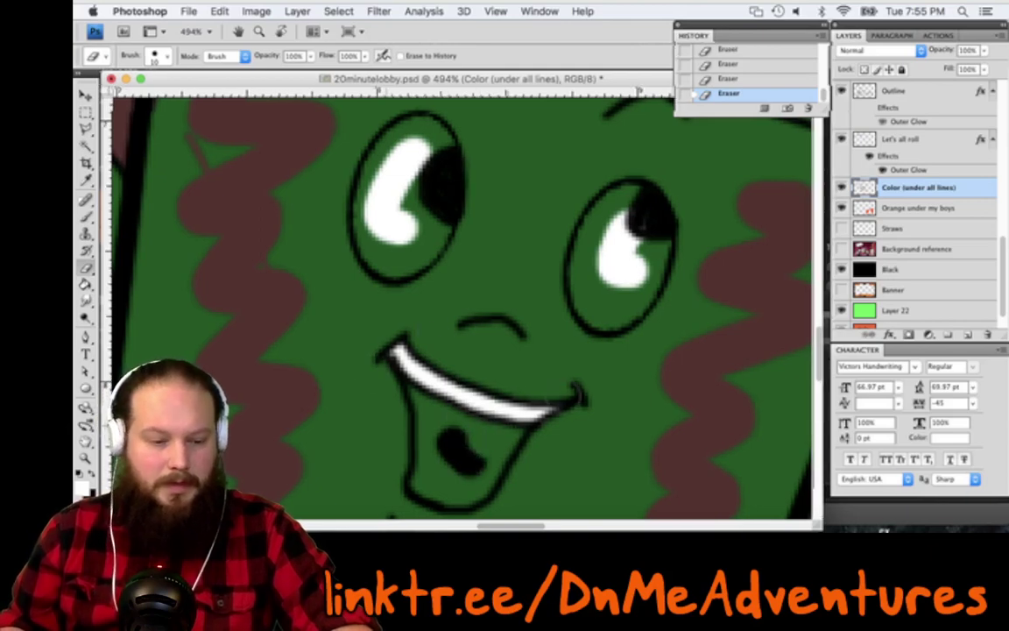
{"action": "key", "text": "b"}
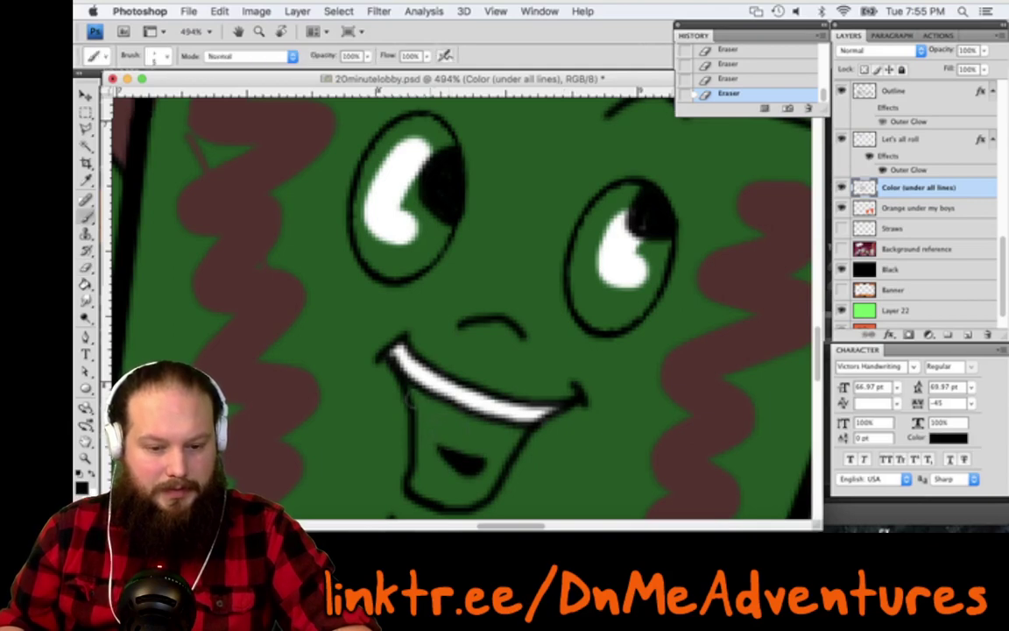
{"action": "mouse_move", "coordinate": [404, 385]}
{"action": "left_mouse_down"}
{"action": "mouse_move", "coordinate": [431, 418]}
{"action": "mouse_move", "coordinate": [420, 399]}
{"action": "mouse_move", "coordinate": [477, 428]}
{"action": "mouse_move", "coordinate": [446, 423]}
{"action": "mouse_move", "coordinate": [524, 431]}
{"action": "left_mouse_up"}
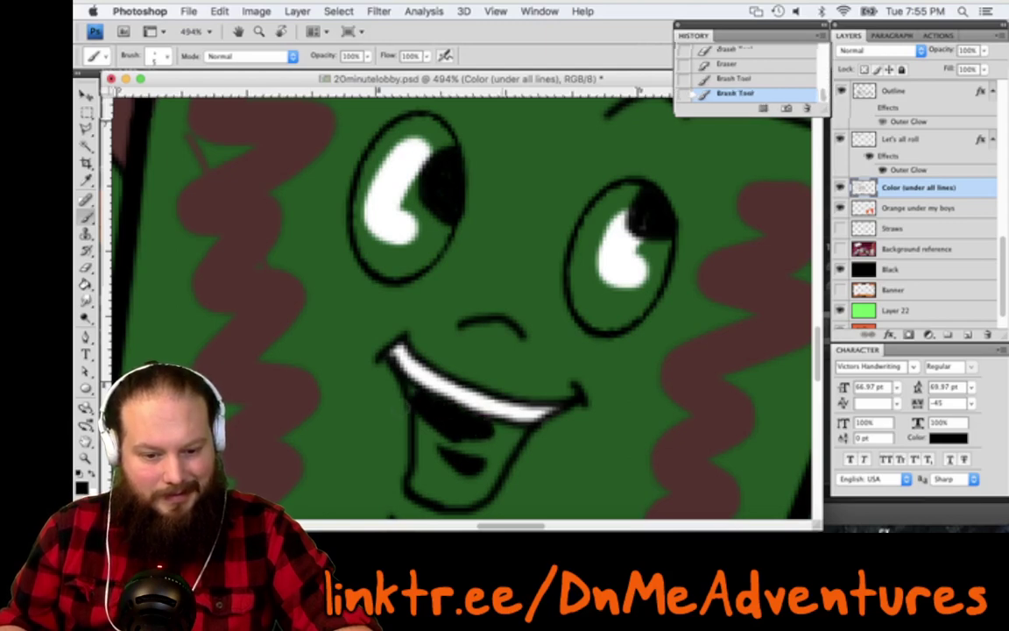
{"action": "left_click_drag", "start_coordinate": [455, 429], "coordinate": [414, 395]}
Fill the rest of the popcorn box's open mouth with black using a 3 px brush, and save the file
{"action": "right_click", "coordinate": [482, 354]}
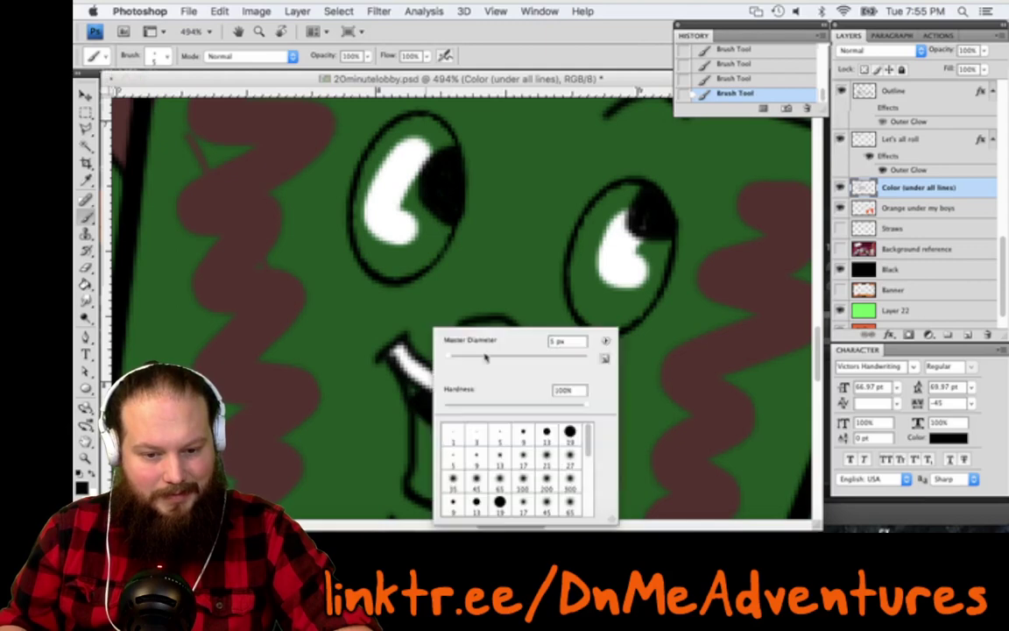
{"action": "left_click", "coordinate": [445, 358]}
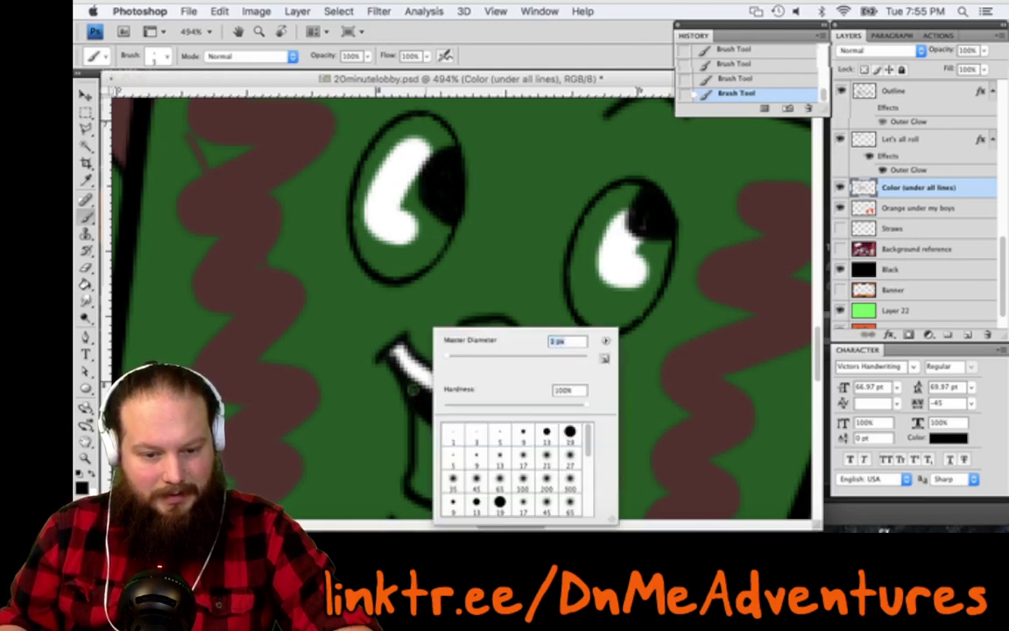
{"action": "key", "text": "Return"}
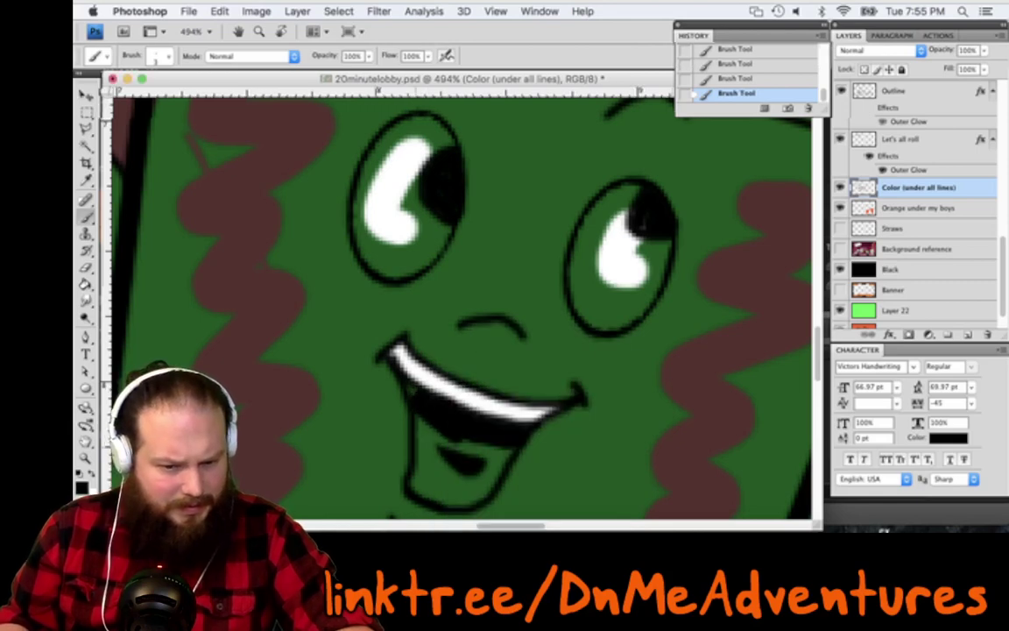
{"action": "left_click_drag", "start_coordinate": [411, 394], "coordinate": [479, 460]}
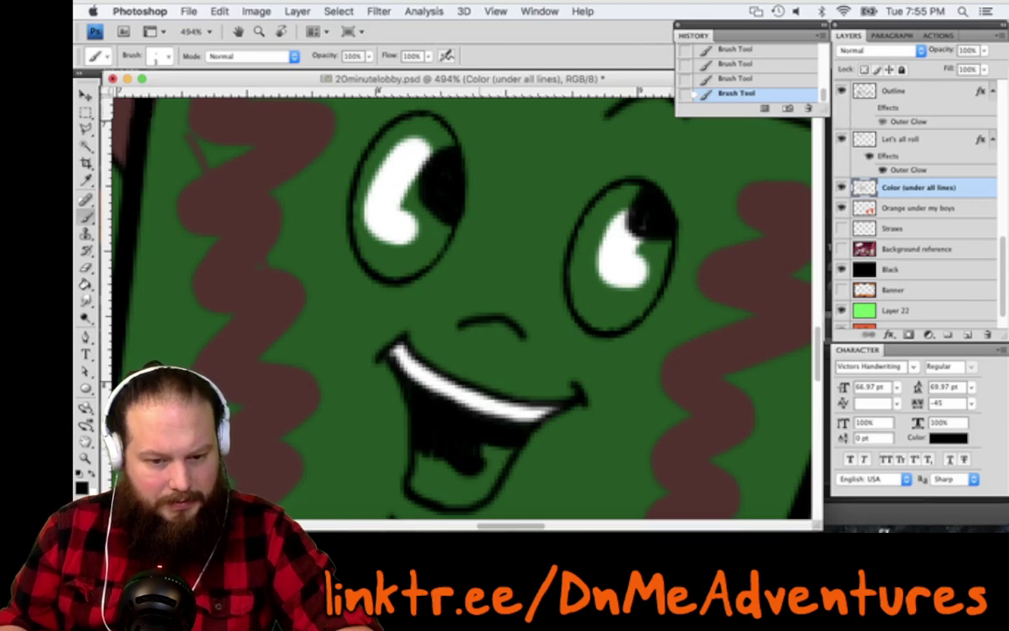
{"action": "scroll", "coordinate": [446, 411], "scroll_direction": "down", "scroll_amount": 3}
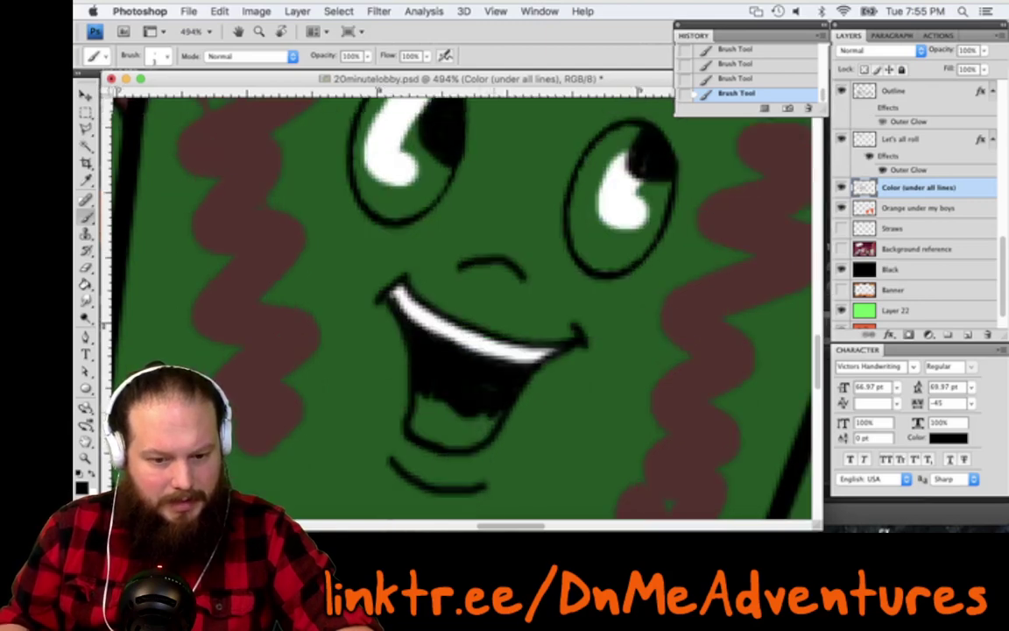
{"action": "left_click_drag", "start_coordinate": [479, 432], "coordinate": [483, 424]}
{"action": "left_click_drag", "start_coordinate": [410, 425], "coordinate": [479, 438]}
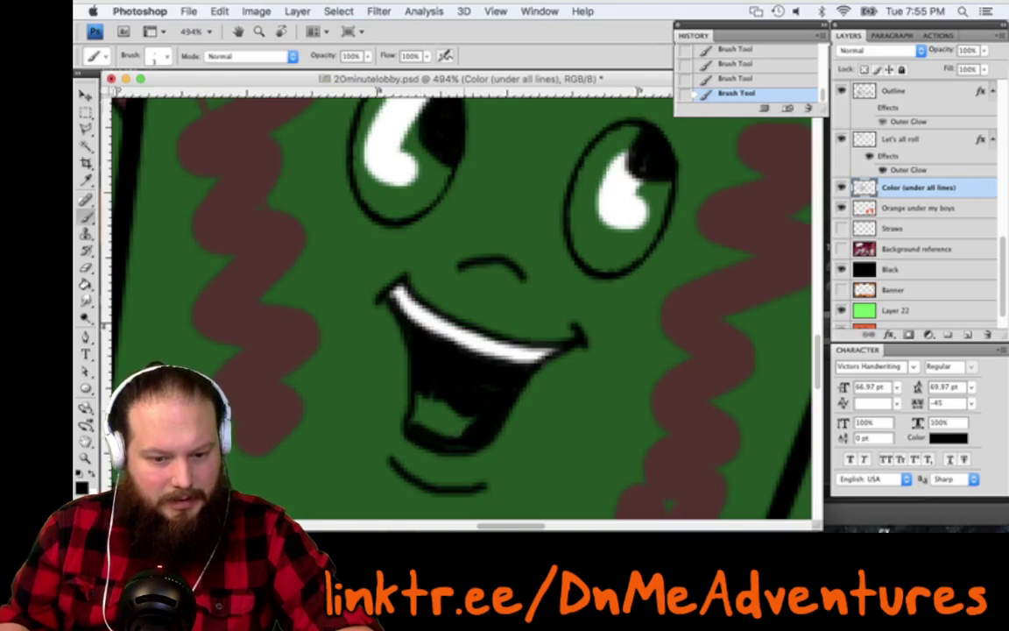
{"action": "mouse_move", "coordinate": [442, 396]}
{"action": "left_mouse_down"}
{"action": "mouse_move", "coordinate": [434, 408]}
{"action": "mouse_move", "coordinate": [423, 395]}
{"action": "mouse_move", "coordinate": [437, 425]}
{"action": "left_mouse_up"}
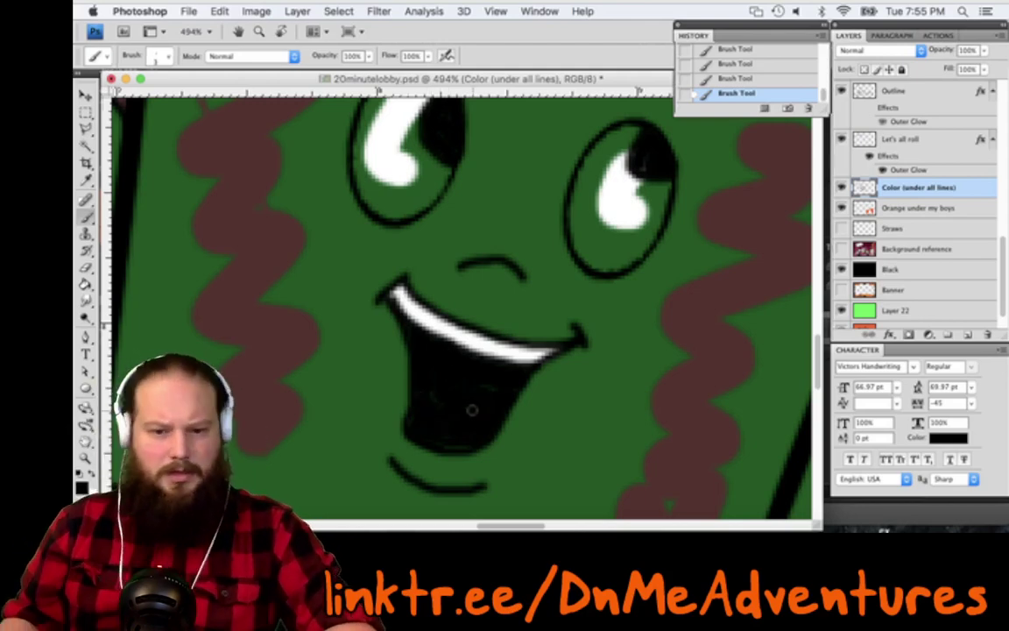
{"action": "key", "text": "ctrl+s"}
Sample the pale beige from the edge of the Onyx reference's bone skirt and set the brush to 5 px
{"action": "scroll", "coordinate": [473, 483], "scroll_direction": "down", "scroll_amount": 4}
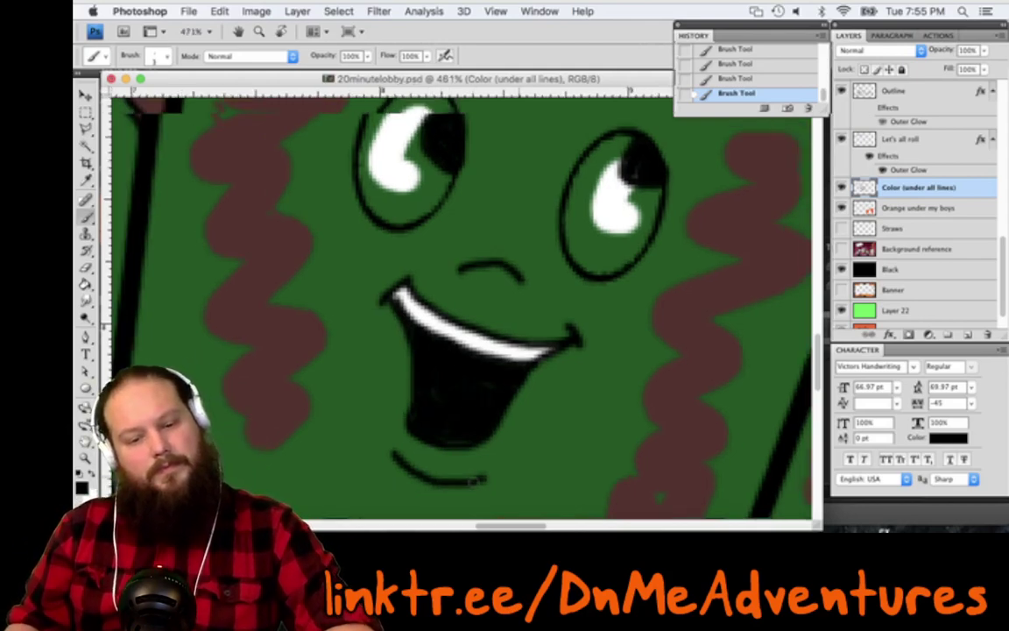
{"action": "scroll", "coordinate": [473, 480], "scroll_direction": "down", "scroll_amount": 2}
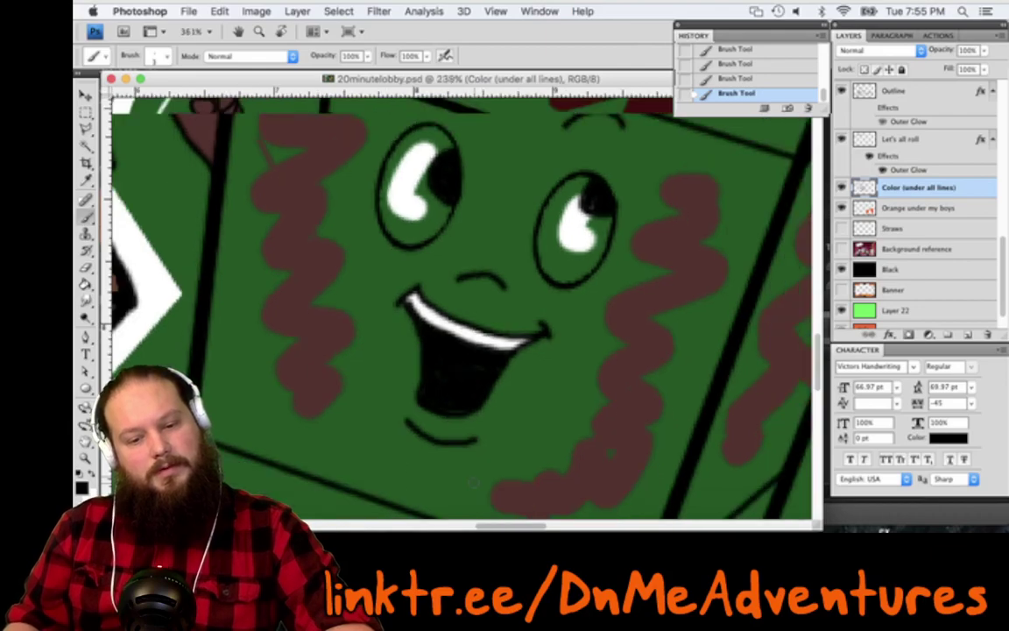
{"action": "scroll", "coordinate": [473, 481], "scroll_direction": "down", "scroll_amount": 5}
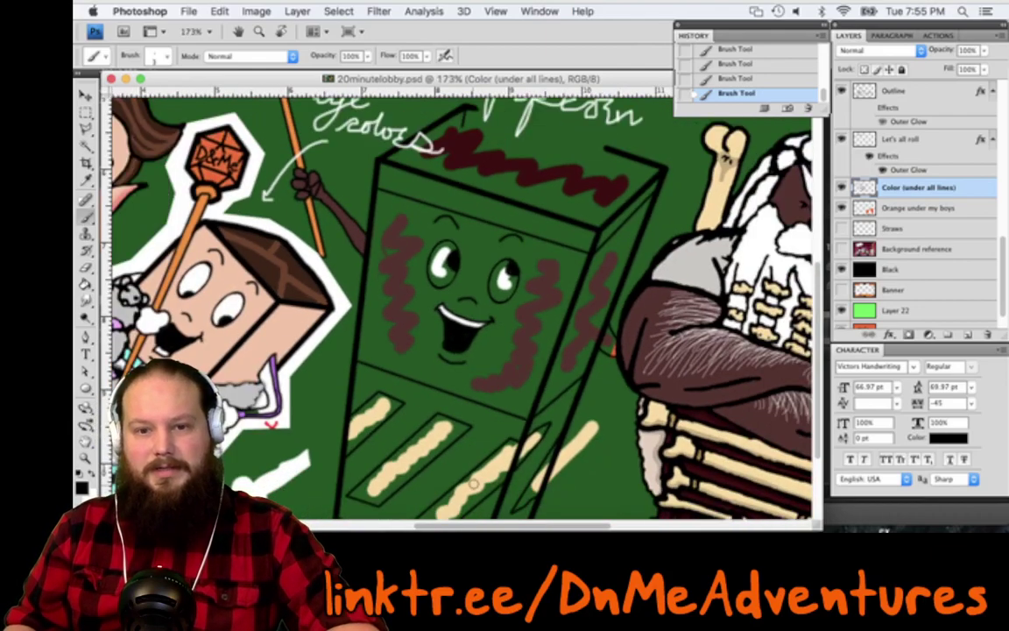
{"action": "scroll", "coordinate": [473, 484], "scroll_direction": "up", "scroll_amount": 3}
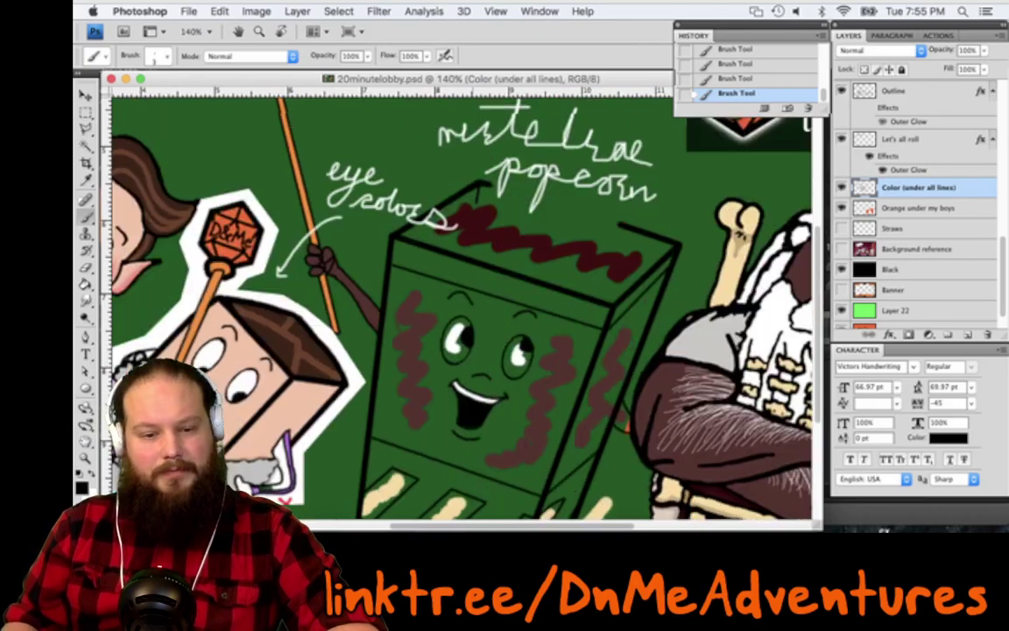
{"action": "scroll", "coordinate": [473, 483], "scroll_direction": "down", "scroll_amount": 5}
{"action": "scroll", "coordinate": [473, 483], "scroll_direction": "down", "scroll_amount": 3}
{"action": "scroll", "coordinate": [473, 483], "scroll_direction": "left", "scroll_amount": 2}
{"action": "scroll", "coordinate": [473, 484], "scroll_direction": "right", "scroll_amount": 1}
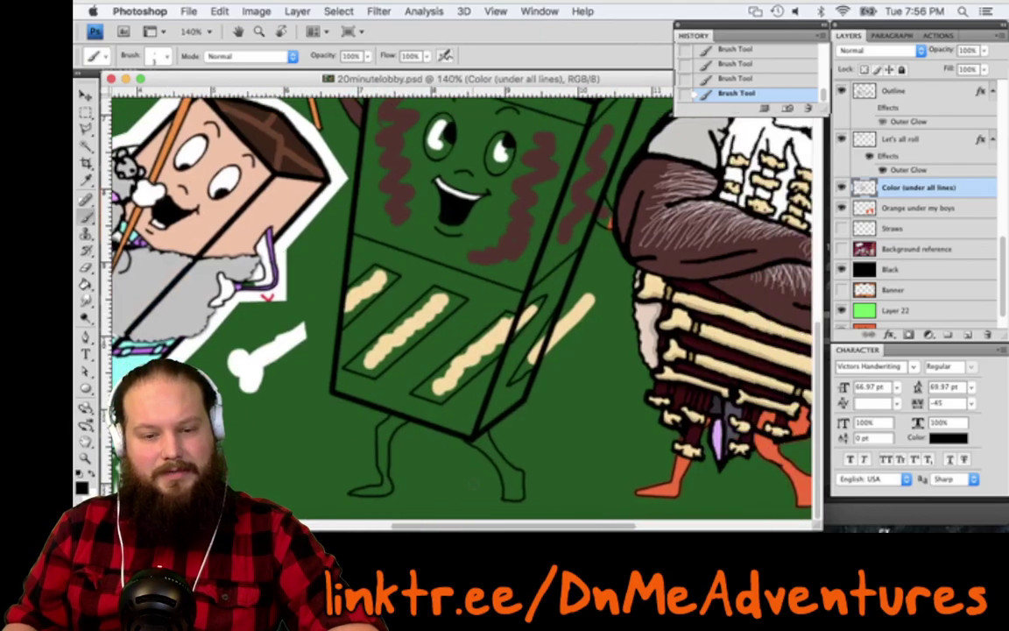
{"action": "scroll", "coordinate": [473, 483], "scroll_direction": "up", "scroll_amount": 3}
{"action": "scroll", "coordinate": [473, 483], "scroll_direction": "right", "scroll_amount": 2}
{"action": "scroll", "coordinate": [473, 484], "scroll_direction": "down", "scroll_amount": 3}
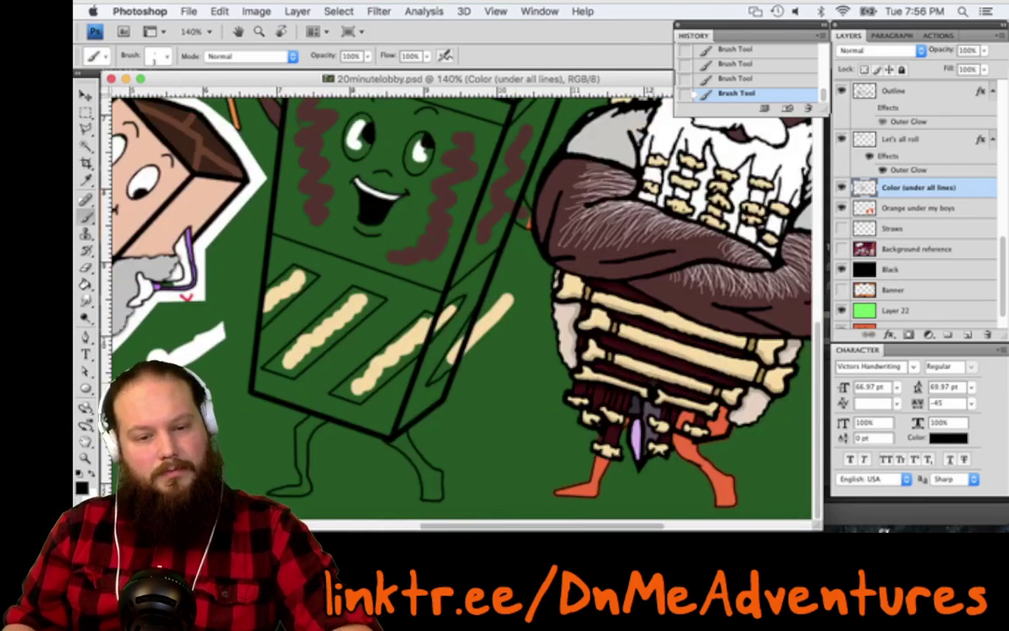
{"action": "key", "text": "v"}
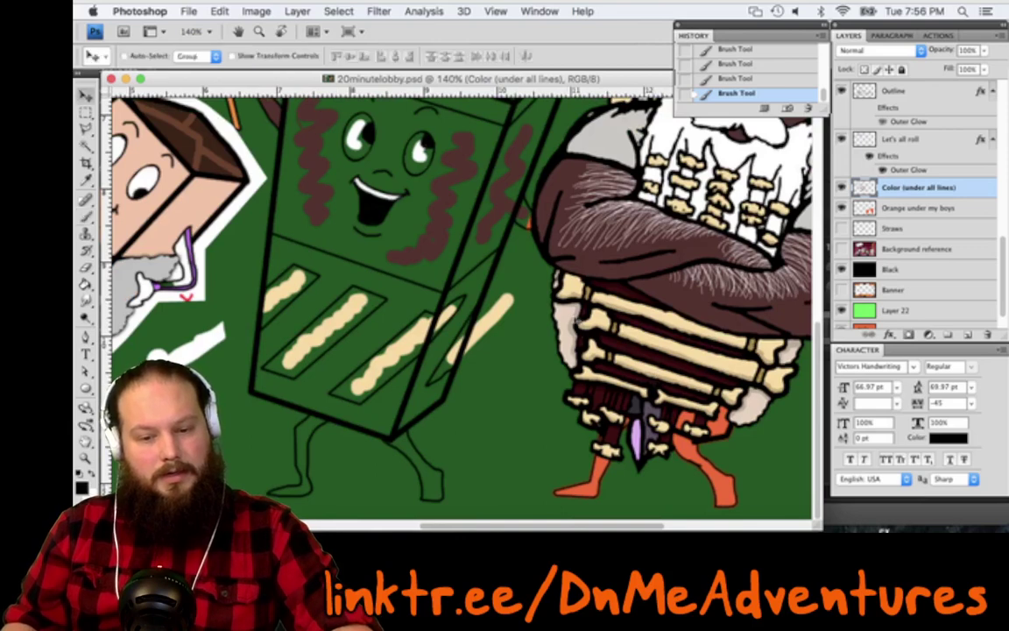
{"action": "left_click", "coordinate": [675, 289], "text": "super"}
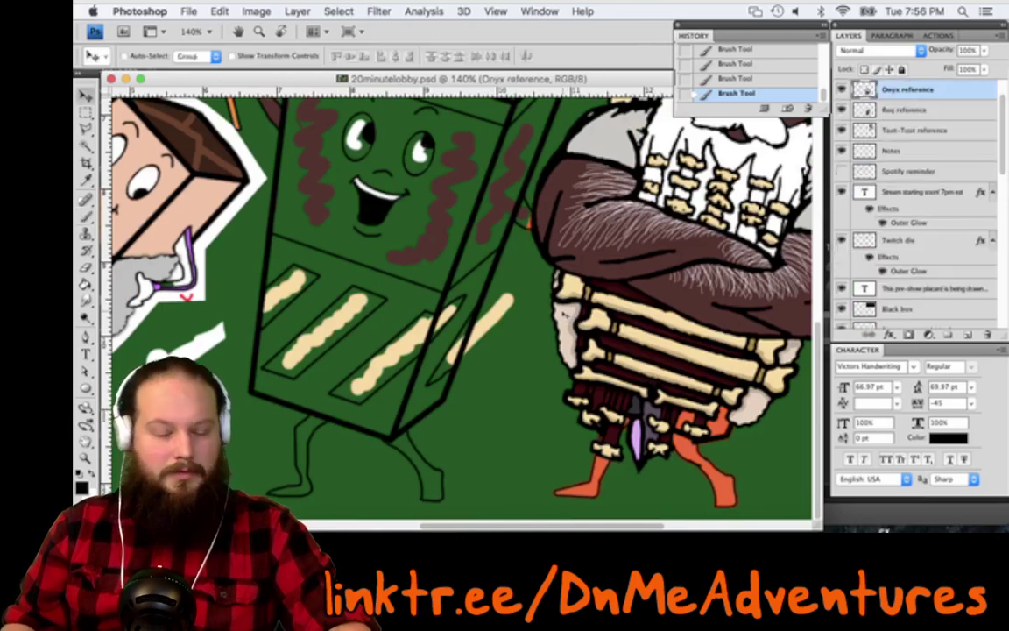
{"action": "key", "text": "i"}
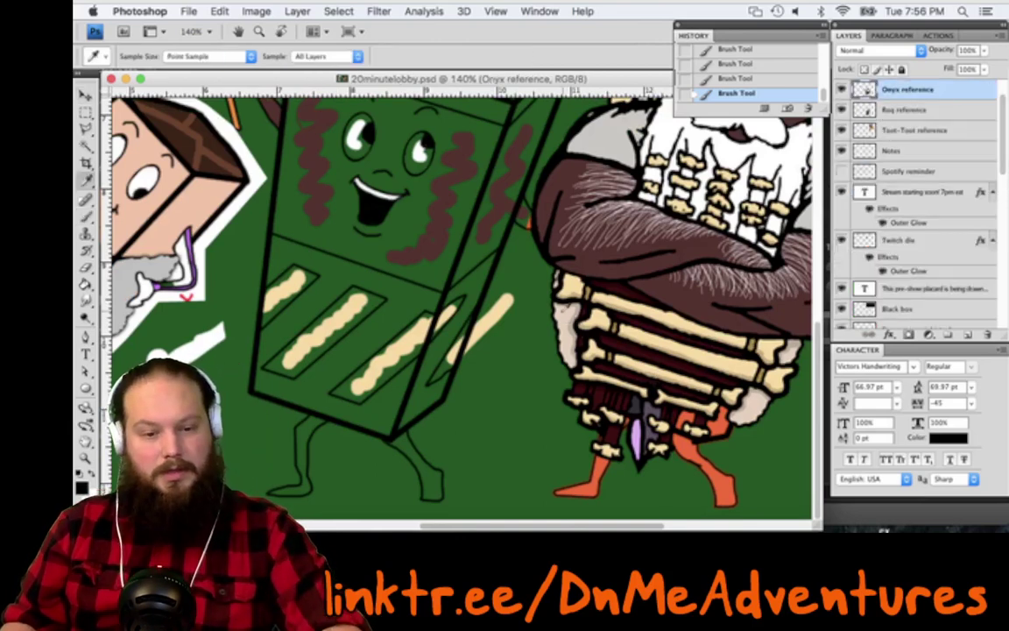
{"action": "key", "text": "b"}
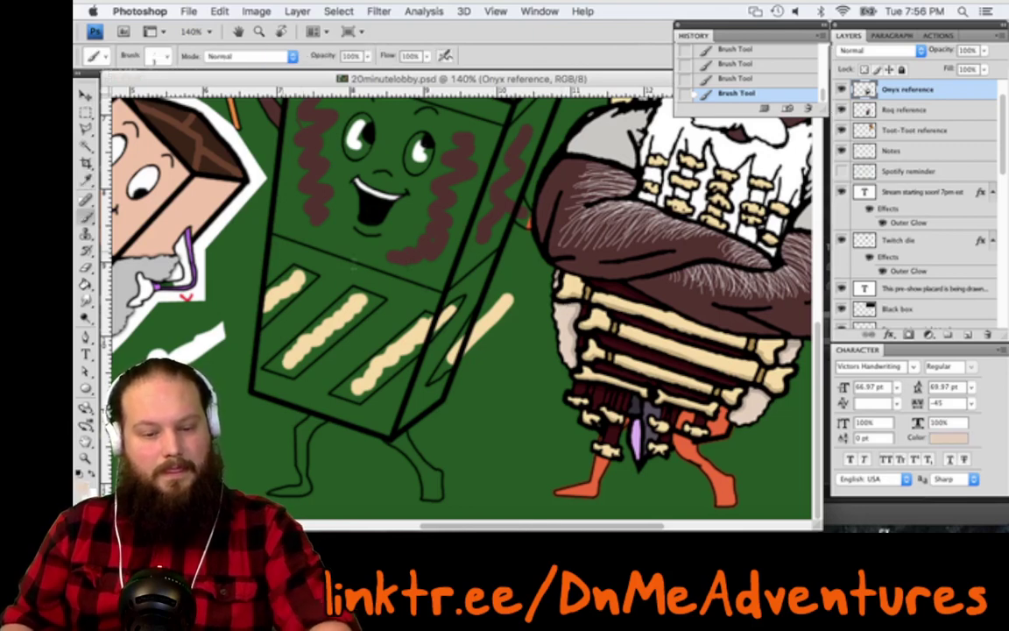
{"action": "right_click", "coordinate": [375, 268]}
{"action": "type", "text": "5"}
{"action": "key", "text": "Return"}
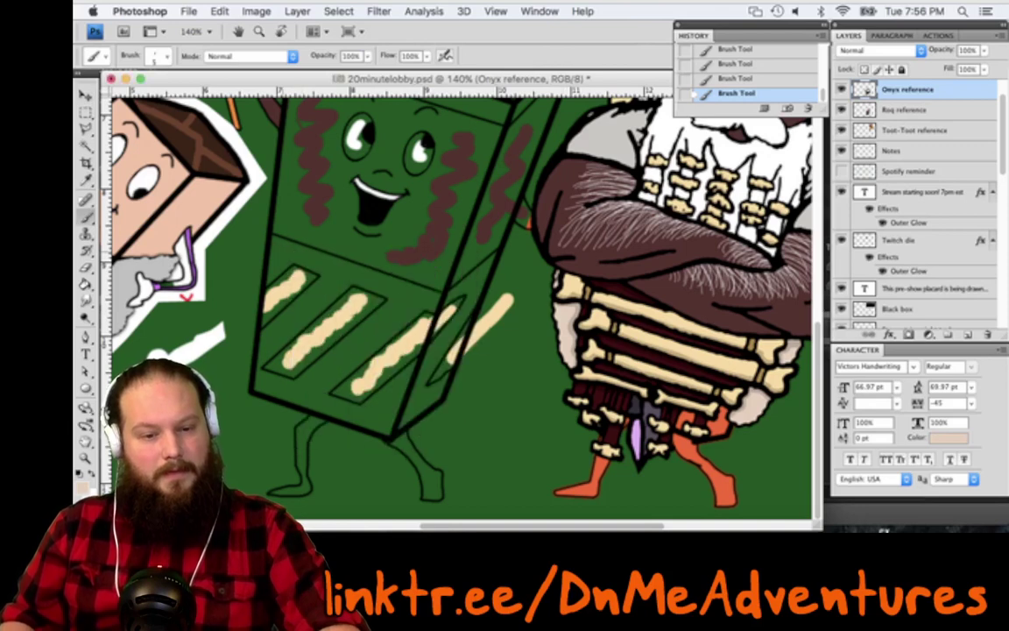
{"action": "key", "text": "super+s"}
Brush beige color marks between and around the stripes on the popcorn box's lower front and side, on the Color (under all lines) layer
{"action": "mouse_move", "coordinate": [276, 255]}
{"action": "left_mouse_down"}
{"action": "mouse_move", "coordinate": [320, 262]}
{"action": "mouse_move", "coordinate": [267, 344]}
{"action": "left_mouse_up"}
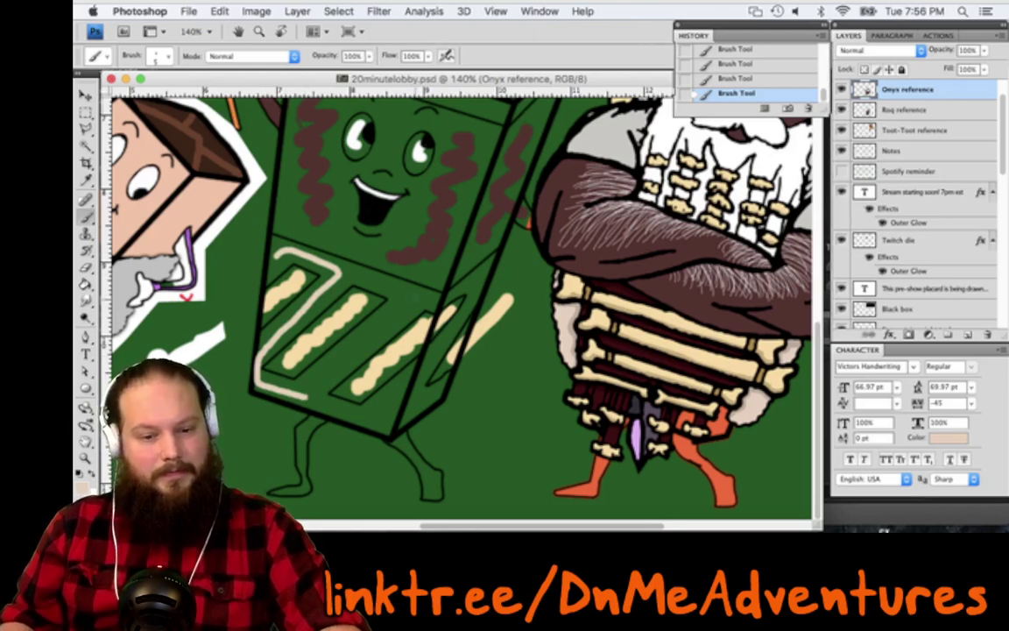
{"action": "key", "text": "super+z"}
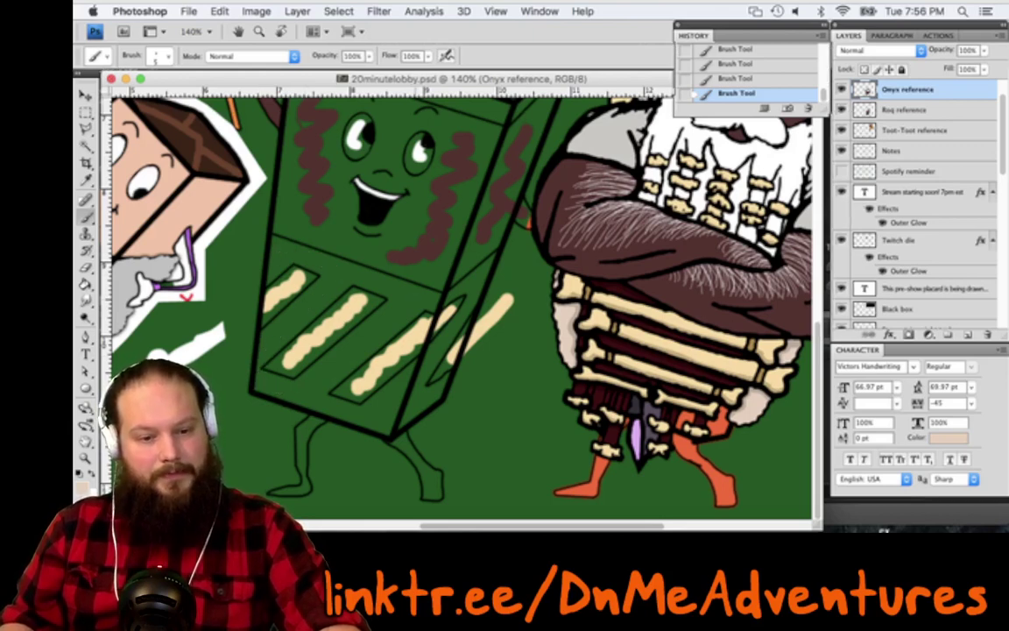
{"action": "left_click", "coordinate": [294, 284], "text": "super"}
{"action": "left_click_drag", "start_coordinate": [273, 255], "coordinate": [295, 316]}
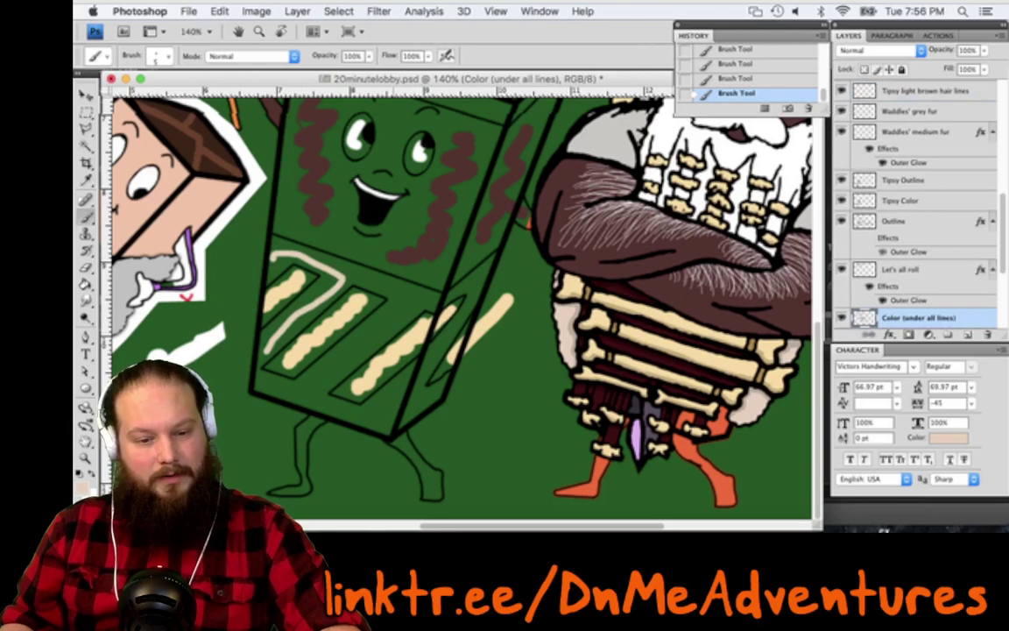
{"action": "left_click_drag", "start_coordinate": [261, 383], "coordinate": [430, 403]}
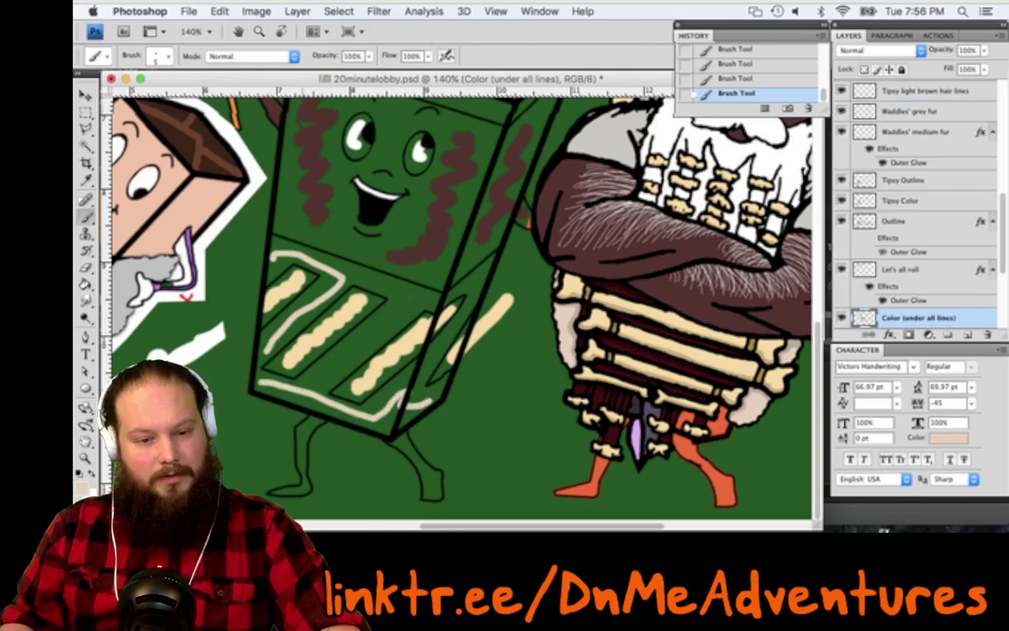
{"action": "left_click_drag", "start_coordinate": [337, 268], "coordinate": [314, 386]}
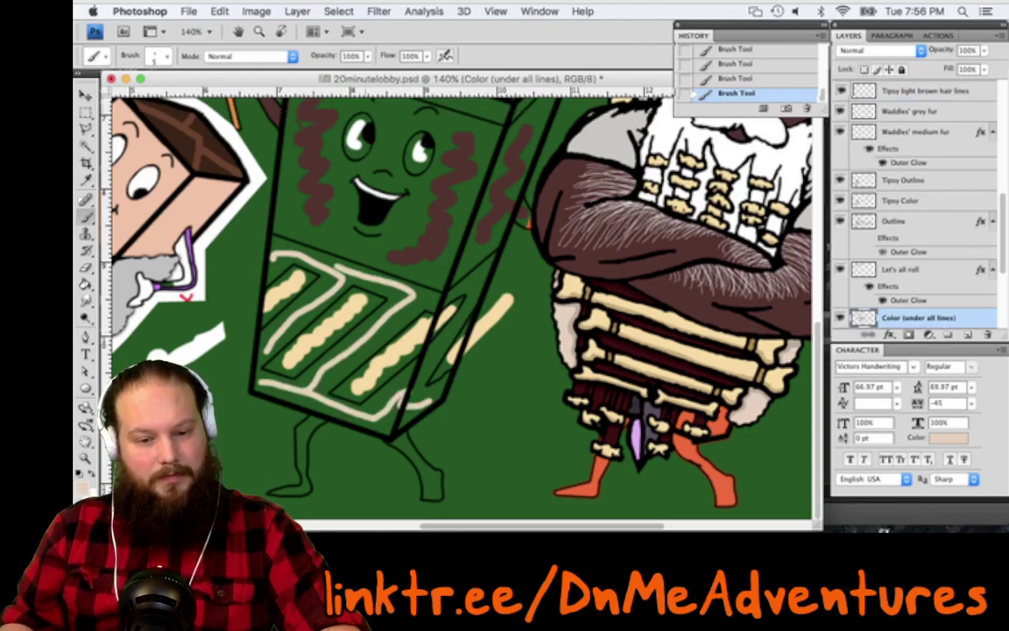
{"action": "mouse_move", "coordinate": [409, 291]}
{"action": "left_mouse_down"}
{"action": "mouse_move", "coordinate": [440, 300]}
{"action": "mouse_move", "coordinate": [479, 287]}
{"action": "left_mouse_up"}
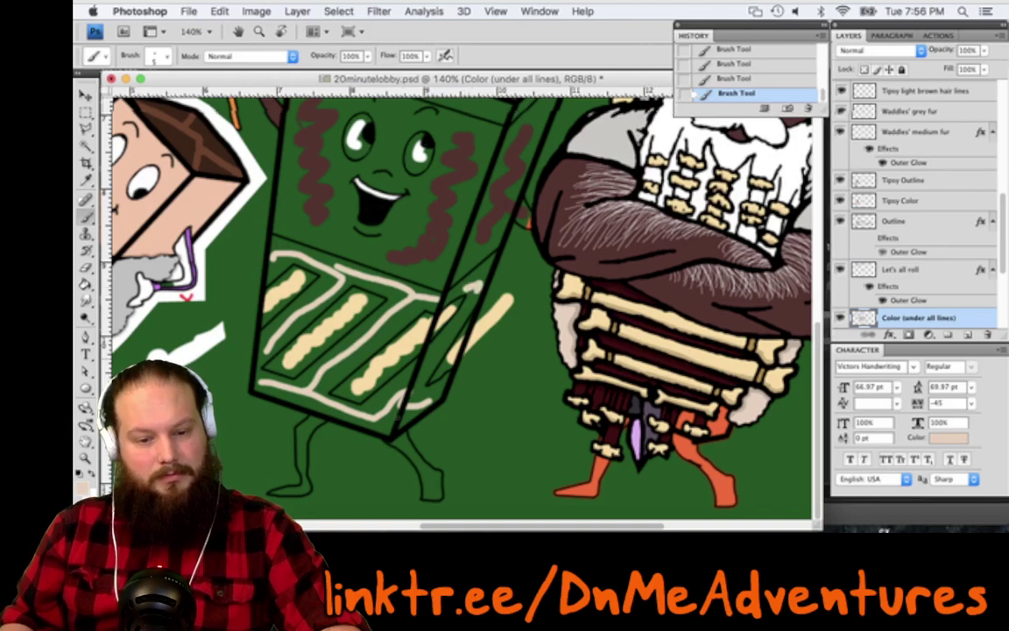
{"action": "left_click_drag", "start_coordinate": [428, 358], "coordinate": [380, 407]}
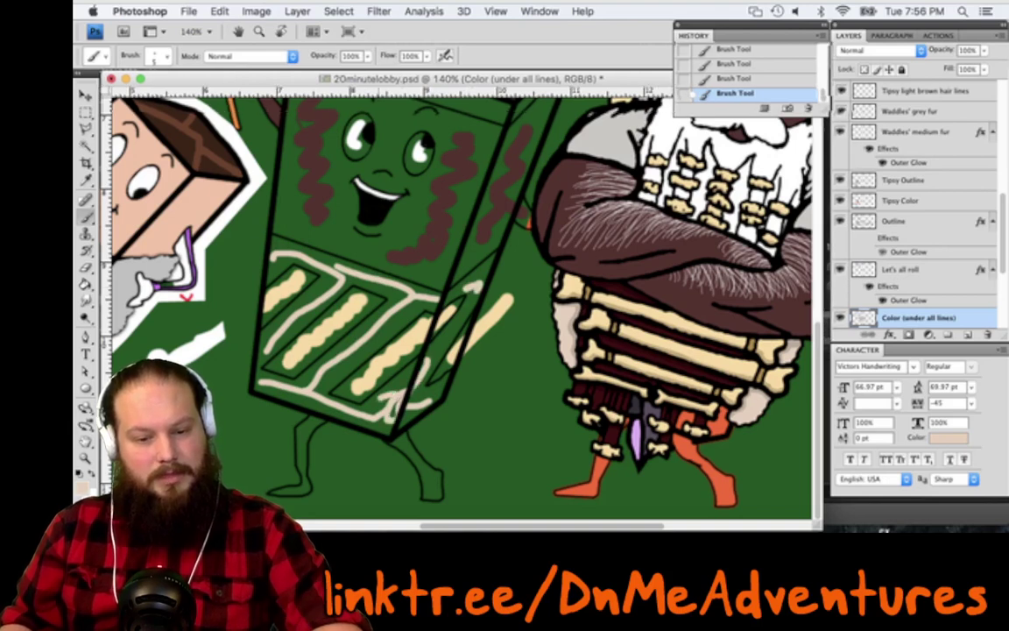
Sample the dark maroon from the Onyx reference's skirt and handwrite a note on the Notes layer with an arrow toward the popcorn box's lower corner
{"action": "scroll", "coordinate": [461, 306], "scroll_direction": "right", "scroll_amount": 1}
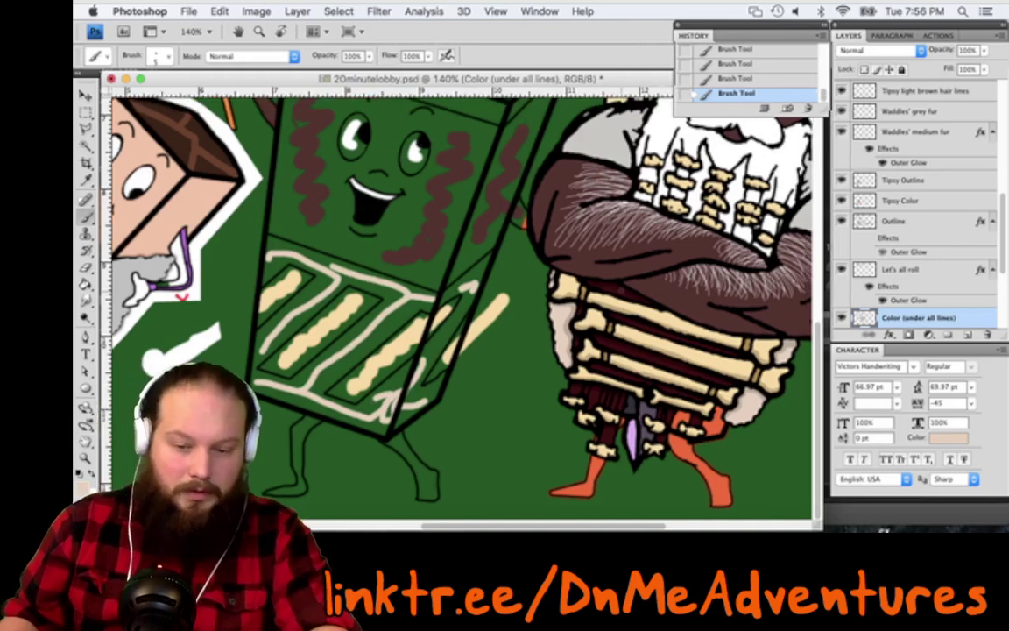
{"action": "key", "text": "i"}
{"action": "left_click", "coordinate": [616, 288]}
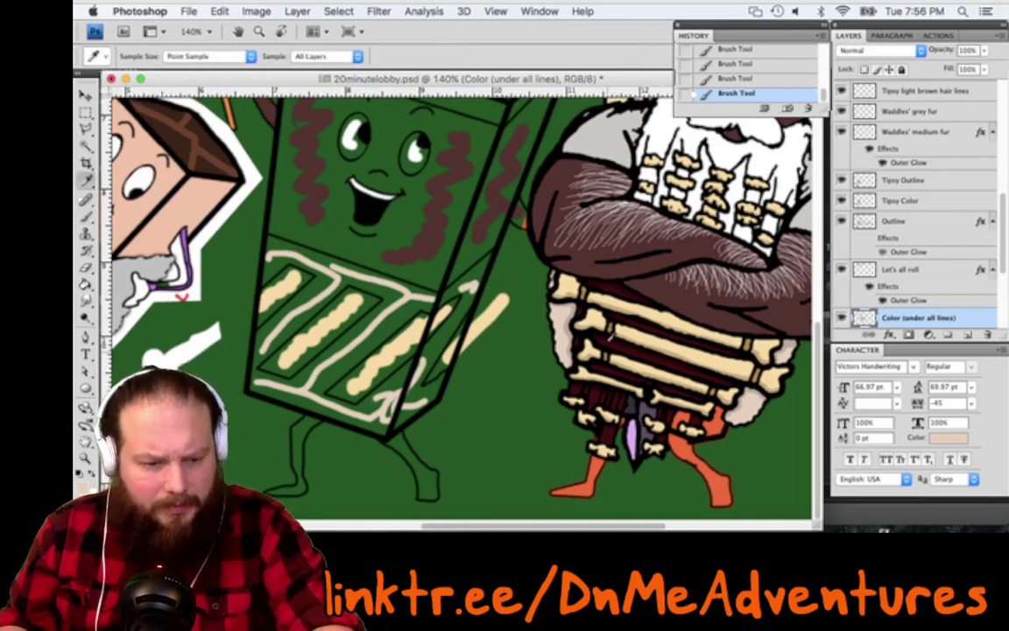
{"action": "key", "text": "b"}
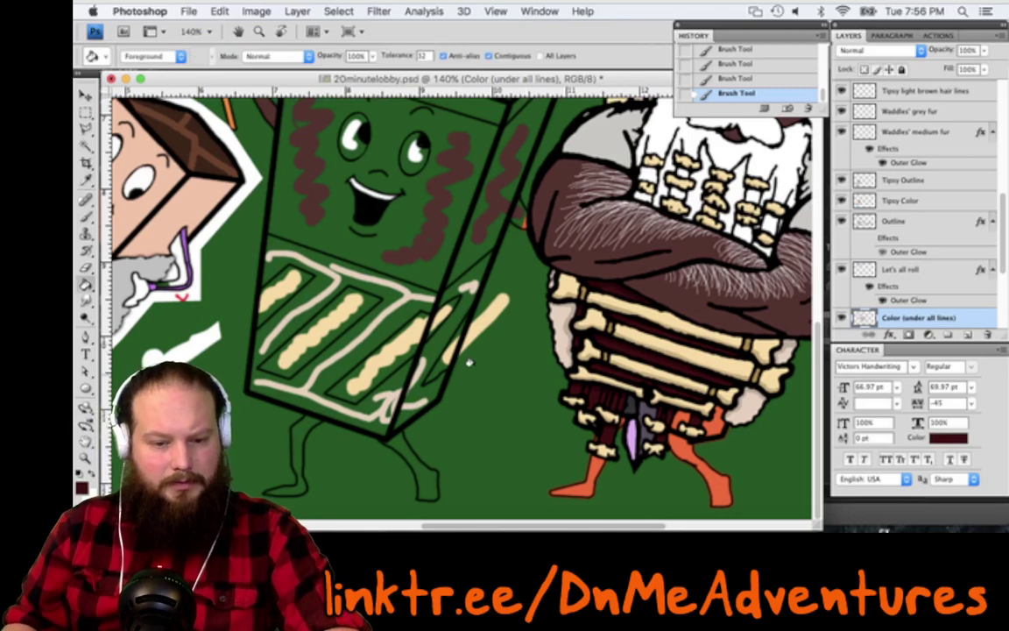
{"action": "key", "text": "b"}
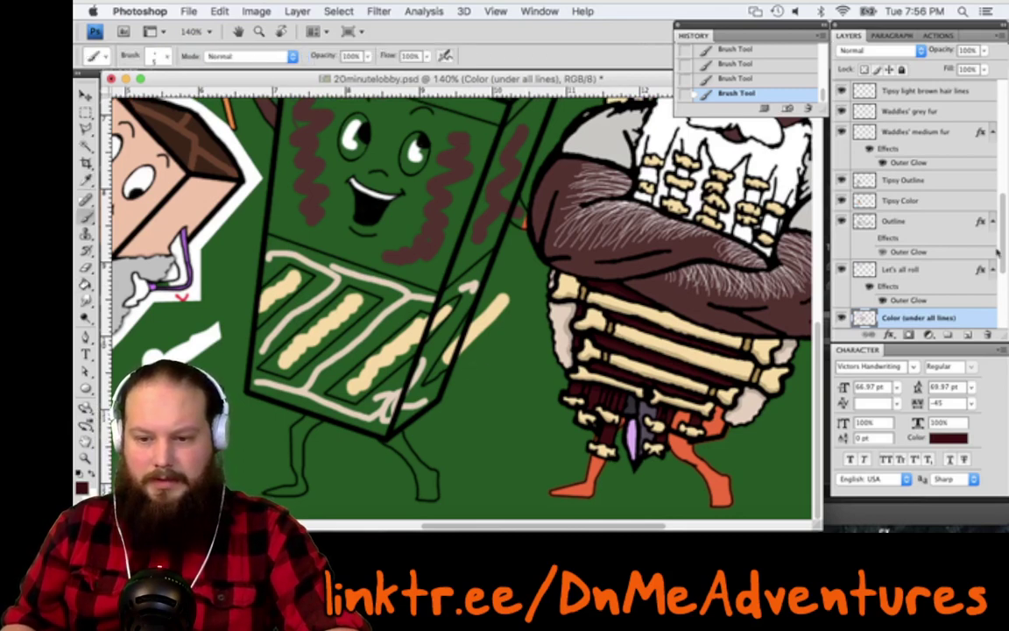
{"action": "left_click_drag", "start_coordinate": [1004, 184], "coordinate": [1006, 133]}
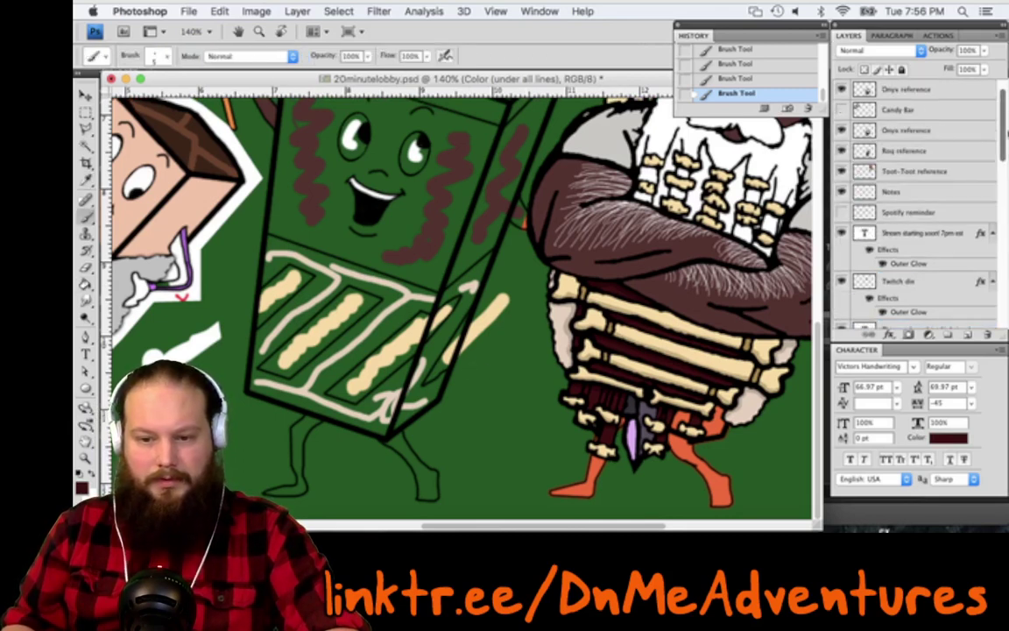
{"action": "left_click", "coordinate": [903, 191]}
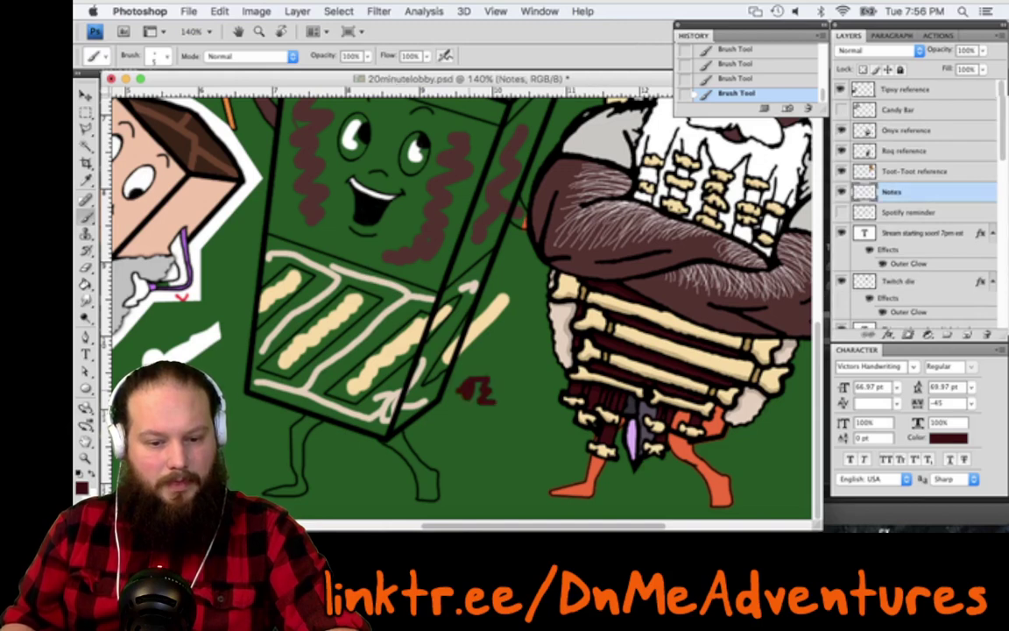
{"action": "left_click_drag", "start_coordinate": [496, 429], "coordinate": [444, 412]}
{"action": "left_click_drag", "start_coordinate": [443, 425], "coordinate": [458, 412]}
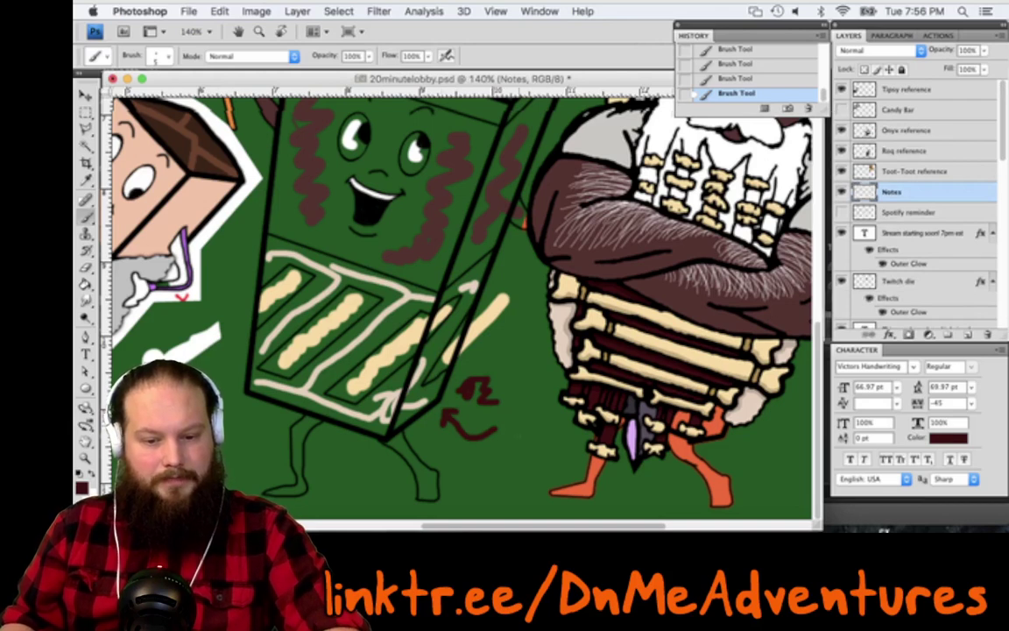
Handwrite a smaller maroon note below the arrow on the Notes layer with a finer brush
{"action": "right_click", "coordinate": [517, 333]}
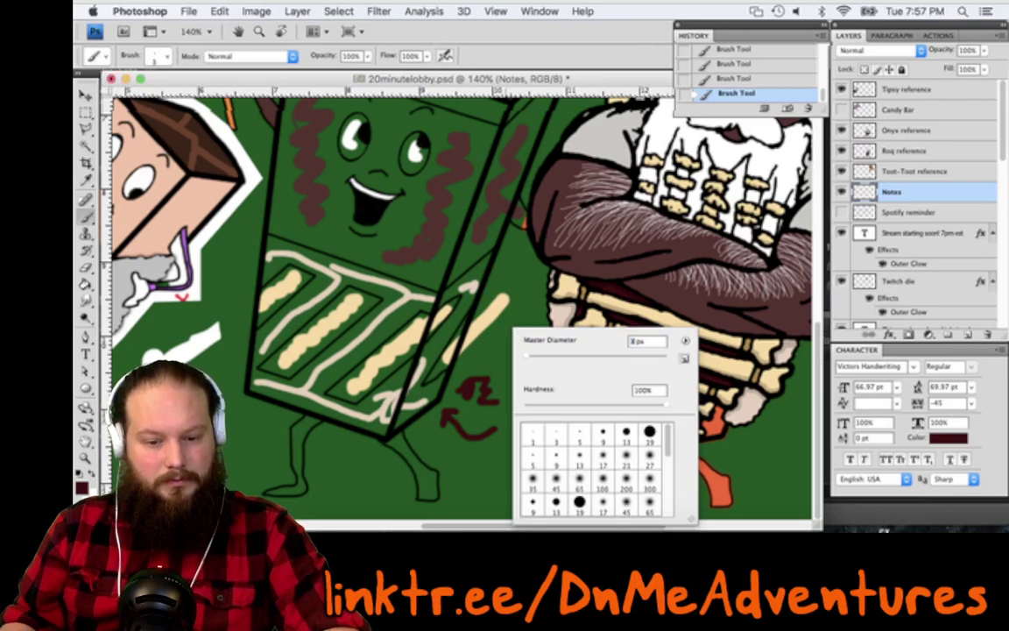
{"action": "left_click_drag", "start_coordinate": [493, 453], "coordinate": [539, 454]}
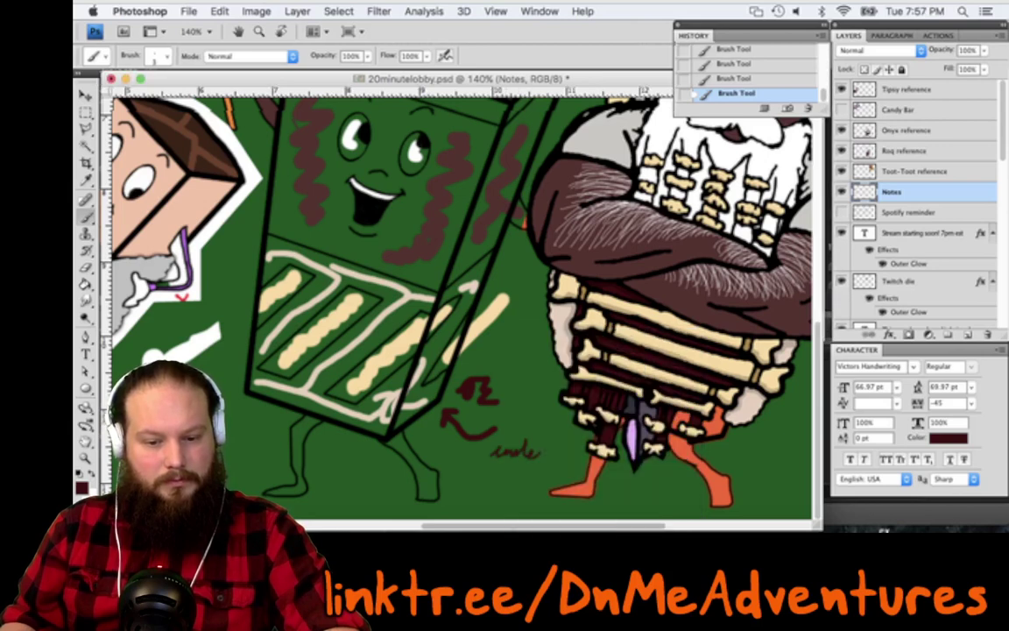
Finish the handwritten dark maroon note "instead of" below the arrow beside the popcorn box on the Notes layer
{"action": "left_click_drag", "start_coordinate": [517, 447], "coordinate": [530, 446]}
{"action": "left_click_drag", "start_coordinate": [467, 469], "coordinate": [480, 479]}
{"action": "key", "text": "v"}
Paint a small zigzag swatch after the word "of" with a 5 px brush in cream sampled from the popcorn box, and save the document
{"action": "key", "text": "i"}
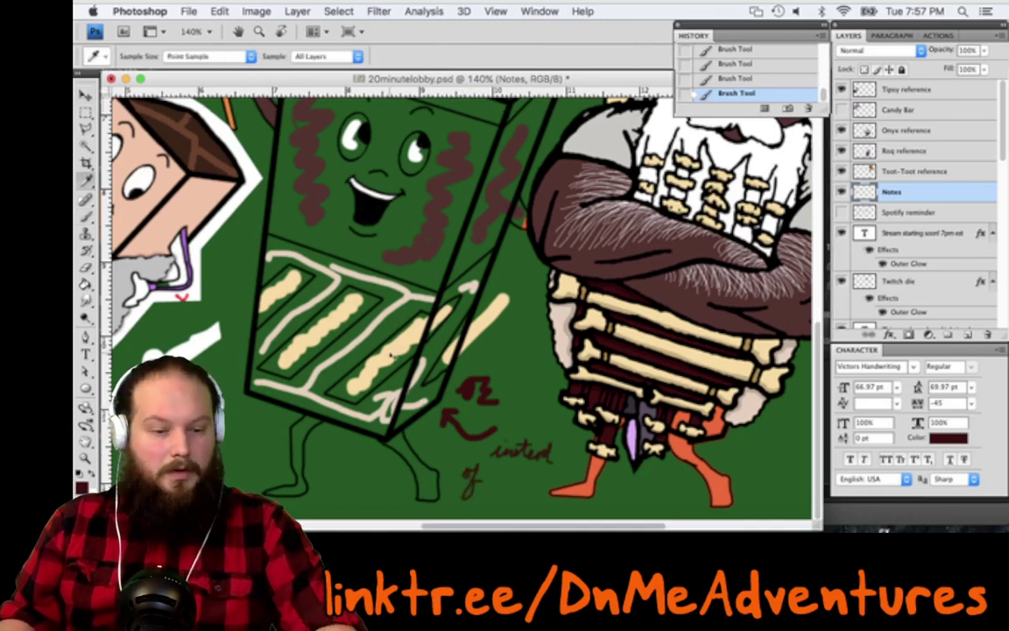
{"action": "left_click", "coordinate": [391, 354]}
{"action": "key", "text": "b"}
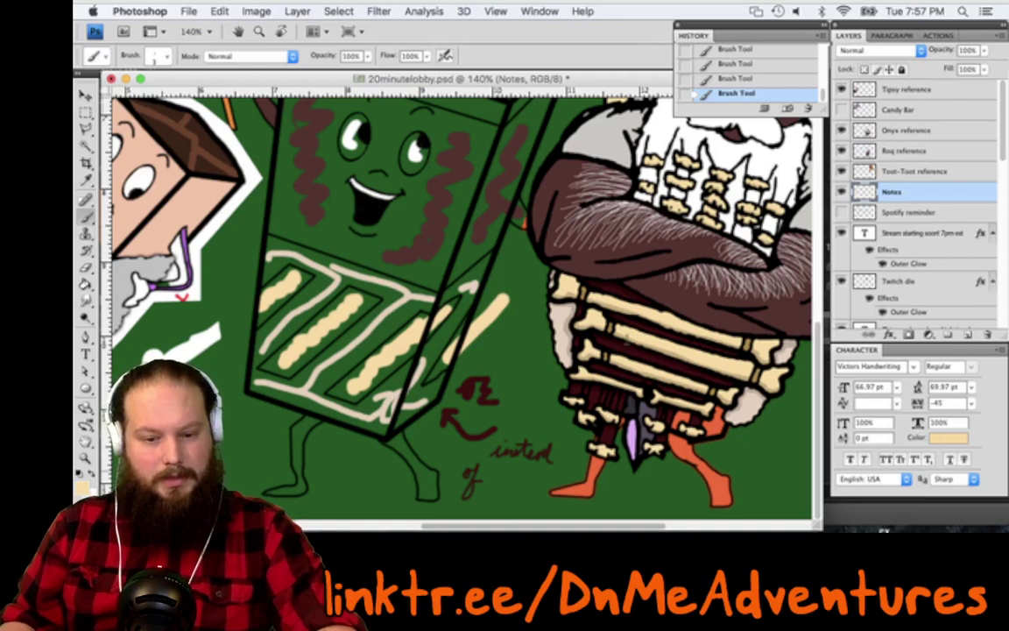
{"action": "right_click", "coordinate": [504, 468]}
{"action": "type", "text": "5"}
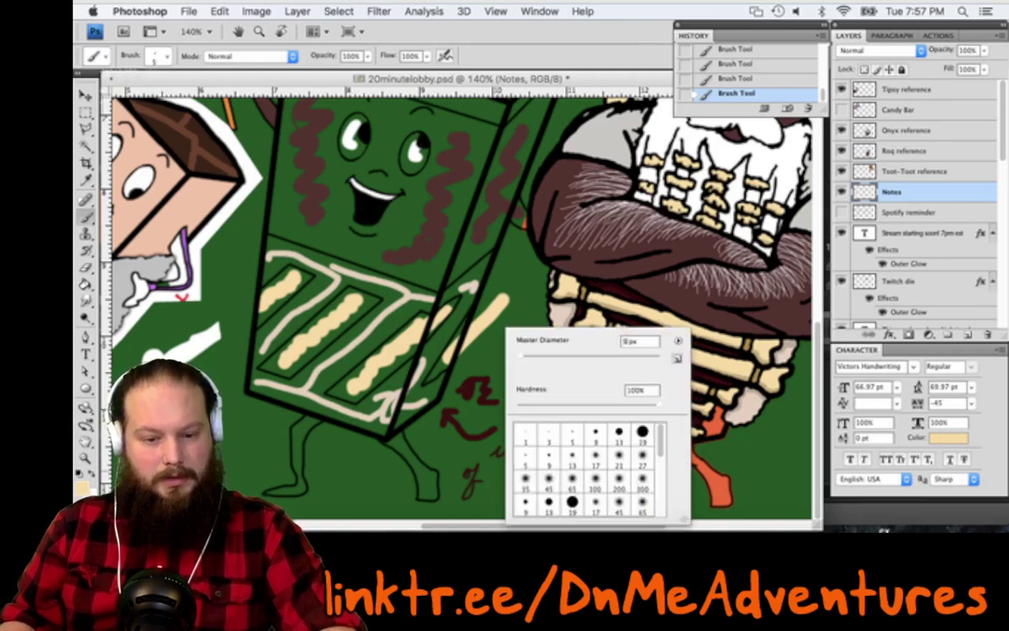
{"action": "key", "text": "Return"}
{"action": "mouse_move", "coordinate": [493, 496]}
{"action": "left_mouse_down"}
{"action": "mouse_move", "coordinate": [513, 480]}
{"action": "mouse_move", "coordinate": [536, 486]}
{"action": "left_mouse_up"}
{"action": "key", "text": "super+z"}
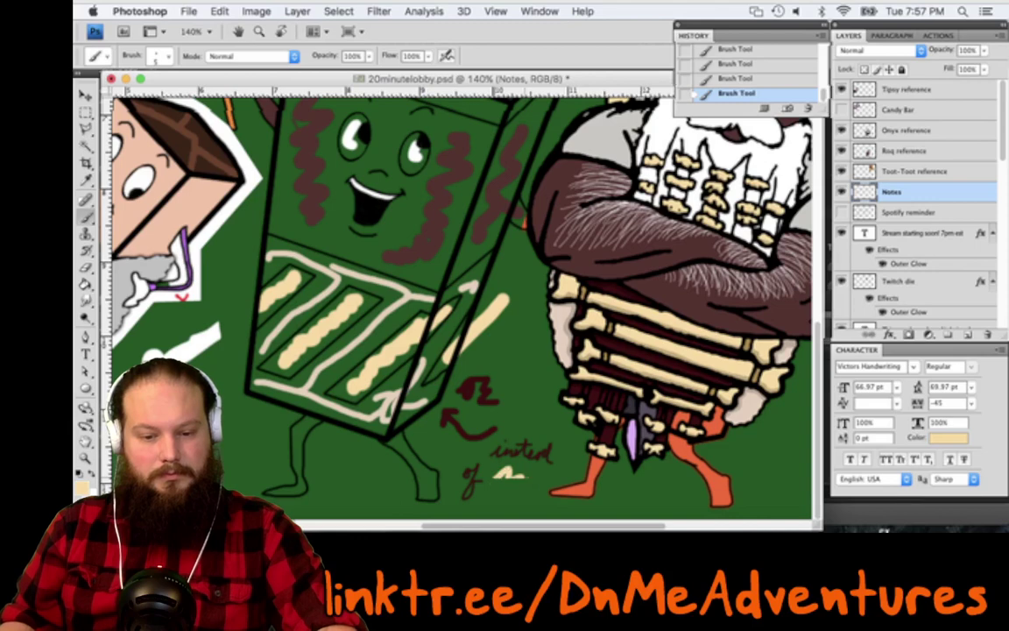
{"action": "left_click_drag", "start_coordinate": [496, 478], "coordinate": [528, 501]}
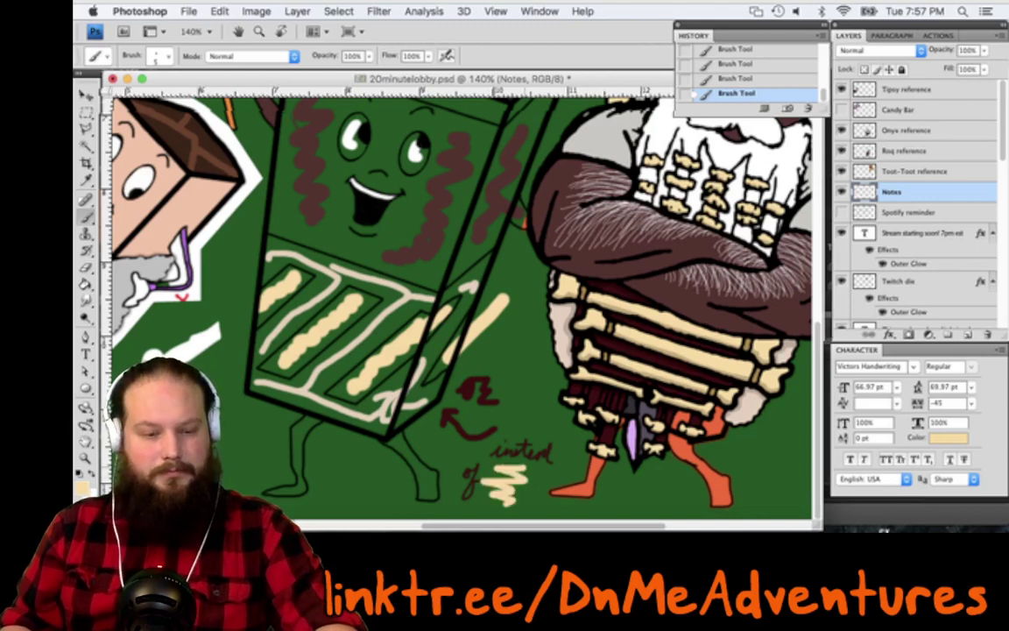
{"action": "scroll", "coordinate": [513, 485], "scroll_direction": "right", "scroll_amount": 4}
{"action": "scroll", "coordinate": [514, 485], "scroll_direction": "up", "scroll_amount": 2}
{"action": "key", "text": "super+s"}
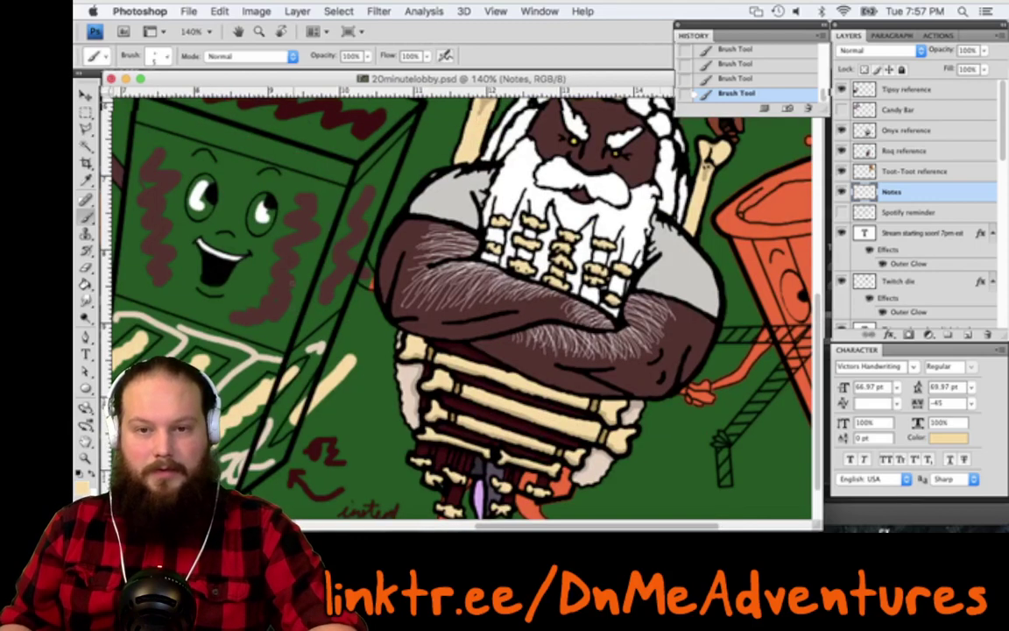
Fill both eyes of the popcorn box around the pupils with sampled white on the "Color (under all lines)" layer
{"action": "scroll", "coordinate": [473, 311], "scroll_direction": "up", "scroll_amount": 3}
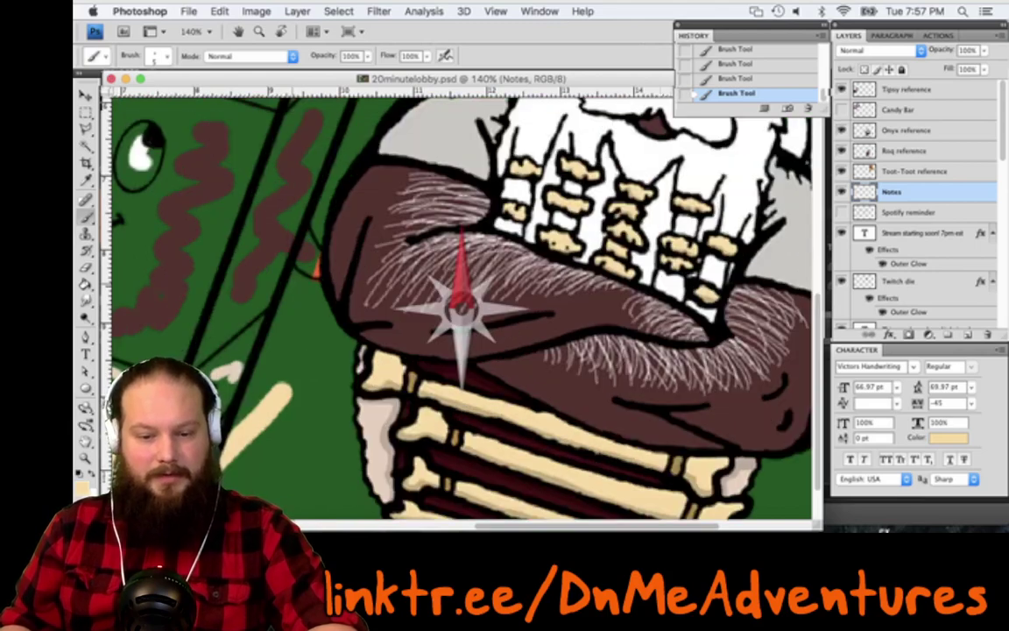
{"action": "scroll", "coordinate": [462, 308], "scroll_direction": "up", "scroll_amount": 4}
{"action": "scroll", "coordinate": [462, 308], "scroll_direction": "left", "scroll_amount": 8}
{"action": "scroll", "coordinate": [462, 308], "scroll_direction": "down", "scroll_amount": 3}
{"action": "scroll", "coordinate": [462, 308], "scroll_direction": "right", "scroll_amount": 2}
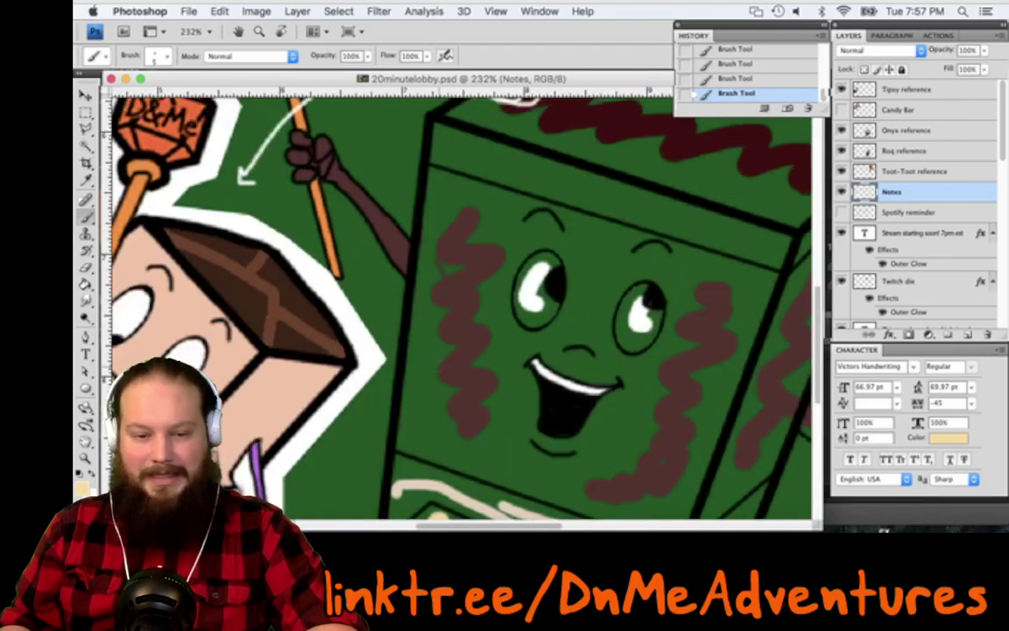
{"action": "scroll", "coordinate": [437, 356], "scroll_direction": "up", "scroll_amount": 2}
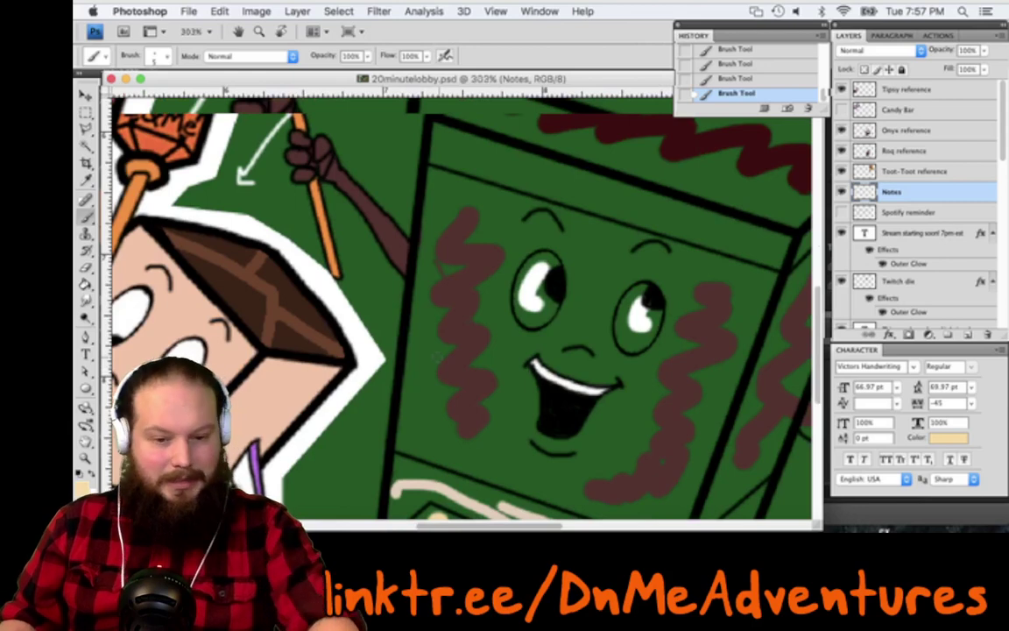
{"action": "scroll", "coordinate": [462, 306], "scroll_direction": "right", "scroll_amount": 2}
{"action": "key", "text": "i"}
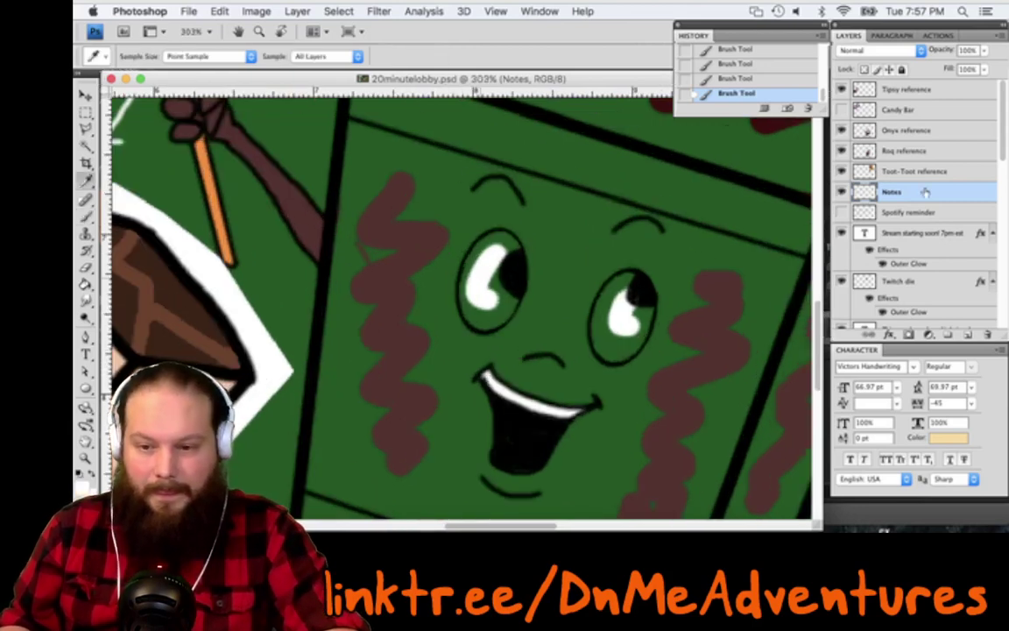
{"action": "key", "text": "b"}
{"action": "scroll", "coordinate": [975, 156], "scroll_direction": "down", "scroll_amount": 10}
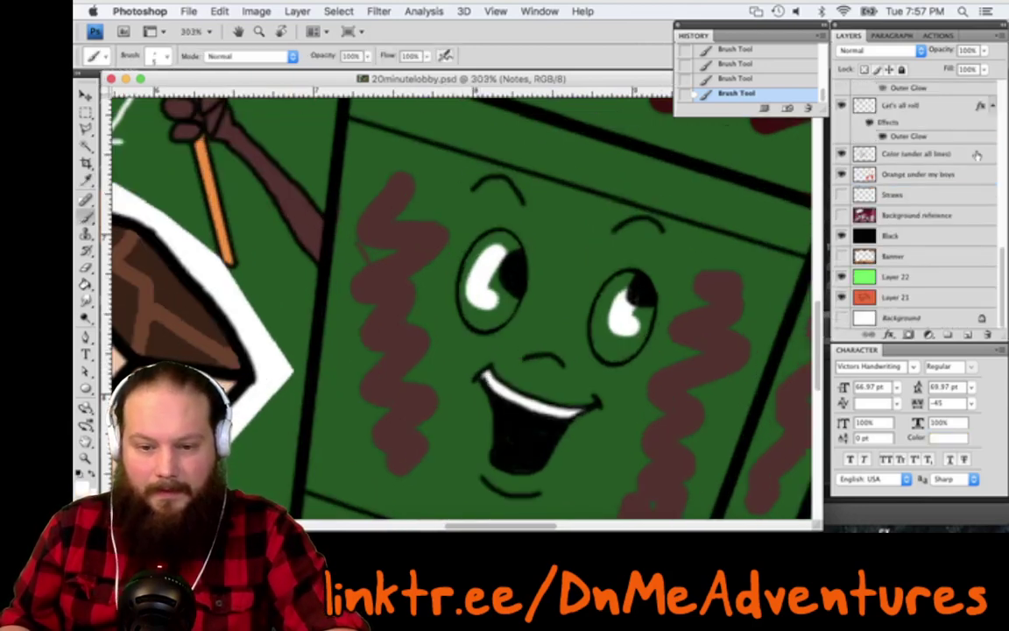
{"action": "left_click", "coordinate": [975, 155]}
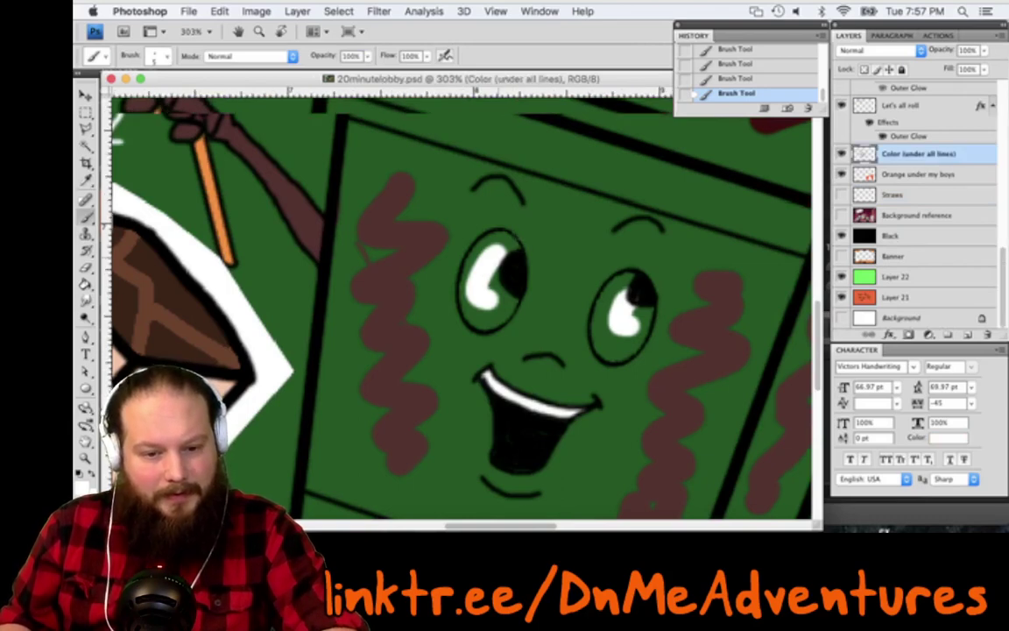
{"action": "key", "text": "super+plus"}
{"action": "mouse_move", "coordinate": [481, 229]}
{"action": "left_mouse_down"}
{"action": "mouse_move", "coordinate": [510, 251]}
{"action": "mouse_move", "coordinate": [521, 288]}
{"action": "mouse_move", "coordinate": [520, 300]}
{"action": "mouse_move", "coordinate": [467, 286]}
{"action": "mouse_move", "coordinate": [479, 322]}
{"action": "left_mouse_up"}
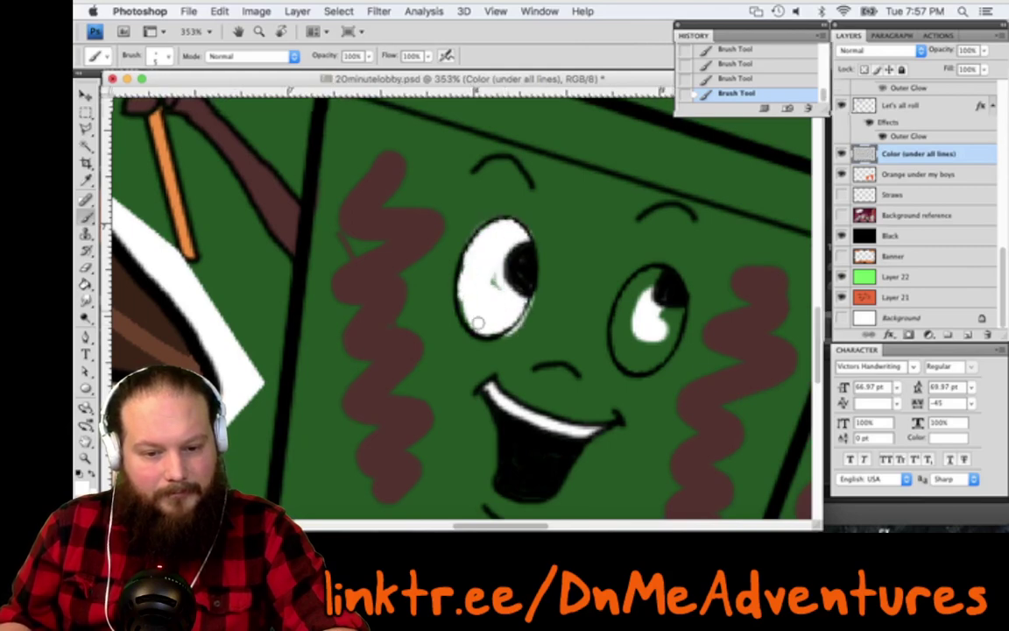
{"action": "left_click_drag", "start_coordinate": [491, 271], "coordinate": [495, 292]}
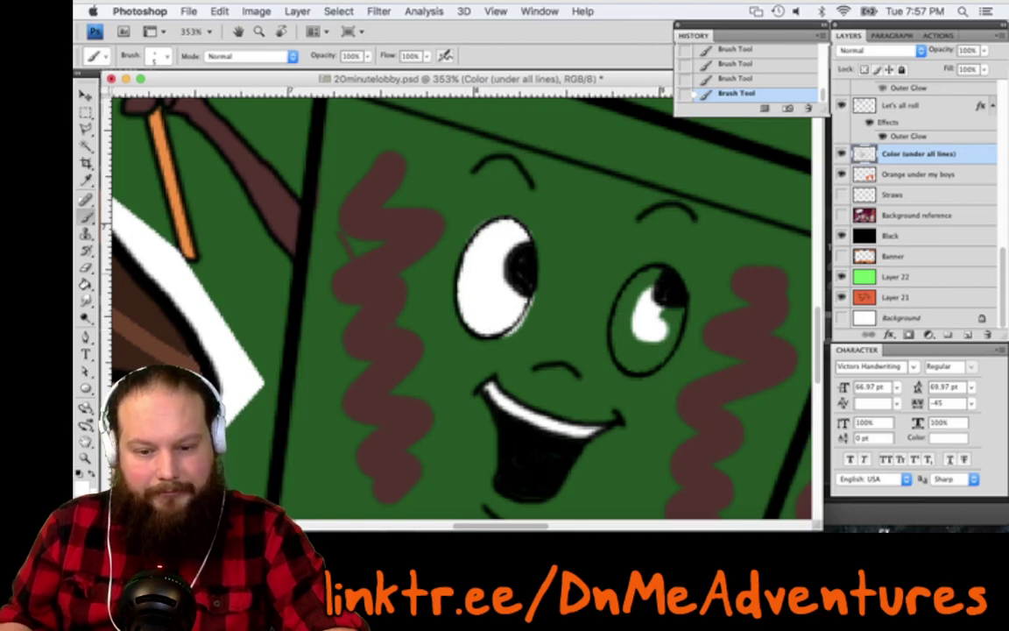
{"action": "mouse_move", "coordinate": [657, 330]}
{"action": "left_mouse_down"}
{"action": "mouse_move", "coordinate": [679, 303]}
{"action": "mouse_move", "coordinate": [641, 360]}
{"action": "left_mouse_up"}
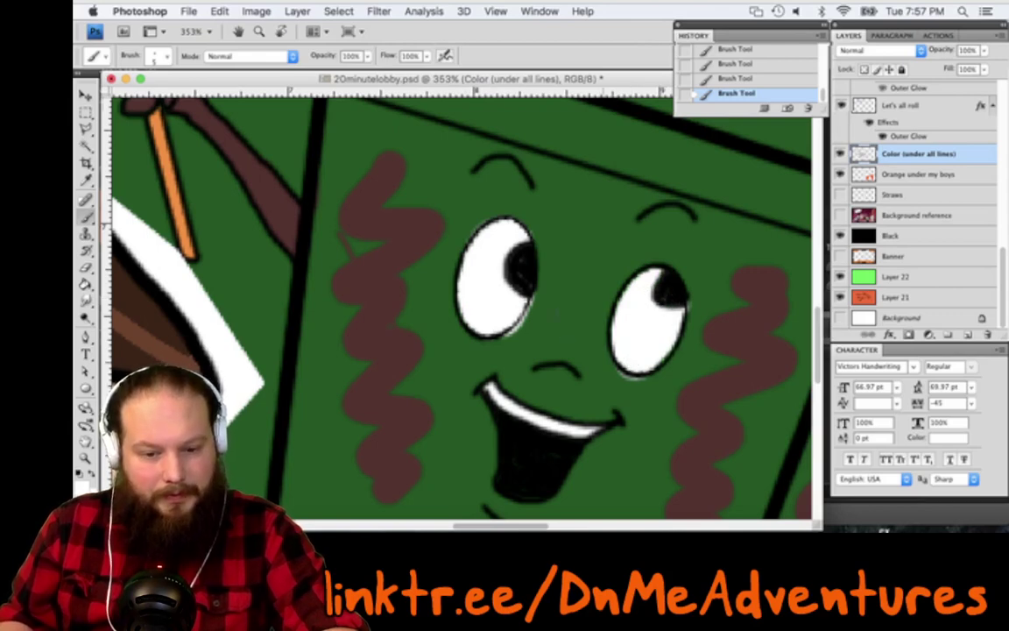
Erase the stray white paint over the pupils and outside the outlines of the popcorn box's eyes
{"action": "key", "text": "e"}
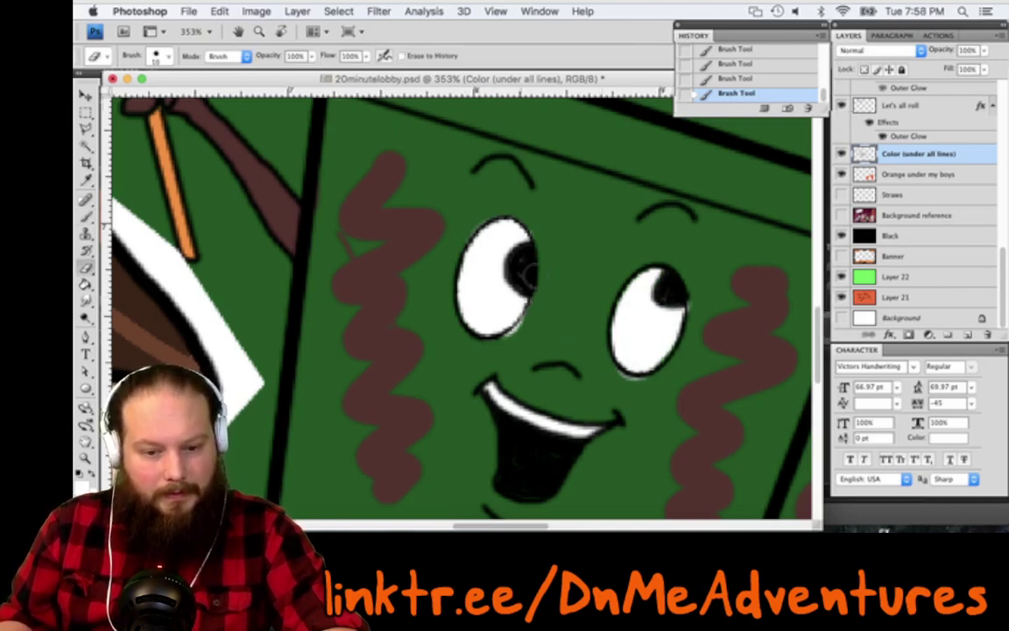
{"action": "left_click_drag", "start_coordinate": [529, 276], "coordinate": [536, 282]}
{"action": "left_click_drag", "start_coordinate": [673, 286], "coordinate": [687, 279]}
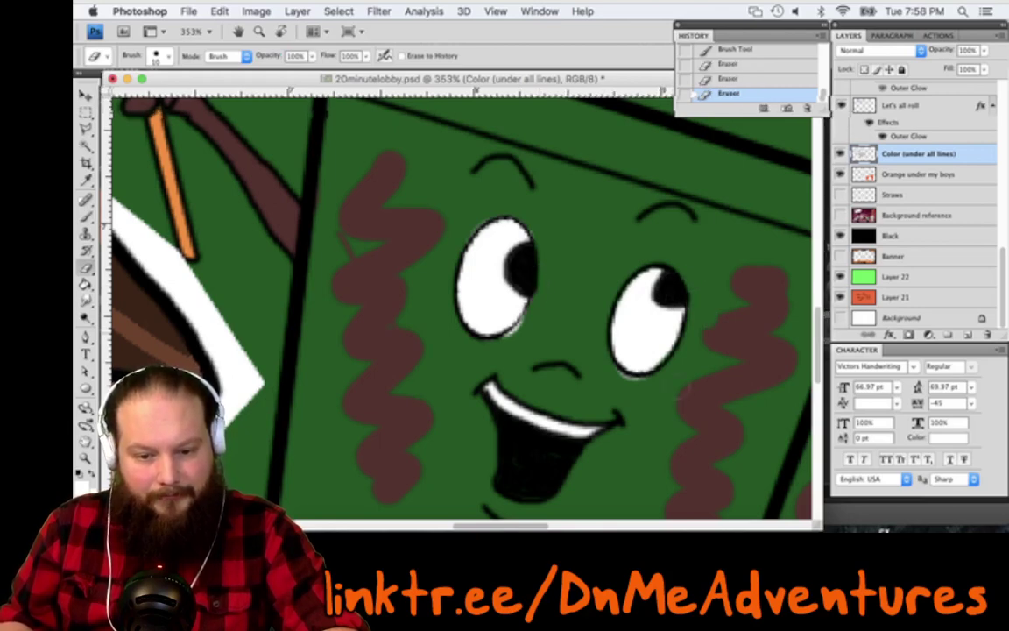
{"action": "left_click_drag", "start_coordinate": [650, 376], "coordinate": [622, 377]}
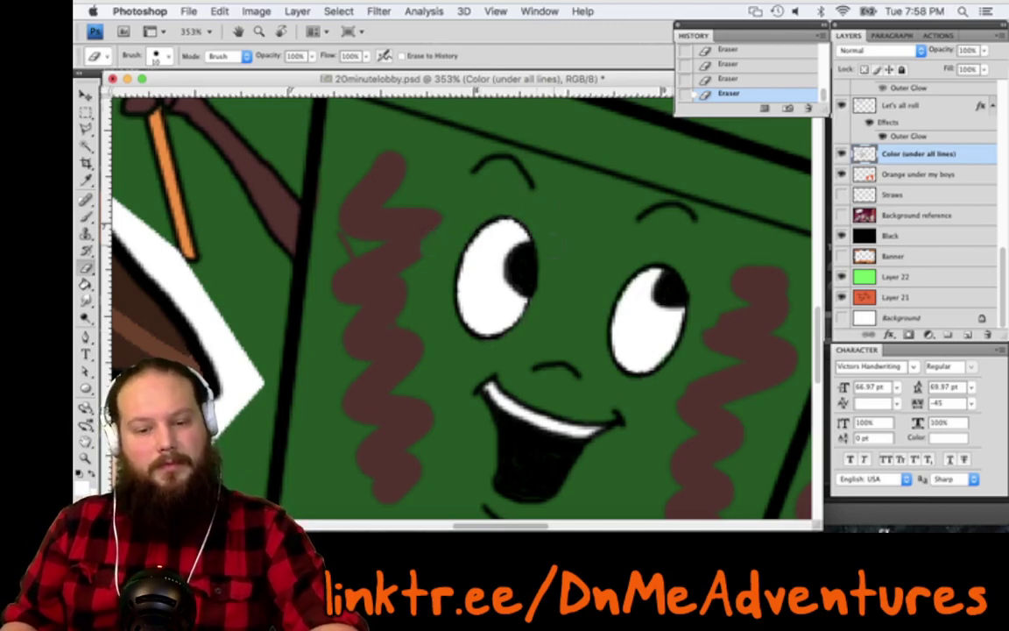
Move the white-bearded Onyx reference off the purple character and over the popcorn box
{"action": "scroll", "coordinate": [552, 248], "scroll_direction": "down", "scroll_amount": 2}
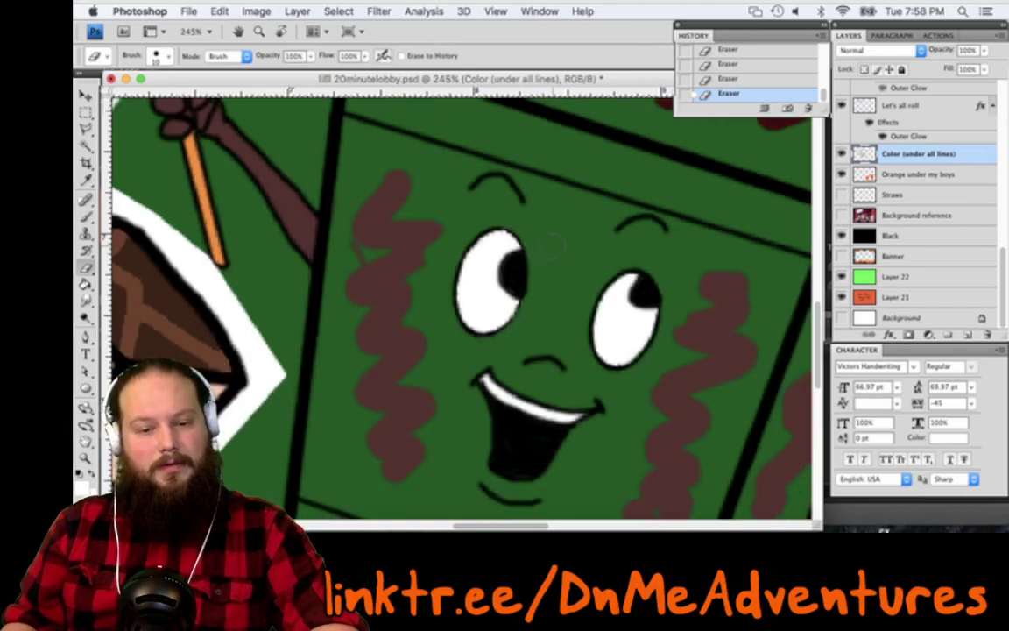
{"action": "scroll", "coordinate": [464, 324], "scroll_direction": "down", "scroll_amount": 2}
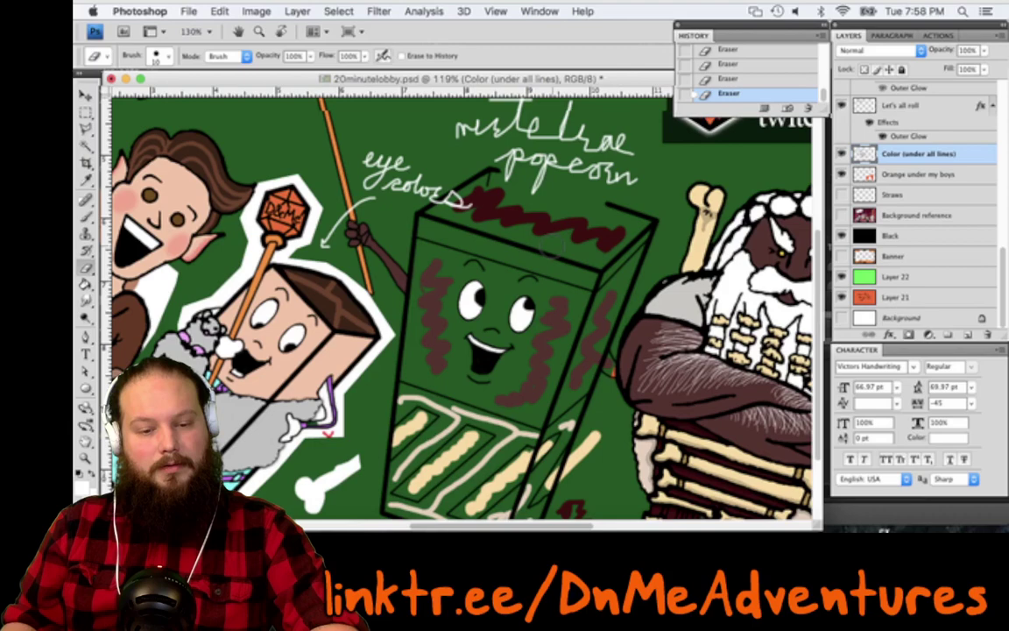
{"action": "scroll", "coordinate": [328, 378], "scroll_direction": "down", "scroll_amount": 2}
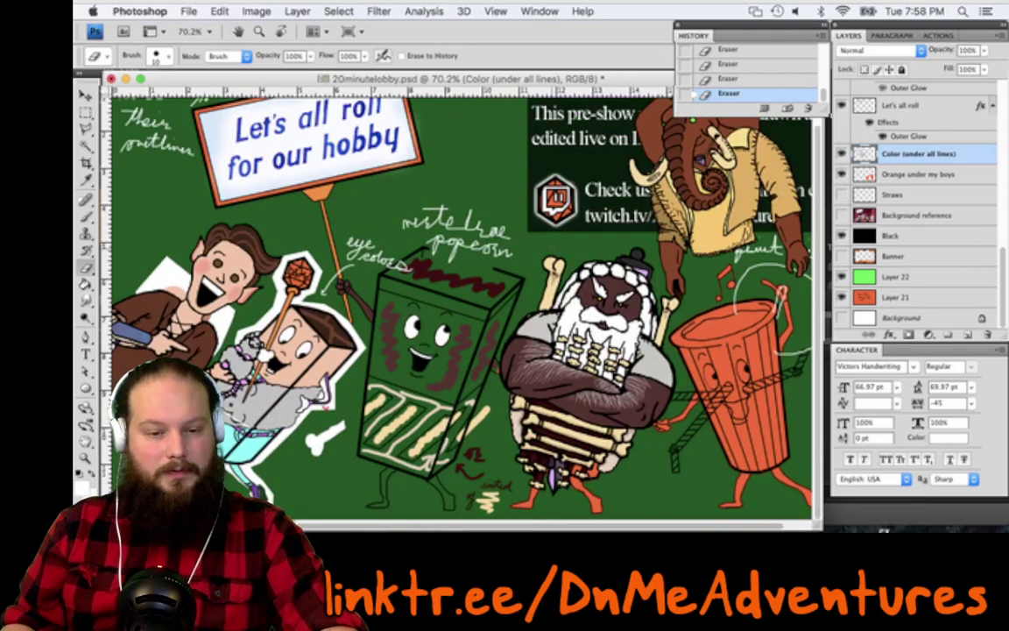
{"action": "key", "text": "v"}
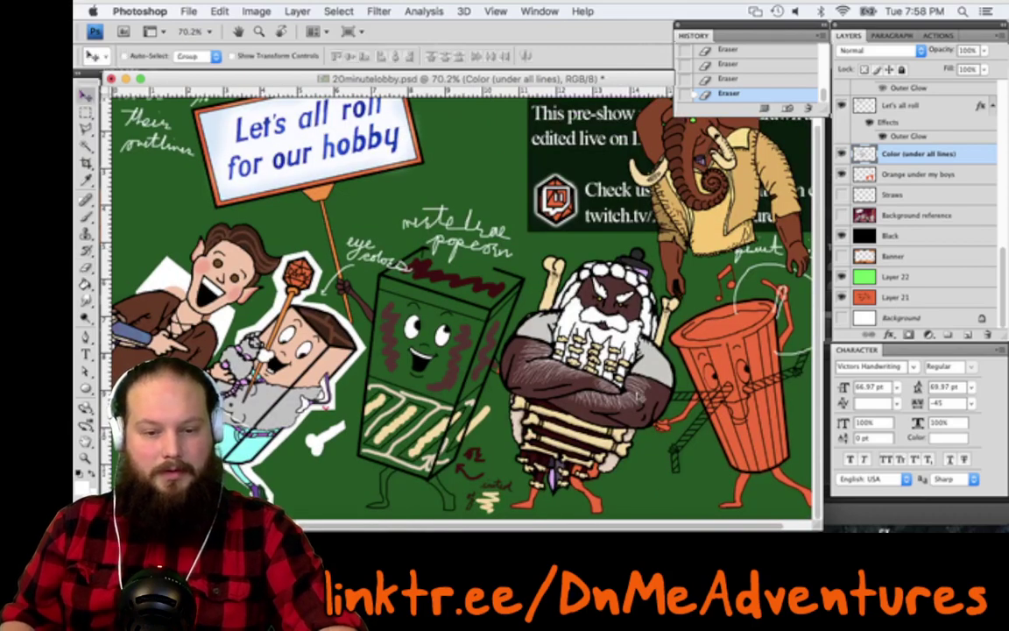
{"action": "left_click_drag", "start_coordinate": [554, 342], "coordinate": [383, 311]}
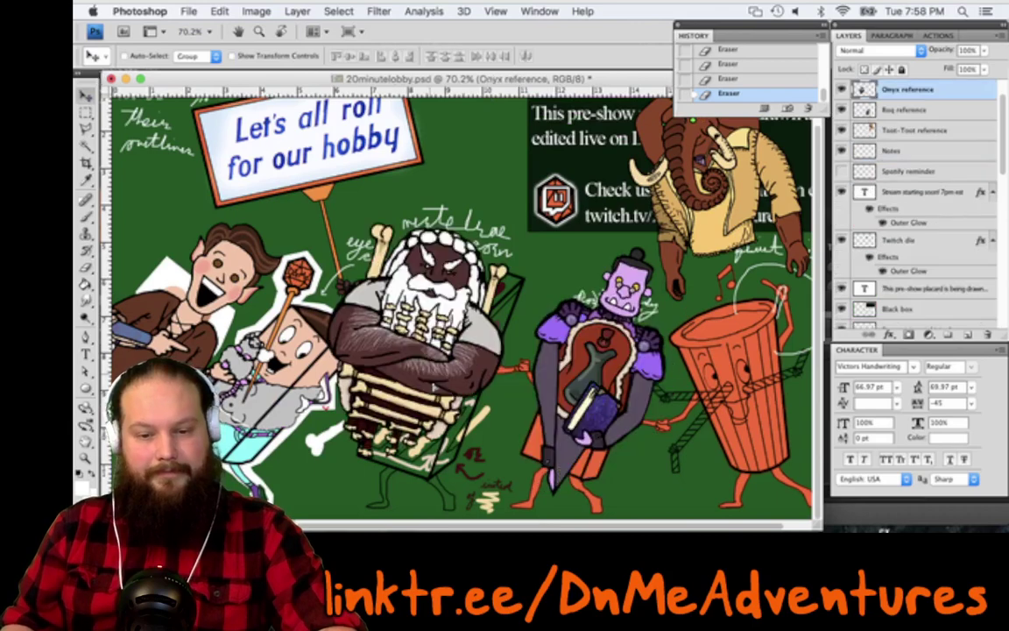
Move the purple Roq reference off the orange candy box and over the orange cup
{"action": "left_click", "coordinate": [906, 109]}
{"action": "left_click_drag", "start_coordinate": [615, 362], "coordinate": [443, 330]}
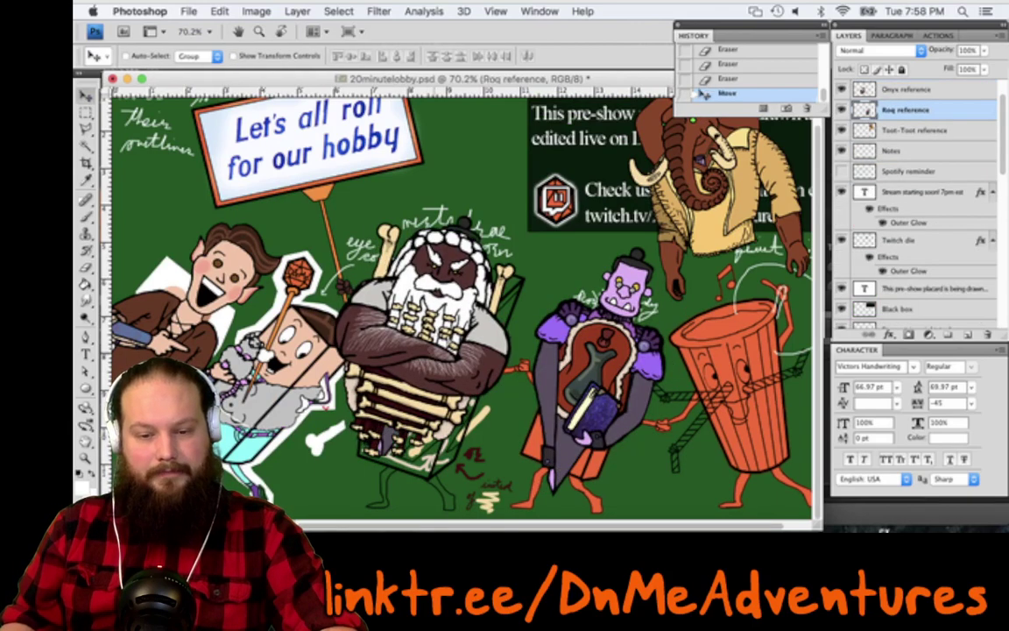
{"action": "left_click_drag", "start_coordinate": [604, 377], "coordinate": [740, 379]}
Make the candy box's fill layer "Orange under my boys" active and save the document
{"action": "scroll", "coordinate": [740, 379], "scroll_direction": "up", "scroll_amount": 5}
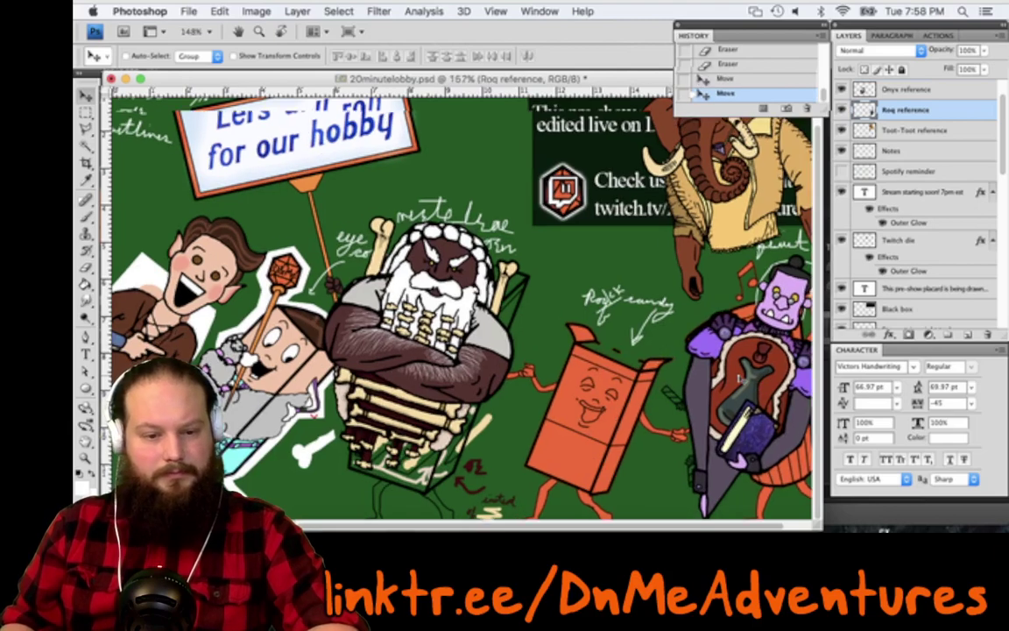
{"action": "scroll", "coordinate": [740, 380], "scroll_direction": "left", "scroll_amount": 2}
{"action": "key", "text": "l"}
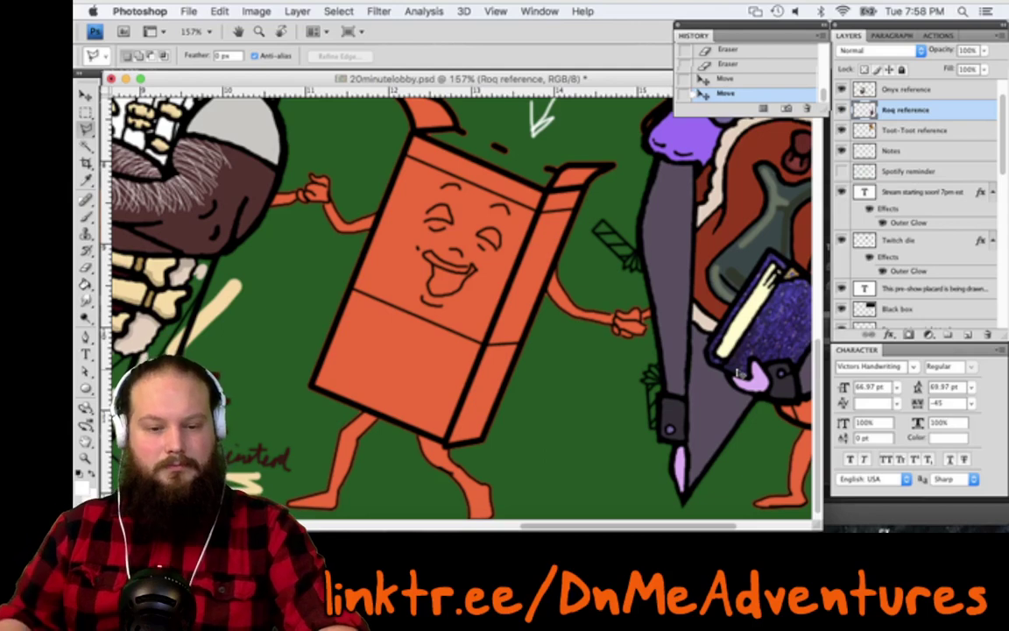
{"action": "key", "text": "v"}
{"action": "left_click", "coordinate": [435, 381], "text": "super"}
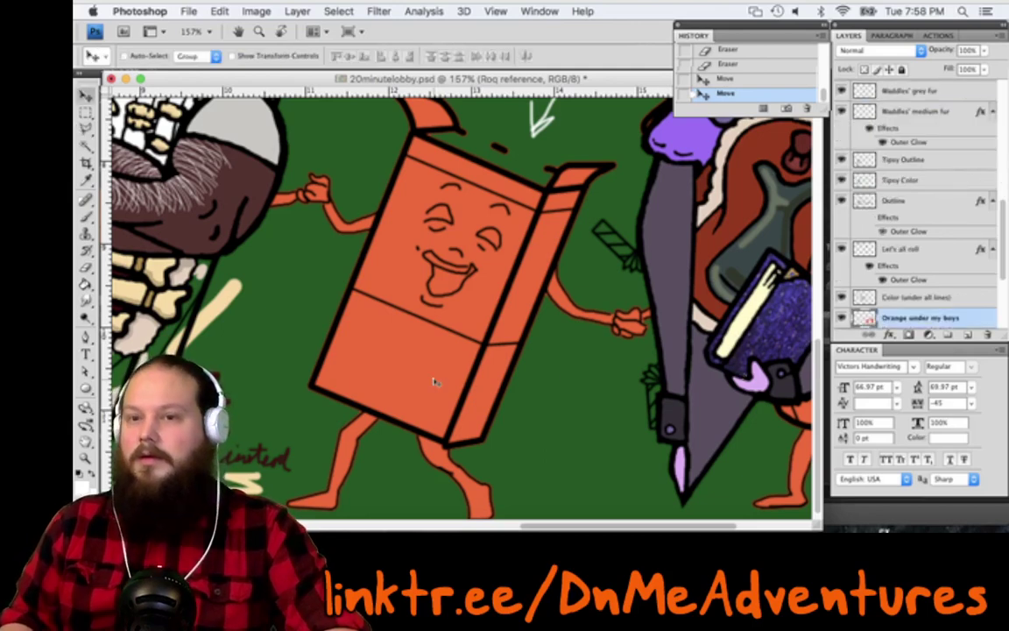
{"action": "key", "text": "super+s"}
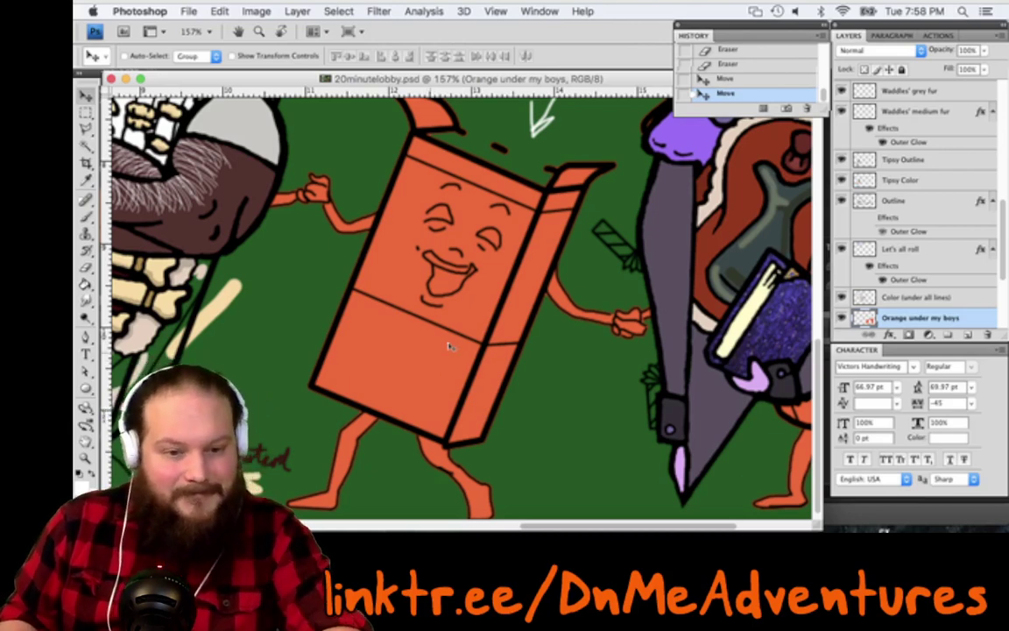
Outline the candy box and its legs with the Polygonal Lasso, clear the orange fill inside, and deselect
{"action": "key", "text": "l"}
{"action": "left_click", "coordinate": [375, 182]}
{"action": "left_click", "coordinate": [356, 240]}
{"action": "left_click", "coordinate": [286, 361]}
{"action": "left_click", "coordinate": [282, 399]}
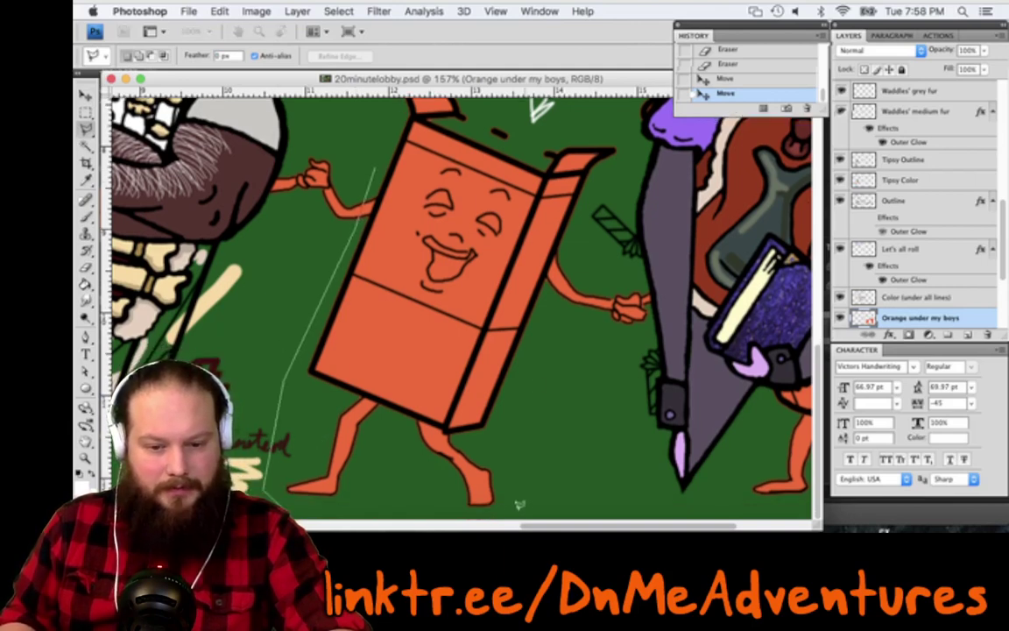
{"action": "left_click", "coordinate": [518, 508]}
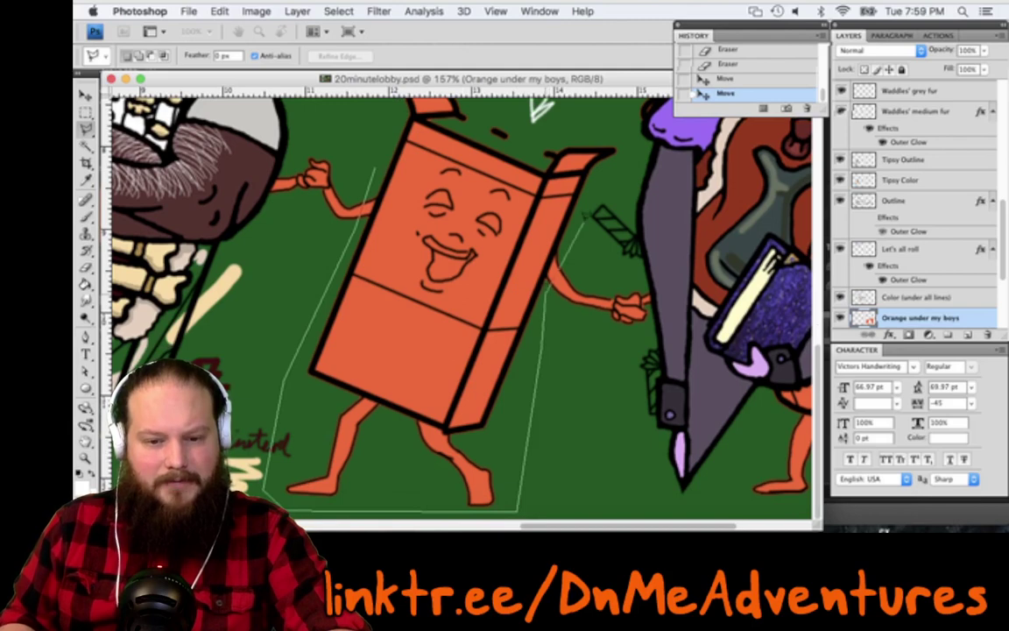
{"action": "left_click", "coordinate": [630, 104]}
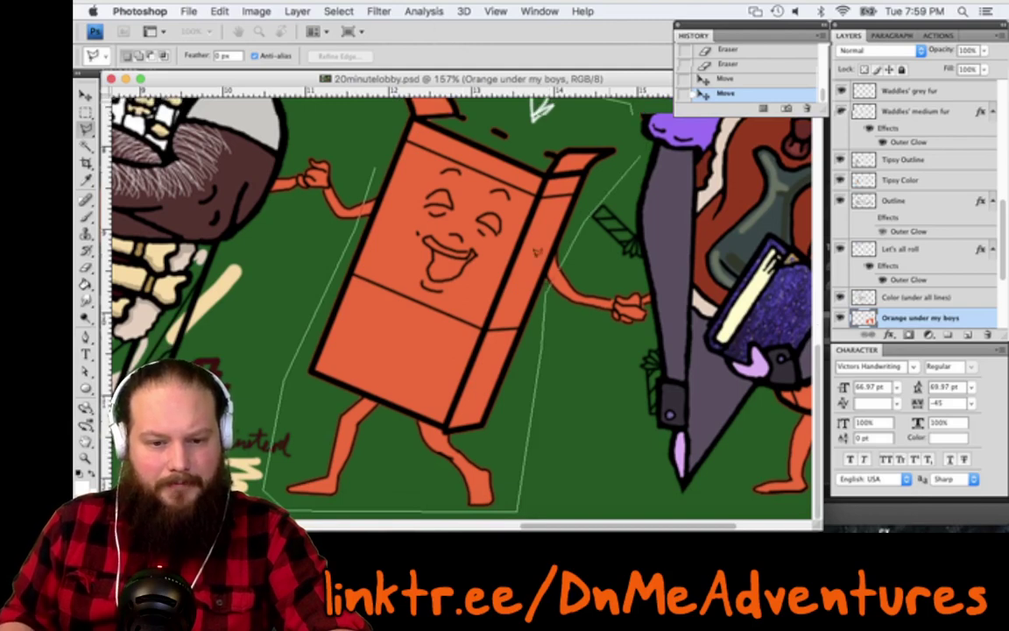
{"action": "scroll", "coordinate": [536, 251], "scroll_direction": "up", "scroll_amount": 3}
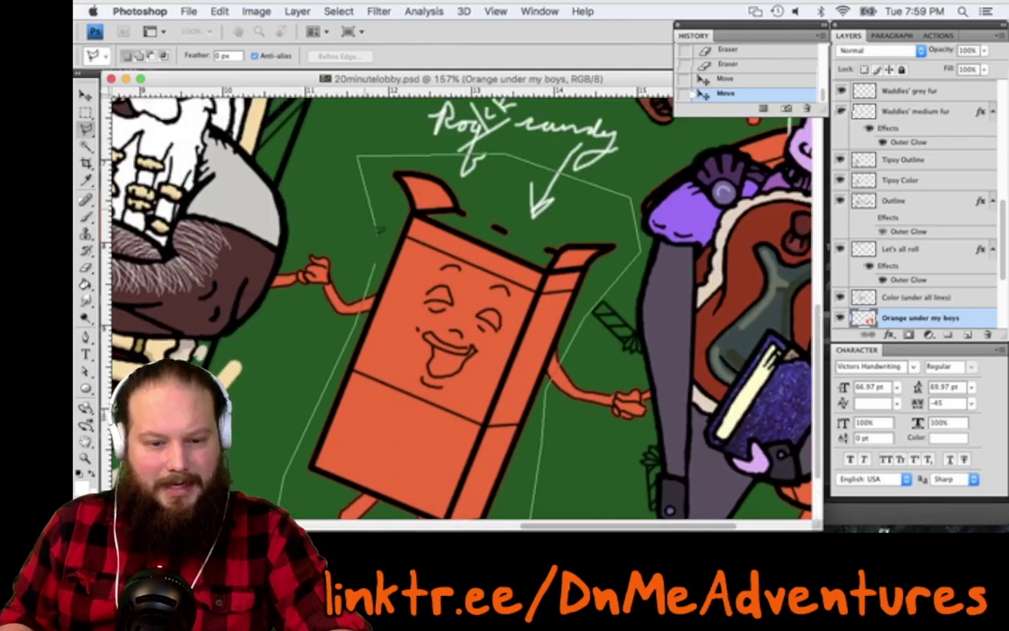
{"action": "left_click", "coordinate": [378, 258]}
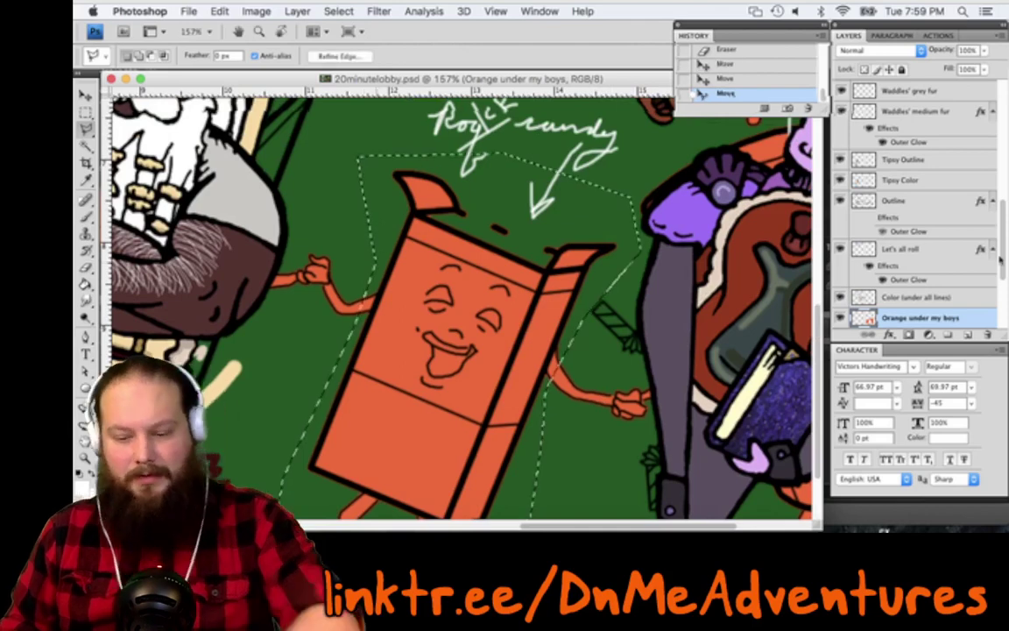
{"action": "key", "text": "Delete"}
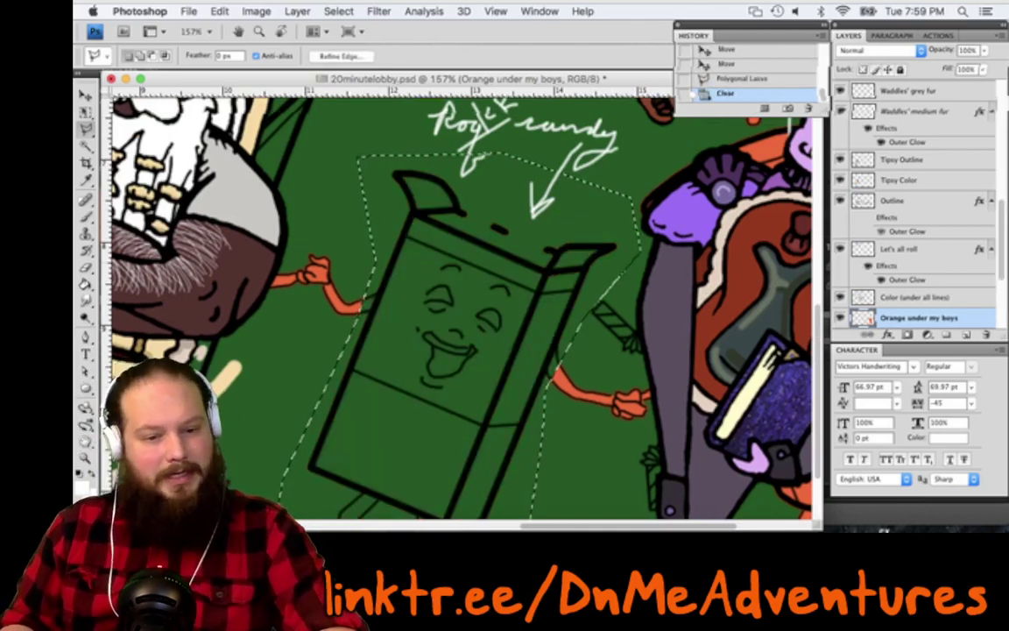
{"action": "key", "text": "ctrl+d"}
{"action": "key", "text": "m"}
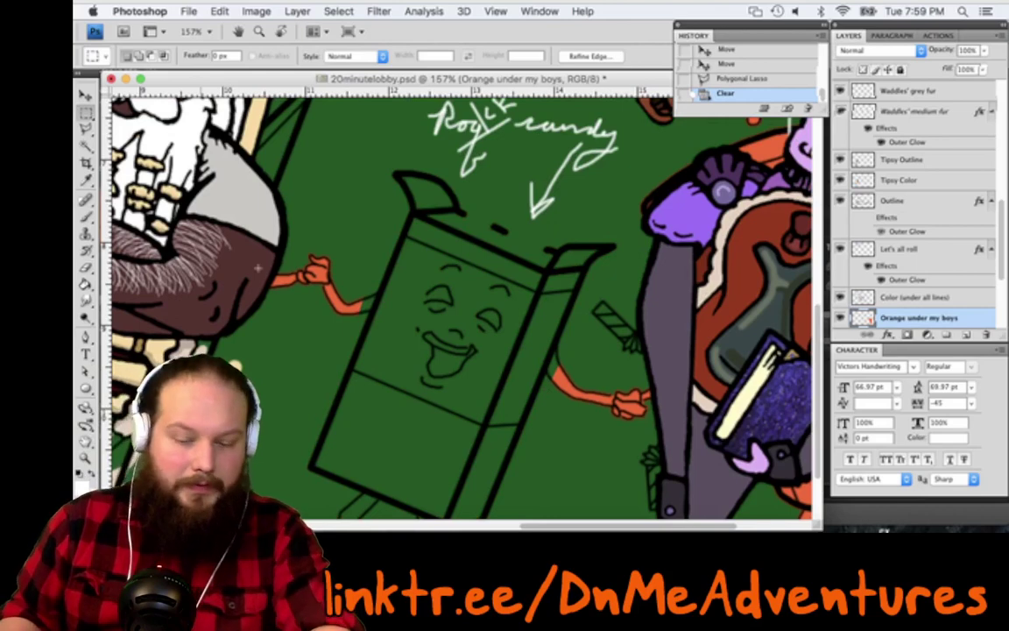
Clear the remaining orange fill inside the candy box selection and deselect
{"action": "scroll", "coordinate": [452, 285], "scroll_direction": "down", "scroll_amount": 1}
{"action": "key", "text": "Delete"}
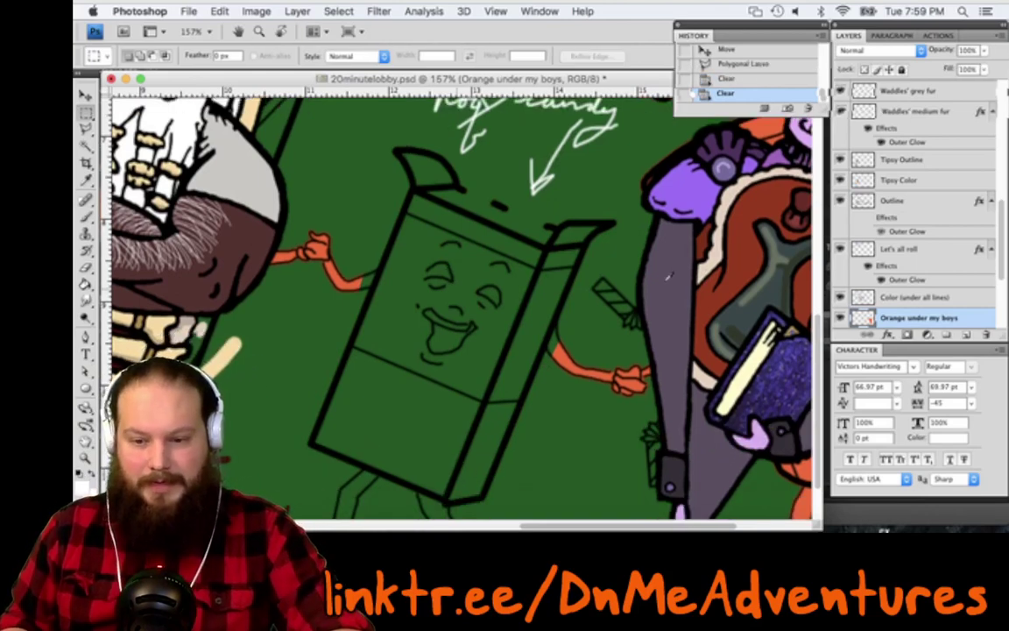
{"action": "key", "text": "ctrl+d"}
Scribble the sleeve's muted purple across the lower front and side panels of the candy box on the "Color (under all lines)" layer
{"action": "left_click", "coordinate": [966, 297]}
{"action": "key", "text": "b"}
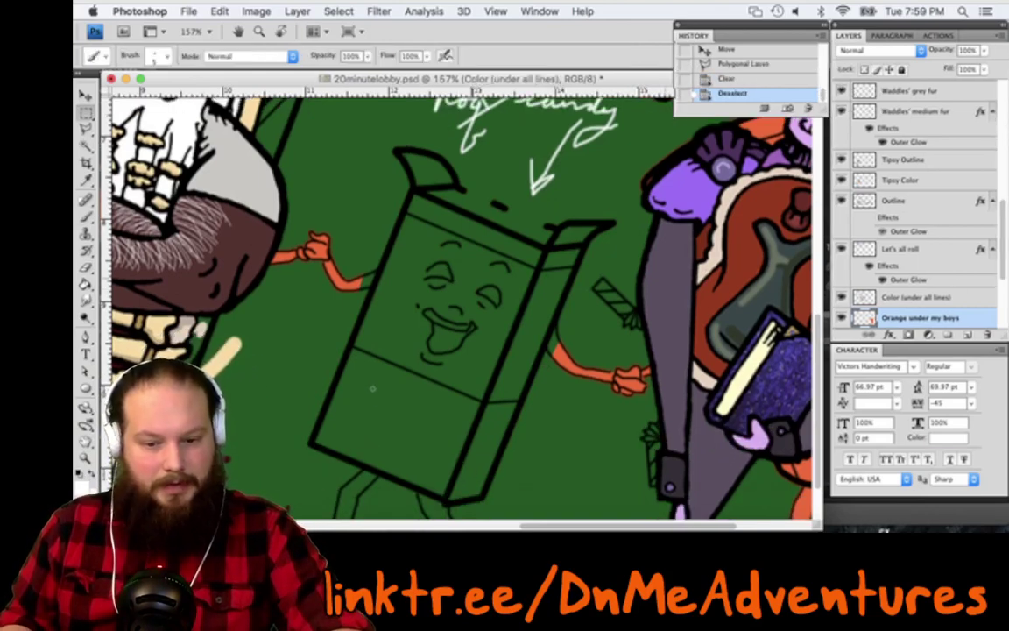
{"action": "key", "text": "x"}
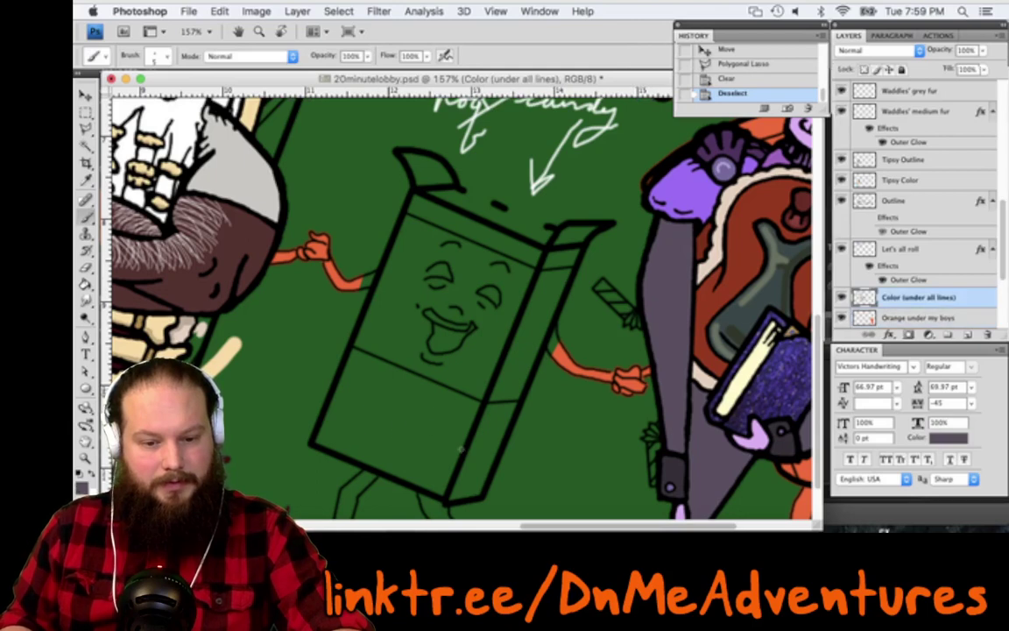
{"action": "mouse_move", "coordinate": [354, 411]}
{"action": "left_mouse_down"}
{"action": "mouse_move", "coordinate": [478, 473]}
{"action": "mouse_move", "coordinate": [407, 399]}
{"action": "left_mouse_up"}
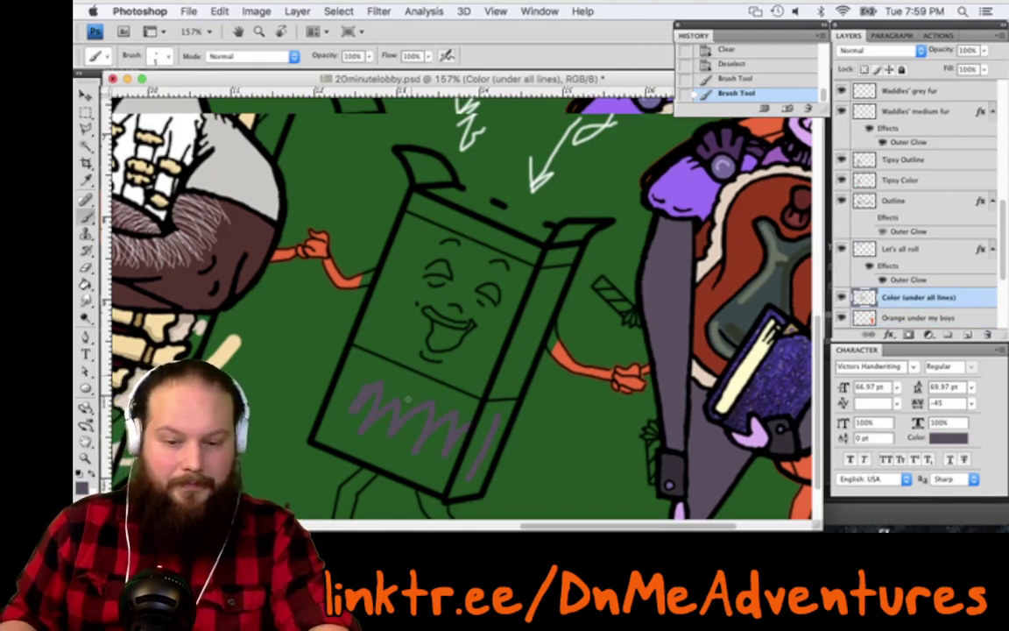
Sample the dark grey of the purple character's cuff and brush it along the middle of both candy box legs
{"action": "scroll", "coordinate": [526, 438], "scroll_direction": "down", "scroll_amount": 3}
{"action": "scroll", "coordinate": [525, 438], "scroll_direction": "right", "scroll_amount": 3}
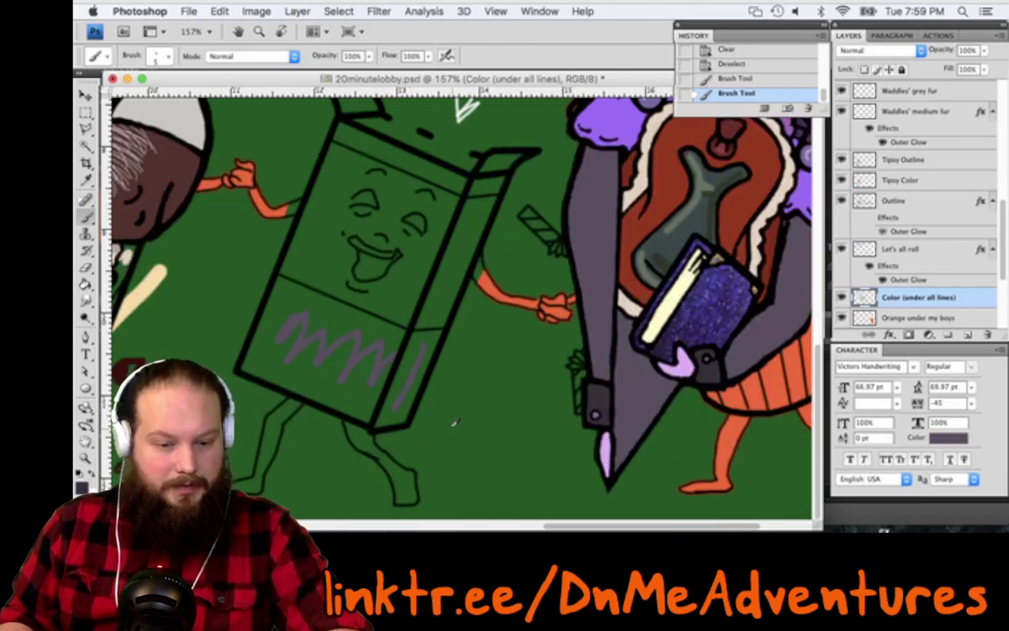
{"action": "key", "text": "i"}
{"action": "left_click", "coordinate": [598, 400]}
{"action": "key", "text": "b"}
{"action": "left_click_drag", "start_coordinate": [274, 425], "coordinate": [257, 474]}
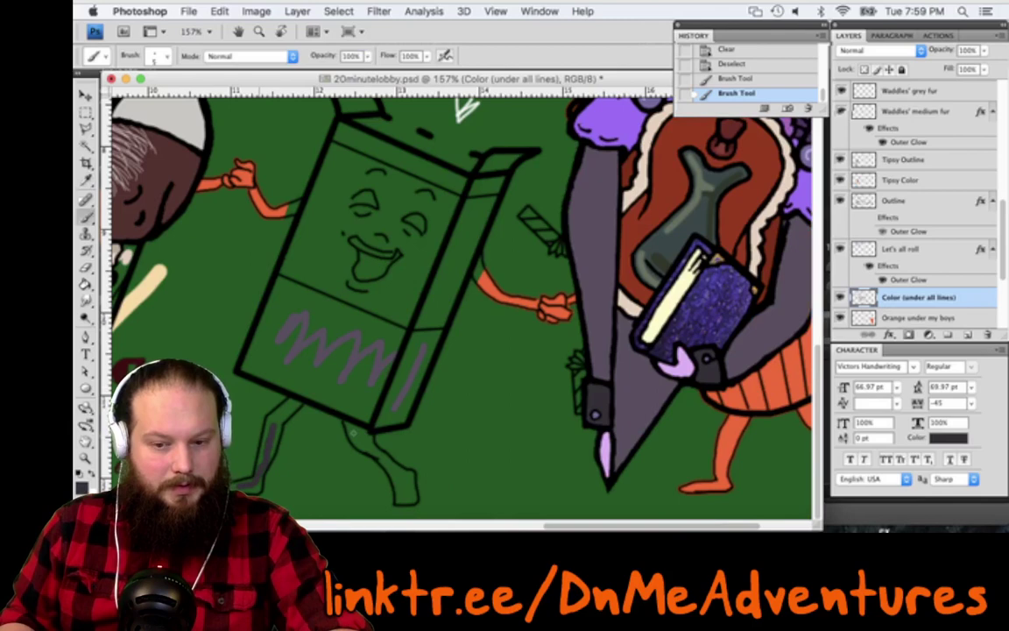
{"action": "left_click_drag", "start_coordinate": [353, 430], "coordinate": [402, 491]}
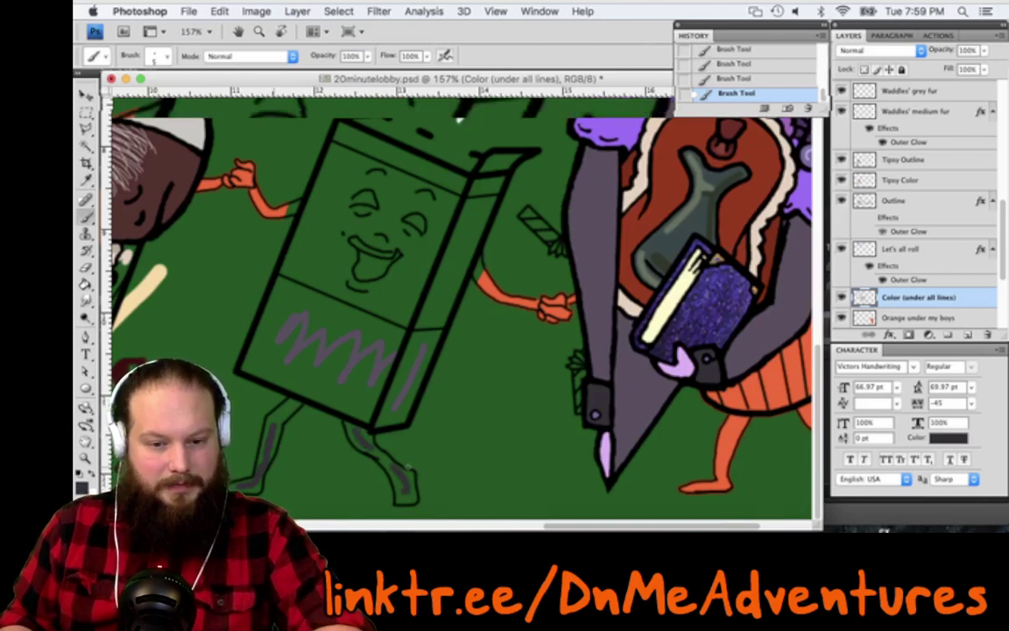
Erase the stray line bits around the knee of the candy box's bent leg on the Outline layer and save the document
{"action": "scroll", "coordinate": [408, 466], "scroll_direction": "up", "scroll_amount": 5}
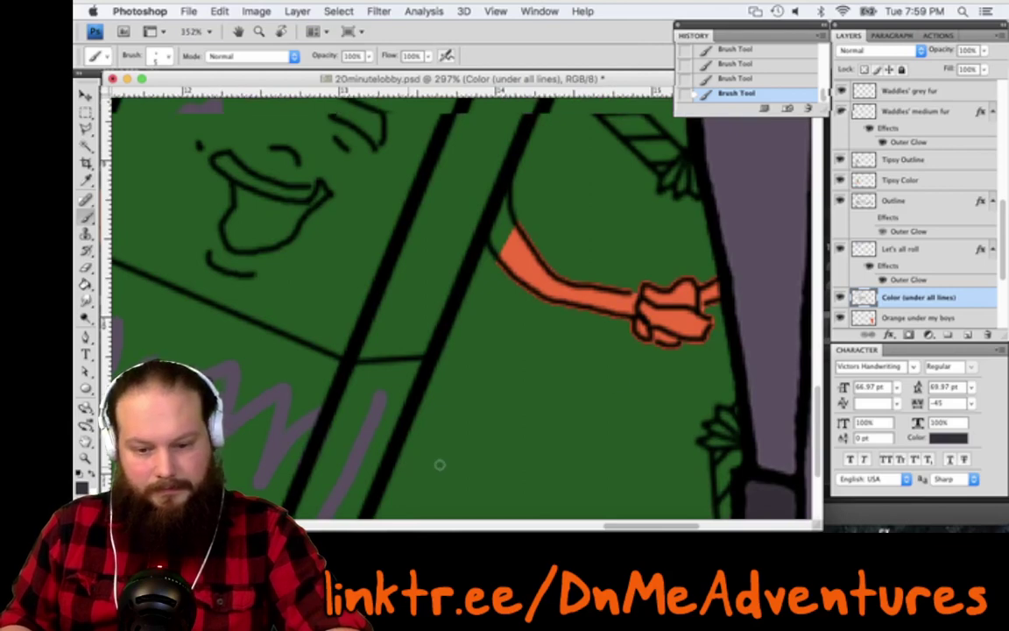
{"action": "scroll", "coordinate": [439, 464], "scroll_direction": "down", "scroll_amount": 5}
{"action": "scroll", "coordinate": [610, 383], "scroll_direction": "left", "scroll_amount": 5}
{"action": "left_click", "coordinate": [631, 382], "text": "ctrl"}
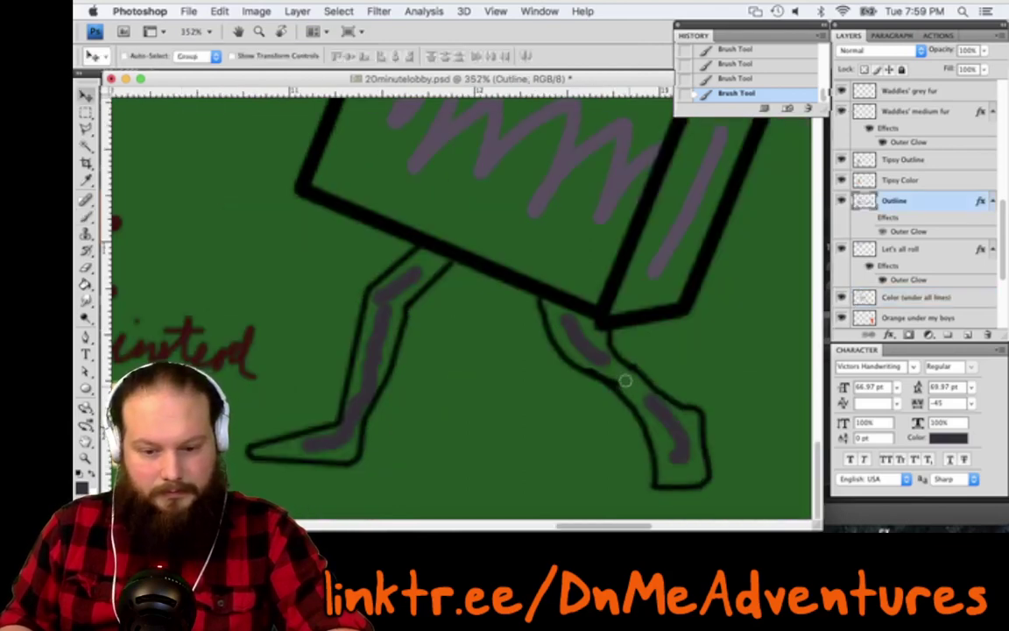
{"action": "key", "text": "b"}
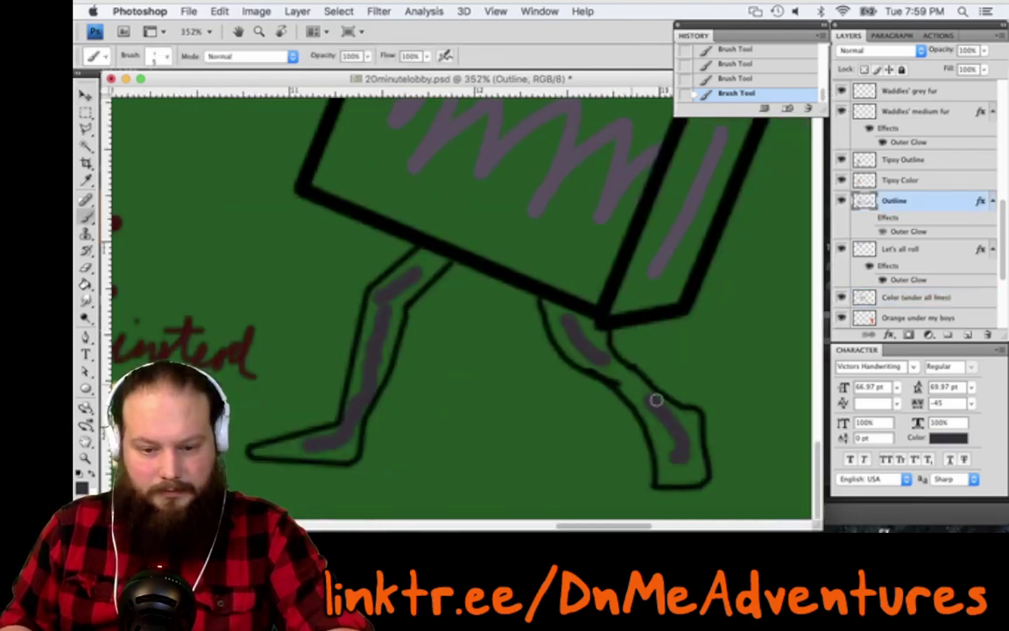
{"action": "right_click", "coordinate": [653, 369]}
{"action": "key", "text": "e"}
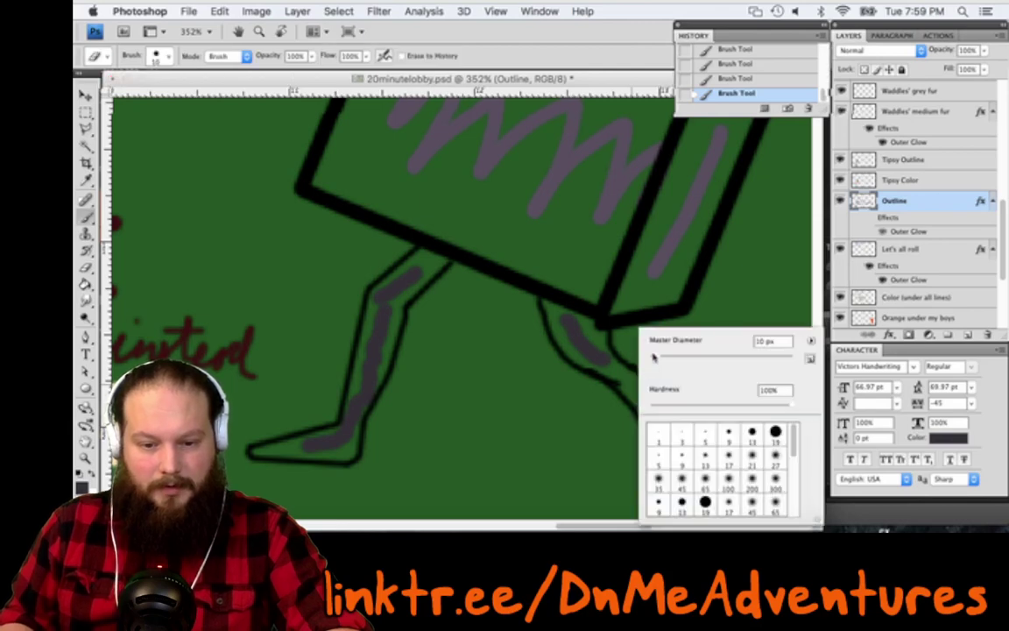
{"action": "left_click", "coordinate": [600, 363]}
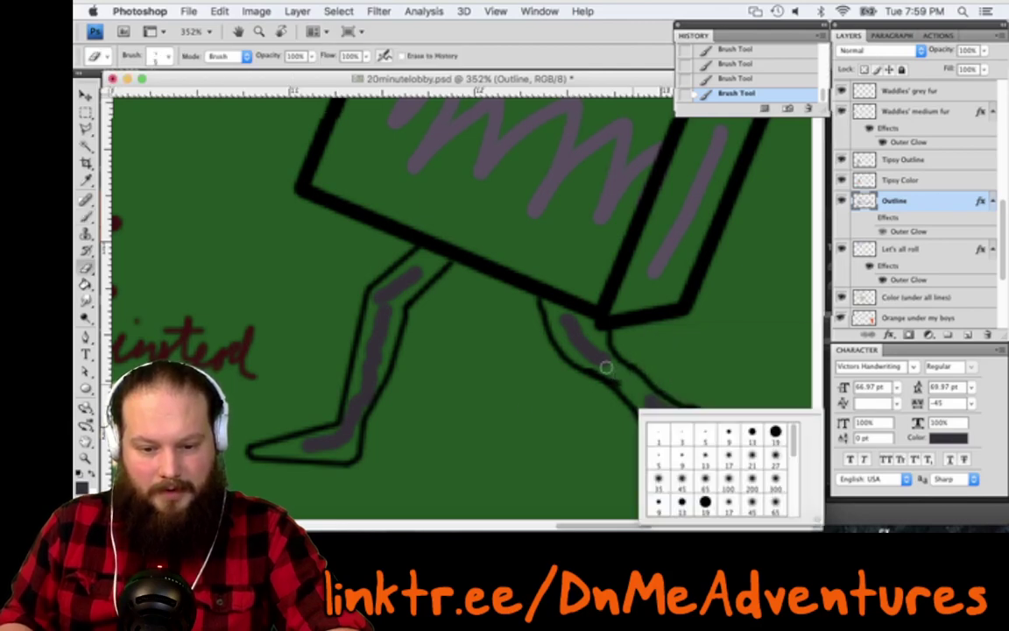
{"action": "mouse_move", "coordinate": [620, 380]}
{"action": "left_mouse_down"}
{"action": "mouse_move", "coordinate": [605, 369]}
{"action": "mouse_move", "coordinate": [632, 374]}
{"action": "mouse_move", "coordinate": [643, 363]}
{"action": "left_mouse_up"}
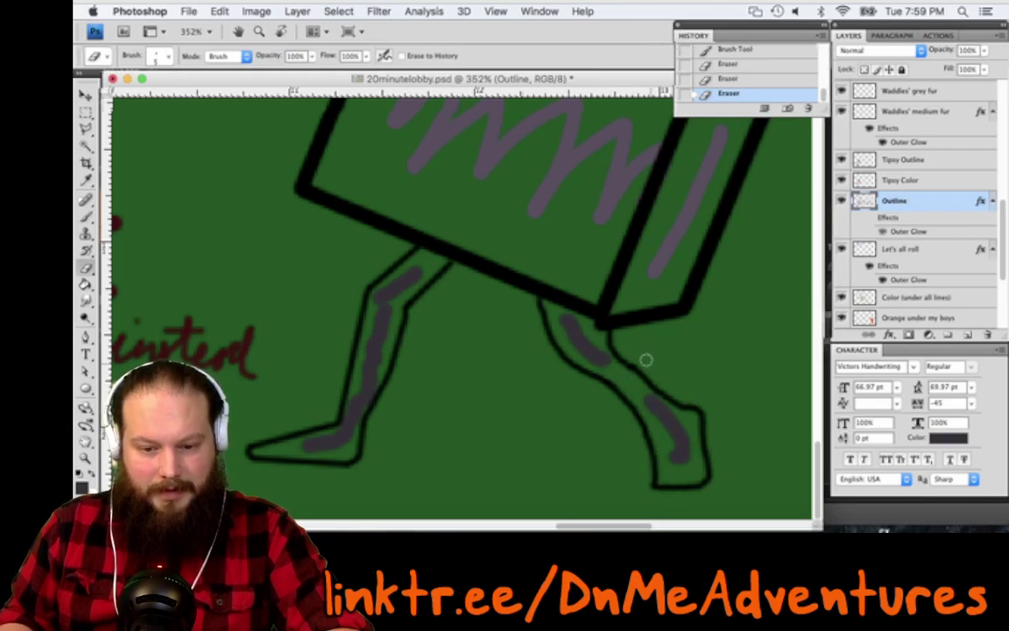
{"action": "left_click", "coordinate": [700, 365]}
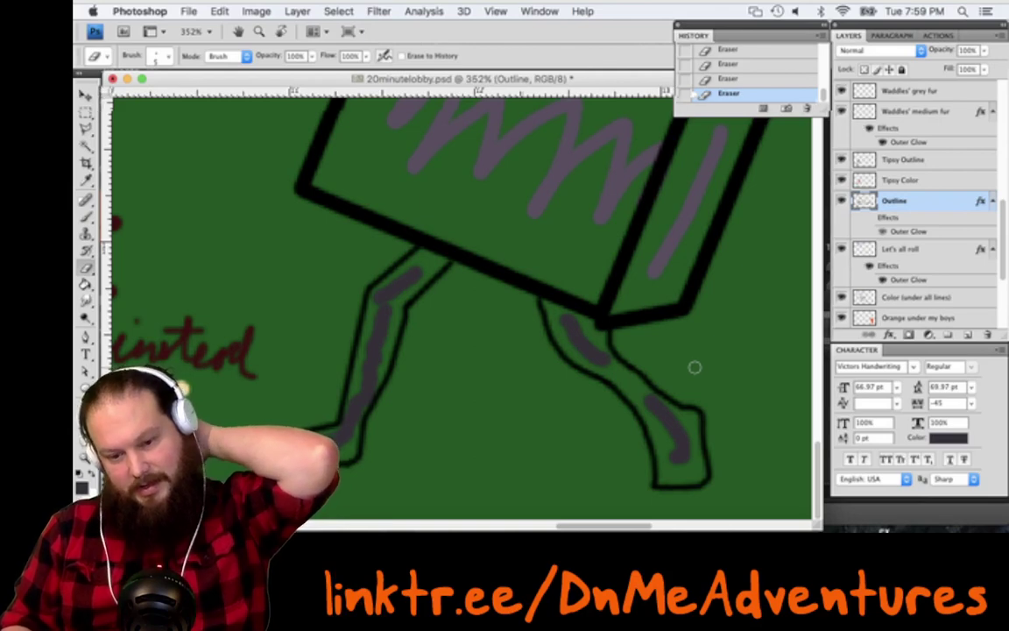
{"action": "key", "text": "super+s"}
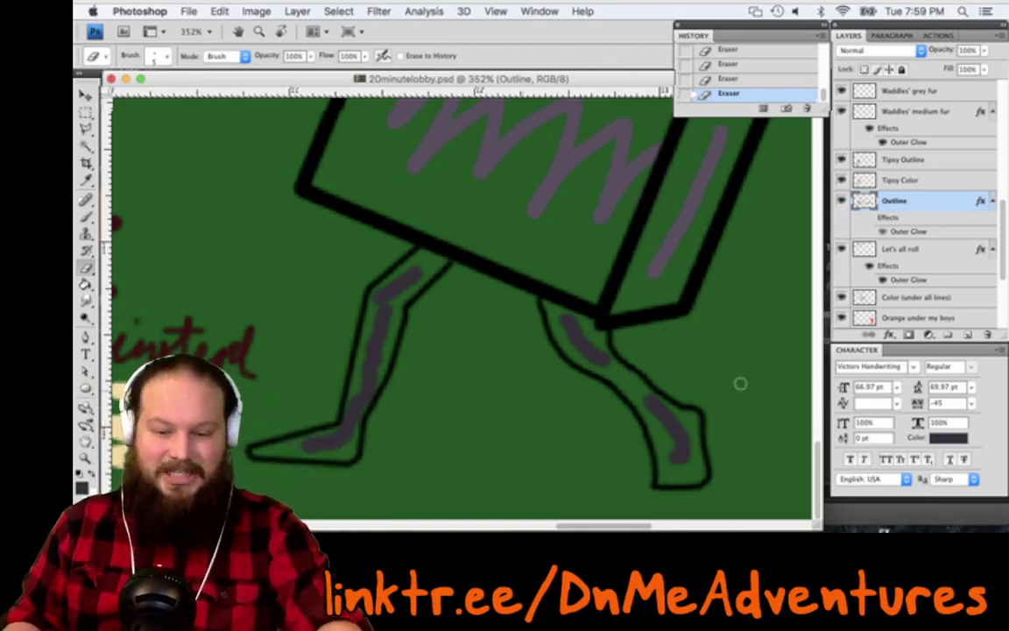
Join up the dark grey strokes inside both candy box legs on the "Color (under all lines)" layer
{"action": "key", "text": "i"}
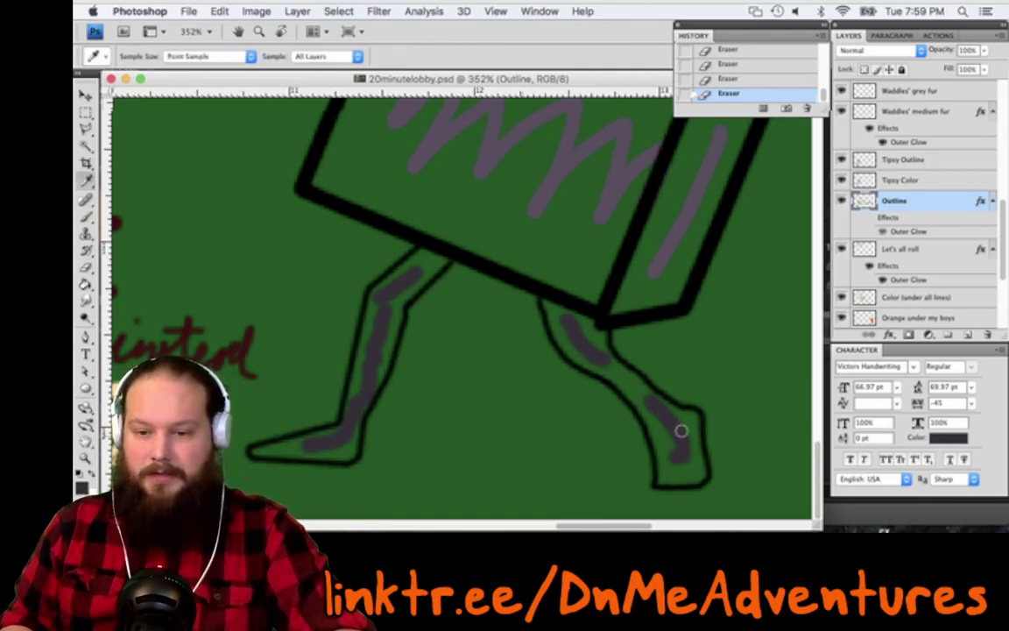
{"action": "key", "text": "b"}
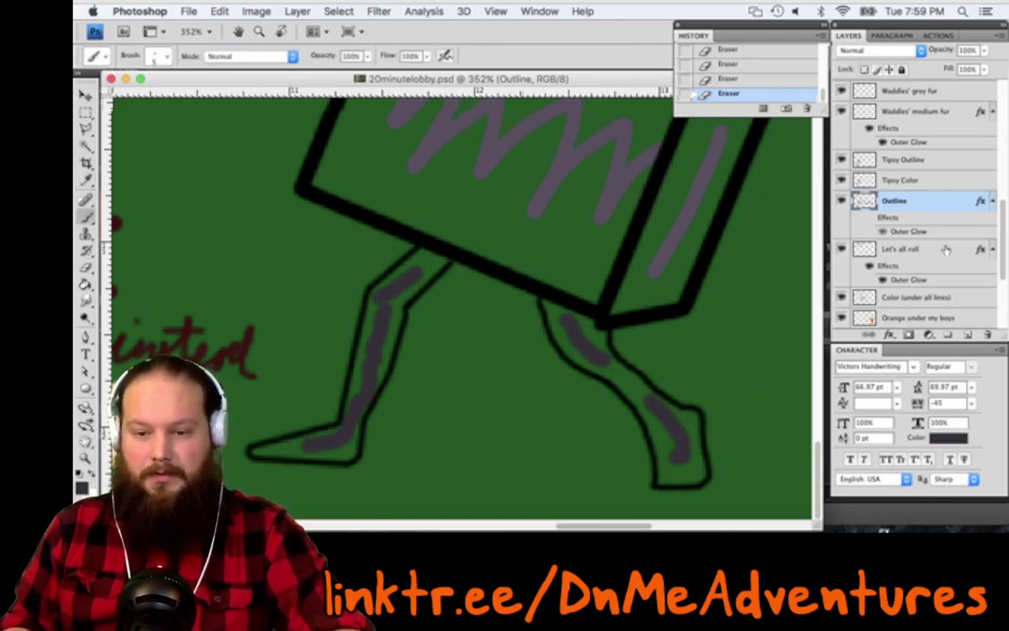
{"action": "left_click", "coordinate": [946, 298]}
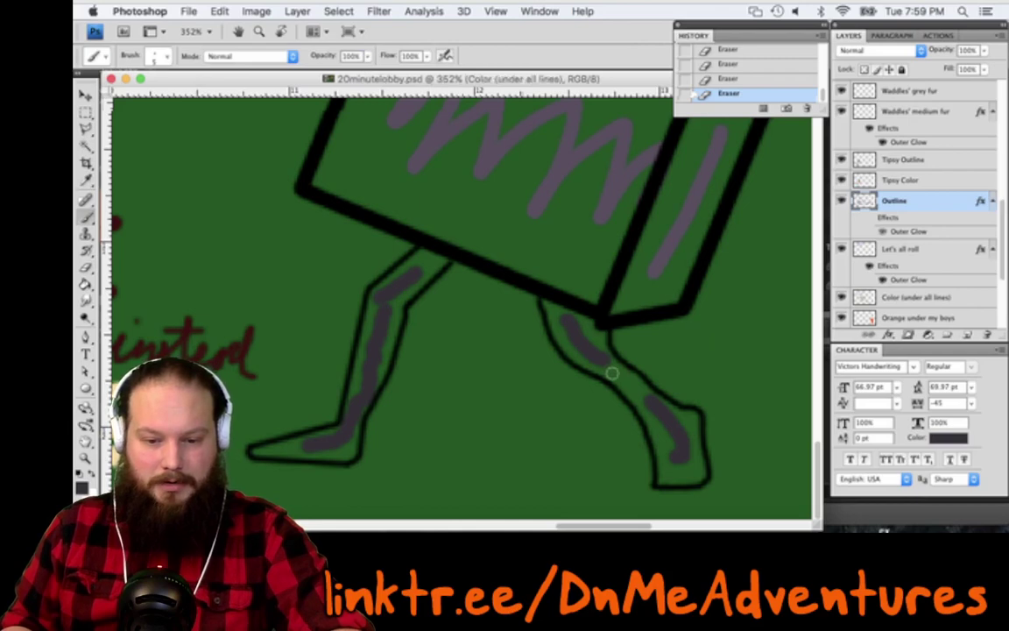
{"action": "left_click_drag", "start_coordinate": [609, 364], "coordinate": [682, 446]}
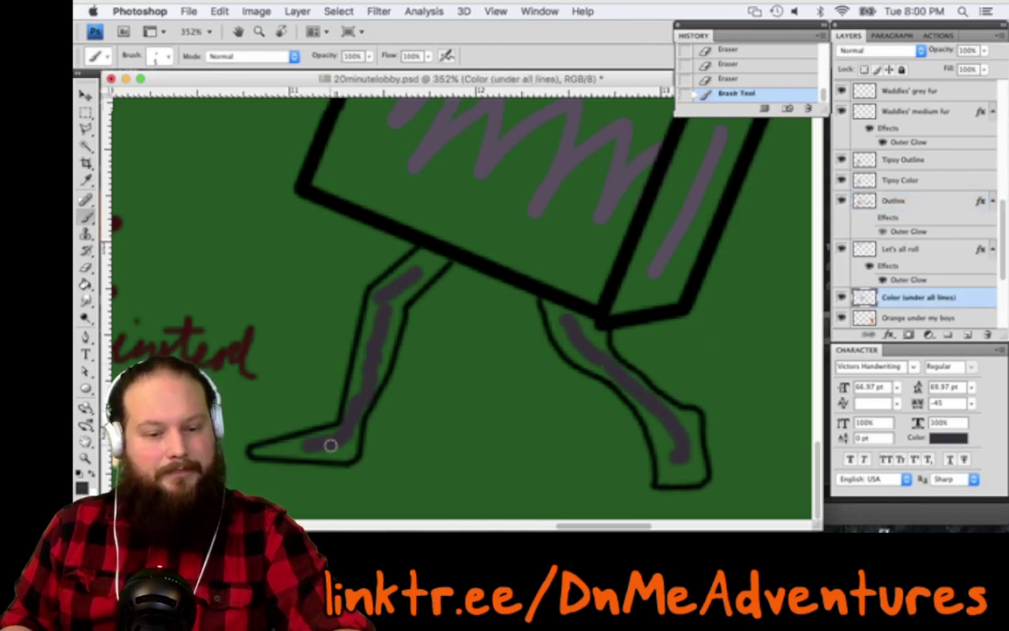
{"action": "mouse_move", "coordinate": [343, 445]}
{"action": "left_mouse_down"}
{"action": "mouse_move", "coordinate": [290, 445]}
{"action": "mouse_move", "coordinate": [414, 254]}
{"action": "left_mouse_up"}
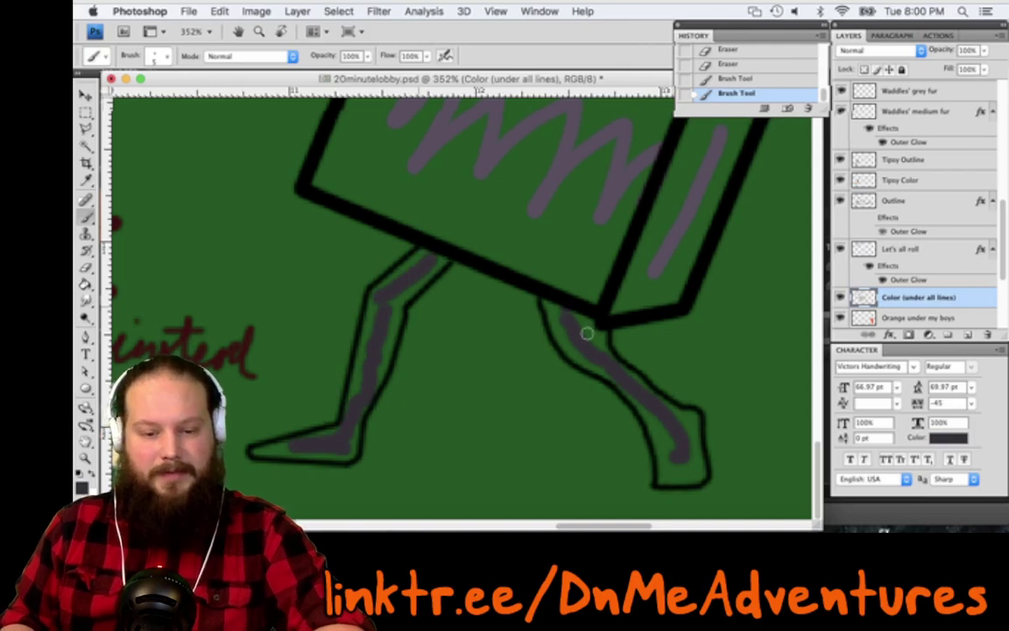
Make the Outline layer active at the candy box's mouth and set the brush diameter to 3 px
{"action": "scroll", "coordinate": [568, 463], "scroll_direction": "up", "scroll_amount": 5}
{"action": "scroll", "coordinate": [568, 463], "scroll_direction": "up", "scroll_amount": 5}
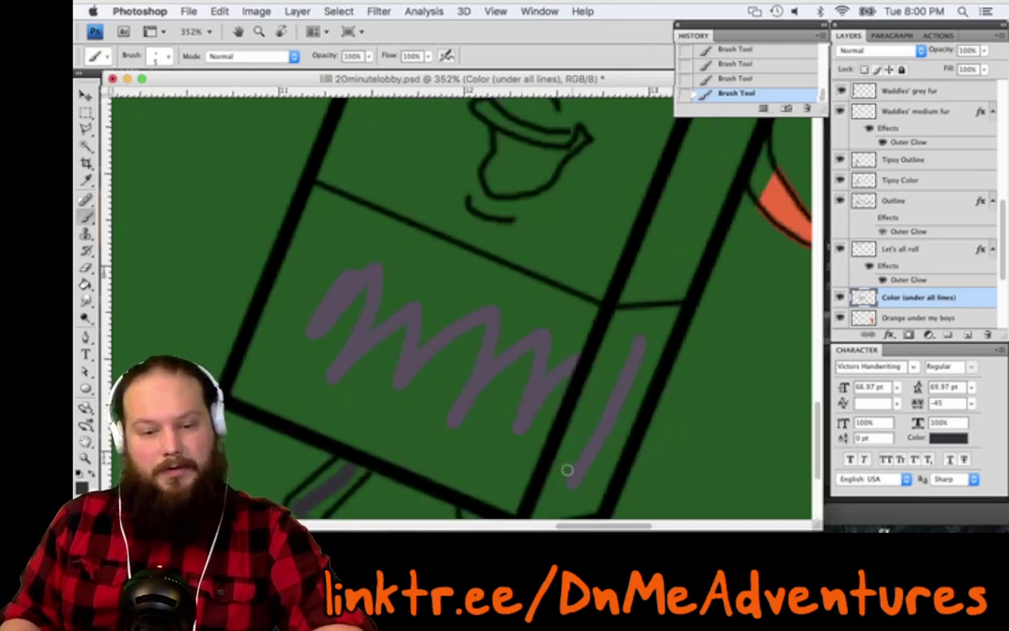
{"action": "scroll", "coordinate": [568, 471], "scroll_direction": "down", "scroll_amount": 1}
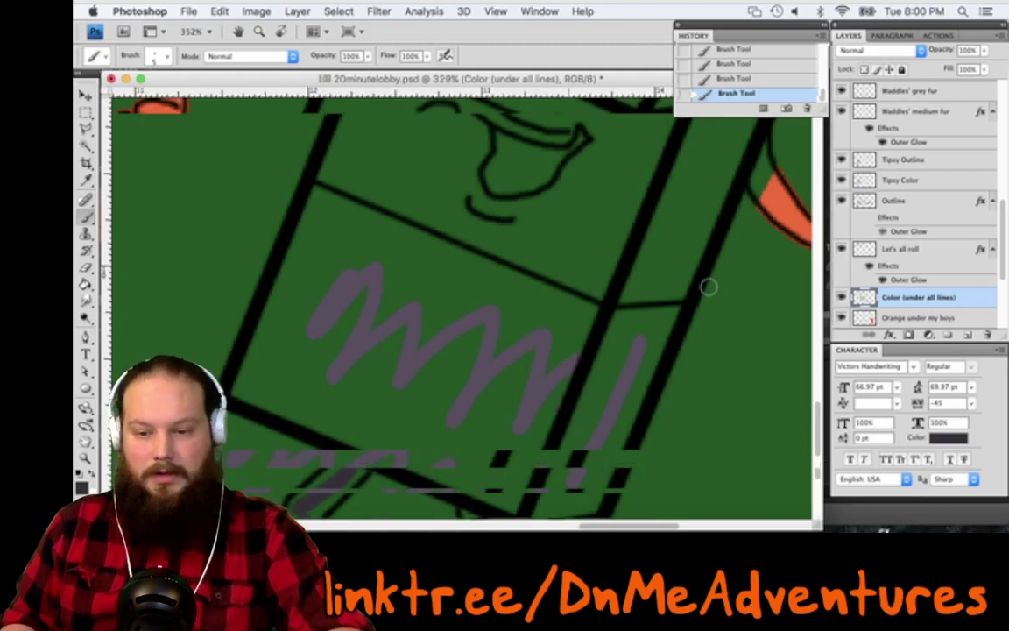
{"action": "scroll", "coordinate": [709, 286], "scroll_direction": "up", "scroll_amount": 5}
{"action": "scroll", "coordinate": [459, 257], "scroll_direction": "up", "scroll_amount": 2}
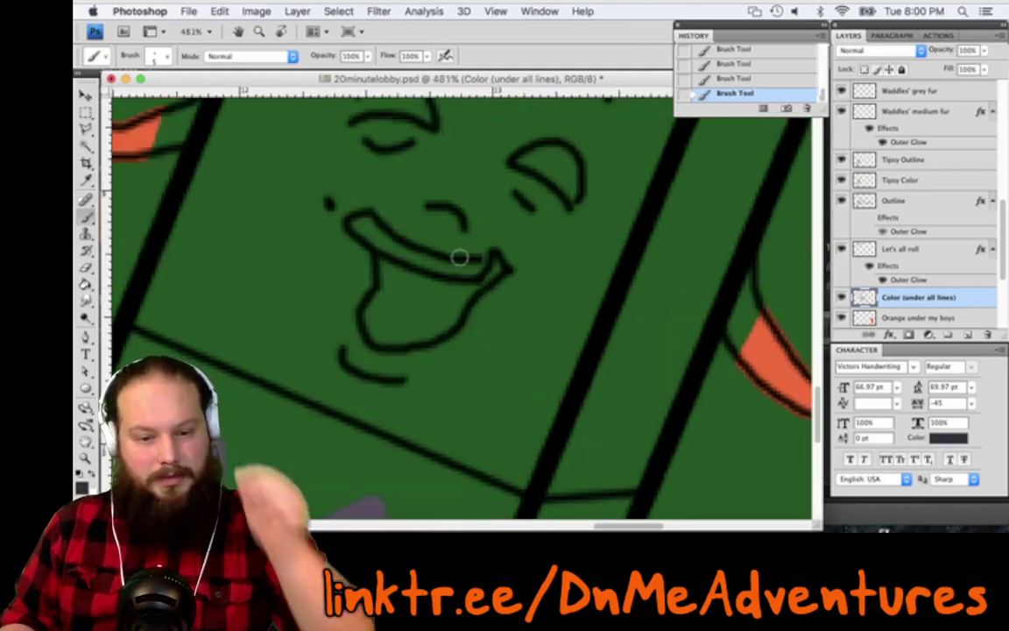
{"action": "left_click", "coordinate": [482, 284], "text": "super"}
{"action": "right_click", "coordinate": [549, 274]}
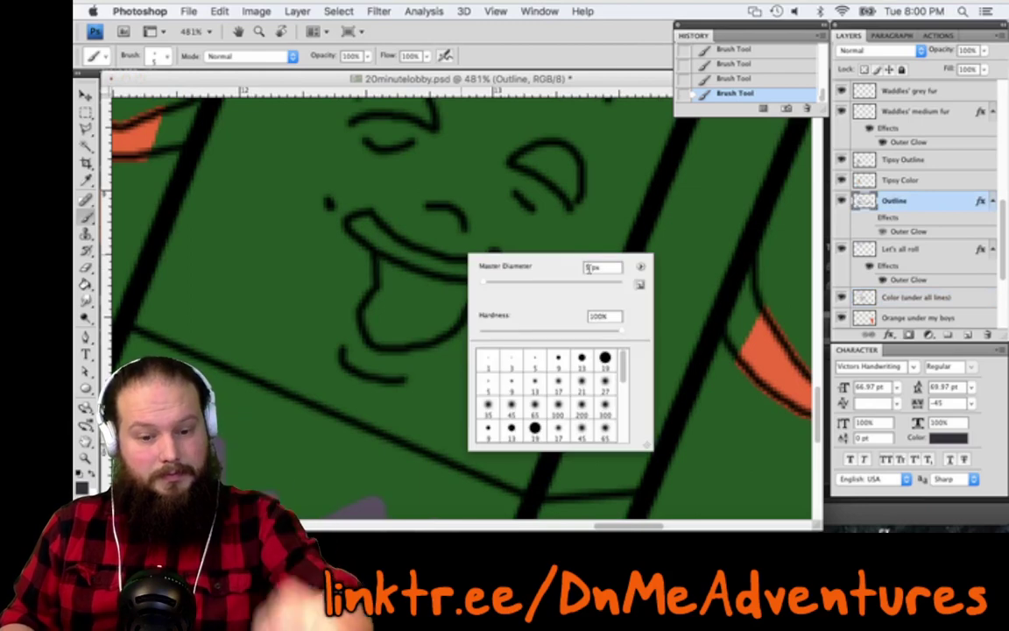
{"action": "left_click_drag", "start_coordinate": [584, 266], "coordinate": [557, 264]}
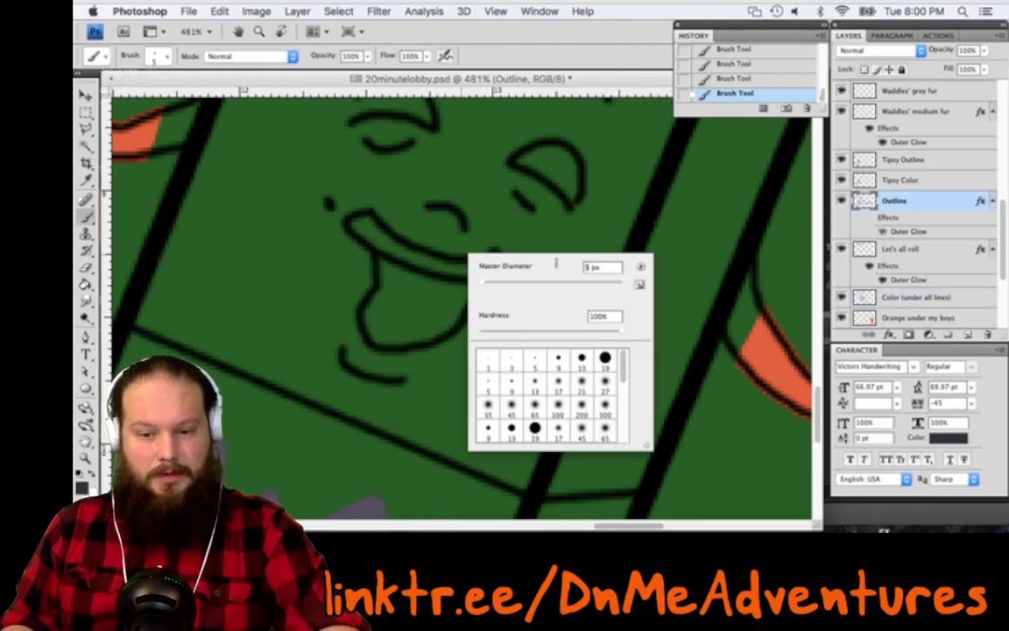
{"action": "type", "text": "3"}
{"action": "key", "text": "Return"}
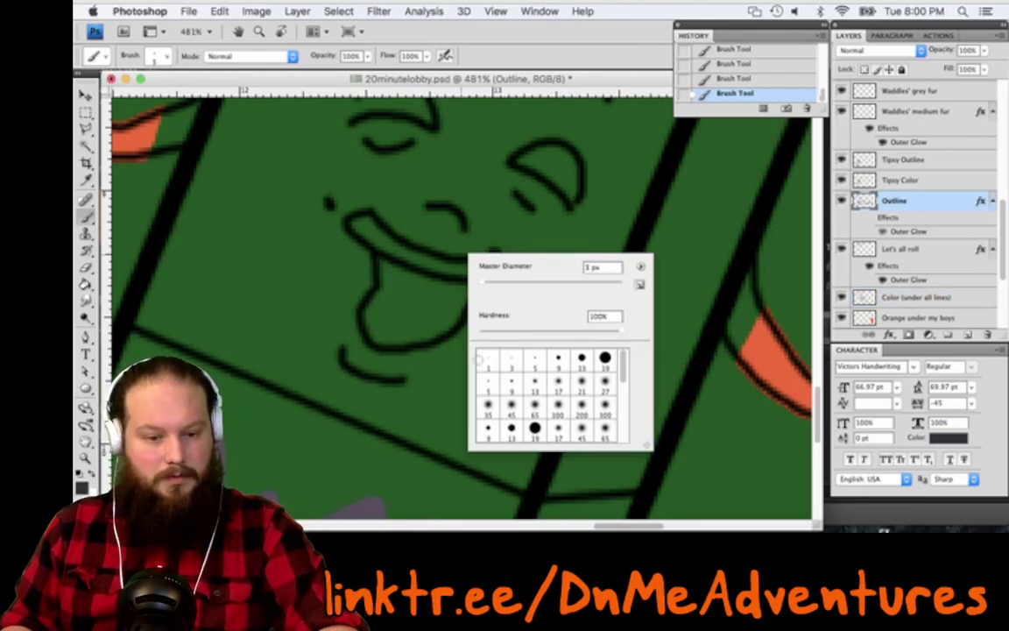
{"action": "key", "text": "Return"}
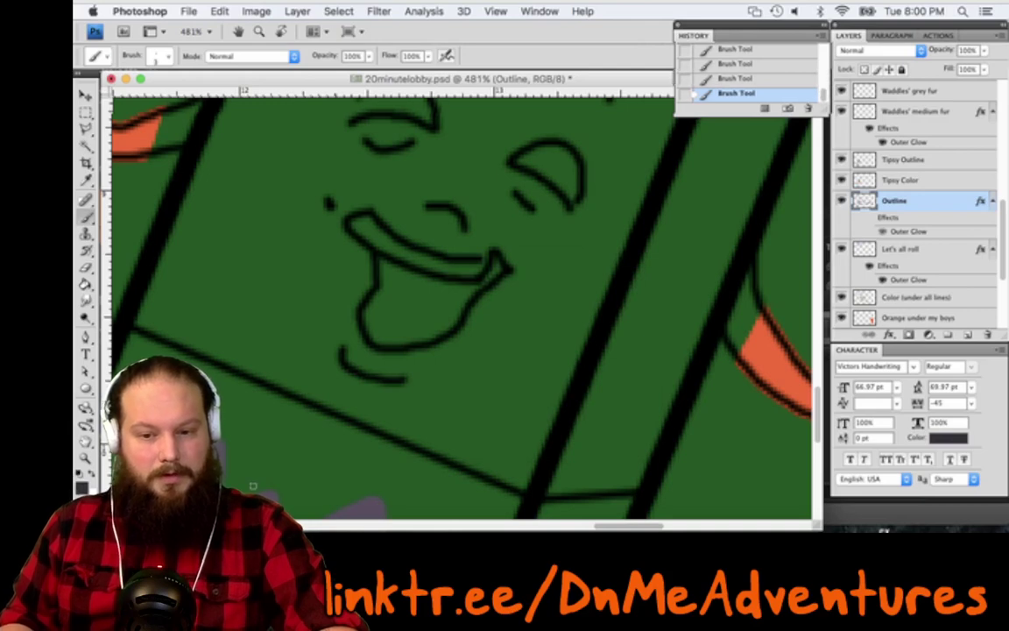
Set the foreground colour to black and save the document
{"action": "left_click", "coordinate": [82, 488]}
{"action": "left_click_drag", "start_coordinate": [579, 367], "coordinate": [547, 401]}
{"action": "key", "text": "Return"}
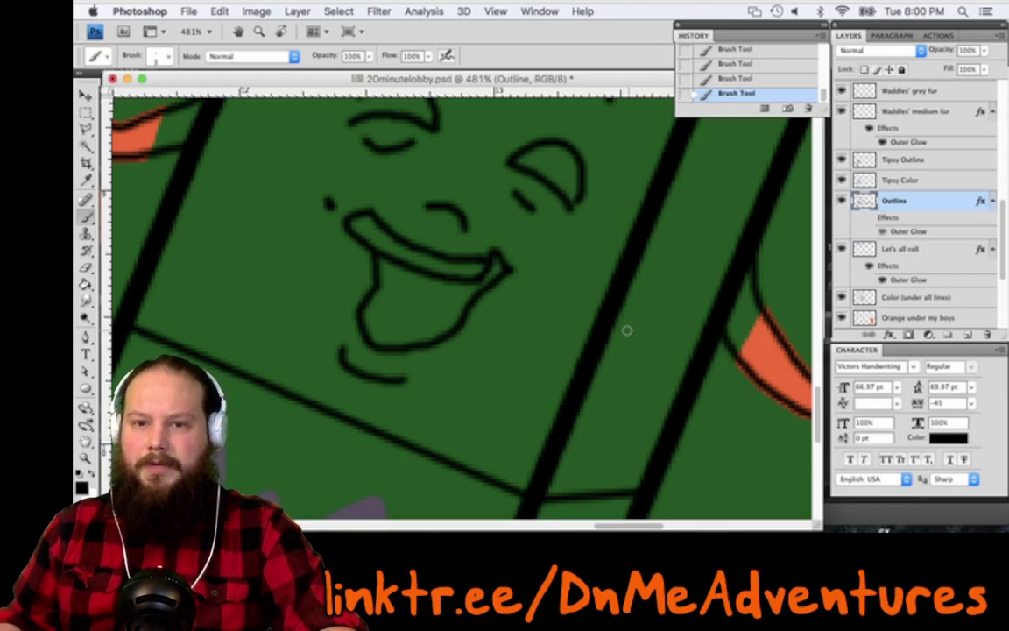
{"action": "key", "text": "super+s"}
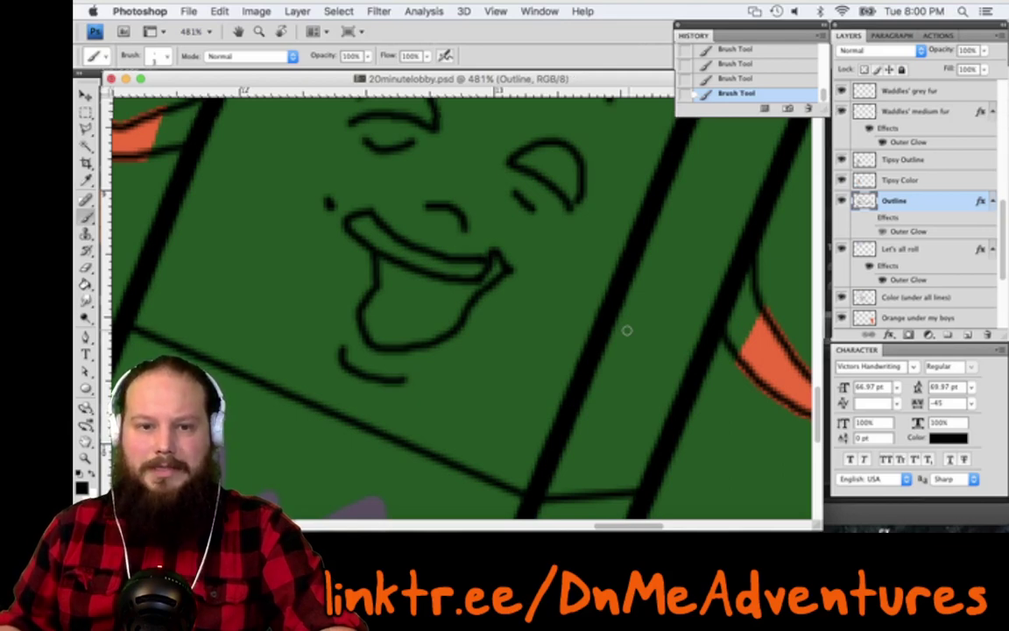
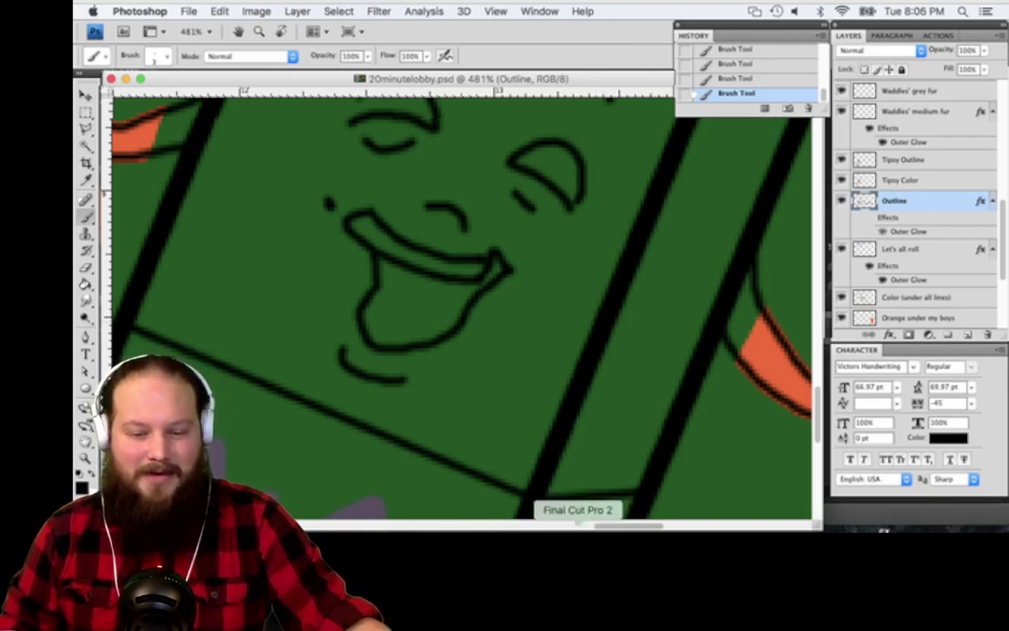
Switch to Final Cut Pro to check the project's sharing progress and return to Photoshop
{"action": "left_click", "coordinate": [581, 525]}
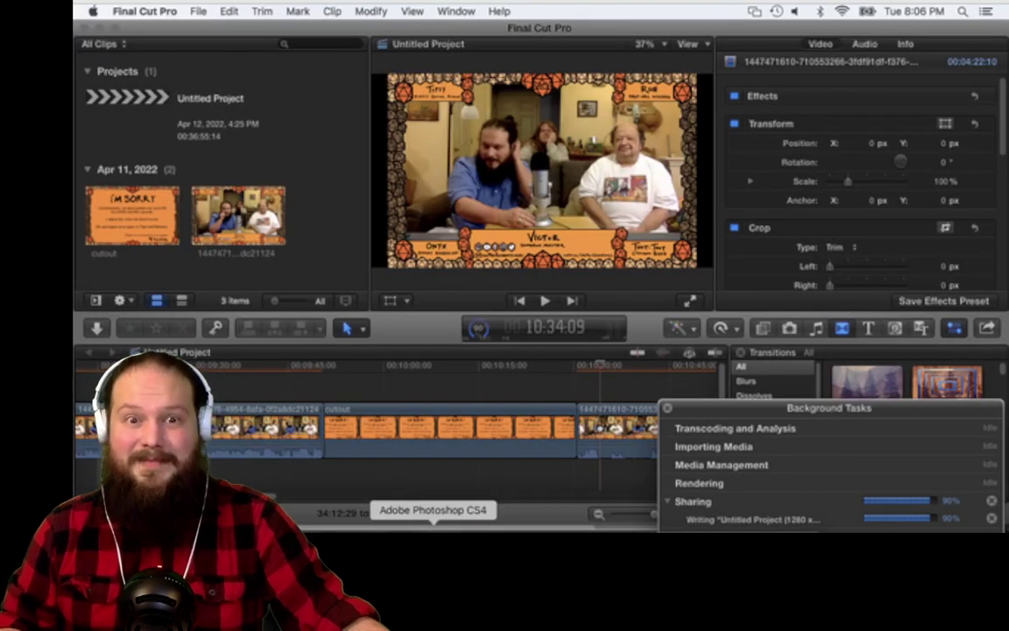
{"action": "left_click", "coordinate": [433, 529]}
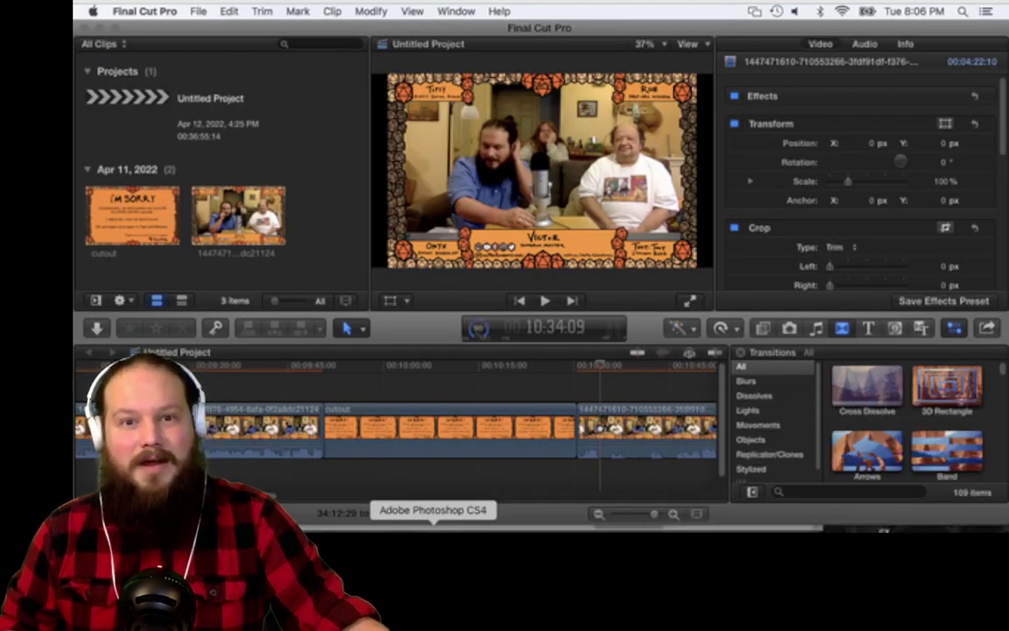
{"action": "left_click", "coordinate": [433, 525]}
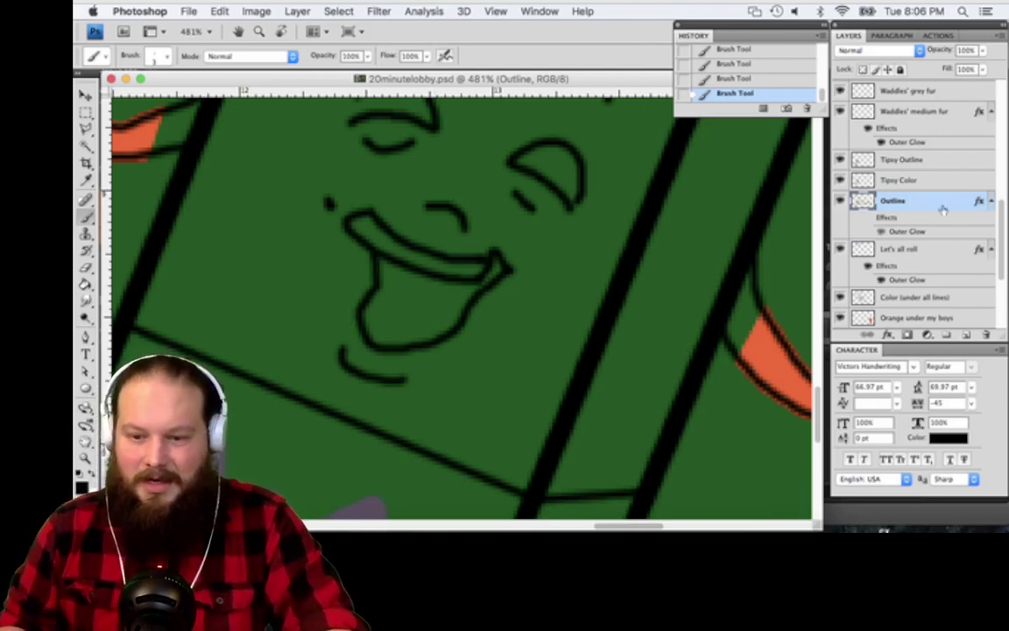
Paint the candy box's upper row of teeth white on the "Color (under all lines)" layer
{"action": "left_click", "coordinate": [961, 299]}
{"action": "key", "text": "x"}
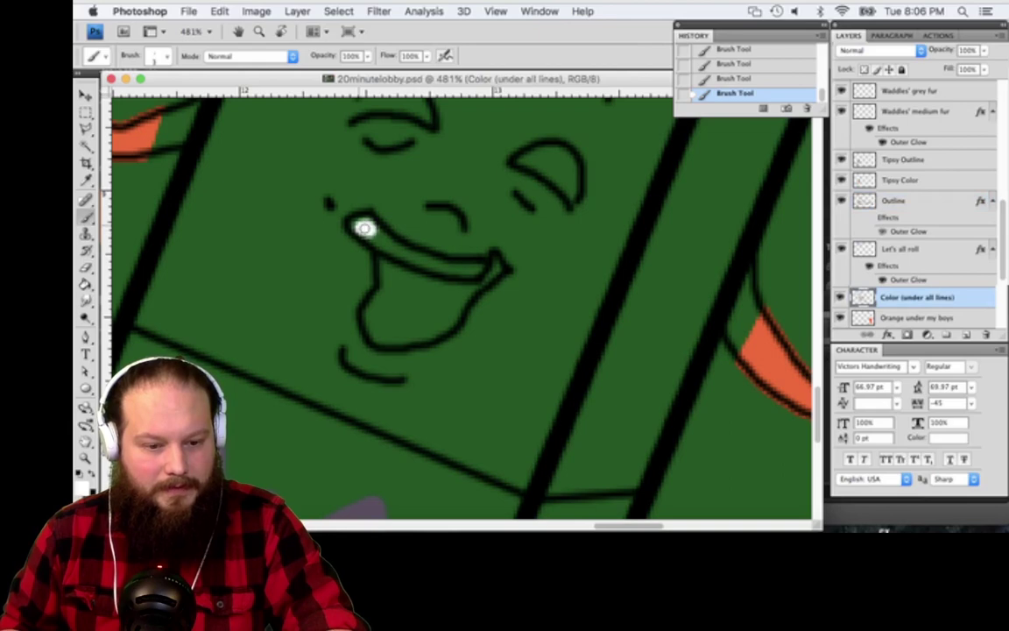
{"action": "left_click_drag", "start_coordinate": [361, 227], "coordinate": [404, 249]}
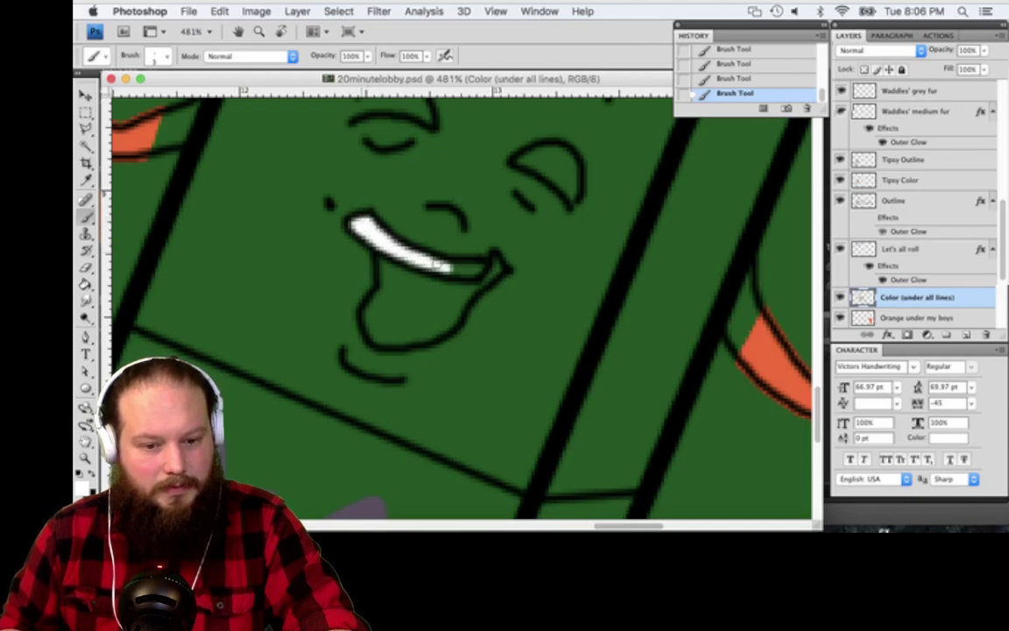
{"action": "left_click_drag", "start_coordinate": [477, 262], "coordinate": [474, 270]}
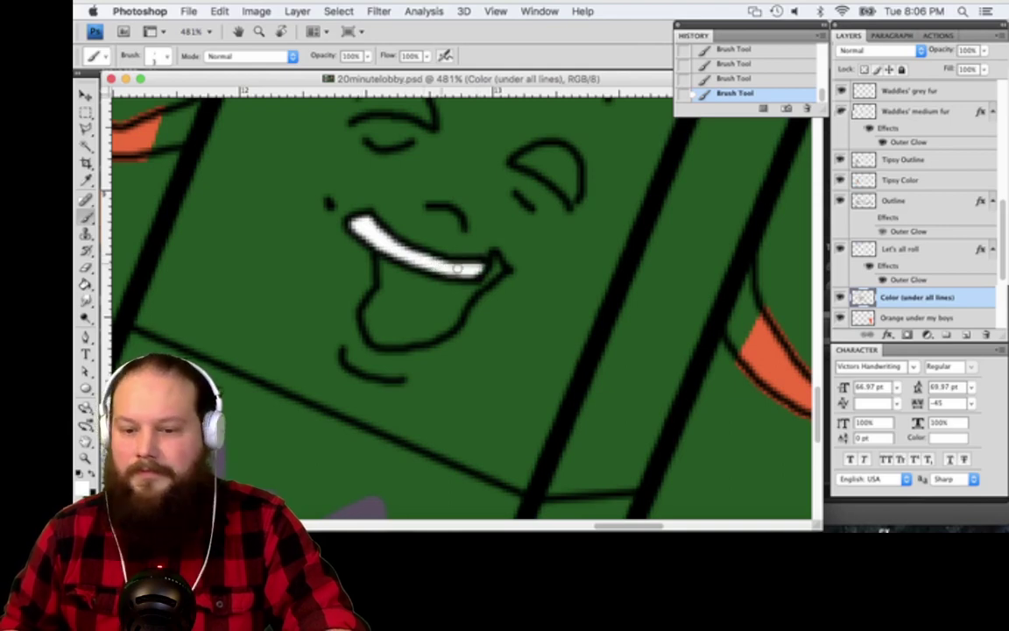
Rename the "Color (under all lines)" layer to MASTER COLOR
{"action": "double_click", "coordinate": [886, 297]}
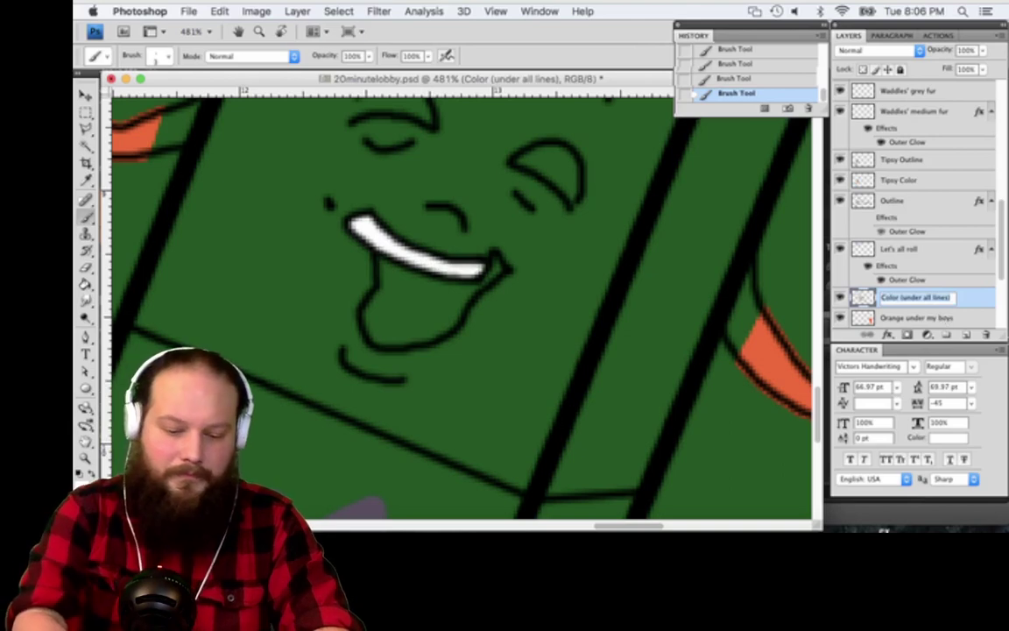
{"action": "type", "text": "MASTER COLOR"}
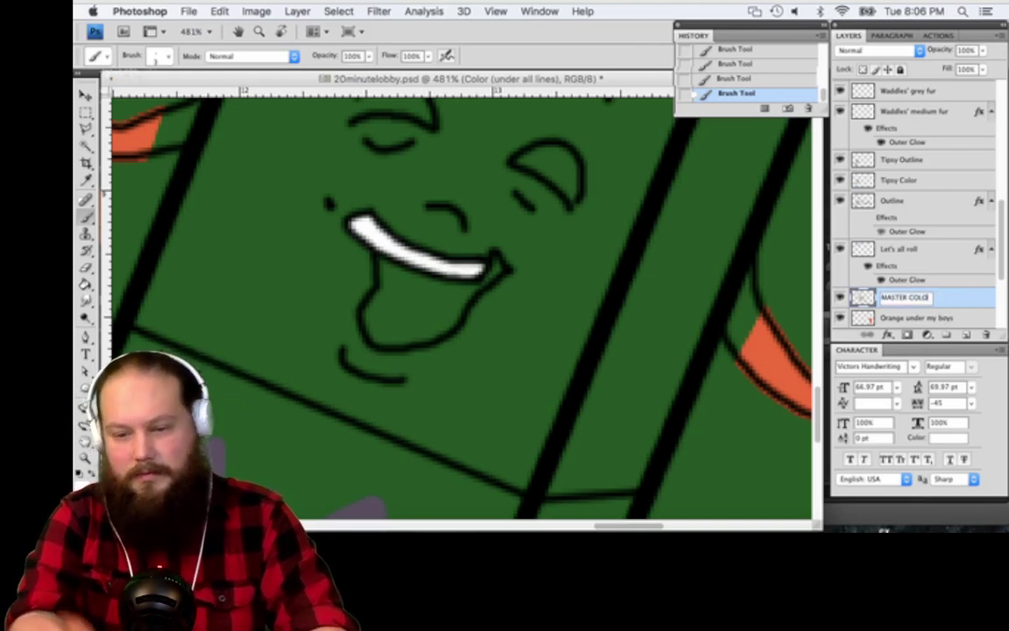
{"action": "key", "text": "Return"}
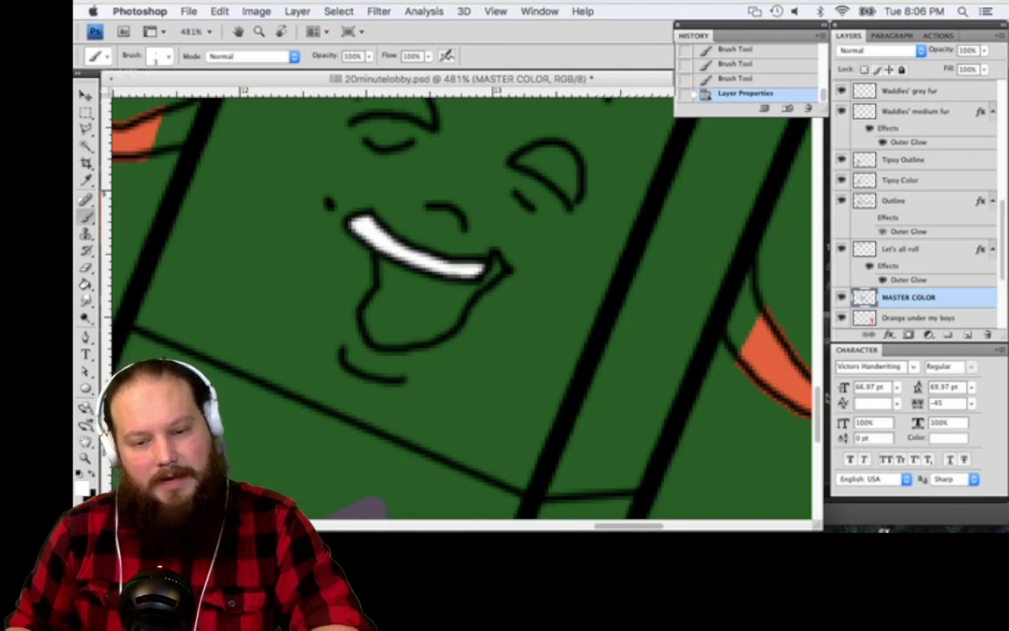
Sample the light purple skin of the Roq reference as the brush colour for the candy box
{"action": "scroll", "coordinate": [462, 306], "scroll_direction": "up", "scroll_amount": 3}
{"action": "scroll", "coordinate": [461, 306], "scroll_direction": "right", "scroll_amount": 10}
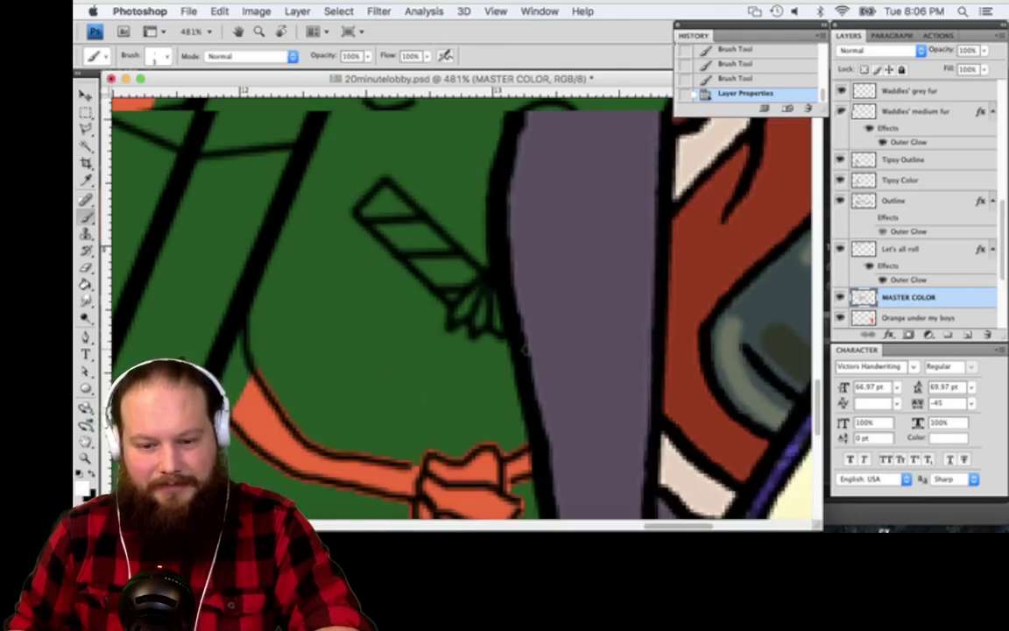
{"action": "scroll", "coordinate": [461, 306], "scroll_direction": "right", "scroll_amount": 8}
{"action": "scroll", "coordinate": [461, 307], "scroll_direction": "up", "scroll_amount": 8}
{"action": "scroll", "coordinate": [461, 307], "scroll_direction": "up", "scroll_amount": 1}
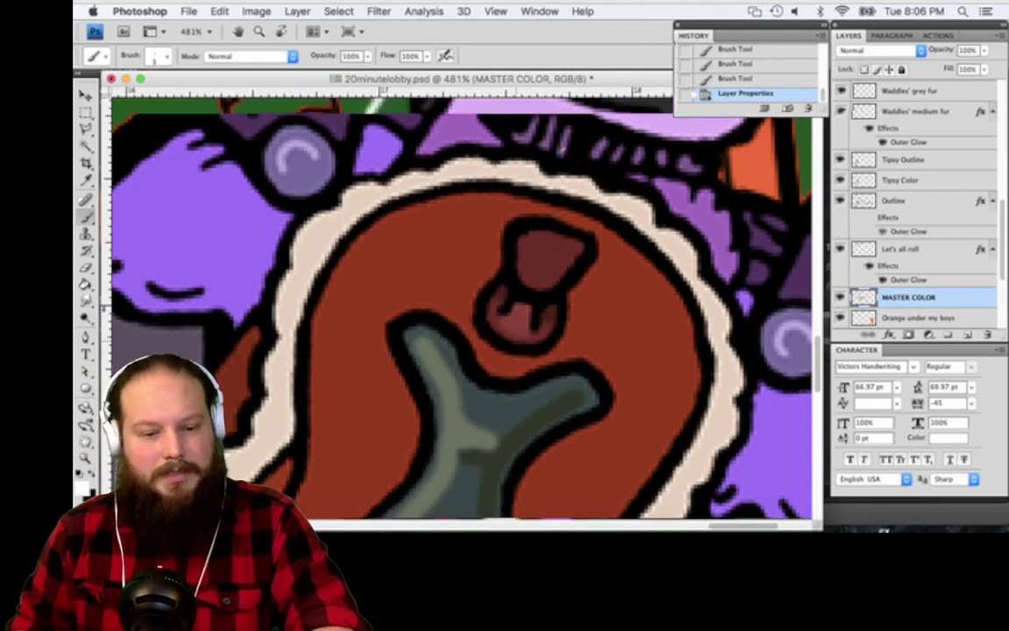
{"action": "scroll", "coordinate": [541, 158], "scroll_direction": "up", "scroll_amount": 8}
{"action": "key", "text": "i"}
{"action": "left_click", "coordinate": [541, 158]}
{"action": "scroll", "coordinate": [540, 157], "scroll_direction": "left", "scroll_amount": 20}
{"action": "scroll", "coordinate": [540, 158], "scroll_direction": "right", "scroll_amount": 5}
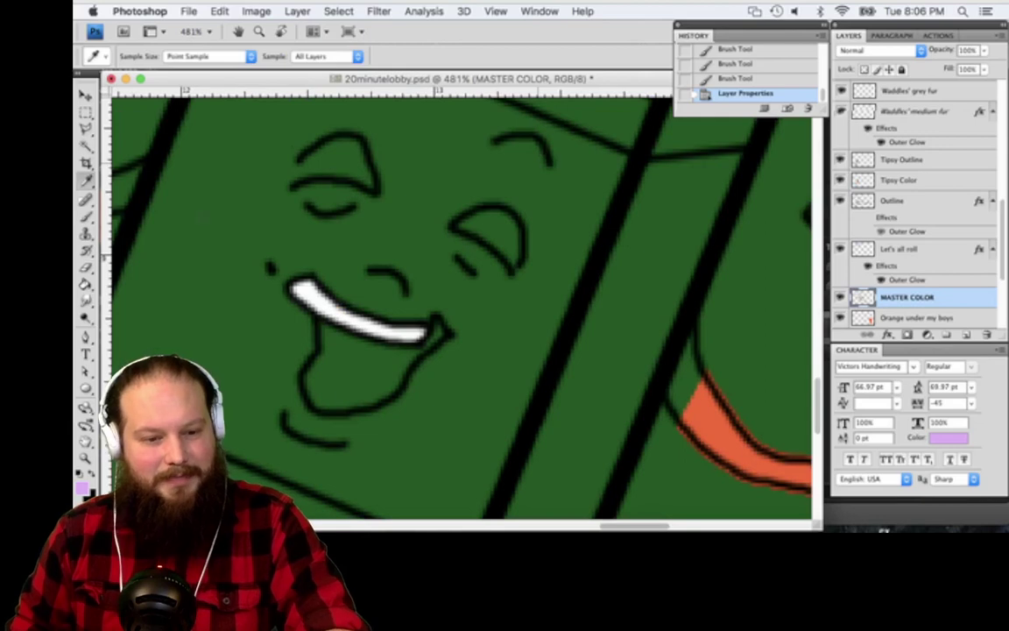
{"action": "key", "text": "b"}
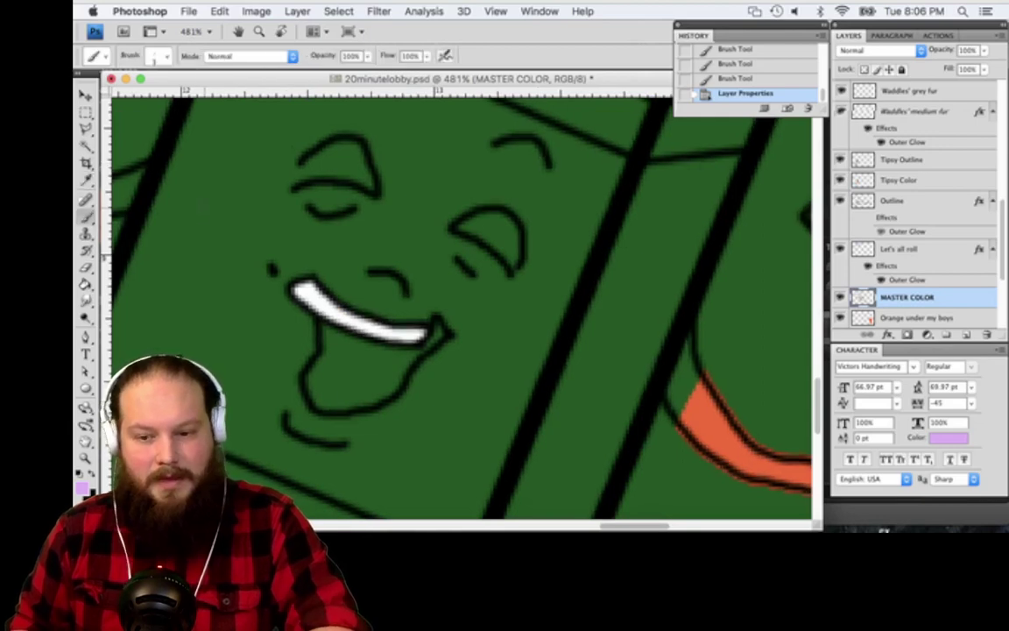
Brush light purple zigzags around the face on the candy box's front panel and down its adjoining side panel
{"action": "scroll", "coordinate": [469, 317], "scroll_direction": "down", "scroll_amount": 5}
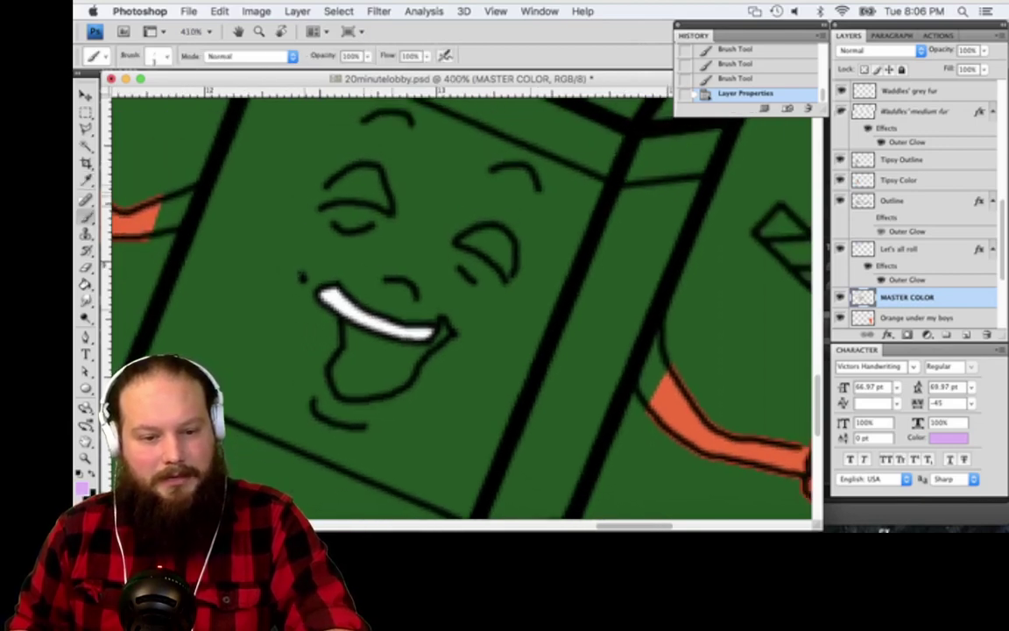
{"action": "scroll", "coordinate": [394, 324], "scroll_direction": "down", "scroll_amount": 3}
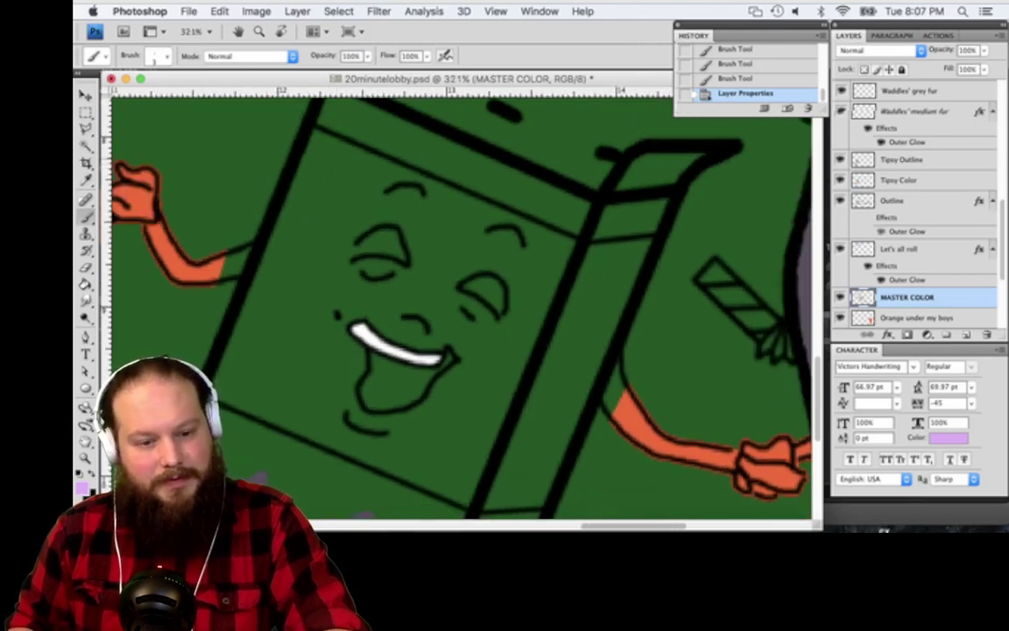
{"action": "mouse_move", "coordinate": [319, 162]}
{"action": "left_mouse_down"}
{"action": "mouse_move", "coordinate": [271, 326]}
{"action": "mouse_move", "coordinate": [308, 417]}
{"action": "left_mouse_up"}
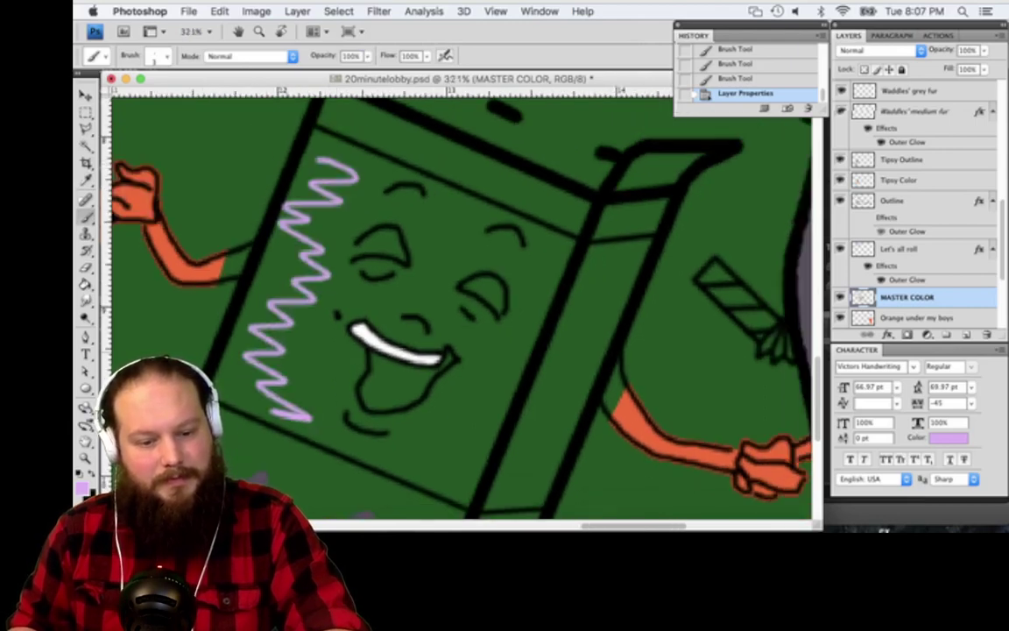
{"action": "mouse_move", "coordinate": [412, 457]}
{"action": "left_mouse_down"}
{"action": "mouse_move", "coordinate": [506, 350]}
{"action": "mouse_move", "coordinate": [549, 259]}
{"action": "mouse_move", "coordinate": [319, 185]}
{"action": "left_mouse_up"}
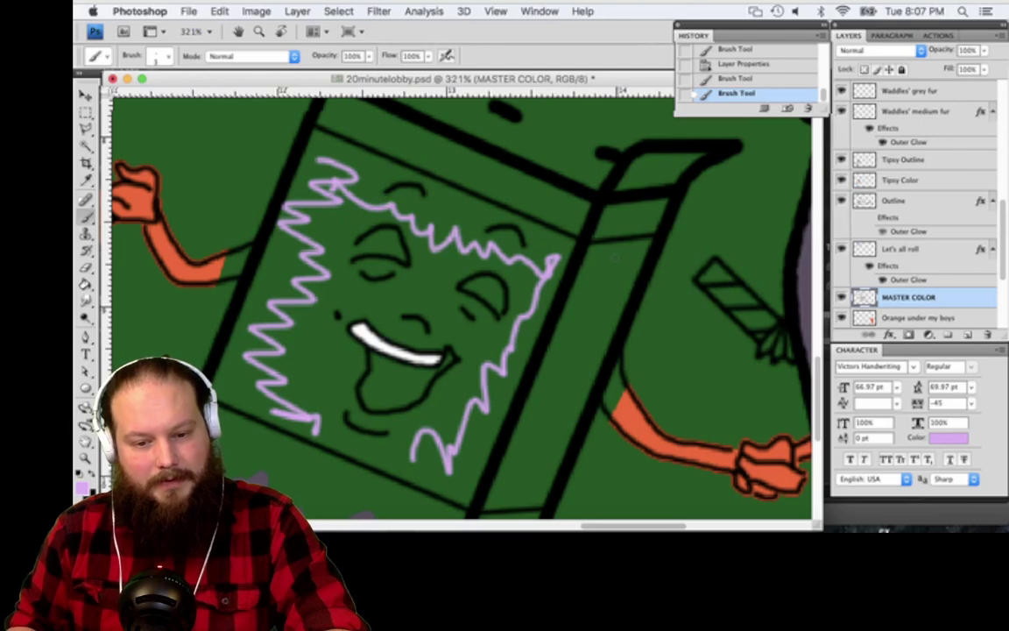
{"action": "mouse_move", "coordinate": [621, 258]}
{"action": "left_mouse_down"}
{"action": "mouse_move", "coordinate": [536, 442]}
{"action": "mouse_move", "coordinate": [528, 492]}
{"action": "left_mouse_up"}
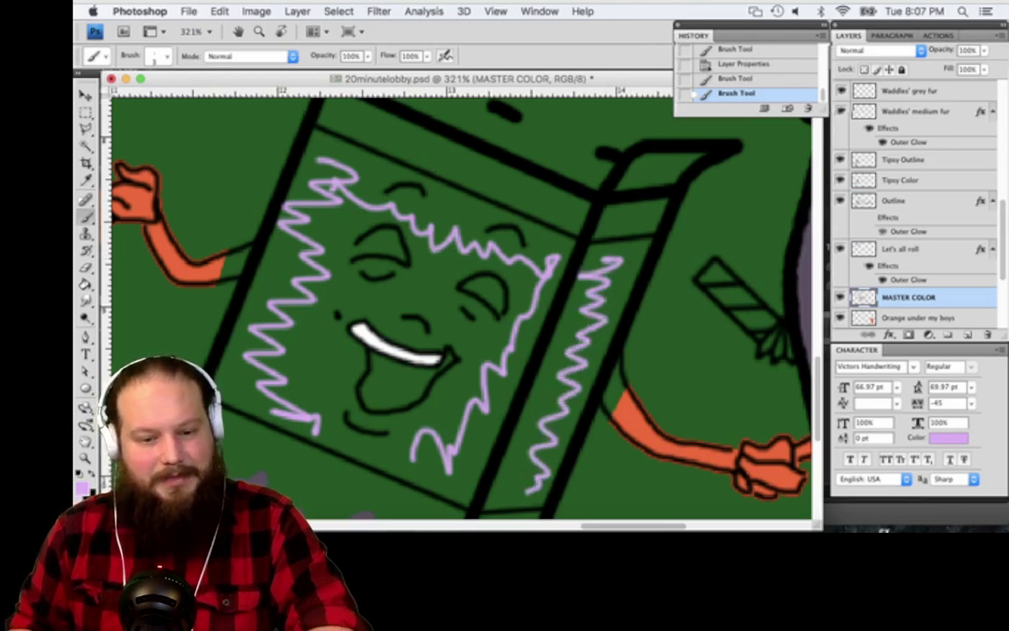
Move the Roq reference off the orange cup and over the candy box
{"action": "scroll", "coordinate": [460, 302], "scroll_direction": "down", "scroll_amount": 5}
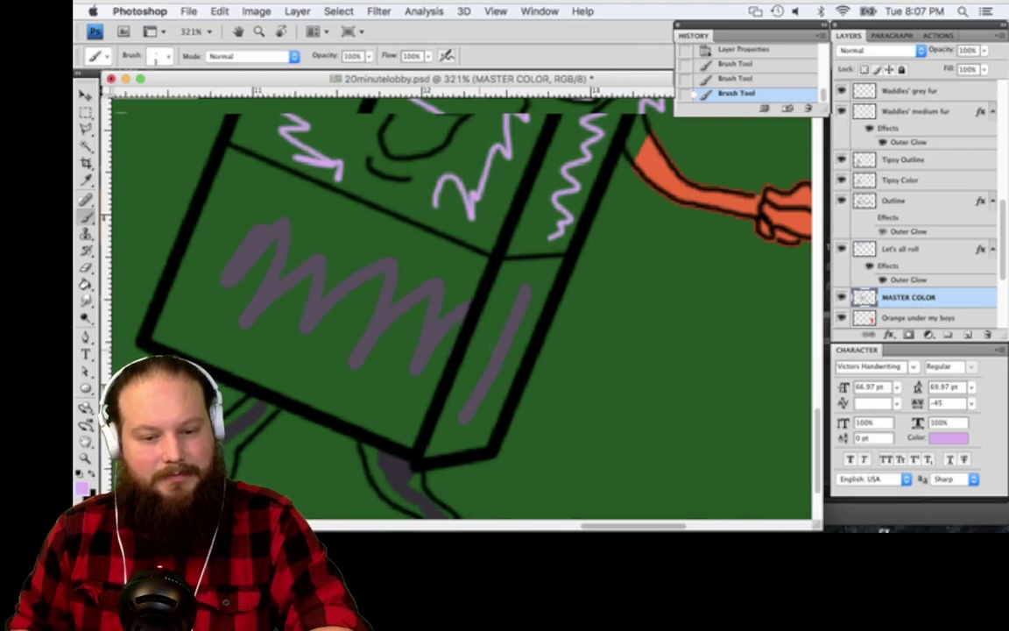
{"action": "scroll", "coordinate": [459, 302], "scroll_direction": "up", "scroll_amount": 5}
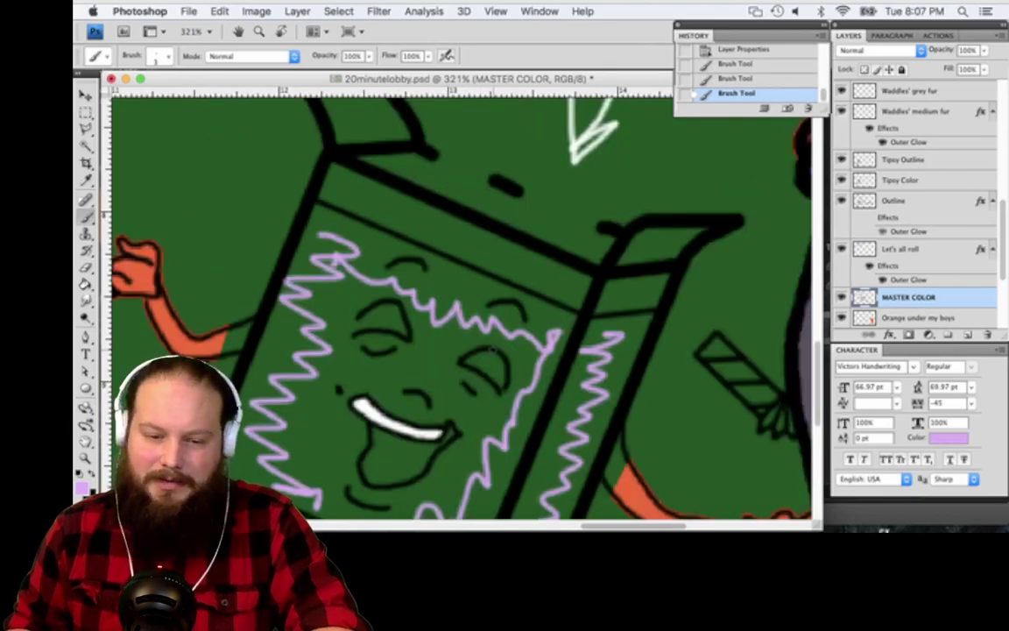
{"action": "scroll", "coordinate": [486, 351], "scroll_direction": "down", "scroll_amount": 2}
{"action": "scroll", "coordinate": [459, 306], "scroll_direction": "down", "scroll_amount": 5}
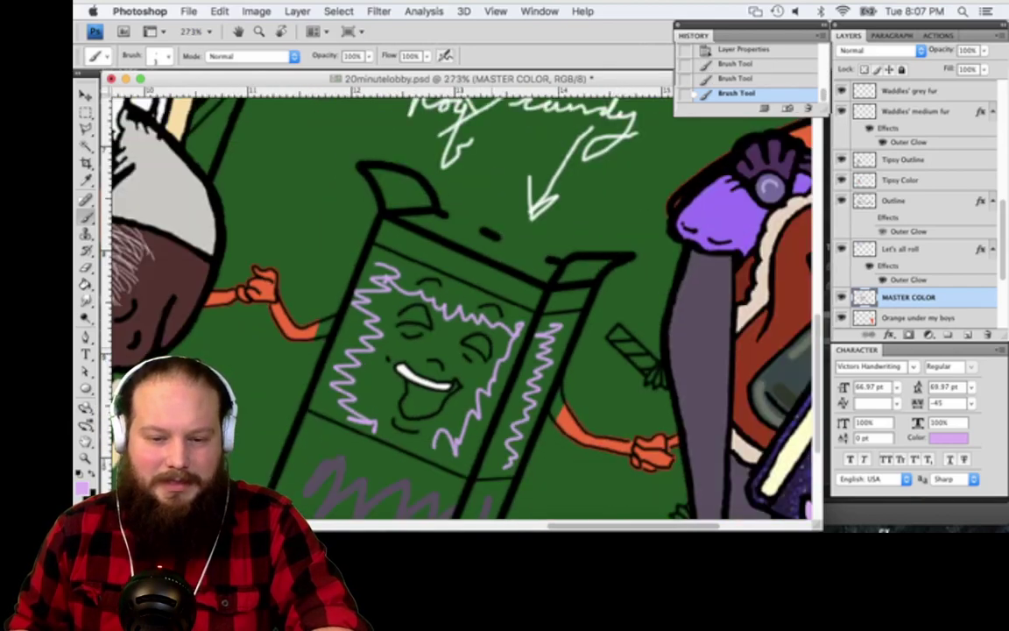
{"action": "scroll", "coordinate": [469, 324], "scroll_direction": "down", "scroll_amount": 2}
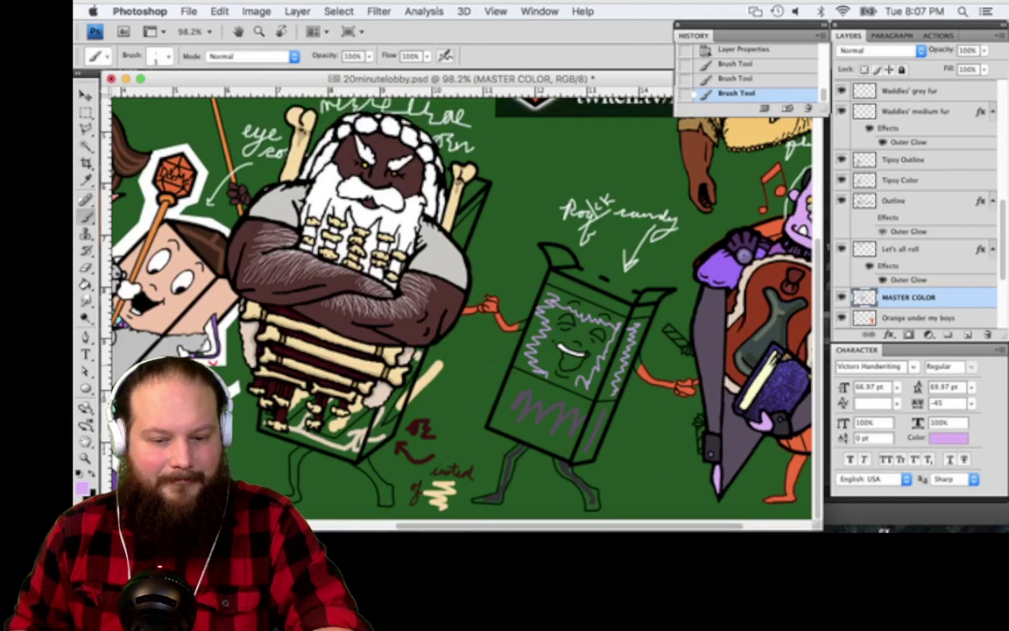
{"action": "scroll", "coordinate": [464, 307], "scroll_direction": "right", "scroll_amount": 4}
{"action": "key", "text": "v"}
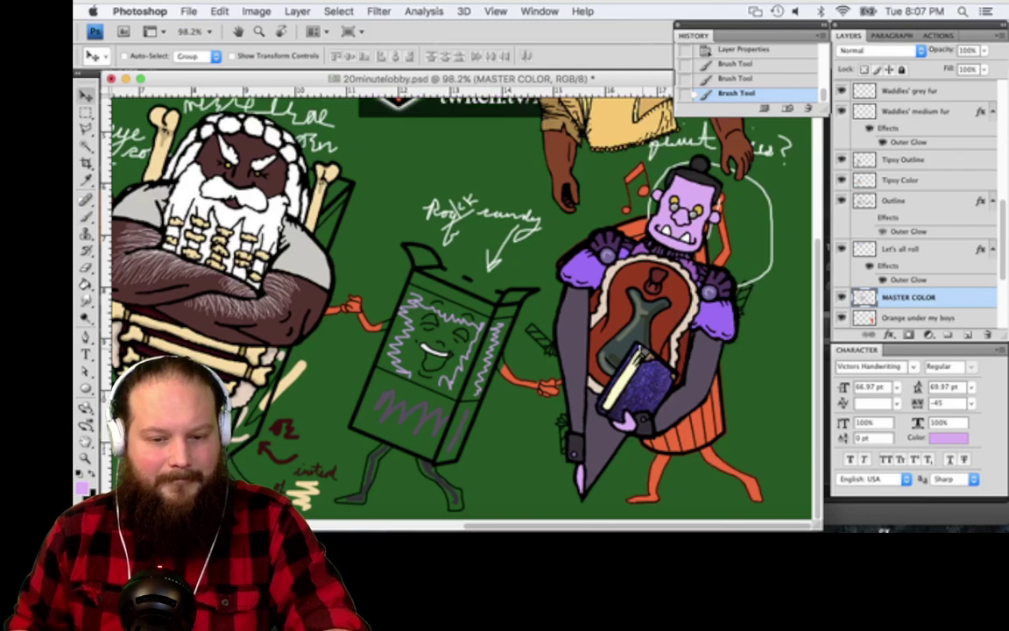
{"action": "left_click", "coordinate": [646, 320], "text": "super"}
{"action": "left_click_drag", "start_coordinate": [642, 329], "coordinate": [444, 286]}
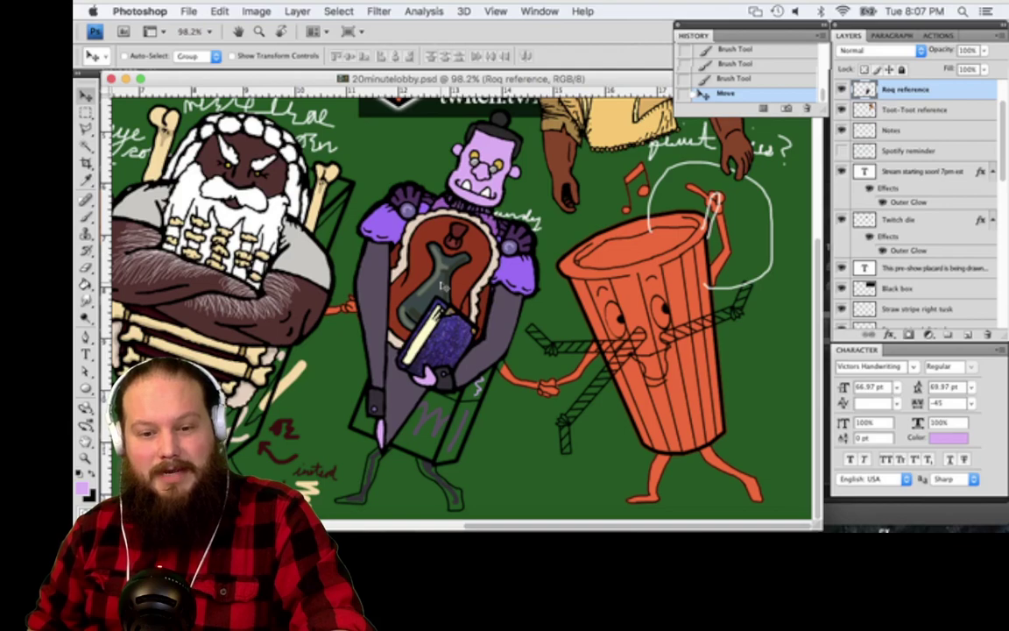
Move the Toot-Toot reference from above the orange cup down over the candy box area
{"action": "scroll", "coordinate": [444, 287], "scroll_direction": "up", "scroll_amount": 1}
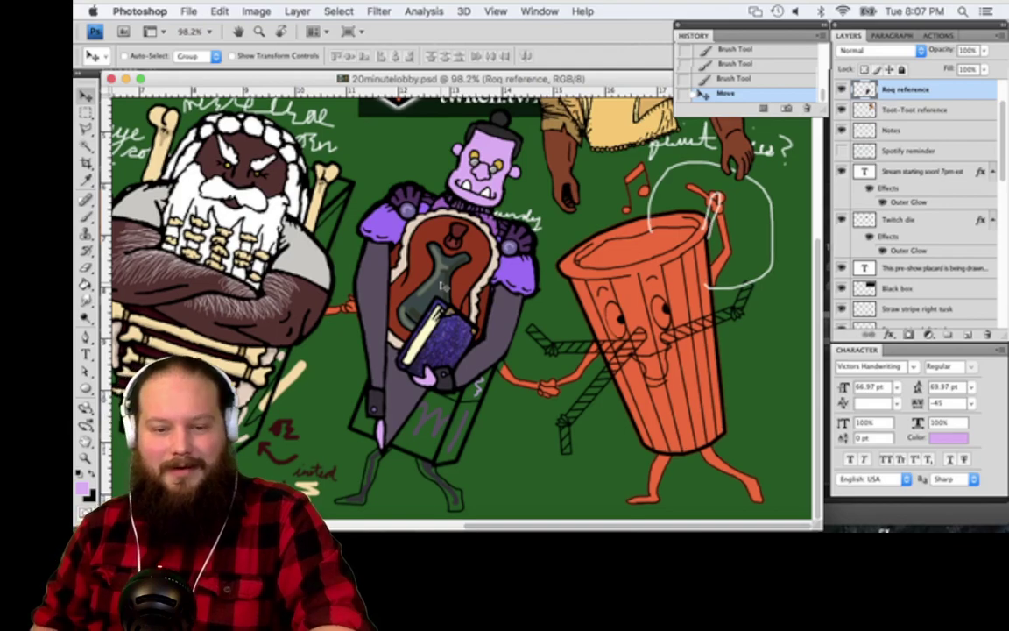
{"action": "scroll", "coordinate": [444, 287], "scroll_direction": "up", "scroll_amount": 3}
{"action": "scroll", "coordinate": [444, 286], "scroll_direction": "right", "scroll_amount": 3}
{"action": "scroll", "coordinate": [444, 286], "scroll_direction": "down", "scroll_amount": 2}
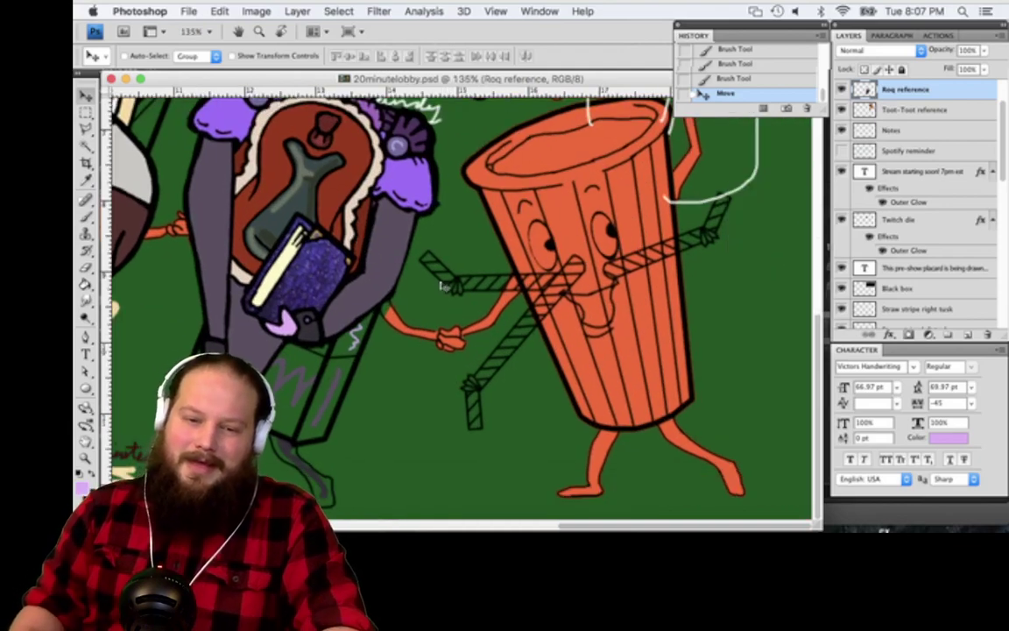
{"action": "scroll", "coordinate": [556, 172], "scroll_direction": "up", "scroll_amount": 5}
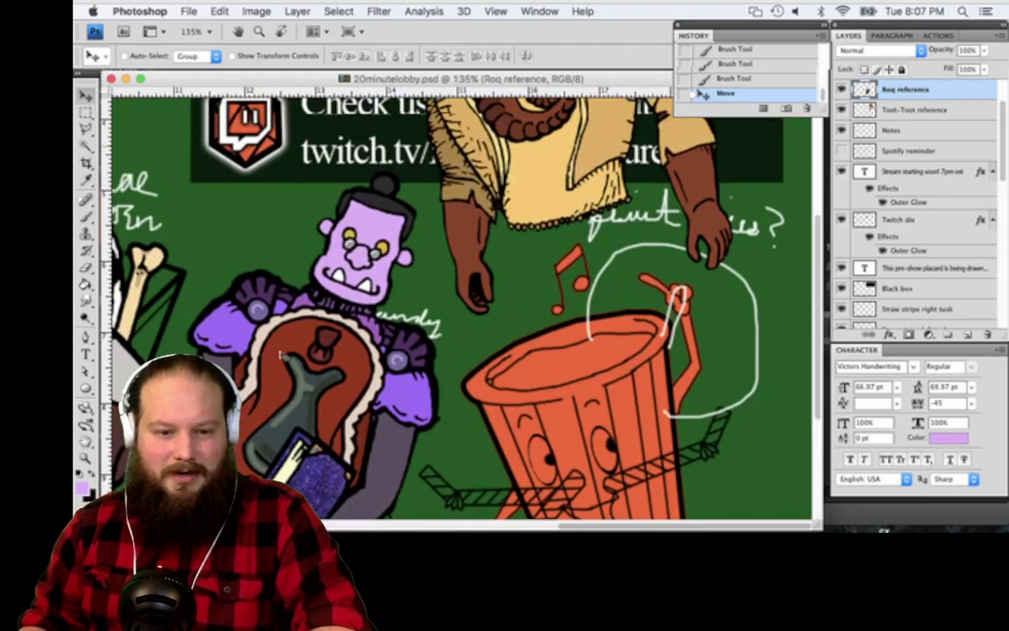
{"action": "left_click_drag", "start_coordinate": [560, 132], "coordinate": [289, 460]}
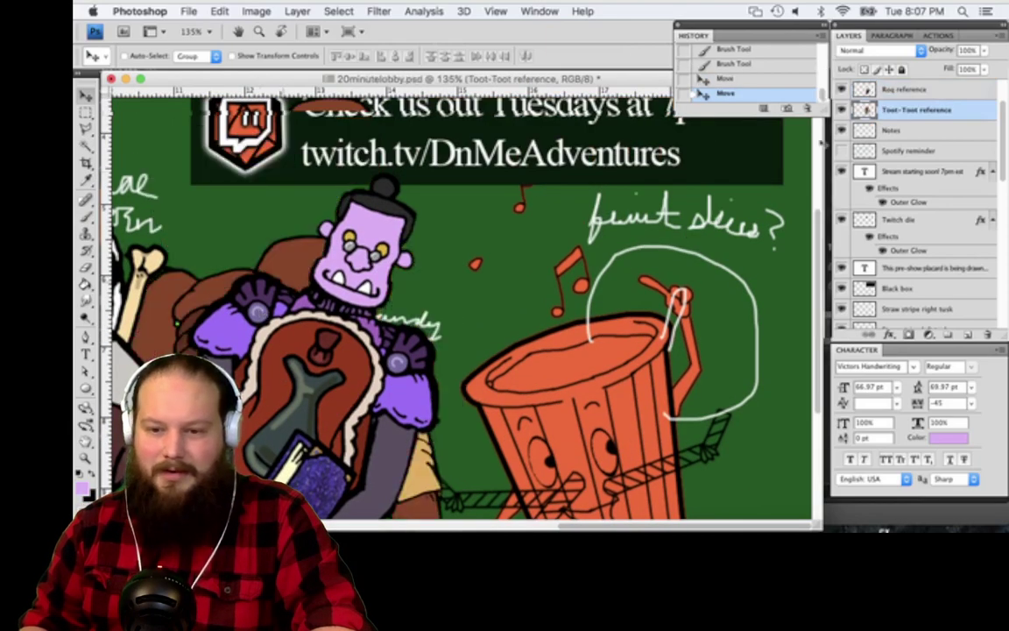
Bring the Toot-Toot reference to the front of all layers and position it beside the orange cup
{"action": "scroll", "coordinate": [911, 140], "scroll_direction": "up", "scroll_amount": 3}
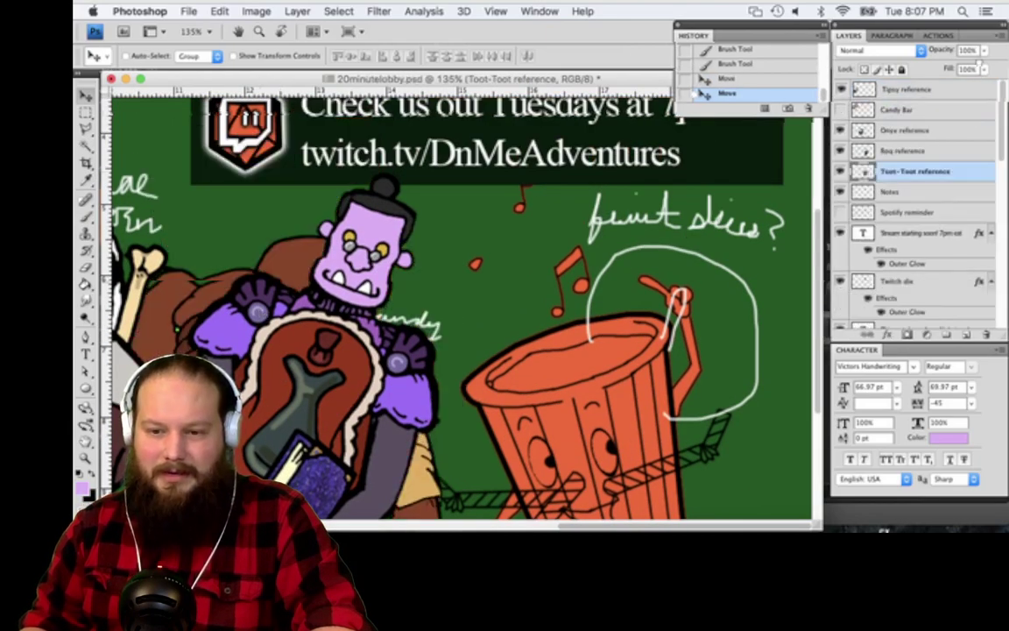
{"action": "key", "text": "super+shift+bracketright"}
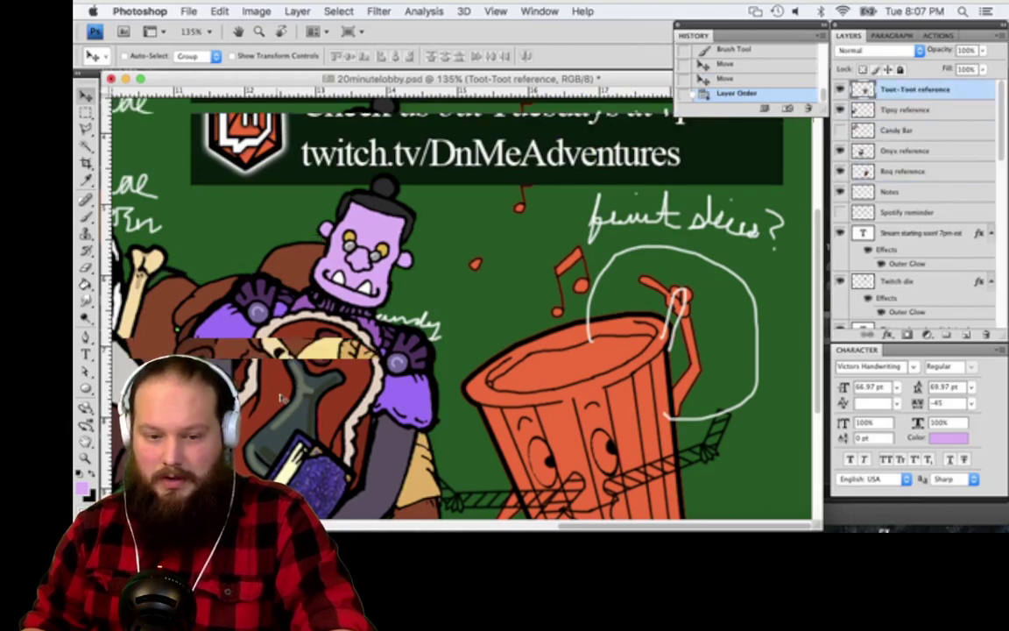
{"action": "scroll", "coordinate": [282, 398], "scroll_direction": "down", "scroll_amount": 3}
{"action": "scroll", "coordinate": [282, 399], "scroll_direction": "down", "scroll_amount": 2}
{"action": "left_click_drag", "start_coordinate": [263, 277], "coordinate": [303, 330]}
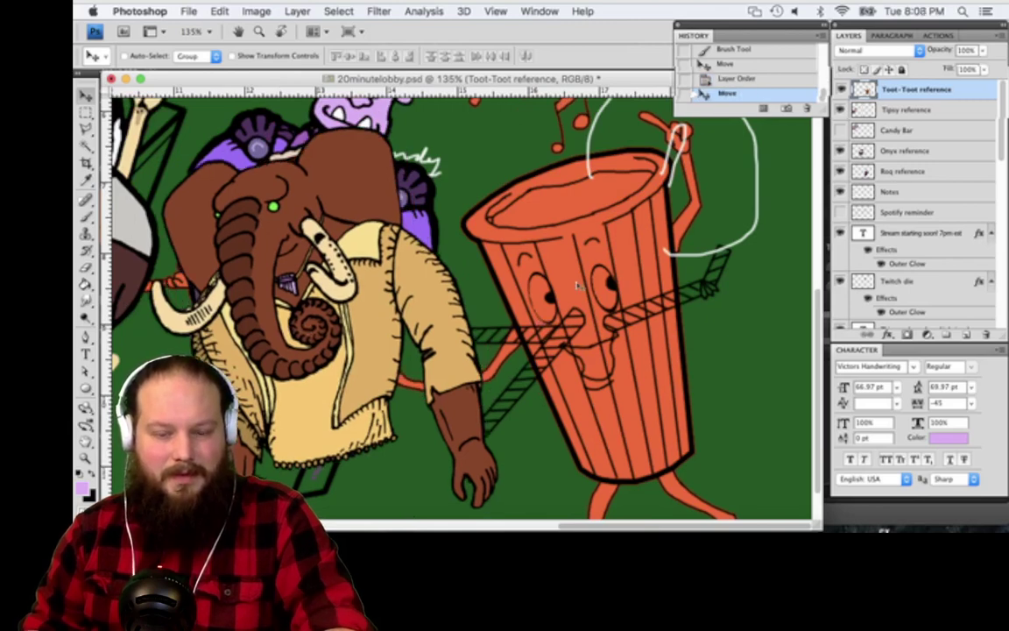
Outline the cup's body and legs with the Polygonal Lasso and delete their orange fill on the "Orange under my boys" layer
{"action": "scroll", "coordinate": [587, 298], "scroll_direction": "up", "scroll_amount": 1}
{"action": "left_click", "coordinate": [587, 298], "text": "super"}
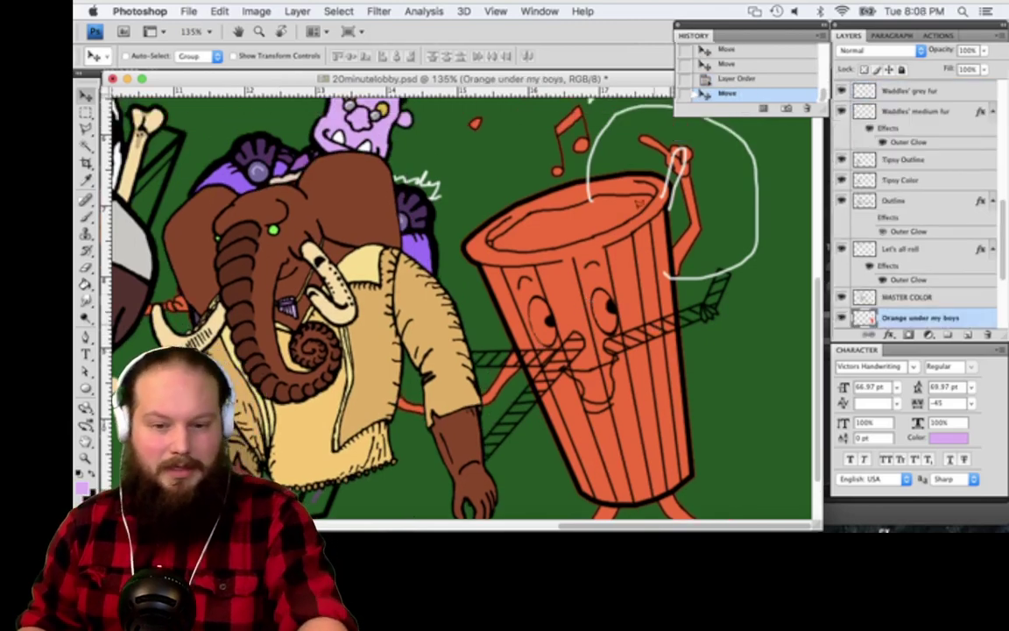
{"action": "key", "text": "l"}
{"action": "left_click", "coordinate": [618, 160]}
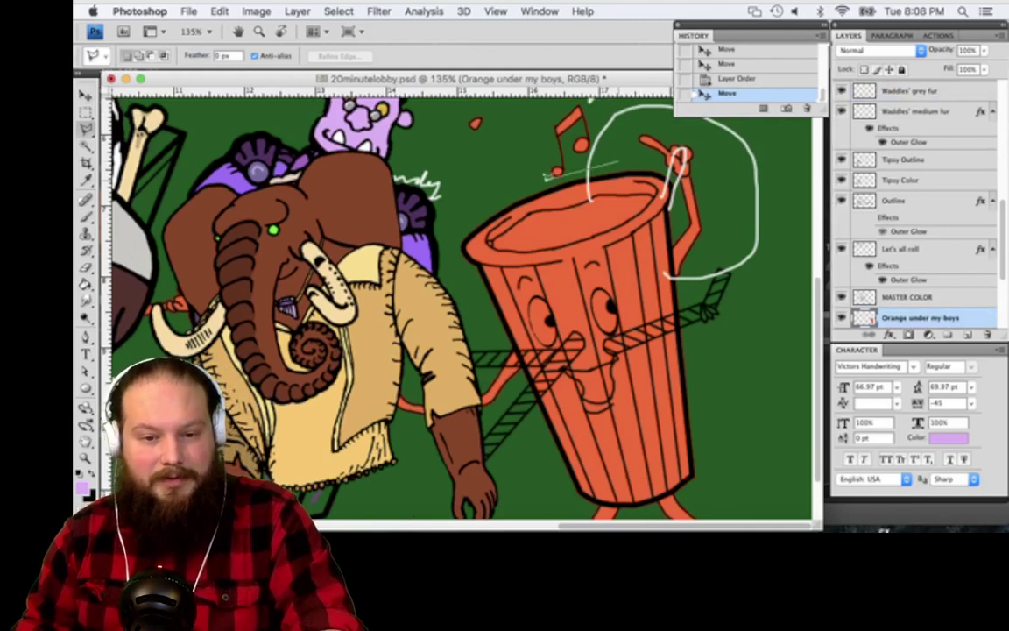
{"action": "mouse_move", "coordinate": [546, 178]}
{"action": "left_mouse_down"}
{"action": "mouse_move", "coordinate": [472, 201]}
{"action": "mouse_move", "coordinate": [452, 267]}
{"action": "mouse_move", "coordinate": [491, 311]}
{"action": "mouse_move", "coordinate": [503, 348]}
{"action": "left_mouse_up"}
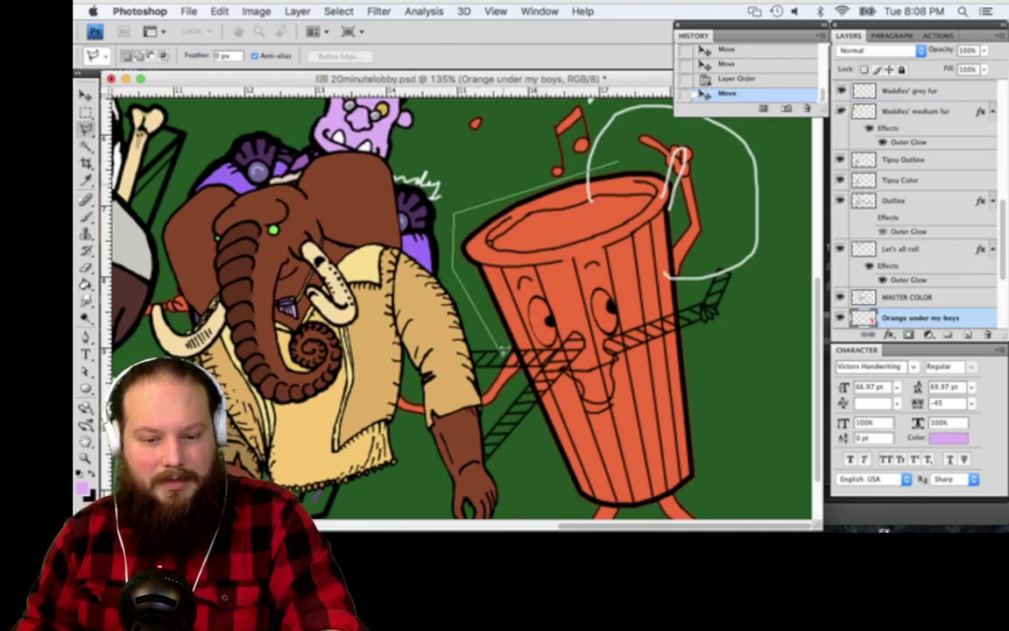
{"action": "mouse_move", "coordinate": [516, 452]}
{"action": "left_mouse_down"}
{"action": "mouse_move", "coordinate": [538, 473]}
{"action": "mouse_move", "coordinate": [549, 523]}
{"action": "left_mouse_up"}
{"action": "left_click", "coordinate": [539, 517]}
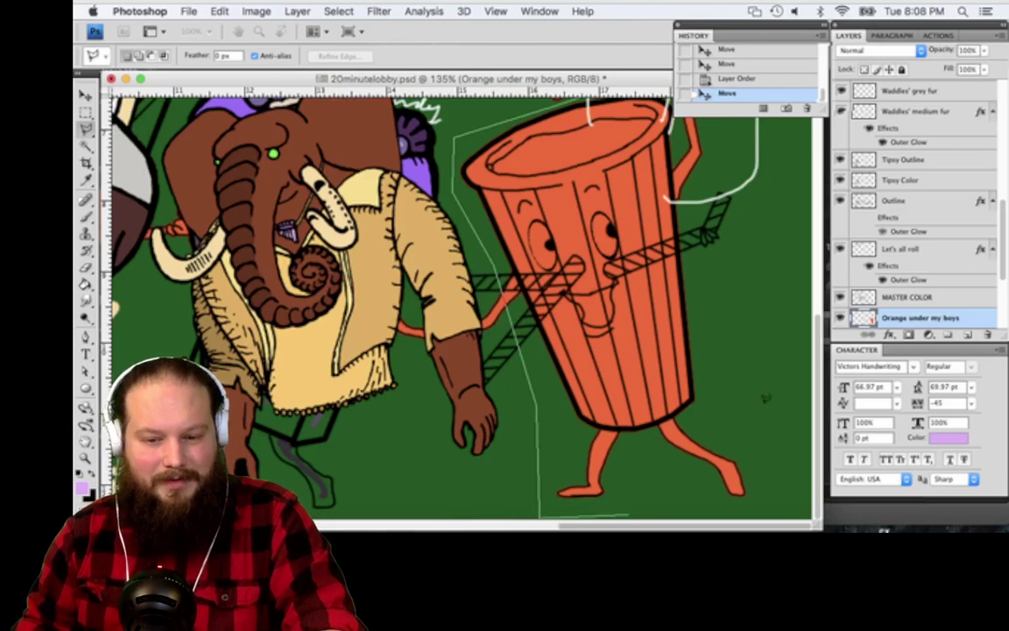
{"action": "left_click", "coordinate": [767, 515]}
{"action": "left_click", "coordinate": [765, 409]}
{"action": "left_click", "coordinate": [708, 294]}
{"action": "left_click", "coordinate": [731, 184]}
{"action": "scroll", "coordinate": [683, 145], "scroll_direction": "up", "scroll_amount": 3}
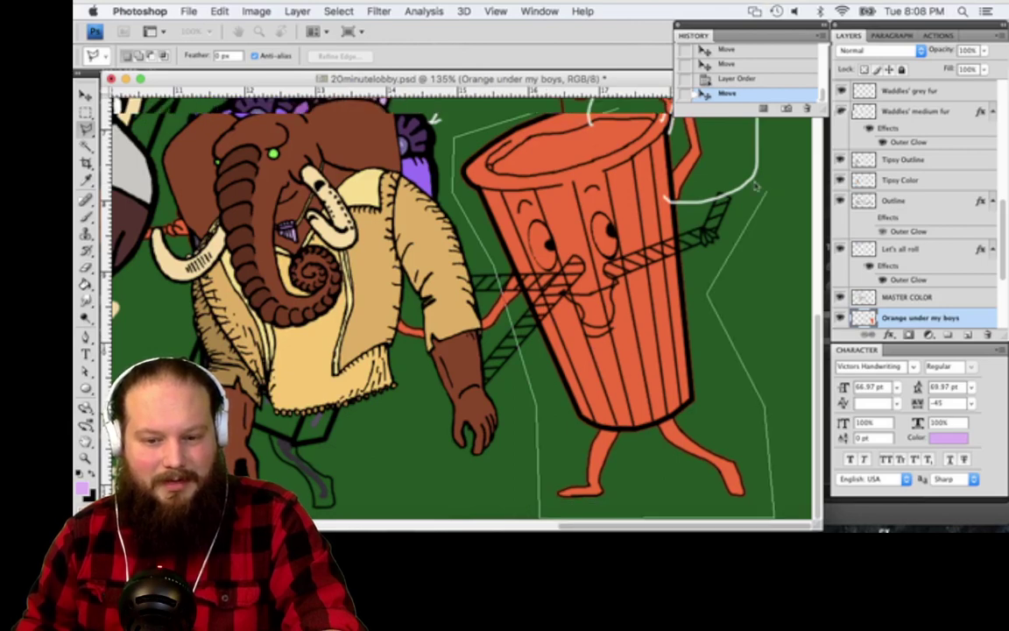
{"action": "left_click", "coordinate": [680, 214]}
{"action": "mouse_move", "coordinate": [627, 142]}
{"action": "left_mouse_down"}
{"action": "mouse_move", "coordinate": [590, 142]}
{"action": "mouse_move", "coordinate": [618, 147]}
{"action": "left_mouse_up"}
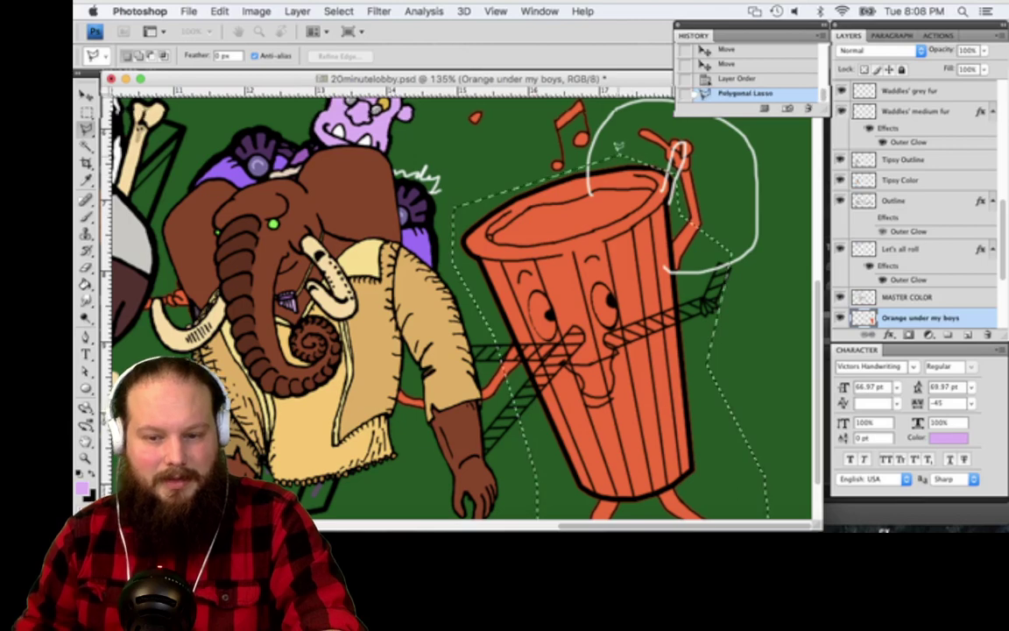
{"action": "key", "text": "Delete"}
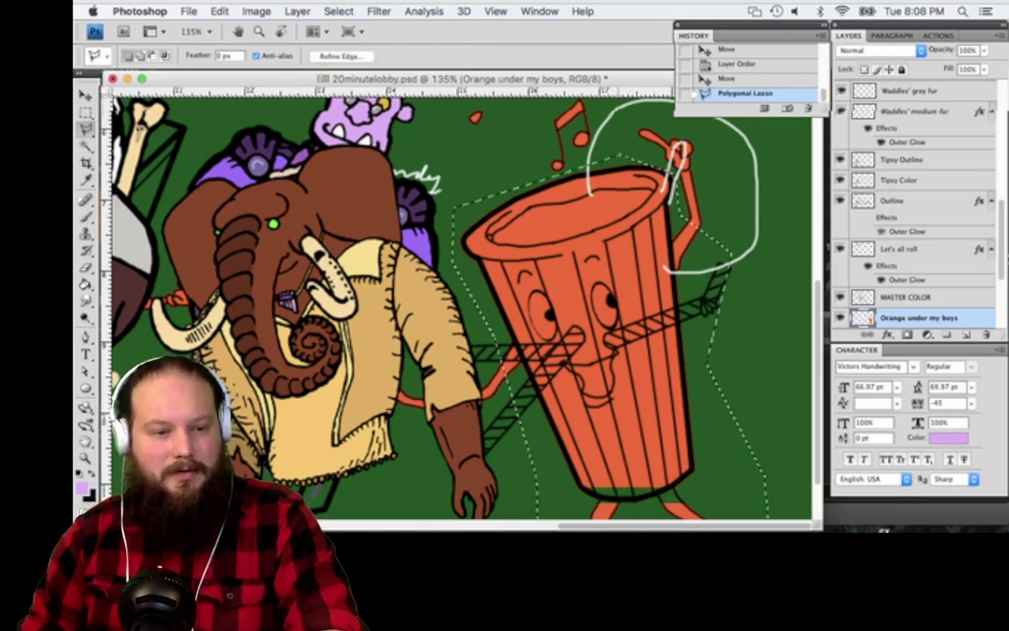
Delete the orange fill inside the selected cup area and clear the selection
{"action": "key", "text": "Delete"}
{"action": "key", "text": "m"}
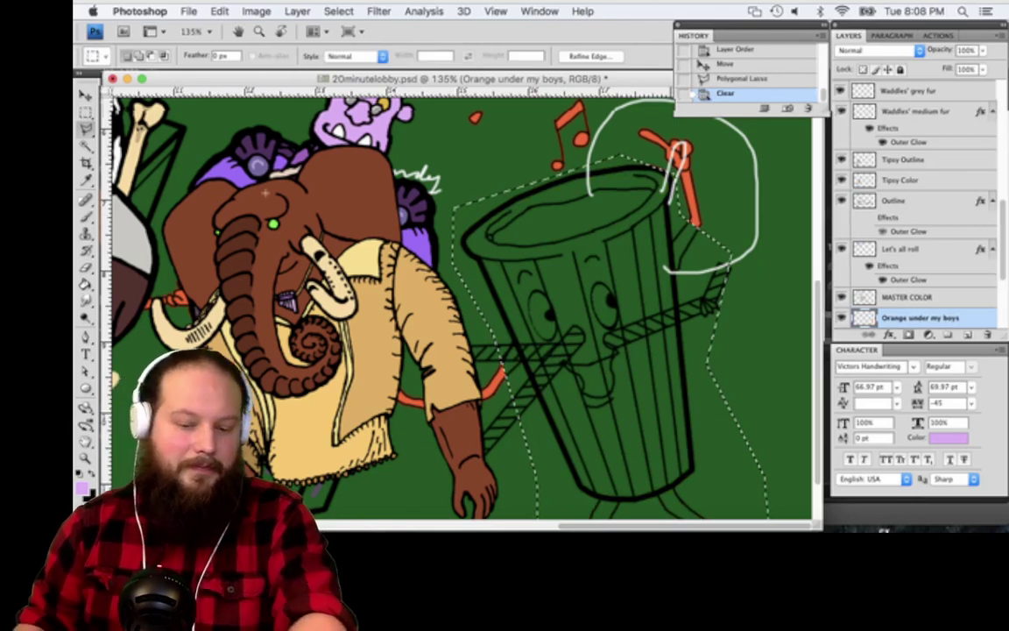
{"action": "key", "text": "super+d"}
Sample the reddish brown of the elephant's head and try a brush stroke on the cup's face, undoing it
{"action": "key", "text": "i"}
{"action": "left_click", "coordinate": [319, 165]}
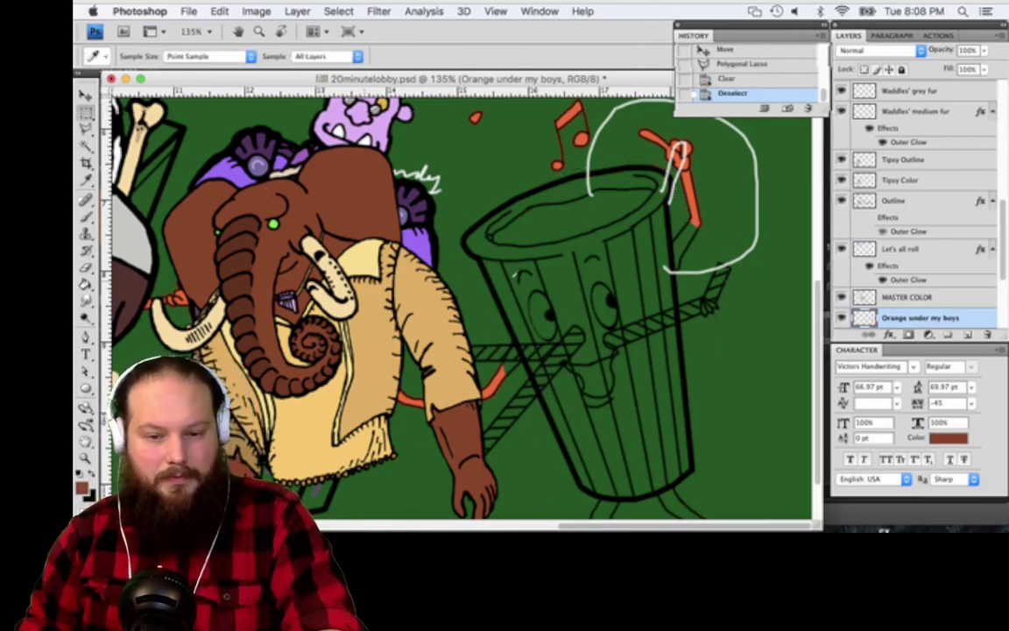
{"action": "key", "text": "b"}
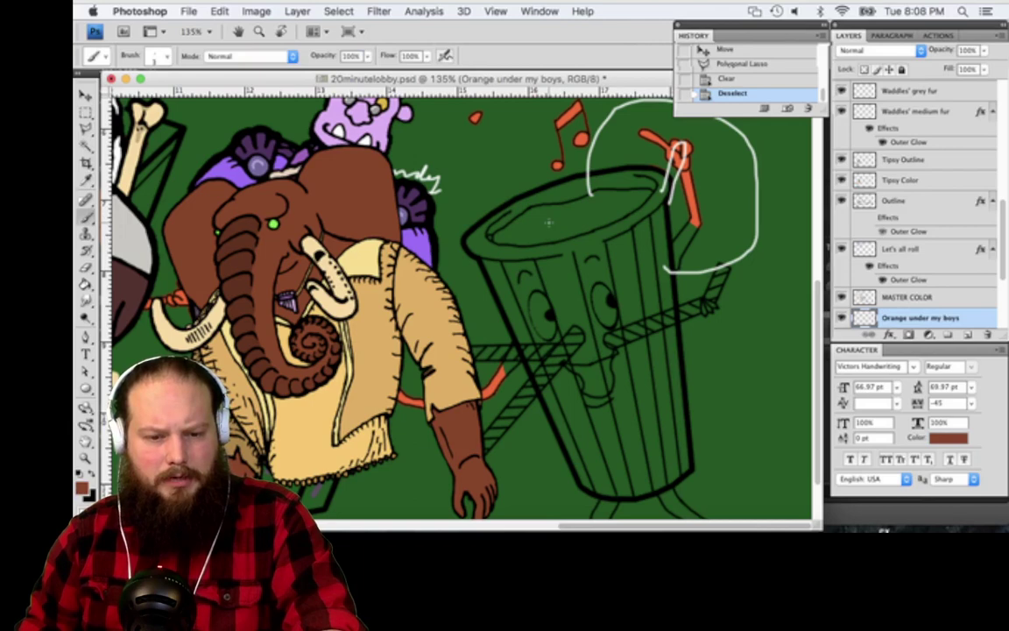
{"action": "scroll", "coordinate": [718, 425], "scroll_direction": "down", "scroll_amount": 3}
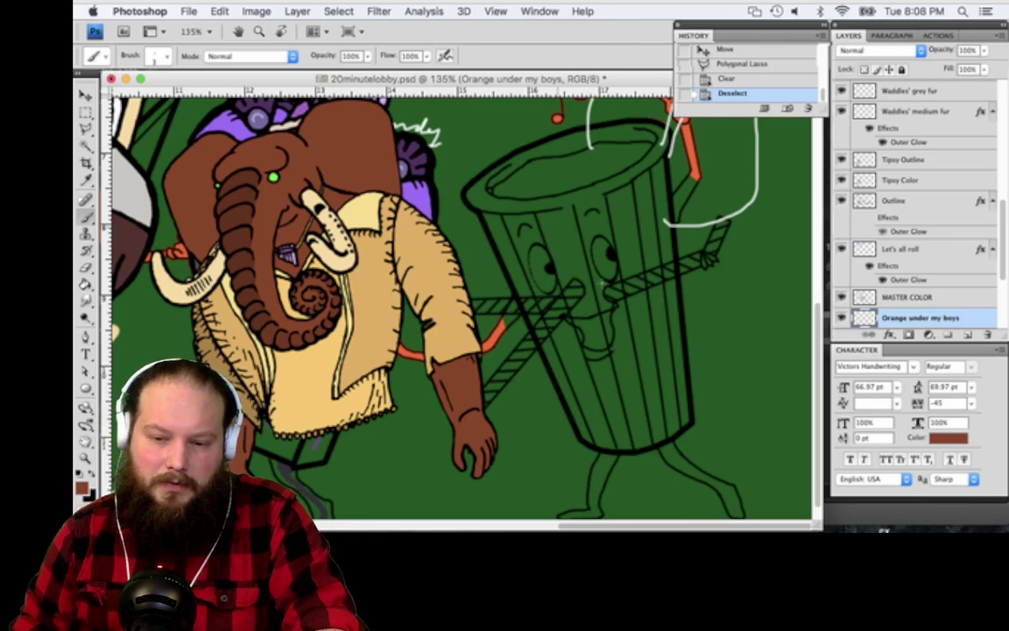
{"action": "left_click_drag", "start_coordinate": [560, 230], "coordinate": [566, 259]}
{"action": "key", "text": "super+z"}
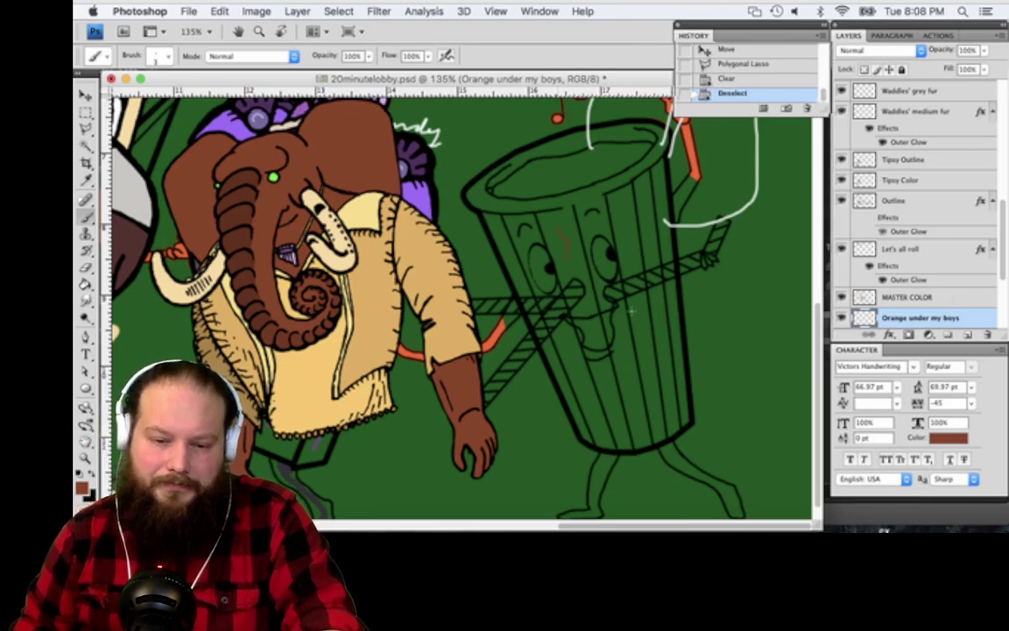
On the MASTER COLOR layer, paint the cup's eyebrows and lower outer stripes reddish brown and its middle stripes darker brown with a 14 px brush
{"action": "key", "text": "alt+bracketright"}
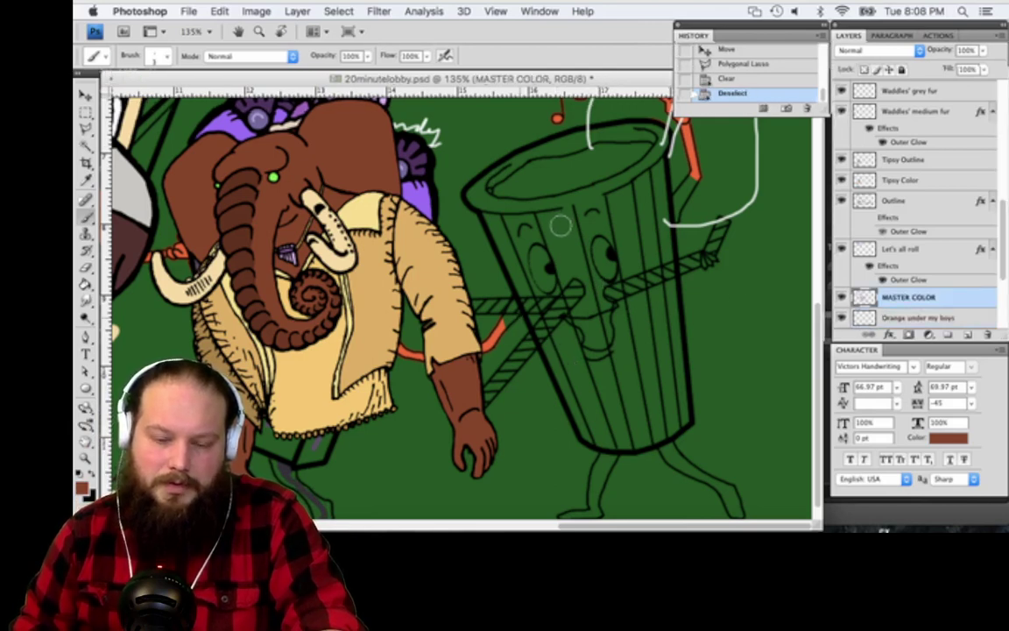
{"action": "right_click", "coordinate": [547, 348]}
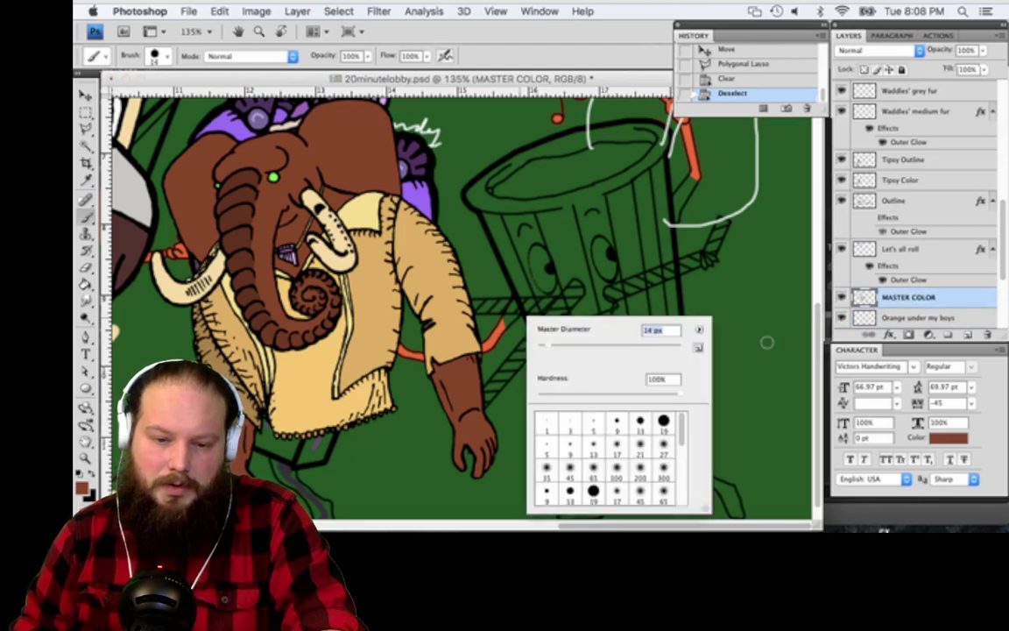
{"action": "key", "text": "Return"}
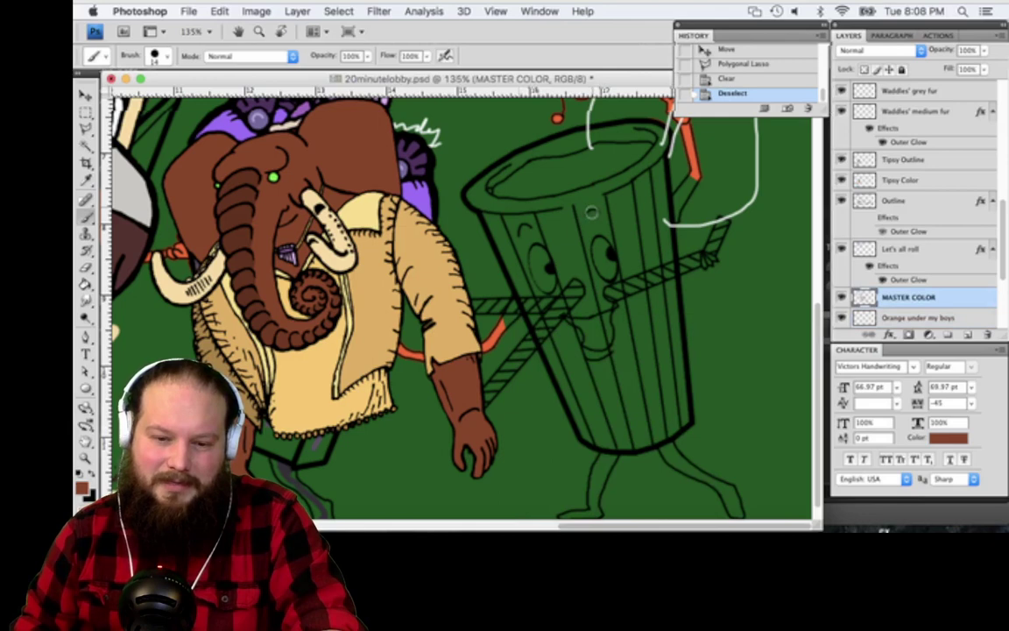
{"action": "left_click_drag", "start_coordinate": [592, 208], "coordinate": [593, 221]}
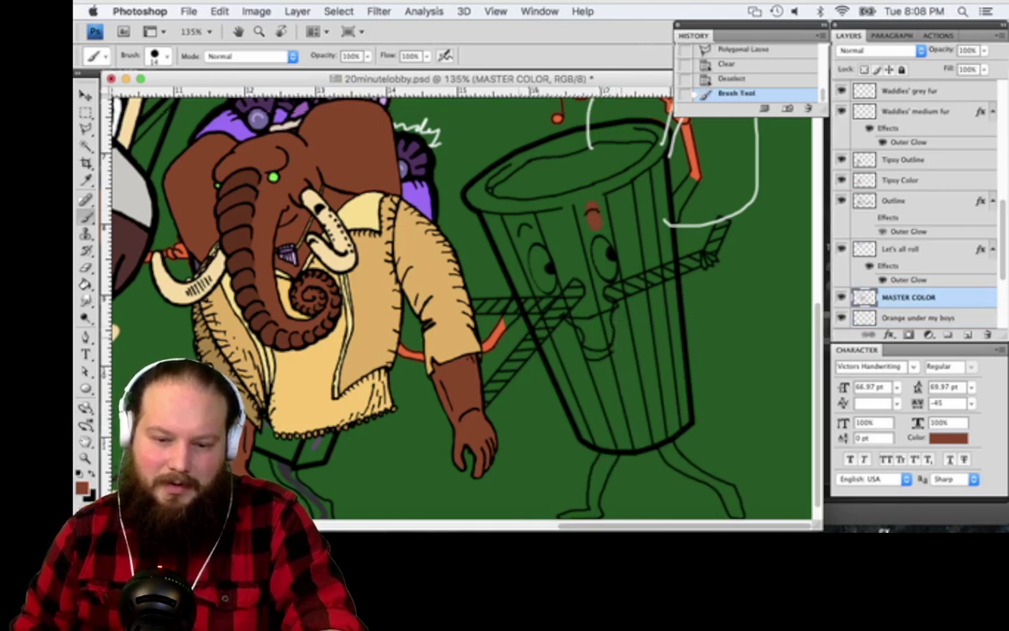
{"action": "left_click_drag", "start_coordinate": [621, 338], "coordinate": [627, 385]}
{"action": "left_click_drag", "start_coordinate": [627, 386], "coordinate": [643, 439]}
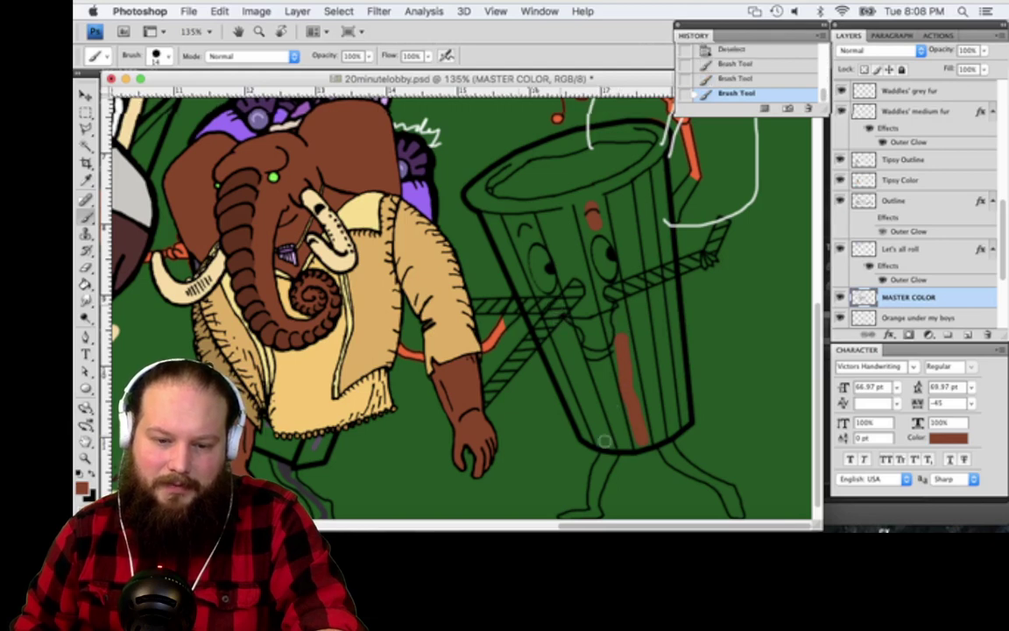
{"action": "left_click_drag", "start_coordinate": [559, 317], "coordinate": [604, 438]}
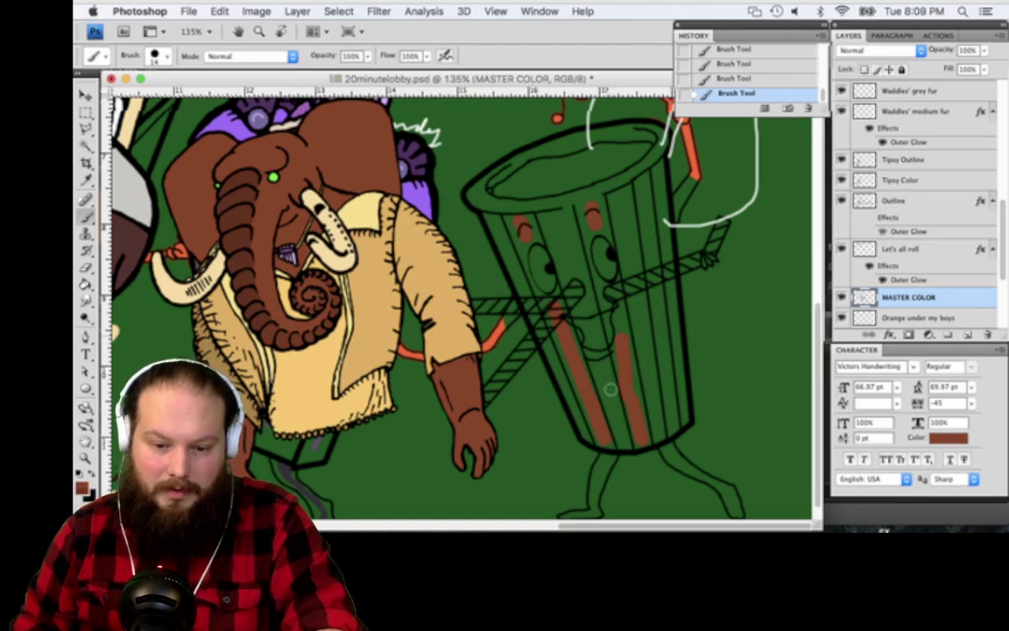
{"action": "left_click_drag", "start_coordinate": [608, 377], "coordinate": [622, 442]}
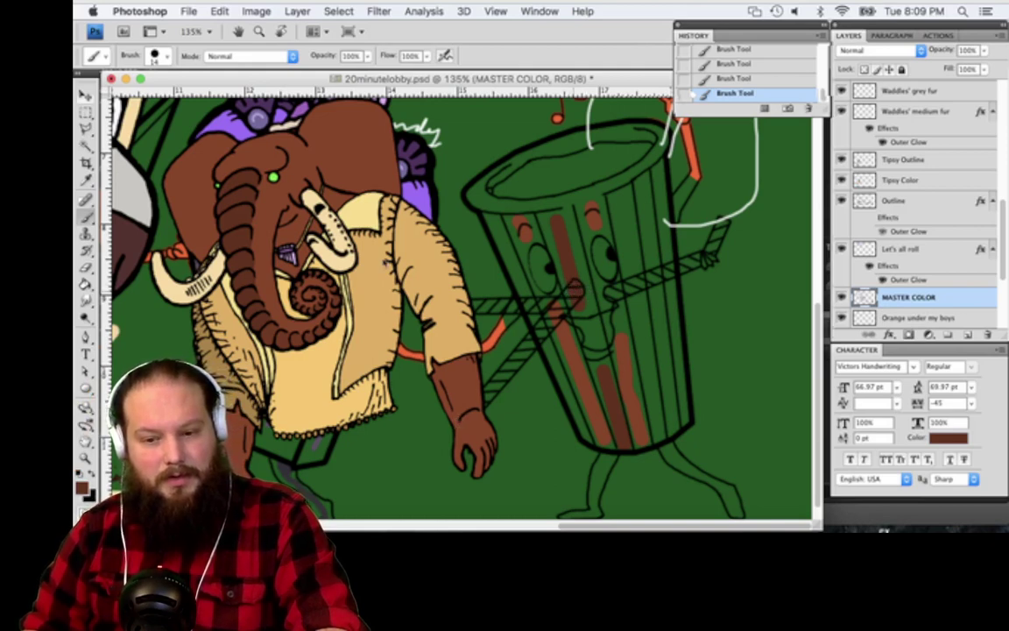
Move the Toot-Toot reference away from the cup to uncover its straw arms and reselect the MASTER COLOR layer
{"action": "key", "text": "v"}
{"action": "left_click", "coordinate": [438, 281], "text": "super"}
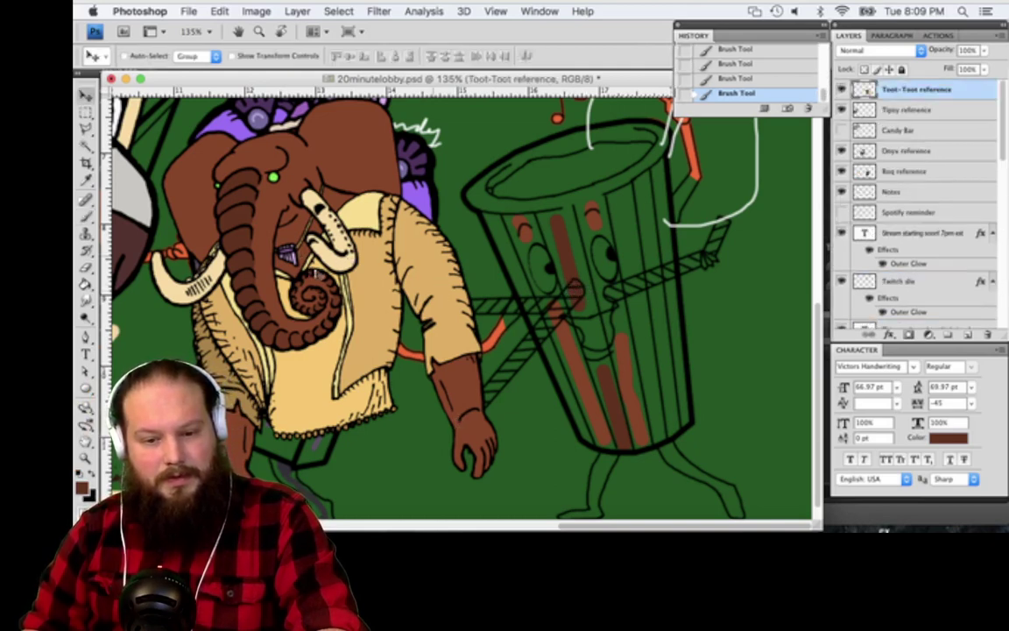
{"action": "left_click", "coordinate": [578, 287], "text": "super"}
{"action": "left_click", "coordinate": [578, 290], "text": "super"}
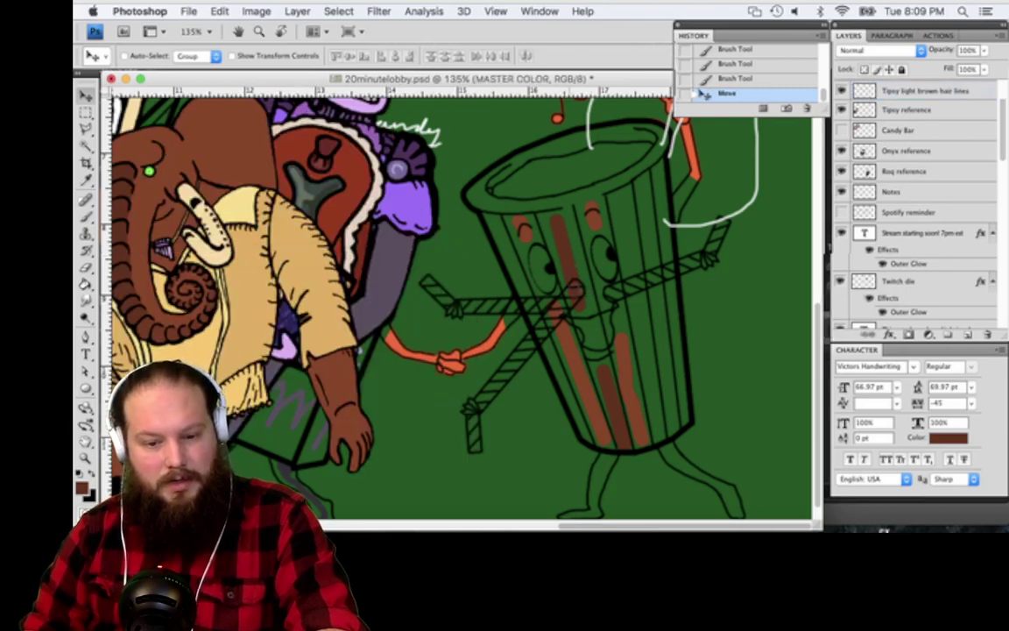
Paint the cup's lower-left straw, from the nose end down to its bent tip, dark brown with a 10 px brush
{"action": "key", "text": "b"}
{"action": "left_click", "coordinate": [575, 287]}
{"action": "left_click", "coordinate": [575, 289]}
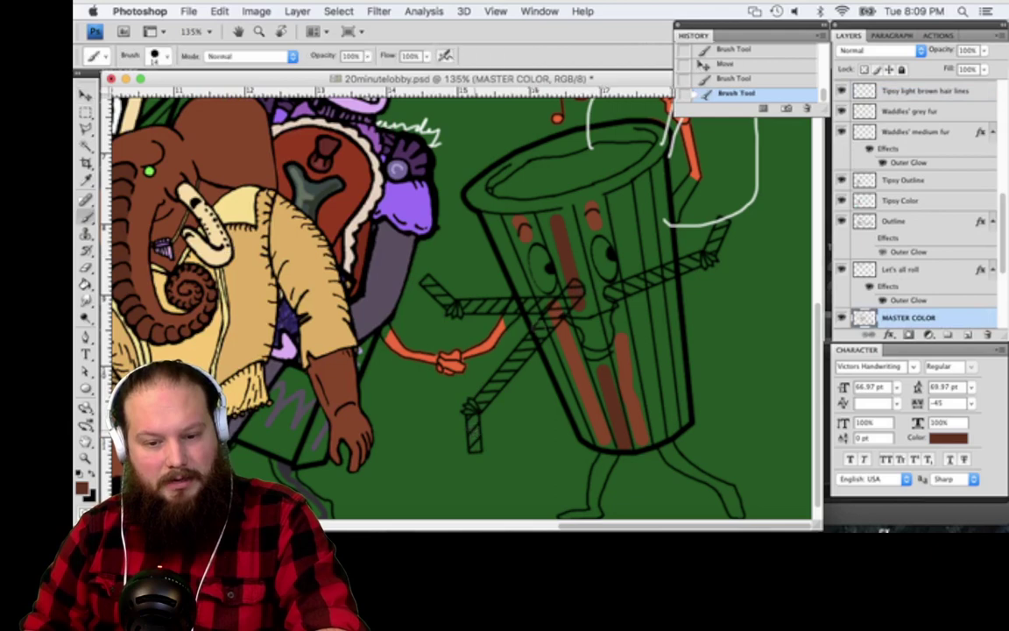
{"action": "right_click", "coordinate": [574, 292]}
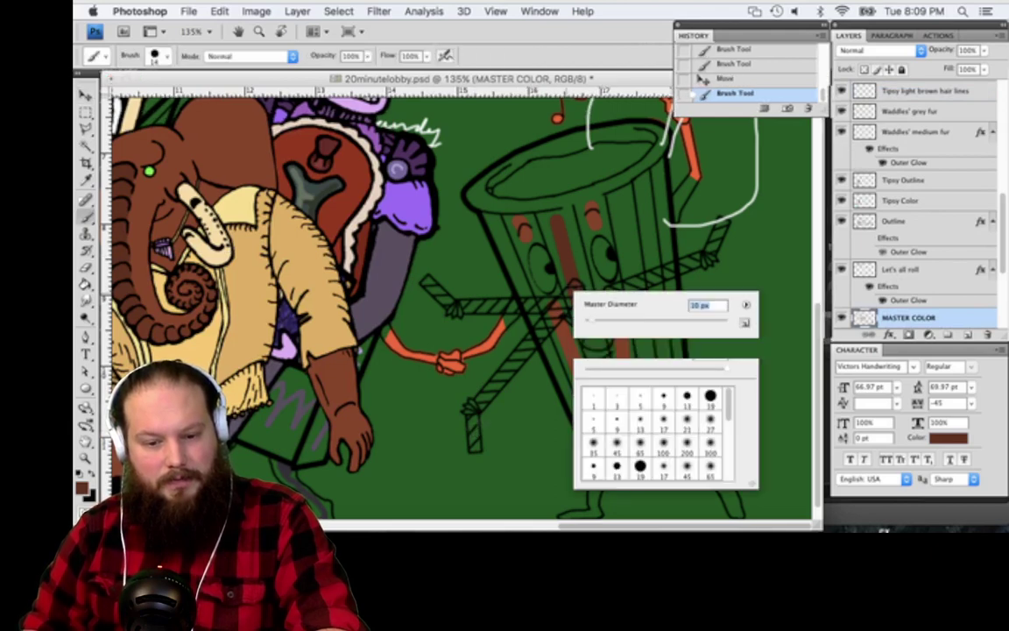
{"action": "left_click", "coordinate": [572, 286]}
{"action": "left_click", "coordinate": [574, 298]}
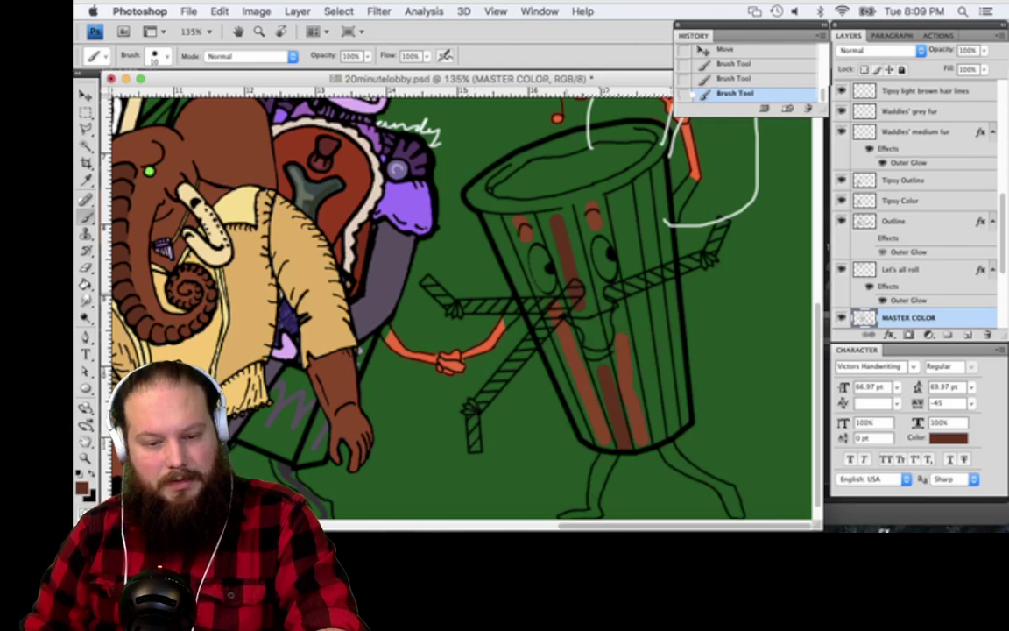
{"action": "left_click_drag", "start_coordinate": [553, 313], "coordinate": [473, 449]}
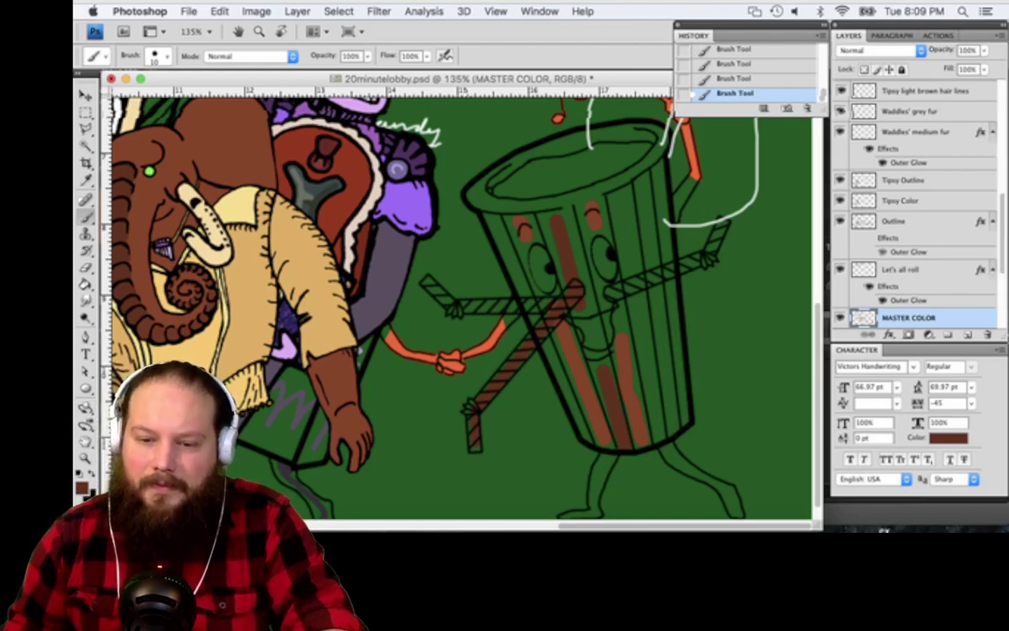
Compare the cup with the original artwork by toggling the visibility of the Background reference and Outline layers
{"action": "left_click_drag", "start_coordinate": [1002, 234], "coordinate": [1002, 291]}
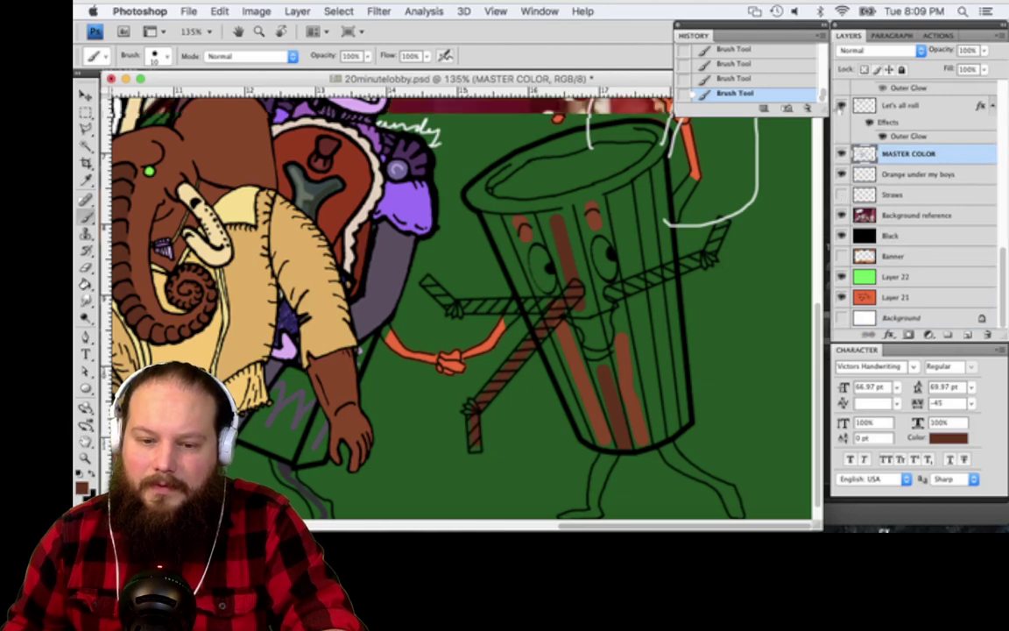
{"action": "left_click", "coordinate": [842, 215]}
{"action": "scroll", "coordinate": [834, 232], "scroll_direction": "up", "scroll_amount": 4}
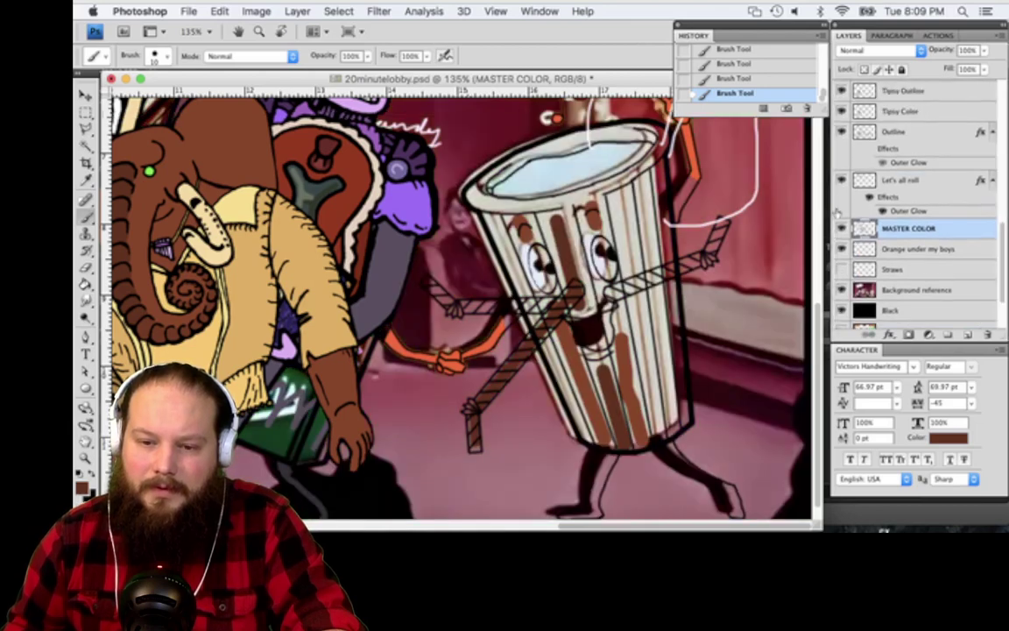
{"action": "scroll", "coordinate": [839, 175], "scroll_direction": "up", "scroll_amount": 1}
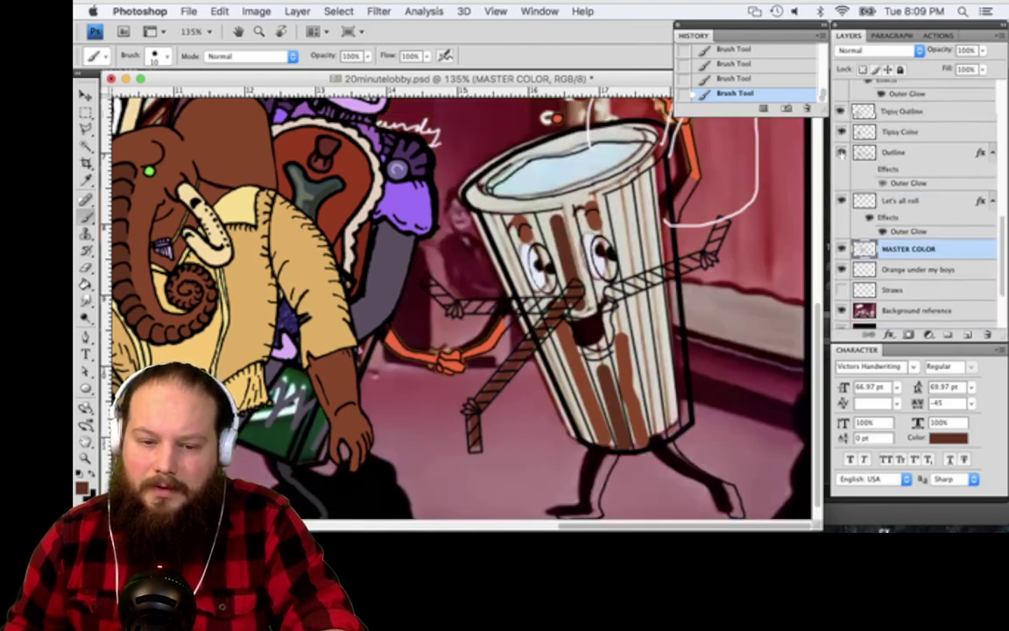
{"action": "left_click", "coordinate": [841, 153]}
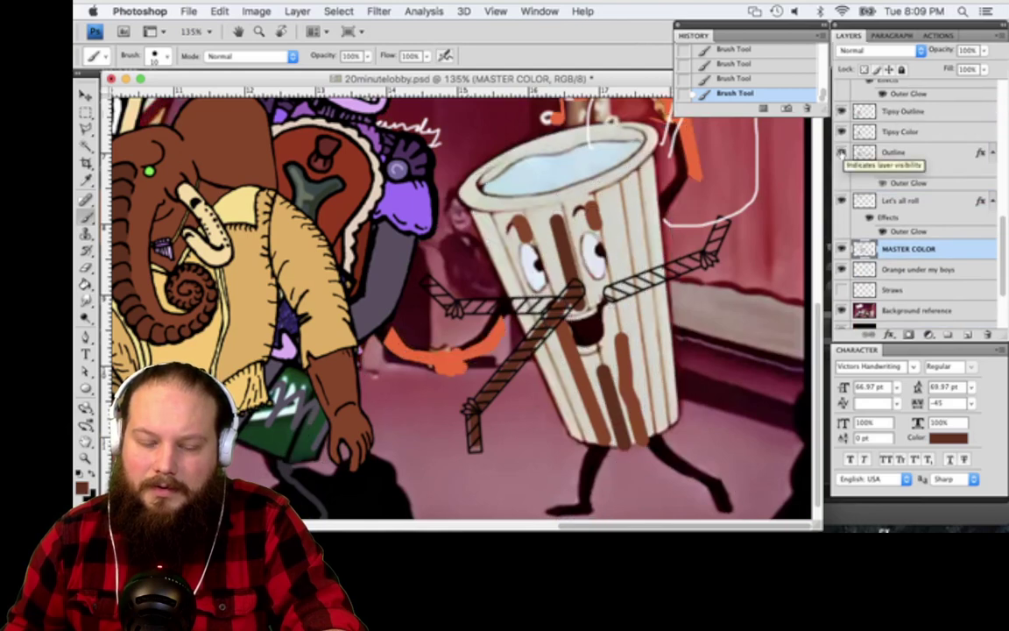
{"action": "left_click", "coordinate": [841, 152]}
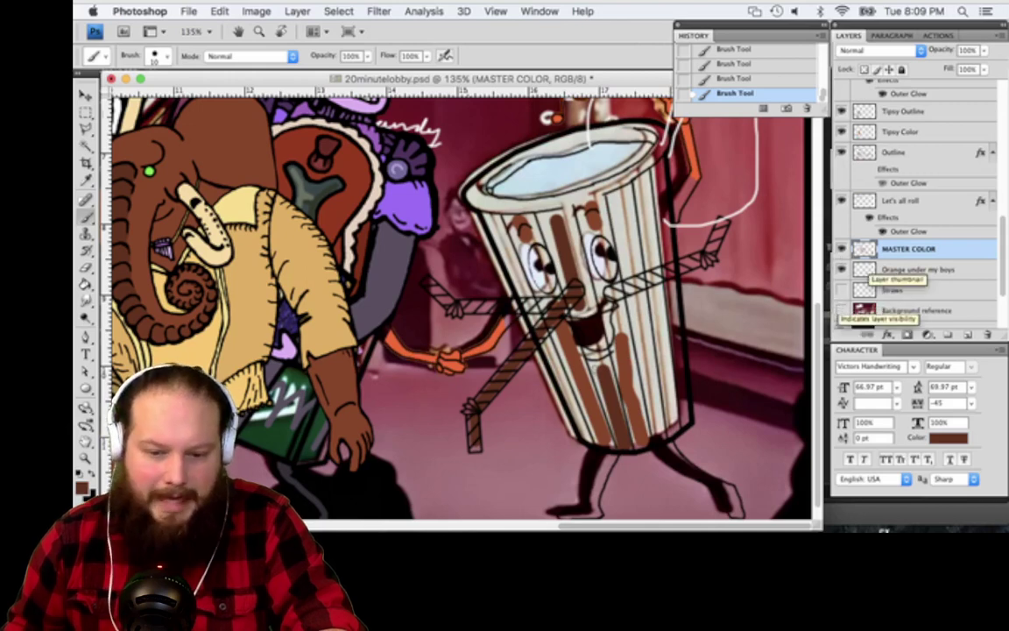
{"action": "left_click", "coordinate": [839, 310]}
Thicken the upper edge of the cup's mouth in black with a smaller brush on the MASTER COLOR layer
{"action": "key", "text": "v"}
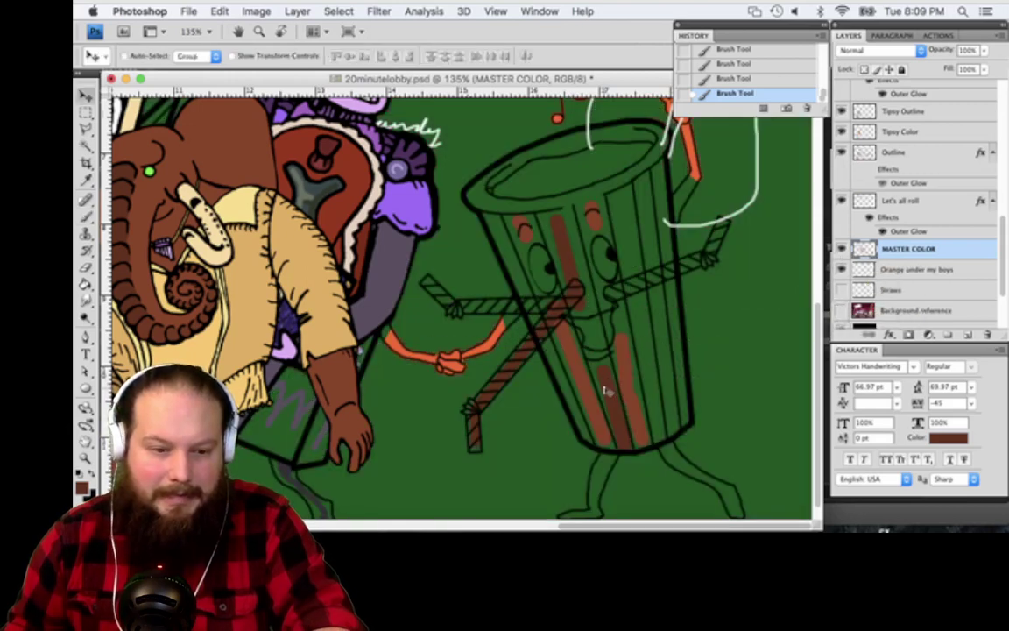
{"action": "scroll", "coordinate": [604, 391], "scroll_direction": "up", "scroll_amount": 5}
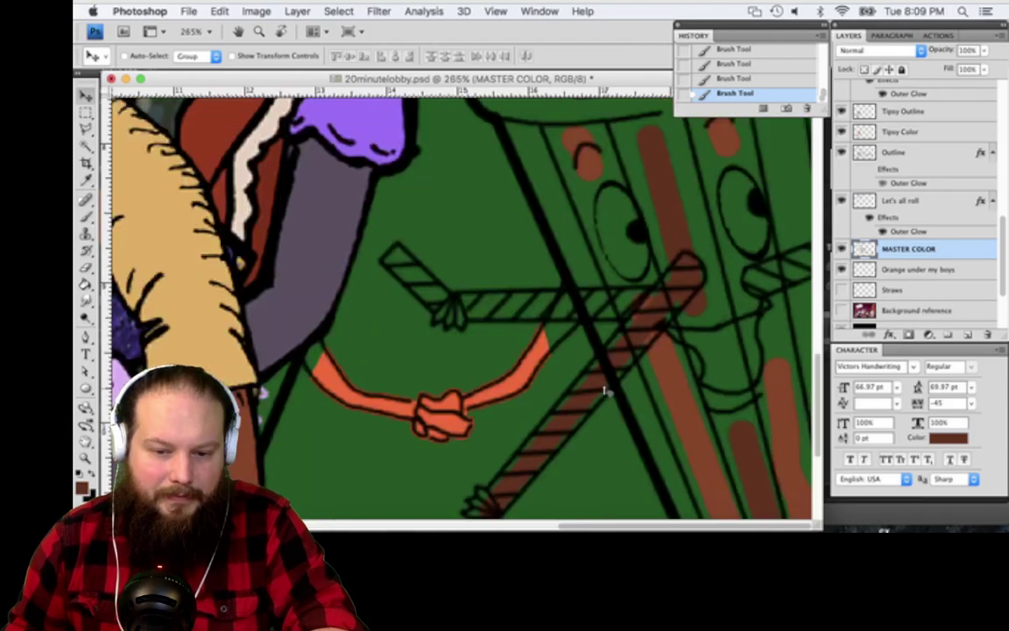
{"action": "scroll", "coordinate": [604, 390], "scroll_direction": "right", "scroll_amount": 5}
{"action": "scroll", "coordinate": [604, 390], "scroll_direction": "up", "scroll_amount": 1}
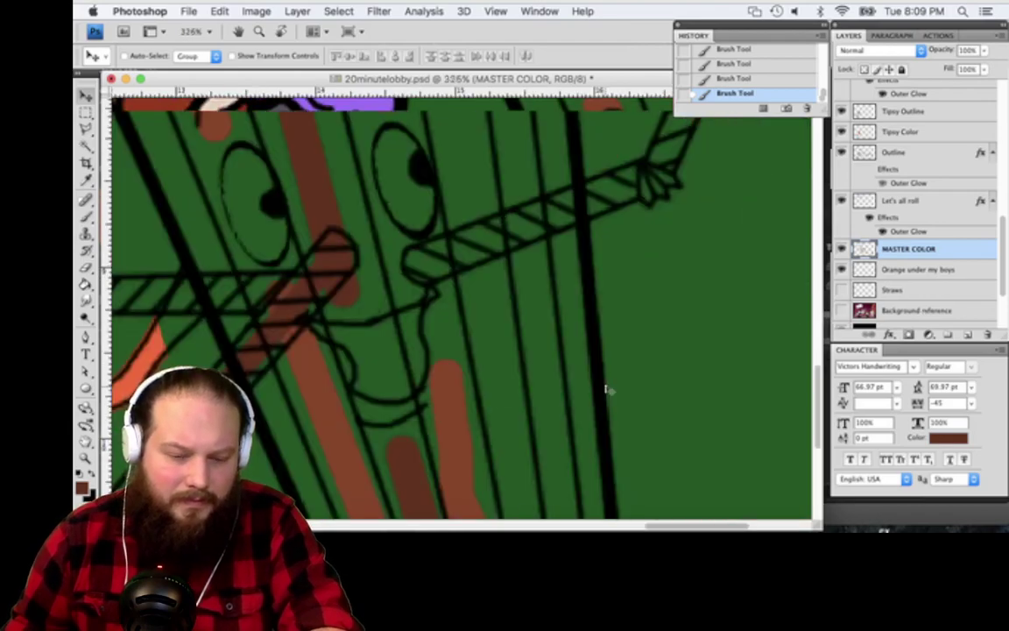
{"action": "key", "text": "b"}
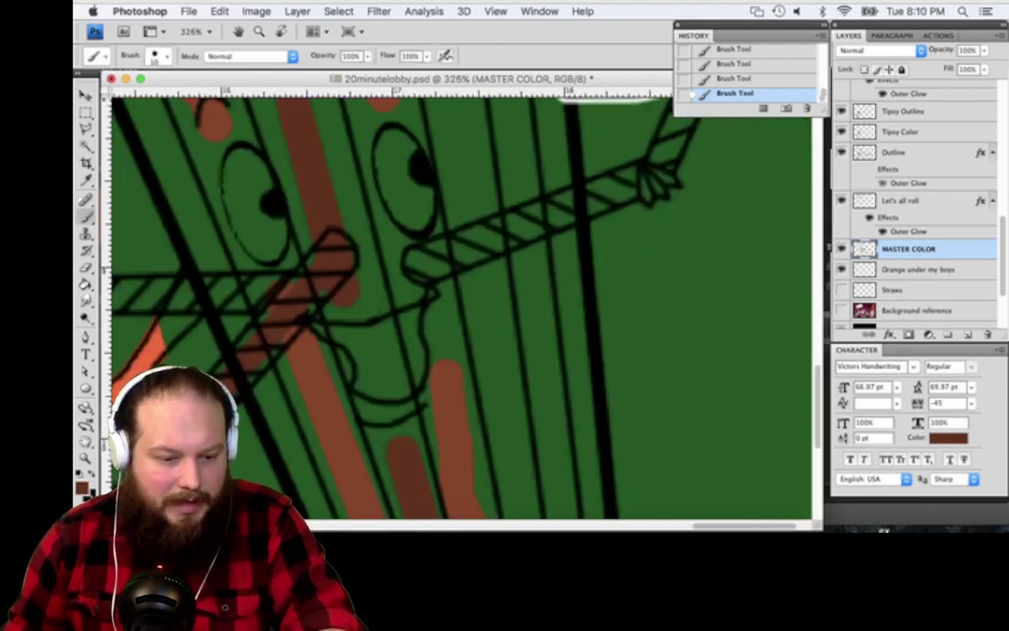
{"action": "key", "text": "d"}
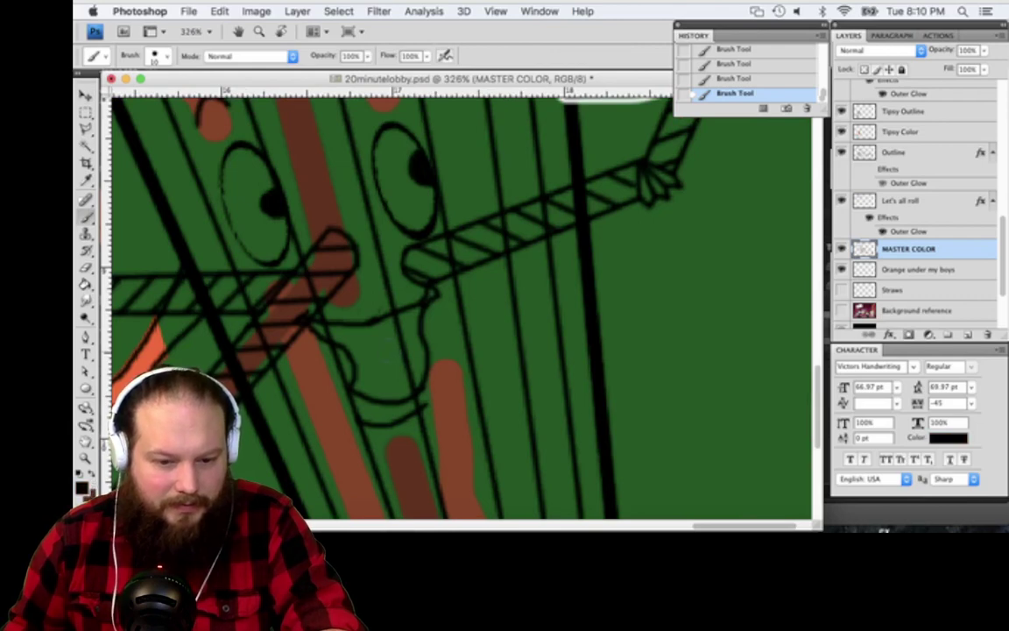
{"action": "right_click", "coordinate": [406, 359]}
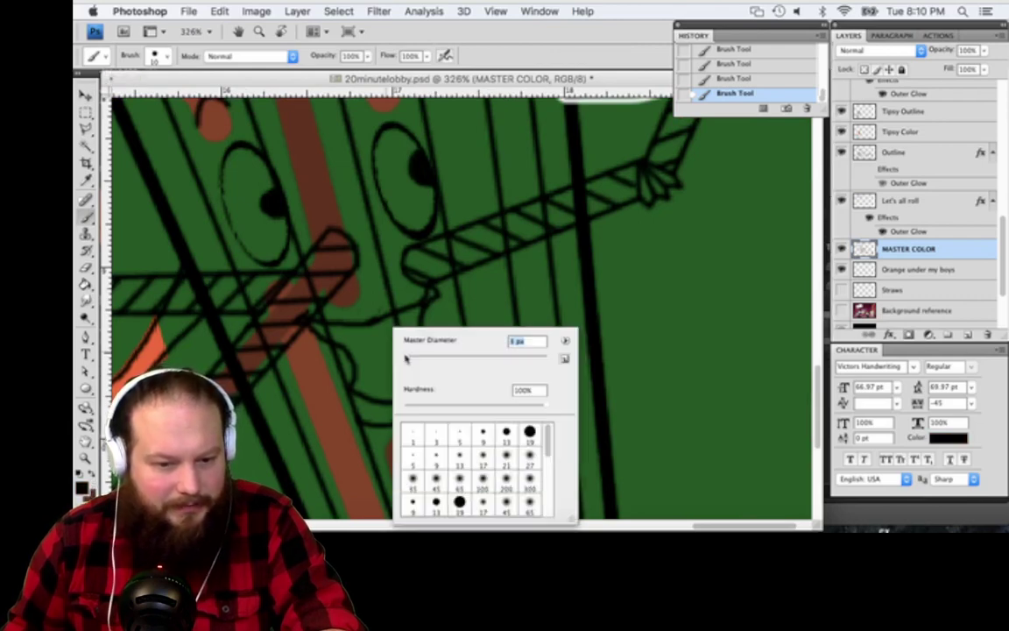
{"action": "left_click", "coordinate": [310, 321]}
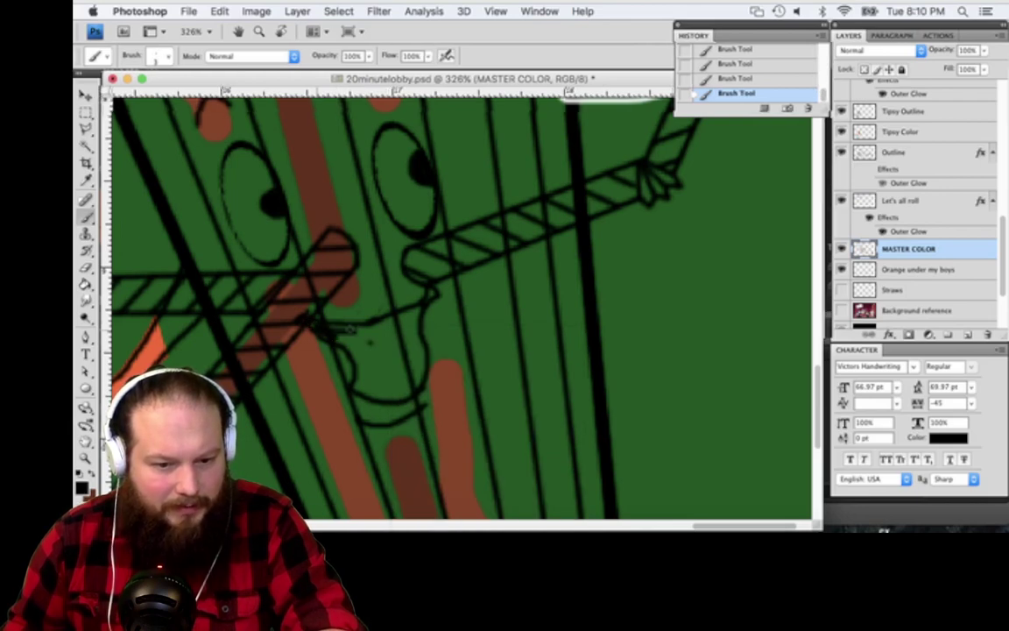
{"action": "left_click_drag", "start_coordinate": [326, 331], "coordinate": [327, 329]}
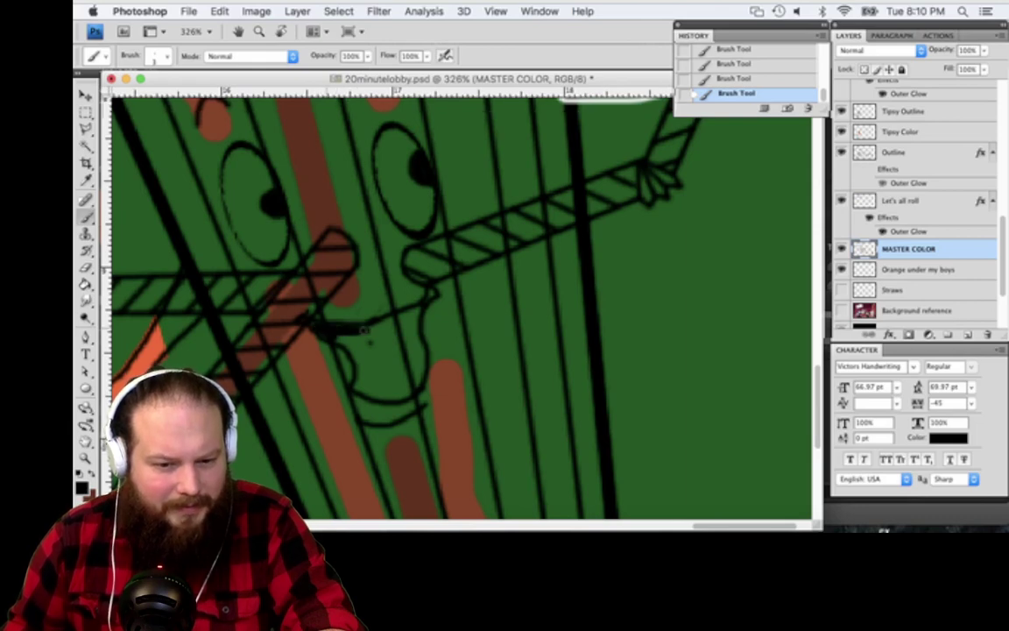
{"action": "mouse_move", "coordinate": [338, 329]}
{"action": "left_mouse_down"}
{"action": "mouse_move", "coordinate": [391, 329]}
{"action": "mouse_move", "coordinate": [426, 308]}
{"action": "left_mouse_up"}
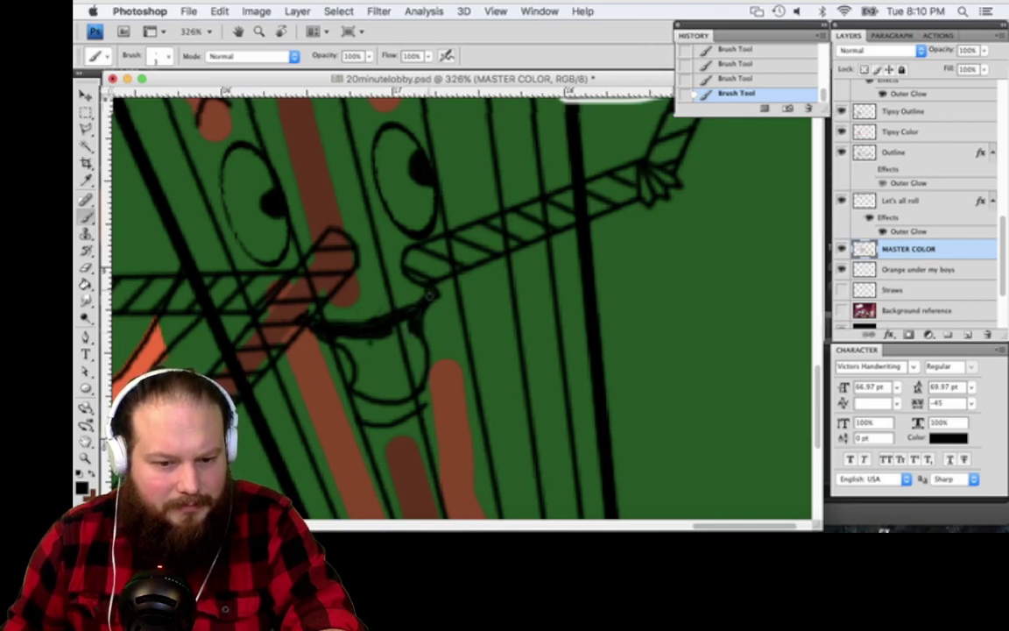
Paint around the remaining edges of the cup's mouth and fill its inside solid black
{"action": "mouse_move", "coordinate": [404, 323]}
{"action": "left_mouse_down"}
{"action": "mouse_move", "coordinate": [420, 352]}
{"action": "mouse_move", "coordinate": [398, 399]}
{"action": "mouse_move", "coordinate": [353, 383]}
{"action": "left_mouse_up"}
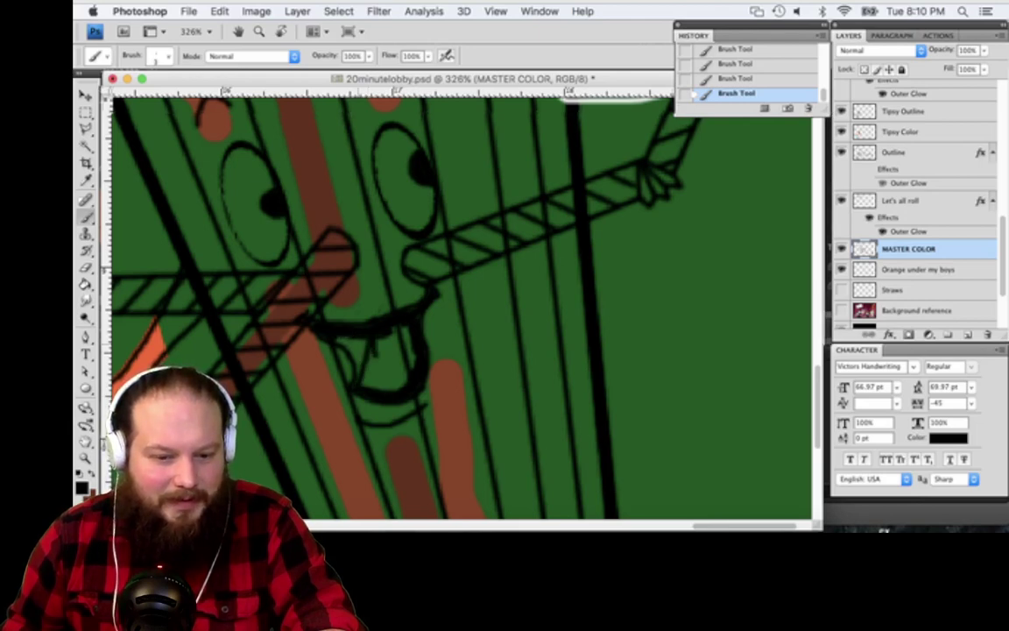
{"action": "mouse_move", "coordinate": [345, 334]}
{"action": "left_mouse_down"}
{"action": "mouse_move", "coordinate": [366, 352]}
{"action": "mouse_move", "coordinate": [358, 376]}
{"action": "mouse_move", "coordinate": [326, 326]}
{"action": "mouse_move", "coordinate": [360, 347]}
{"action": "mouse_move", "coordinate": [397, 330]}
{"action": "mouse_move", "coordinate": [404, 349]}
{"action": "mouse_move", "coordinate": [340, 349]}
{"action": "left_mouse_up"}
{"action": "left_click_drag", "start_coordinate": [377, 386], "coordinate": [365, 377]}
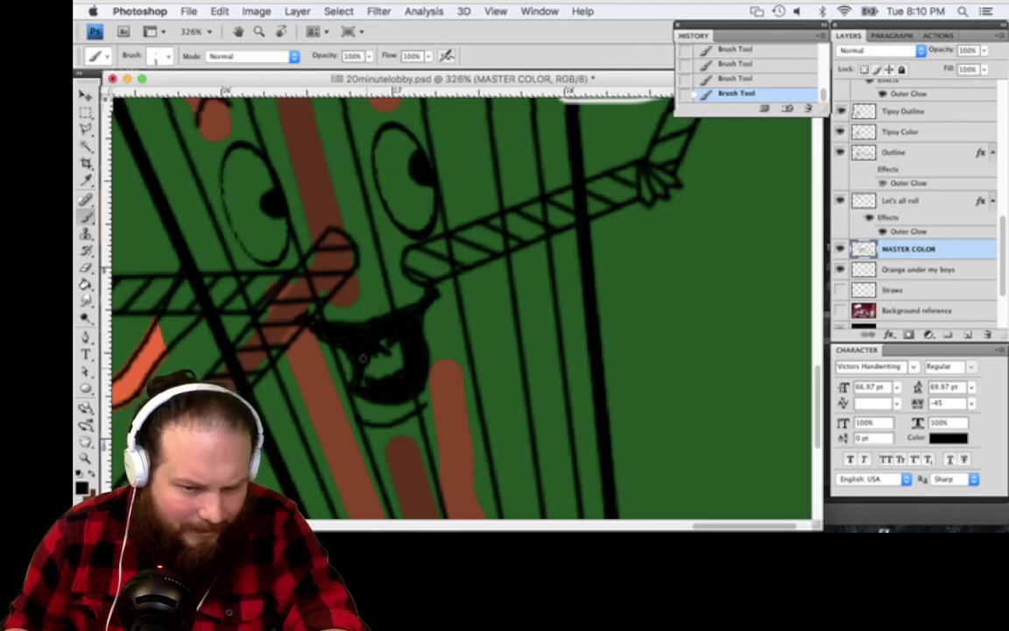
{"action": "mouse_move", "coordinate": [355, 349]}
{"action": "left_mouse_down"}
{"action": "mouse_move", "coordinate": [363, 380]}
{"action": "mouse_move", "coordinate": [328, 343]}
{"action": "mouse_move", "coordinate": [336, 321]}
{"action": "mouse_move", "coordinate": [360, 318]}
{"action": "left_mouse_up"}
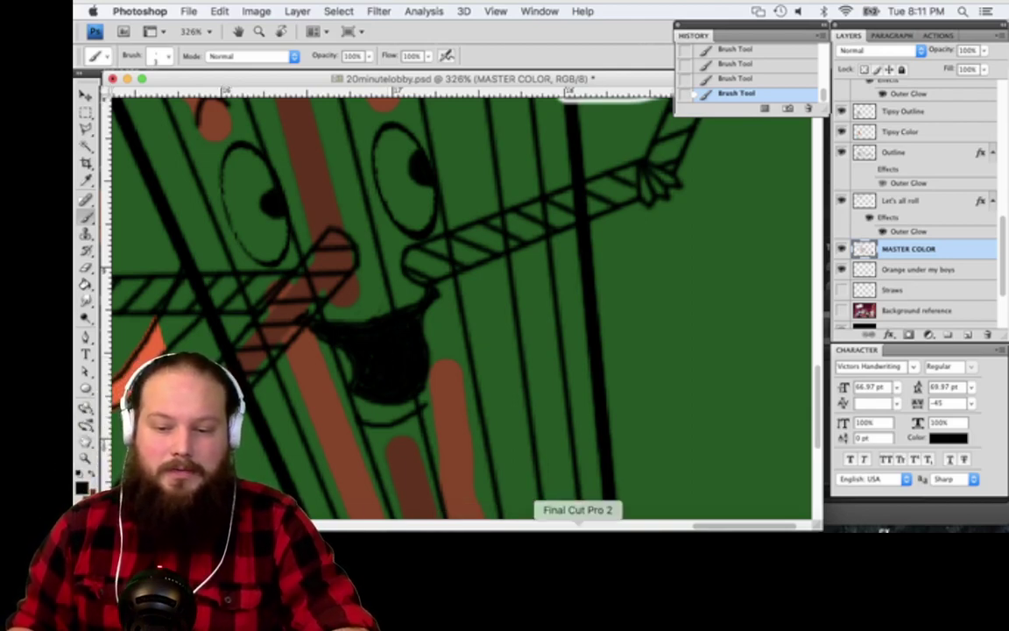
Check the sharing progress of Untitled Project in Final Cut Pro, and return to Photoshop
{"action": "left_click", "coordinate": [578, 526]}
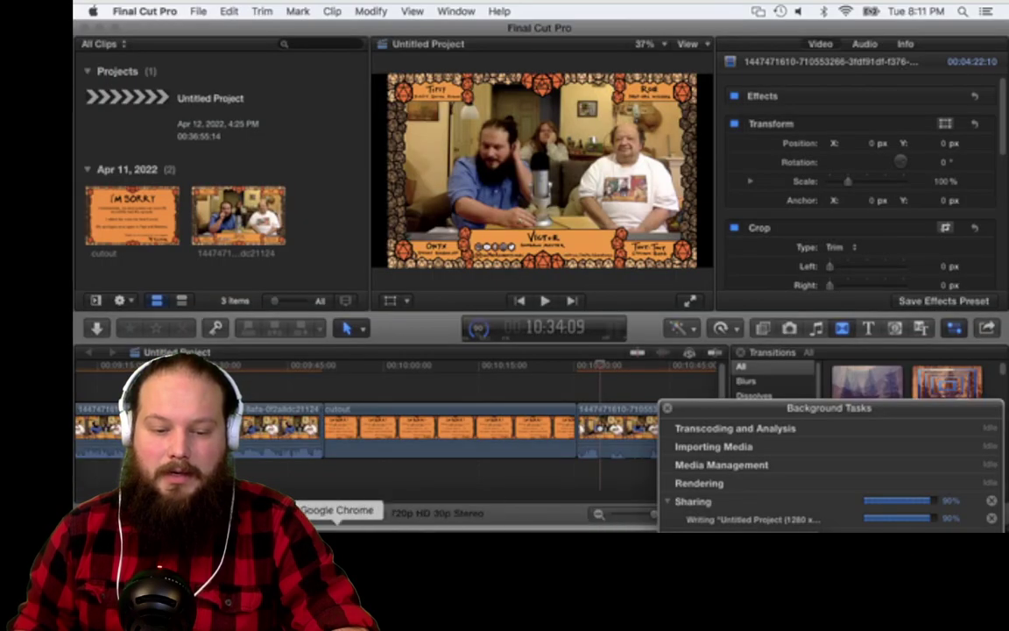
{"action": "left_click", "coordinate": [434, 539]}
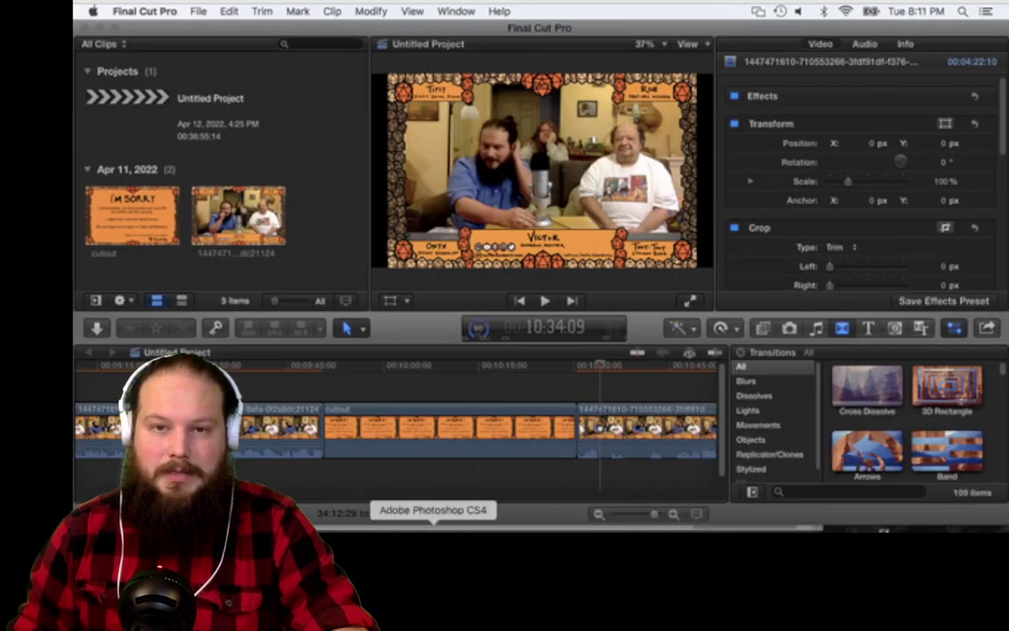
{"action": "left_click", "coordinate": [432, 525]}
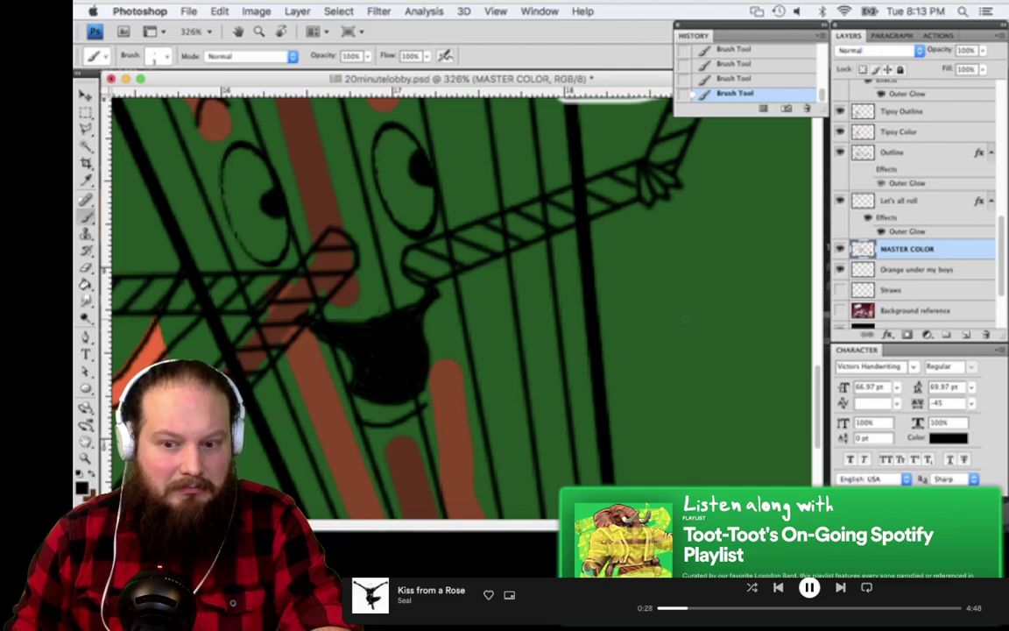
{"action": "left_click", "coordinate": [902, 325]}
{"action": "key", "text": "e"}
{"action": "left_click_drag", "start_coordinate": [351, 314], "coordinate": [387, 311]}
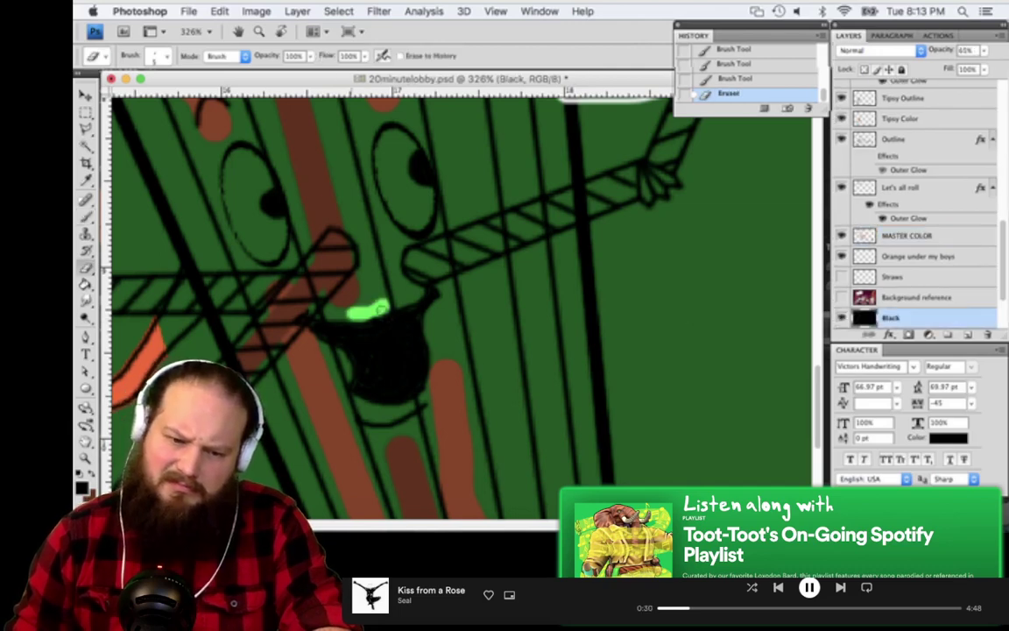
{"action": "key", "text": "super+z"}
Make the Outline layer active and erase the stray line beside the pupil of the cup's left eye
{"action": "key", "text": "v"}
{"action": "left_click", "coordinate": [393, 308], "text": "super"}
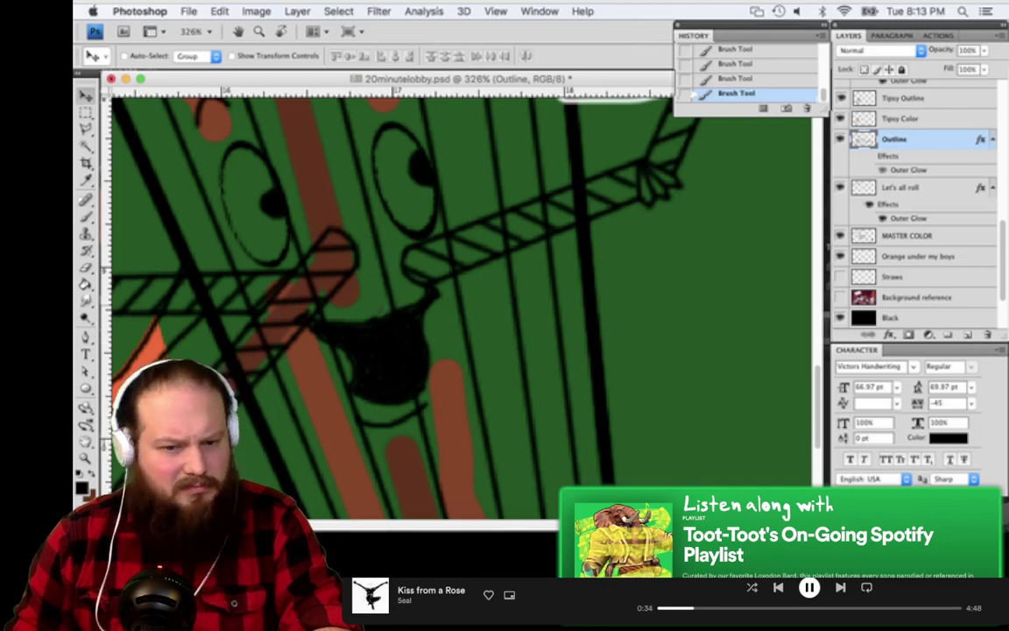
{"action": "key", "text": "e"}
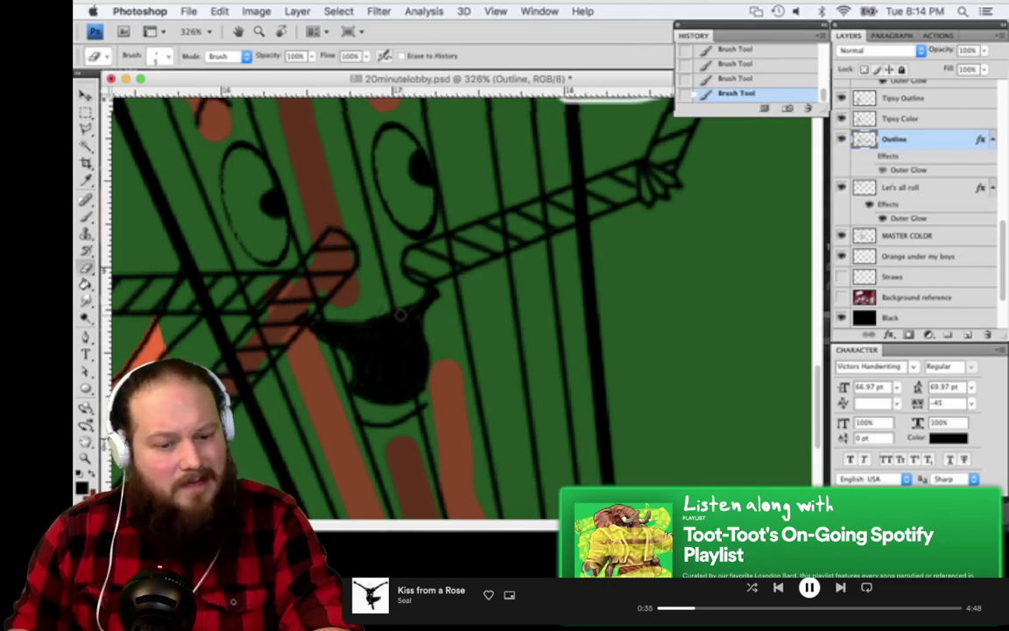
{"action": "scroll", "coordinate": [465, 298], "scroll_direction": "up", "scroll_amount": 5}
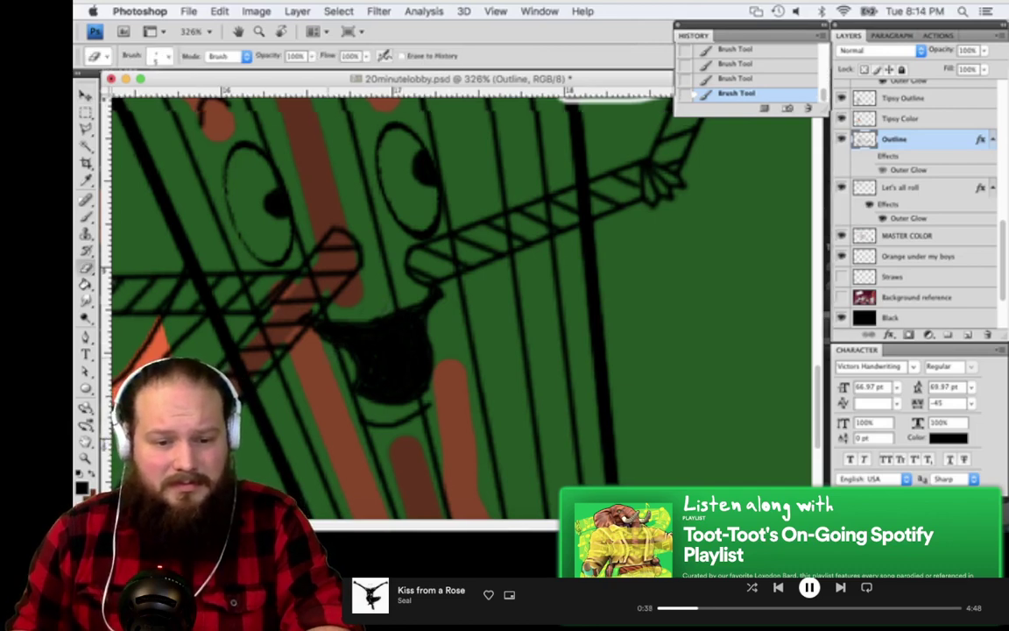
{"action": "scroll", "coordinate": [464, 297], "scroll_direction": "down", "scroll_amount": 2}
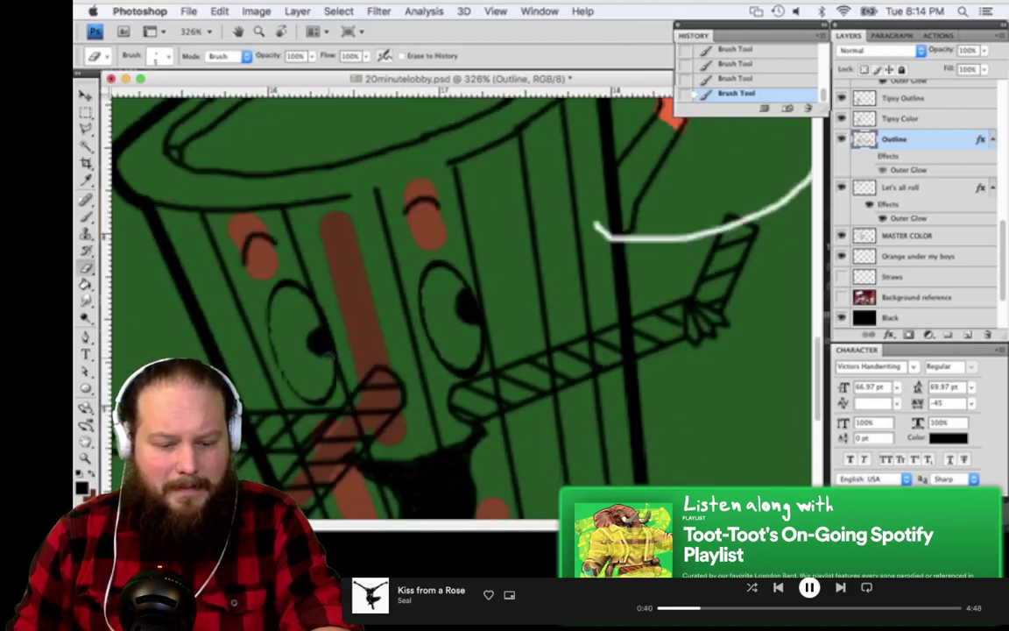
{"action": "key", "text": "x"}
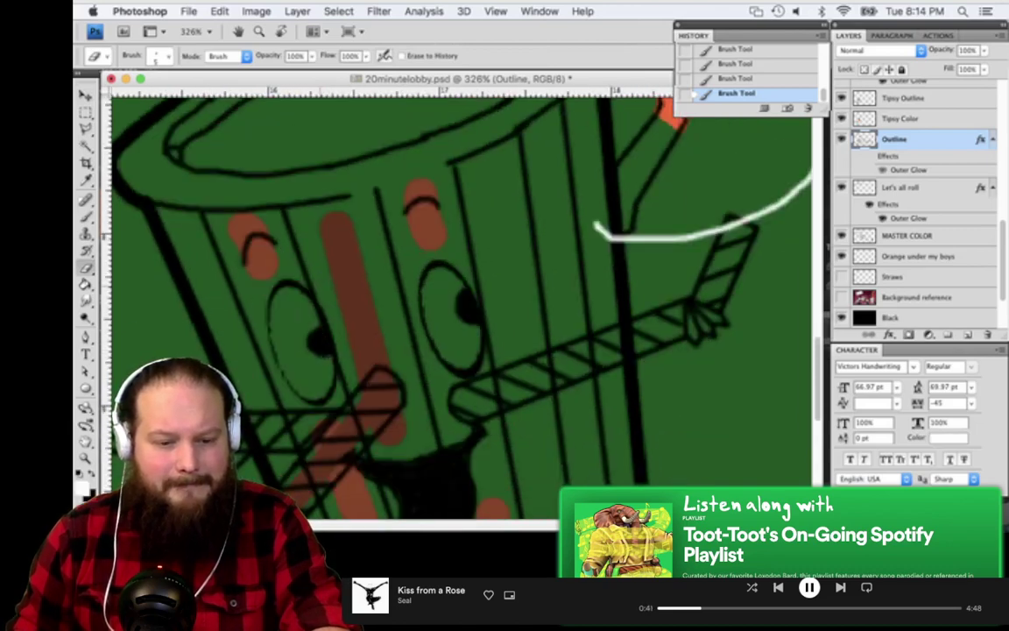
{"action": "left_click_drag", "start_coordinate": [331, 348], "coordinate": [335, 359]}
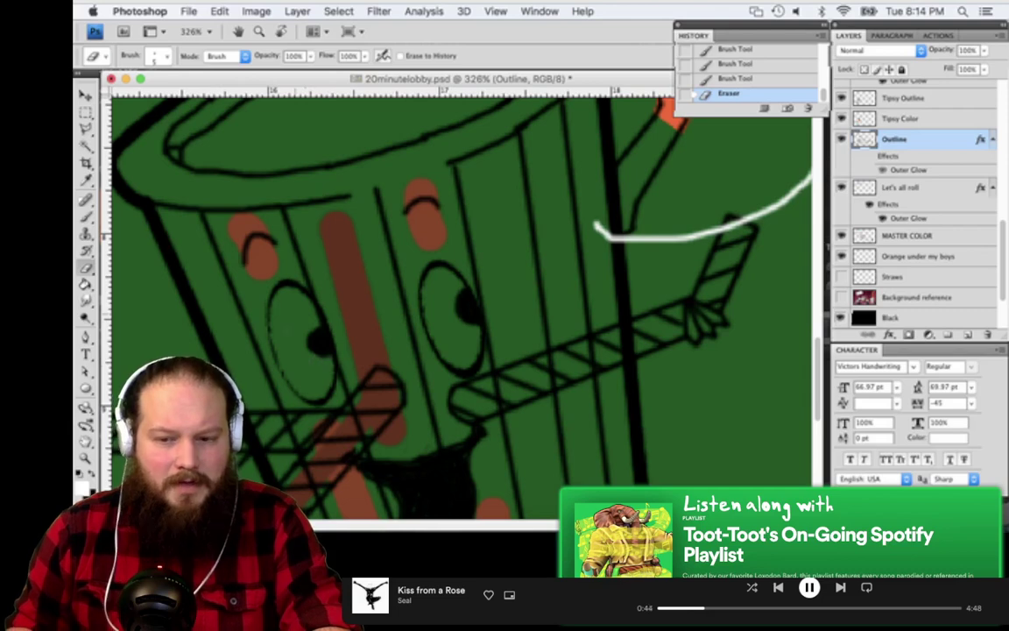
Roughly paint white inside both of the cup's eyes on the MASTER COLOR layer
{"action": "key", "text": "b"}
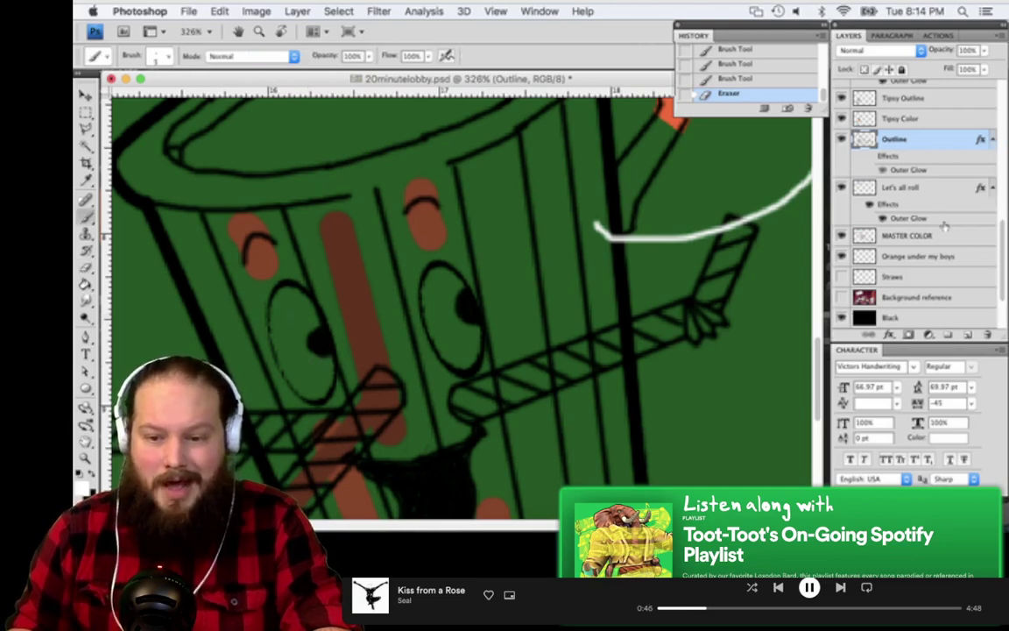
{"action": "scroll", "coordinate": [948, 232], "scroll_direction": "up", "scroll_amount": 1}
{"action": "left_click", "coordinate": [909, 249]}
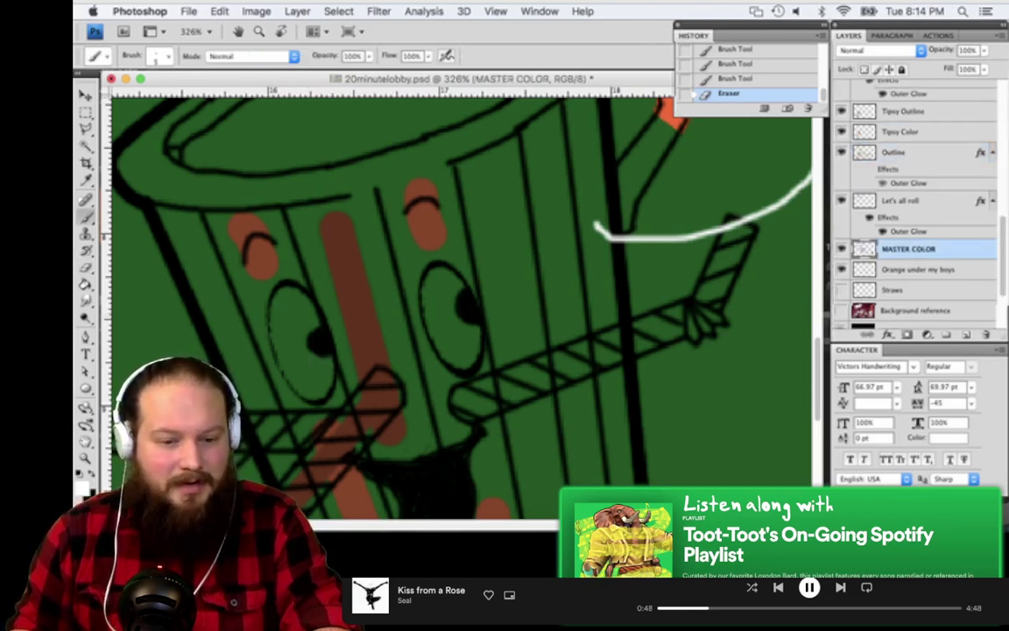
{"action": "mouse_move", "coordinate": [287, 302]}
{"action": "left_mouse_down"}
{"action": "mouse_move", "coordinate": [306, 376]}
{"action": "mouse_move", "coordinate": [321, 371]}
{"action": "left_mouse_up"}
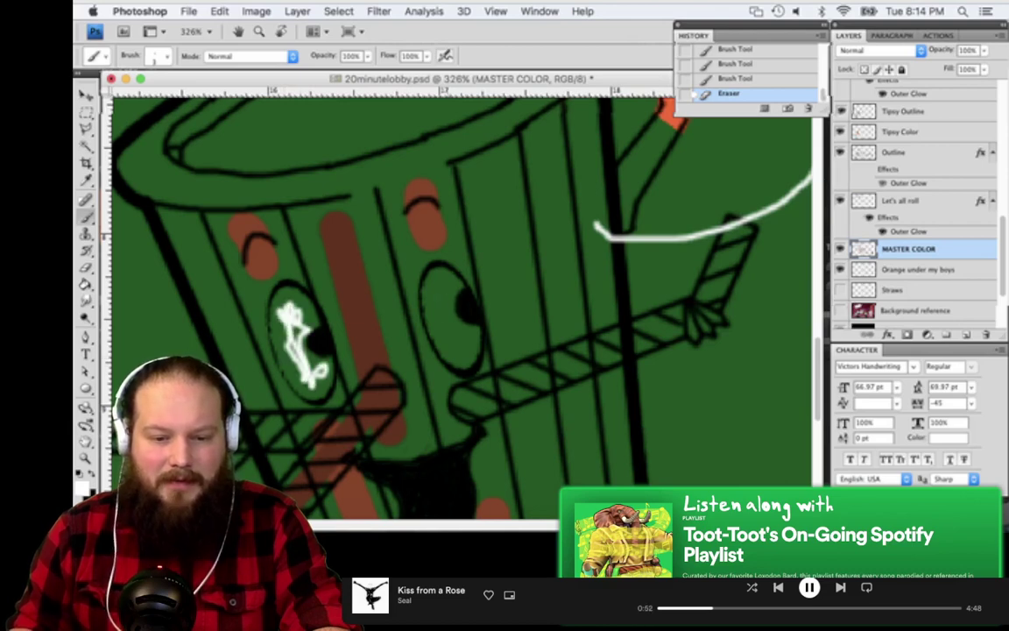
{"action": "mouse_move", "coordinate": [427, 291]}
{"action": "left_mouse_down"}
{"action": "mouse_move", "coordinate": [462, 346]}
{"action": "mouse_move", "coordinate": [460, 337]}
{"action": "left_mouse_up"}
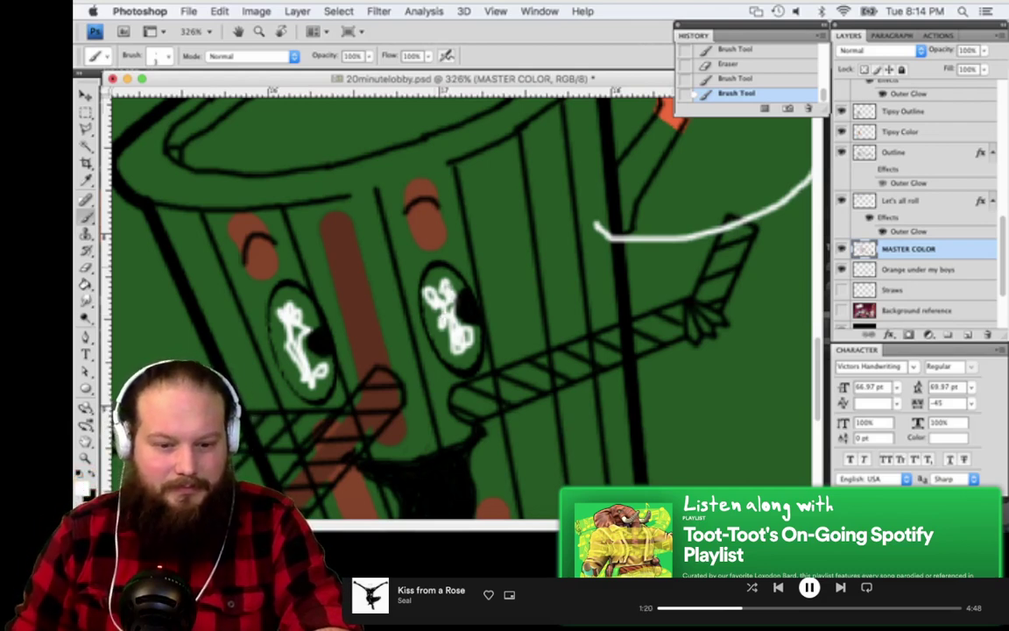
Fill the remaining whites of both cup eyes out to their outlines with a larger white brush, leaving the pupils black
{"action": "right_click", "coordinate": [472, 322]}
{"action": "left_click_drag", "start_coordinate": [472, 319], "coordinate": [452, 313]}
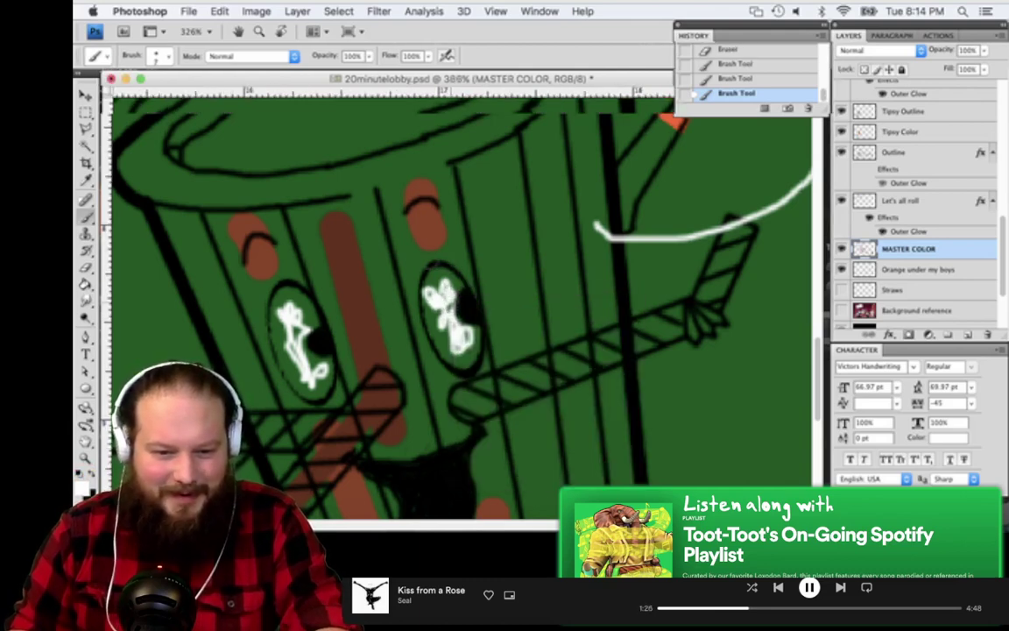
{"action": "scroll", "coordinate": [430, 254], "scroll_direction": "up", "scroll_amount": 3}
{"action": "mouse_move", "coordinate": [419, 296]}
{"action": "left_mouse_down"}
{"action": "mouse_move", "coordinate": [417, 278]}
{"action": "mouse_move", "coordinate": [431, 265]}
{"action": "left_mouse_up"}
{"action": "mouse_move", "coordinate": [410, 330]}
{"action": "left_mouse_down"}
{"action": "mouse_move", "coordinate": [429, 347]}
{"action": "mouse_move", "coordinate": [425, 289]}
{"action": "mouse_move", "coordinate": [429, 297]}
{"action": "mouse_move", "coordinate": [441, 275]}
{"action": "mouse_move", "coordinate": [461, 367]}
{"action": "left_mouse_up"}
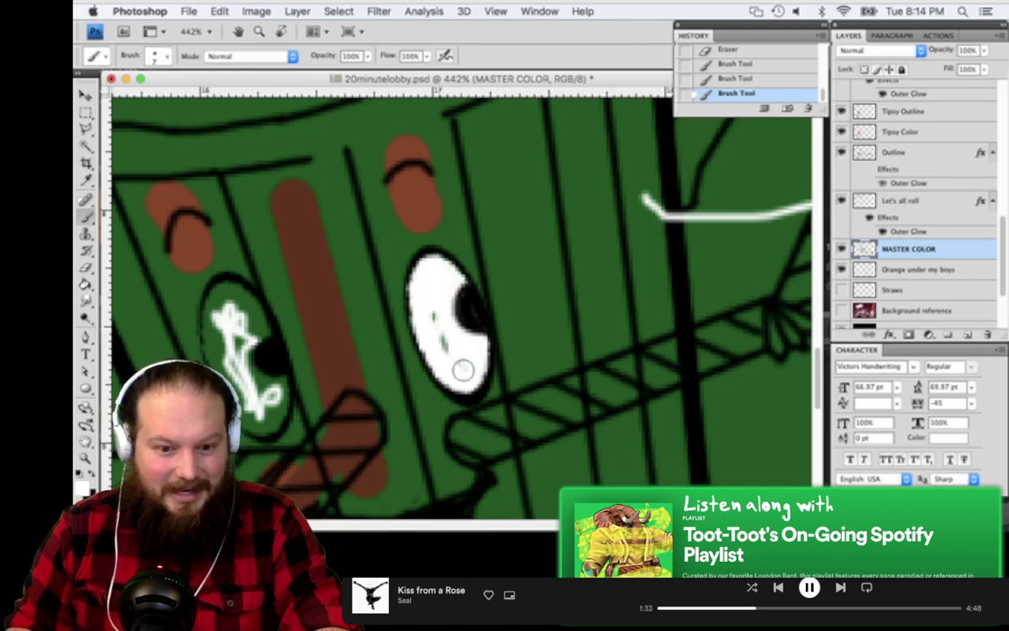
{"action": "mouse_move", "coordinate": [245, 298]}
{"action": "left_mouse_down"}
{"action": "mouse_move", "coordinate": [223, 289]}
{"action": "mouse_move", "coordinate": [211, 316]}
{"action": "mouse_move", "coordinate": [219, 302]}
{"action": "mouse_move", "coordinate": [256, 376]}
{"action": "mouse_move", "coordinate": [256, 337]}
{"action": "mouse_move", "coordinate": [241, 323]}
{"action": "mouse_move", "coordinate": [236, 338]}
{"action": "left_mouse_up"}
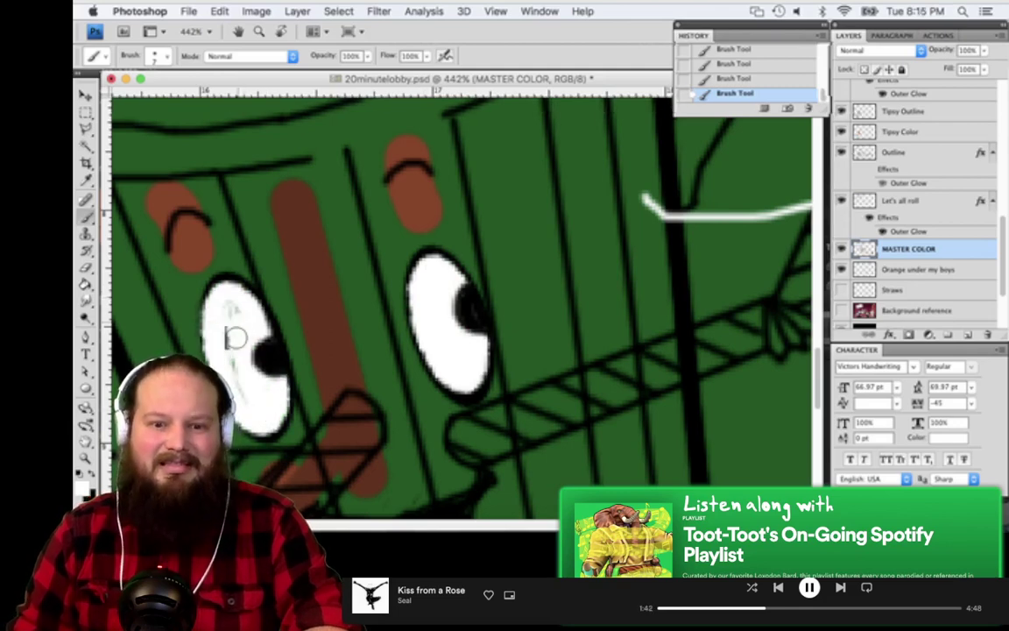
Move the Toot-Toot reference elephant slightly down and to the right, towards the cup
{"action": "scroll", "coordinate": [236, 338], "scroll_direction": "down", "scroll_amount": 1}
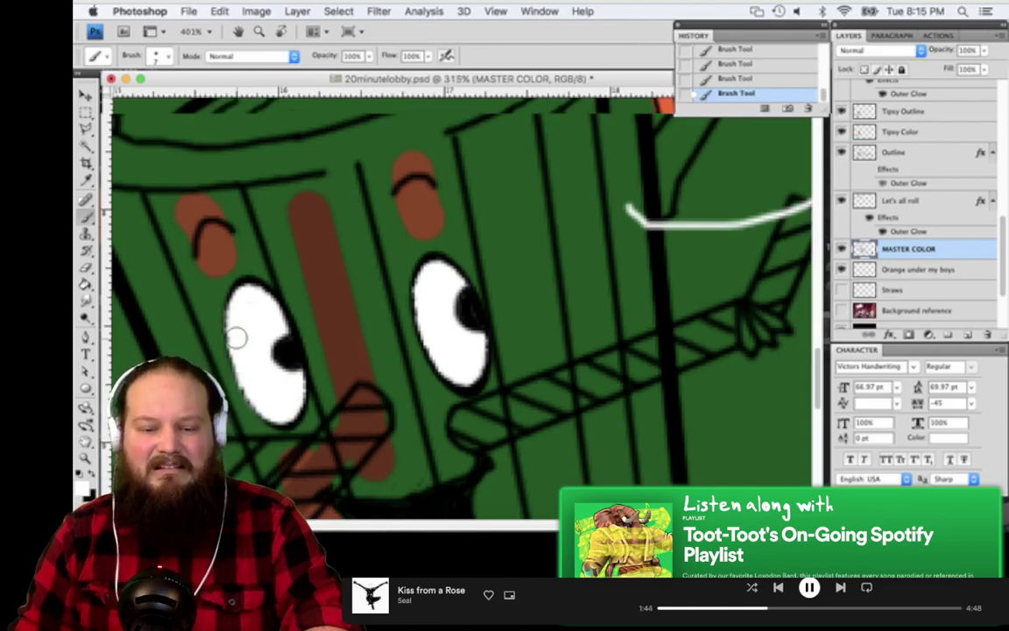
{"action": "scroll", "coordinate": [236, 337], "scroll_direction": "down", "scroll_amount": 2}
{"action": "scroll", "coordinate": [236, 337], "scroll_direction": "down", "scroll_amount": 3}
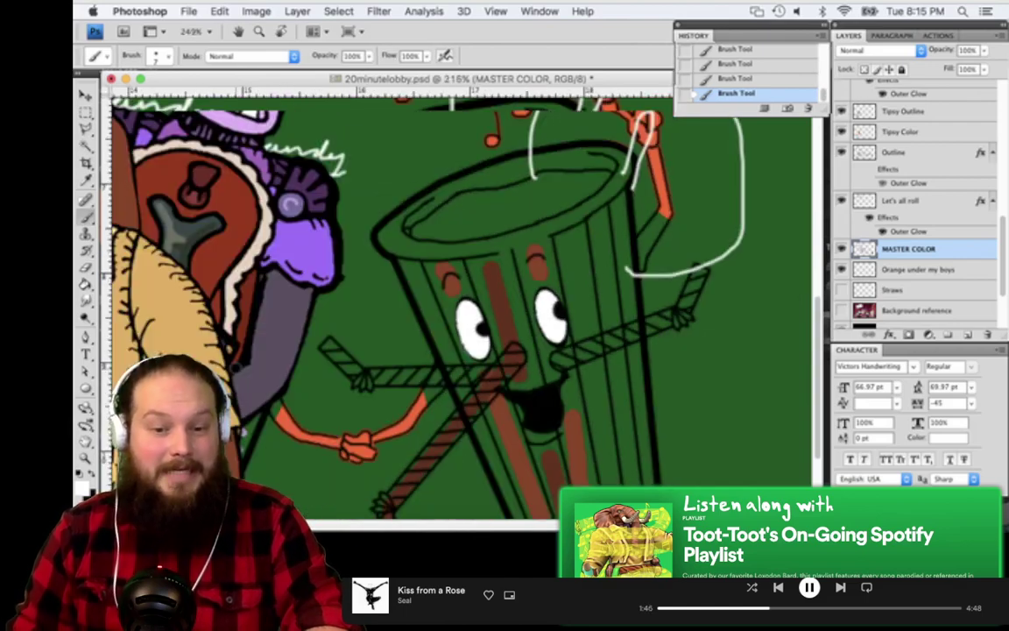
{"action": "scroll", "coordinate": [237, 337], "scroll_direction": "down", "scroll_amount": 1}
{"action": "scroll", "coordinate": [237, 337], "scroll_direction": "down", "scroll_amount": 1}
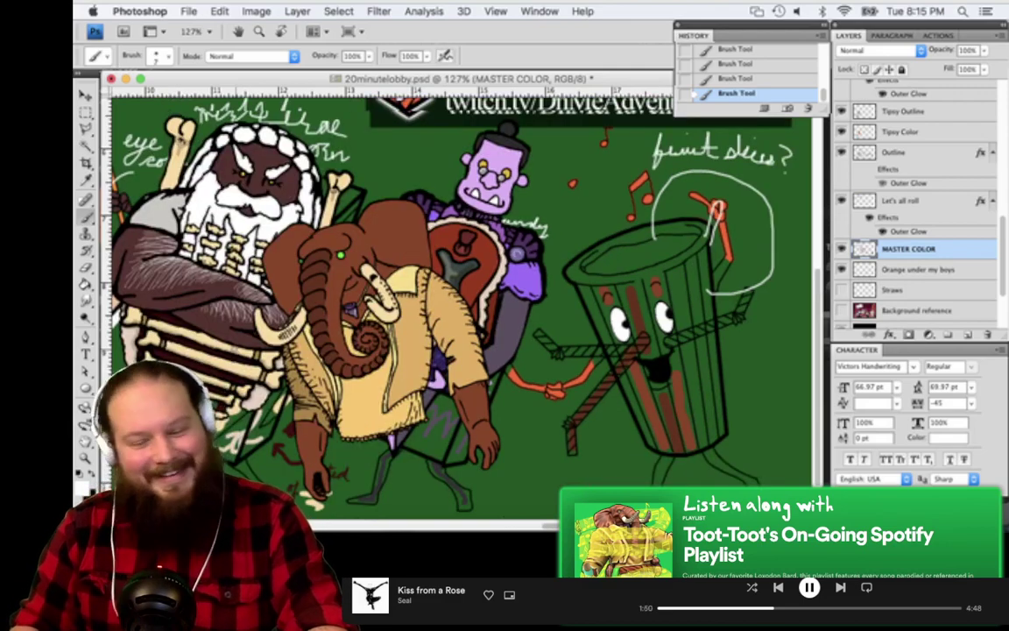
{"action": "scroll", "coordinate": [398, 352], "scroll_direction": "down", "scroll_amount": 1}
{"action": "key", "text": "v"}
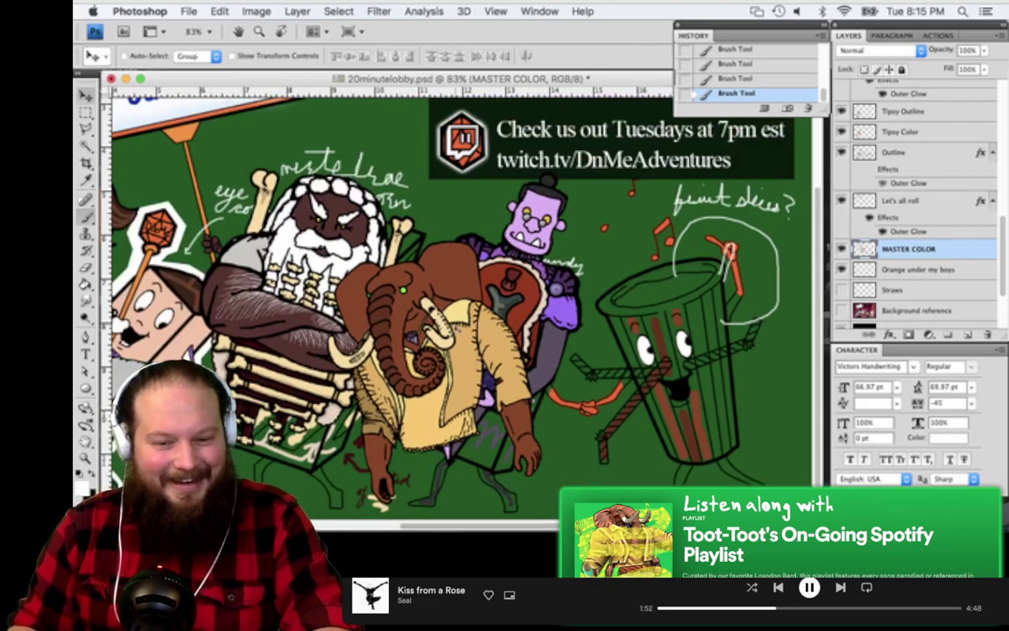
{"action": "left_click", "coordinate": [399, 349], "text": "super"}
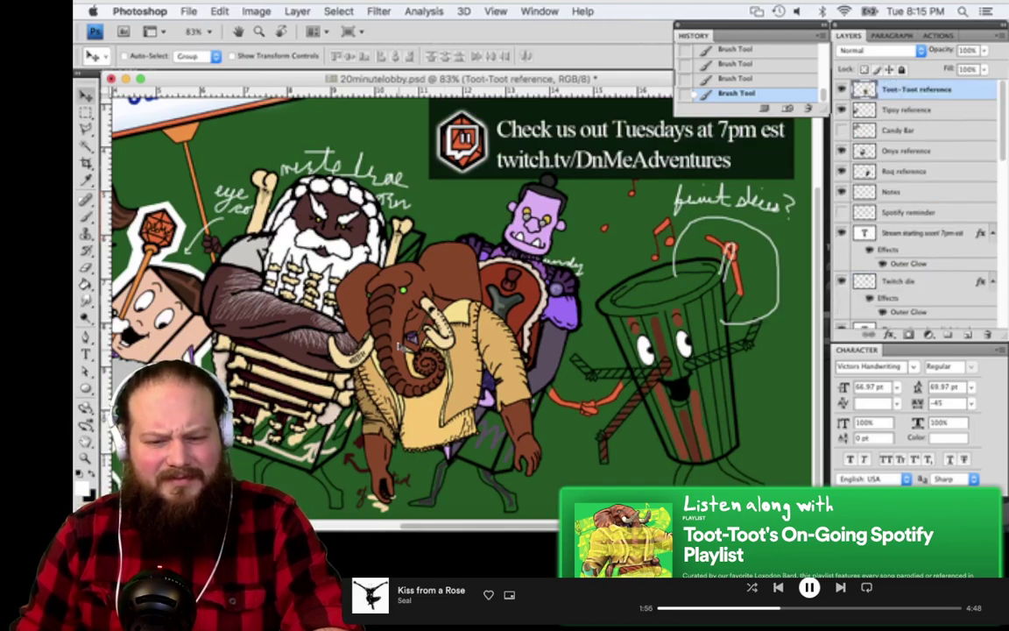
{"action": "mouse_move", "coordinate": [377, 317]}
{"action": "left_mouse_down"}
{"action": "mouse_move", "coordinate": [414, 322]}
{"action": "mouse_move", "coordinate": [419, 354]}
{"action": "left_mouse_up"}
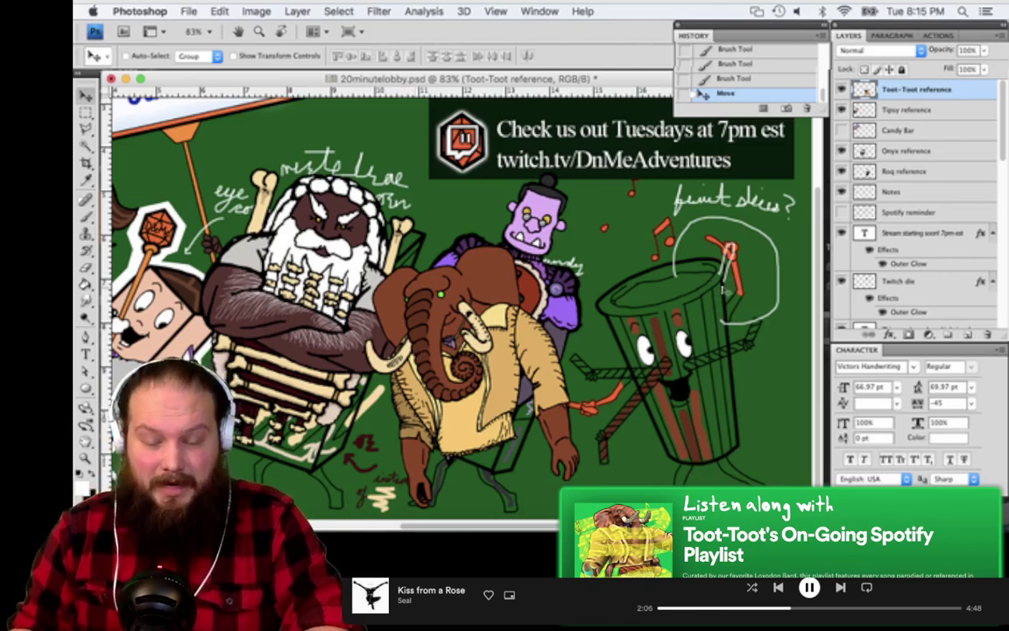
Make MASTER COLOR the active layer and sample the lighter reddish brown from the cup's lower stripe for the brush
{"action": "left_click", "coordinate": [723, 406], "text": "super"}
{"action": "scroll", "coordinate": [722, 406], "scroll_direction": "up", "scroll_amount": 10}
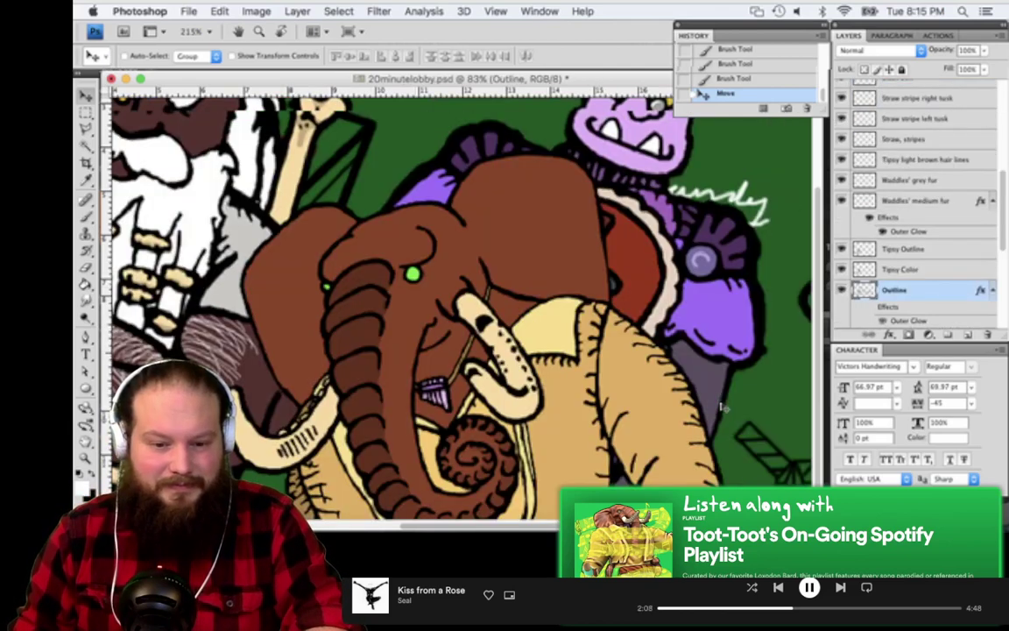
{"action": "scroll", "coordinate": [707, 392], "scroll_direction": "right", "scroll_amount": 7}
{"action": "scroll", "coordinate": [707, 393], "scroll_direction": "down", "scroll_amount": 4}
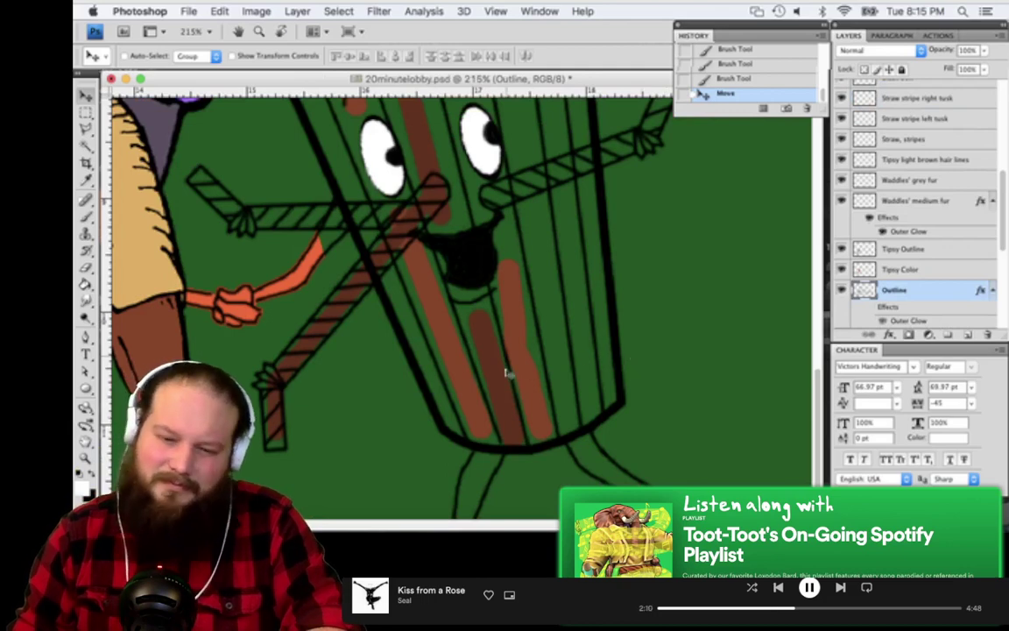
{"action": "scroll", "coordinate": [520, 435], "scroll_direction": "up", "scroll_amount": 3}
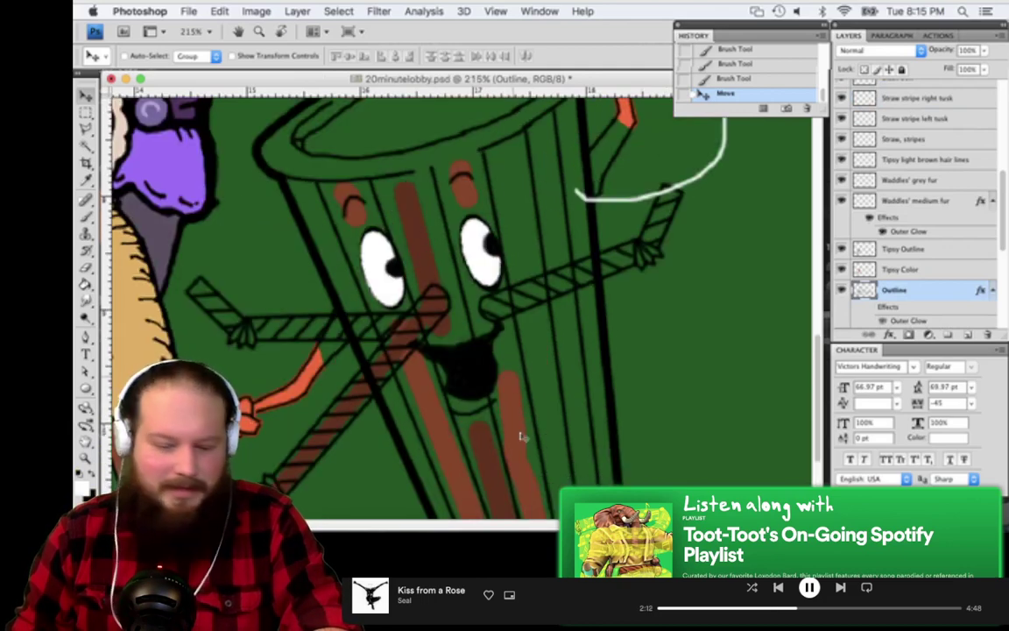
{"action": "left_click", "coordinate": [518, 435], "text": "super"}
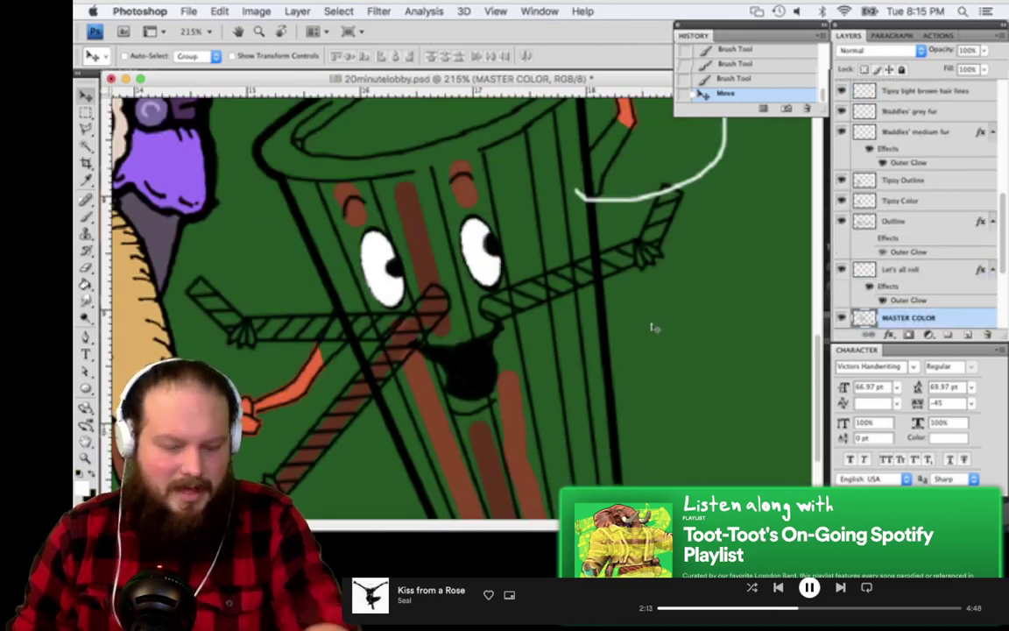
{"action": "key", "text": "i"}
{"action": "left_click", "coordinate": [505, 420]}
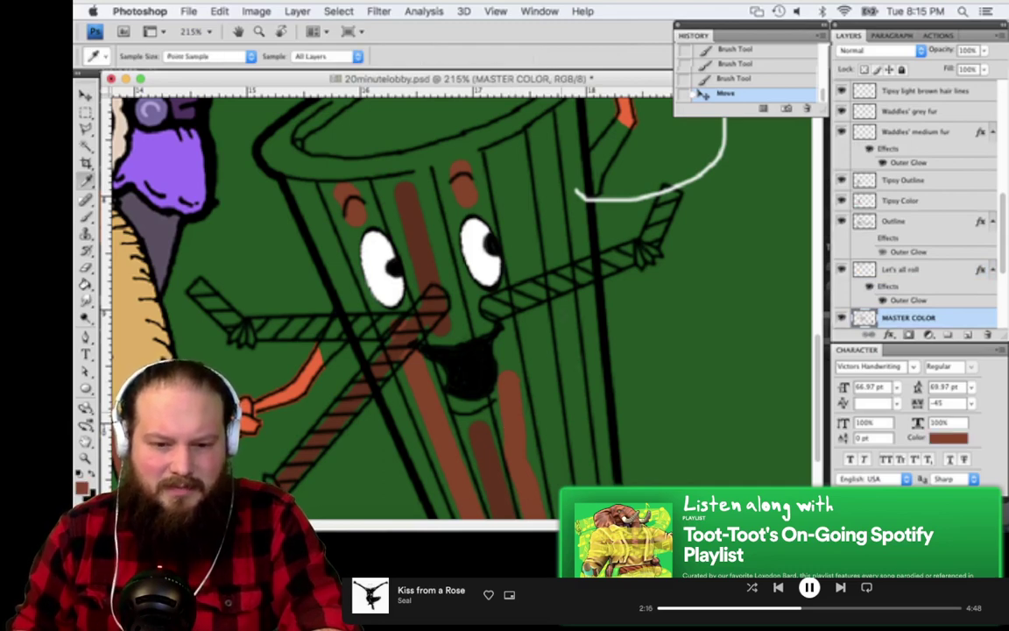
{"action": "key", "text": "b"}
{"action": "left_click", "coordinate": [540, 129]}
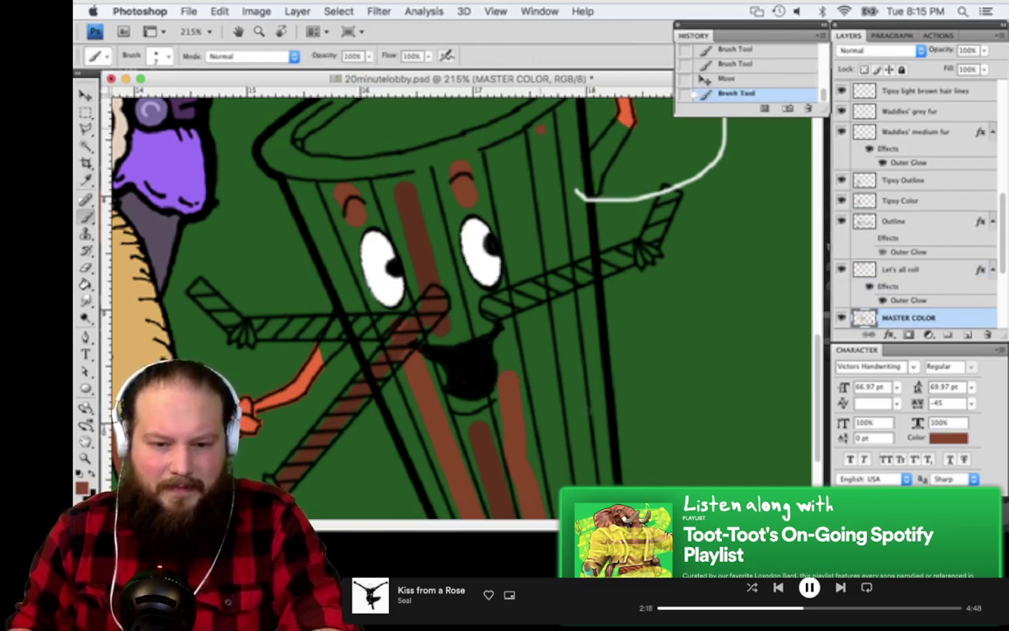
{"action": "scroll", "coordinate": [541, 132], "scroll_direction": "down", "scroll_amount": 2}
{"action": "mouse_move", "coordinate": [540, 106]}
{"action": "left_mouse_down"}
{"action": "mouse_move", "coordinate": [572, 348]}
{"action": "mouse_move", "coordinate": [592, 392]}
{"action": "left_mouse_up"}
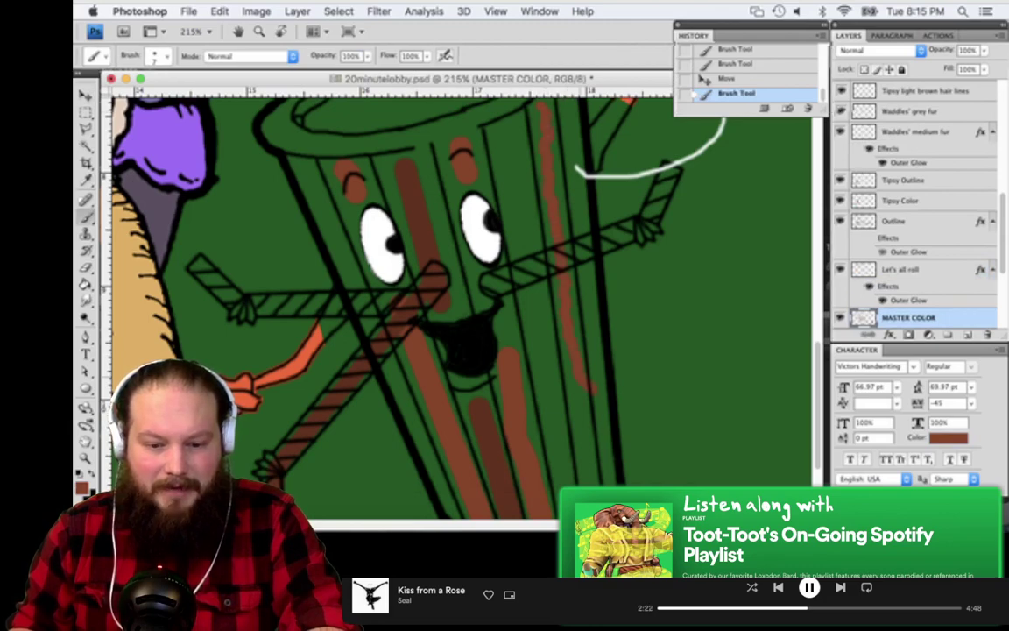
{"action": "key", "text": "super+z"}
Paint a thin reddish-brown stripe down the right part of the cup, from below the rim towards the base
{"action": "left_click_drag", "start_coordinate": [542, 106], "coordinate": [574, 357]}
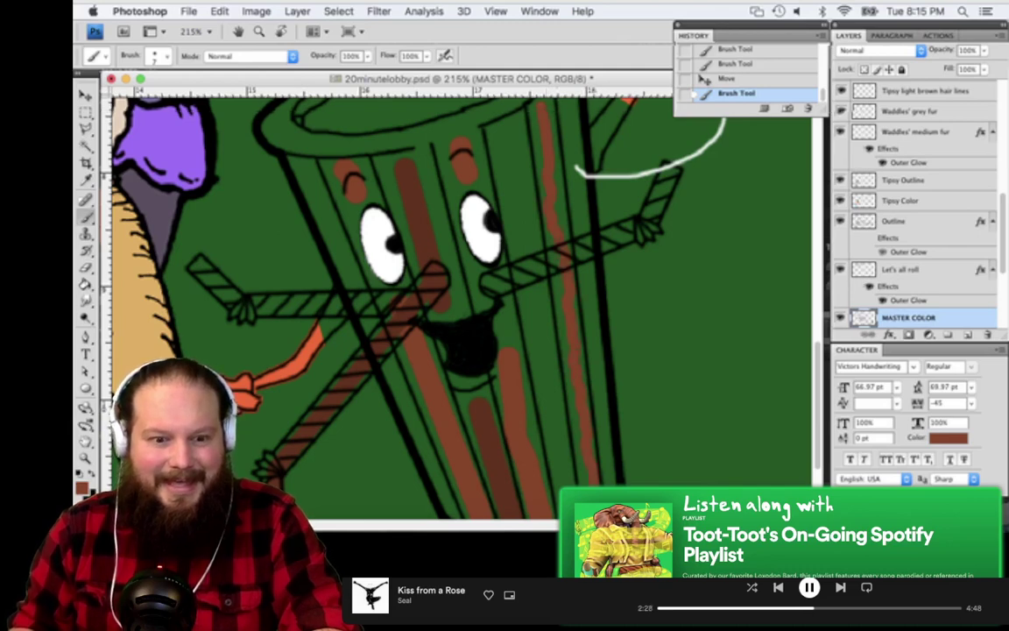
{"action": "left_click_drag", "start_coordinate": [596, 485], "coordinate": [598, 504]}
{"action": "scroll", "coordinate": [466, 365], "scroll_direction": "up", "scroll_amount": 1}
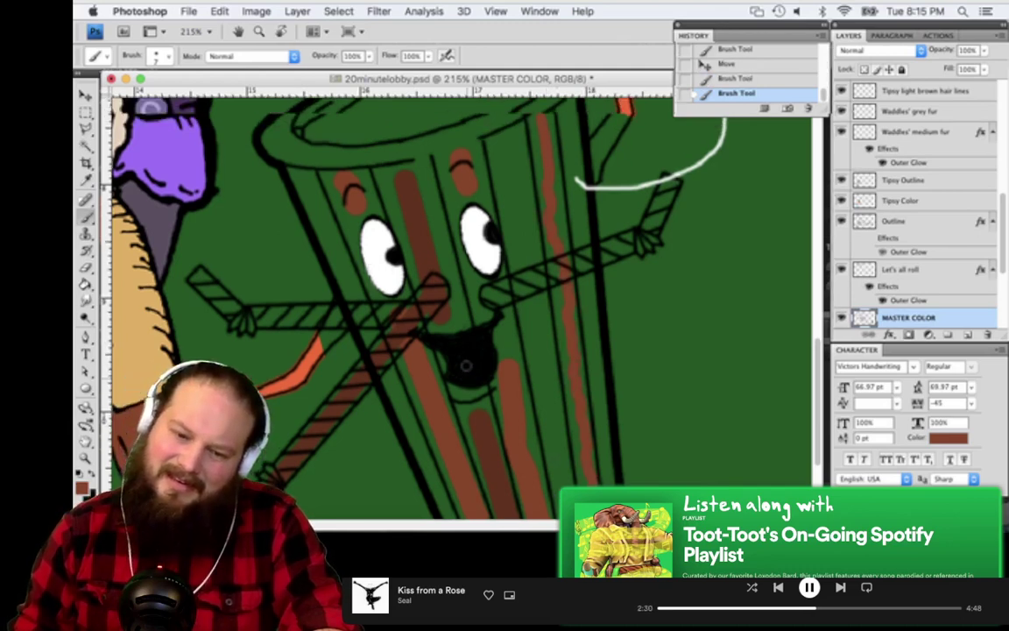
{"action": "scroll", "coordinate": [465, 366], "scroll_direction": "up", "scroll_amount": 2}
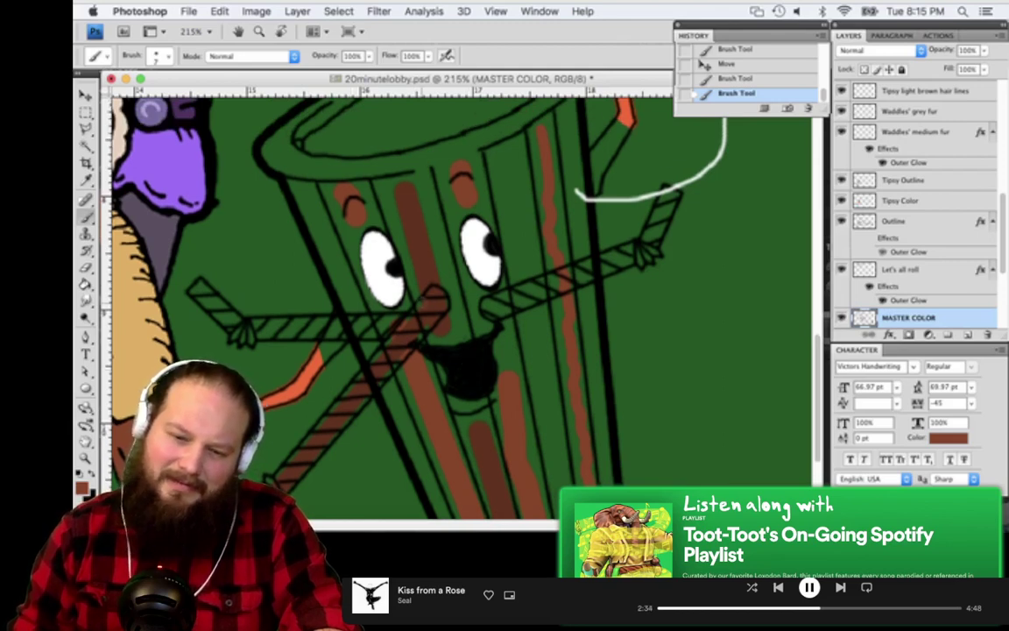
{"action": "left_click_drag", "start_coordinate": [423, 298], "coordinate": [639, 190]}
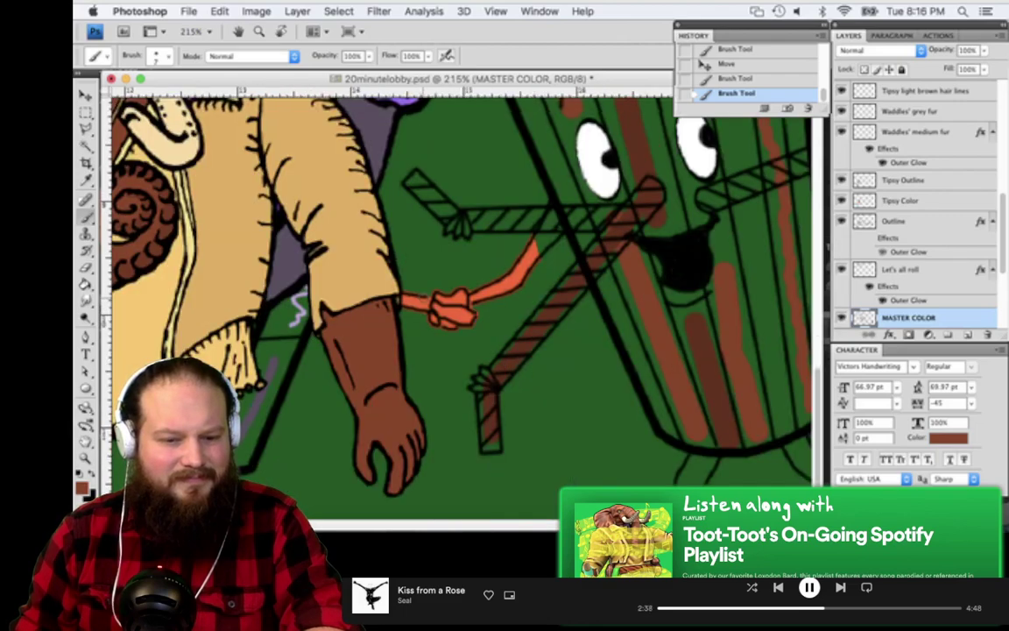
{"action": "scroll", "coordinate": [422, 297], "scroll_direction": "left", "scroll_amount": 5}
{"action": "scroll", "coordinate": [422, 297], "scroll_direction": "up", "scroll_amount": 4}
{"action": "scroll", "coordinate": [456, 298], "scroll_direction": "right", "scroll_amount": 5}
{"action": "scroll", "coordinate": [455, 298], "scroll_direction": "down", "scroll_amount": 4}
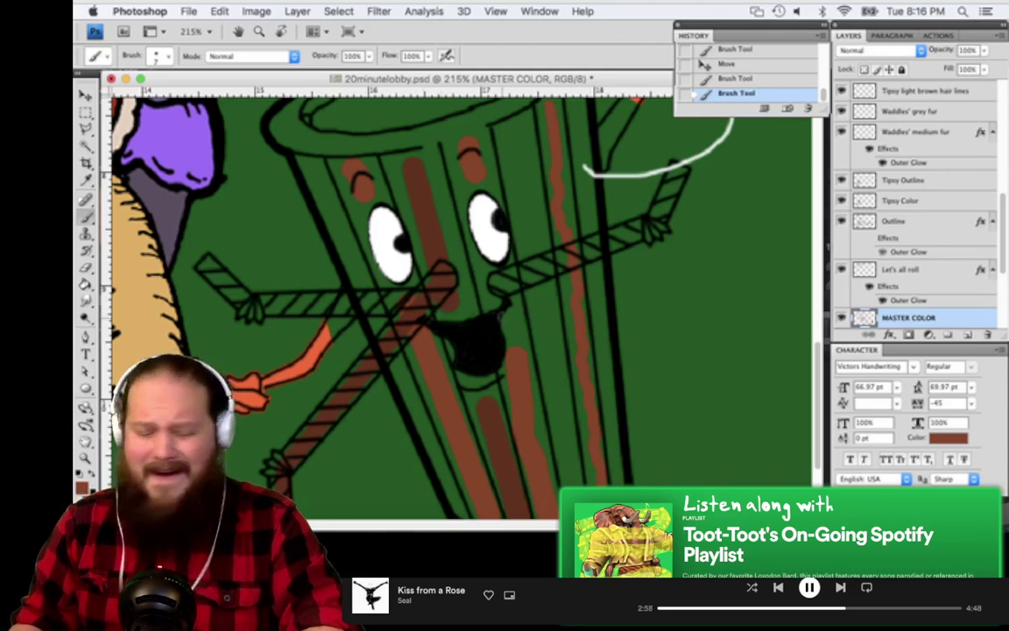
Make Outline the active layer and erase the cup's thick edge line where it crosses the upper straw arm on the elephant's side
{"action": "scroll", "coordinate": [456, 307], "scroll_direction": "down", "scroll_amount": 3}
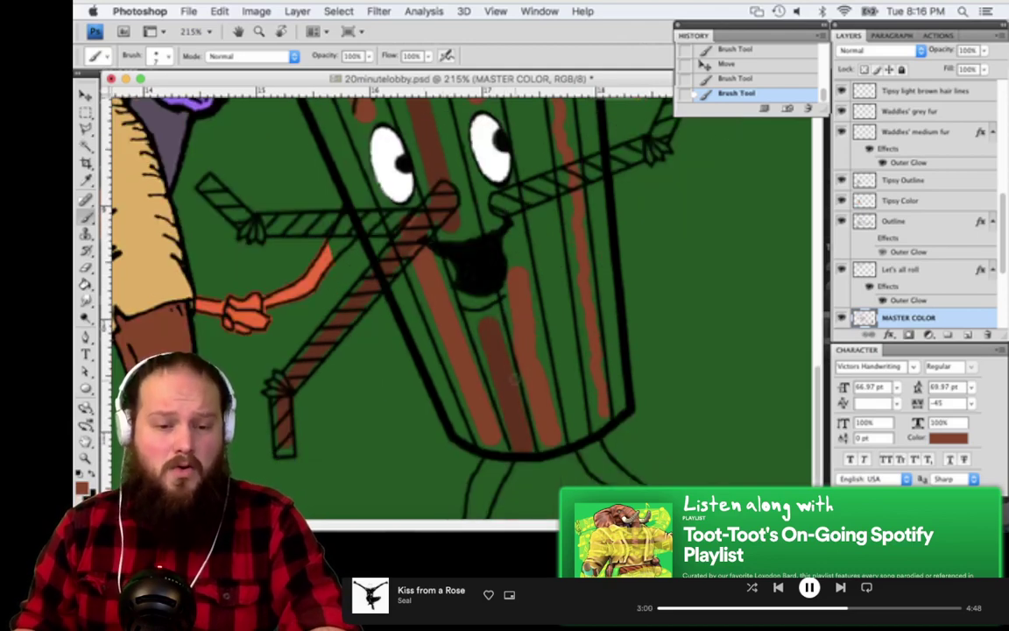
{"action": "scroll", "coordinate": [455, 307], "scroll_direction": "up", "scroll_amount": 2}
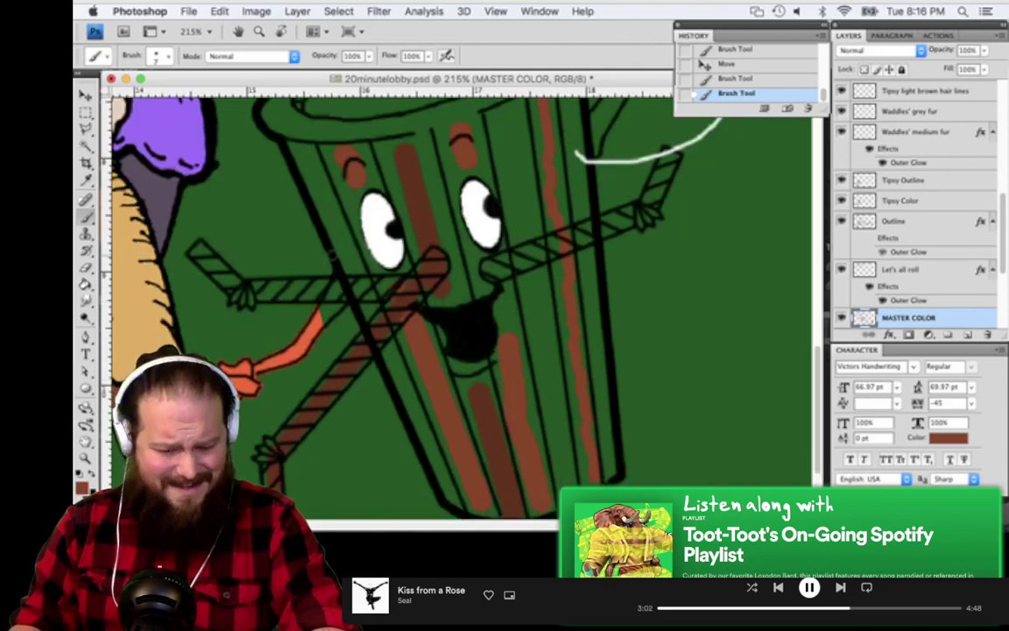
{"action": "key", "text": "v"}
{"action": "left_click", "coordinate": [345, 296], "text": "super"}
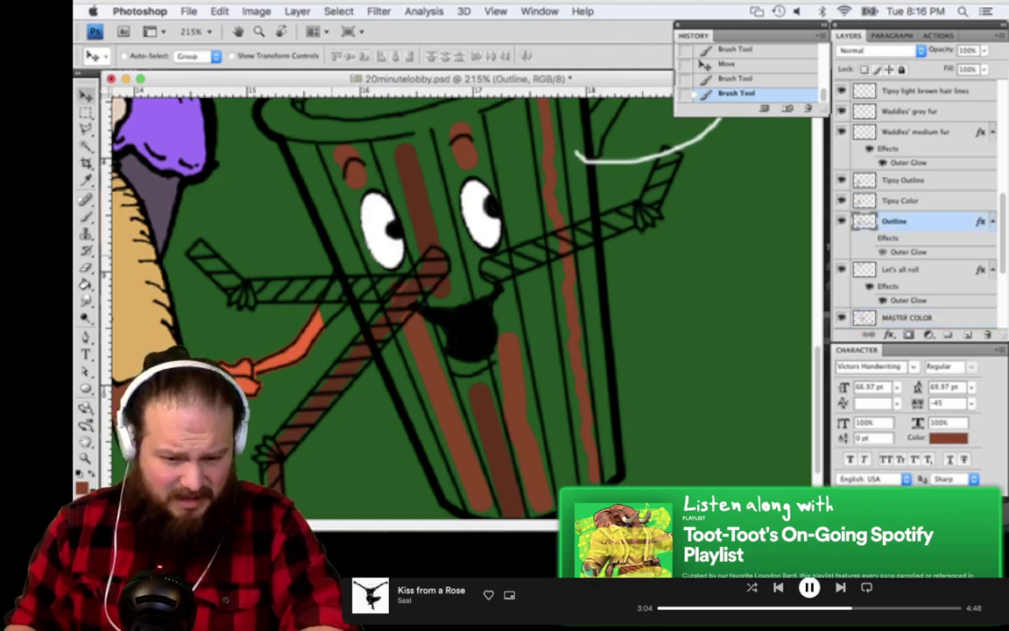
{"action": "key", "text": "e"}
{"action": "key", "text": "super+plus"}
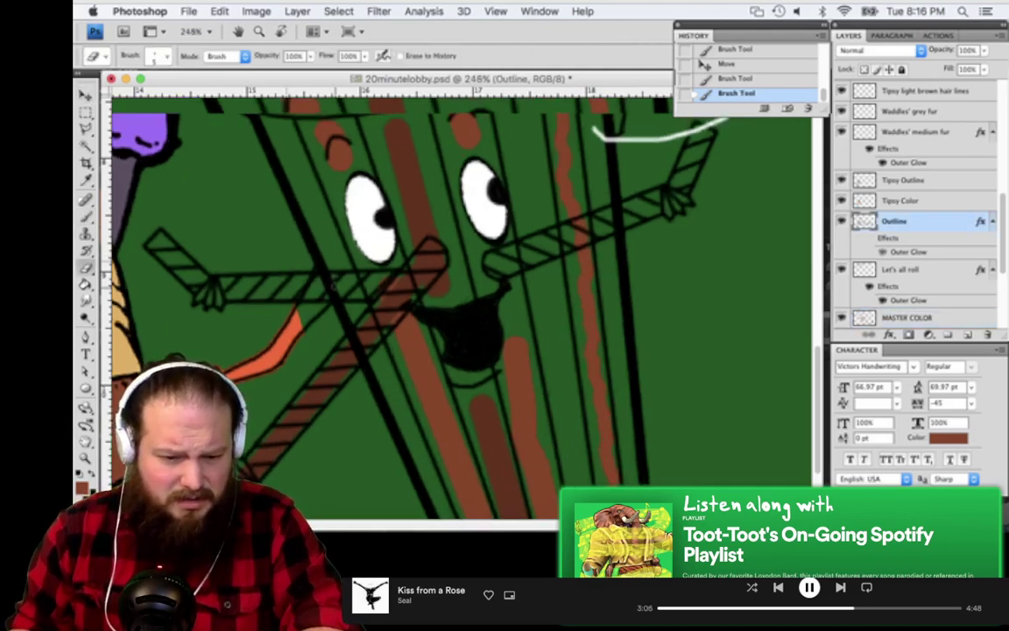
{"action": "key", "text": "super+plus"}
{"action": "left_click_drag", "start_coordinate": [334, 286], "coordinate": [352, 296]}
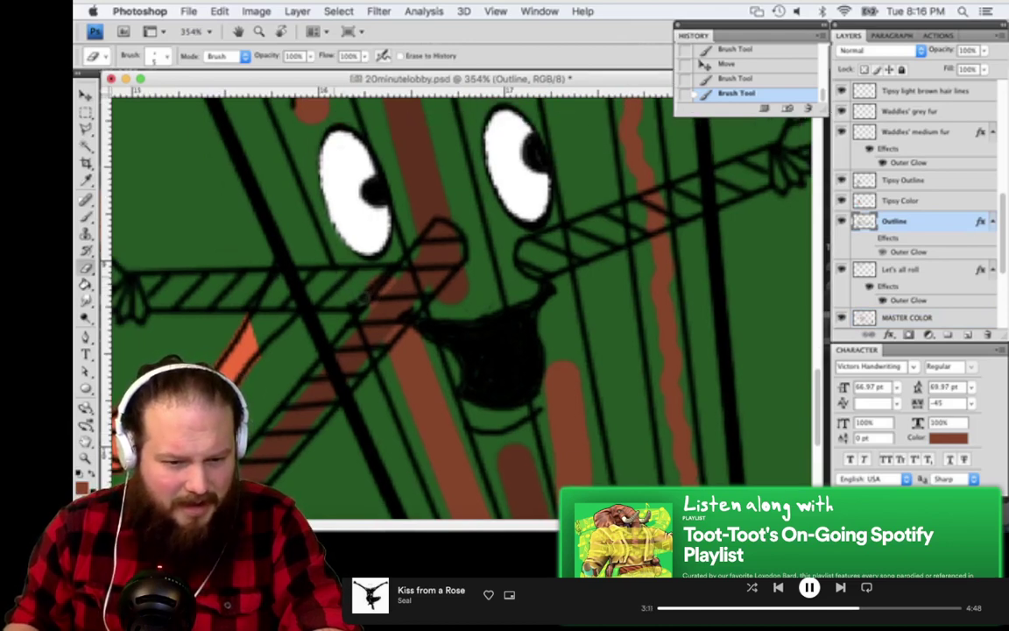
{"action": "mouse_move", "coordinate": [288, 273]}
{"action": "left_mouse_down"}
{"action": "mouse_move", "coordinate": [299, 292]}
{"action": "mouse_move", "coordinate": [286, 273]}
{"action": "left_mouse_up"}
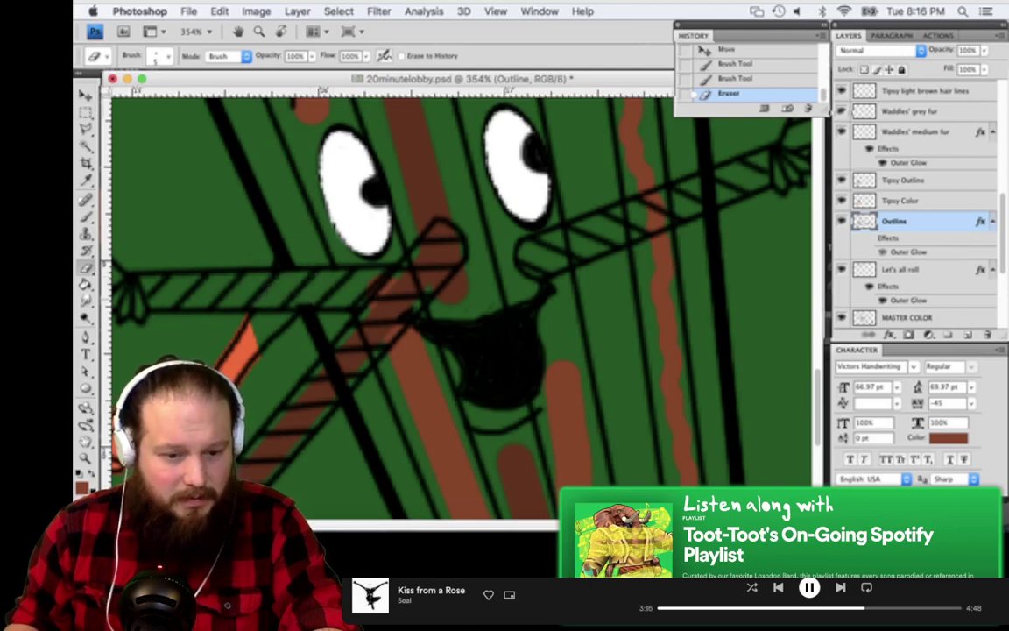
{"action": "left_click_drag", "start_coordinate": [311, 301], "coordinate": [298, 302]}
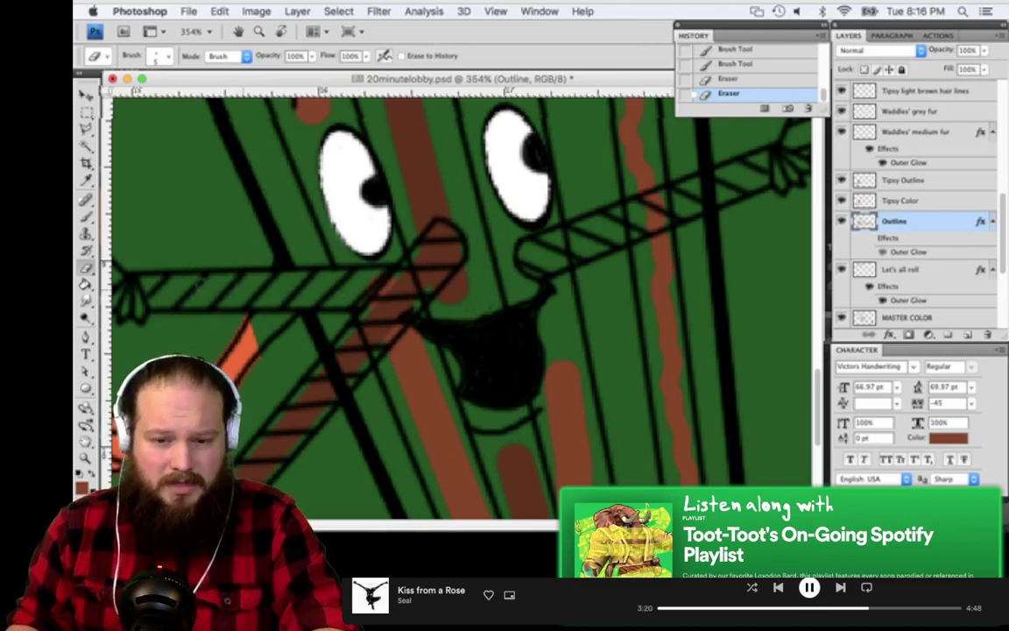
Erase the cup's outline and pleat lines running through the far straw arm and through the diagonal reddish-brown straw
{"action": "scroll", "coordinate": [460, 306], "scroll_direction": "right", "scroll_amount": 3}
{"action": "left_click", "coordinate": [412, 235]}
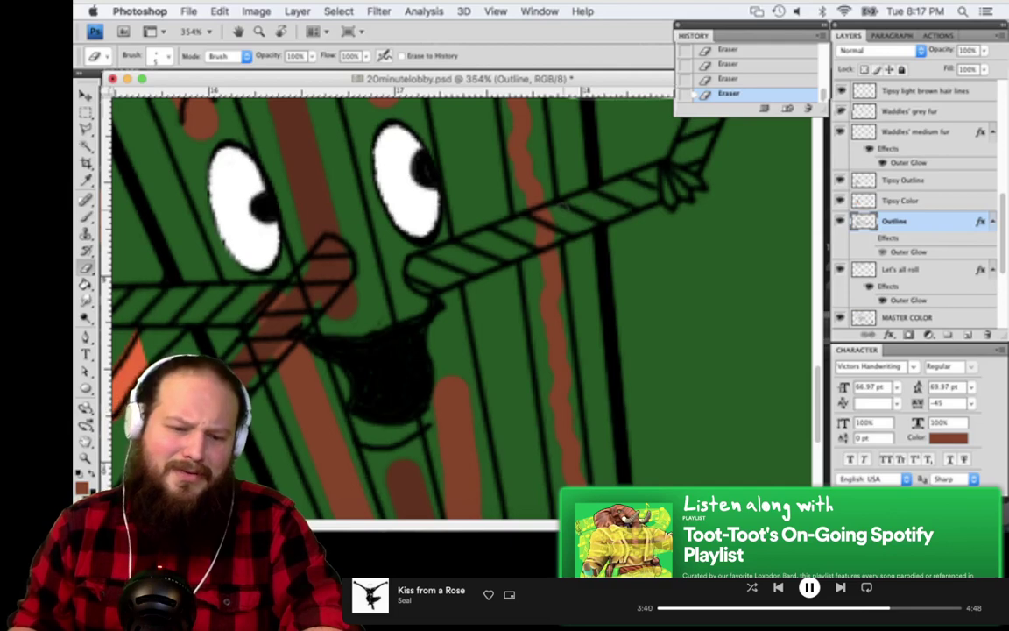
{"action": "scroll", "coordinate": [593, 217], "scroll_direction": "down", "scroll_amount": 3}
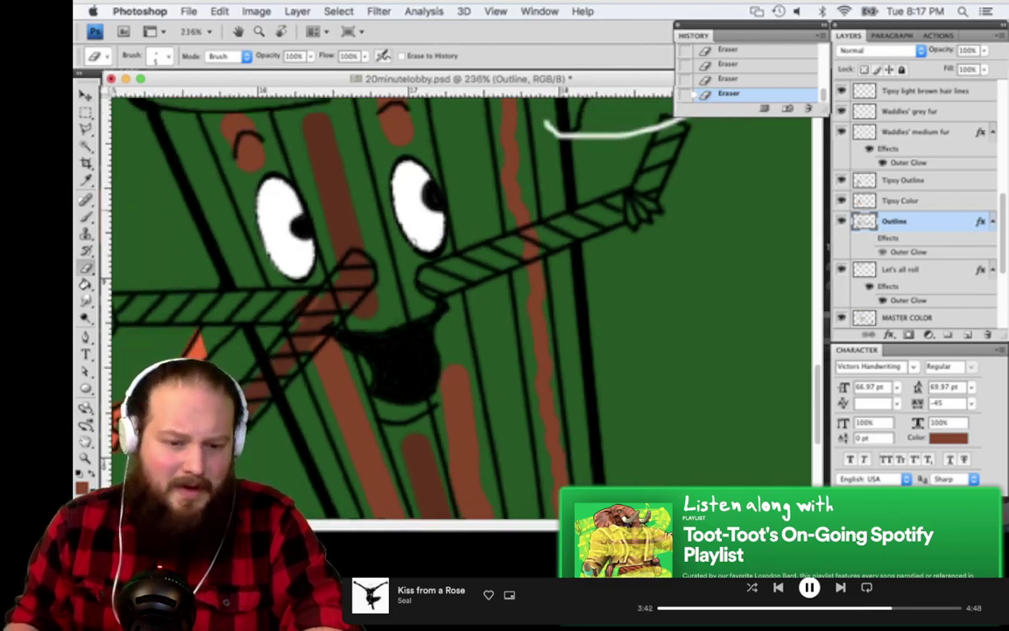
{"action": "scroll", "coordinate": [539, 330], "scroll_direction": "down", "scroll_amount": 2}
{"action": "scroll", "coordinate": [338, 280], "scroll_direction": "up", "scroll_amount": 3}
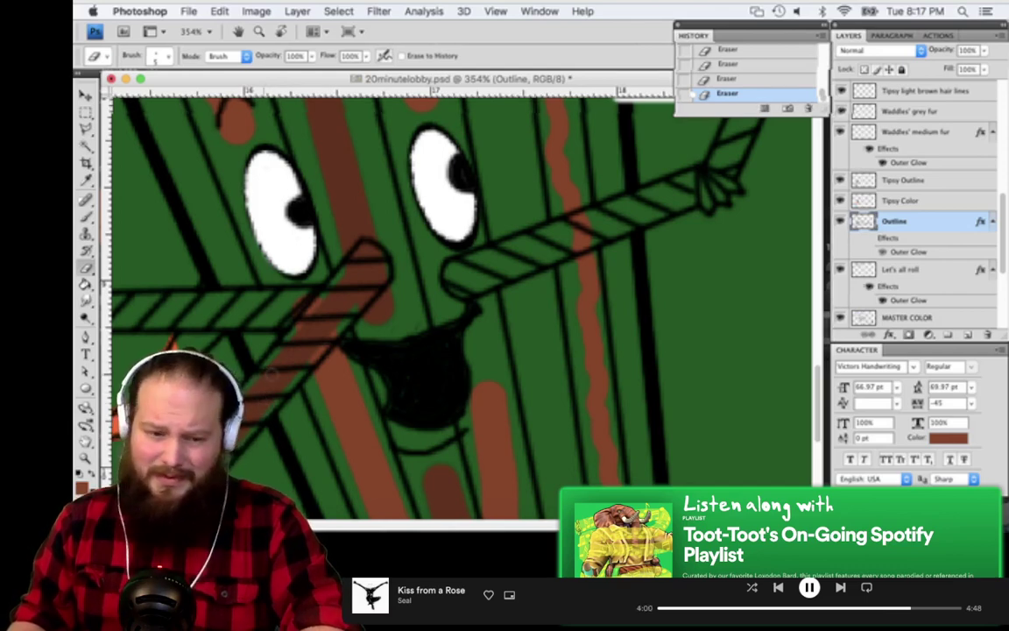
{"action": "scroll", "coordinate": [273, 381], "scroll_direction": "down", "scroll_amount": 2}
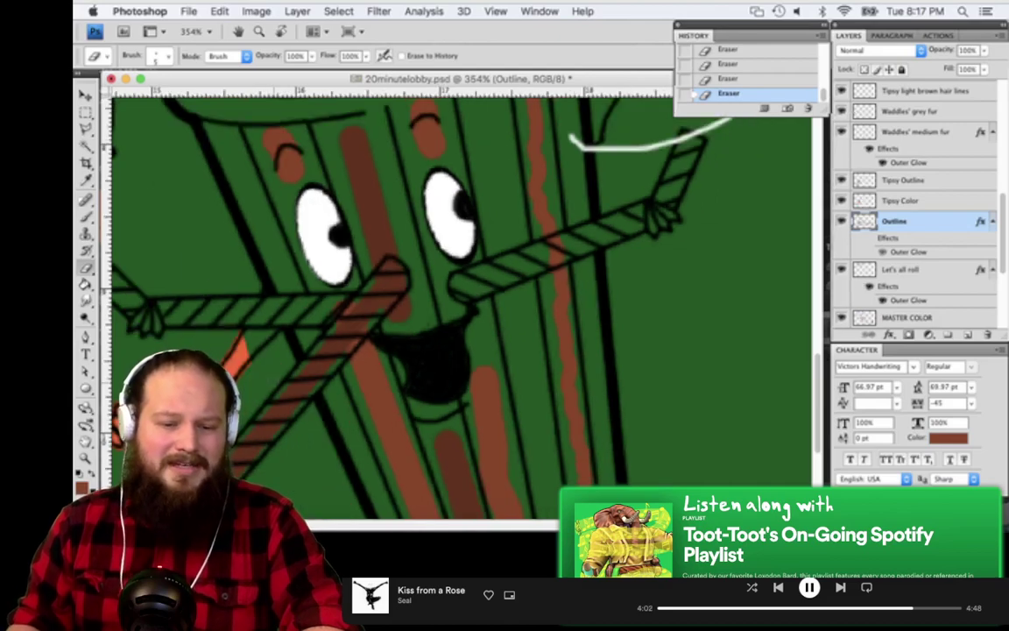
{"action": "scroll", "coordinate": [464, 297], "scroll_direction": "down", "scroll_amount": 1}
{"action": "scroll", "coordinate": [464, 297], "scroll_direction": "down", "scroll_amount": 1}
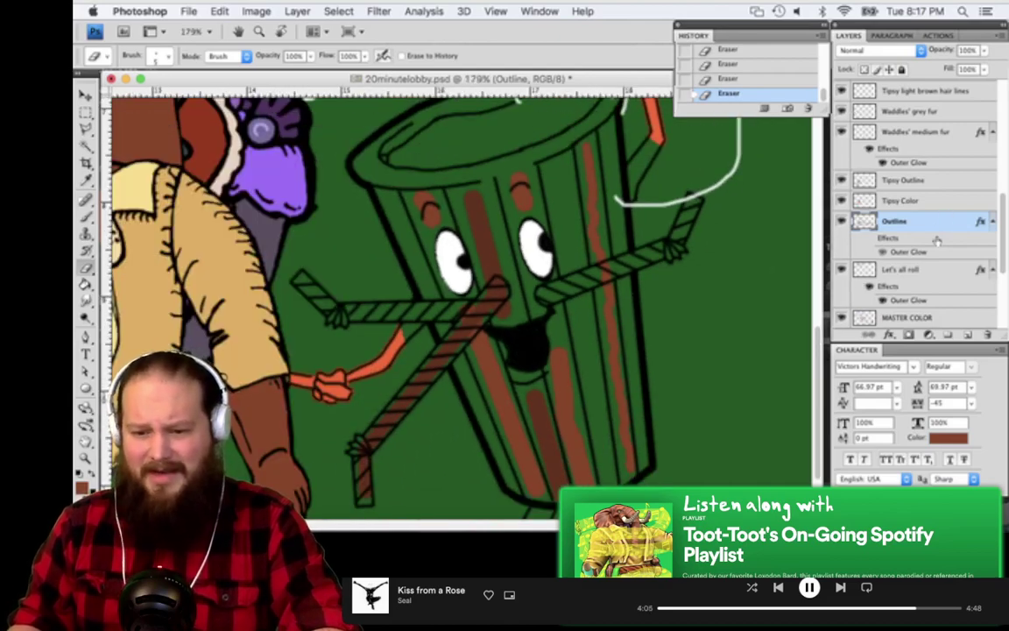
Move the layers Straw stripe right tusk, Straw stripe left tusk and Straw, stripes down to directly above the Outline layer
{"action": "scroll", "coordinate": [936, 241], "scroll_direction": "down", "scroll_amount": 1}
{"action": "scroll", "coordinate": [937, 240], "scroll_direction": "down", "scroll_amount": 3}
{"action": "scroll", "coordinate": [951, 250], "scroll_direction": "up", "scroll_amount": 5}
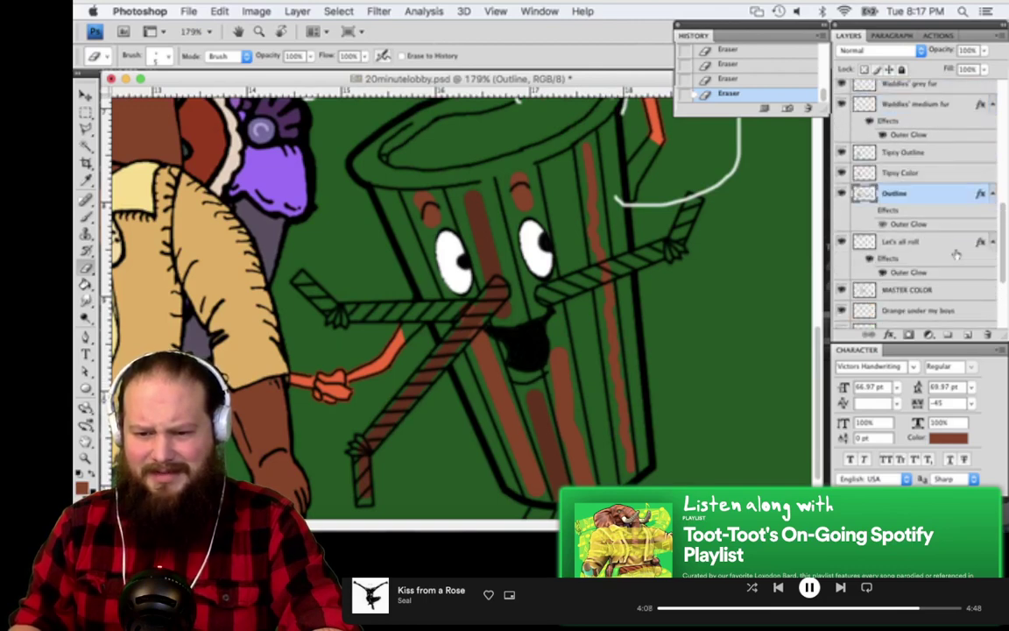
{"action": "scroll", "coordinate": [956, 254], "scroll_direction": "up", "scroll_amount": 3}
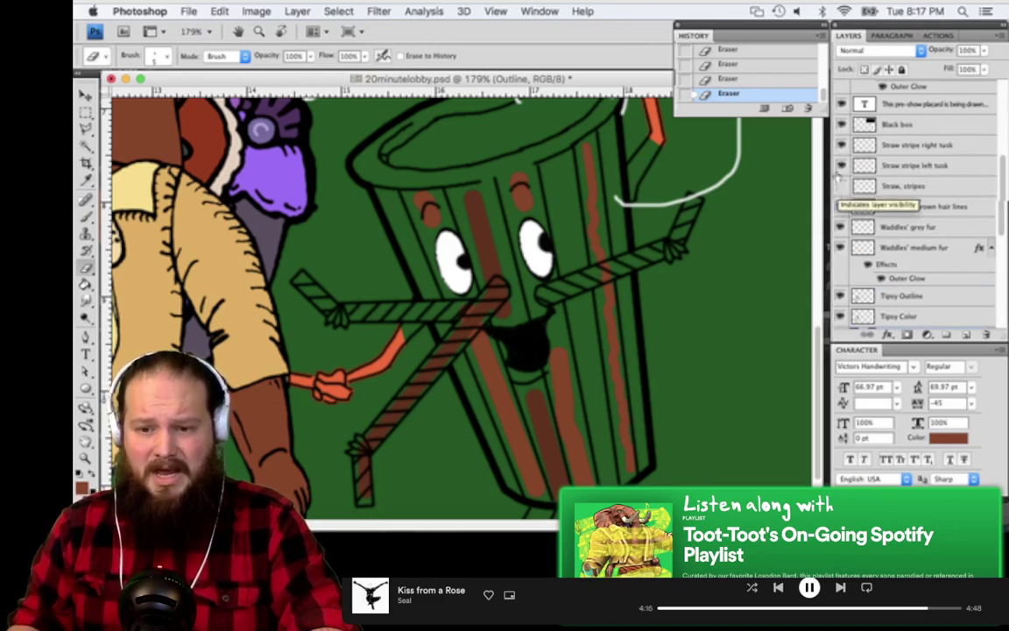
{"action": "left_click", "coordinate": [869, 151]}
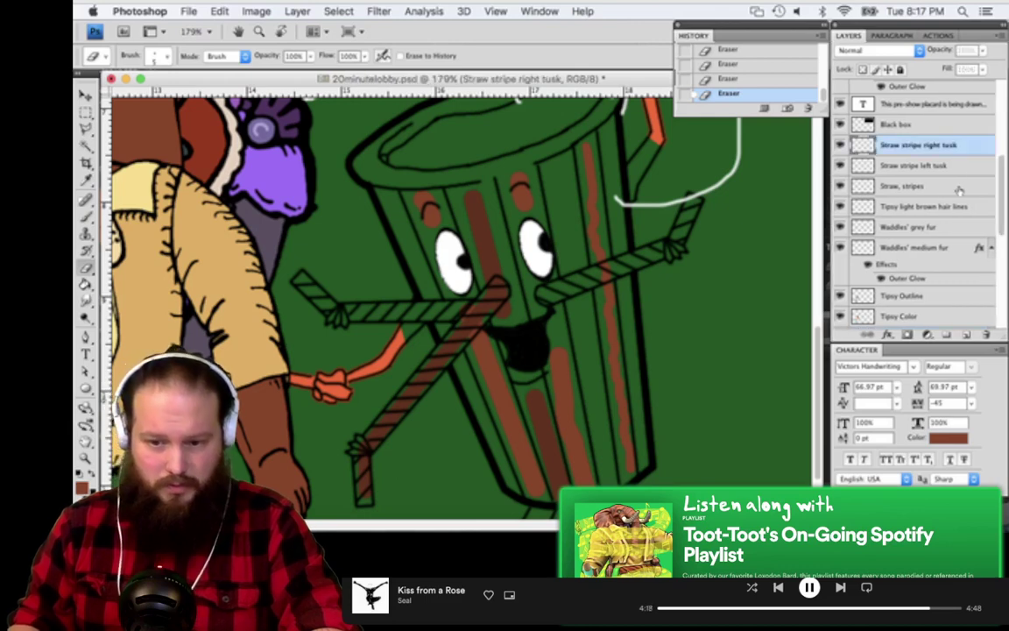
{"action": "left_click", "coordinate": [947, 330], "text": "super"}
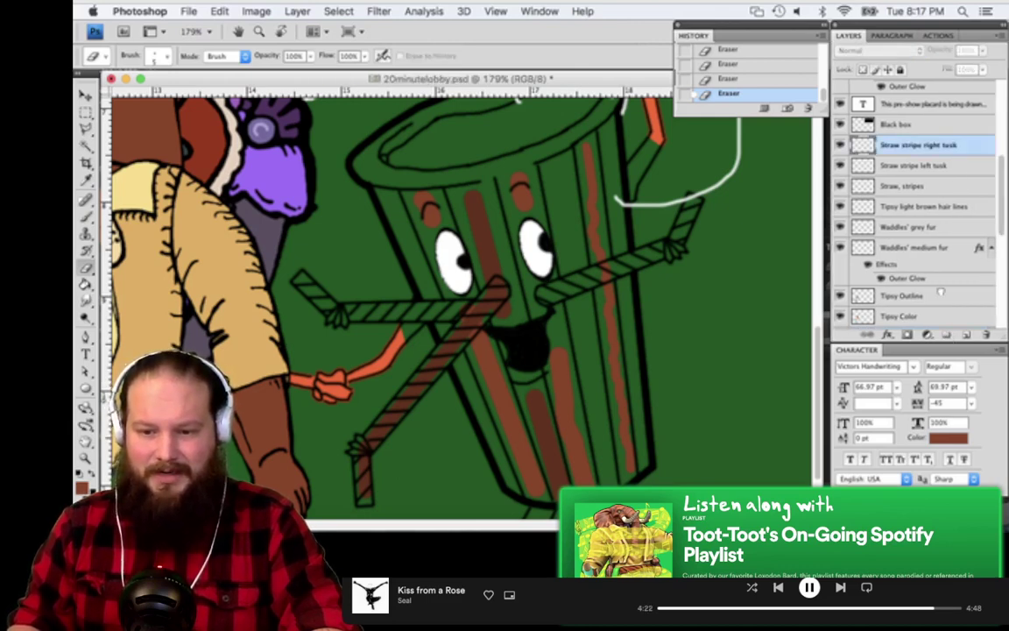
{"action": "scroll", "coordinate": [939, 177], "scroll_direction": "down", "scroll_amount": 4}
{"action": "left_click_drag", "start_coordinate": [939, 177], "coordinate": [937, 189]}
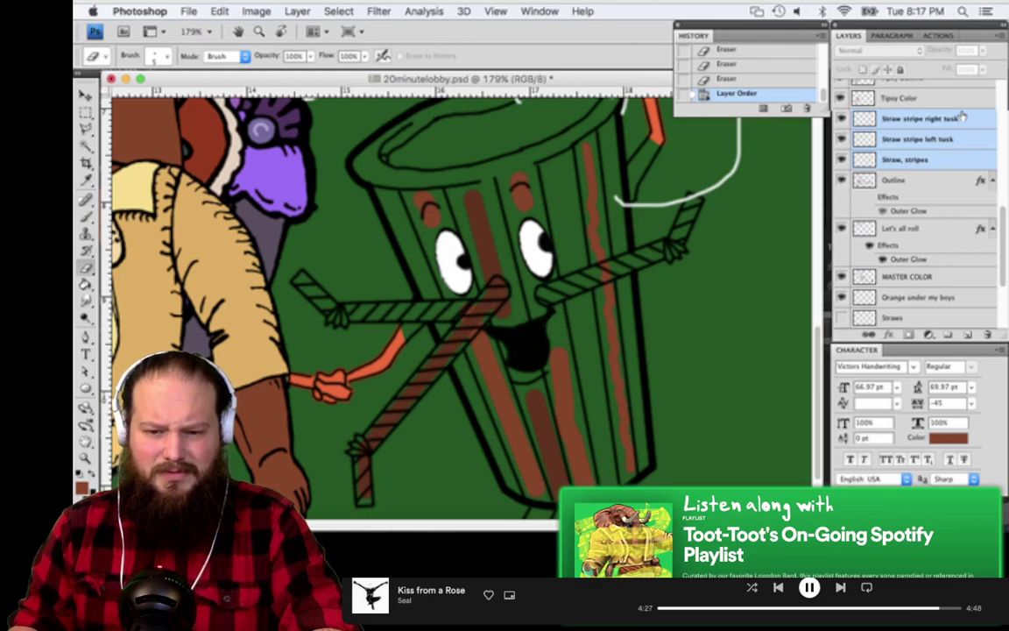
Preview the Outline layer's Outer Glow by switching it on and off, leaving it off
{"action": "left_click", "coordinate": [915, 212]}
{"action": "left_click", "coordinate": [881, 212]}
{"action": "left_click", "coordinate": [880, 211]}
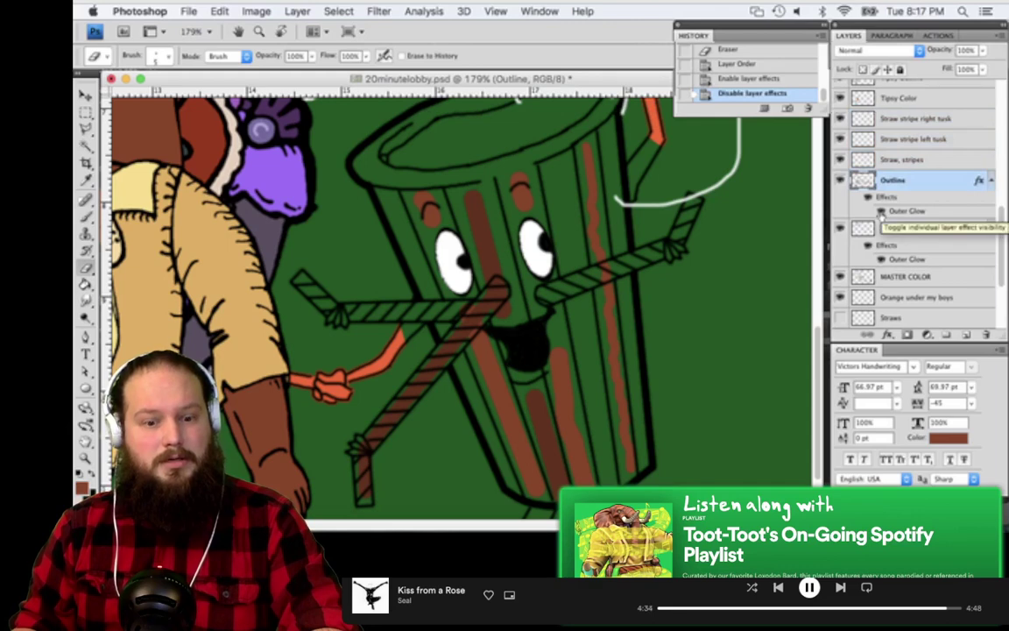
{"action": "left_click", "coordinate": [880, 212]}
{"action": "left_click", "coordinate": [880, 212]}
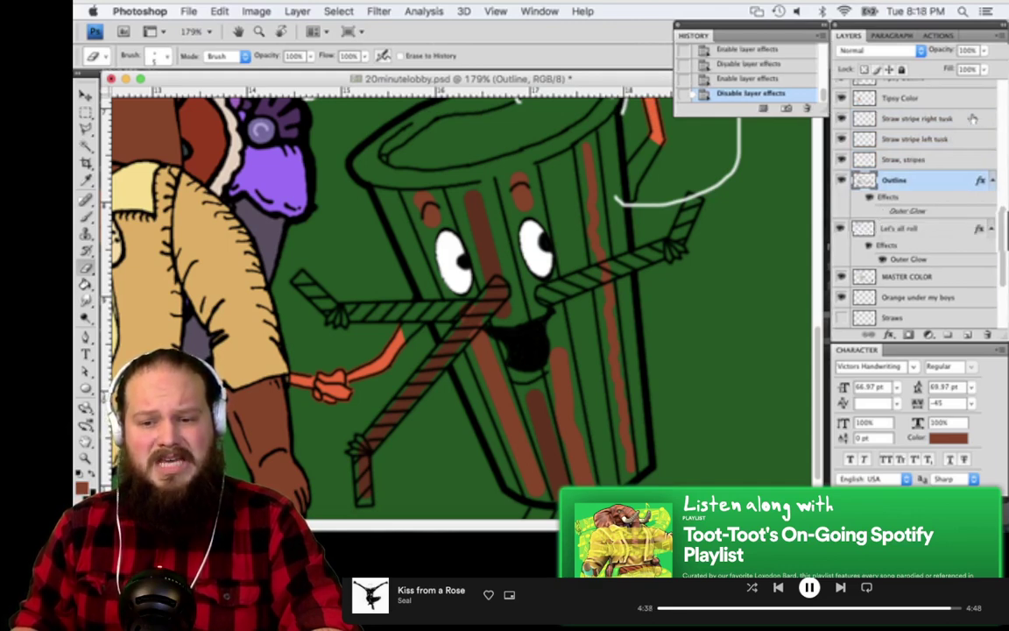
Merge the three straw stripe layers down into Outline and briefly preview the merged layer's Outer Glow
{"action": "right_click", "coordinate": [876, 117]}
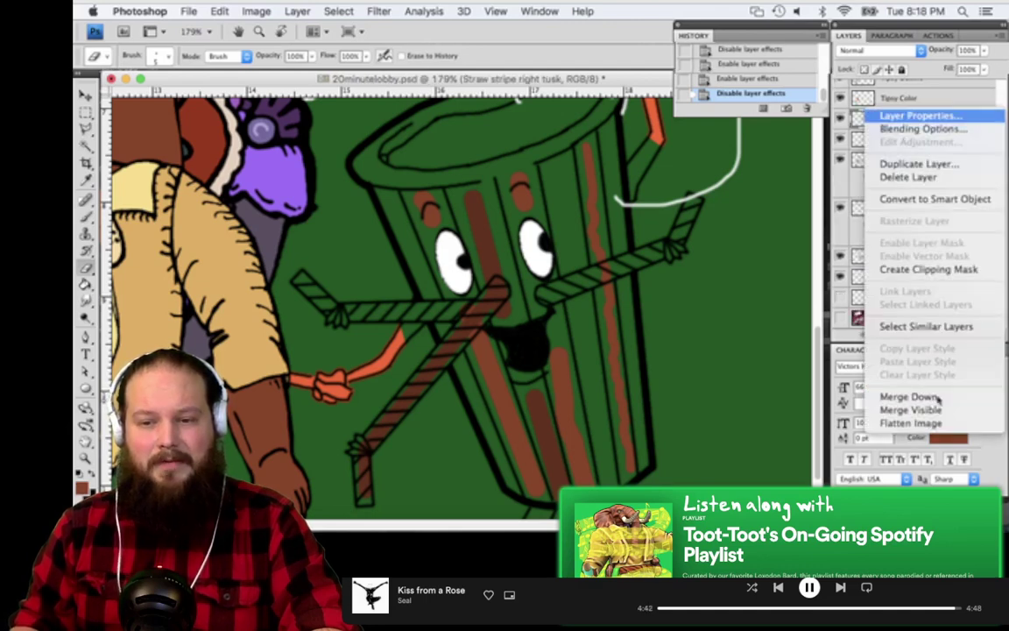
{"action": "left_click", "coordinate": [938, 399]}
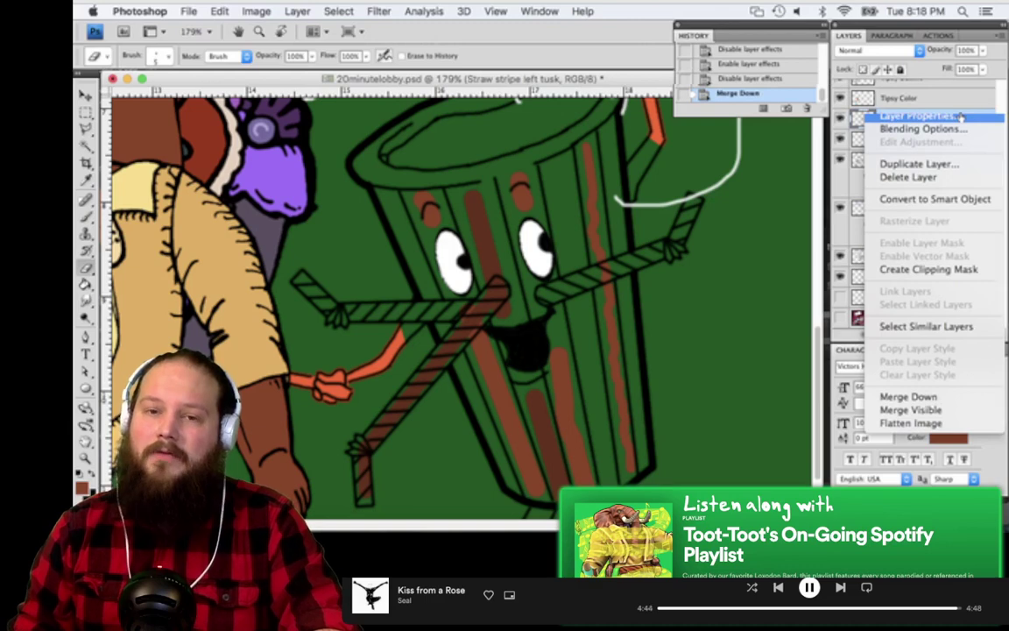
{"action": "left_click", "coordinate": [920, 397]}
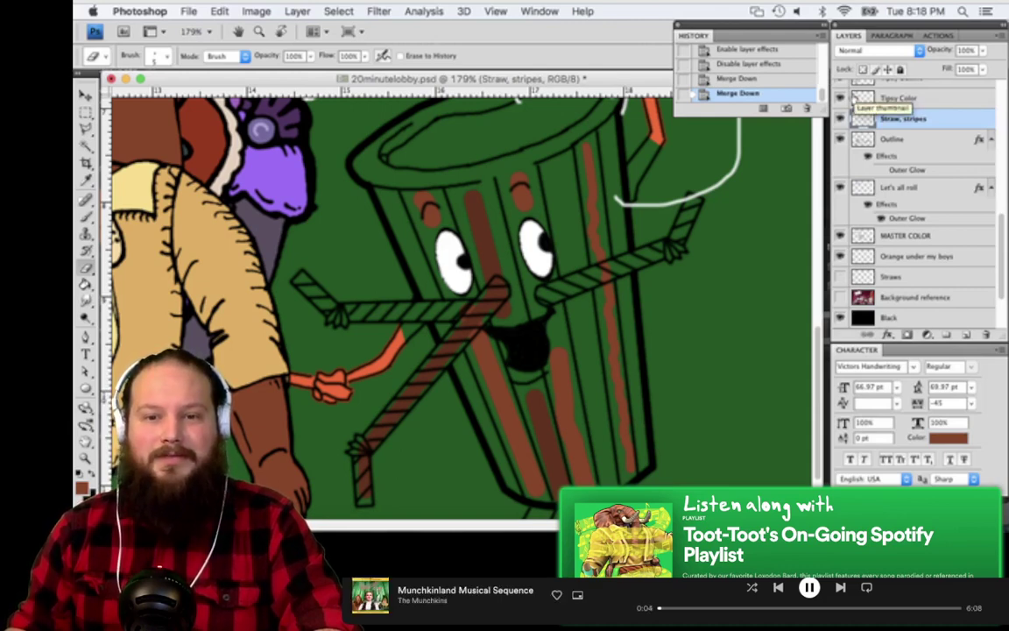
{"action": "key", "text": "space"}
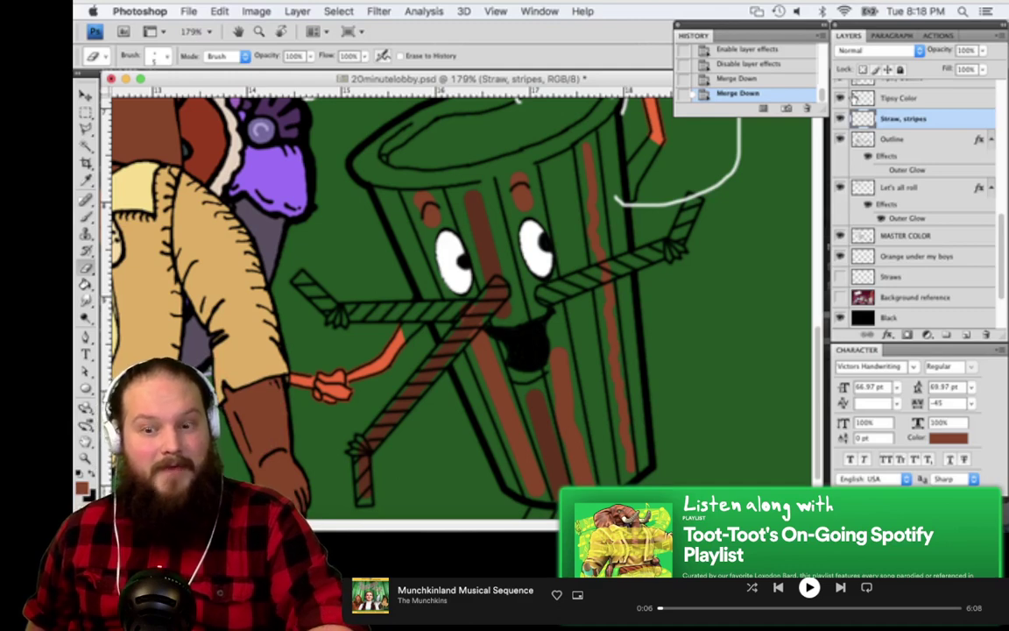
{"action": "scroll", "coordinate": [801, 320], "scroll_direction": "down", "scroll_amount": 2}
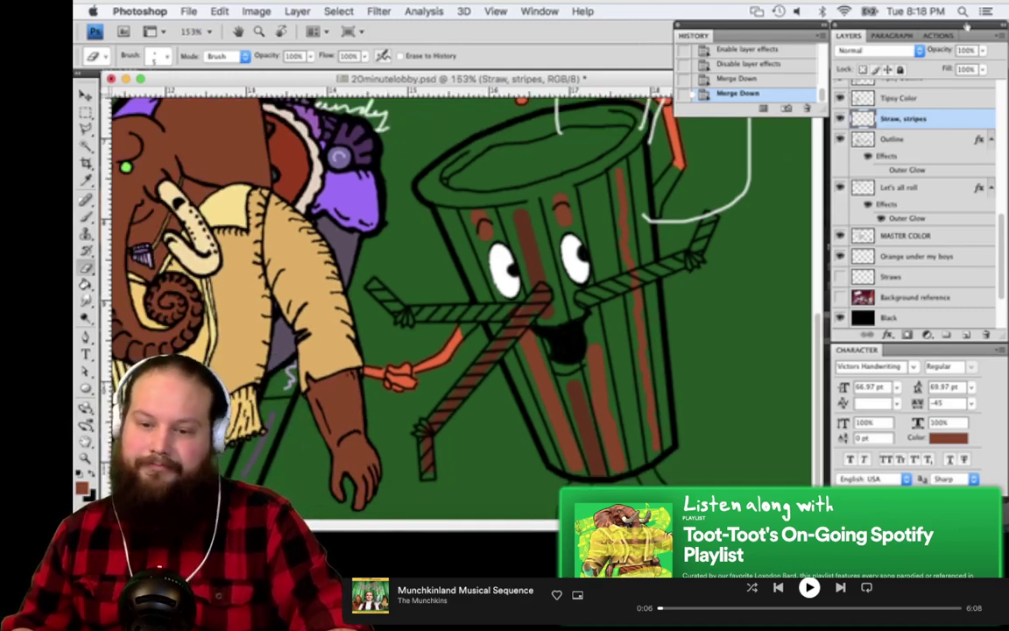
{"action": "right_click", "coordinate": [865, 112]}
{"action": "left_click", "coordinate": [915, 398]}
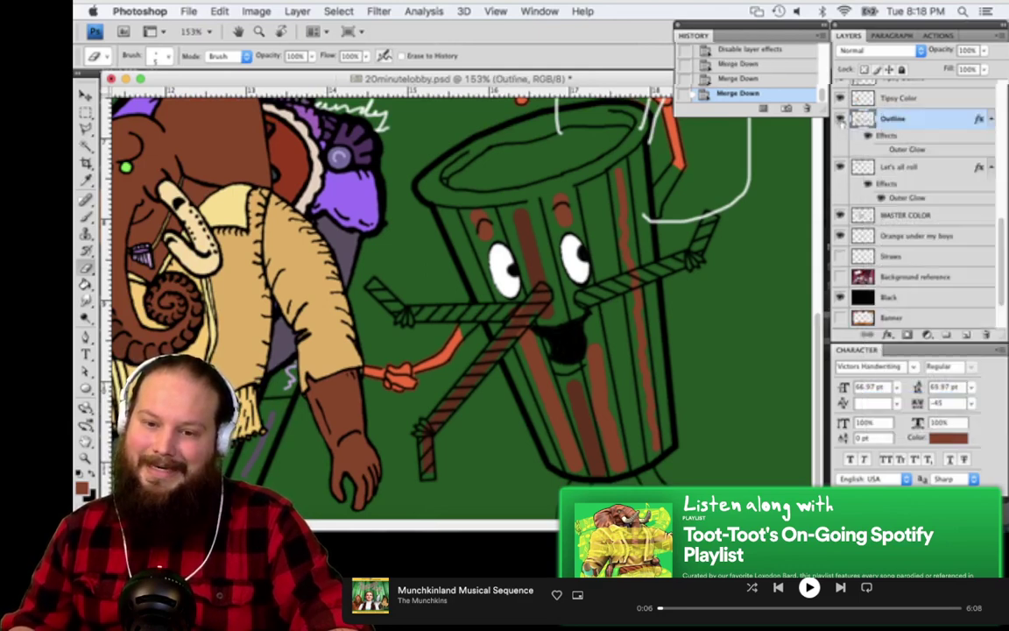
{"action": "left_click", "coordinate": [879, 149]}
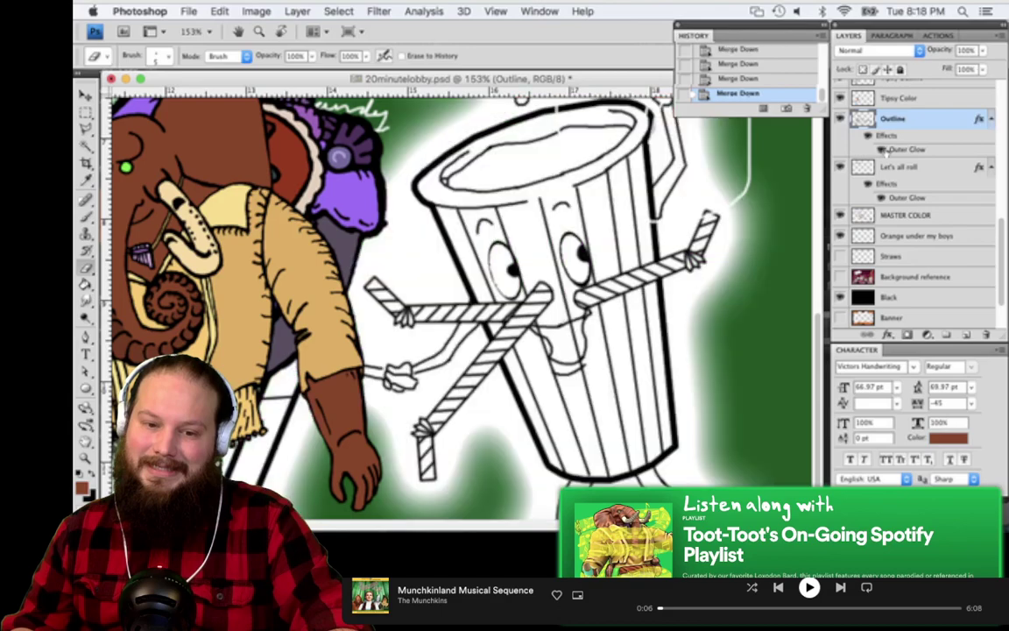
{"action": "left_click", "coordinate": [879, 149]}
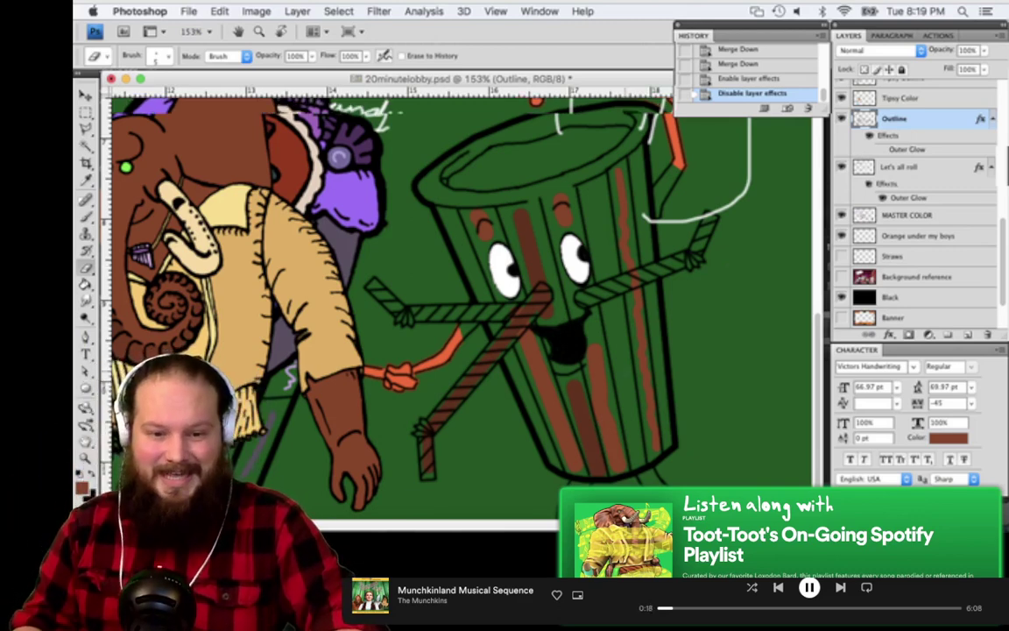
Bring the whole placard into view and collapse the History panel
{"action": "scroll", "coordinate": [455, 307], "scroll_direction": "left", "scroll_amount": 5}
{"action": "scroll", "coordinate": [456, 306], "scroll_direction": "down", "scroll_amount": 5}
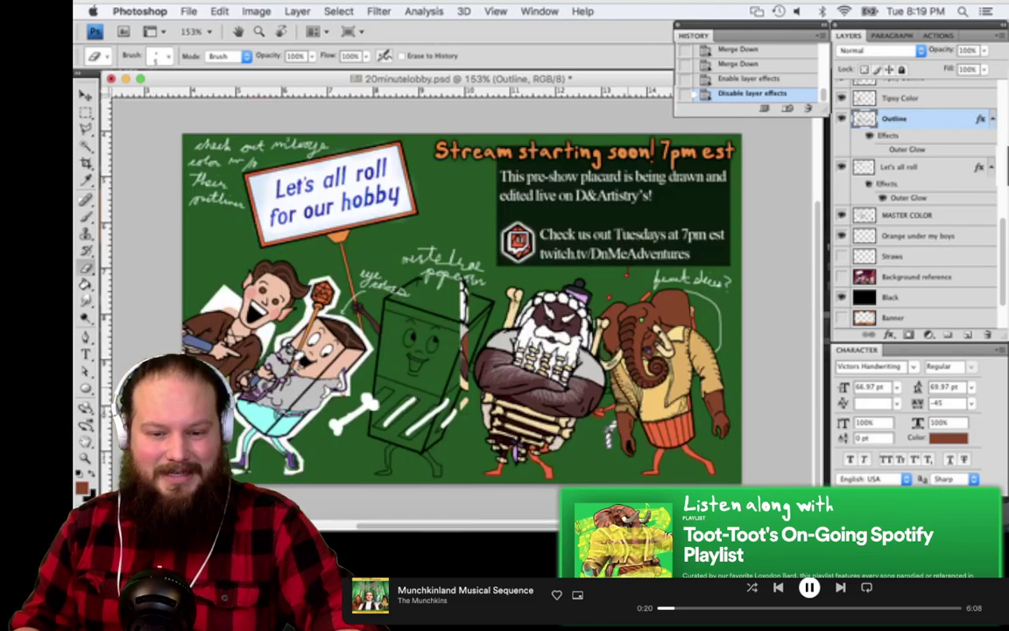
{"action": "key", "text": "super+0"}
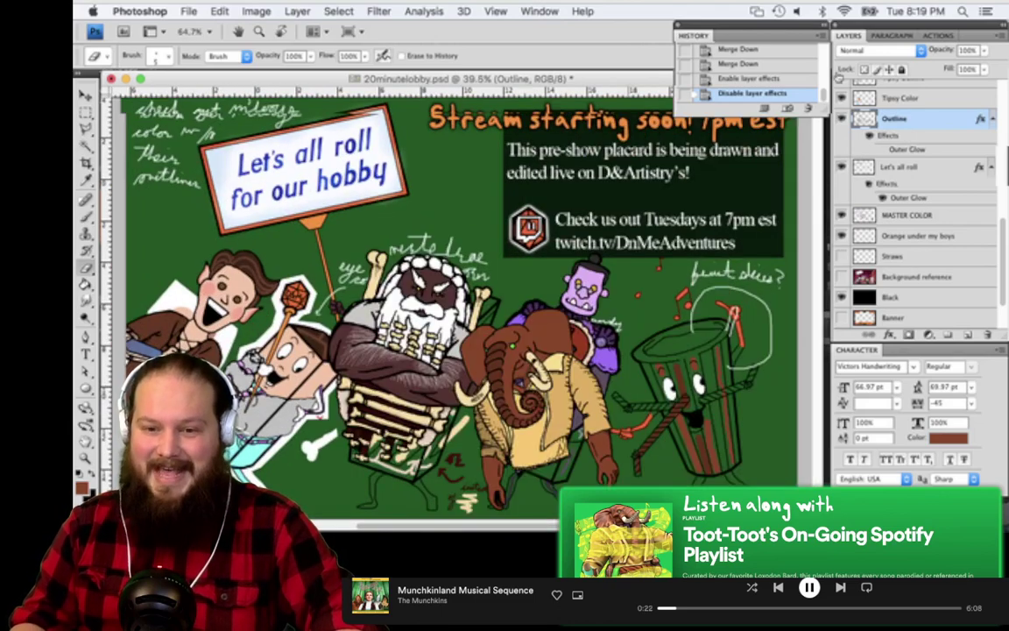
{"action": "scroll", "coordinate": [463, 304], "scroll_direction": "down", "scroll_amount": 1}
{"action": "left_click", "coordinate": [824, 24]}
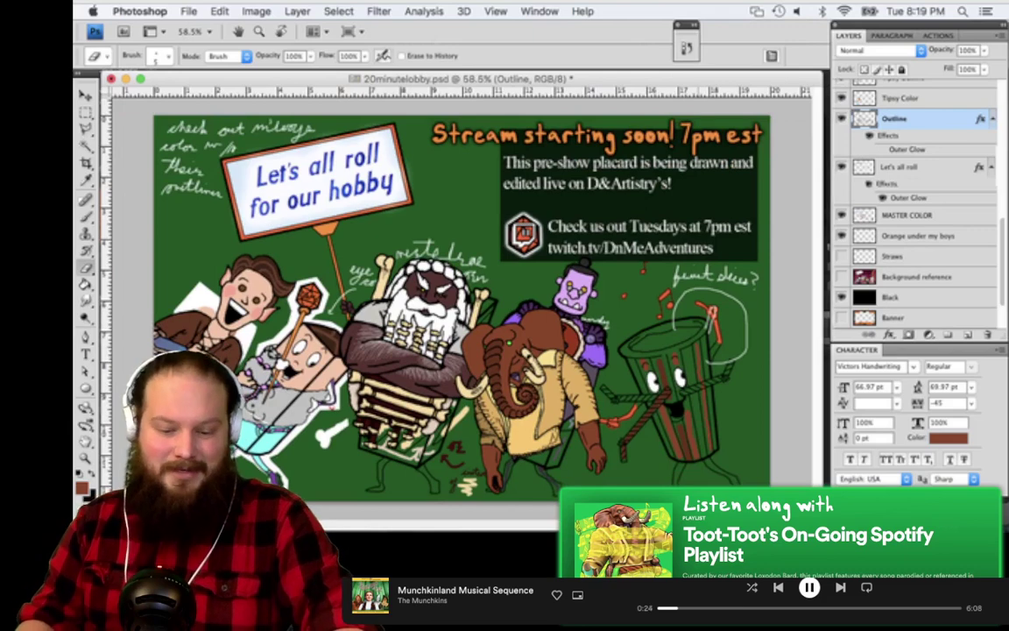
Move the Toot-Toot, Roq and Onyx reference characters up so the snack boxes beneath them are uncovered
{"action": "key", "text": "v"}
{"action": "scroll", "coordinate": [916, 201], "scroll_direction": "up", "scroll_amount": 10}
{"action": "left_click", "coordinate": [916, 90]}
{"action": "left_click_drag", "start_coordinate": [501, 411], "coordinate": [543, 248]}
{"action": "left_click", "coordinate": [546, 371], "text": "super"}
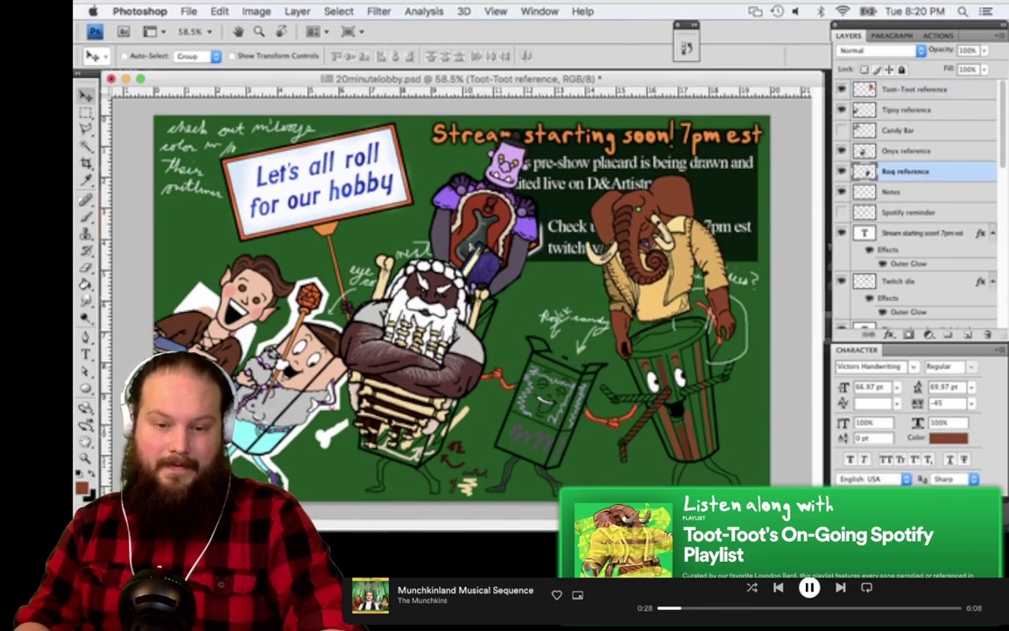
{"action": "left_click_drag", "start_coordinate": [435, 232], "coordinate": [463, 98]}
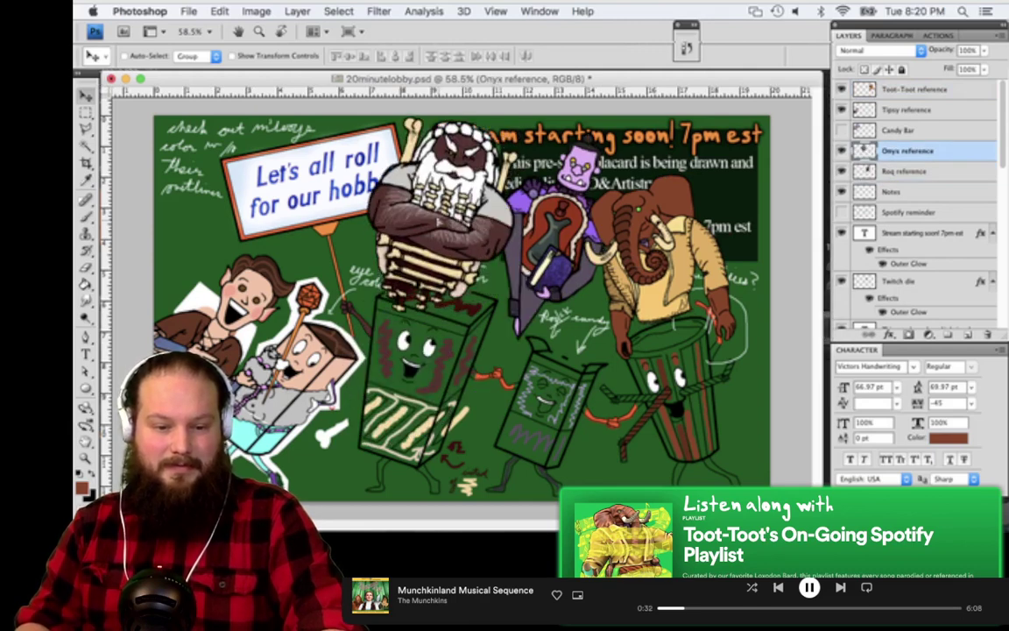
{"action": "left_click_drag", "start_coordinate": [439, 222], "coordinate": [443, 224]}
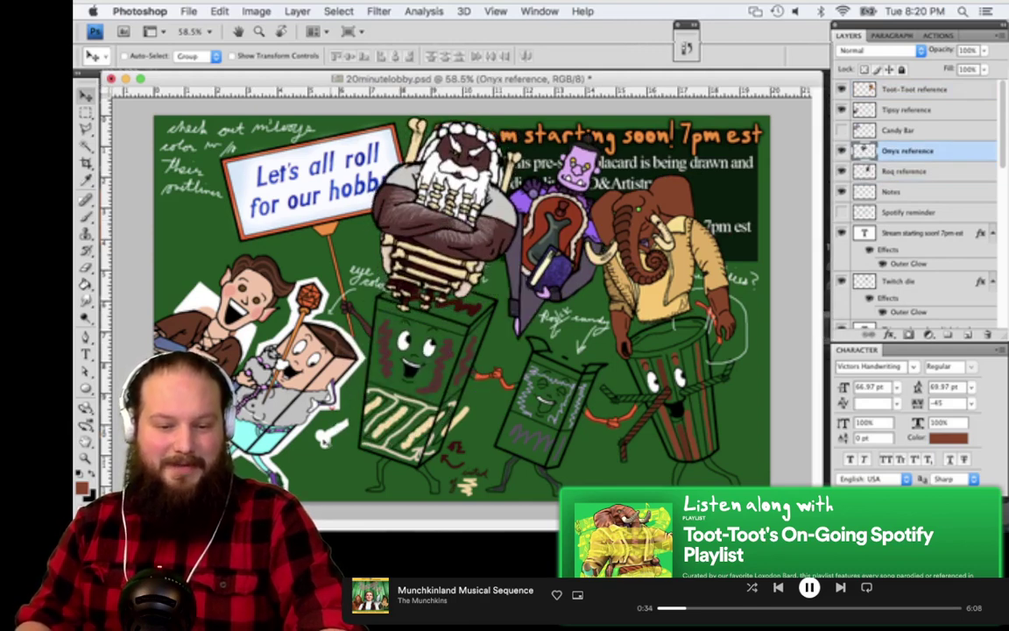
Erase the white bone-shaped doodle beside the popcorn box from the Notes layer with a larger eraser brush, and target the Tipsy Color layer
{"action": "left_click", "coordinate": [355, 440], "text": "super"}
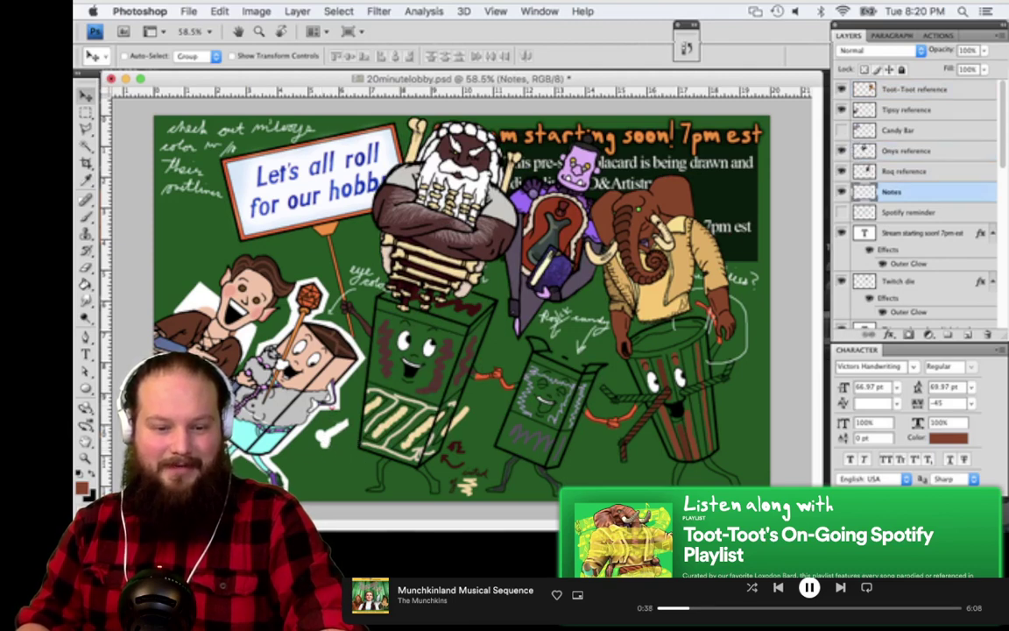
{"action": "key", "text": "e"}
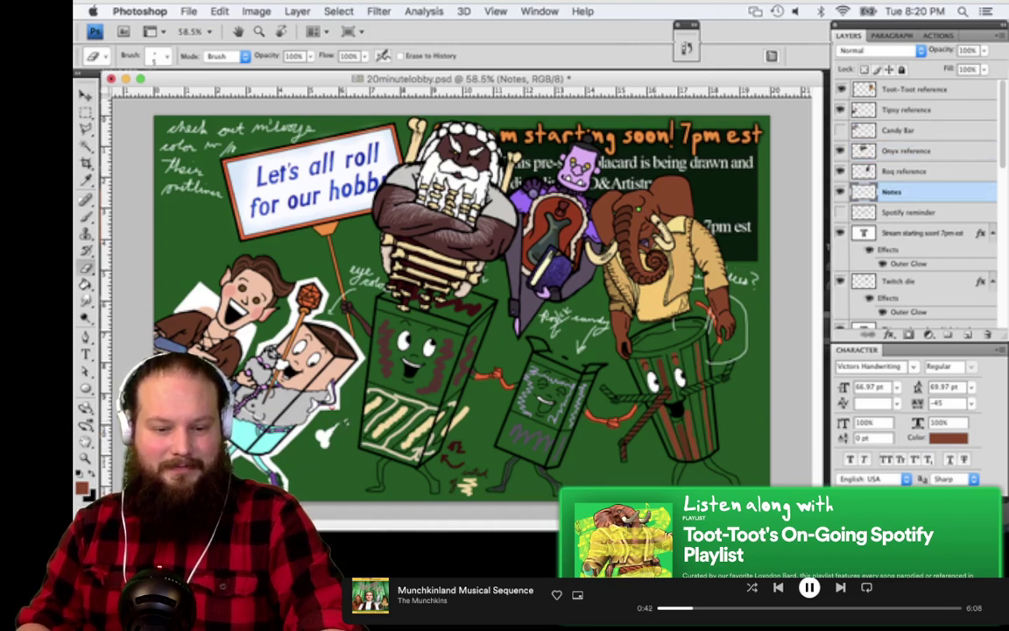
{"action": "right_click", "coordinate": [357, 388]}
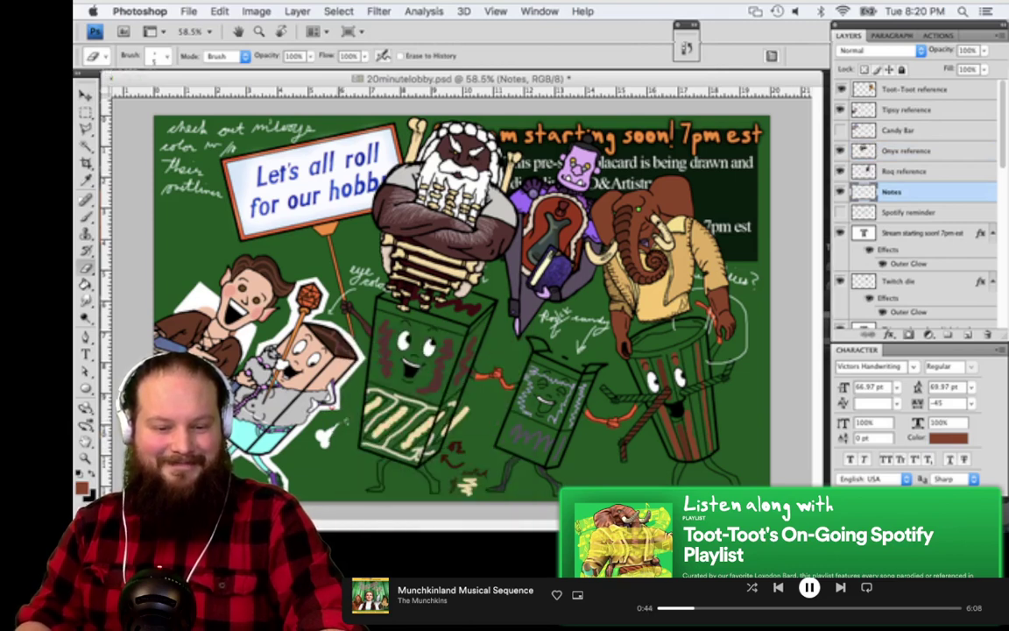
{"action": "left_click", "coordinate": [485, 472]}
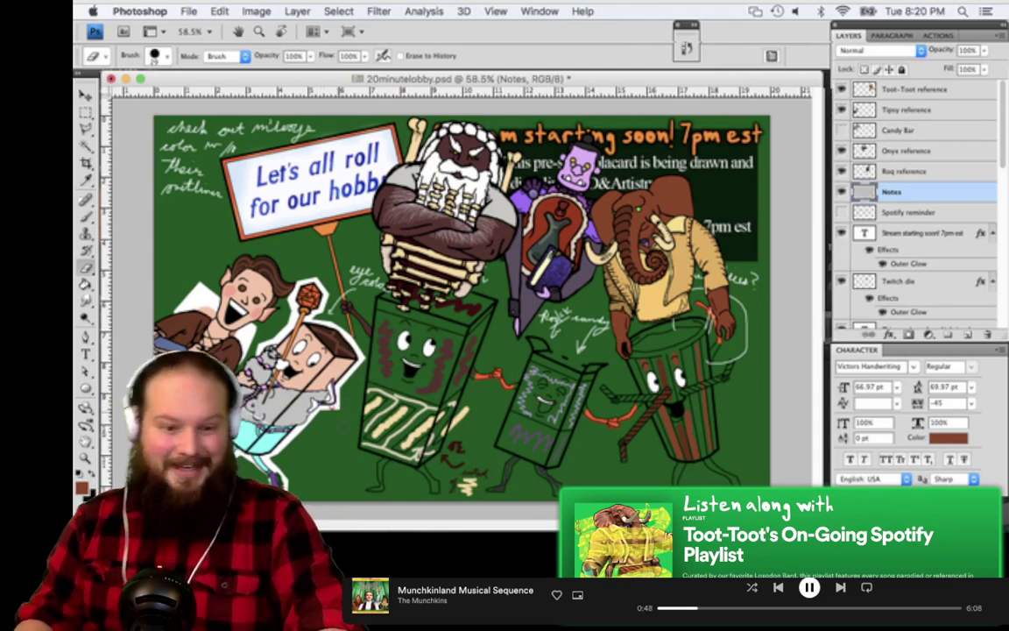
{"action": "key", "text": "v"}
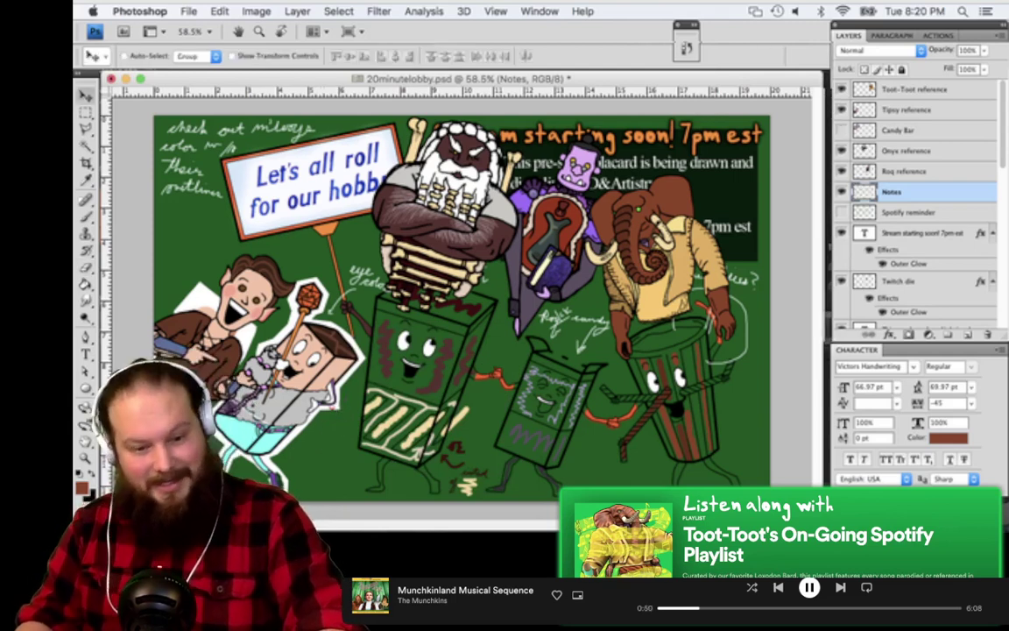
{"action": "left_click", "coordinate": [334, 407], "text": "super"}
{"action": "key", "text": "e"}
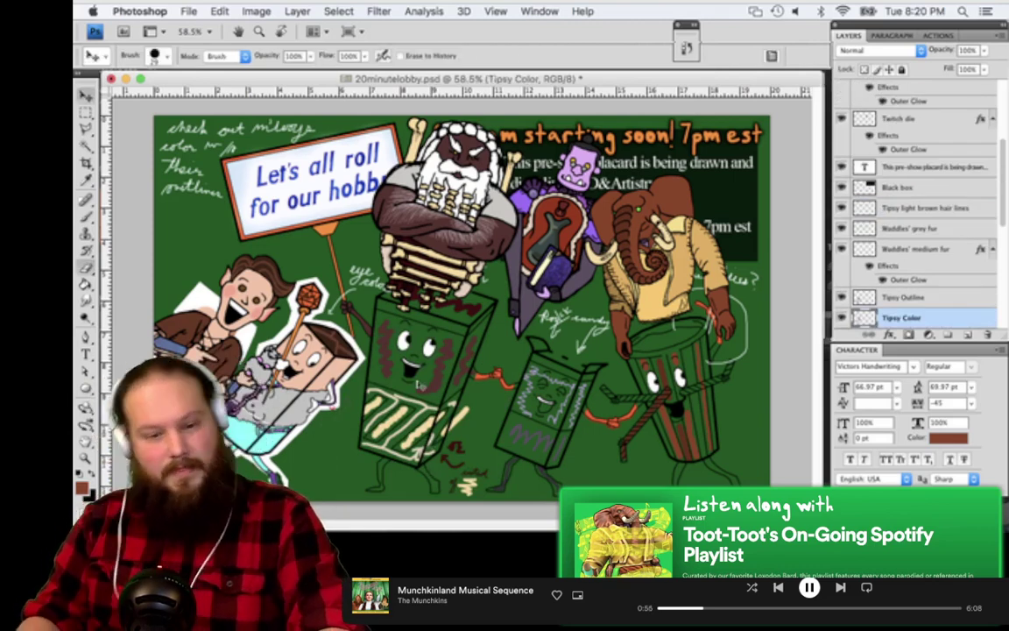
Move the Onyx reference character over the "Let's all roll" sign to uncover the popcorn box's top and its note
{"action": "key", "text": "v"}
{"action": "left_click", "coordinate": [441, 227], "text": "super"}
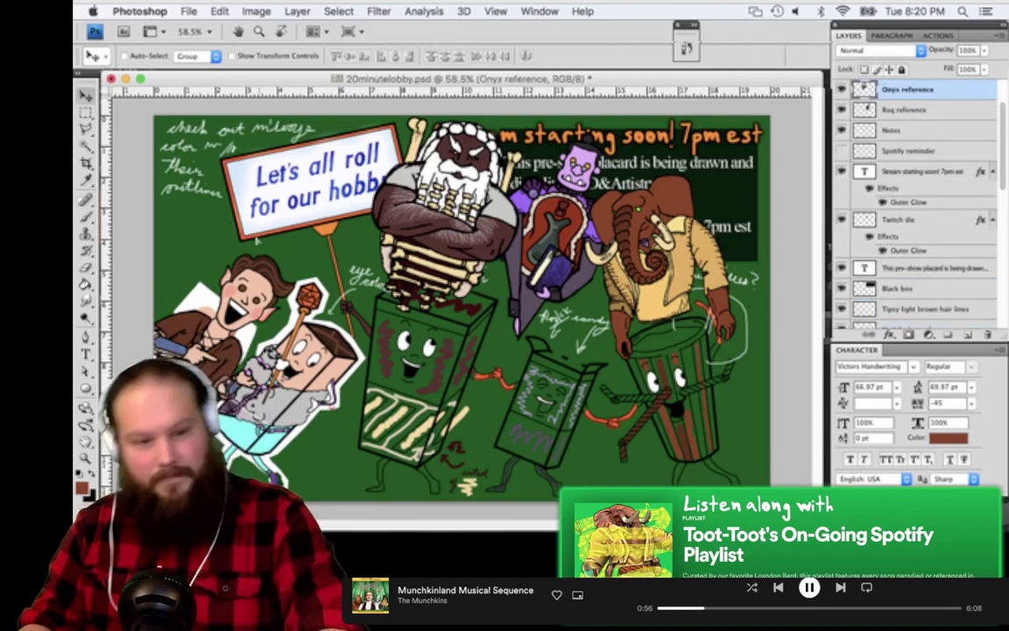
{"action": "left_click_drag", "start_coordinate": [441, 227], "coordinate": [290, 231]}
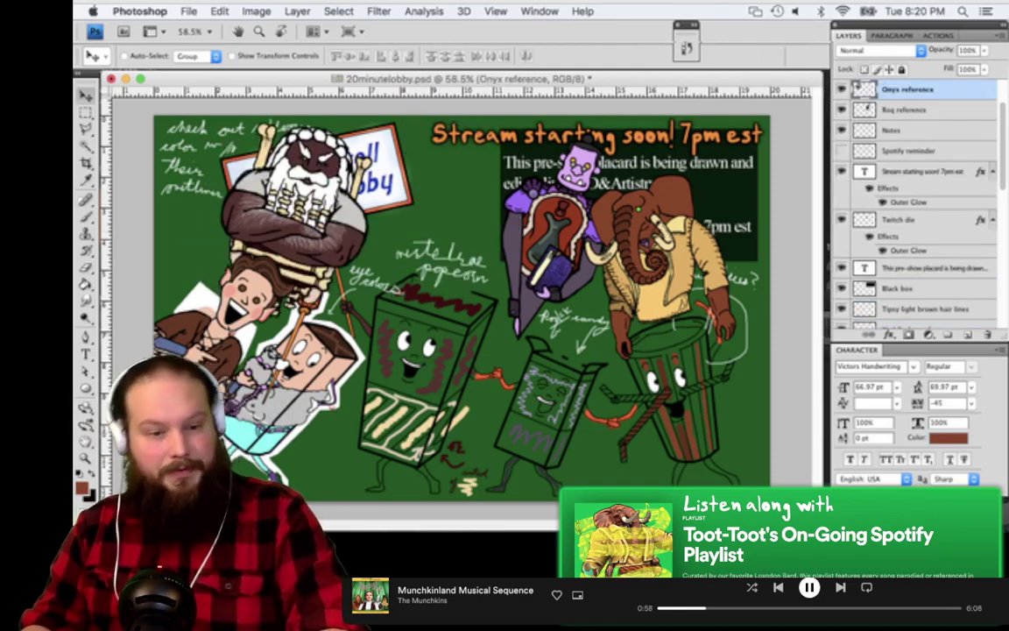
{"action": "left_click", "coordinate": [249, 307], "text": "super"}
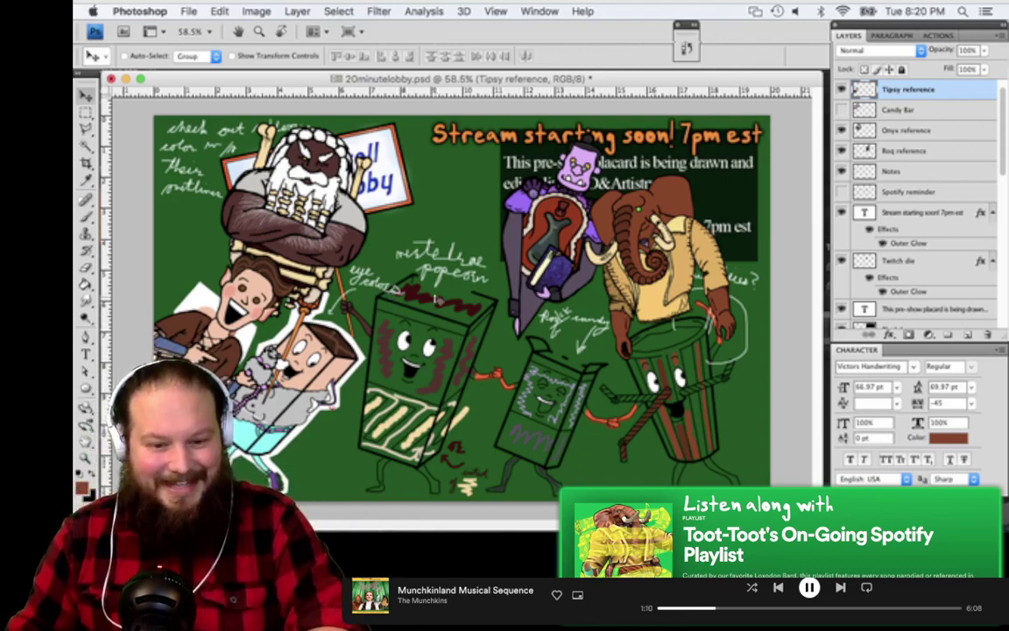
On the MASTER COLOR layer, sample the dark maroon scribble and brush straight strokes along the inside edges of the popcorn box's opening
{"action": "left_click", "coordinate": [439, 301], "text": "super"}
{"action": "scroll", "coordinate": [471, 330], "scroll_direction": "up", "scroll_amount": 5}
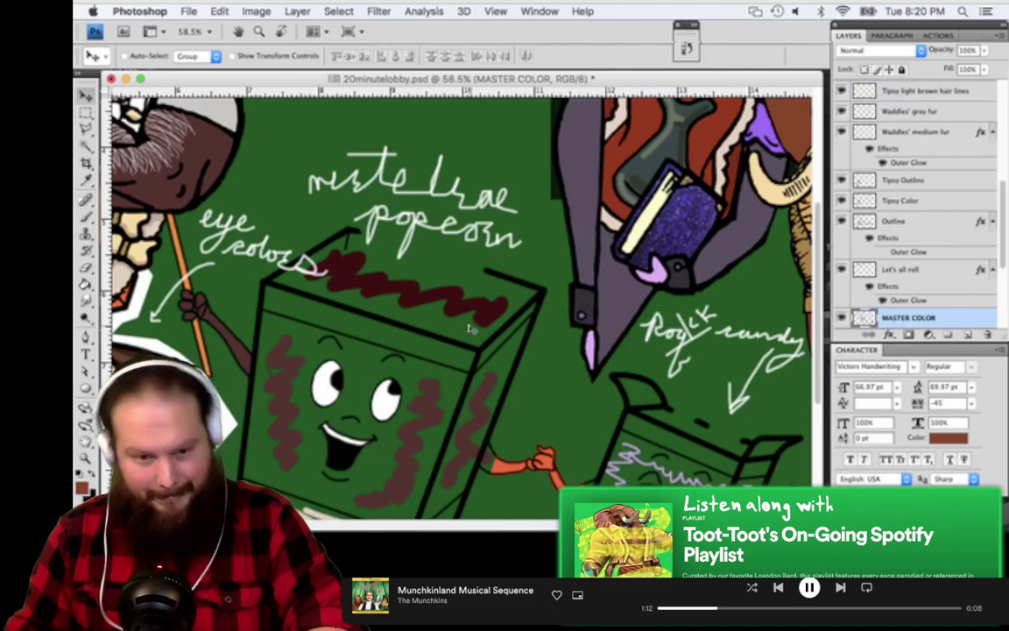
{"action": "scroll", "coordinate": [473, 312], "scroll_direction": "up", "scroll_amount": 2}
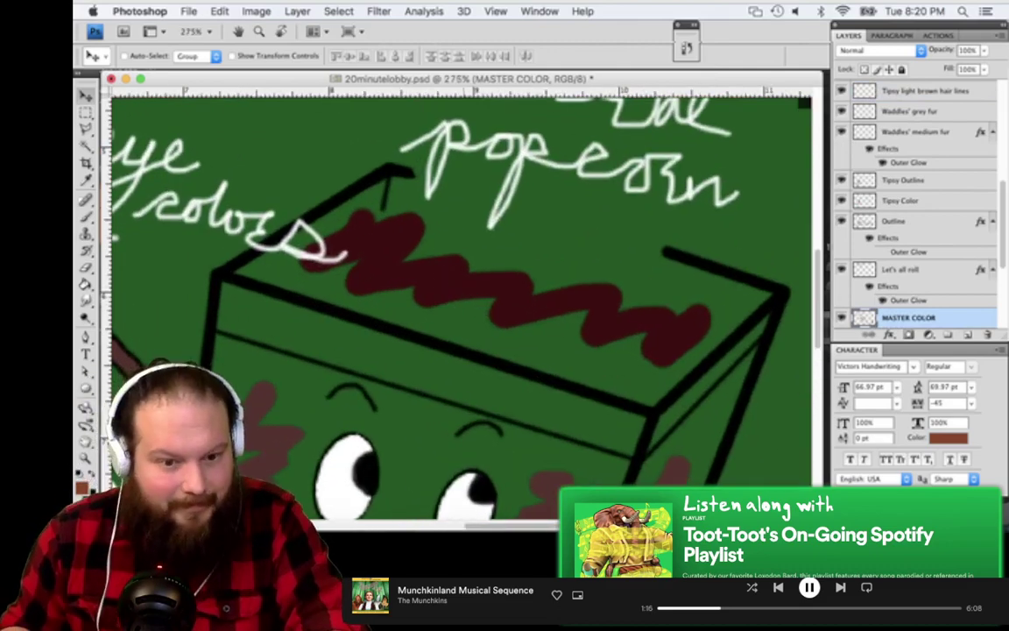
{"action": "key", "text": "b"}
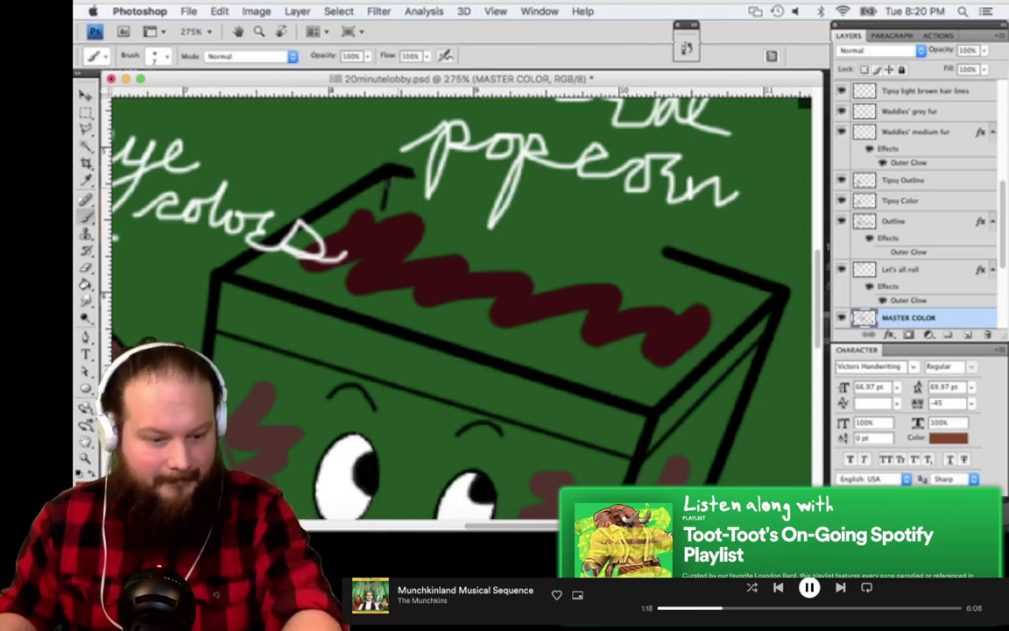
{"action": "key", "text": "i"}
{"action": "left_click", "coordinate": [407, 277]}
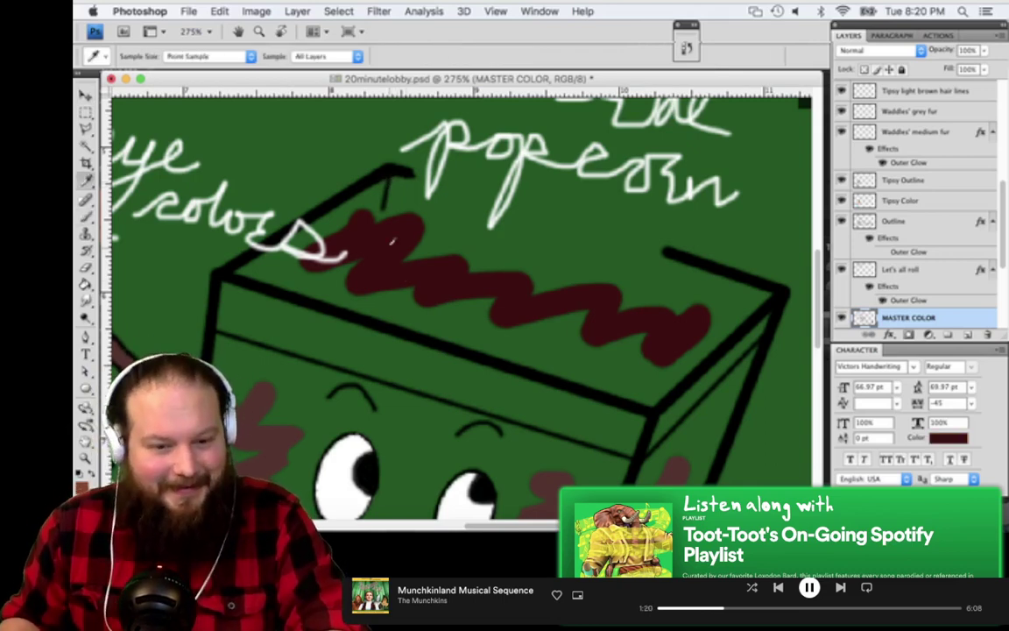
{"action": "key", "text": "b"}
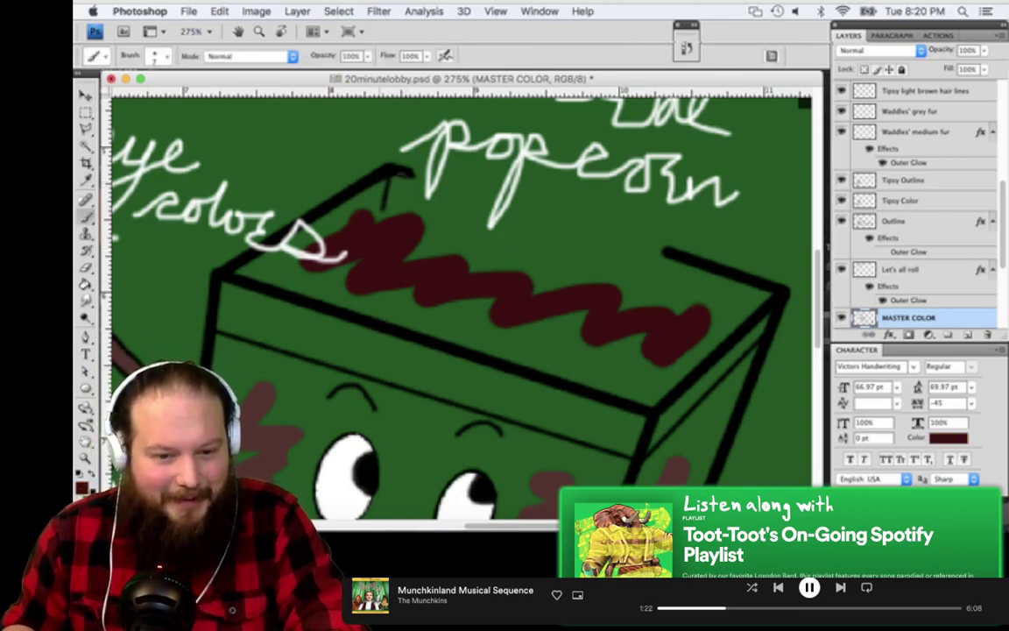
{"action": "mouse_move", "coordinate": [399, 178]}
{"action": "left_mouse_down"}
{"action": "mouse_move", "coordinate": [381, 185]}
{"action": "mouse_move", "coordinate": [385, 200]}
{"action": "left_mouse_up"}
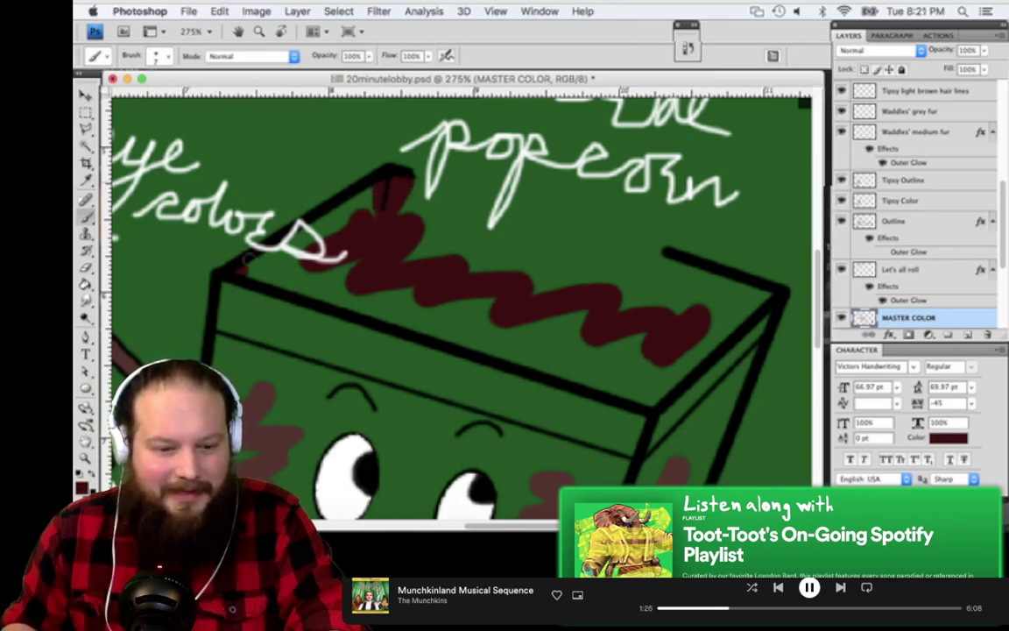
{"action": "left_click", "coordinate": [217, 245], "text": "shift"}
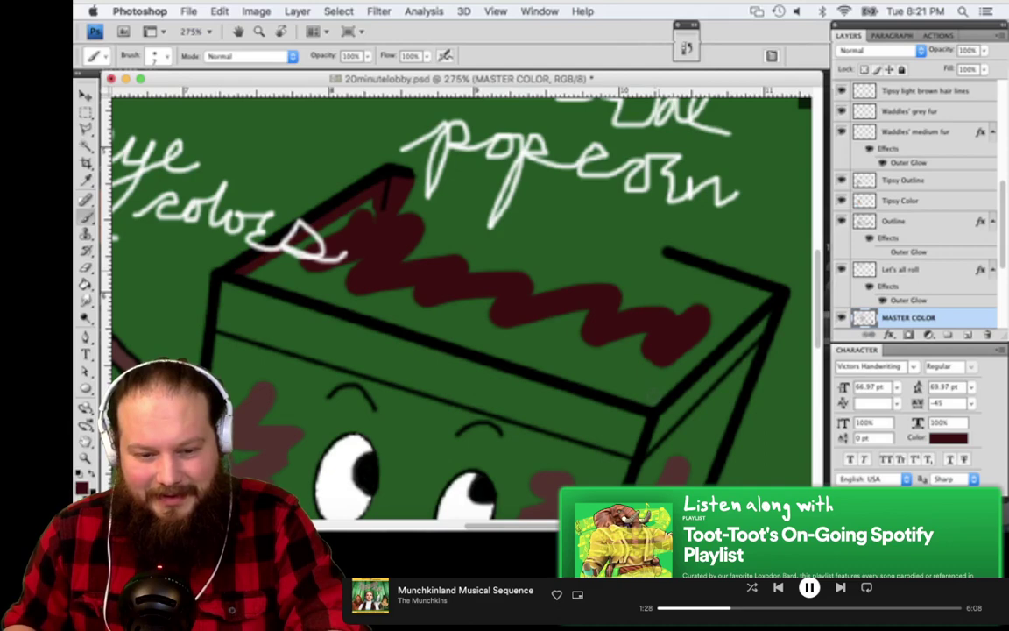
{"action": "left_click", "coordinate": [657, 403], "text": "shift"}
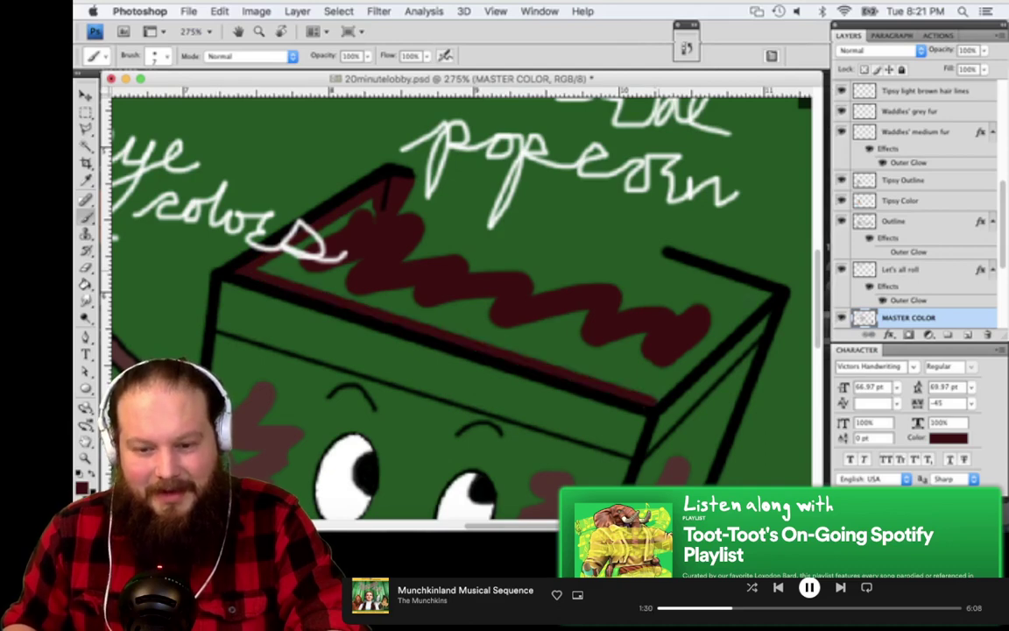
{"action": "left_click", "coordinate": [773, 298], "text": "shift"}
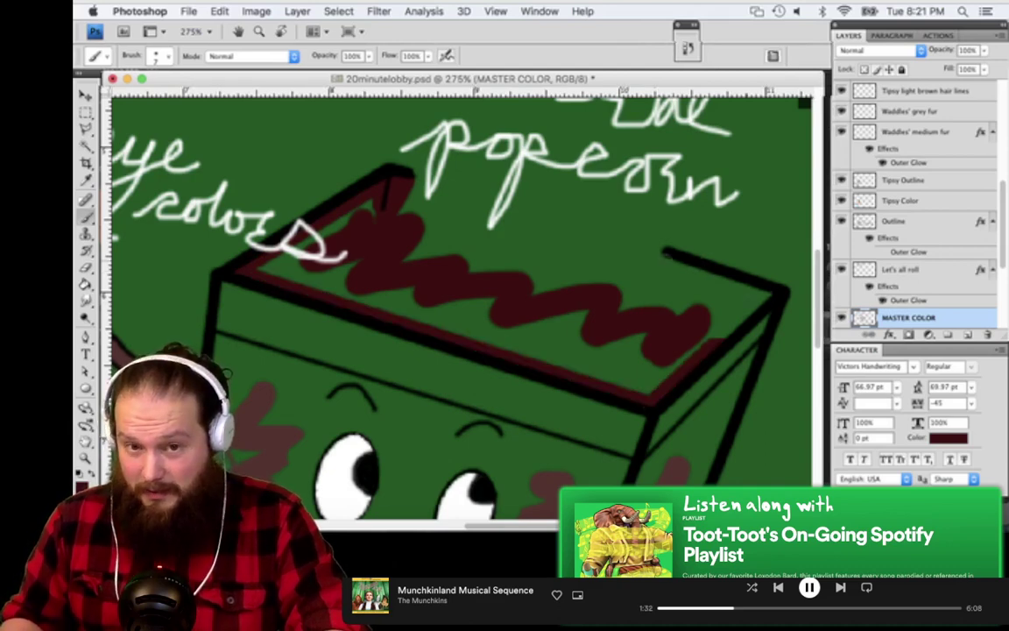
{"action": "left_click", "coordinate": [670, 260], "text": "shift"}
Paint a curved dip along the back edge of the popcorn box's opening and fill the remaining green inside it with dark maroon
{"action": "mouse_move", "coordinate": [409, 185]}
{"action": "left_mouse_down"}
{"action": "mouse_move", "coordinate": [418, 229]}
{"action": "mouse_move", "coordinate": [476, 274]}
{"action": "mouse_move", "coordinate": [563, 289]}
{"action": "mouse_move", "coordinate": [660, 254]}
{"action": "mouse_move", "coordinate": [619, 279]}
{"action": "left_mouse_up"}
{"action": "left_click_drag", "start_coordinate": [531, 282], "coordinate": [408, 182]}
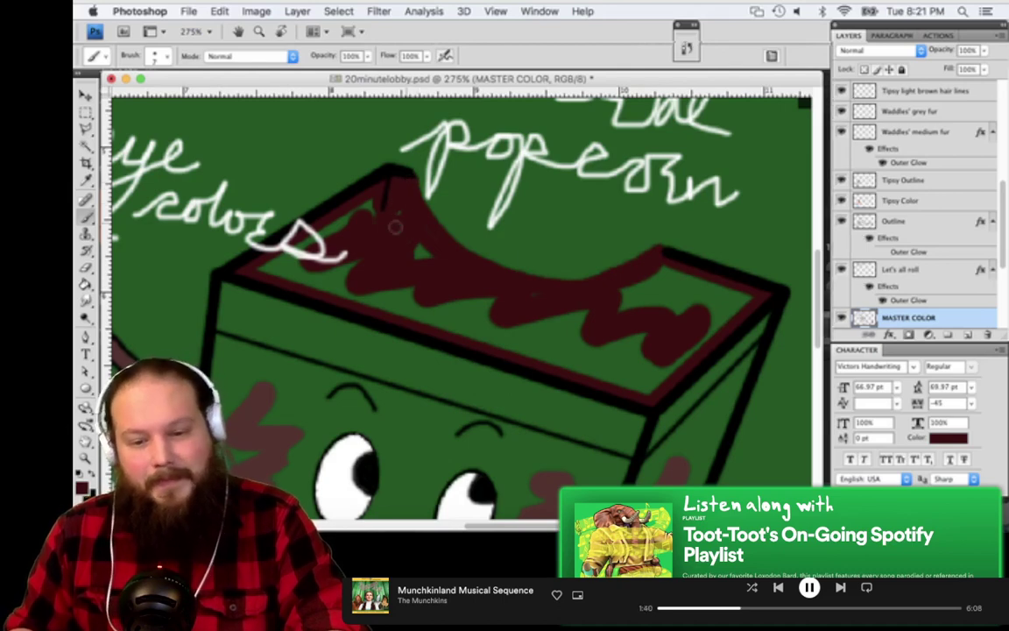
{"action": "mouse_move", "coordinate": [671, 272]}
{"action": "left_mouse_down"}
{"action": "mouse_move", "coordinate": [618, 294]}
{"action": "mouse_move", "coordinate": [718, 283]}
{"action": "mouse_move", "coordinate": [644, 395]}
{"action": "mouse_move", "coordinate": [582, 351]}
{"action": "mouse_move", "coordinate": [751, 296]}
{"action": "mouse_move", "coordinate": [652, 263]}
{"action": "mouse_move", "coordinate": [639, 296]}
{"action": "mouse_move", "coordinate": [573, 267]}
{"action": "mouse_move", "coordinate": [547, 282]}
{"action": "left_mouse_up"}
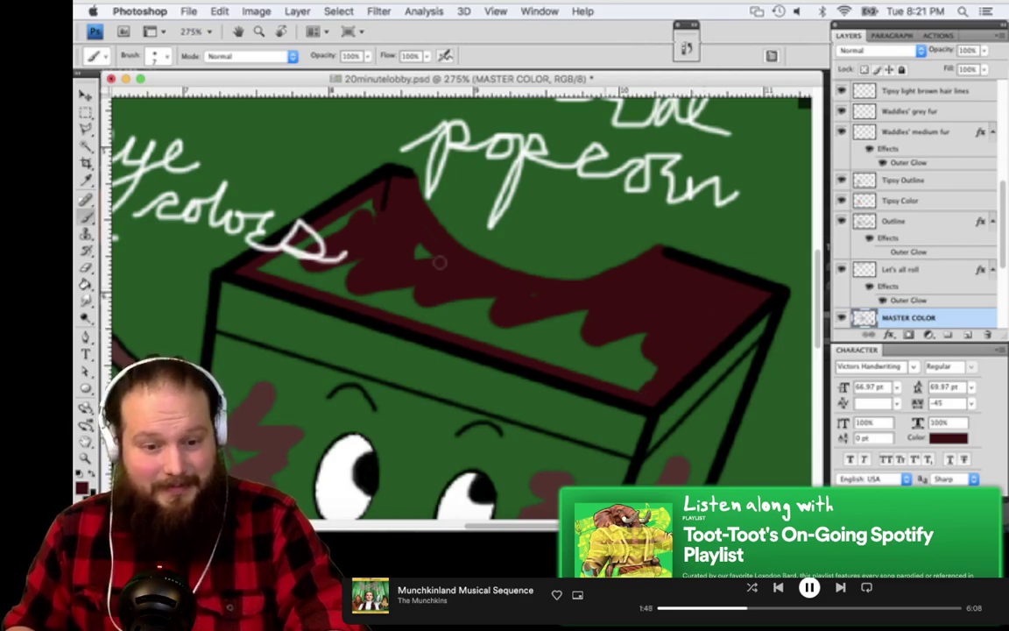
{"action": "left_click_drag", "start_coordinate": [440, 261], "coordinate": [429, 249]}
{"action": "mouse_move", "coordinate": [379, 206]}
{"action": "left_mouse_down"}
{"action": "mouse_move", "coordinate": [260, 267]}
{"action": "mouse_move", "coordinate": [300, 253]}
{"action": "mouse_move", "coordinate": [285, 263]}
{"action": "mouse_move", "coordinate": [314, 283]}
{"action": "mouse_move", "coordinate": [370, 293]}
{"action": "mouse_move", "coordinate": [358, 262]}
{"action": "mouse_move", "coordinate": [349, 281]}
{"action": "mouse_move", "coordinate": [364, 298]}
{"action": "mouse_move", "coordinate": [553, 306]}
{"action": "mouse_move", "coordinate": [527, 294]}
{"action": "mouse_move", "coordinate": [597, 309]}
{"action": "mouse_move", "coordinate": [644, 324]}
{"action": "mouse_move", "coordinate": [654, 360]}
{"action": "mouse_move", "coordinate": [635, 374]}
{"action": "mouse_move", "coordinate": [545, 362]}
{"action": "mouse_move", "coordinate": [436, 324]}
{"action": "mouse_move", "coordinate": [626, 372]}
{"action": "mouse_move", "coordinate": [481, 339]}
{"action": "left_mouse_up"}
{"action": "mouse_move", "coordinate": [661, 350]}
{"action": "left_mouse_down"}
{"action": "mouse_move", "coordinate": [416, 288]}
{"action": "mouse_move", "coordinate": [586, 309]}
{"action": "mouse_move", "coordinate": [655, 340]}
{"action": "mouse_move", "coordinate": [548, 328]}
{"action": "left_mouse_up"}
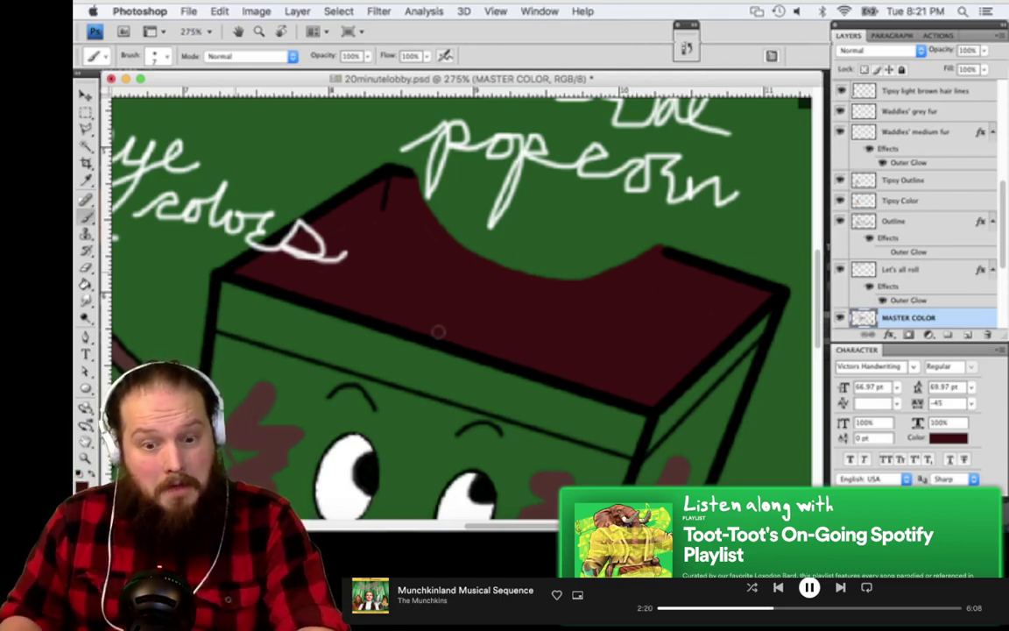
Sample the lighter reddish brown from the popcorn box's front scribble and paint a short stroke with it beside the eye
{"action": "scroll", "coordinate": [466, 324], "scroll_direction": "down", "scroll_amount": 2}
{"action": "scroll", "coordinate": [466, 323], "scroll_direction": "down", "scroll_amount": 2}
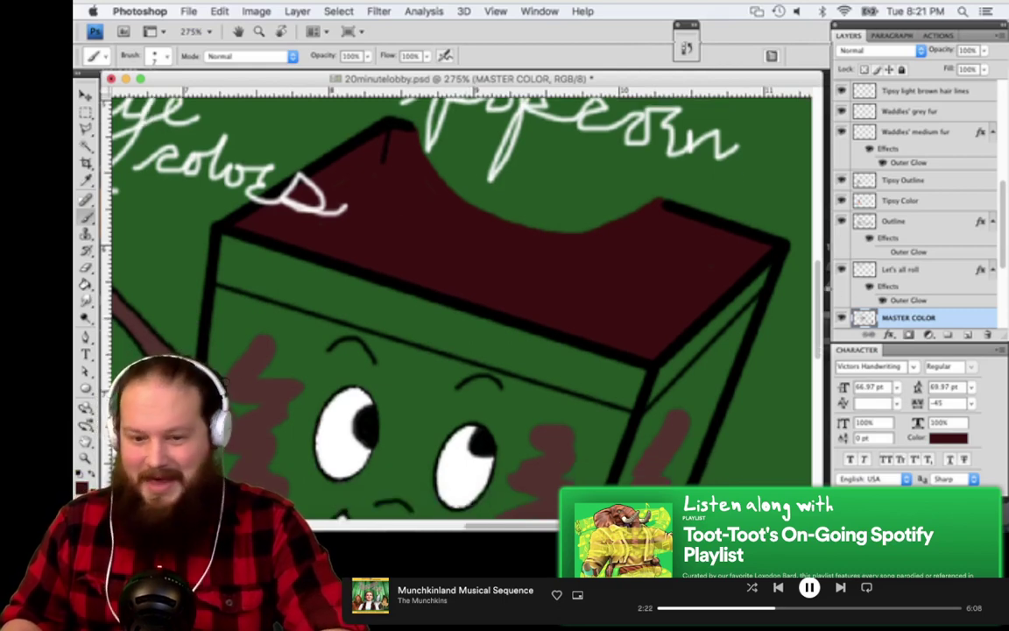
{"action": "scroll", "coordinate": [547, 324], "scroll_direction": "down", "scroll_amount": 10}
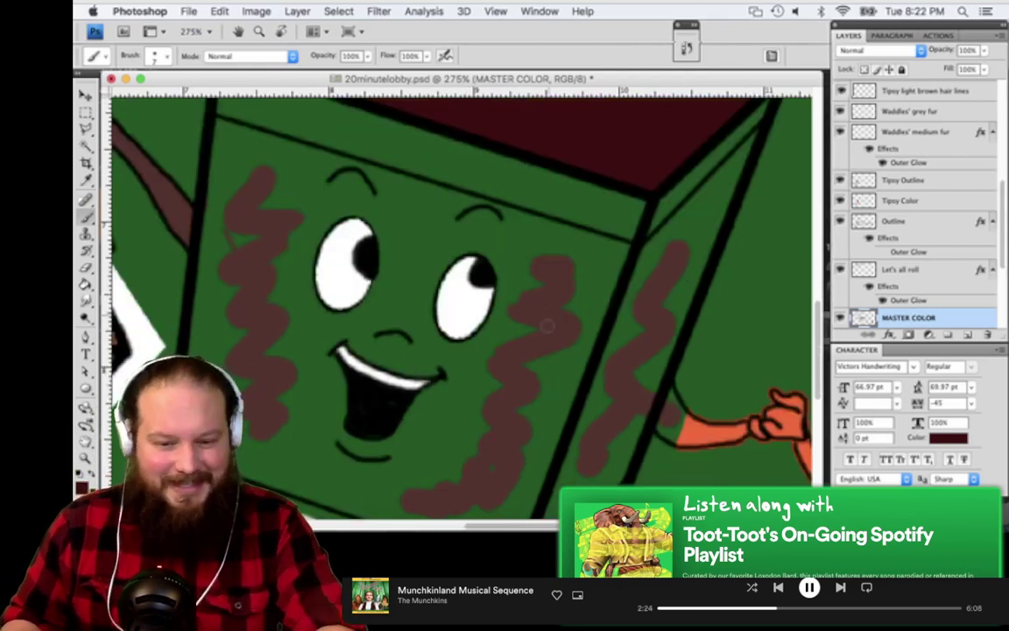
{"action": "key", "text": "i"}
{"action": "key", "text": "b"}
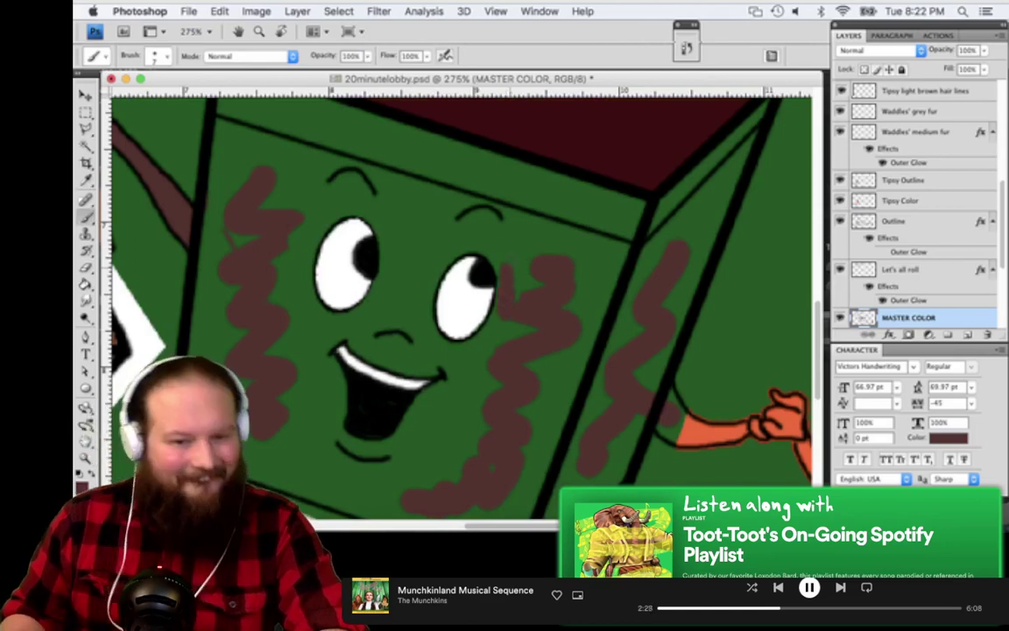
{"action": "key", "text": "w"}
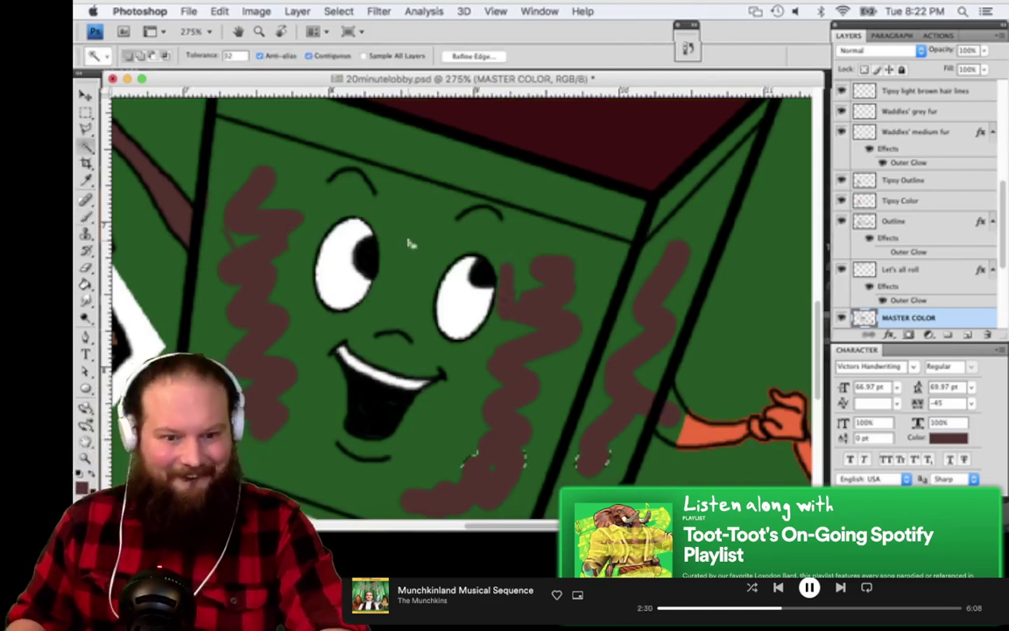
{"action": "left_click", "coordinate": [410, 242]}
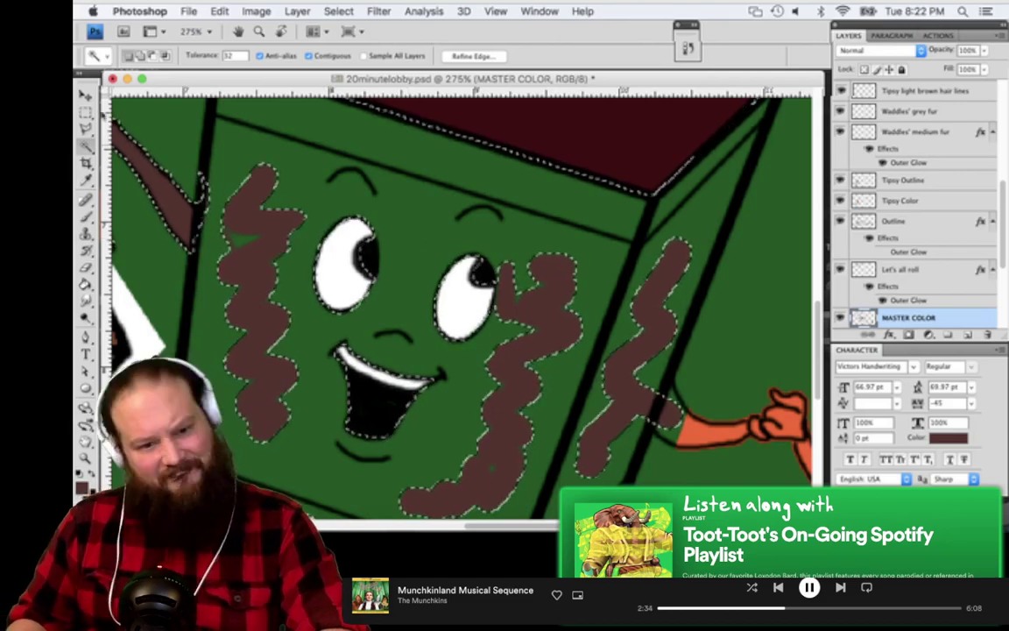
{"action": "left_click", "coordinate": [86, 114]}
{"action": "left_click", "coordinate": [232, 186]}
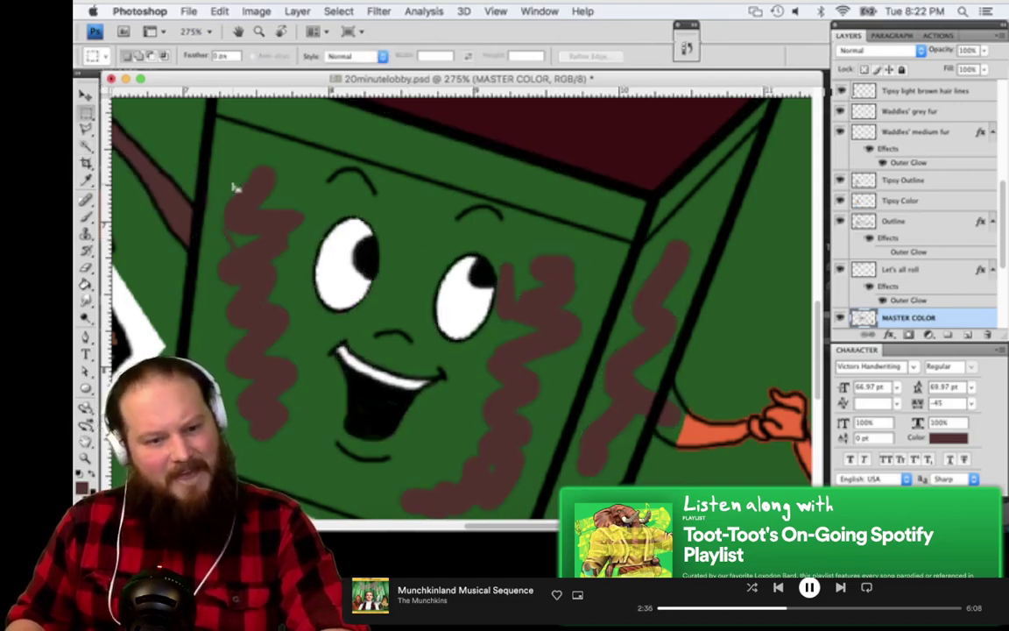
Brush reddish brown along the outer side edge and upper edge of the popcorn box's front face
{"action": "key", "text": "b"}
{"action": "key", "text": "b"}
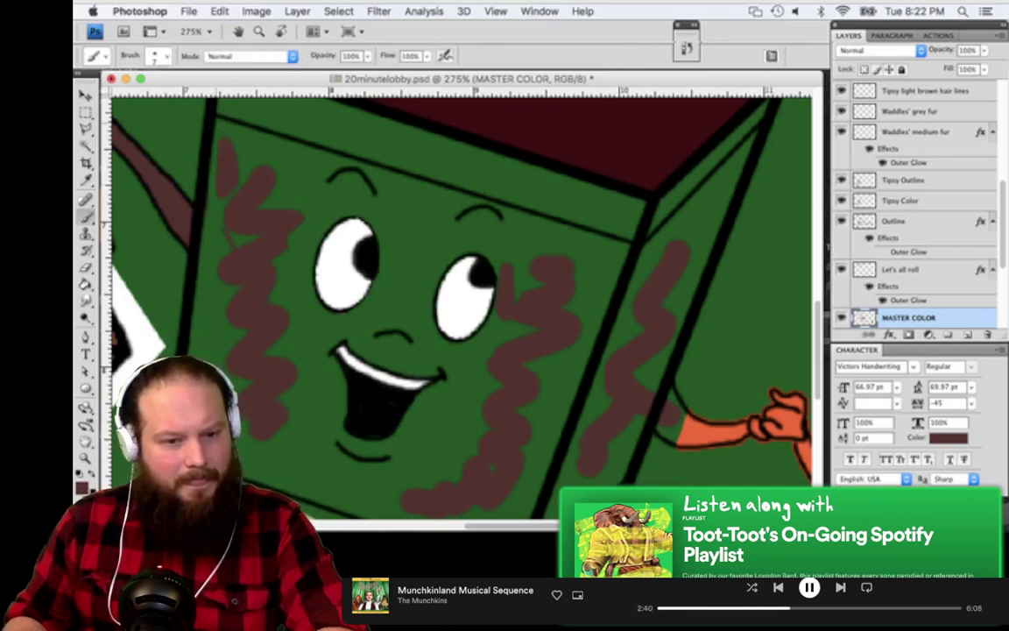
{"action": "left_click_drag", "start_coordinate": [215, 121], "coordinate": [193, 293]}
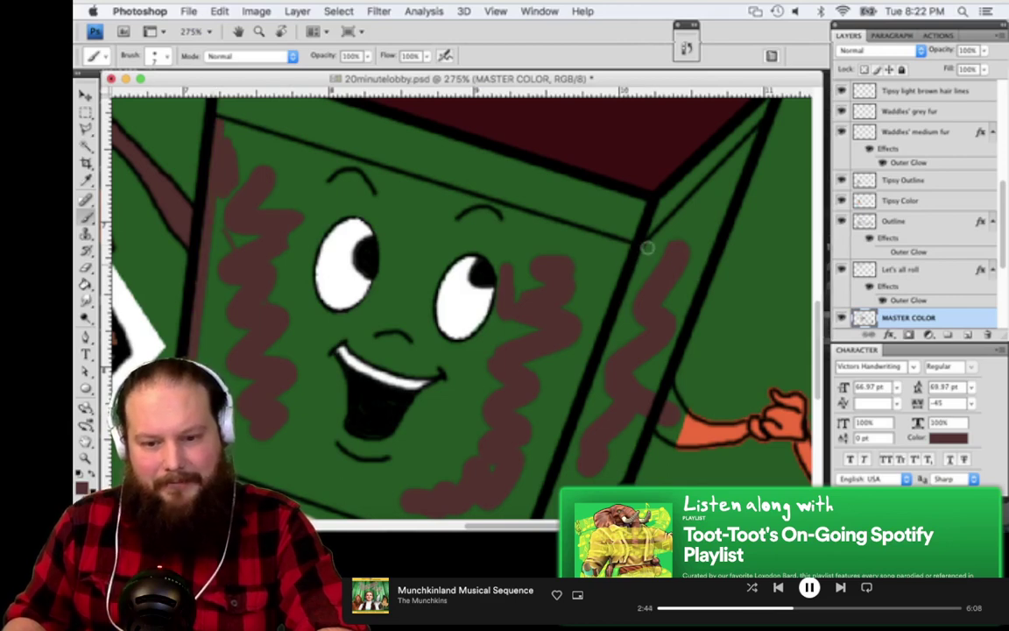
{"action": "left_click", "coordinate": [640, 249], "text": "shift"}
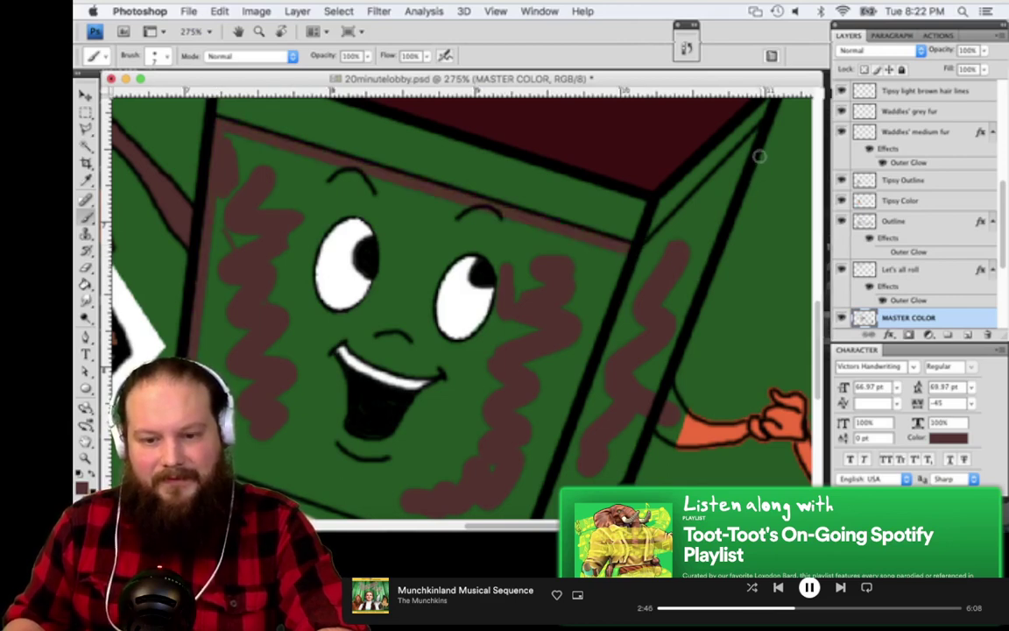
Brush reddish brown along the inside edges of the popcorn box's narrow side panel
{"action": "scroll", "coordinate": [740, 183], "scroll_direction": "up", "scroll_amount": 2}
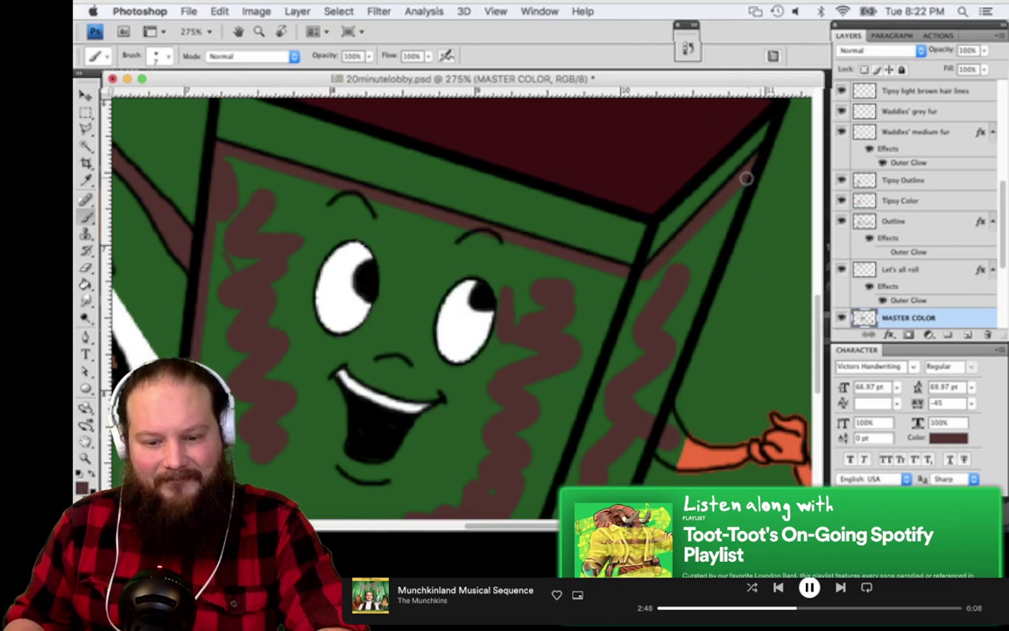
{"action": "scroll", "coordinate": [619, 440], "scroll_direction": "down", "scroll_amount": 5}
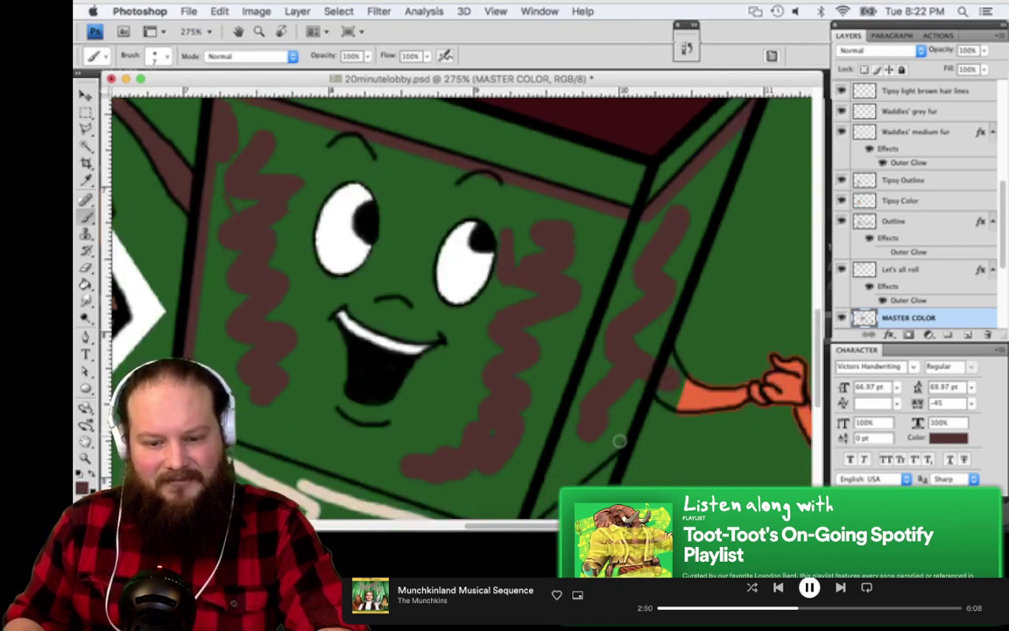
{"action": "scroll", "coordinate": [555, 442], "scroll_direction": "down", "scroll_amount": 4}
{"action": "scroll", "coordinate": [525, 419], "scroll_direction": "down", "scroll_amount": 4}
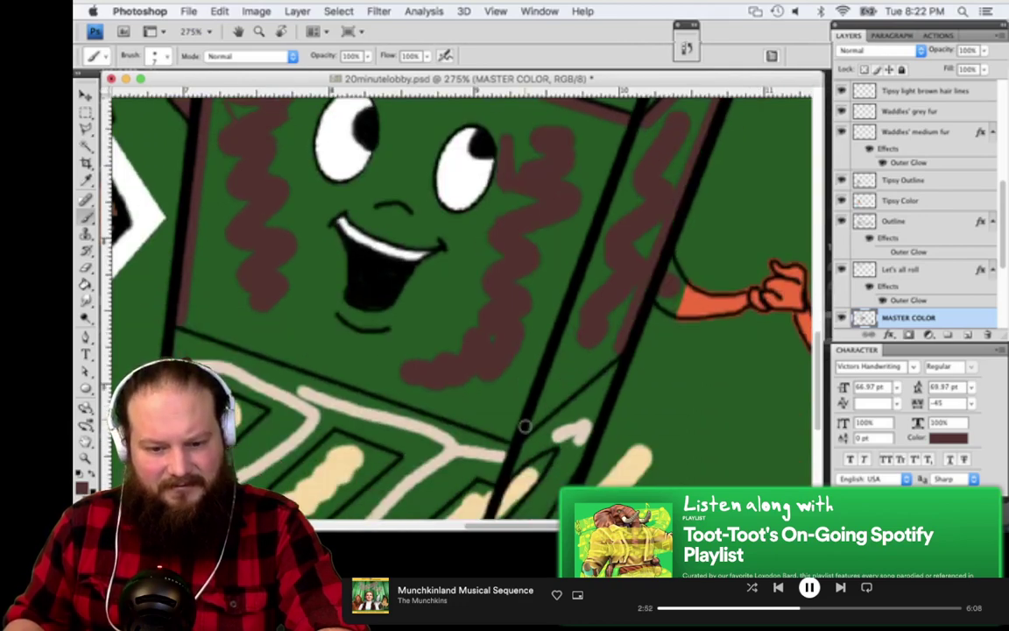
{"action": "mouse_move", "coordinate": [539, 375]}
{"action": "left_mouse_down"}
{"action": "mouse_move", "coordinate": [601, 285]}
{"action": "mouse_move", "coordinate": [643, 153]}
{"action": "left_mouse_up"}
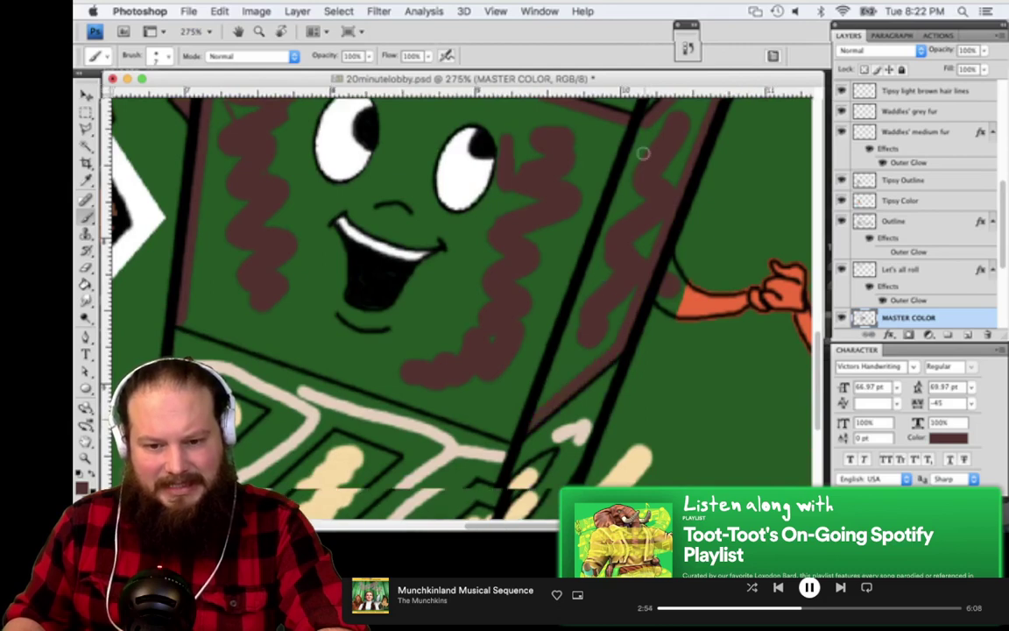
{"action": "scroll", "coordinate": [643, 153], "scroll_direction": "up", "scroll_amount": 2}
{"action": "scroll", "coordinate": [689, 202], "scroll_direction": "up", "scroll_amount": 6}
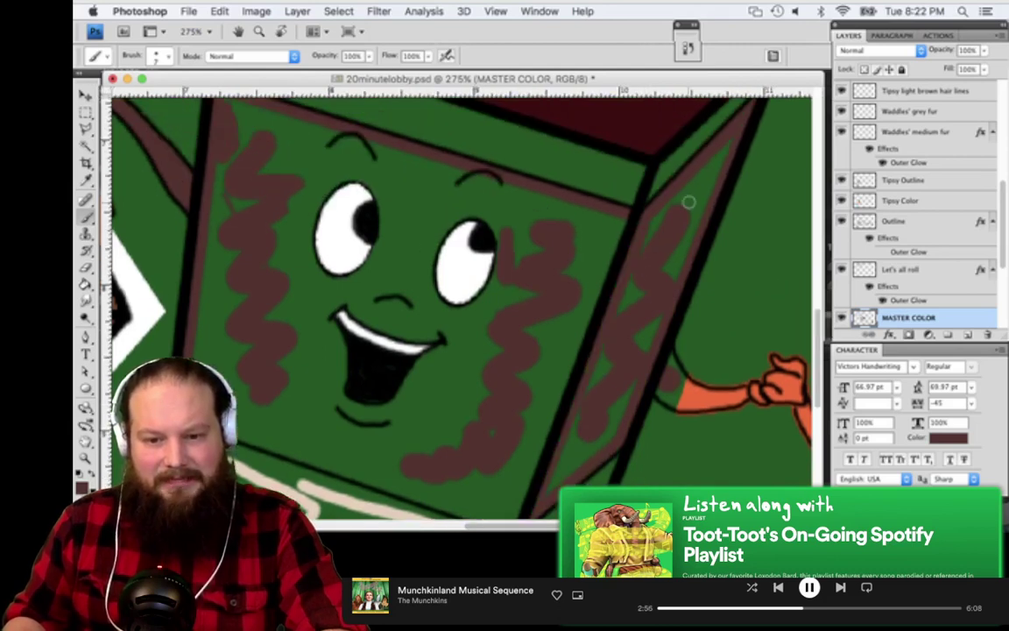
Fill the popcorn box's narrow side panel with reddish brown and brush the same colour along the front face's lower edge
{"action": "left_click_drag", "start_coordinate": [726, 145], "coordinate": [671, 271]}
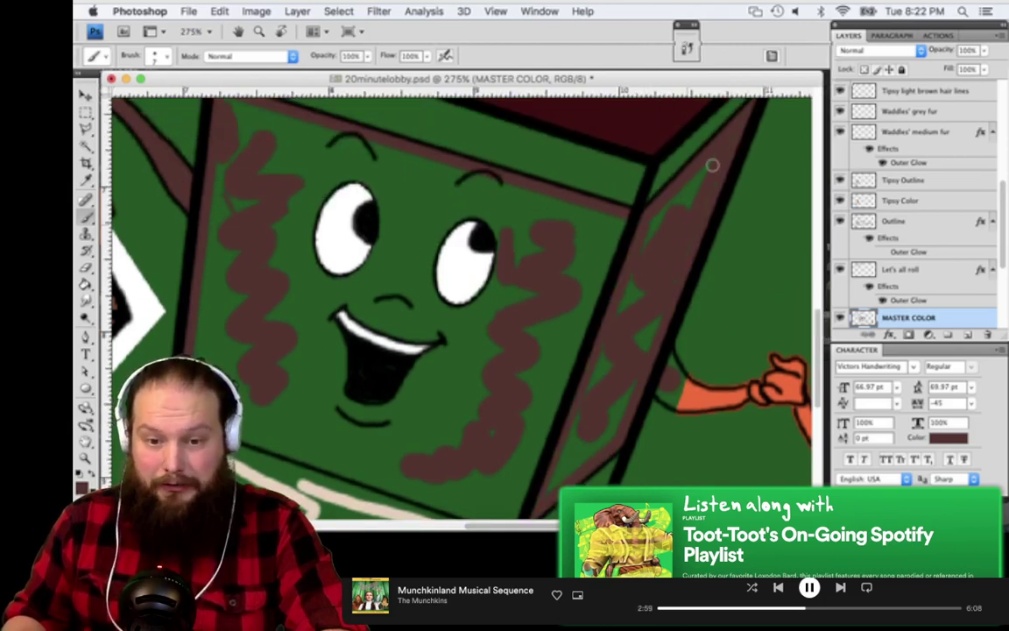
{"action": "mouse_move", "coordinate": [663, 209]}
{"action": "left_mouse_down"}
{"action": "mouse_move", "coordinate": [705, 187]}
{"action": "mouse_move", "coordinate": [669, 216]}
{"action": "mouse_move", "coordinate": [628, 295]}
{"action": "mouse_move", "coordinate": [629, 283]}
{"action": "mouse_move", "coordinate": [648, 329]}
{"action": "mouse_move", "coordinate": [613, 438]}
{"action": "mouse_move", "coordinate": [641, 328]}
{"action": "mouse_move", "coordinate": [611, 401]}
{"action": "mouse_move", "coordinate": [598, 357]}
{"action": "mouse_move", "coordinate": [575, 423]}
{"action": "mouse_move", "coordinate": [609, 345]}
{"action": "left_mouse_up"}
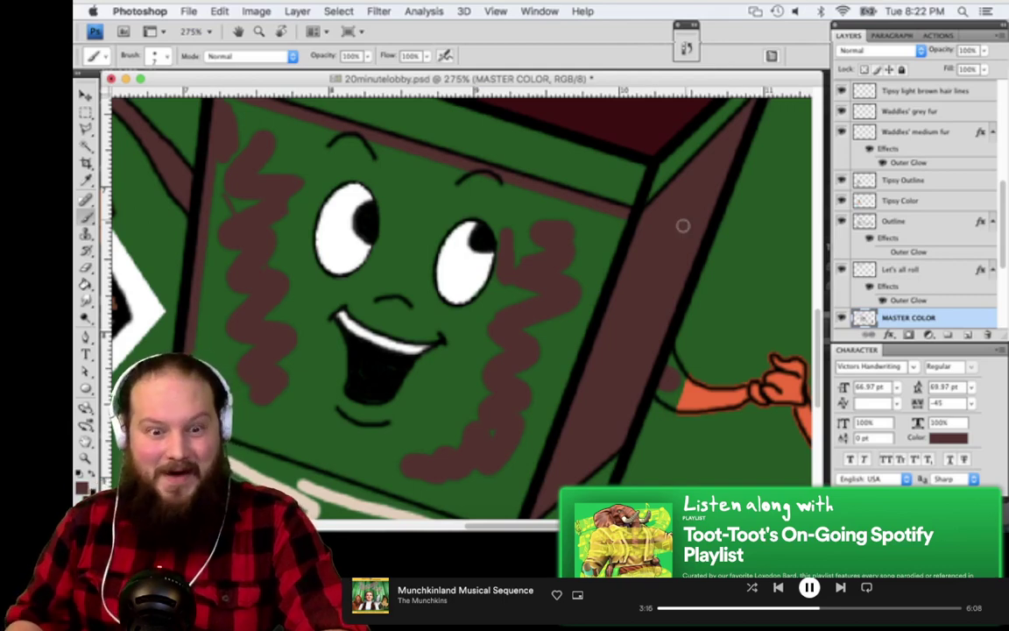
{"action": "scroll", "coordinate": [181, 309], "scroll_direction": "down", "scroll_amount": 2}
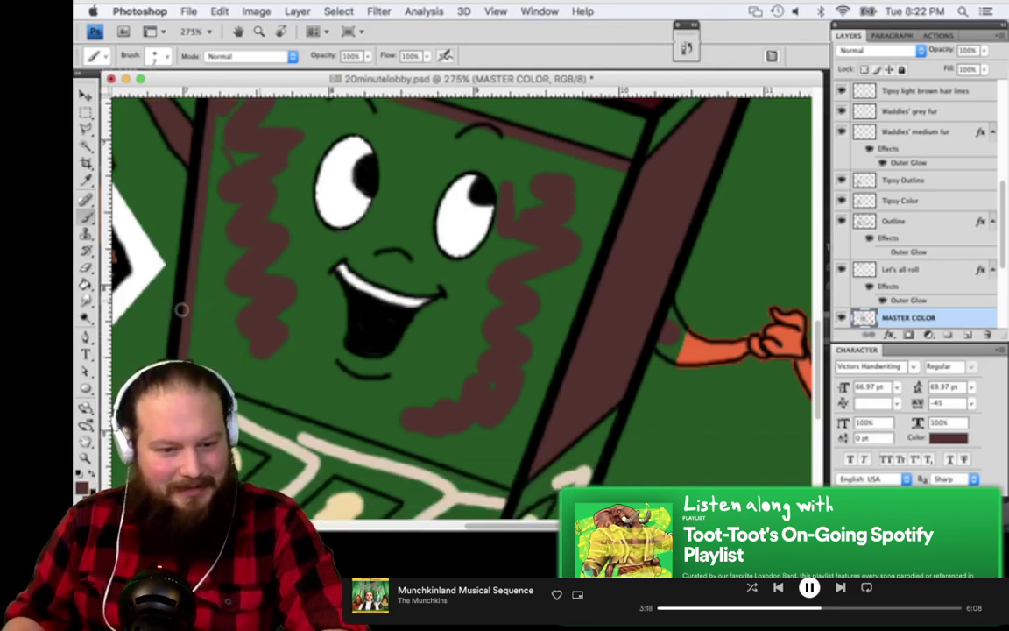
{"action": "scroll", "coordinate": [181, 309], "scroll_direction": "down", "scroll_amount": 2}
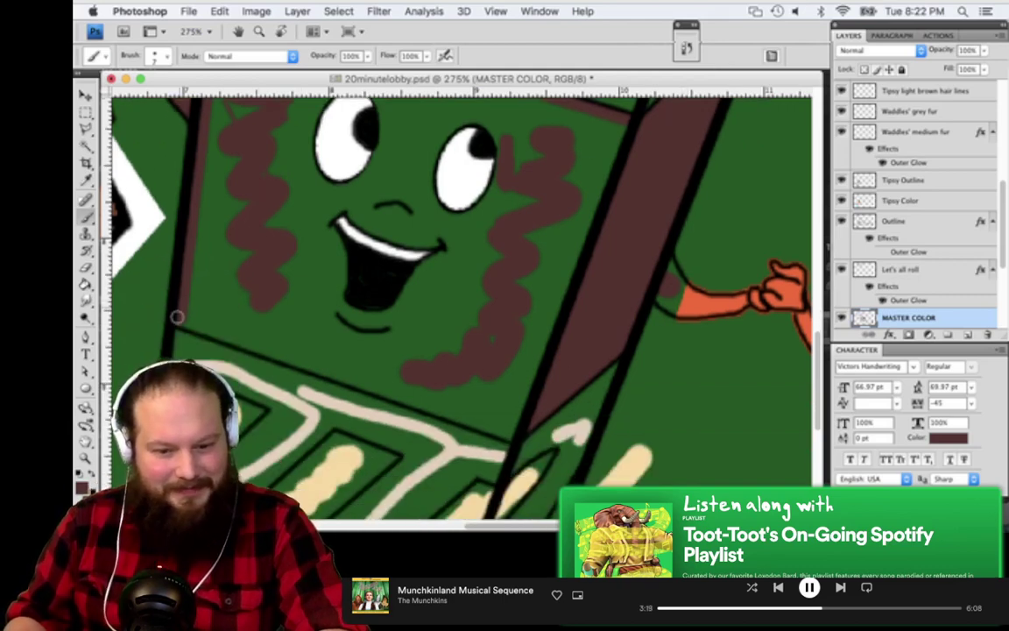
{"action": "left_click", "coordinate": [508, 427], "text": "shift"}
{"action": "left_click_drag", "start_coordinate": [508, 420], "coordinate": [487, 327]}
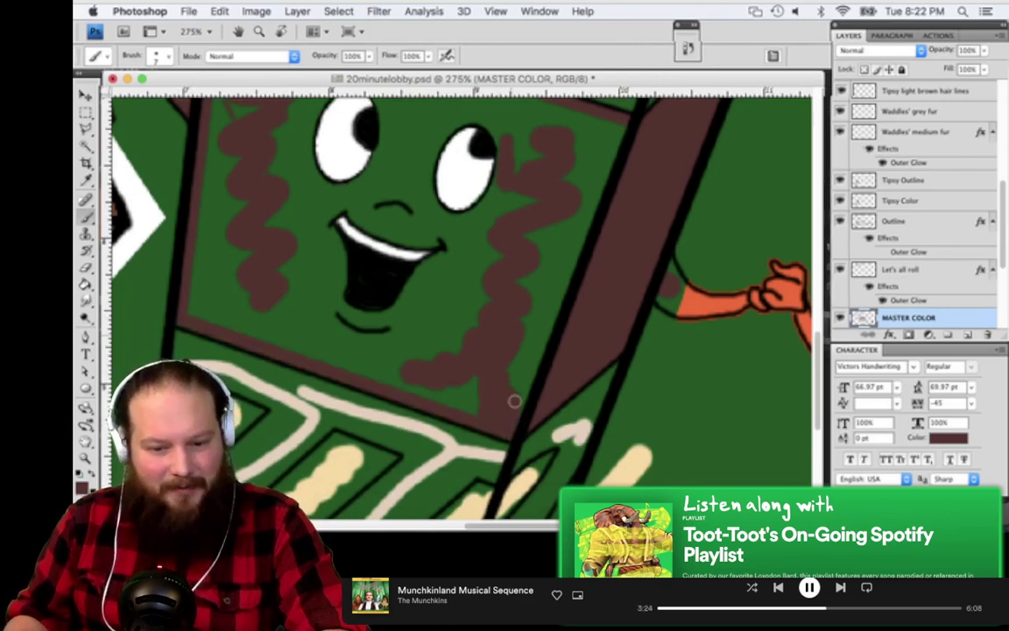
Fill the front face between the right eye and the edge beside the side panel with reddish brown, including under that eye
{"action": "mouse_move", "coordinate": [527, 379]}
{"action": "left_mouse_down"}
{"action": "mouse_move", "coordinate": [541, 285]}
{"action": "mouse_move", "coordinate": [529, 256]}
{"action": "mouse_move", "coordinate": [520, 293]}
{"action": "mouse_move", "coordinate": [554, 303]}
{"action": "mouse_move", "coordinate": [577, 243]}
{"action": "mouse_move", "coordinate": [549, 276]}
{"action": "left_mouse_up"}
{"action": "scroll", "coordinate": [549, 276], "scroll_direction": "up", "scroll_amount": 3}
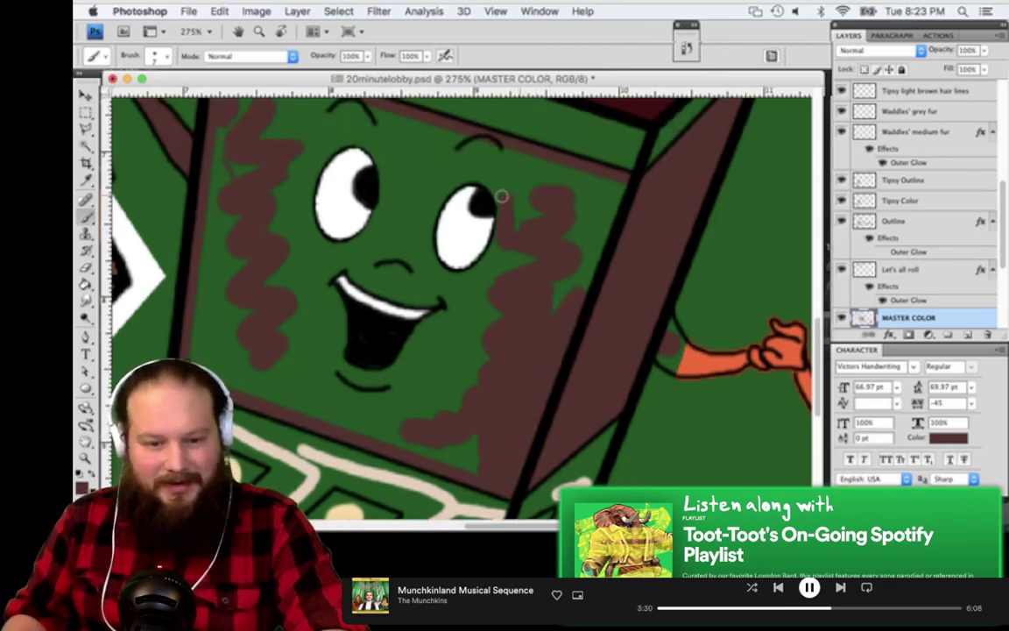
{"action": "mouse_move", "coordinate": [498, 195]}
{"action": "left_mouse_down"}
{"action": "mouse_move", "coordinate": [488, 175]}
{"action": "mouse_move", "coordinate": [517, 225]}
{"action": "mouse_move", "coordinate": [509, 217]}
{"action": "left_mouse_up"}
{"action": "mouse_move", "coordinate": [555, 164]}
{"action": "left_mouse_down"}
{"action": "mouse_move", "coordinate": [630, 190]}
{"action": "mouse_move", "coordinate": [556, 309]}
{"action": "mouse_move", "coordinate": [550, 295]}
{"action": "mouse_move", "coordinate": [603, 209]}
{"action": "mouse_move", "coordinate": [557, 177]}
{"action": "mouse_move", "coordinate": [515, 177]}
{"action": "mouse_move", "coordinate": [517, 169]}
{"action": "mouse_move", "coordinate": [596, 187]}
{"action": "mouse_move", "coordinate": [584, 229]}
{"action": "mouse_move", "coordinate": [559, 172]}
{"action": "mouse_move", "coordinate": [587, 192]}
{"action": "mouse_move", "coordinate": [571, 203]}
{"action": "mouse_move", "coordinate": [565, 250]}
{"action": "mouse_move", "coordinate": [522, 268]}
{"action": "mouse_move", "coordinate": [524, 289]}
{"action": "mouse_move", "coordinate": [530, 259]}
{"action": "left_mouse_up"}
{"action": "scroll", "coordinate": [530, 258], "scroll_direction": "up", "scroll_amount": 1}
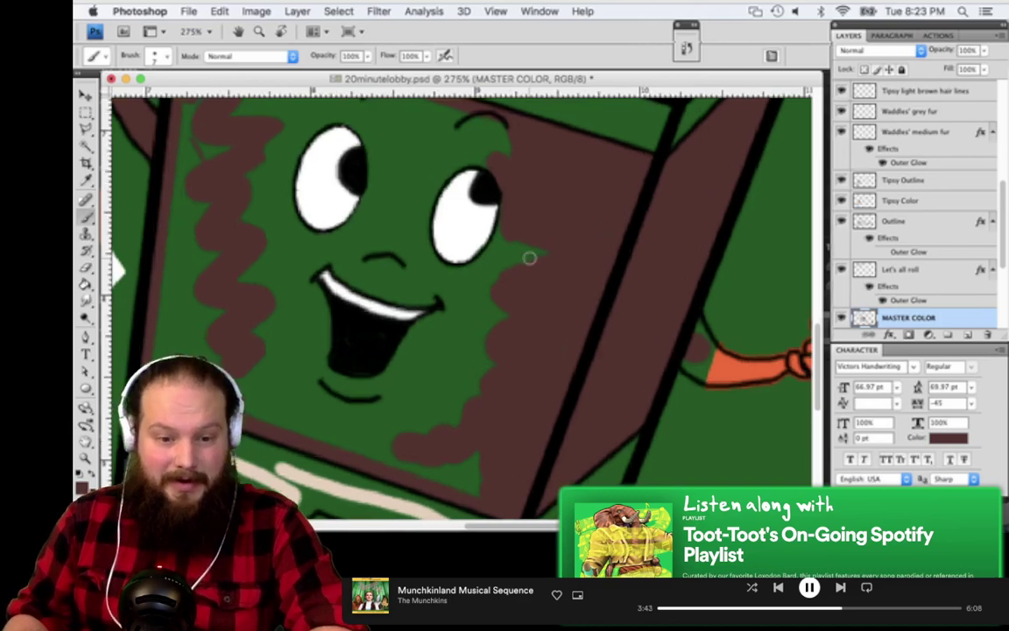
{"action": "scroll", "coordinate": [552, 268], "scroll_direction": "left", "scroll_amount": 2}
{"action": "scroll", "coordinate": [552, 268], "scroll_direction": "up", "scroll_amount": 1}
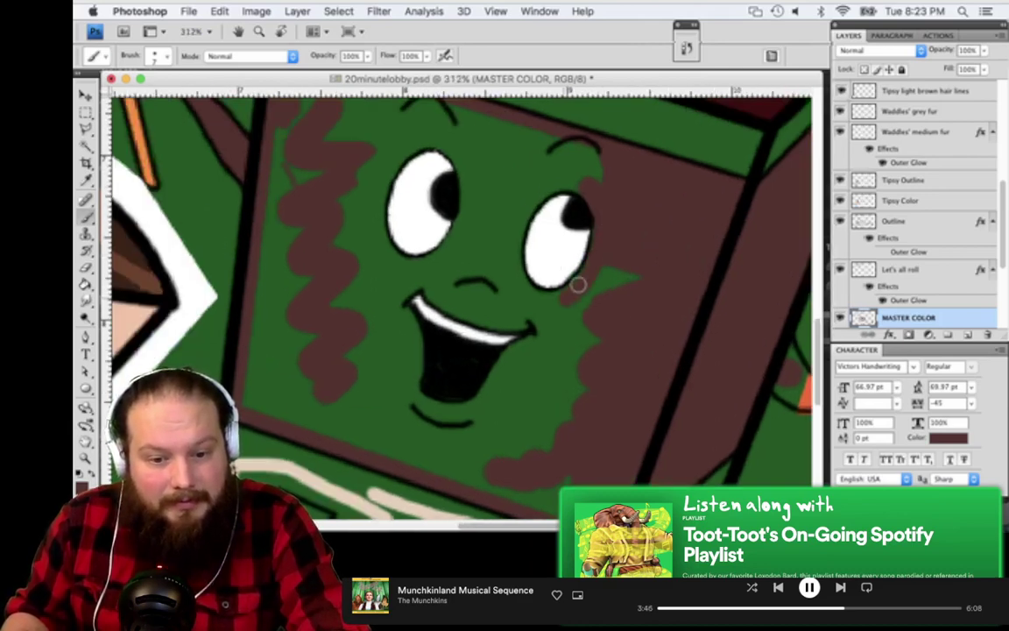
{"action": "mouse_move", "coordinate": [562, 298]}
{"action": "left_mouse_down"}
{"action": "mouse_move", "coordinate": [637, 278]}
{"action": "mouse_move", "coordinate": [619, 292]}
{"action": "mouse_move", "coordinate": [608, 260]}
{"action": "left_mouse_up"}
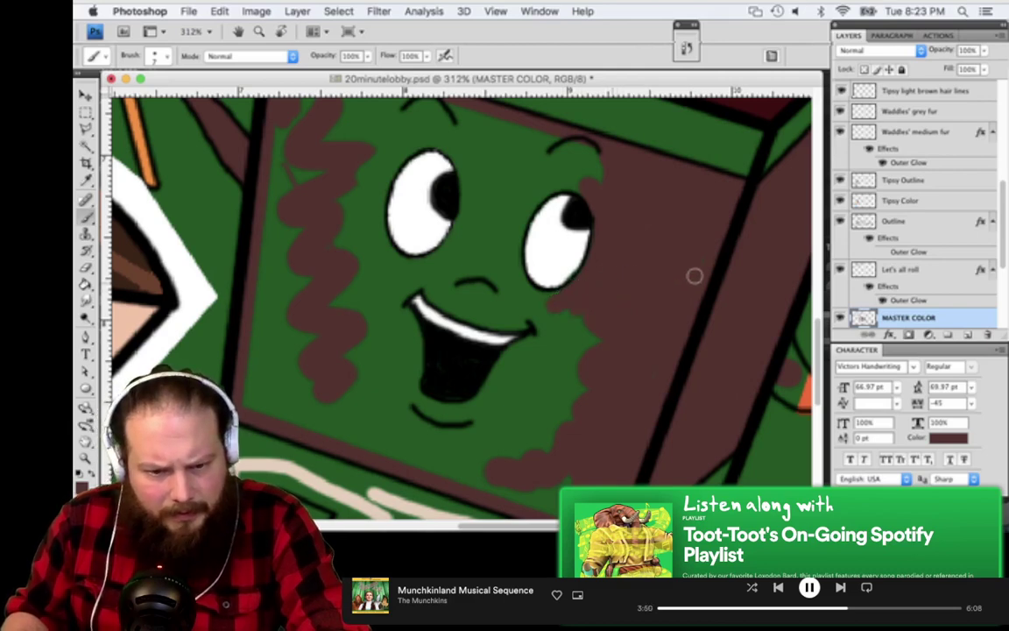
Brush reddish brown around the left eye and fill the forehead around the eyebrows up to the front face's upper edge
{"action": "scroll", "coordinate": [465, 187], "scroll_direction": "up", "scroll_amount": 3}
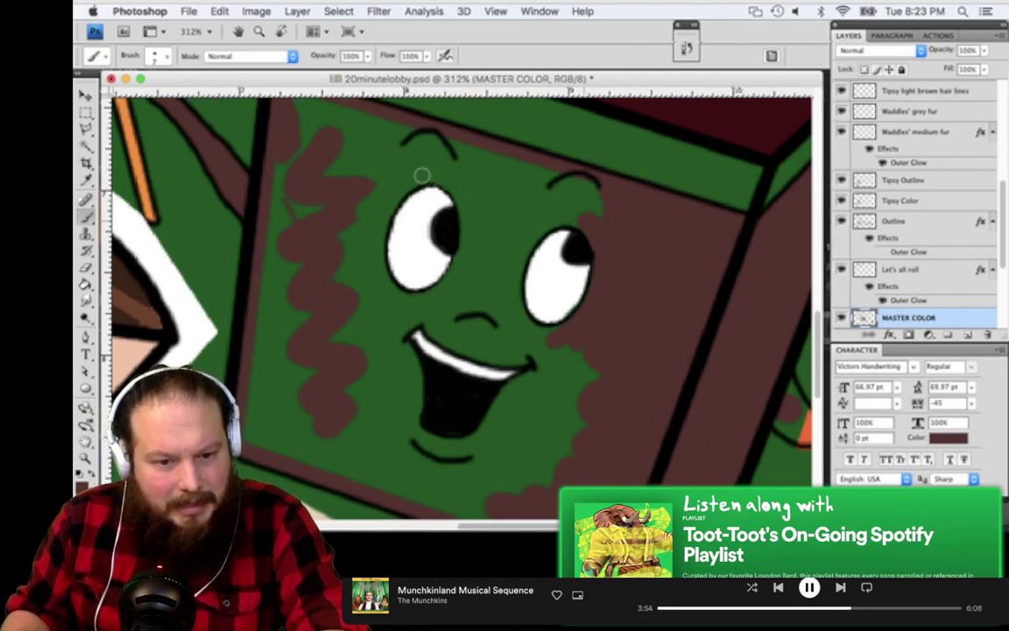
{"action": "left_click_drag", "start_coordinate": [601, 206], "coordinate": [395, 187]}
{"action": "left_click", "coordinate": [356, 168]}
{"action": "mouse_move", "coordinate": [374, 234]}
{"action": "left_mouse_down"}
{"action": "mouse_move", "coordinate": [395, 292]}
{"action": "mouse_move", "coordinate": [411, 302]}
{"action": "mouse_move", "coordinate": [444, 291]}
{"action": "mouse_move", "coordinate": [432, 300]}
{"action": "left_mouse_up"}
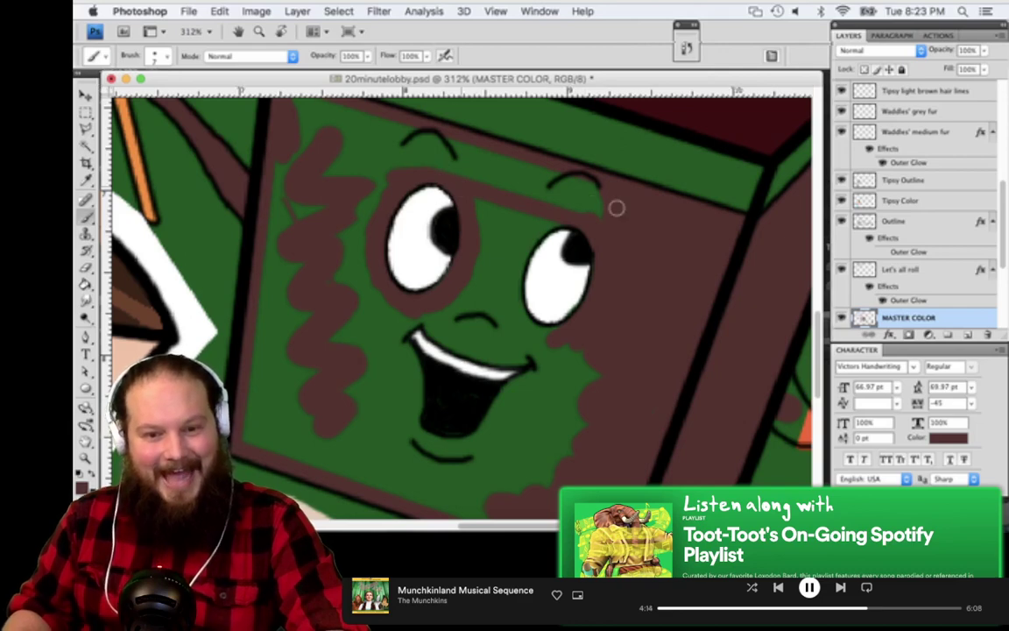
{"action": "left_click_drag", "start_coordinate": [617, 208], "coordinate": [480, 177]}
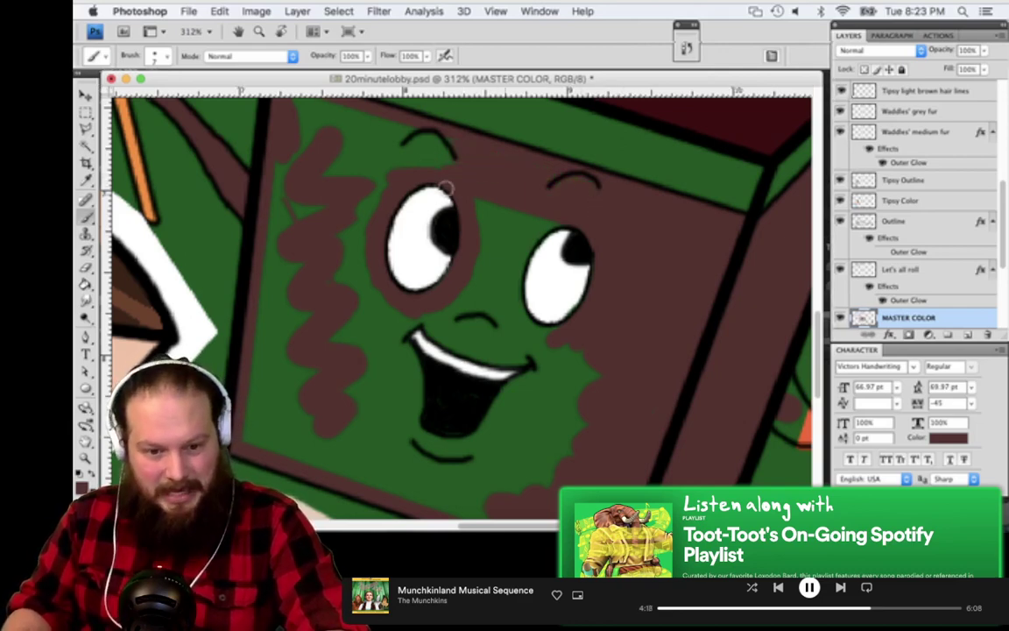
{"action": "scroll", "coordinate": [443, 187], "scroll_direction": "up", "scroll_amount": 2}
{"action": "mouse_move", "coordinate": [473, 194]}
{"action": "left_mouse_down"}
{"action": "mouse_move", "coordinate": [291, 134]}
{"action": "mouse_move", "coordinate": [469, 183]}
{"action": "left_mouse_up"}
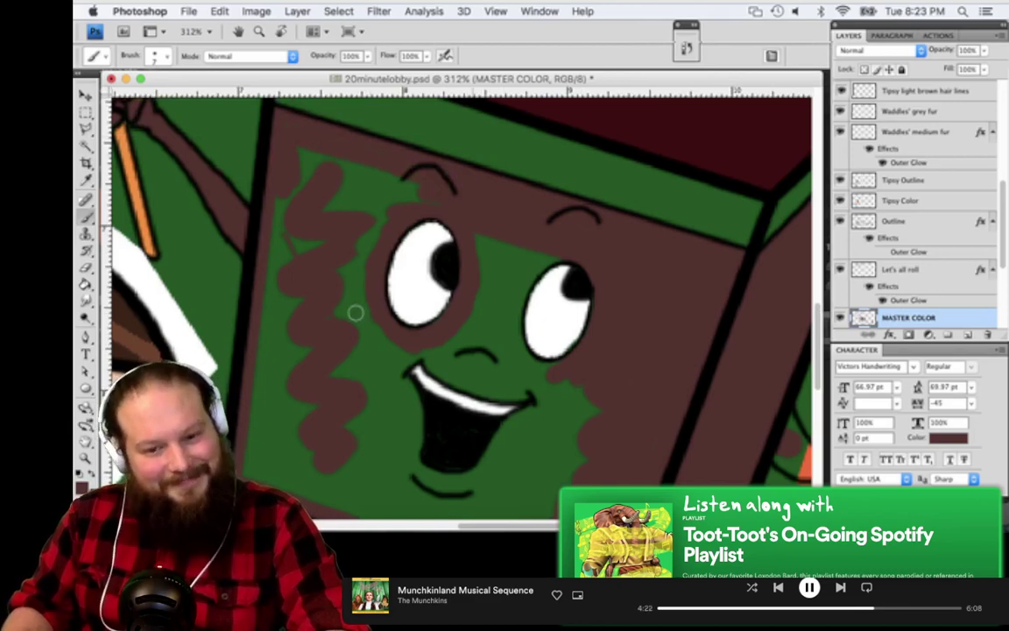
Paint reddish brown around the right eye, above the mouth and around the nose, filling the gap between the eyes
{"action": "scroll", "coordinate": [356, 313], "scroll_direction": "down", "scroll_amount": 2}
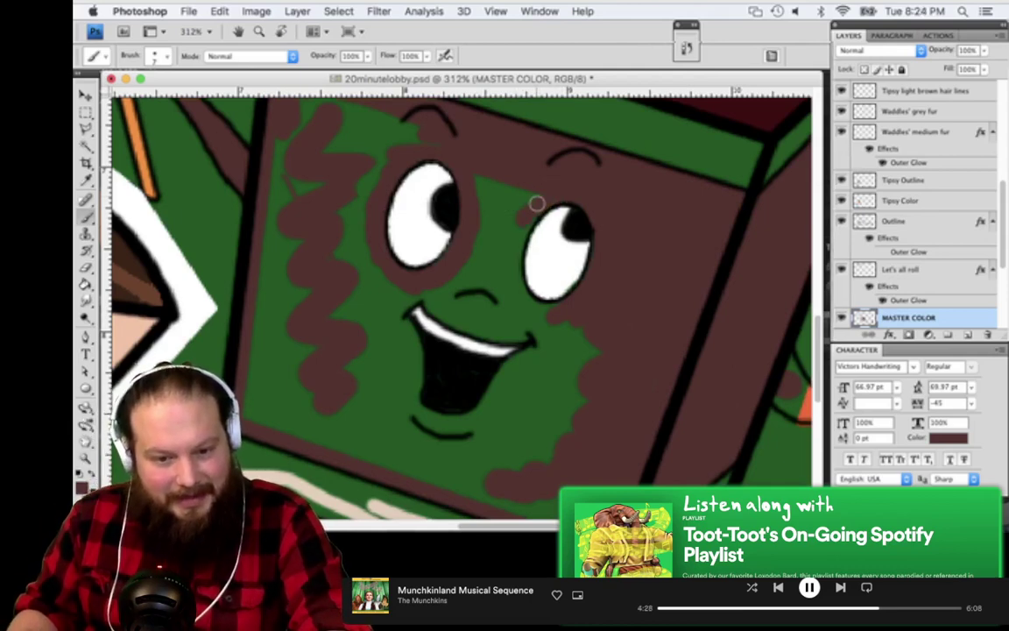
{"action": "mouse_move", "coordinate": [517, 301]}
{"action": "left_mouse_down"}
{"action": "mouse_move", "coordinate": [518, 286]}
{"action": "mouse_move", "coordinate": [543, 320]}
{"action": "left_mouse_up"}
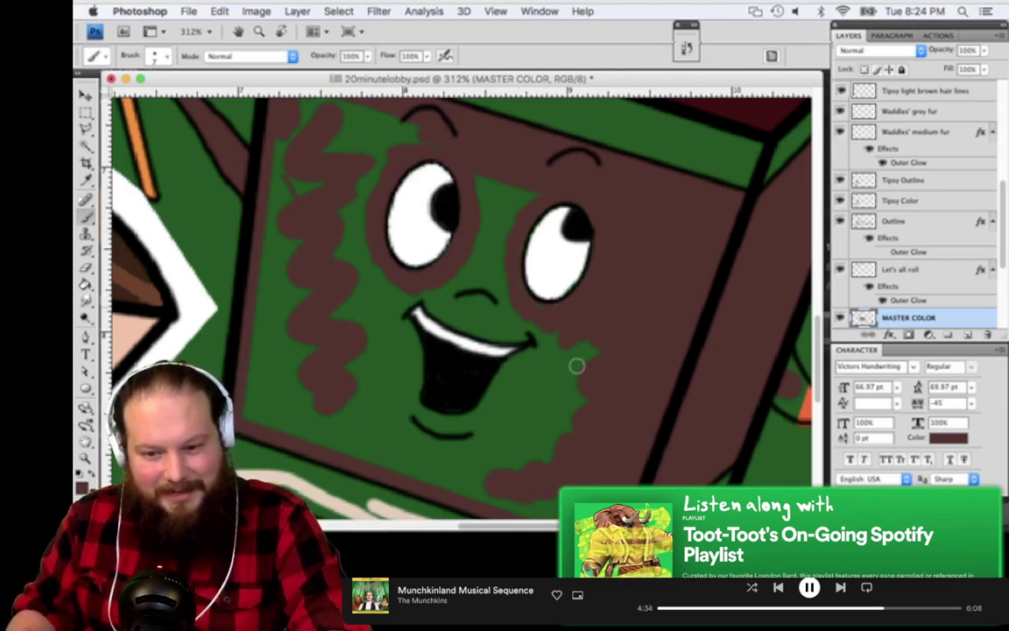
{"action": "left_click_drag", "start_coordinate": [578, 366], "coordinate": [588, 349]}
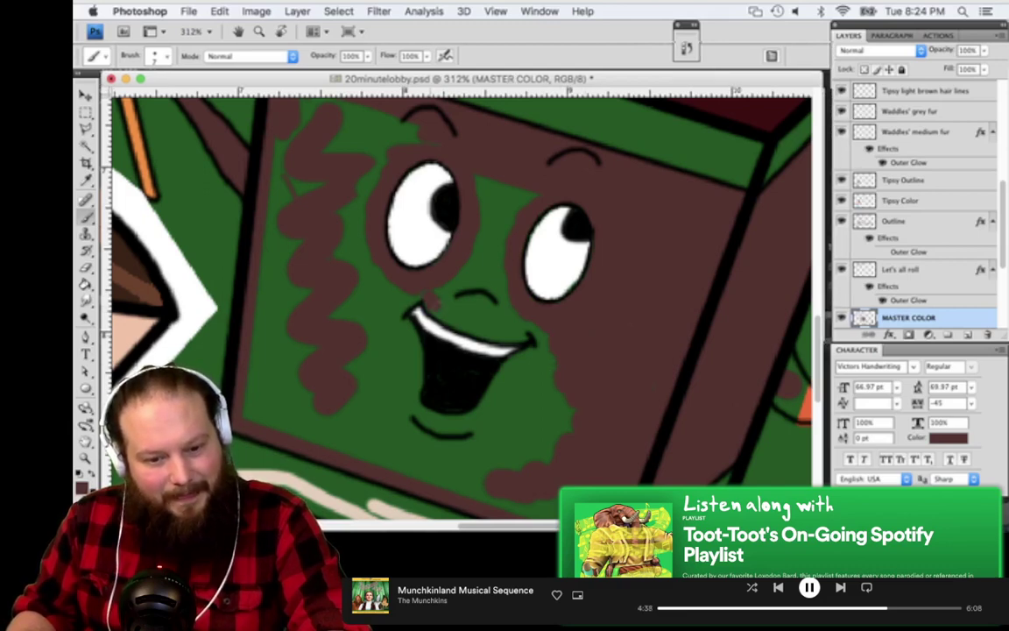
{"action": "left_click_drag", "start_coordinate": [432, 301], "coordinate": [531, 340]}
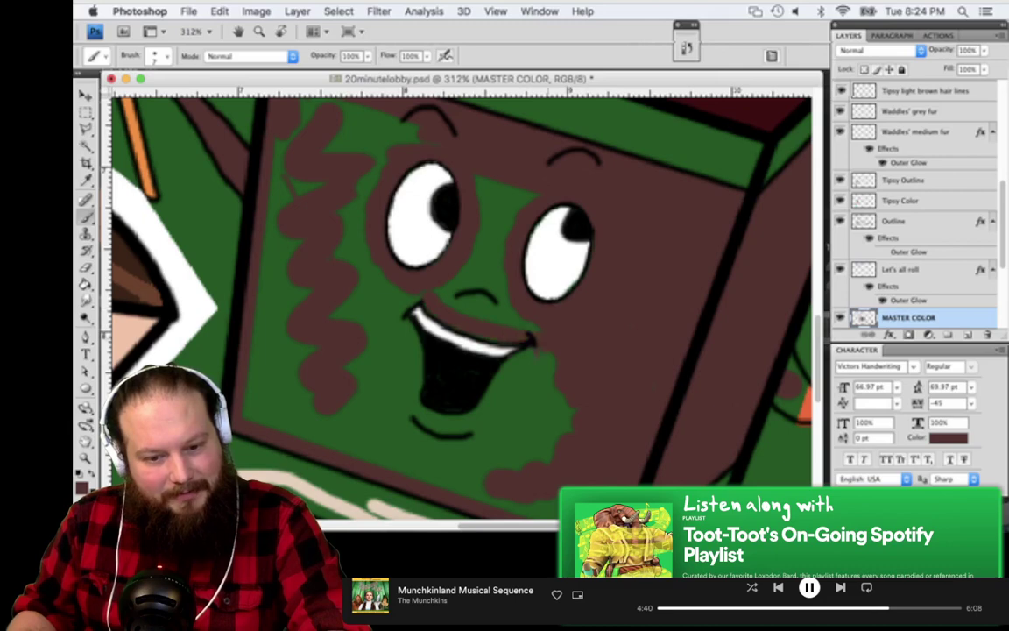
{"action": "left_click_drag", "start_coordinate": [434, 291], "coordinate": [475, 310]}
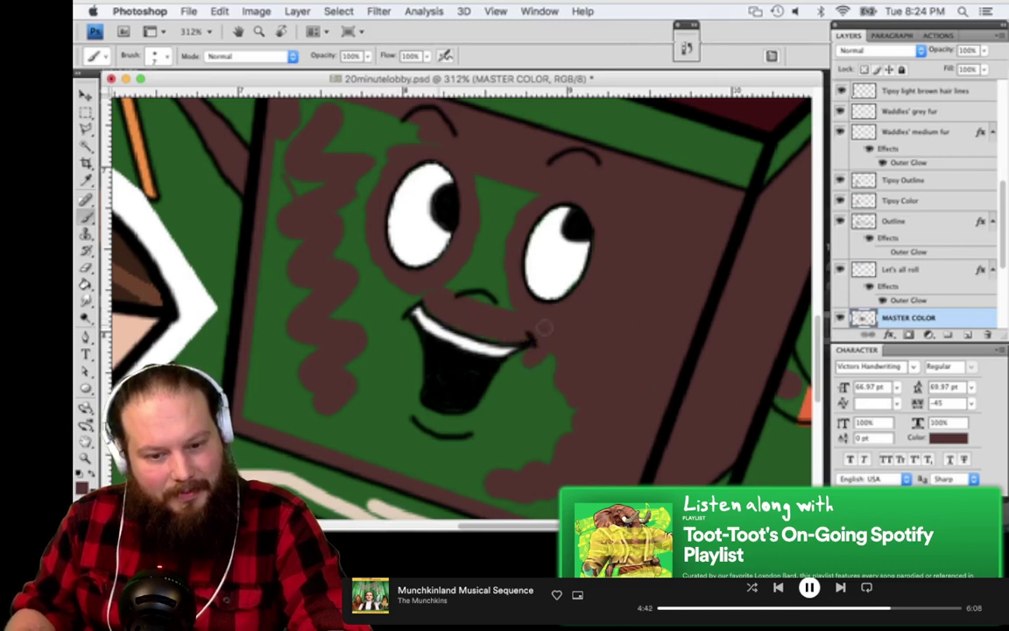
{"action": "mouse_move", "coordinate": [403, 267]}
{"action": "left_mouse_down"}
{"action": "mouse_move", "coordinate": [454, 252]}
{"action": "mouse_move", "coordinate": [468, 180]}
{"action": "left_mouse_up"}
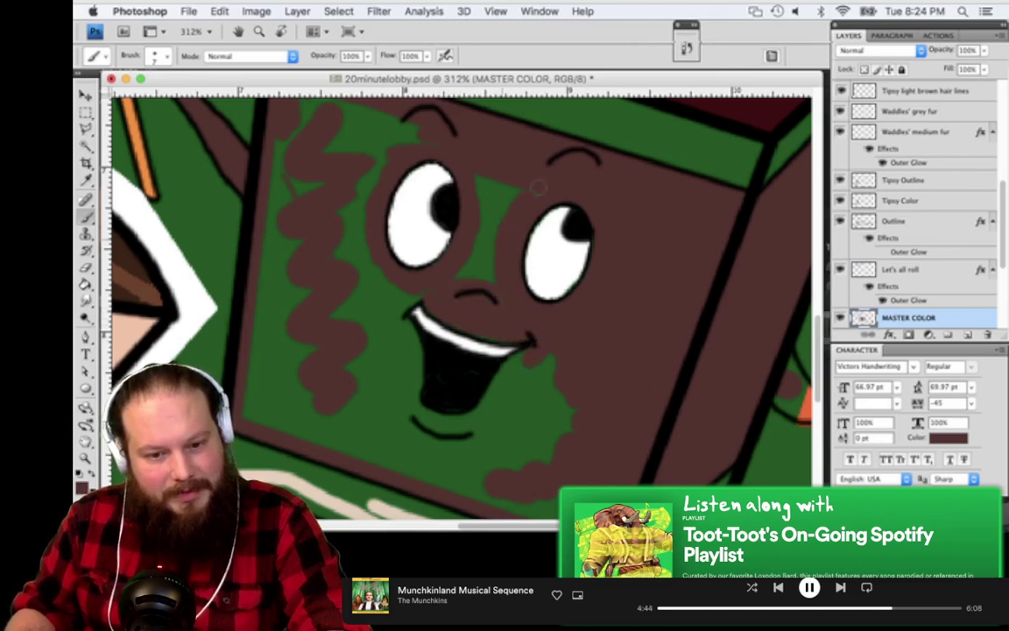
{"action": "left_click_drag", "start_coordinate": [443, 245], "coordinate": [456, 175]}
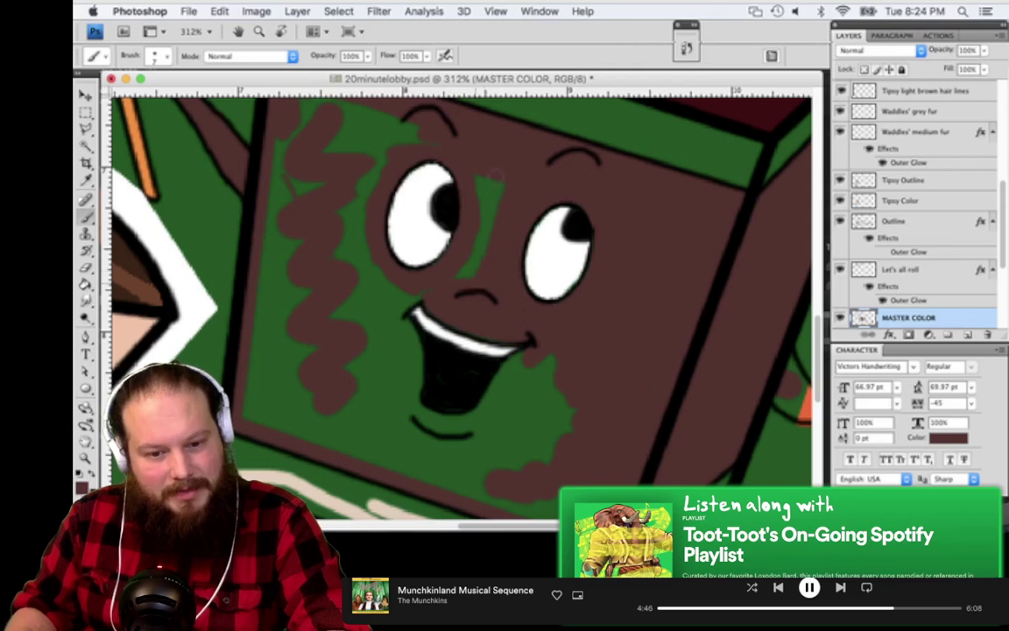
{"action": "left_click_drag", "start_coordinate": [473, 254], "coordinate": [484, 203]}
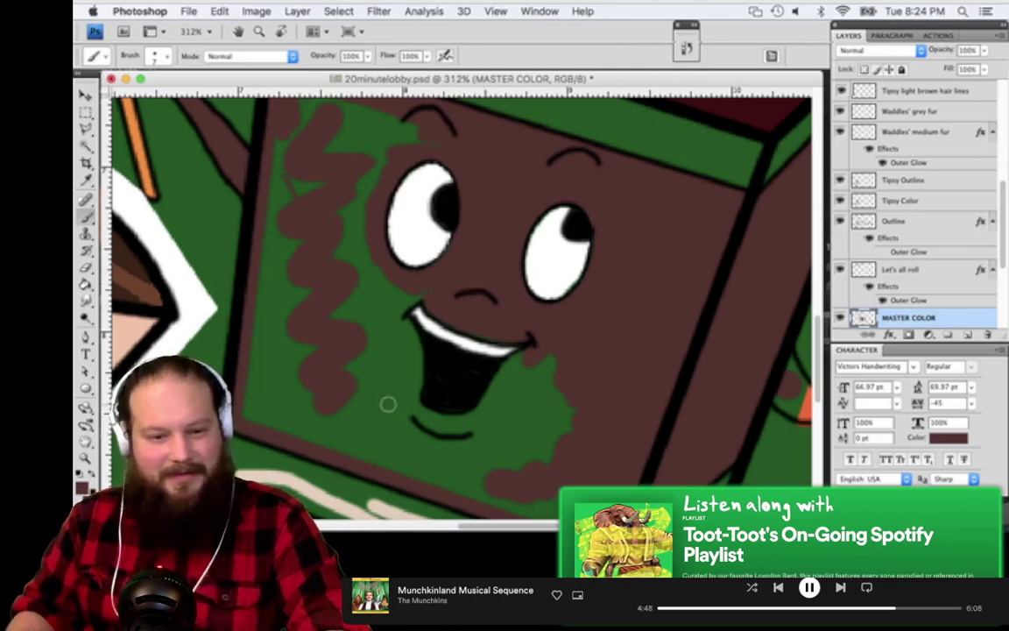
Fill the front face's upper left corner and the area beside the left eye with reddish brown, covering the upper scribble
{"action": "scroll", "coordinate": [385, 402], "scroll_direction": "up", "scroll_amount": 2}
{"action": "mouse_move", "coordinate": [445, 158]}
{"action": "left_mouse_down"}
{"action": "mouse_move", "coordinate": [335, 173]}
{"action": "mouse_move", "coordinate": [386, 151]}
{"action": "mouse_move", "coordinate": [294, 152]}
{"action": "mouse_move", "coordinate": [345, 142]}
{"action": "mouse_move", "coordinate": [298, 134]}
{"action": "mouse_move", "coordinate": [275, 203]}
{"action": "mouse_move", "coordinate": [282, 164]}
{"action": "mouse_move", "coordinate": [272, 193]}
{"action": "left_mouse_up"}
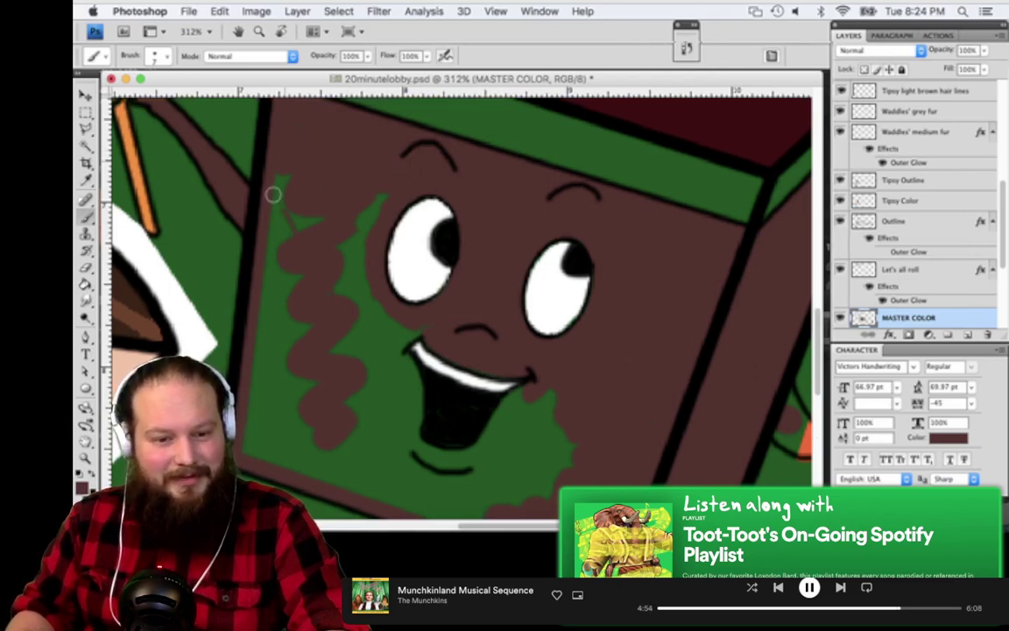
{"action": "mouse_move", "coordinate": [272, 272]}
{"action": "left_mouse_down"}
{"action": "mouse_move", "coordinate": [318, 211]}
{"action": "mouse_move", "coordinate": [361, 188]}
{"action": "mouse_move", "coordinate": [375, 194]}
{"action": "mouse_move", "coordinate": [370, 231]}
{"action": "mouse_move", "coordinate": [368, 218]}
{"action": "mouse_move", "coordinate": [322, 286]}
{"action": "mouse_move", "coordinate": [349, 230]}
{"action": "left_mouse_up"}
{"action": "mouse_move", "coordinate": [330, 343]}
{"action": "left_mouse_down"}
{"action": "mouse_move", "coordinate": [359, 283]}
{"action": "mouse_move", "coordinate": [355, 314]}
{"action": "mouse_move", "coordinate": [351, 298]}
{"action": "mouse_move", "coordinate": [263, 262]}
{"action": "mouse_move", "coordinate": [295, 268]}
{"action": "mouse_move", "coordinate": [300, 304]}
{"action": "mouse_move", "coordinate": [276, 279]}
{"action": "left_mouse_up"}
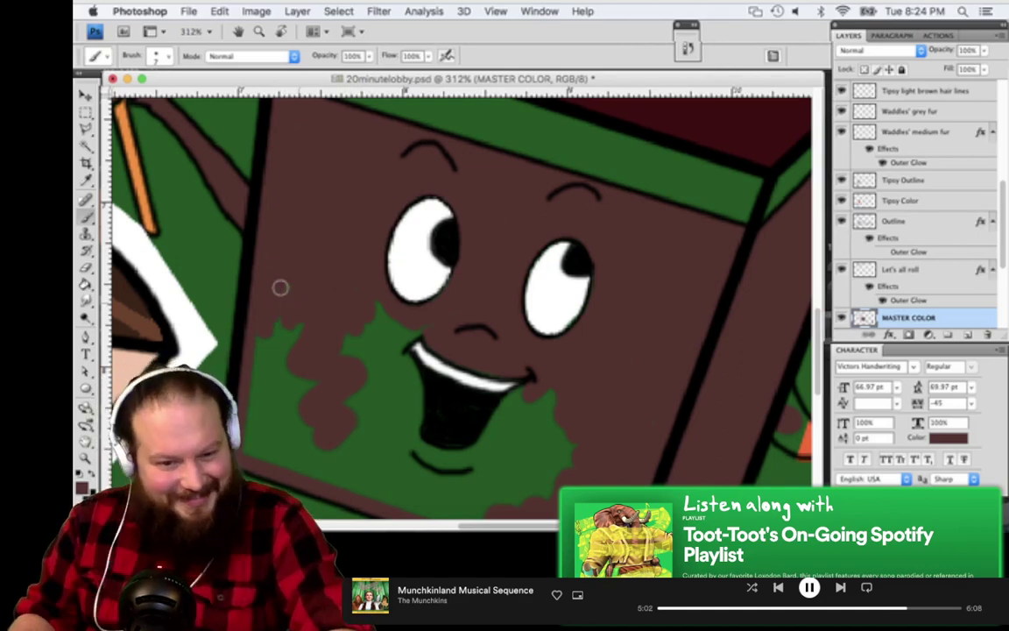
Brush reddish brown around the left side of the mouth and around the chin line below it
{"action": "scroll", "coordinate": [429, 241], "scroll_direction": "down", "scroll_amount": 3}
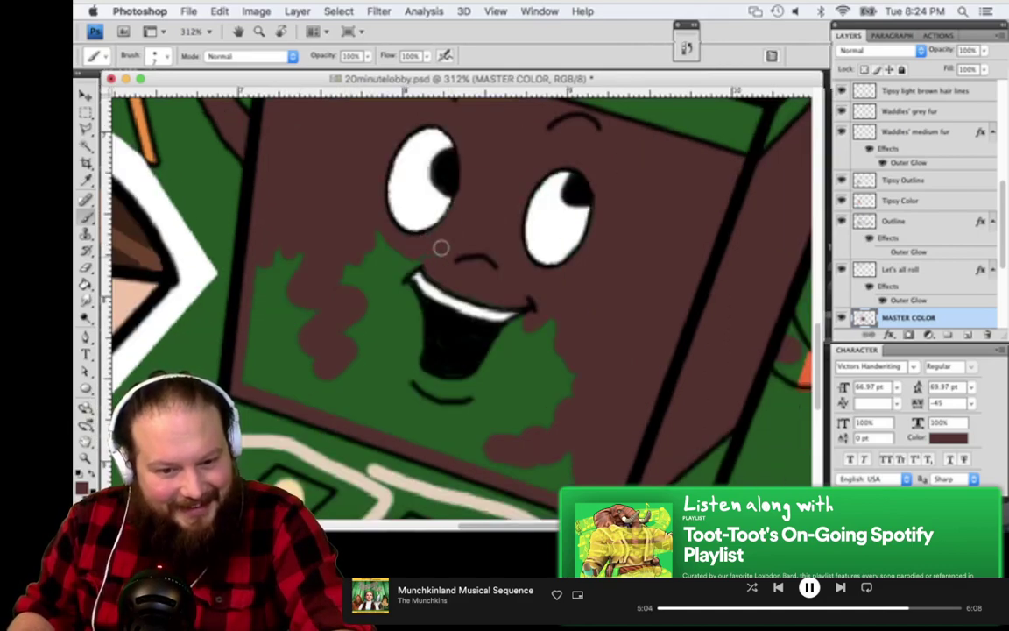
{"action": "mouse_move", "coordinate": [382, 240]}
{"action": "left_mouse_down"}
{"action": "mouse_move", "coordinate": [362, 256]}
{"action": "mouse_move", "coordinate": [413, 308]}
{"action": "left_mouse_up"}
{"action": "left_click_drag", "start_coordinate": [412, 354], "coordinate": [414, 333]}
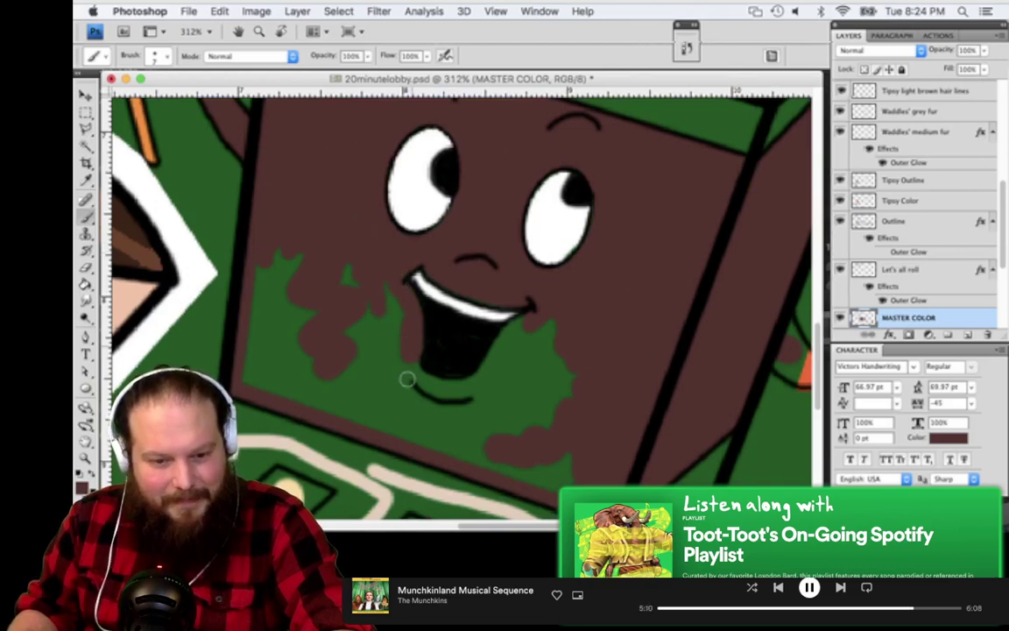
{"action": "mouse_move", "coordinate": [407, 380]}
{"action": "left_mouse_down"}
{"action": "mouse_move", "coordinate": [415, 382]}
{"action": "mouse_move", "coordinate": [413, 369]}
{"action": "mouse_move", "coordinate": [448, 390]}
{"action": "left_mouse_up"}
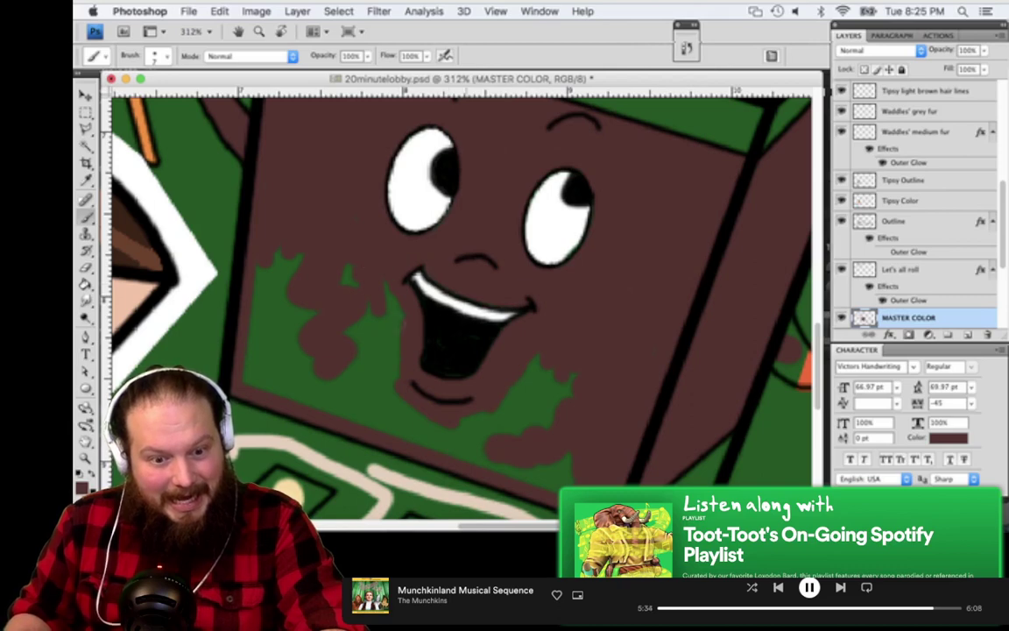
Fill the green gaps around the scribble on the face's lower left cheek with reddish brown
{"action": "mouse_move", "coordinate": [392, 294]}
{"action": "left_mouse_down"}
{"action": "mouse_move", "coordinate": [303, 384]}
{"action": "mouse_move", "coordinate": [254, 382]}
{"action": "mouse_move", "coordinate": [264, 260]}
{"action": "mouse_move", "coordinate": [281, 268]}
{"action": "mouse_move", "coordinate": [276, 255]}
{"action": "left_mouse_up"}
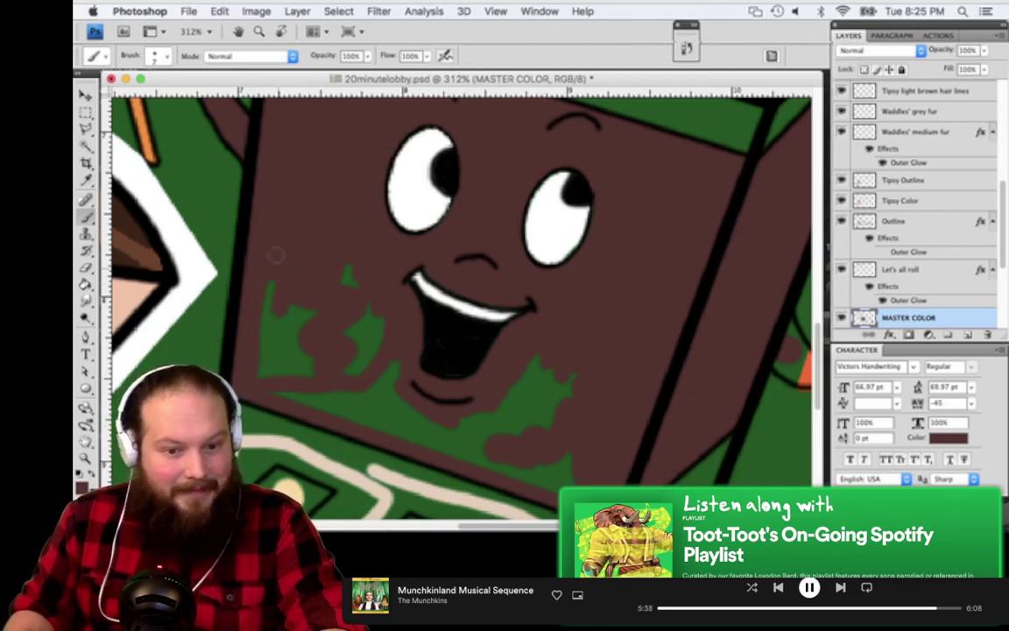
{"action": "left_click_drag", "start_coordinate": [326, 340], "coordinate": [352, 305]}
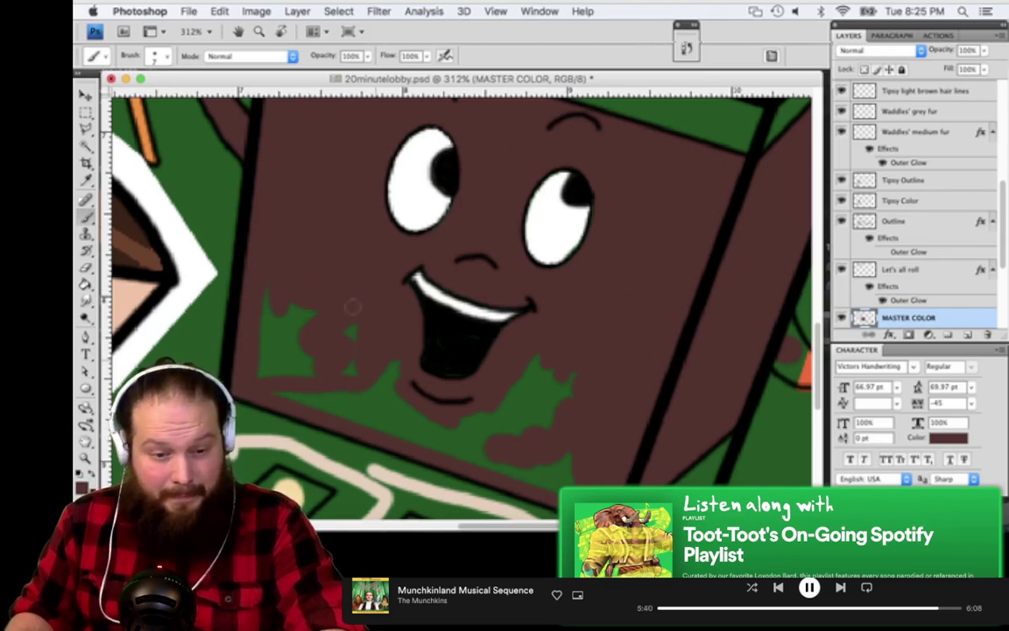
{"action": "left_click_drag", "start_coordinate": [263, 295], "coordinate": [272, 265]}
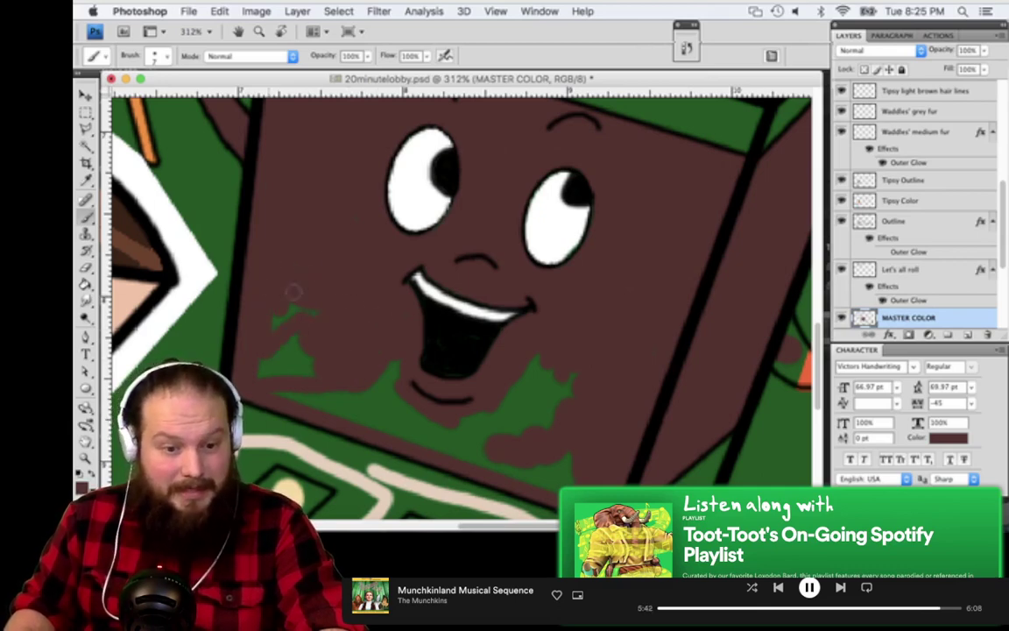
{"action": "left_click_drag", "start_coordinate": [260, 347], "coordinate": [312, 367]}
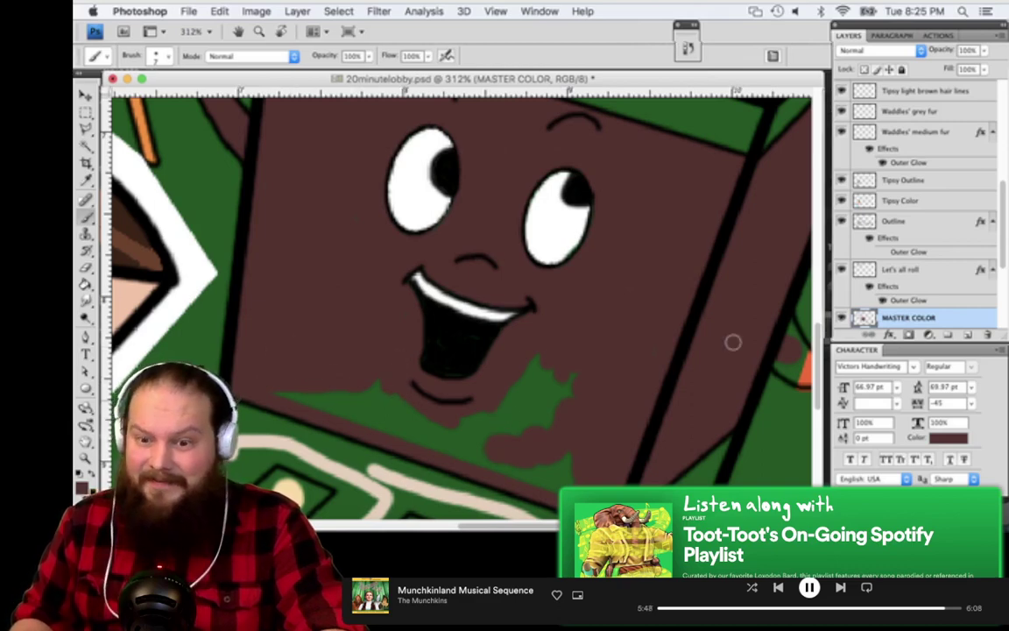
Hide the Black layer so the bright green backing shows through unpainted spots
{"action": "scroll", "coordinate": [858, 236], "scroll_direction": "down", "scroll_amount": 5}
{"action": "left_click", "coordinate": [841, 236]}
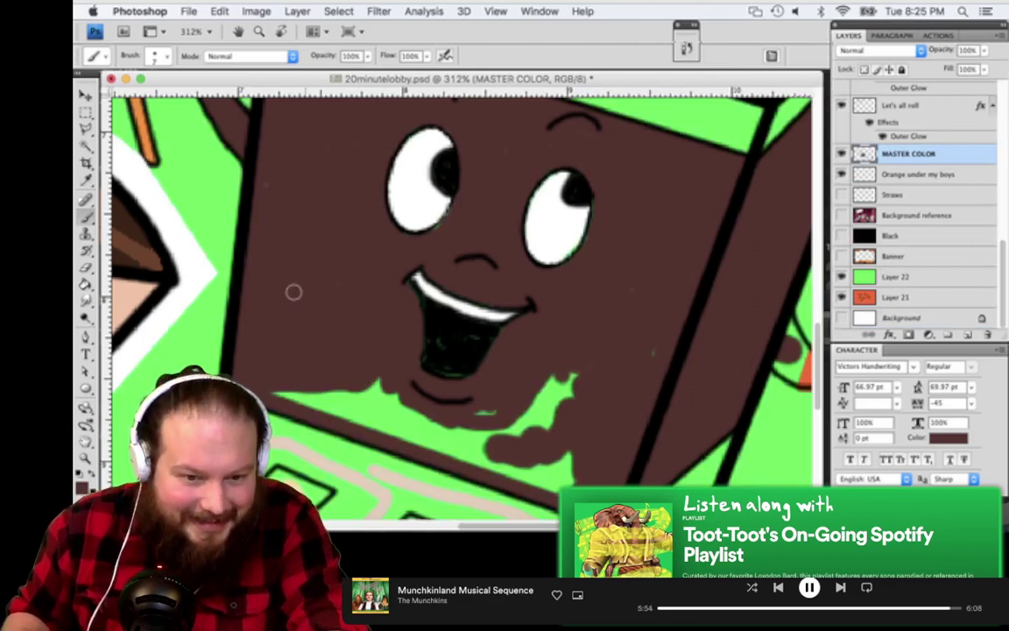
Return to Photoshop from Final Cut Pro and check the popcorn box's front face for missed green specks
{"action": "scroll", "coordinate": [262, 272], "scroll_direction": "up", "scroll_amount": 3}
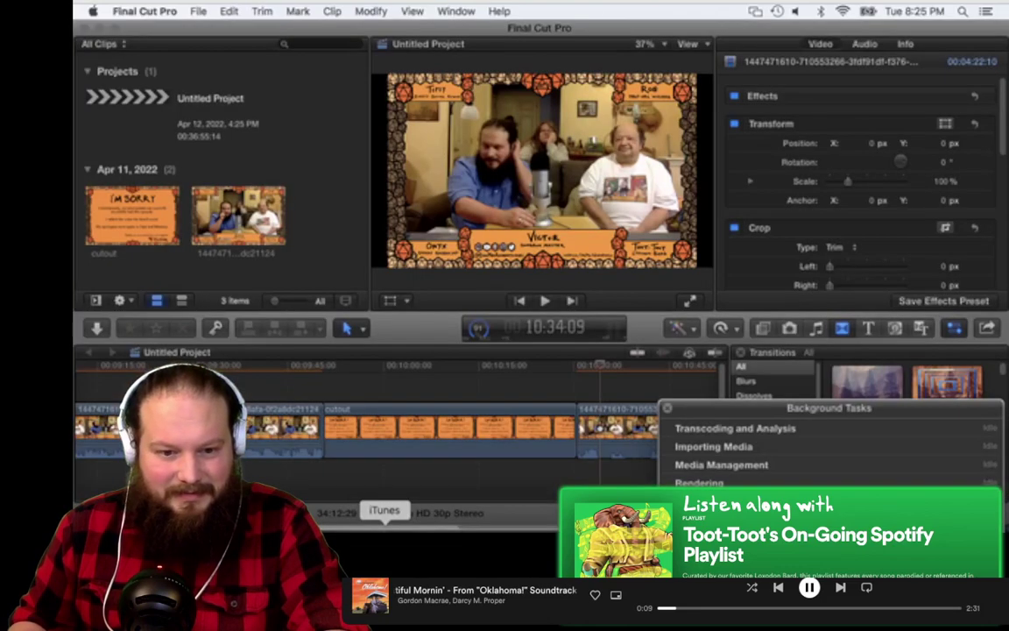
{"action": "left_click", "coordinate": [434, 536]}
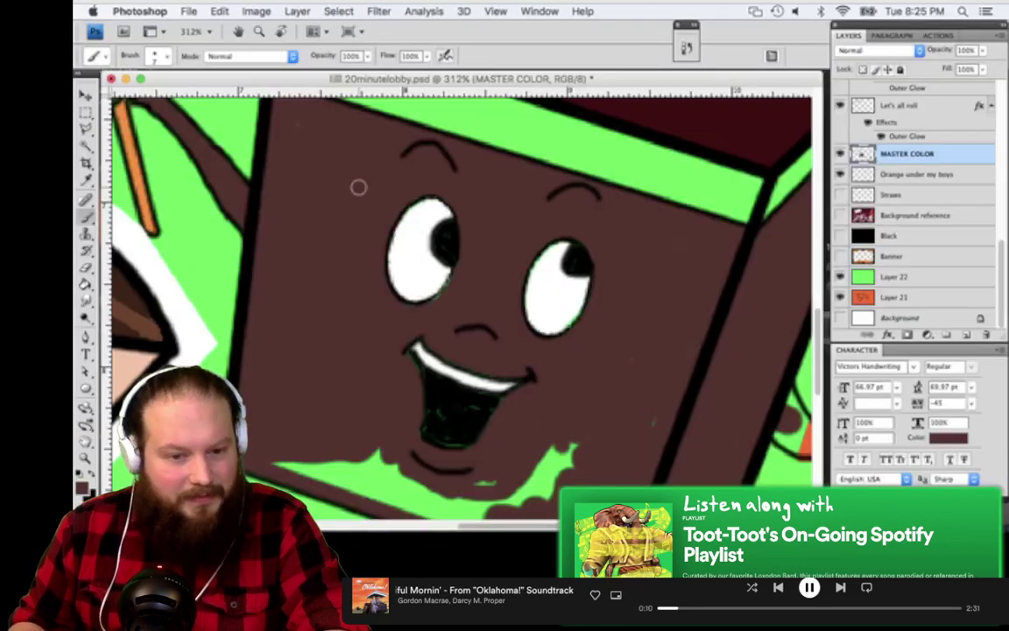
{"action": "scroll", "coordinate": [354, 240], "scroll_direction": "up", "scroll_amount": 2}
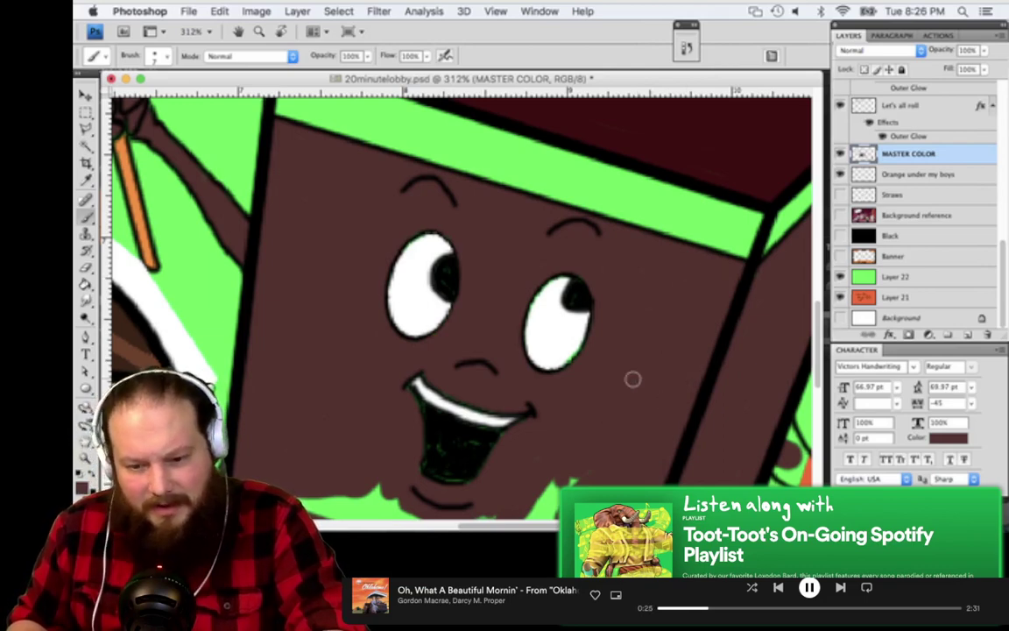
{"action": "scroll", "coordinate": [733, 442], "scroll_direction": "down", "scroll_amount": 2}
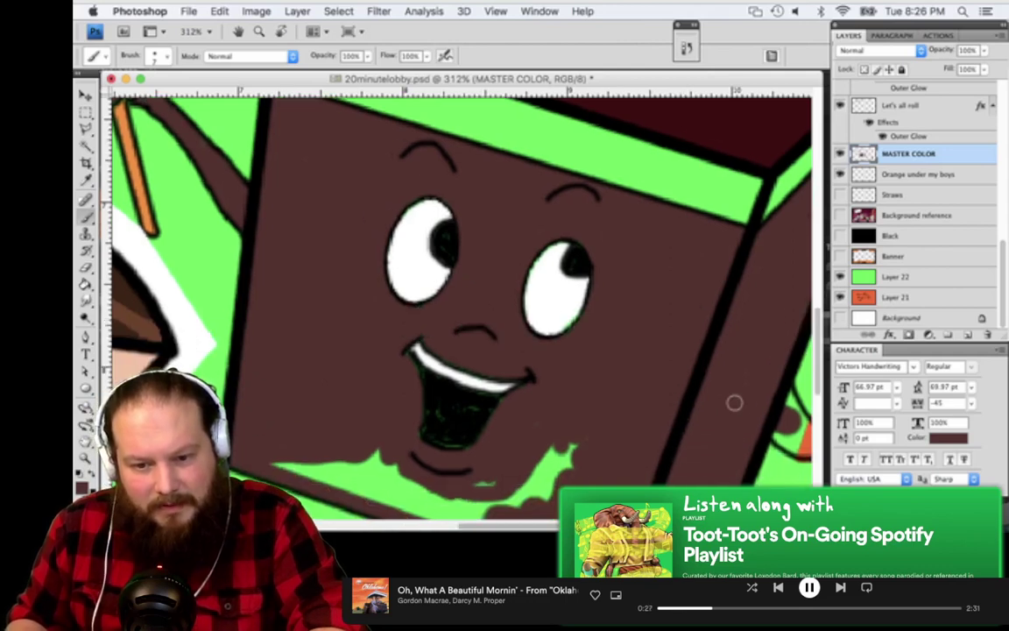
Sample the dark maroon of the popcorn box's top panel and brush over the missed specks there
{"action": "scroll", "coordinate": [716, 250], "scroll_direction": "right", "scroll_amount": 3}
{"action": "scroll", "coordinate": [716, 249], "scroll_direction": "up", "scroll_amount": 2}
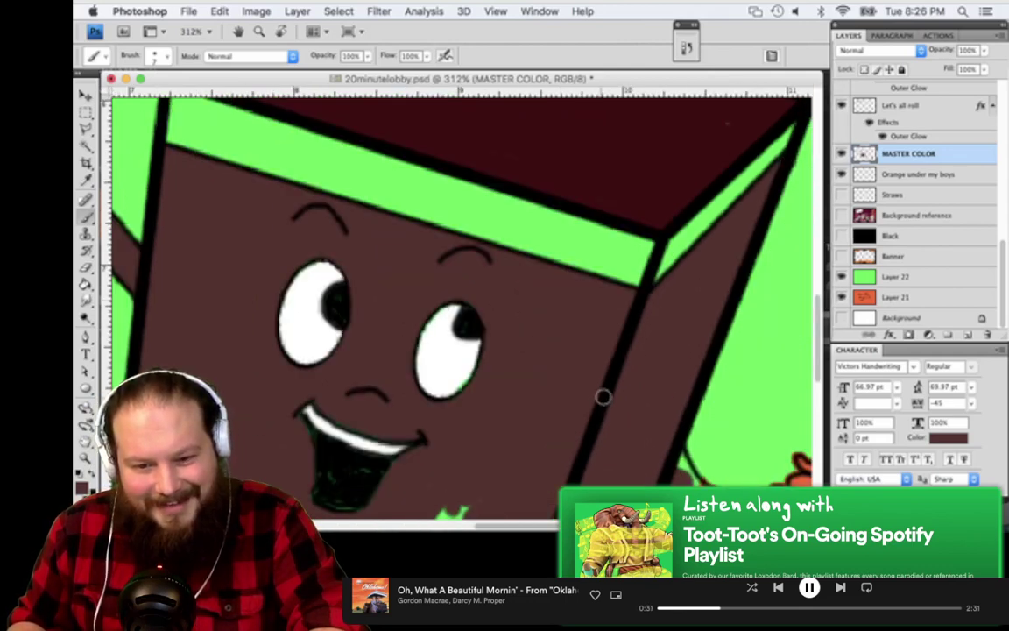
{"action": "scroll", "coordinate": [603, 397], "scroll_direction": "up", "scroll_amount": 4}
{"action": "scroll", "coordinate": [603, 397], "scroll_direction": "right", "scroll_amount": 1}
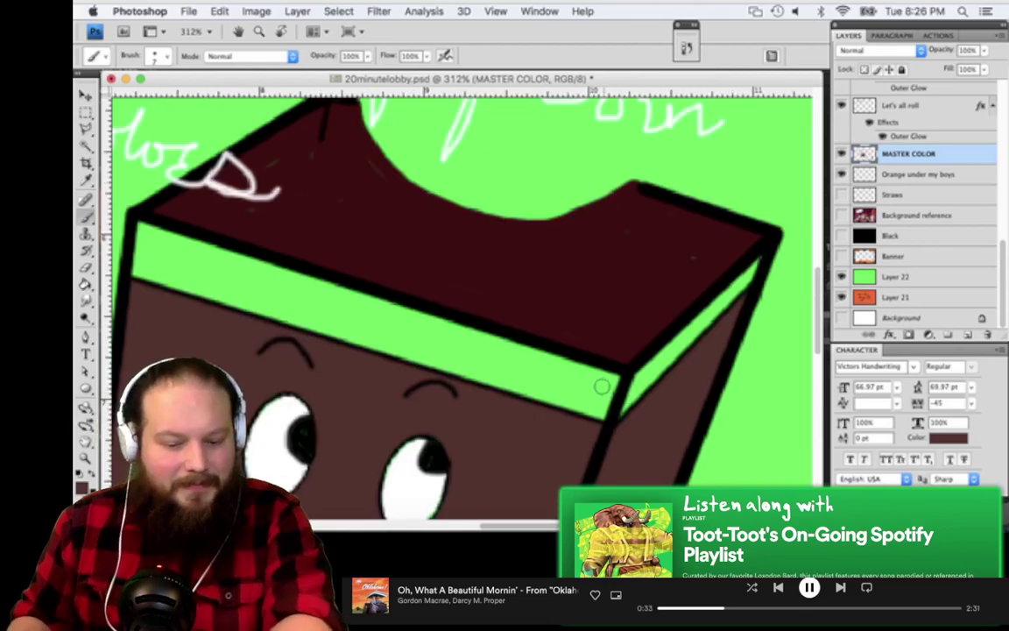
{"action": "key", "text": "x"}
{"action": "key", "text": "i"}
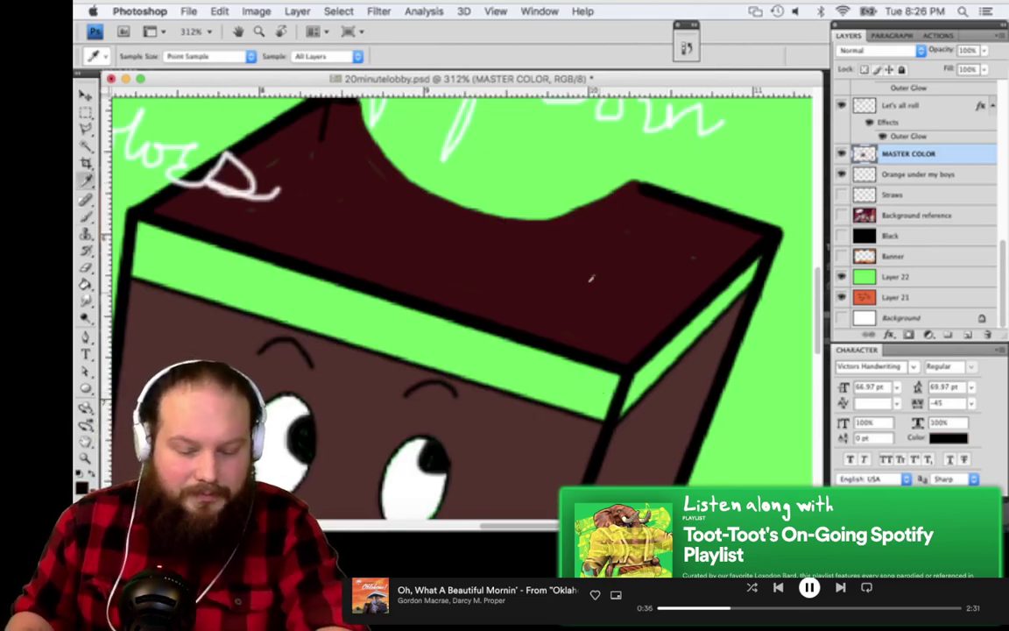
{"action": "left_click", "coordinate": [688, 247]}
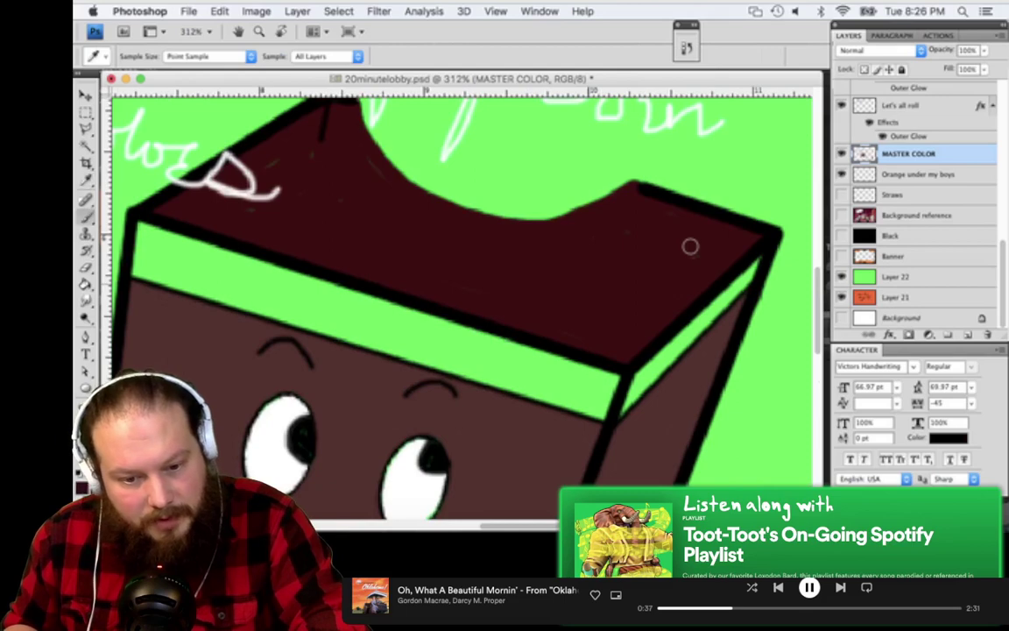
{"action": "key", "text": "b"}
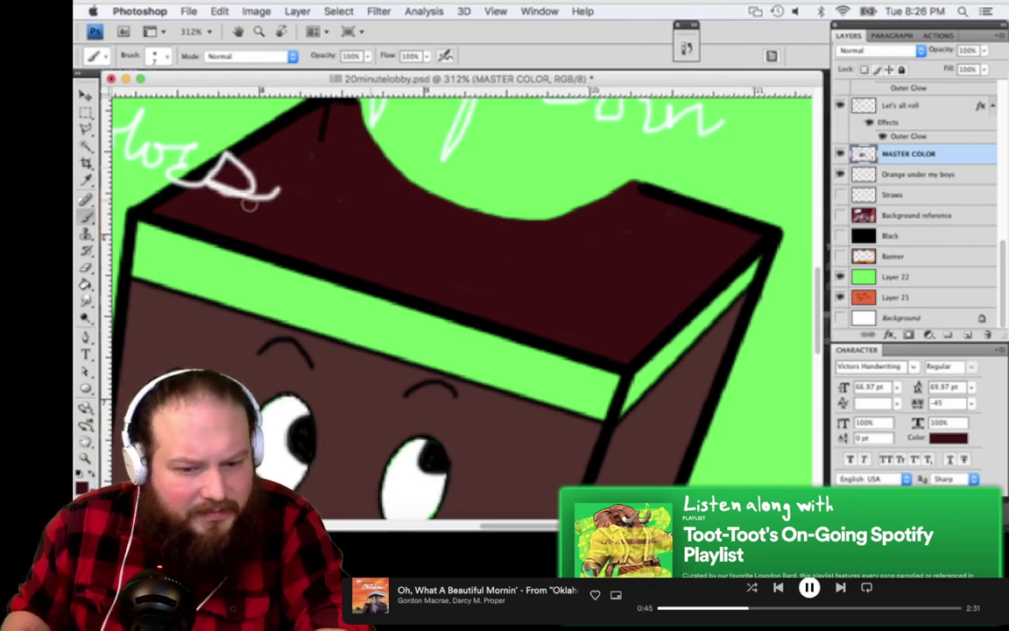
Resample the face's reddish brown and fill the green gap between the chin and the lower right cheek
{"action": "scroll", "coordinate": [253, 200], "scroll_direction": "down", "scroll_amount": 5}
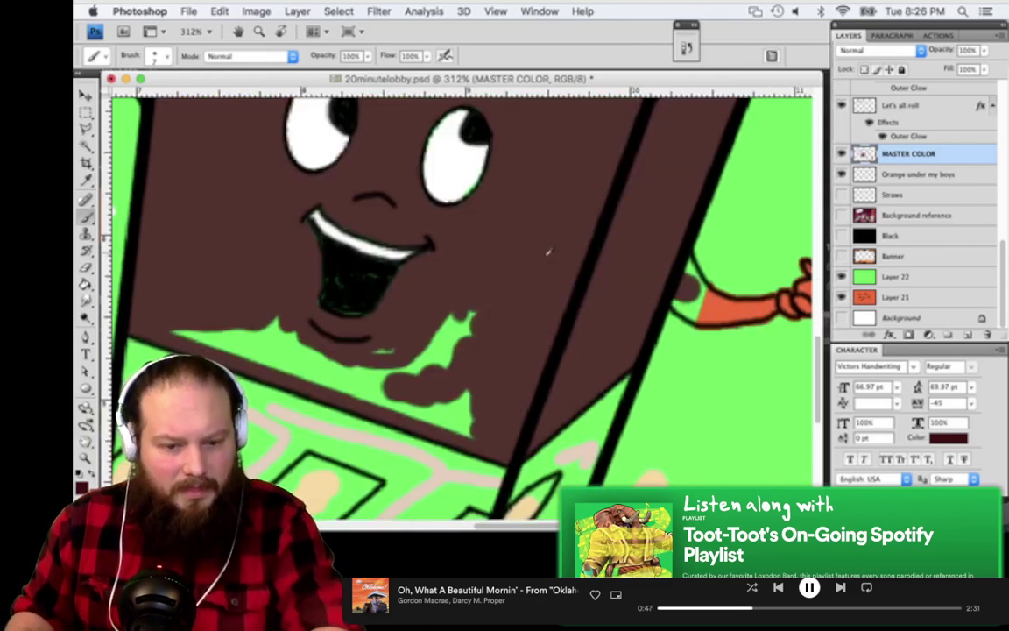
{"action": "key", "text": "i"}
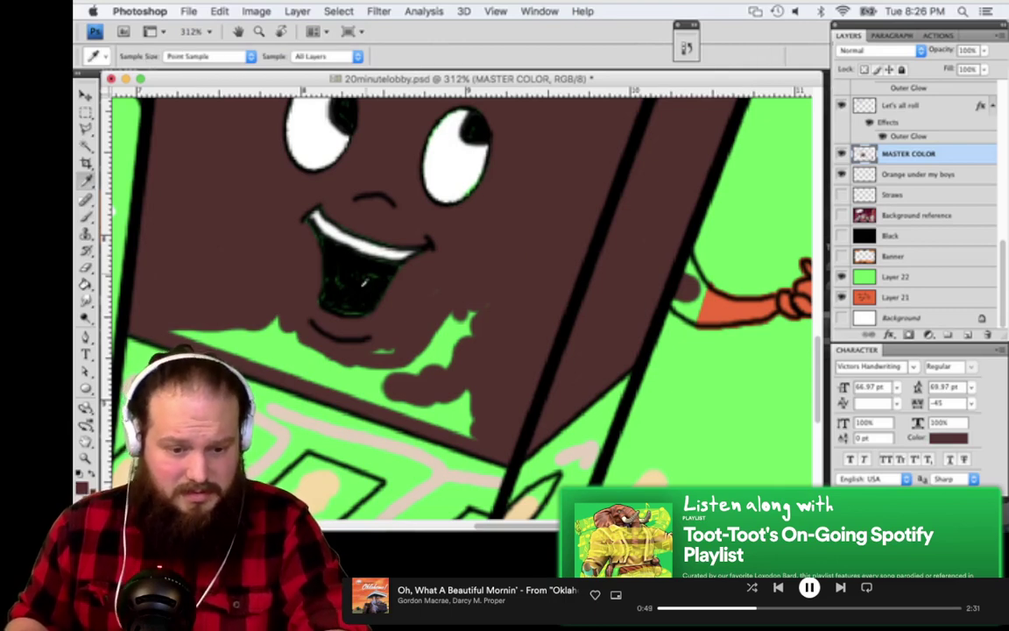
{"action": "key", "text": "b"}
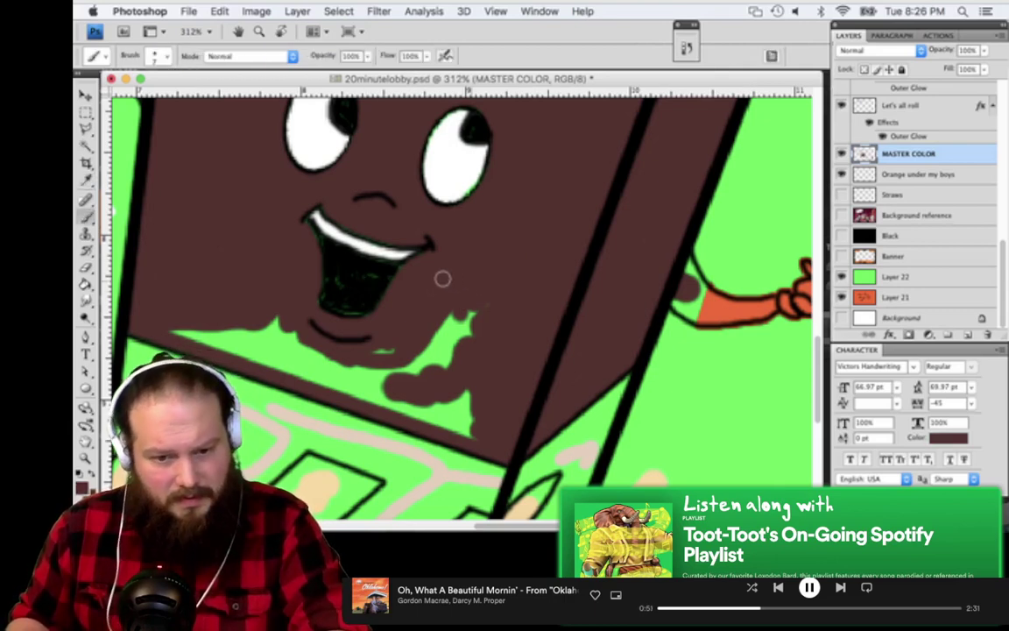
{"action": "mouse_move", "coordinate": [485, 291]}
{"action": "left_mouse_down"}
{"action": "mouse_move", "coordinate": [443, 353]}
{"action": "mouse_move", "coordinate": [427, 339]}
{"action": "left_mouse_up"}
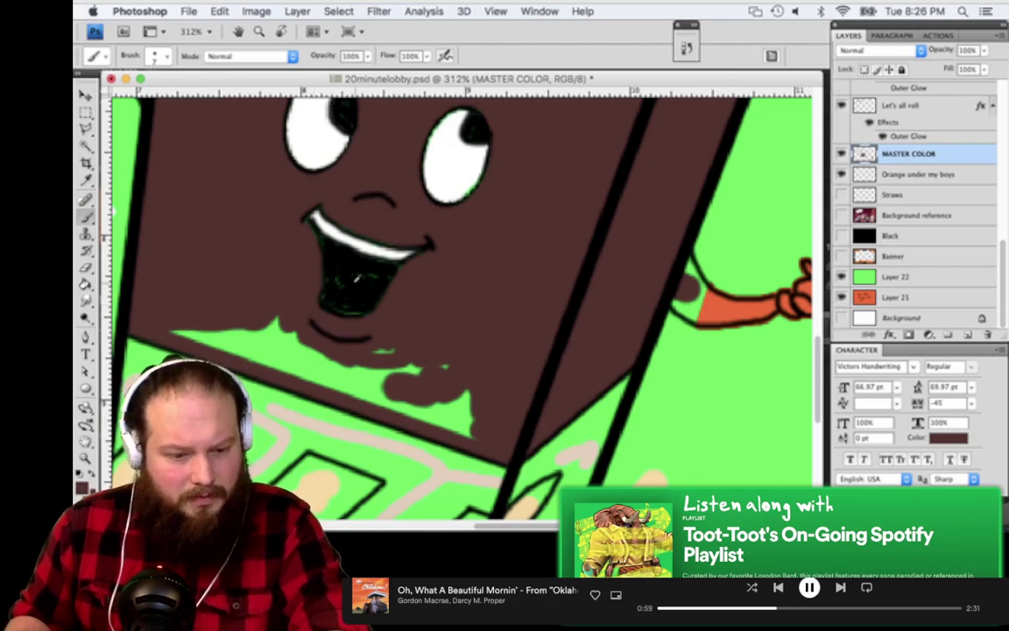
Sample the mouth's black and brush over the green specks inside the popcorn box's open mouth
{"action": "key", "text": "i"}
{"action": "left_click", "coordinate": [357, 282]}
{"action": "key", "text": "b"}
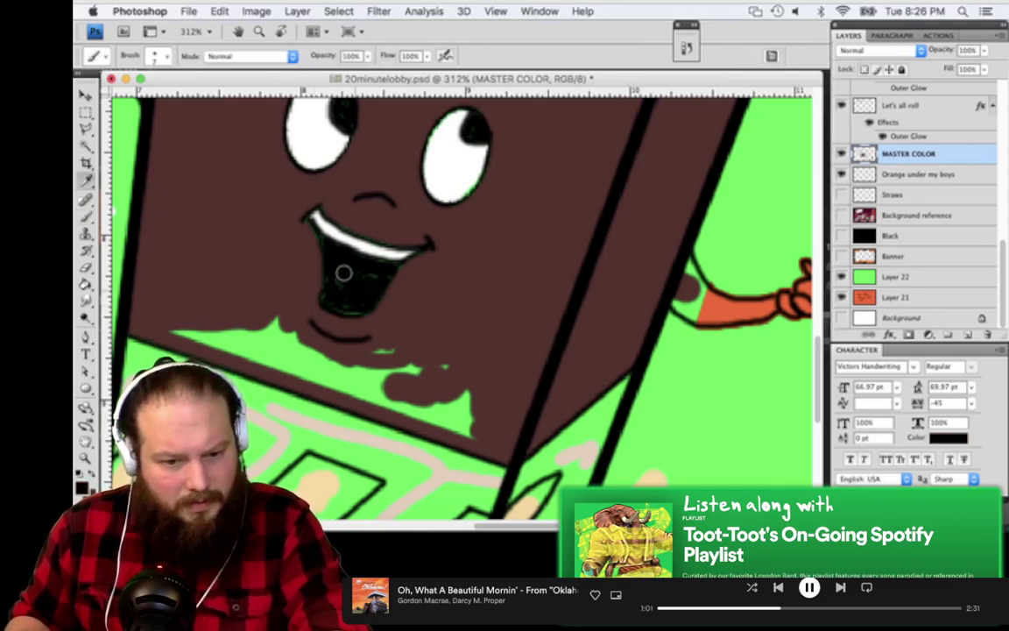
{"action": "mouse_move", "coordinate": [325, 297]}
{"action": "left_mouse_down"}
{"action": "mouse_move", "coordinate": [351, 303]}
{"action": "mouse_move", "coordinate": [369, 291]}
{"action": "left_mouse_up"}
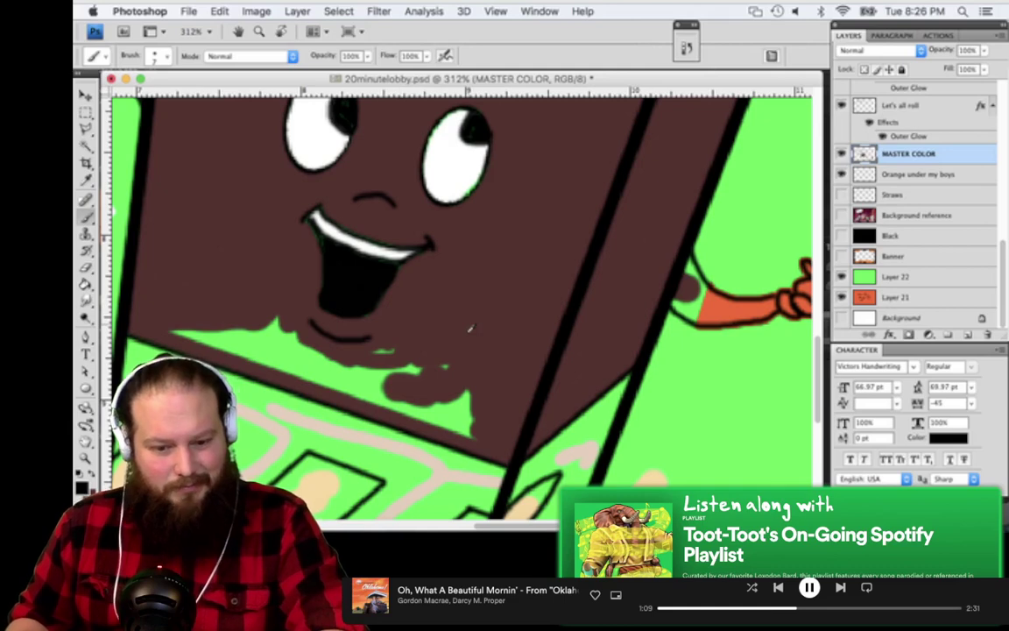
Sample the reddish brown again and fill the remaining green gaps along the bottom of the front face
{"action": "key", "text": "i"}
{"action": "left_click", "coordinate": [470, 435]}
{"action": "key", "text": "b"}
{"action": "mouse_move", "coordinate": [471, 442]}
{"action": "left_mouse_down"}
{"action": "mouse_move", "coordinate": [355, 387]}
{"action": "mouse_move", "coordinate": [172, 335]}
{"action": "mouse_move", "coordinate": [470, 414]}
{"action": "mouse_move", "coordinate": [414, 391]}
{"action": "mouse_move", "coordinate": [440, 395]}
{"action": "mouse_move", "coordinate": [436, 373]}
{"action": "mouse_move", "coordinate": [412, 379]}
{"action": "mouse_move", "coordinate": [408, 349]}
{"action": "mouse_move", "coordinate": [340, 361]}
{"action": "mouse_move", "coordinate": [299, 336]}
{"action": "mouse_move", "coordinate": [247, 325]}
{"action": "mouse_move", "coordinate": [281, 330]}
{"action": "mouse_move", "coordinate": [277, 313]}
{"action": "mouse_move", "coordinate": [255, 334]}
{"action": "left_mouse_up"}
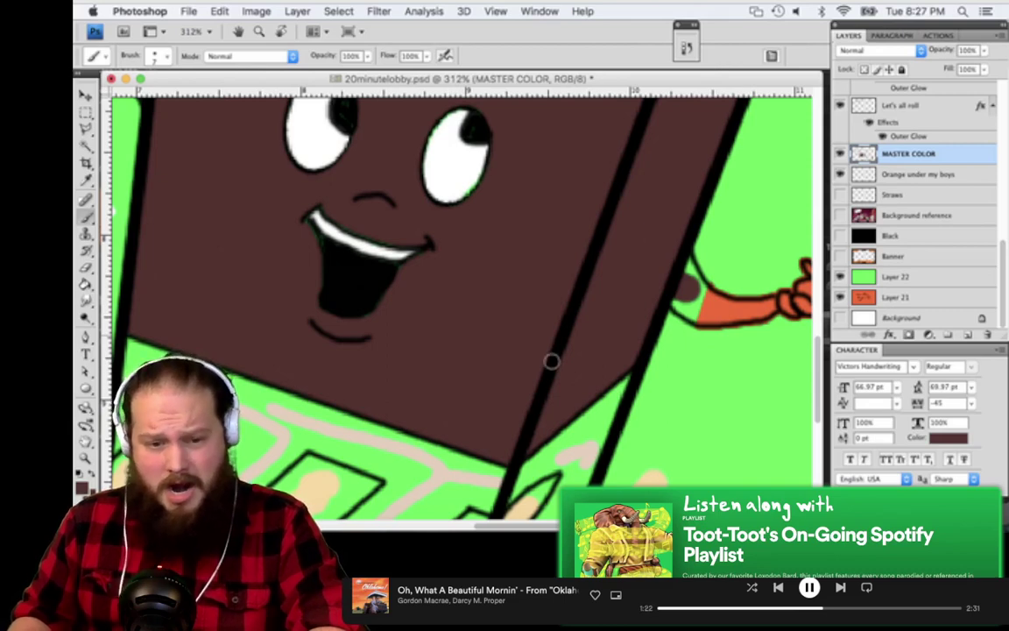
Sample the lavender scribble on the rock candy box and brush a straight strip along its face panel's bottom edge
{"action": "scroll", "coordinate": [552, 361], "scroll_direction": "up", "scroll_amount": 6}
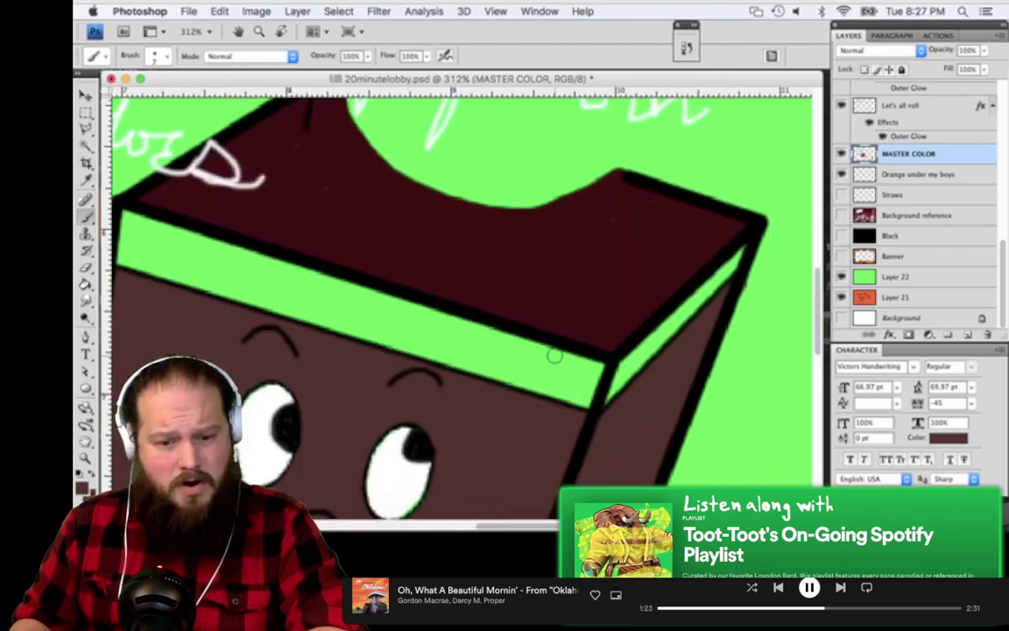
{"action": "scroll", "coordinate": [555, 354], "scroll_direction": "down", "scroll_amount": 10}
{"action": "scroll", "coordinate": [555, 354], "scroll_direction": "right", "scroll_amount": 3}
{"action": "scroll", "coordinate": [554, 354], "scroll_direction": "down", "scroll_amount": 1}
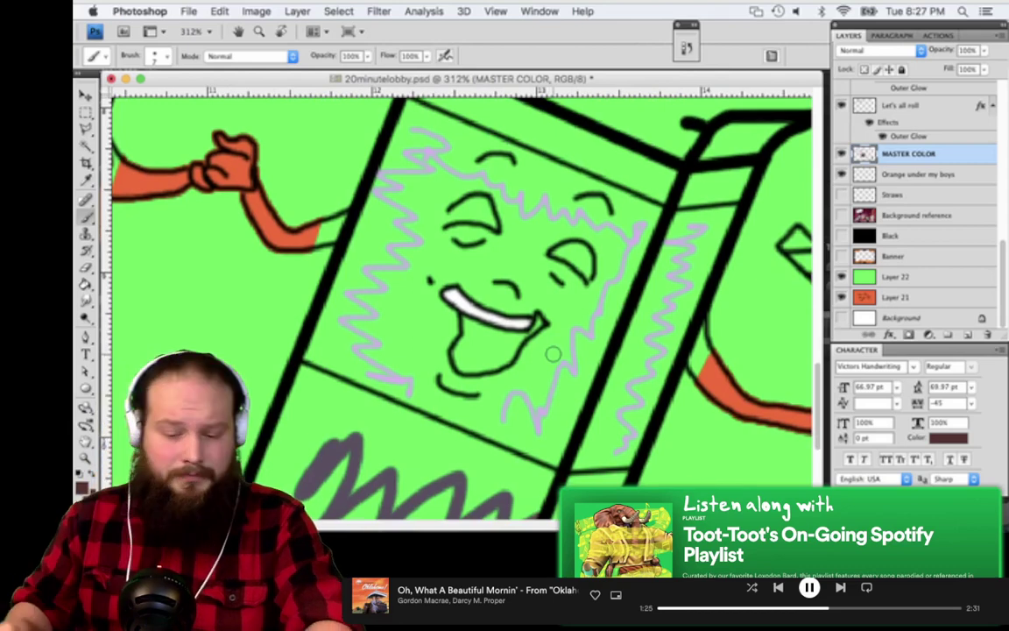
{"action": "key", "text": "i"}
{"action": "left_click", "coordinate": [567, 336]}
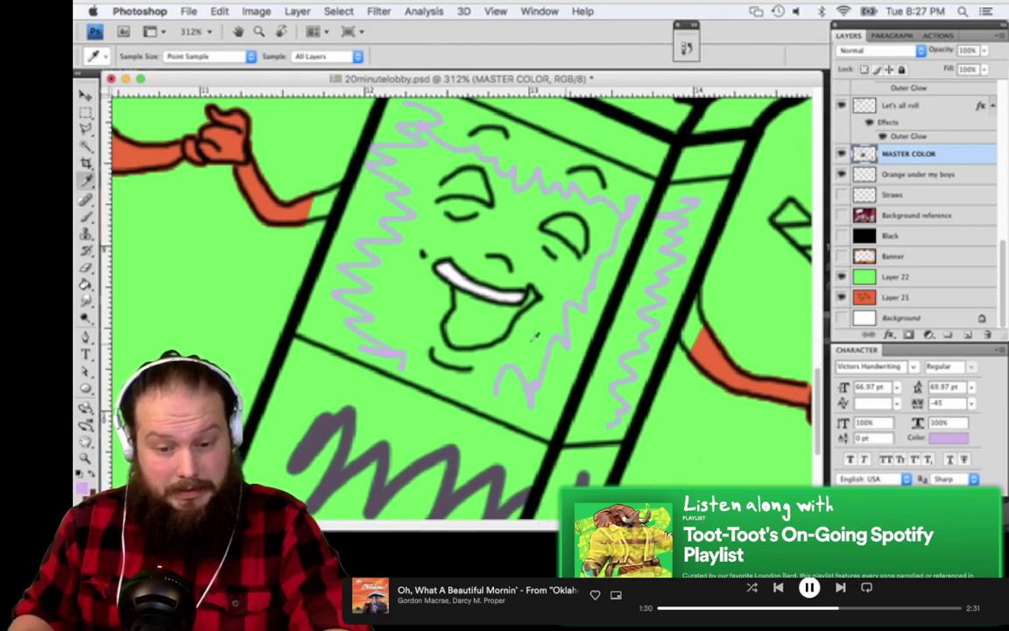
{"action": "key", "text": "b"}
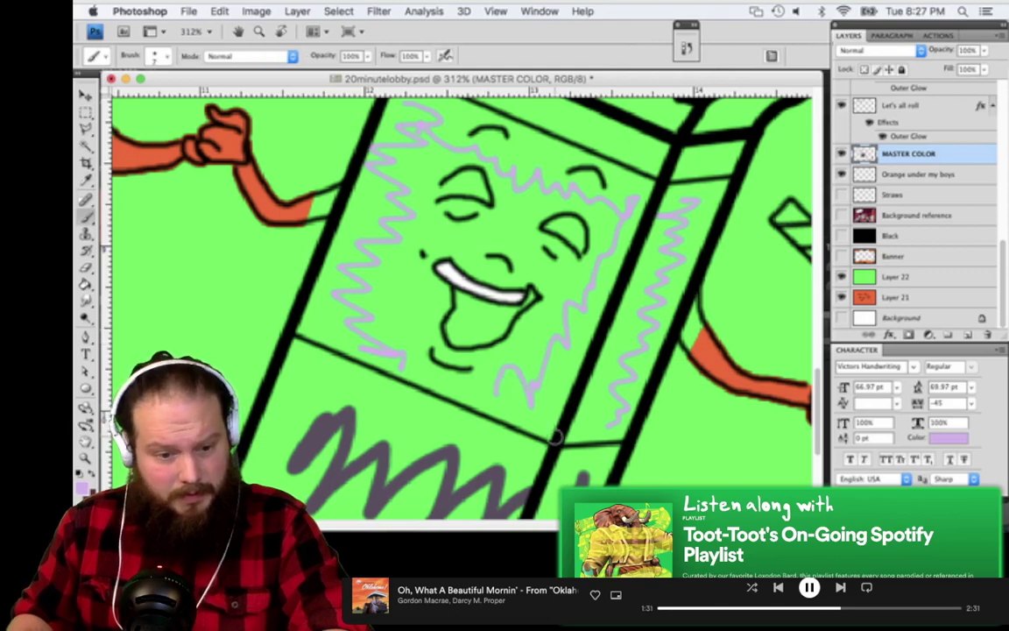
{"action": "left_click", "coordinate": [296, 326], "text": "shift"}
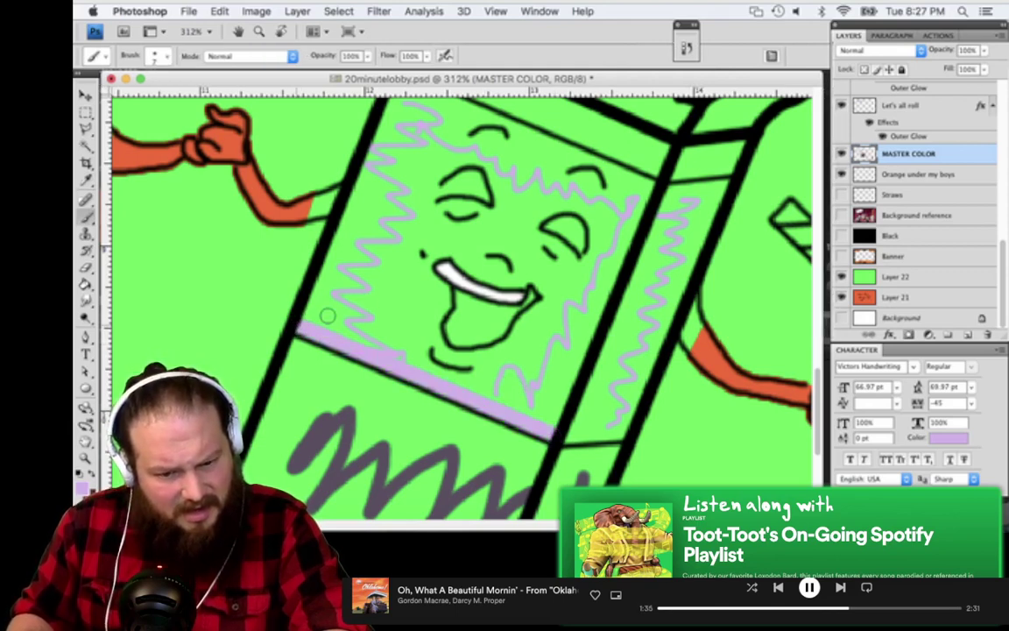
Brush lavender along the face panel's left and top edges and fill the area around the brows and eyes
{"action": "scroll", "coordinate": [353, 165], "scroll_direction": "up", "scroll_amount": 3}
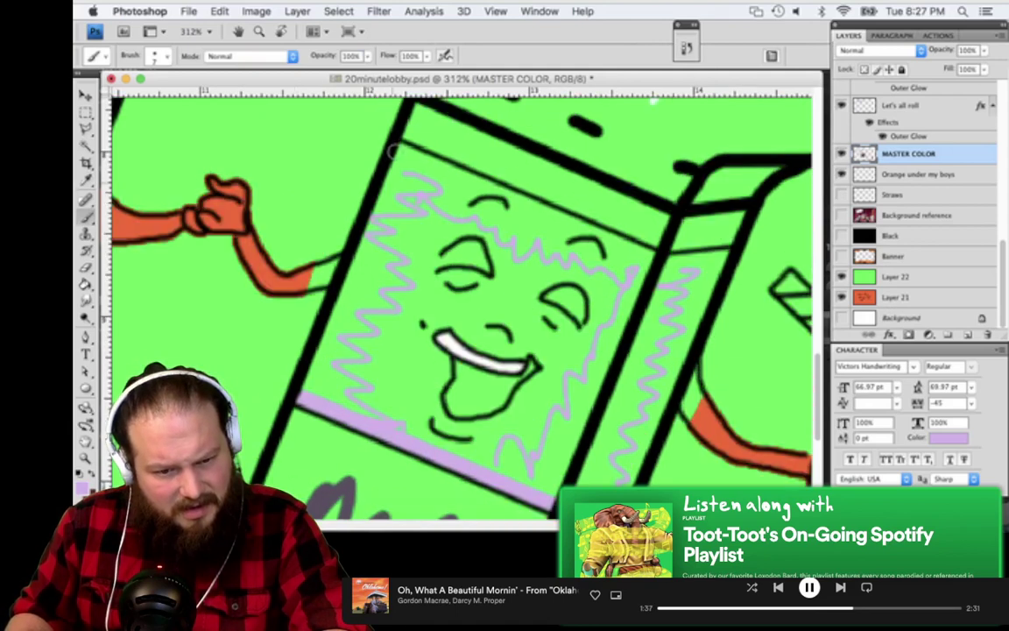
{"action": "left_click", "coordinate": [396, 149], "text": "shift"}
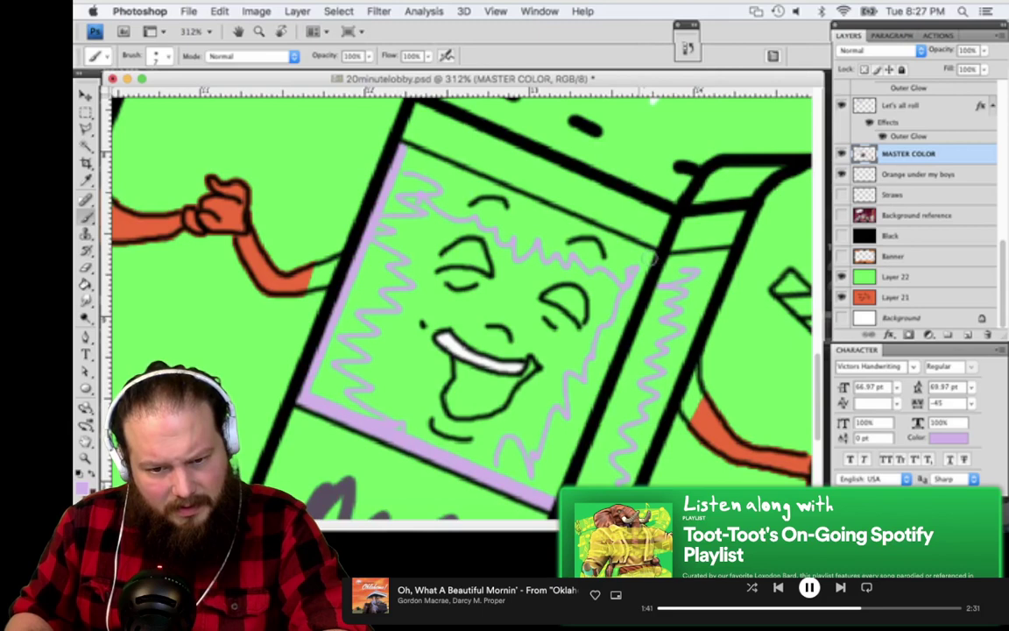
{"action": "left_click", "coordinate": [407, 161], "text": "shift"}
{"action": "mouse_move", "coordinate": [426, 197]}
{"action": "left_mouse_down"}
{"action": "mouse_move", "coordinate": [468, 193]}
{"action": "mouse_move", "coordinate": [448, 273]}
{"action": "mouse_move", "coordinate": [446, 261]}
{"action": "mouse_move", "coordinate": [435, 284]}
{"action": "mouse_move", "coordinate": [469, 245]}
{"action": "mouse_move", "coordinate": [576, 309]}
{"action": "mouse_move", "coordinate": [560, 322]}
{"action": "mouse_move", "coordinate": [575, 326]}
{"action": "mouse_move", "coordinate": [506, 289]}
{"action": "mouse_move", "coordinate": [633, 282]}
{"action": "mouse_move", "coordinate": [639, 271]}
{"action": "mouse_move", "coordinate": [586, 327]}
{"action": "mouse_move", "coordinate": [619, 263]}
{"action": "mouse_move", "coordinate": [509, 198]}
{"action": "mouse_move", "coordinate": [490, 207]}
{"action": "mouse_move", "coordinate": [592, 261]}
{"action": "mouse_move", "coordinate": [515, 206]}
{"action": "mouse_move", "coordinate": [563, 255]}
{"action": "mouse_move", "coordinate": [602, 272]}
{"action": "mouse_move", "coordinate": [560, 277]}
{"action": "mouse_move", "coordinate": [469, 250]}
{"action": "mouse_move", "coordinate": [453, 218]}
{"action": "mouse_move", "coordinate": [464, 213]}
{"action": "mouse_move", "coordinate": [443, 212]}
{"action": "mouse_move", "coordinate": [447, 220]}
{"action": "mouse_move", "coordinate": [397, 182]}
{"action": "mouse_move", "coordinate": [373, 272]}
{"action": "mouse_move", "coordinate": [425, 255]}
{"action": "mouse_move", "coordinate": [401, 273]}
{"action": "mouse_move", "coordinate": [436, 255]}
{"action": "left_mouse_up"}
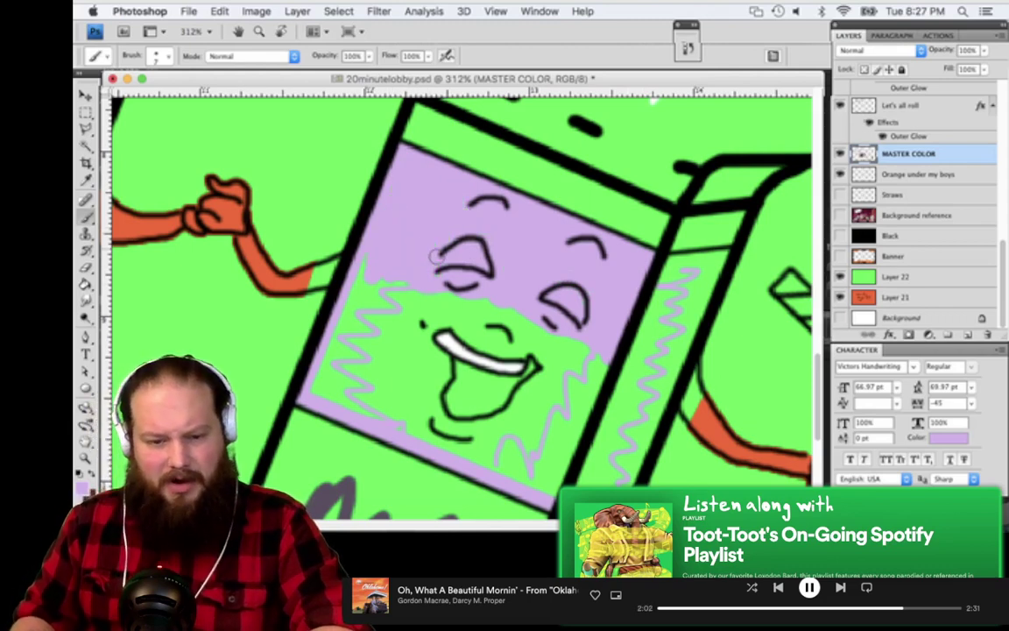
Look over the other characters in the illustration and compare them with the partly painted rock candy box
{"action": "left_click_drag", "start_coordinate": [518, 220], "coordinate": [449, 244]}
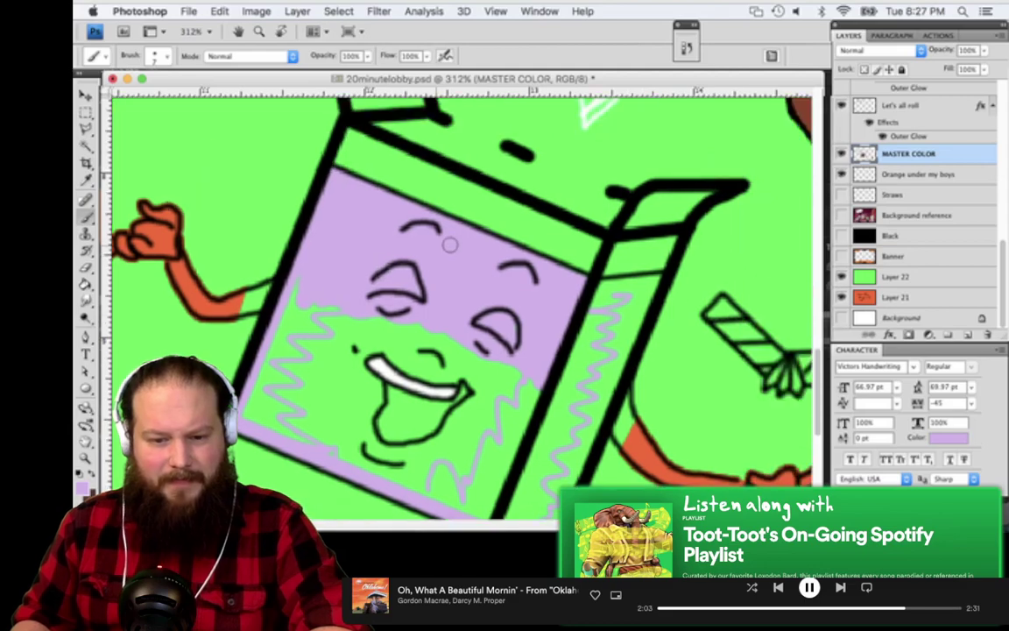
{"action": "scroll", "coordinate": [450, 242], "scroll_direction": "right", "scroll_amount": 8}
{"action": "scroll", "coordinate": [450, 245], "scroll_direction": "up", "scroll_amount": 3}
{"action": "scroll", "coordinate": [451, 252], "scroll_direction": "right", "scroll_amount": 4}
{"action": "scroll", "coordinate": [451, 252], "scroll_direction": "down", "scroll_amount": 4}
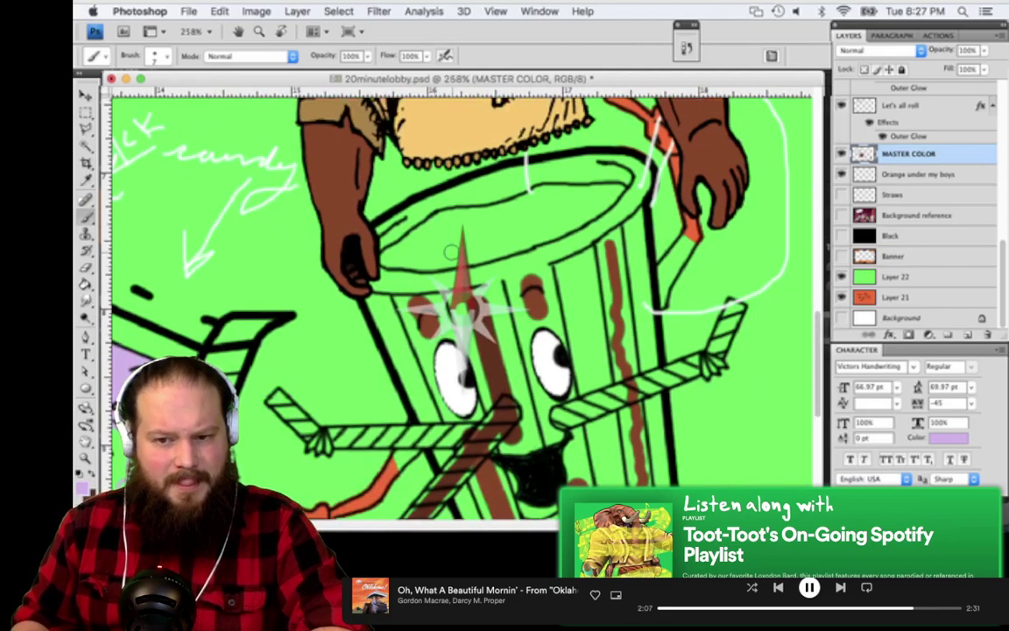
{"action": "scroll", "coordinate": [450, 253], "scroll_direction": "down", "scroll_amount": 6}
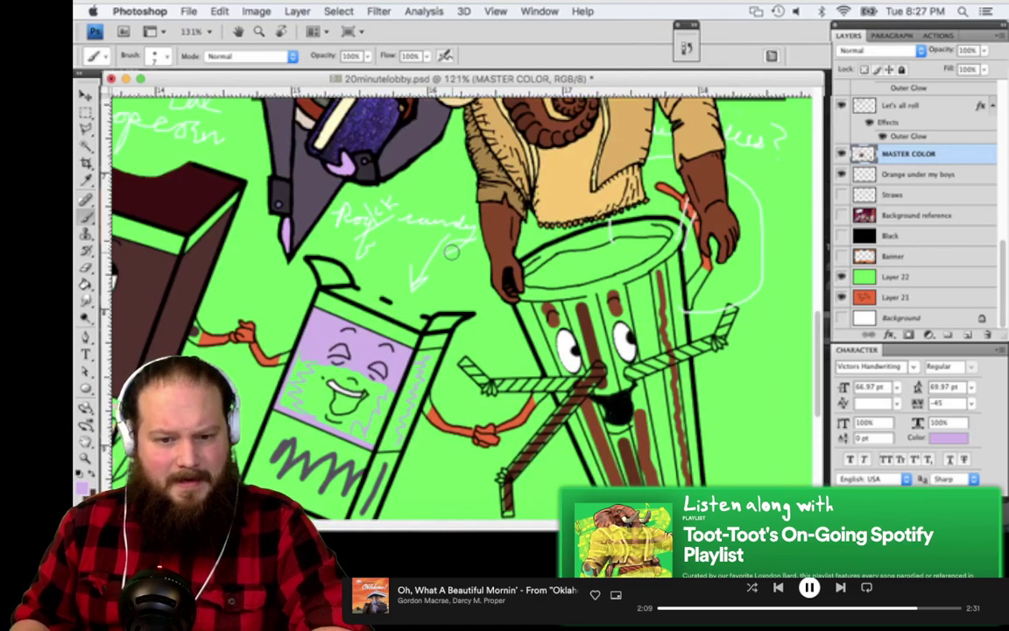
{"action": "scroll", "coordinate": [451, 252], "scroll_direction": "up", "scroll_amount": 8}
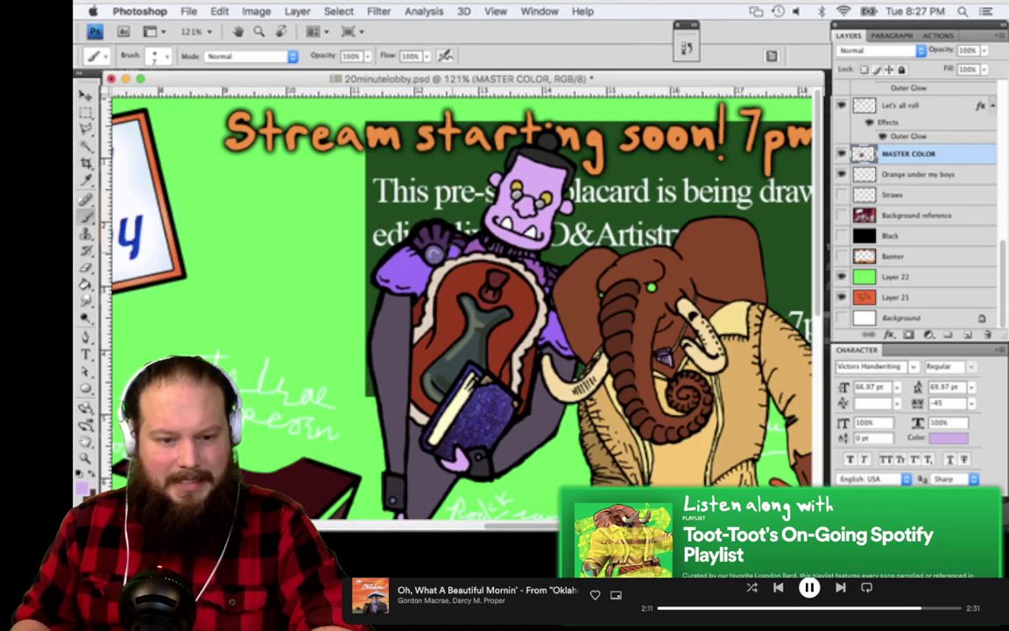
{"action": "scroll", "coordinate": [451, 253], "scroll_direction": "left", "scroll_amount": 10}
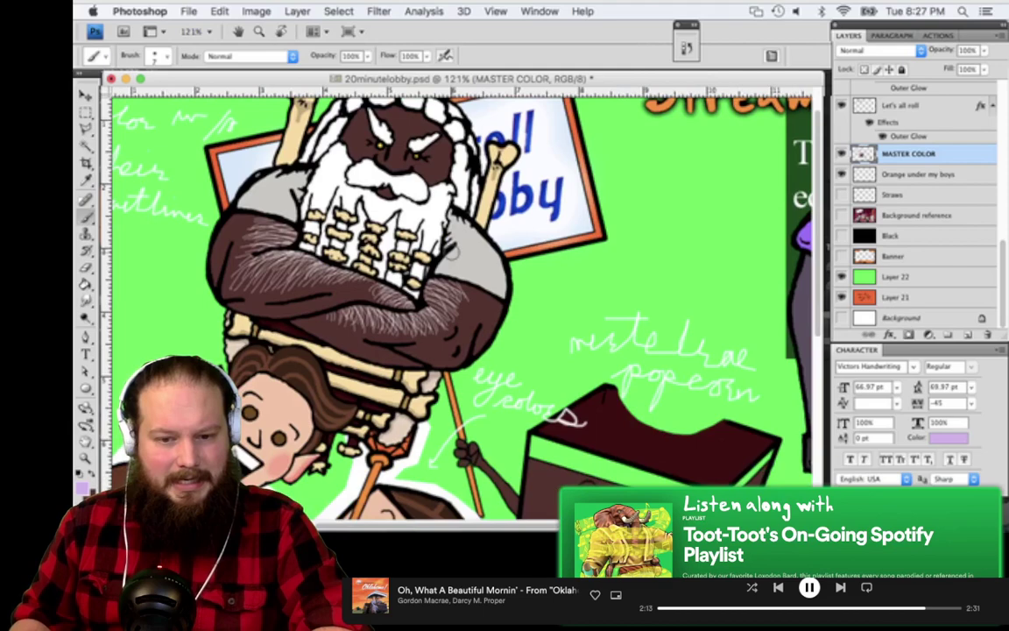
{"action": "scroll", "coordinate": [450, 253], "scroll_direction": "right", "scroll_amount": 10}
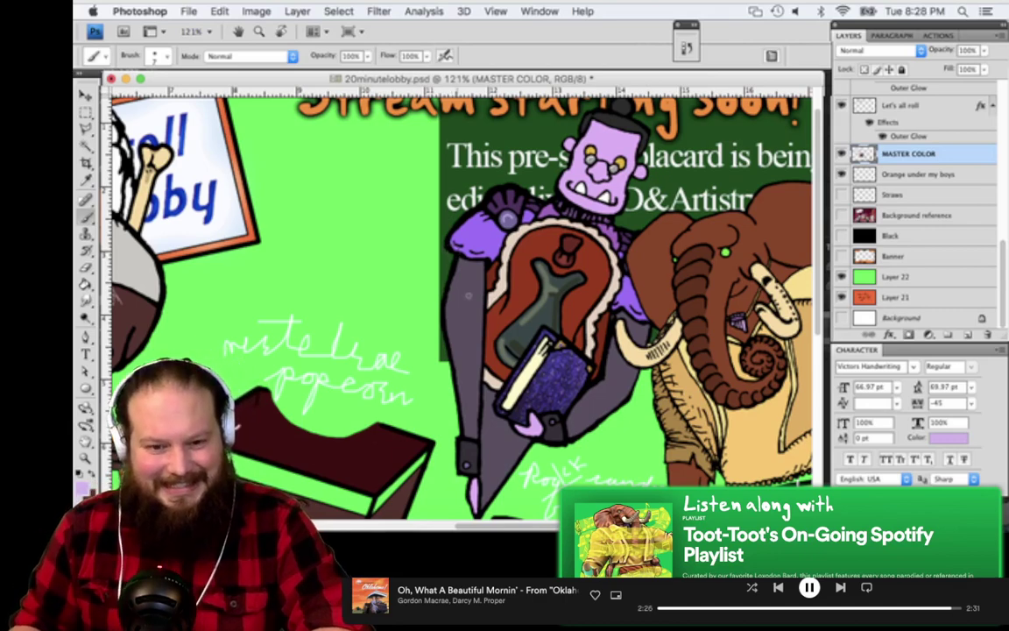
{"action": "scroll", "coordinate": [468, 292], "scroll_direction": "down", "scroll_amount": 7}
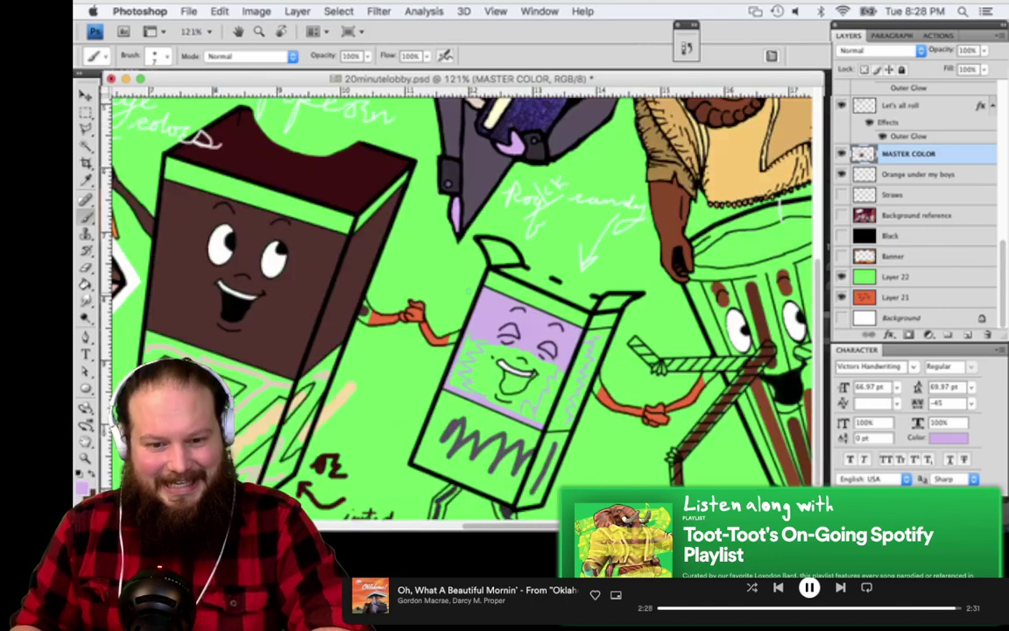
{"action": "scroll", "coordinate": [468, 289], "scroll_direction": "down", "scroll_amount": 1}
{"action": "scroll", "coordinate": [468, 288], "scroll_direction": "up", "scroll_amount": 5}
{"action": "scroll", "coordinate": [468, 288], "scroll_direction": "up", "scroll_amount": 5}
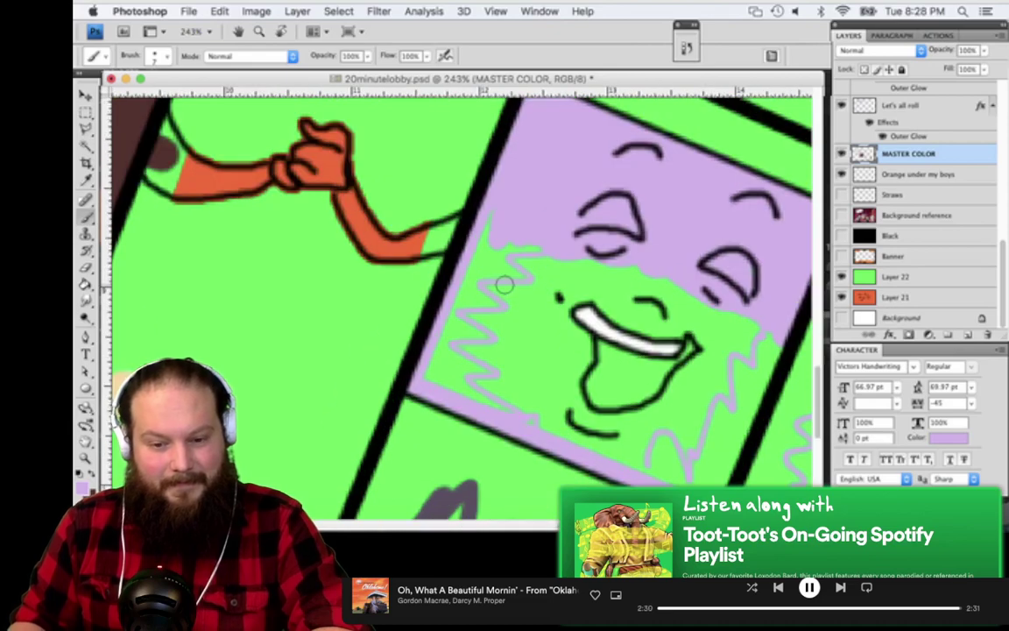
Widen the lavender along the face's left and bottom edges and brush it along the upper lip
{"action": "scroll", "coordinate": [505, 283], "scroll_direction": "up", "scroll_amount": 3}
{"action": "scroll", "coordinate": [505, 282], "scroll_direction": "right", "scroll_amount": 3}
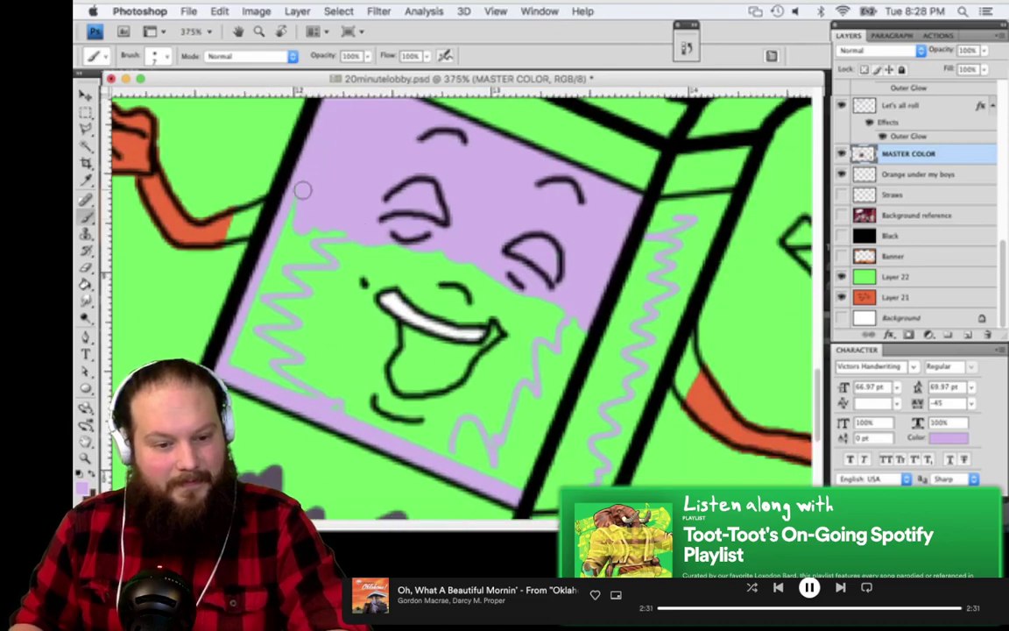
{"action": "mouse_move", "coordinate": [237, 357]}
{"action": "left_mouse_down"}
{"action": "mouse_move", "coordinate": [344, 405]}
{"action": "mouse_move", "coordinate": [308, 388]}
{"action": "mouse_move", "coordinate": [345, 404]}
{"action": "left_mouse_up"}
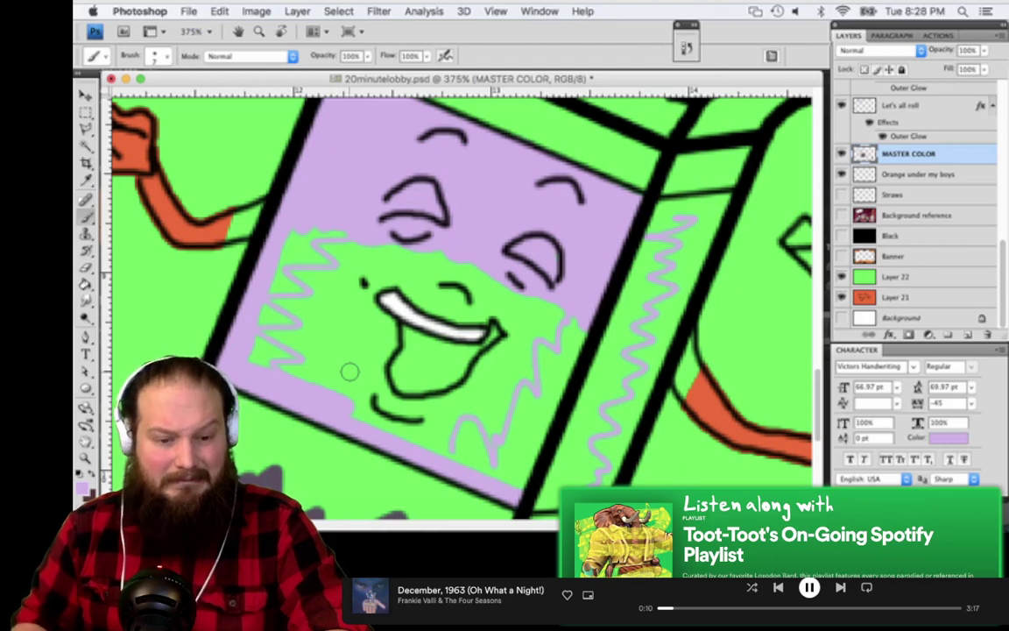
{"action": "mouse_move", "coordinate": [376, 251]}
{"action": "left_mouse_down"}
{"action": "mouse_move", "coordinate": [390, 243]}
{"action": "mouse_move", "coordinate": [417, 259]}
{"action": "mouse_move", "coordinate": [405, 281]}
{"action": "mouse_move", "coordinate": [420, 295]}
{"action": "left_mouse_up"}
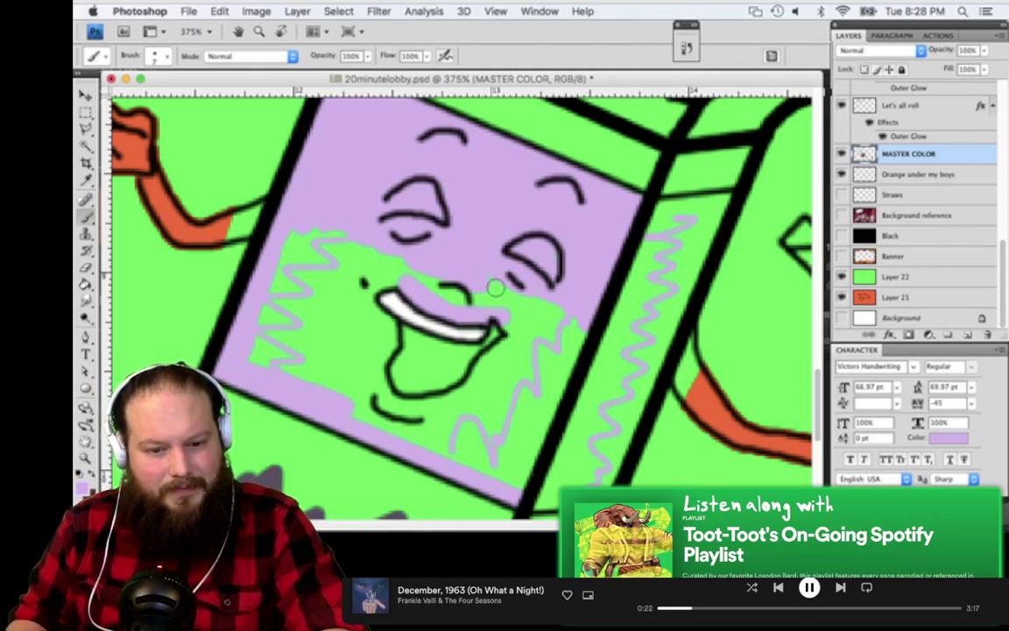
Brush lavender over the face's upper right cheek and right edge, and fill the box's narrow side panel
{"action": "mouse_move", "coordinate": [513, 304]}
{"action": "left_mouse_down"}
{"action": "mouse_move", "coordinate": [530, 298]}
{"action": "mouse_move", "coordinate": [528, 329]}
{"action": "mouse_move", "coordinate": [558, 350]}
{"action": "mouse_move", "coordinate": [574, 345]}
{"action": "left_mouse_up"}
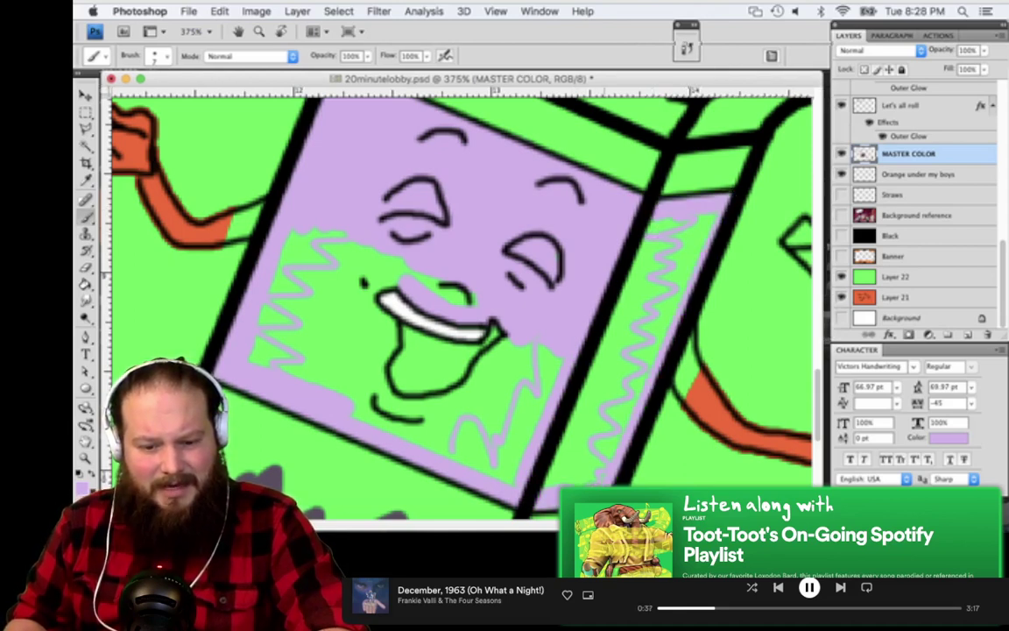
{"action": "mouse_move", "coordinate": [591, 465]}
{"action": "left_mouse_down"}
{"action": "mouse_move", "coordinate": [652, 359]}
{"action": "mouse_move", "coordinate": [706, 219]}
{"action": "mouse_move", "coordinate": [659, 233]}
{"action": "mouse_move", "coordinate": [576, 444]}
{"action": "mouse_move", "coordinate": [620, 290]}
{"action": "left_mouse_up"}
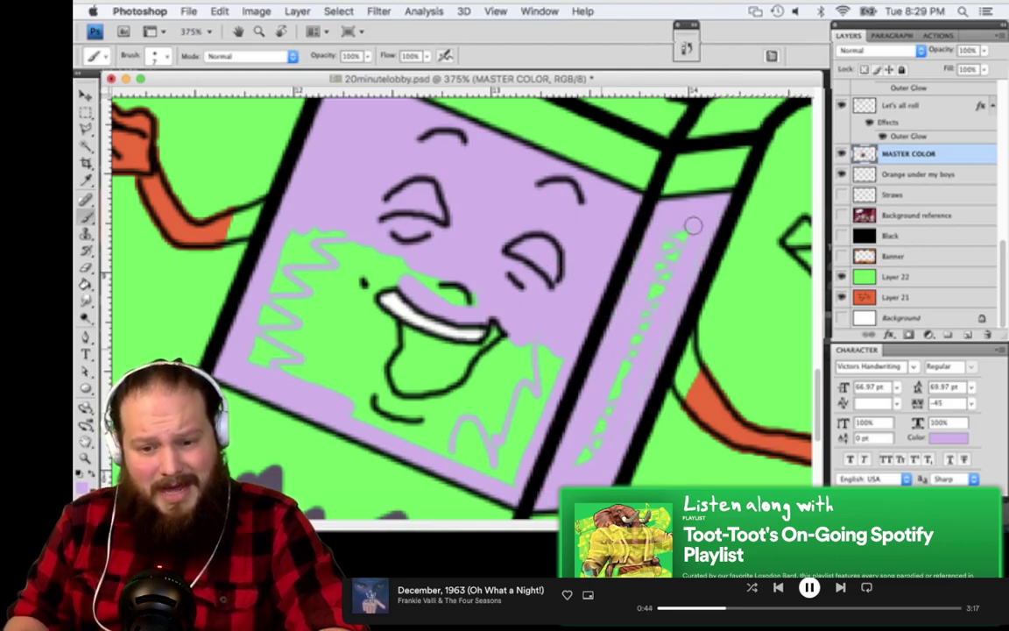
{"action": "mouse_move", "coordinate": [693, 226]}
{"action": "left_mouse_down"}
{"action": "mouse_move", "coordinate": [648, 345]}
{"action": "mouse_move", "coordinate": [696, 259]}
{"action": "mouse_move", "coordinate": [585, 455]}
{"action": "mouse_move", "coordinate": [666, 264]}
{"action": "mouse_move", "coordinate": [585, 428]}
{"action": "left_mouse_up"}
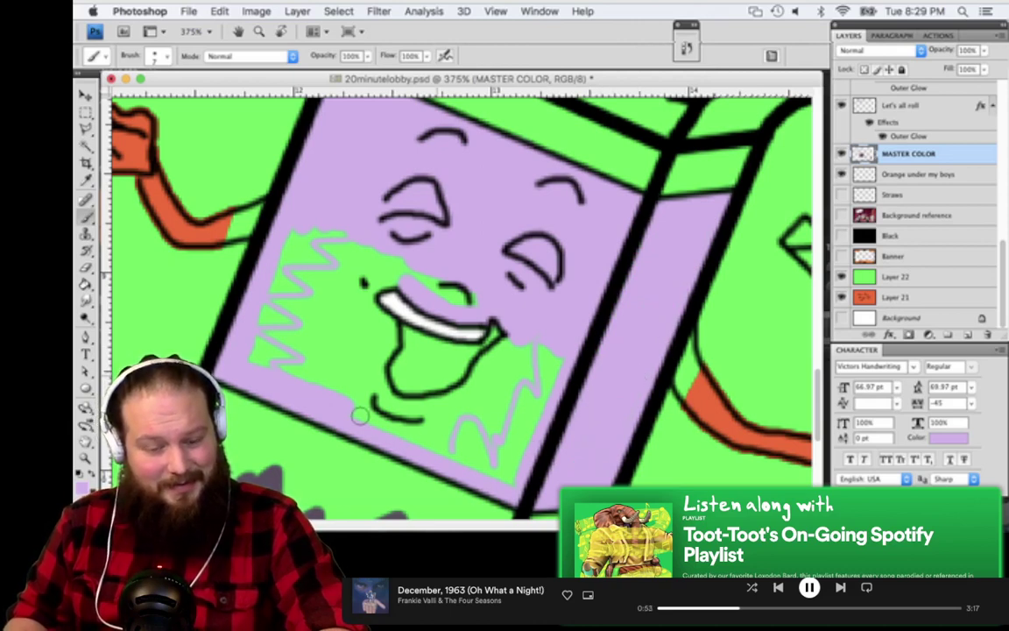
Fill the remaining green areas around the rock candy box's nose, mouth, cheeks and chin with lavender
{"action": "left_click_drag", "start_coordinate": [406, 359], "coordinate": [399, 363]}
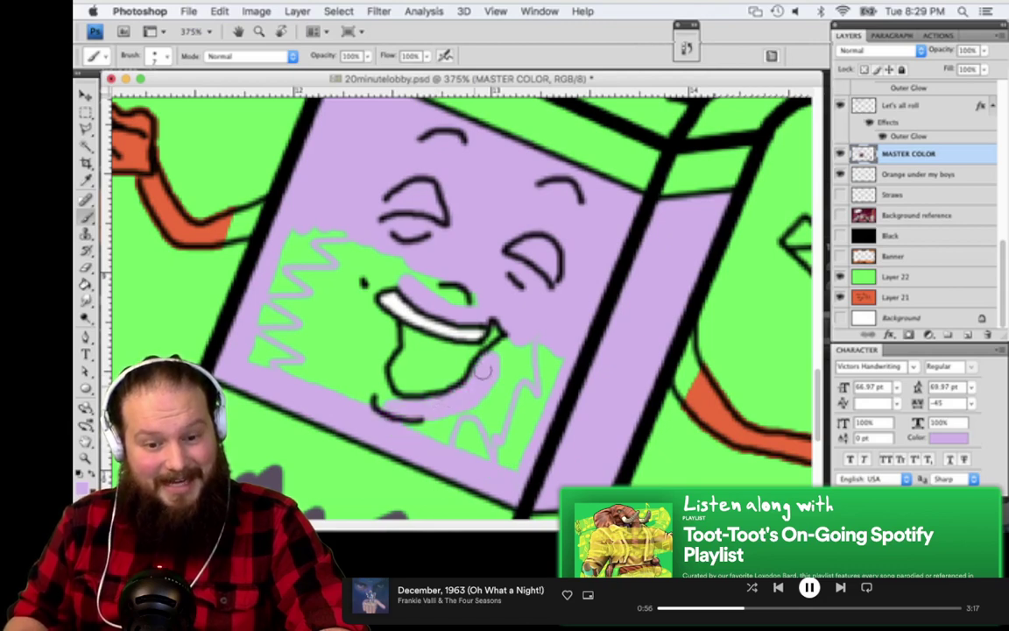
{"action": "mouse_move", "coordinate": [482, 370]}
{"action": "left_mouse_down"}
{"action": "mouse_move", "coordinate": [507, 351]}
{"action": "mouse_move", "coordinate": [531, 352]}
{"action": "left_mouse_up"}
{"action": "left_click_drag", "start_coordinate": [448, 284], "coordinate": [420, 279]}
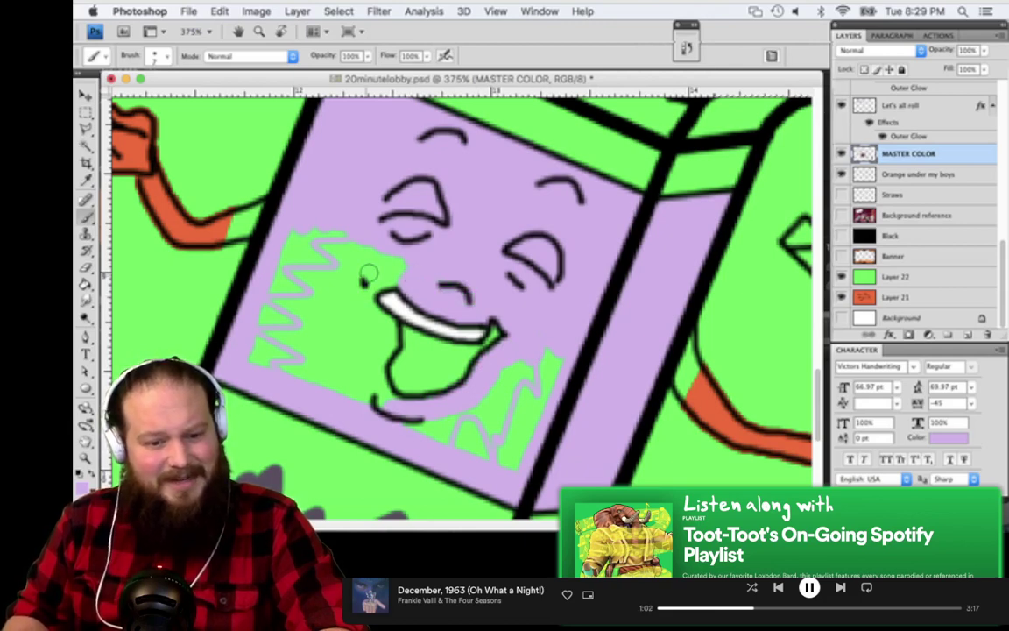
{"action": "mouse_move", "coordinate": [369, 273]}
{"action": "left_mouse_down"}
{"action": "mouse_move", "coordinate": [397, 266]}
{"action": "mouse_move", "coordinate": [320, 230]}
{"action": "left_mouse_up"}
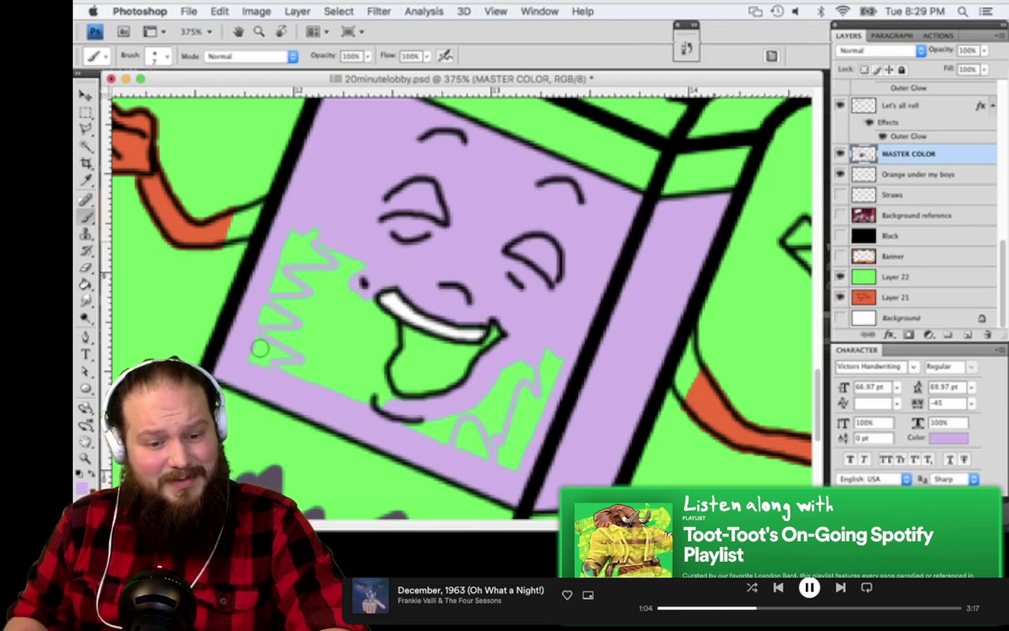
{"action": "mouse_move", "coordinate": [260, 348]}
{"action": "left_mouse_down"}
{"action": "mouse_move", "coordinate": [359, 398]}
{"action": "mouse_move", "coordinate": [399, 405]}
{"action": "mouse_move", "coordinate": [374, 389]}
{"action": "mouse_move", "coordinate": [388, 326]}
{"action": "mouse_move", "coordinate": [382, 343]}
{"action": "mouse_move", "coordinate": [366, 306]}
{"action": "mouse_move", "coordinate": [355, 389]}
{"action": "mouse_move", "coordinate": [347, 292]}
{"action": "mouse_move", "coordinate": [329, 251]}
{"action": "mouse_move", "coordinate": [331, 343]}
{"action": "mouse_move", "coordinate": [350, 394]}
{"action": "left_mouse_up"}
{"action": "mouse_move", "coordinate": [293, 201]}
{"action": "left_mouse_down"}
{"action": "mouse_move", "coordinate": [250, 318]}
{"action": "mouse_move", "coordinate": [254, 341]}
{"action": "mouse_move", "coordinate": [311, 359]}
{"action": "mouse_move", "coordinate": [297, 360]}
{"action": "left_mouse_up"}
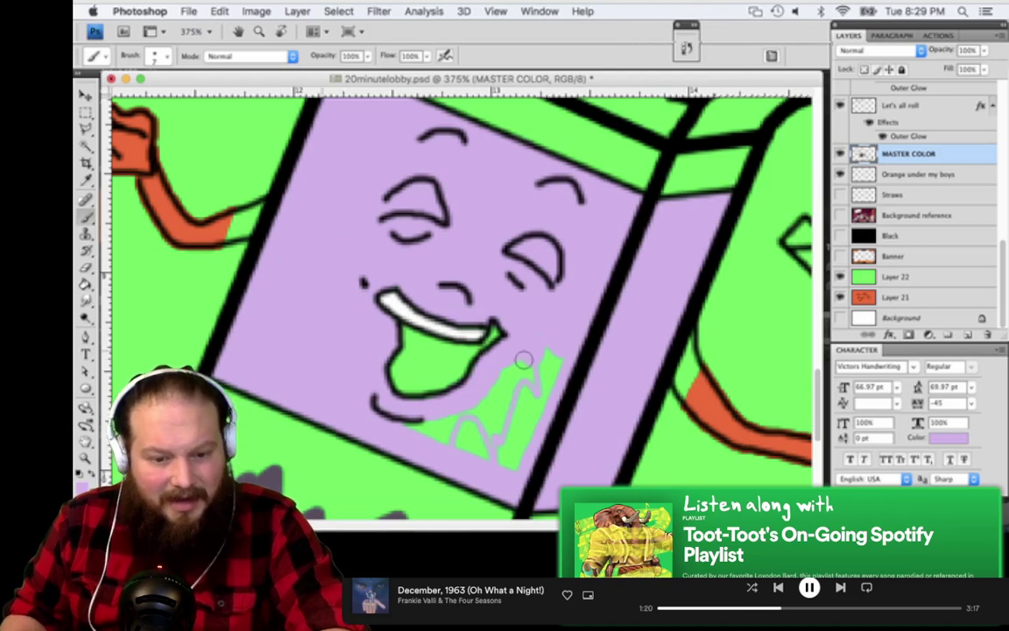
{"action": "mouse_move", "coordinate": [533, 358]}
{"action": "left_mouse_down"}
{"action": "mouse_move", "coordinate": [433, 429]}
{"action": "mouse_move", "coordinate": [516, 458]}
{"action": "mouse_move", "coordinate": [551, 389]}
{"action": "mouse_move", "coordinate": [480, 433]}
{"action": "mouse_move", "coordinate": [507, 394]}
{"action": "left_mouse_up"}
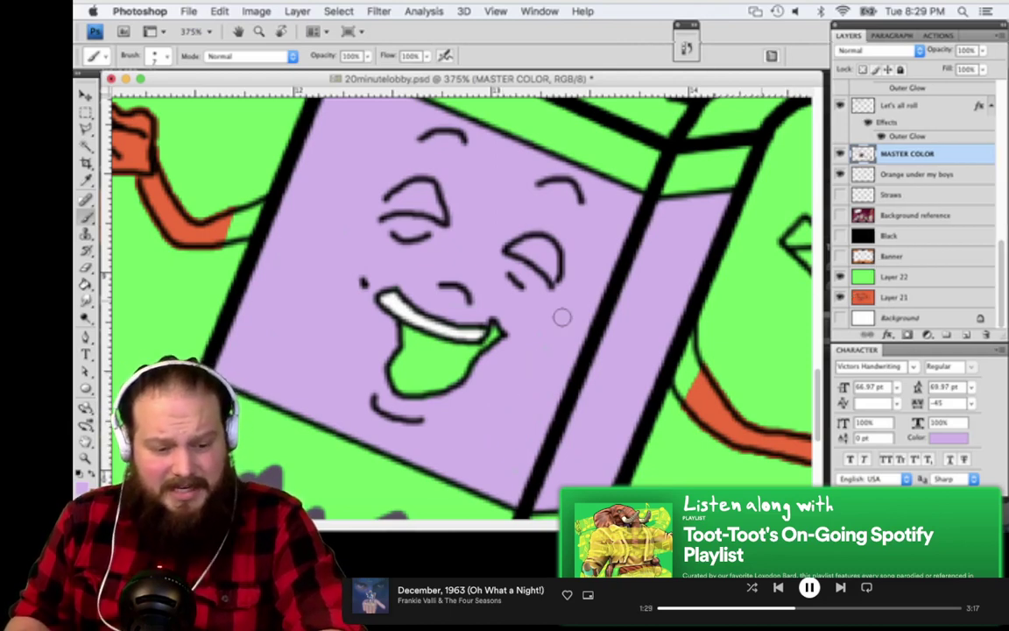
Fill the rock candy box's open mouth below the teeth with black, using a small hard brush
{"action": "key", "text": "x"}
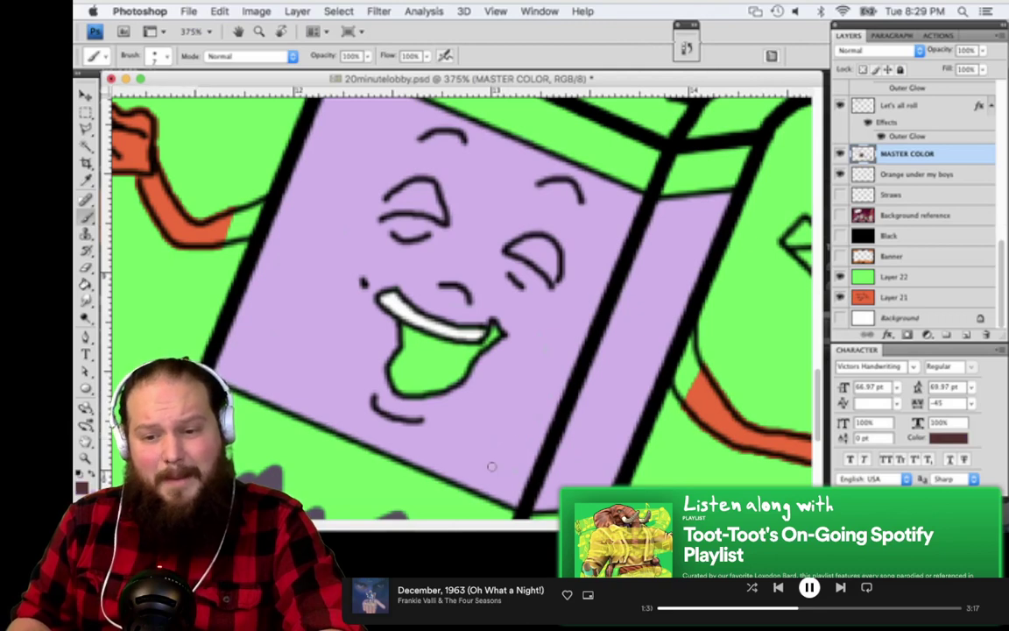
{"action": "key", "text": "n"}
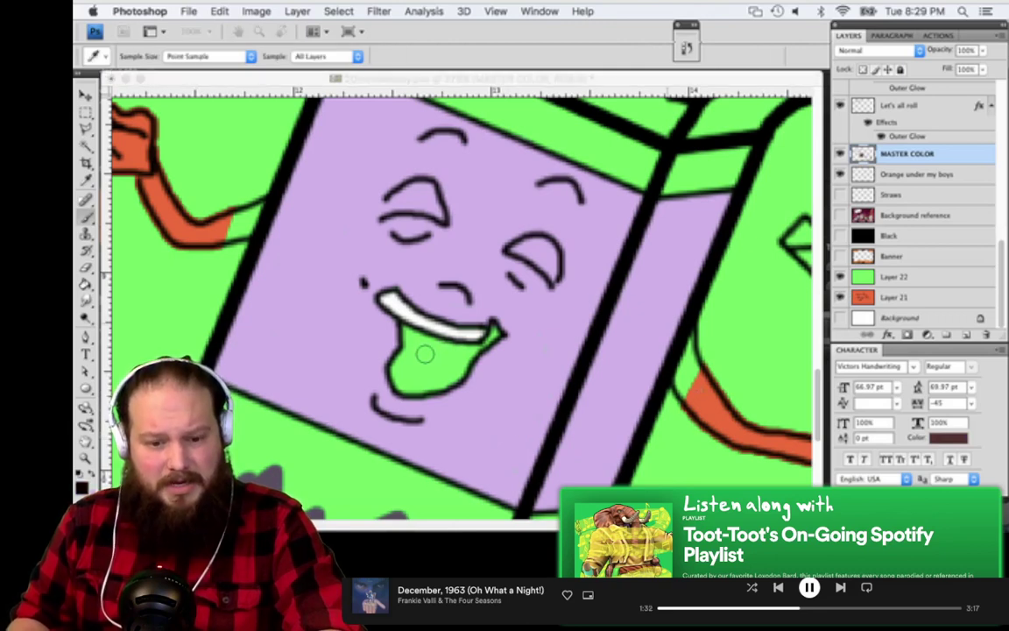
{"action": "key", "text": "b"}
{"action": "right_click", "coordinate": [420, 353]}
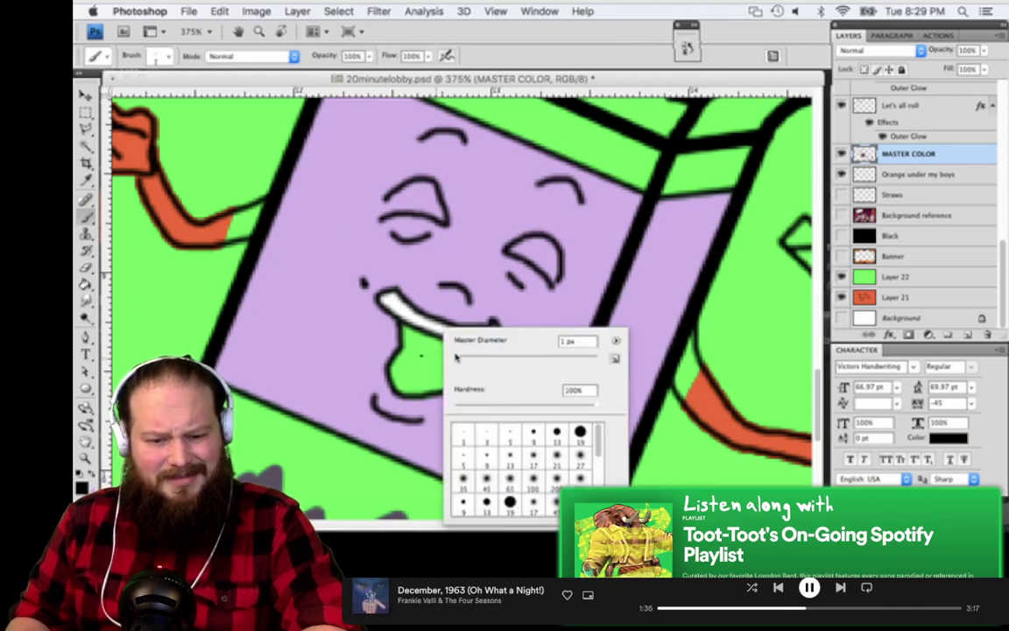
{"action": "left_click_drag", "start_coordinate": [455, 356], "coordinate": [458, 358]}
{"action": "left_click", "coordinate": [431, 360]}
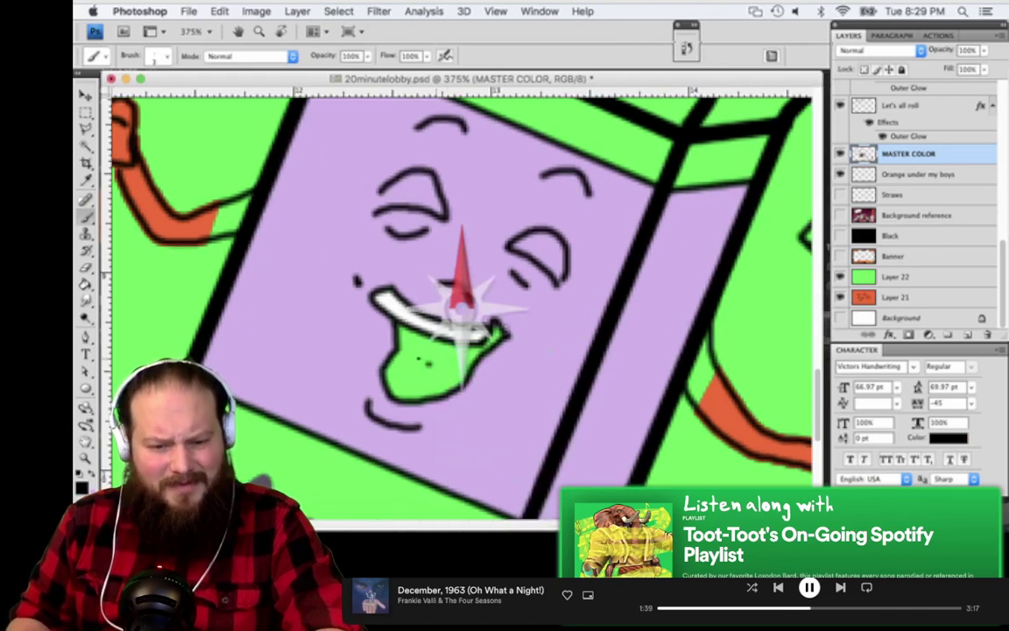
{"action": "scroll", "coordinate": [448, 371], "scroll_direction": "up", "scroll_amount": 3}
{"action": "mouse_move", "coordinate": [516, 341]}
{"action": "left_mouse_down"}
{"action": "mouse_move", "coordinate": [482, 362]}
{"action": "mouse_move", "coordinate": [498, 352]}
{"action": "mouse_move", "coordinate": [448, 357]}
{"action": "mouse_move", "coordinate": [391, 335]}
{"action": "mouse_move", "coordinate": [386, 368]}
{"action": "left_mouse_up"}
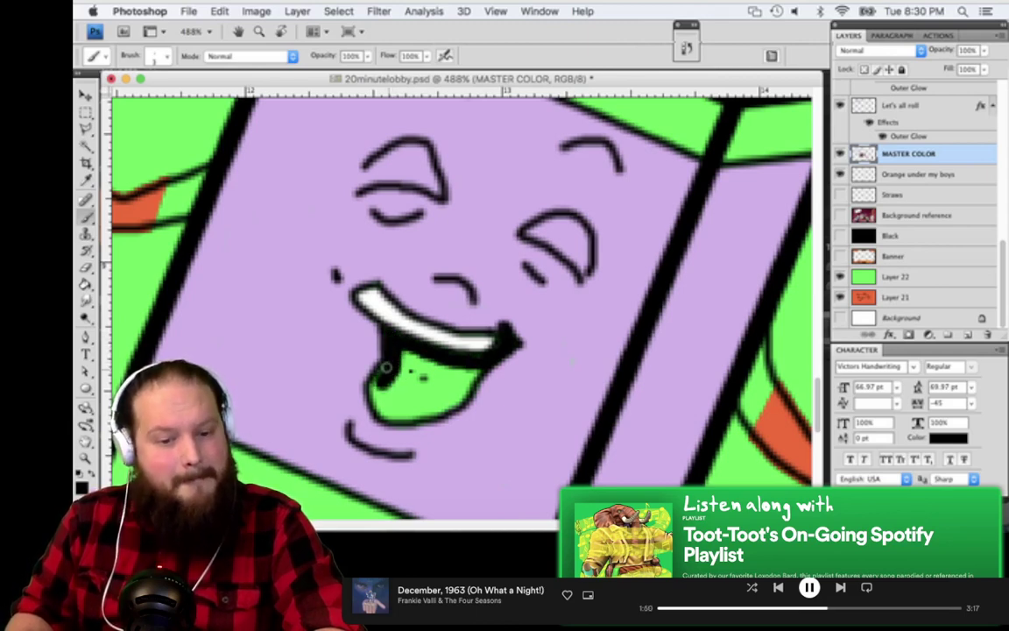
{"action": "mouse_move", "coordinate": [374, 383]}
{"action": "left_mouse_down"}
{"action": "mouse_move", "coordinate": [379, 401]}
{"action": "mouse_move", "coordinate": [408, 415]}
{"action": "left_mouse_up"}
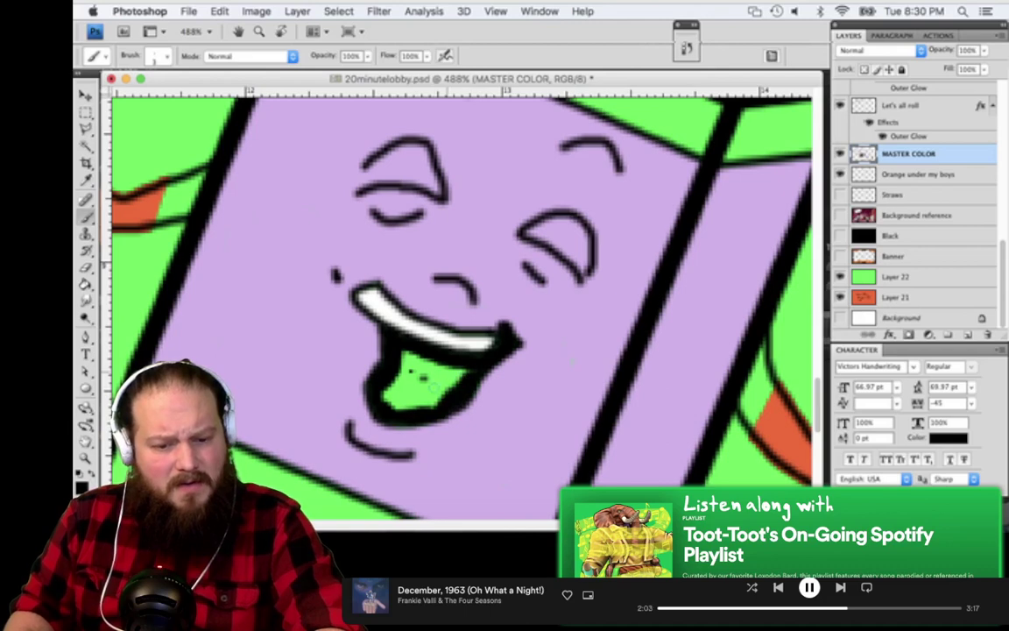
{"action": "mouse_move", "coordinate": [469, 372]}
{"action": "left_mouse_down"}
{"action": "mouse_move", "coordinate": [400, 410]}
{"action": "mouse_move", "coordinate": [421, 409]}
{"action": "mouse_move", "coordinate": [393, 402]}
{"action": "mouse_move", "coordinate": [363, 355]}
{"action": "left_mouse_up"}
{"action": "mouse_move", "coordinate": [418, 375]}
{"action": "left_mouse_down"}
{"action": "mouse_move", "coordinate": [445, 372]}
{"action": "mouse_move", "coordinate": [401, 394]}
{"action": "mouse_move", "coordinate": [422, 379]}
{"action": "left_mouse_up"}
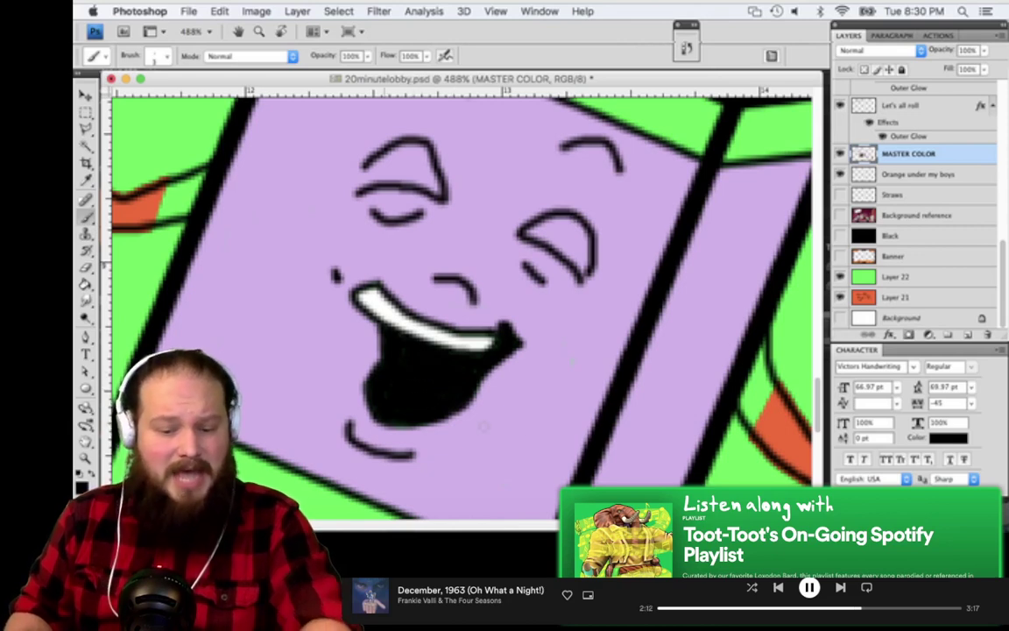
Sample the face's lavender and the teeth's white as brush colours for touching up around the mouth
{"action": "key", "text": "i"}
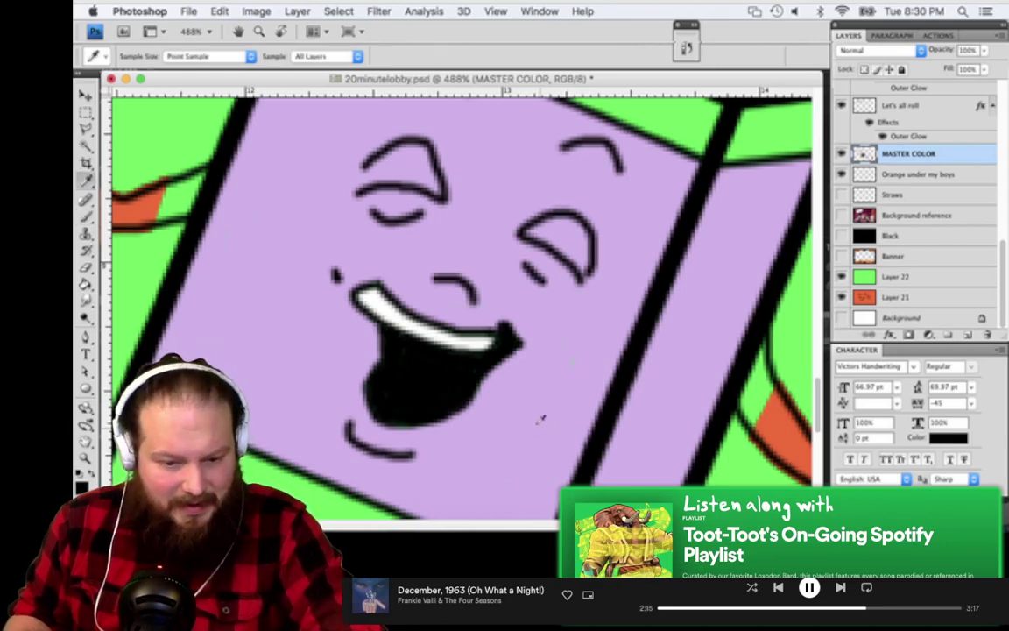
{"action": "left_click", "coordinate": [421, 431]}
{"action": "key", "text": "b"}
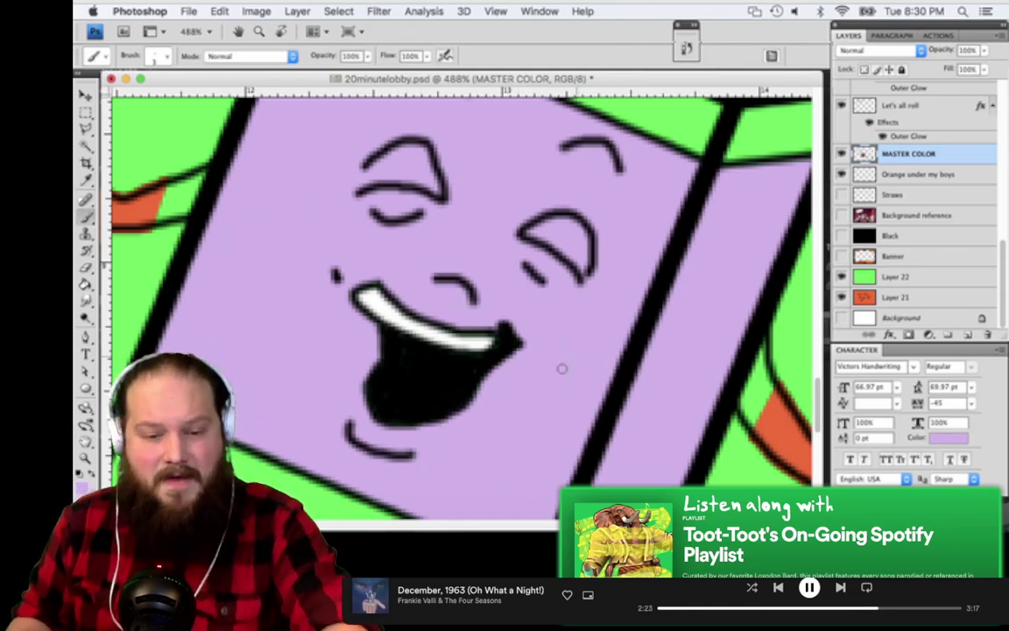
{"action": "key", "text": "i"}
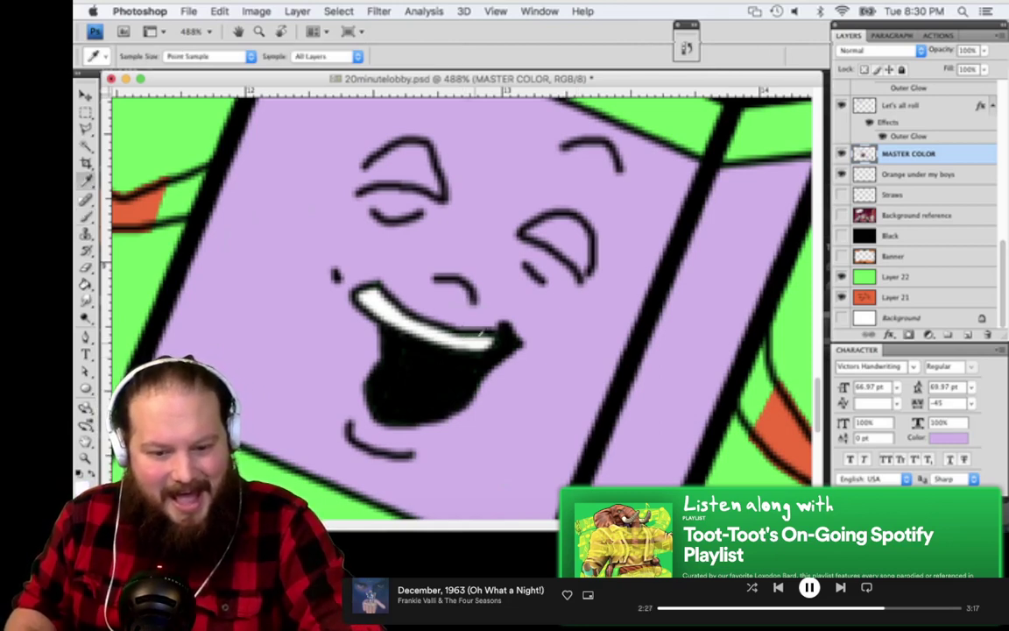
{"action": "key", "text": "b"}
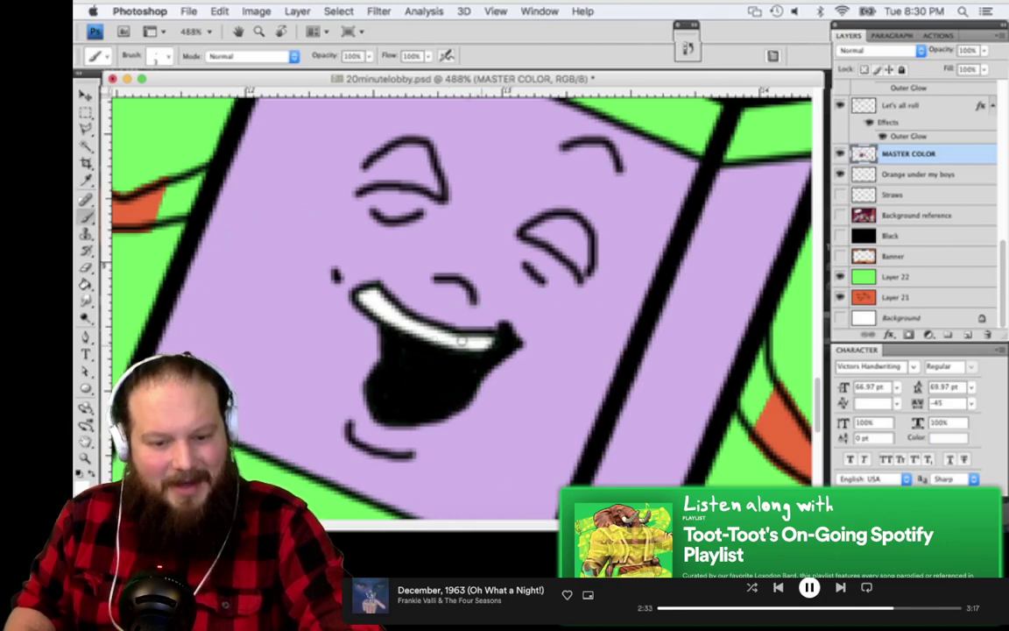
Move the Toot-Toot reference slightly down and right over the striped cup character
{"action": "scroll", "coordinate": [541, 371], "scroll_direction": "down", "scroll_amount": 1}
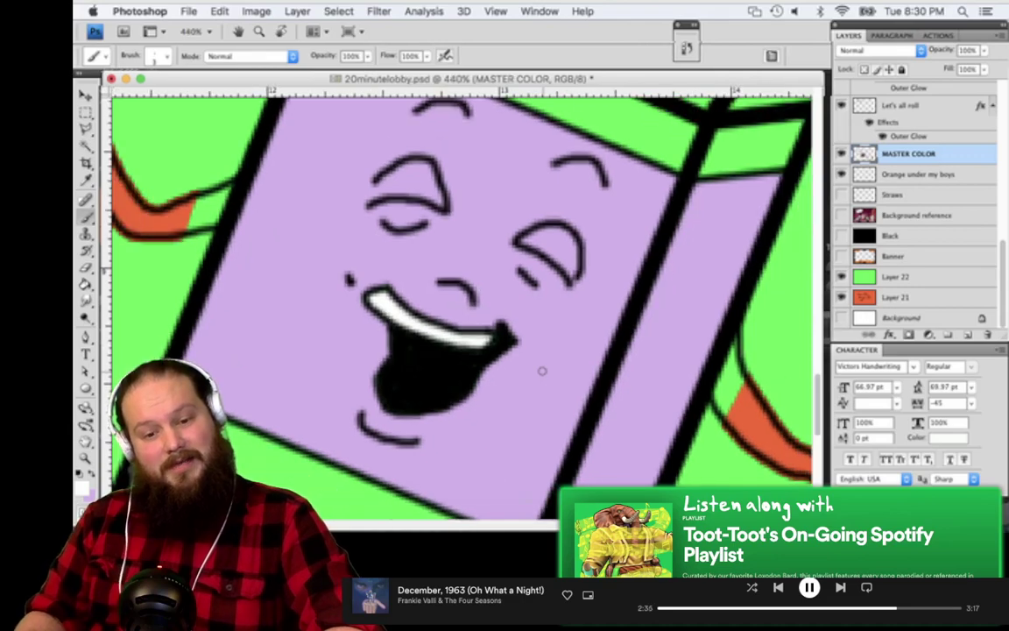
{"action": "scroll", "coordinate": [541, 372], "scroll_direction": "down", "scroll_amount": 1}
{"action": "scroll", "coordinate": [542, 371], "scroll_direction": "down", "scroll_amount": 5}
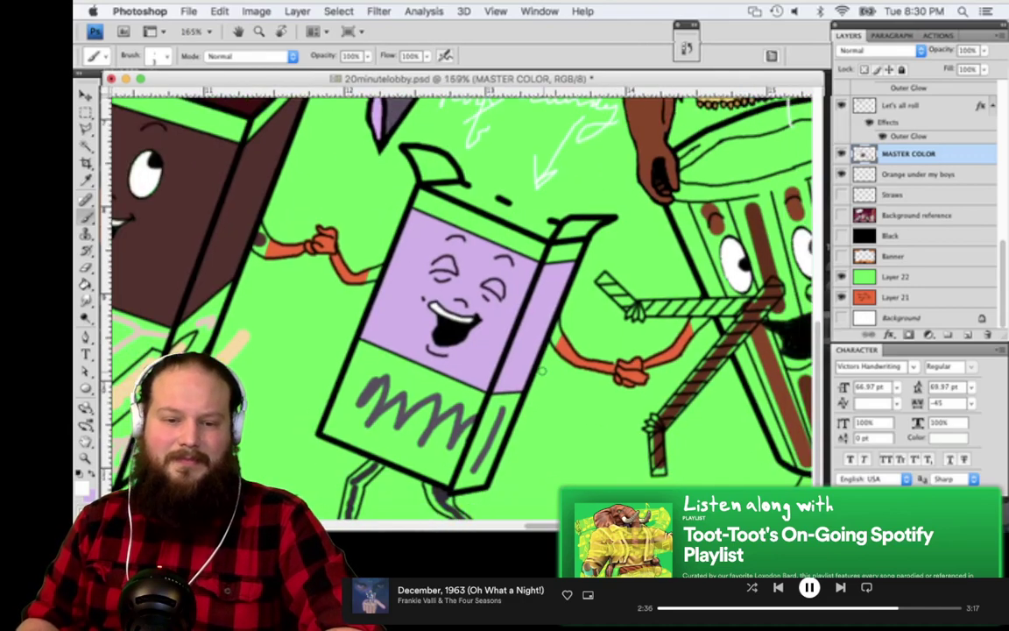
{"action": "scroll", "coordinate": [542, 371], "scroll_direction": "down", "scroll_amount": 3}
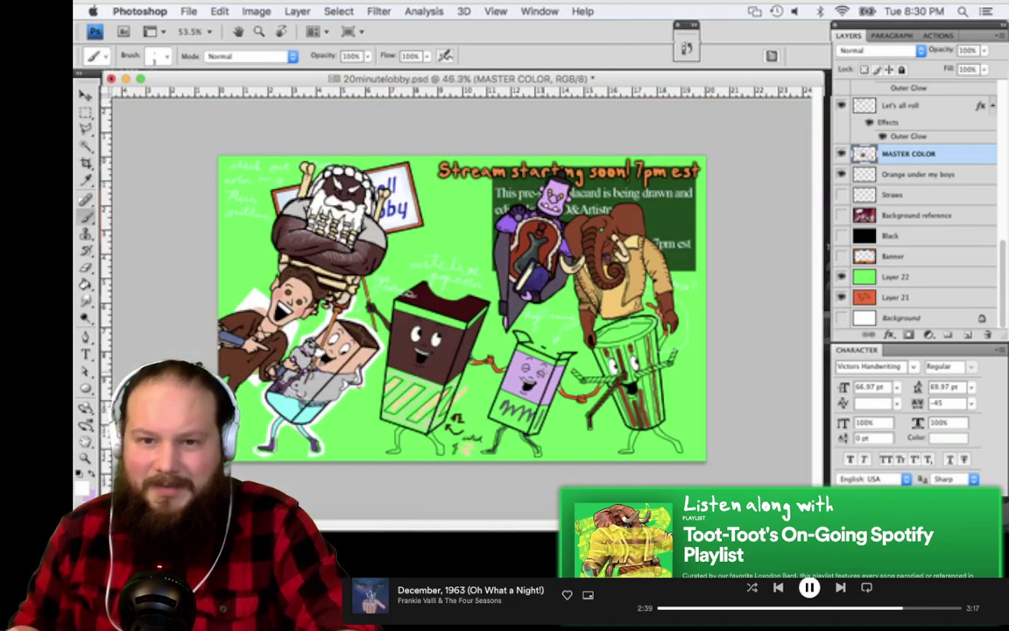
{"action": "key", "text": "v"}
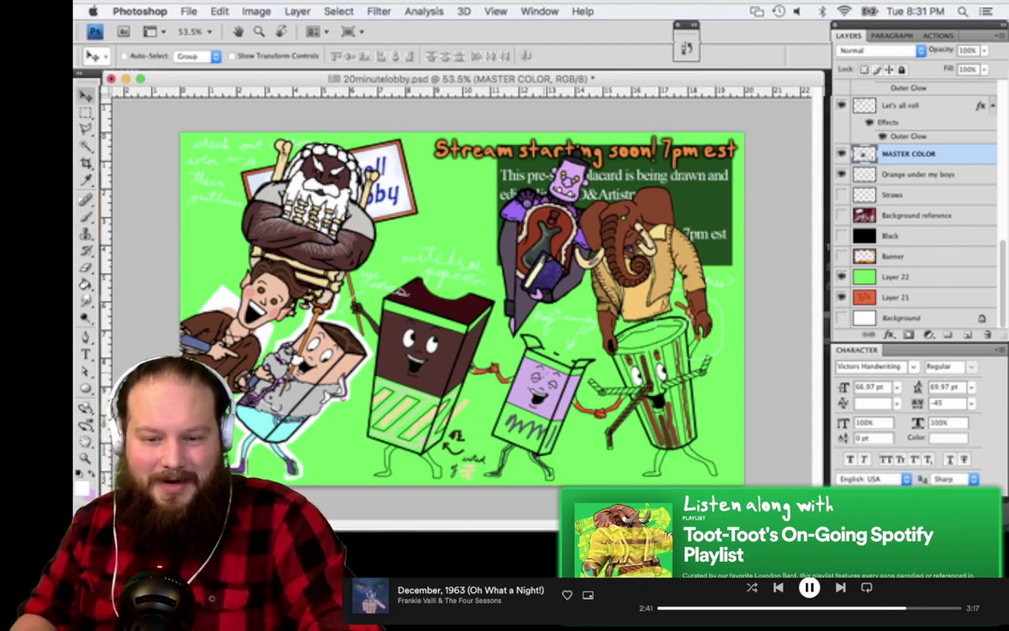
{"action": "left_click", "coordinate": [635, 276], "text": "super"}
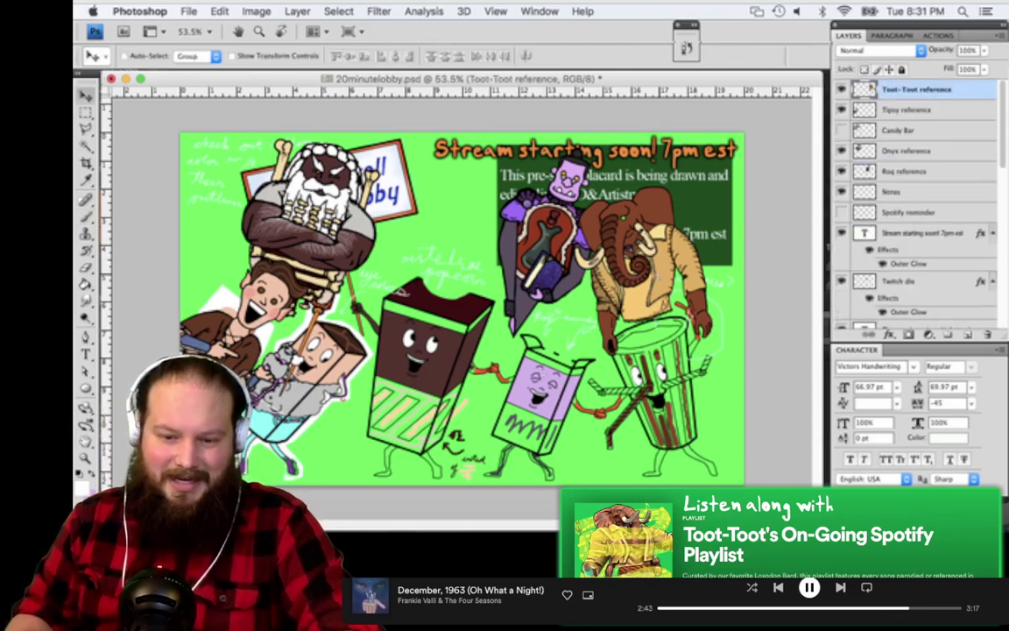
{"action": "mouse_move", "coordinate": [660, 298]}
{"action": "left_mouse_down"}
{"action": "mouse_move", "coordinate": [629, 257]}
{"action": "mouse_move", "coordinate": [645, 293]}
{"action": "left_mouse_up"}
Change the bright green background to dark green and move the Roq and Onyx references down toward their snack characters
{"action": "left_click_drag", "start_coordinate": [1002, 161], "coordinate": [1002, 322]}
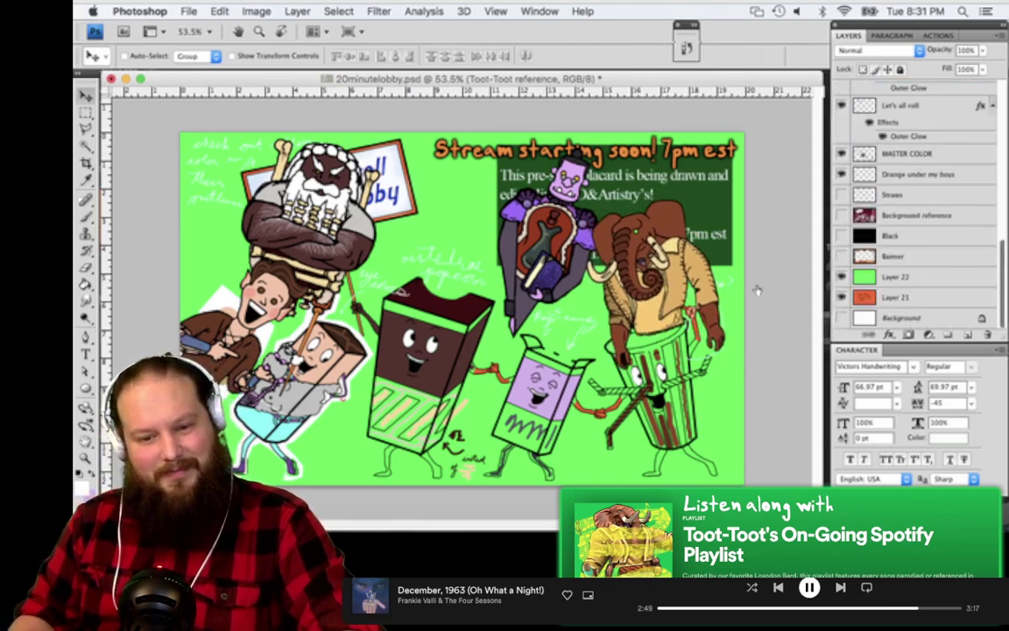
{"action": "left_click_drag", "start_coordinate": [532, 265], "coordinate": [536, 285]}
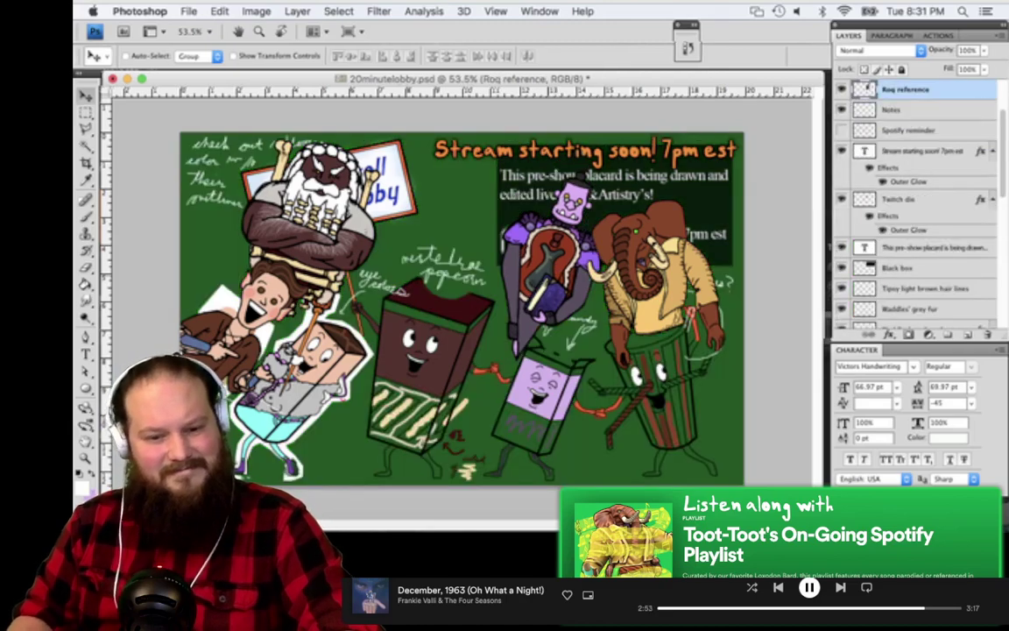
{"action": "left_click_drag", "start_coordinate": [361, 229], "coordinate": [419, 240]}
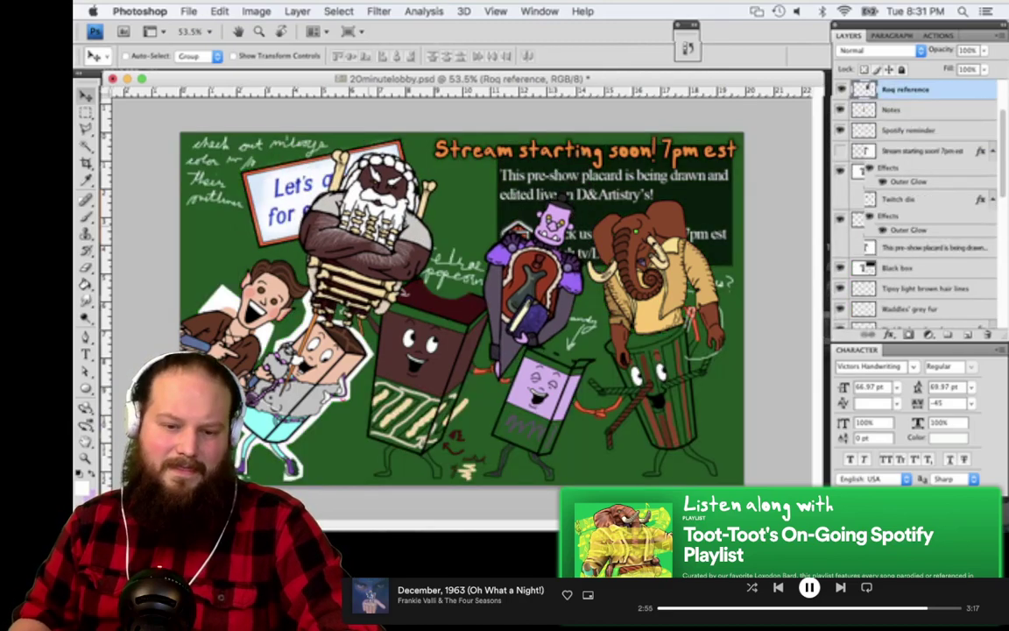
{"action": "left_click_drag", "start_coordinate": [371, 207], "coordinate": [399, 226]}
{"action": "left_click", "coordinate": [535, 282], "text": "super"}
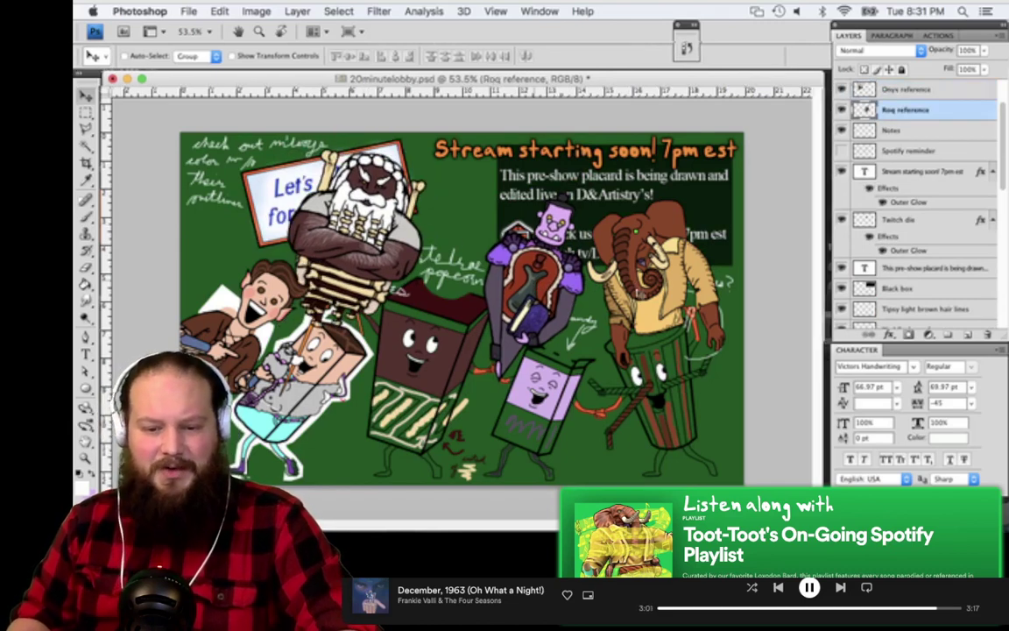
Undo the accidental layer grouping and rotate the Toot-Toot reference slightly counterclockwise above the striped cup
{"action": "key", "text": "ctrl+alt+z"}
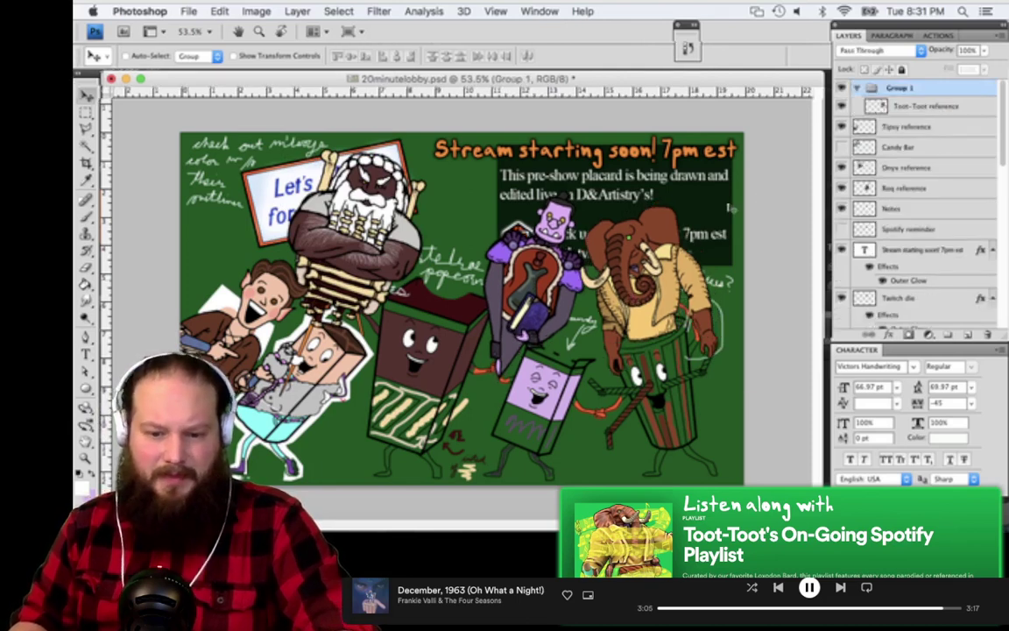
{"action": "key", "text": "ctrl+alt+z"}
{"action": "key", "text": "ctrl+t"}
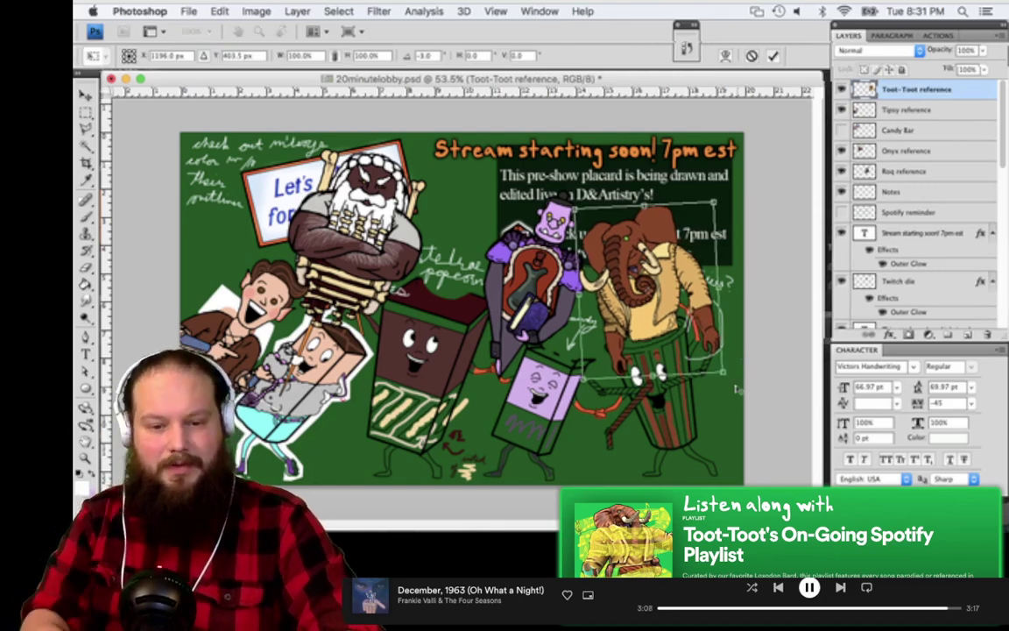
{"action": "key", "text": "Escape"}
Move the Roq reference down onto the rock candy box, rotate it about 2.4° clockwise, and save the document
{"action": "left_click", "coordinate": [886, 172]}
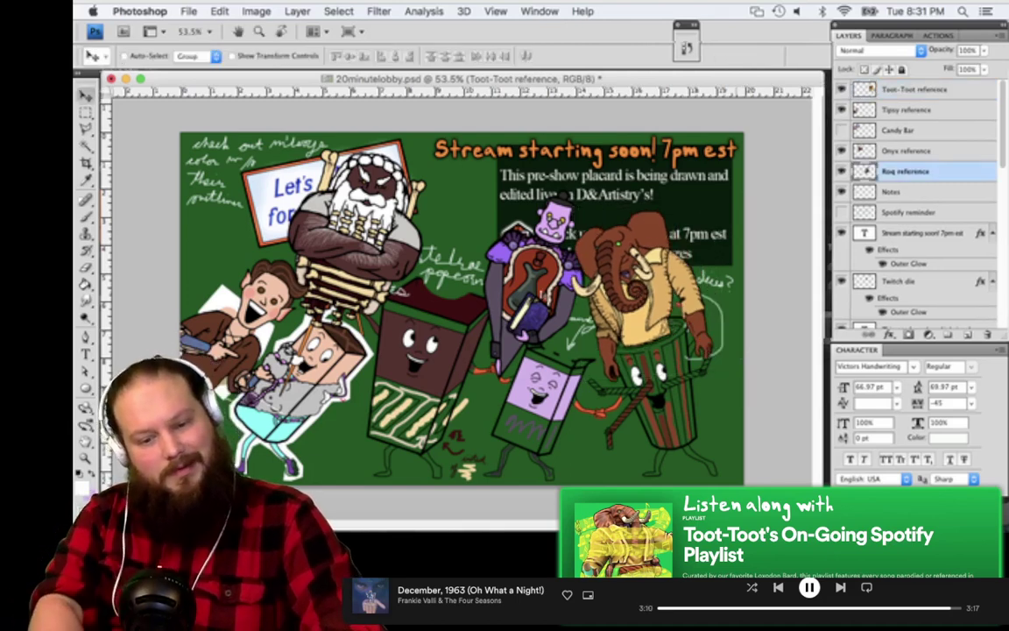
{"action": "left_click_drag", "start_coordinate": [536, 284], "coordinate": [532, 296]}
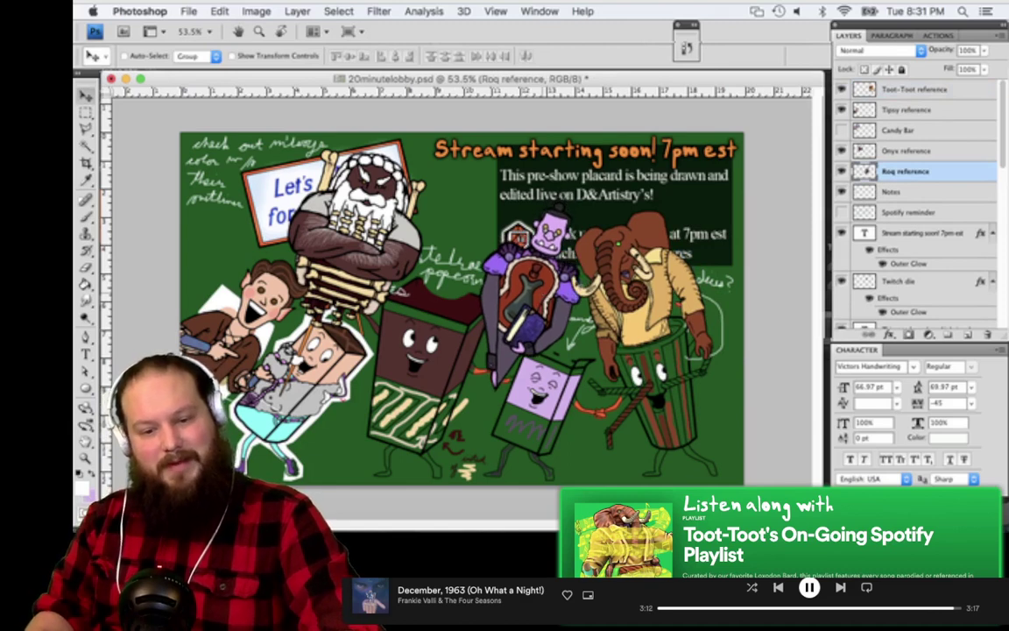
{"action": "key", "text": "ctrl+t"}
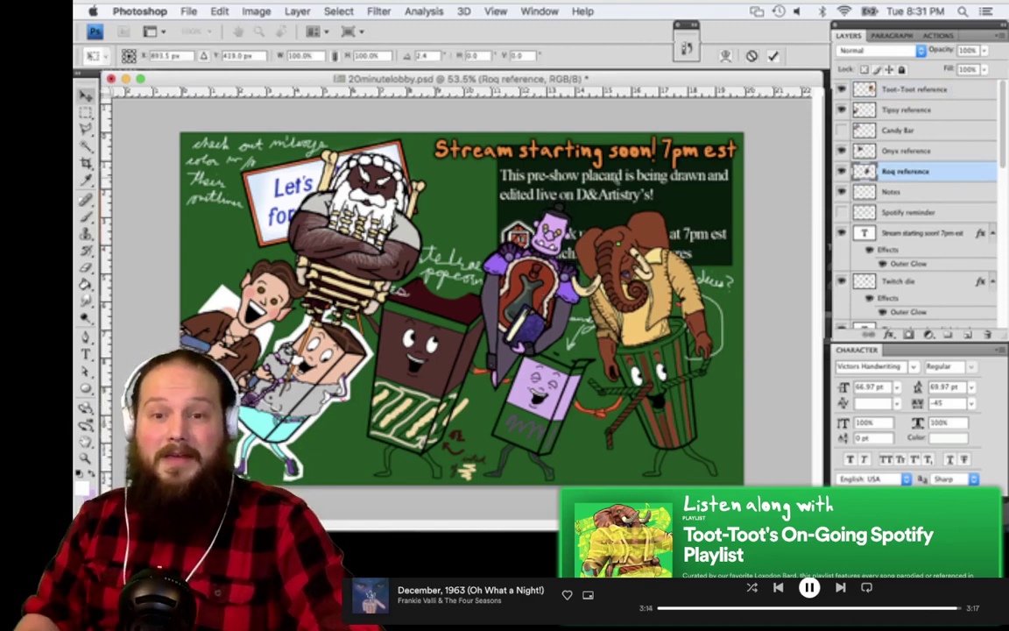
{"action": "key", "text": "Return"}
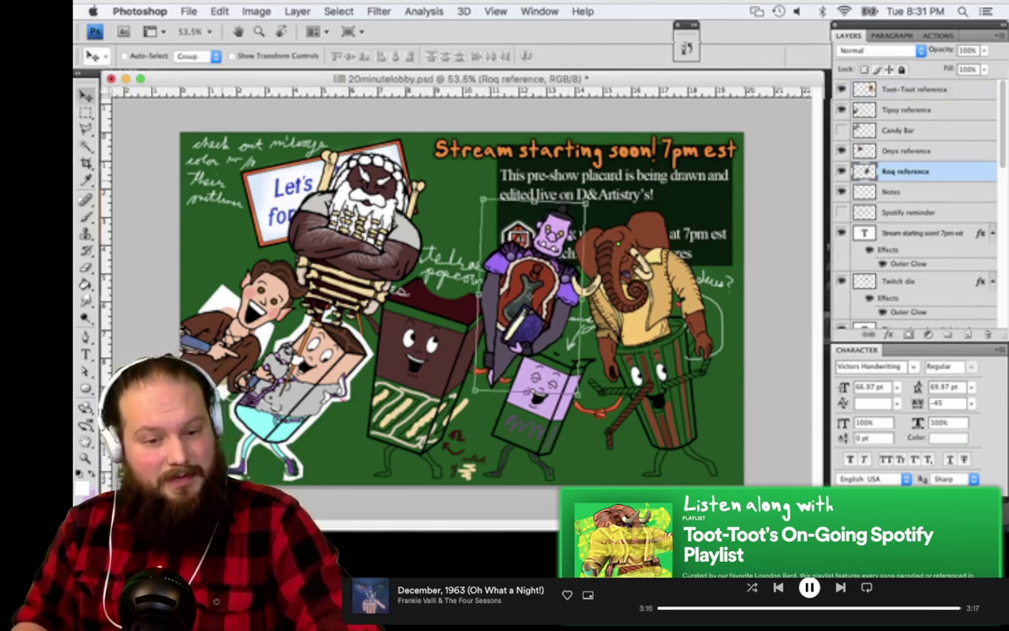
{"action": "key", "text": "ctrl+s"}
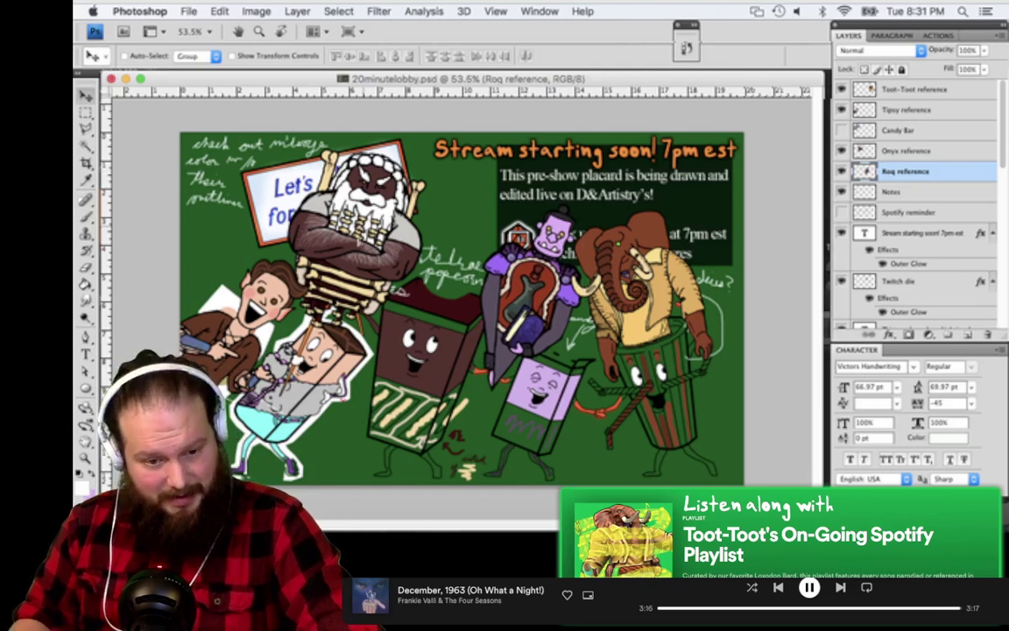
Nudge the Onyx reference slightly down and left onto the leftmost box character's head
{"action": "left_click_drag", "start_coordinate": [346, 236], "coordinate": [352, 243]}
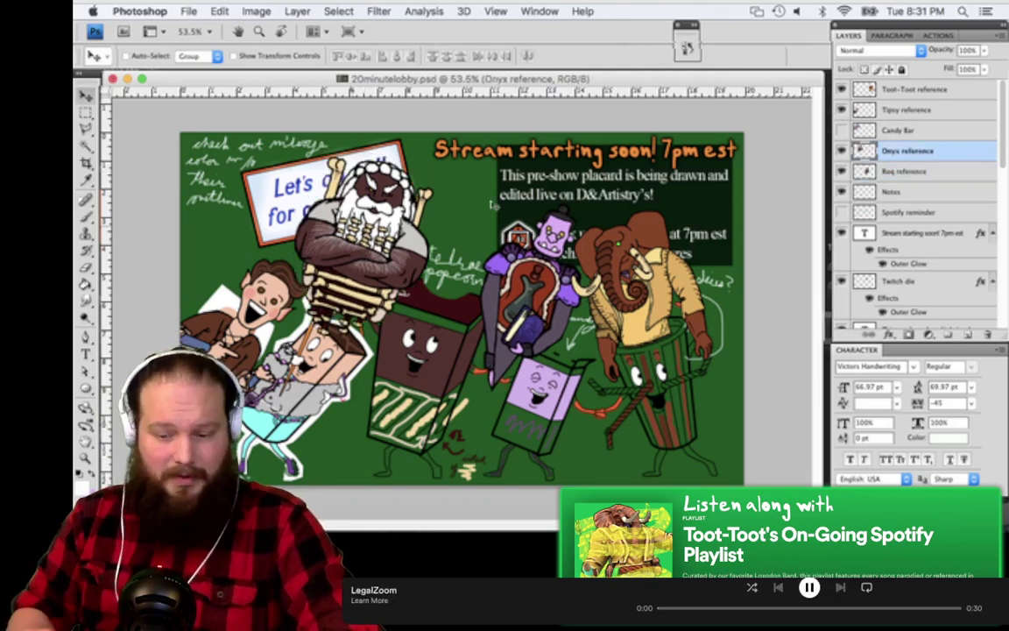
{"action": "key", "text": "ctrl+t"}
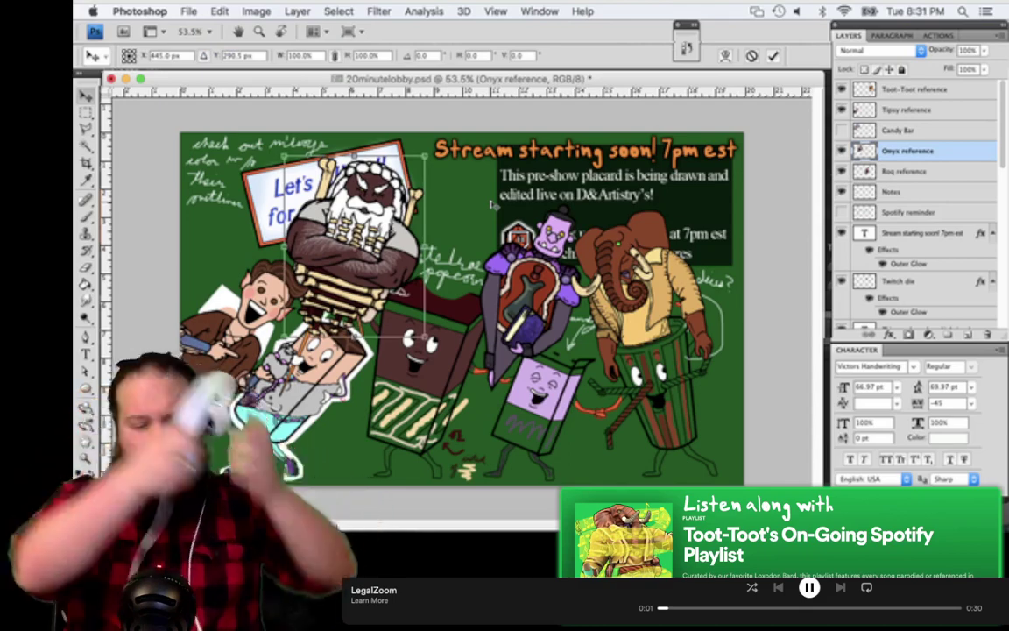
{"action": "key", "text": "Escape"}
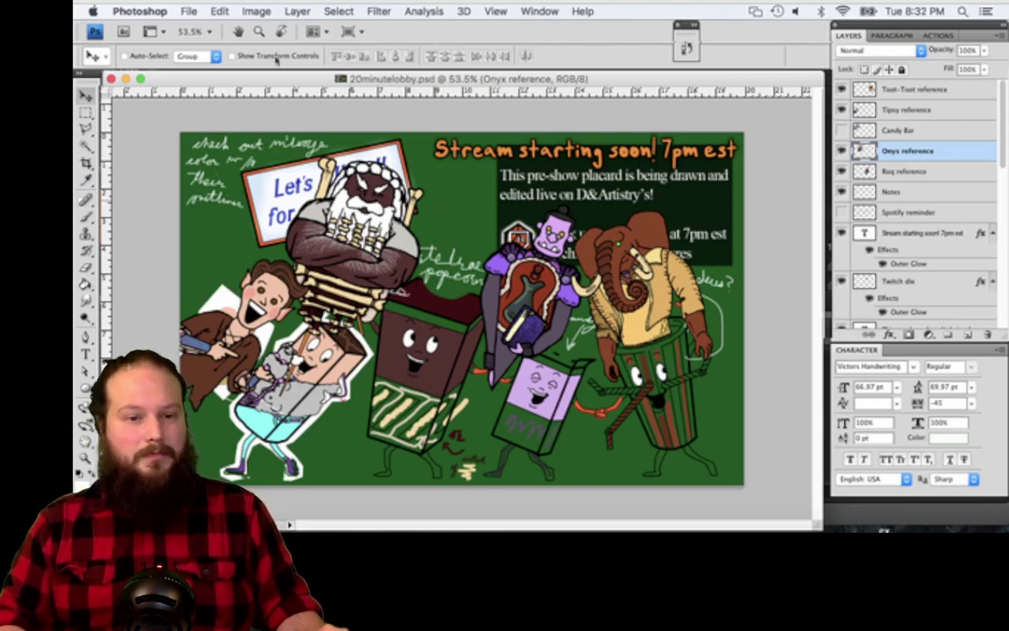
Fit the whole illustration on screen and enlarge the document window around it
{"action": "left_click", "coordinate": [259, 31]}
{"action": "left_click", "coordinate": [398, 56]}
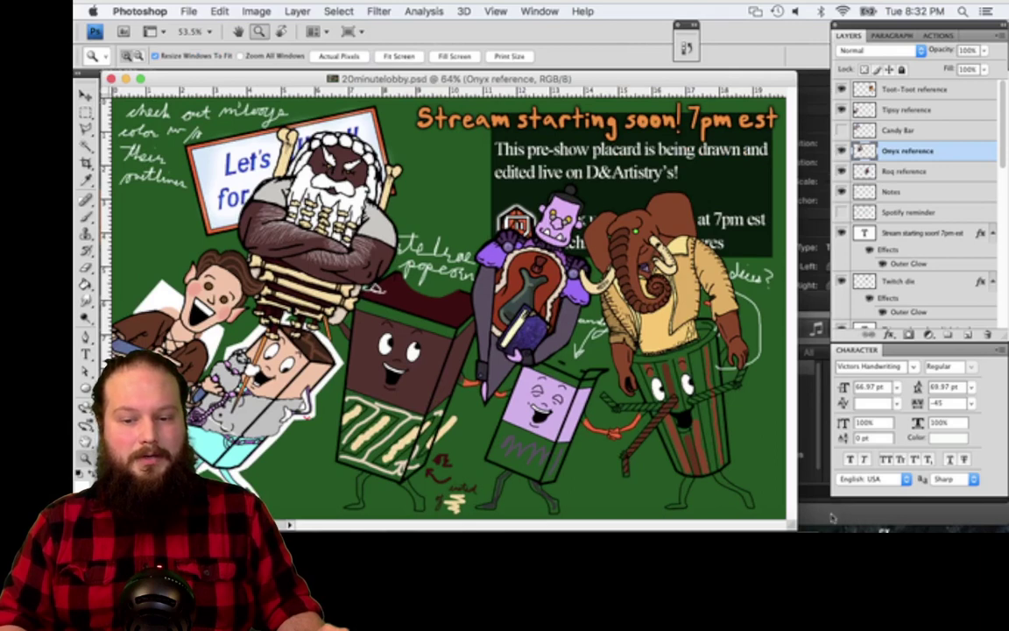
{"action": "left_click_drag", "start_coordinate": [793, 525], "coordinate": [823, 528]}
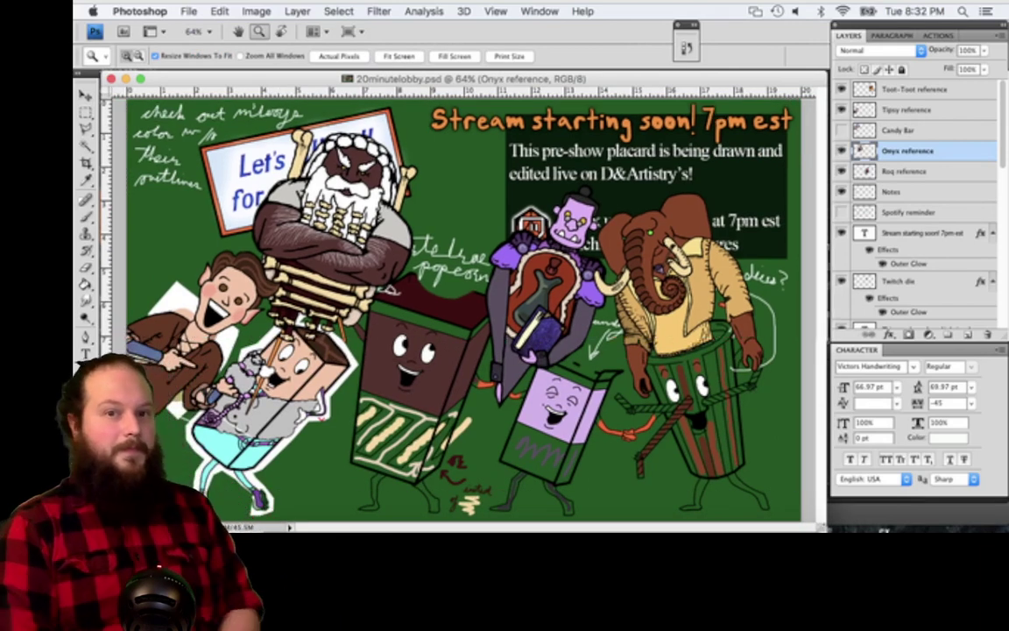